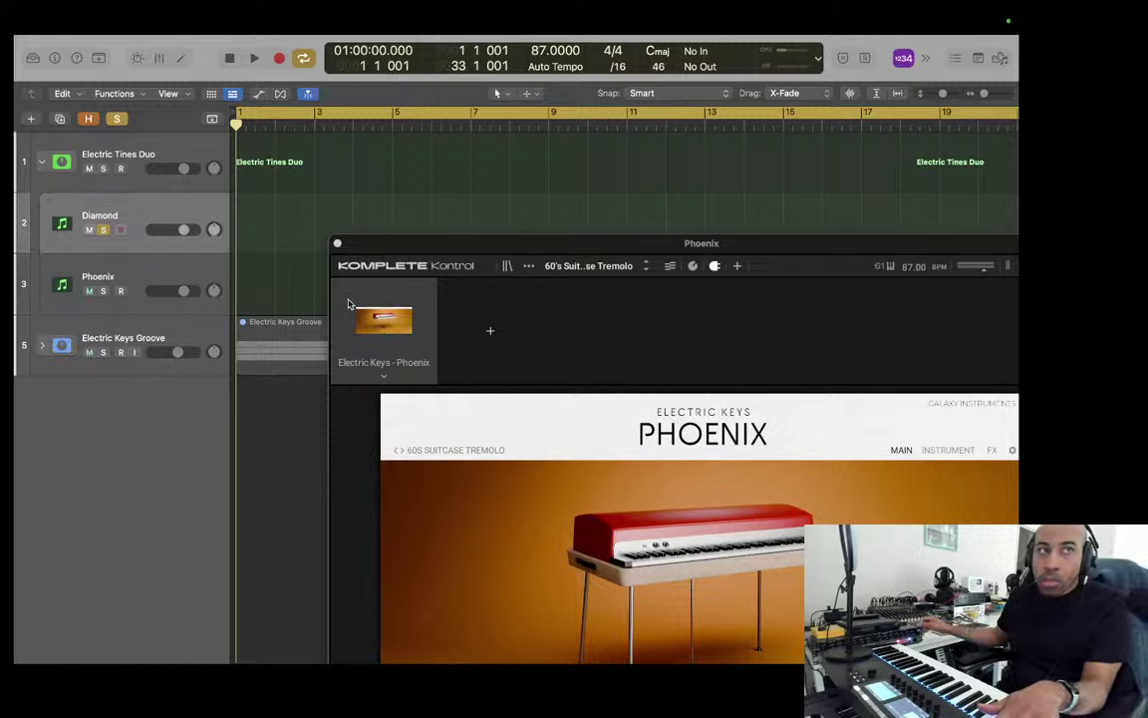
Step: Turn off the Diamond track's solo and audition Phoenix, Diamond and the combined Electric Tines Duo stack in turn
key(s)
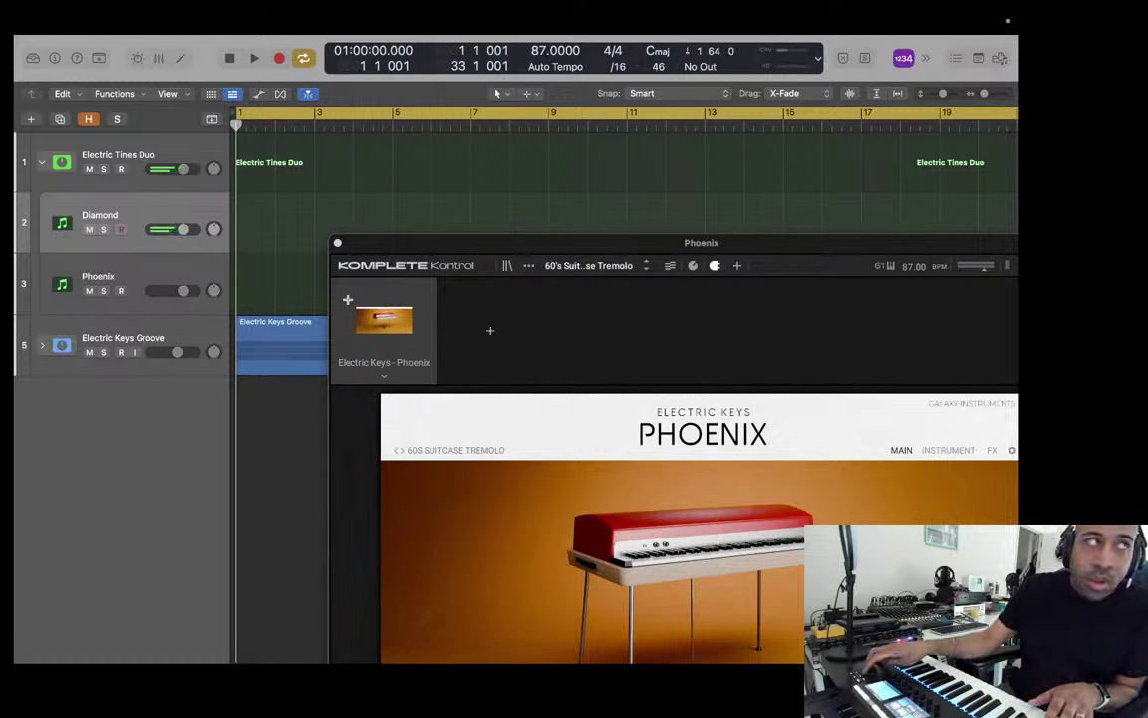
key(Down)
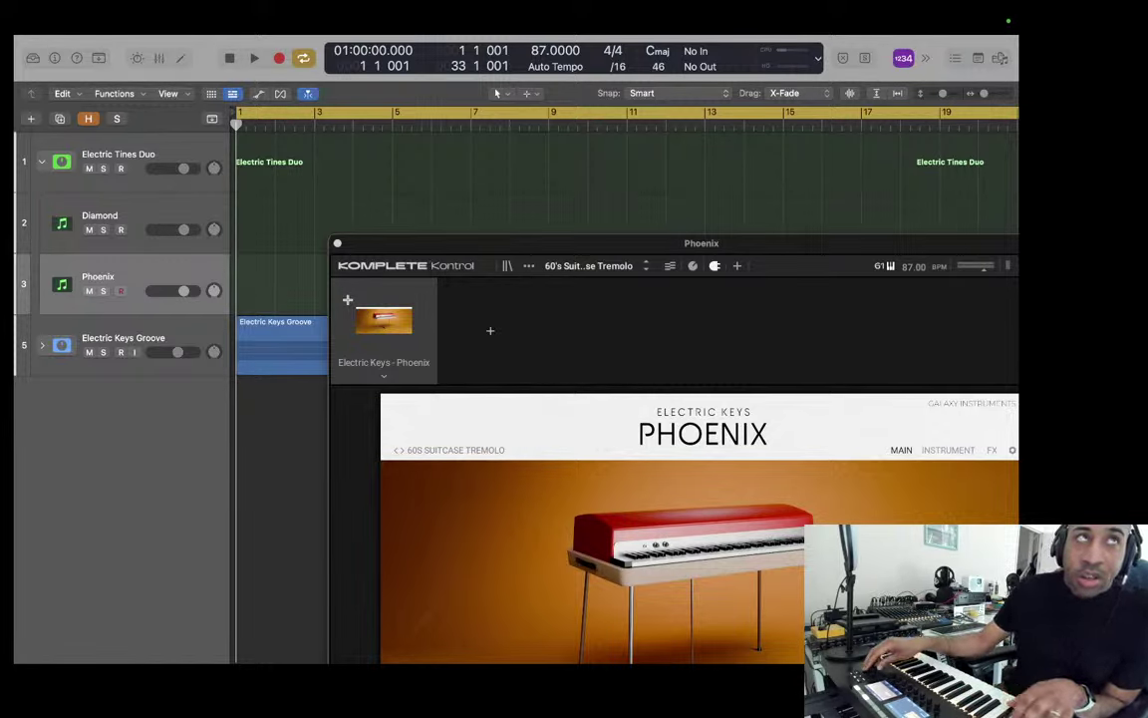
click(150, 221)
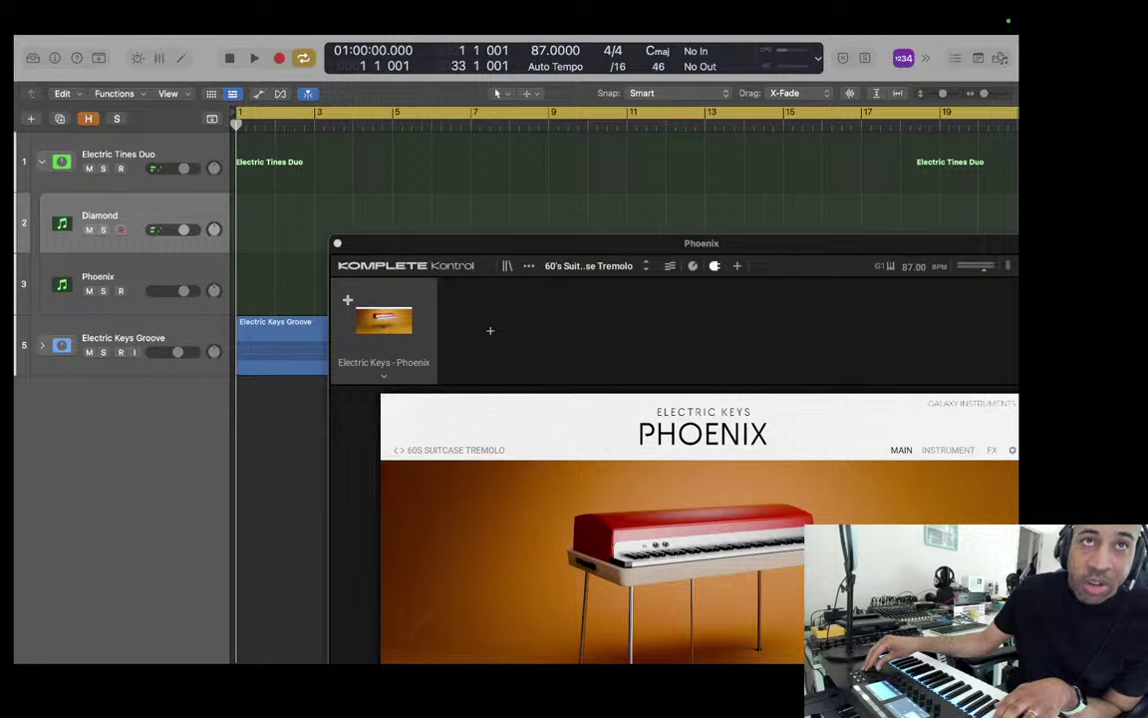
key(Up)
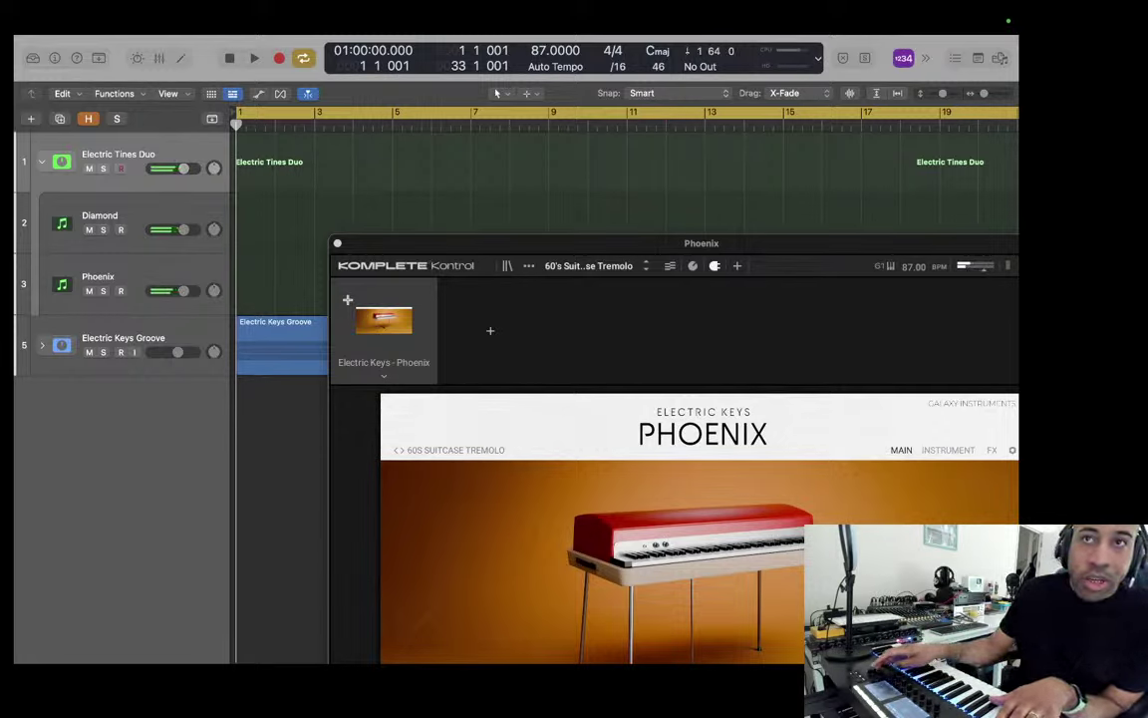
Step: Compare the Diamond track with Phoenix on its 70's suitcase tremolo preset, selecting each track to play it
key(Down)
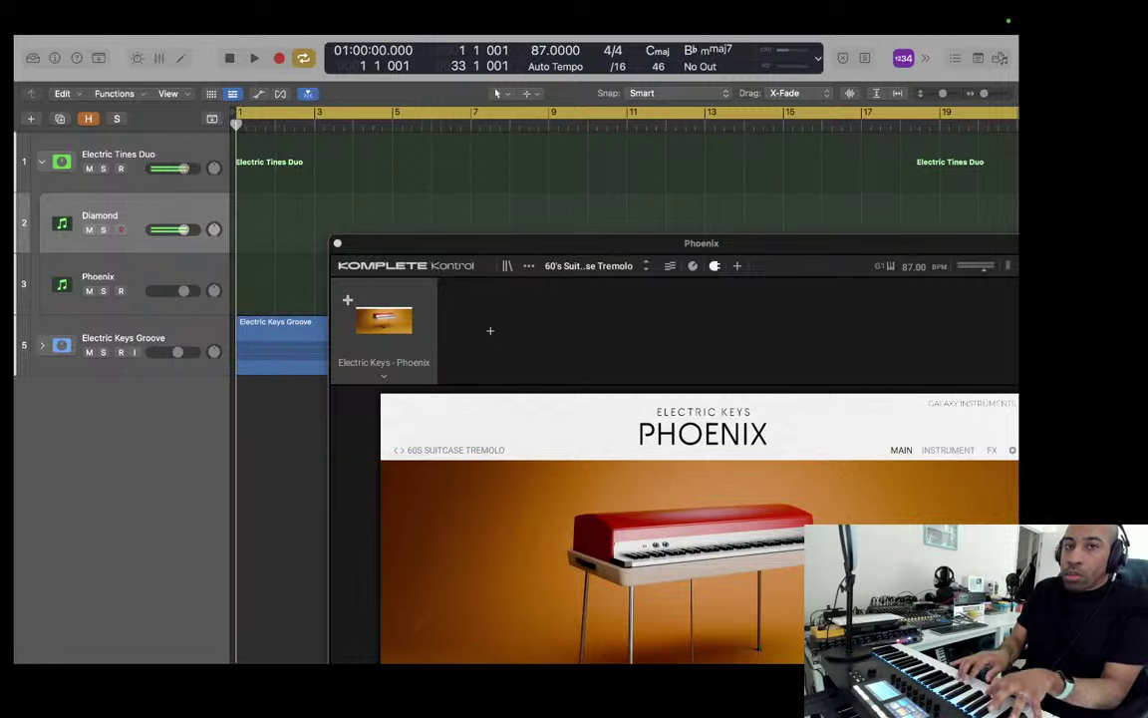
key(Down)
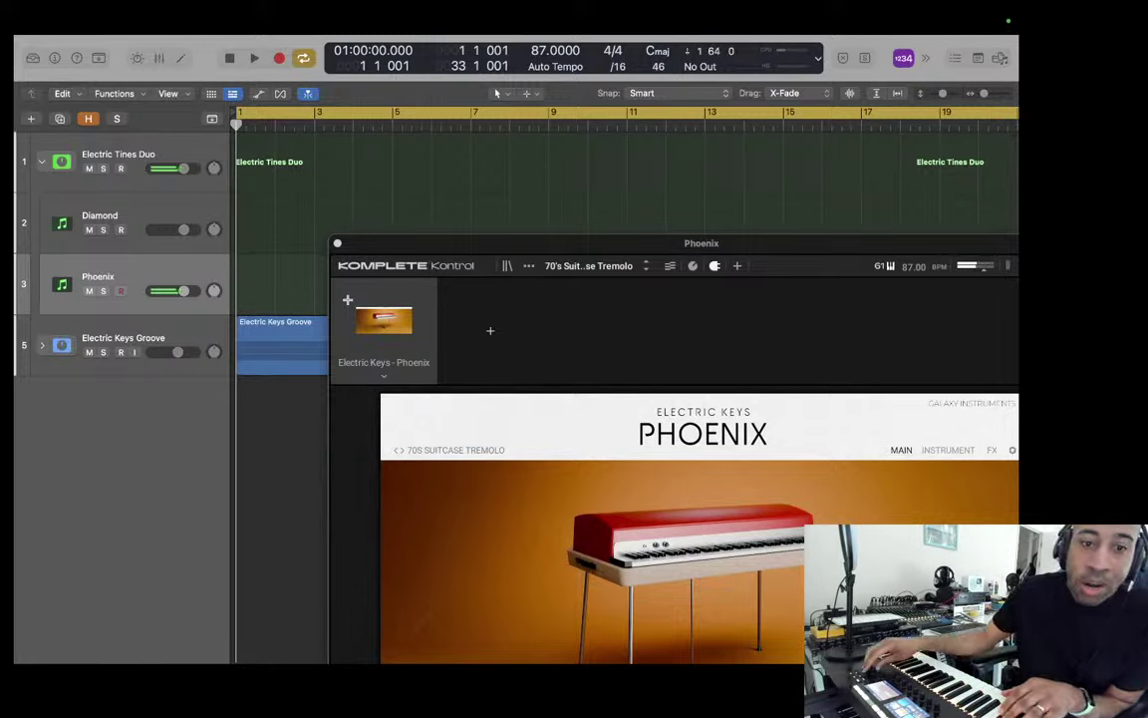
click(130, 245)
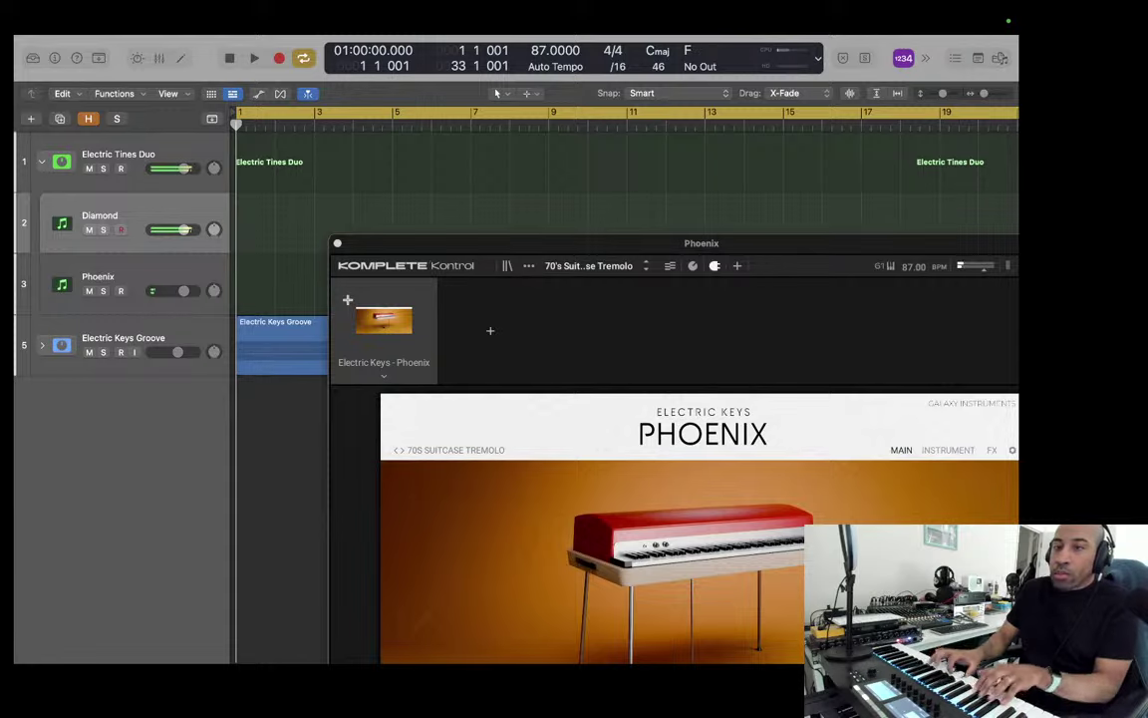
key(Down)
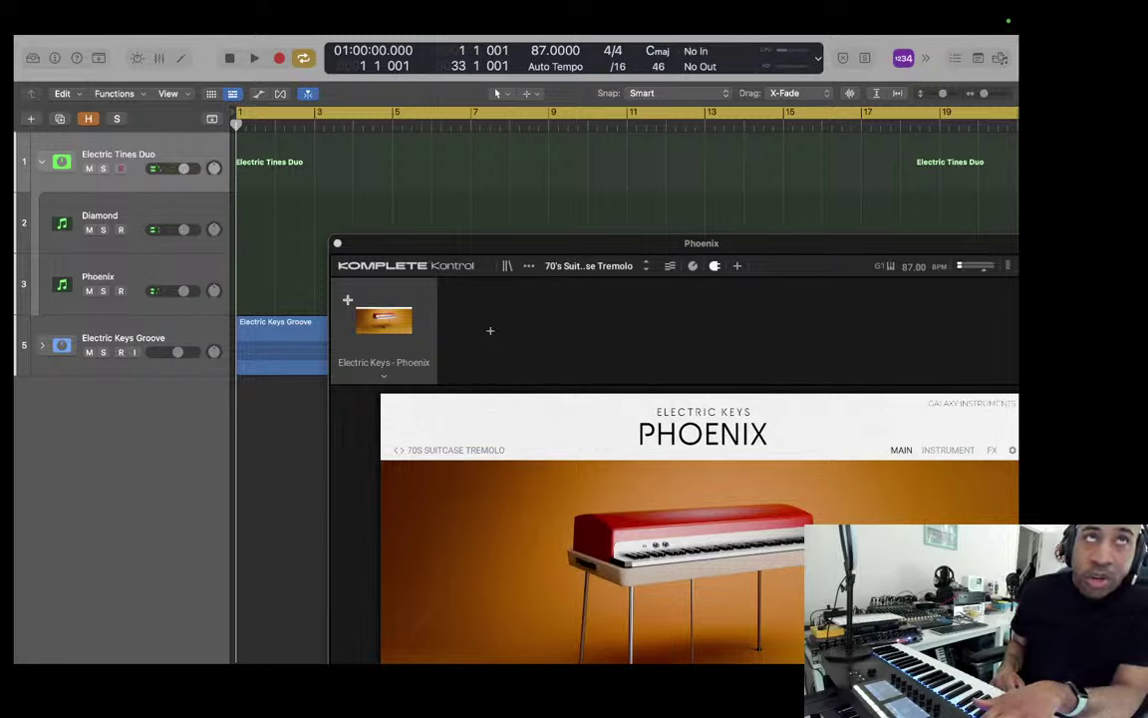
key(s)
key(space)
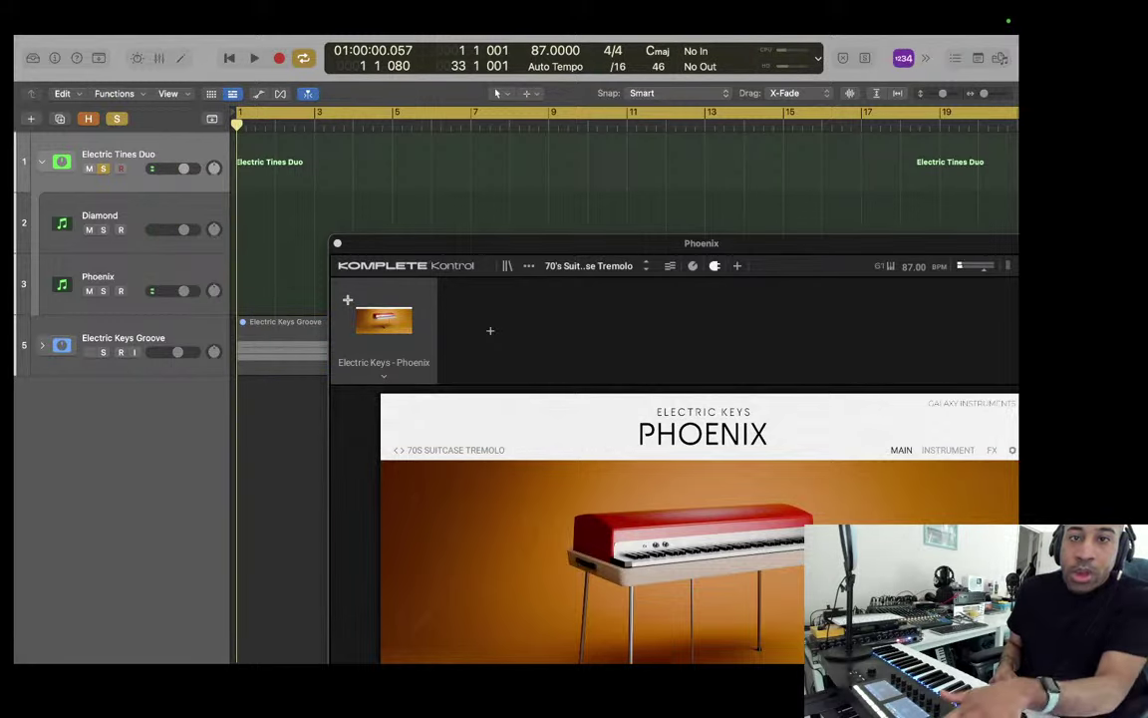
key(s)
key(space)
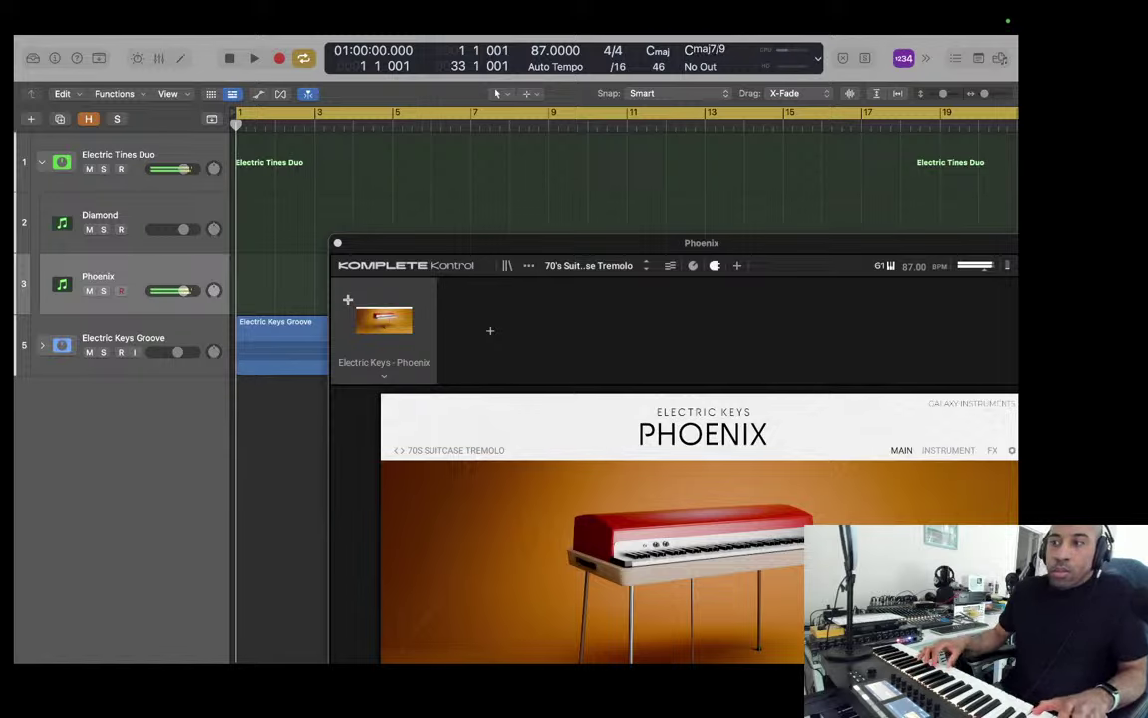
Step: Audition the combined Electric Tines Duo stack and the Diamond track alone
key(Up)
key(Up)
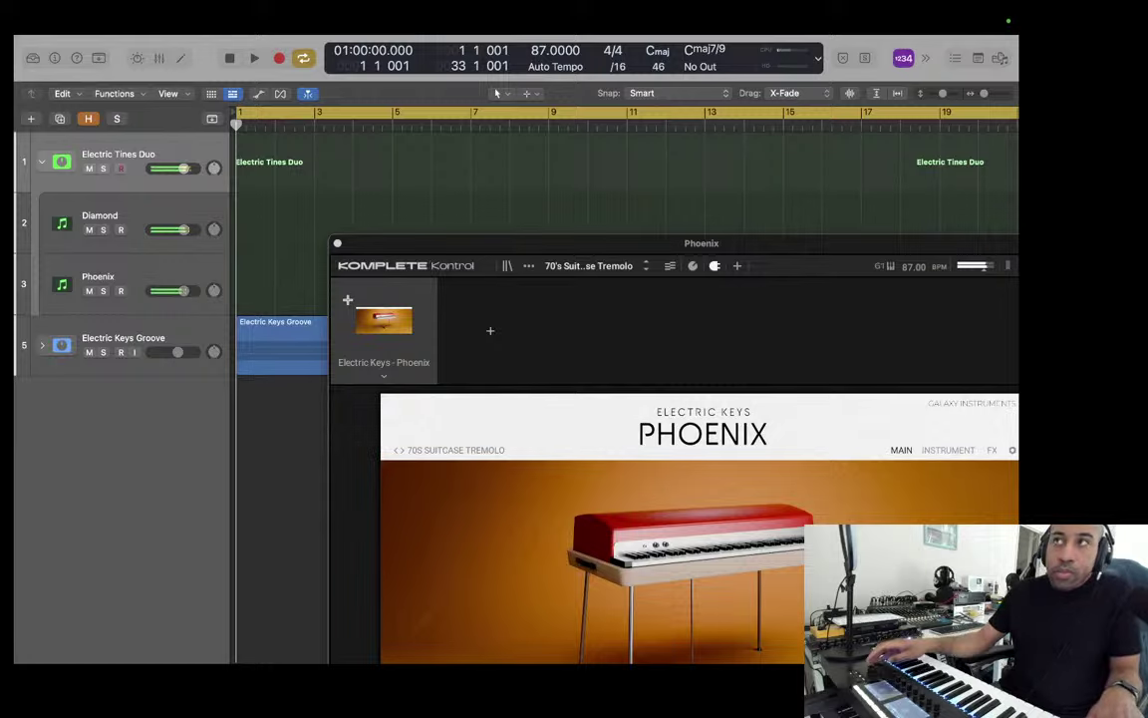
click(129, 221)
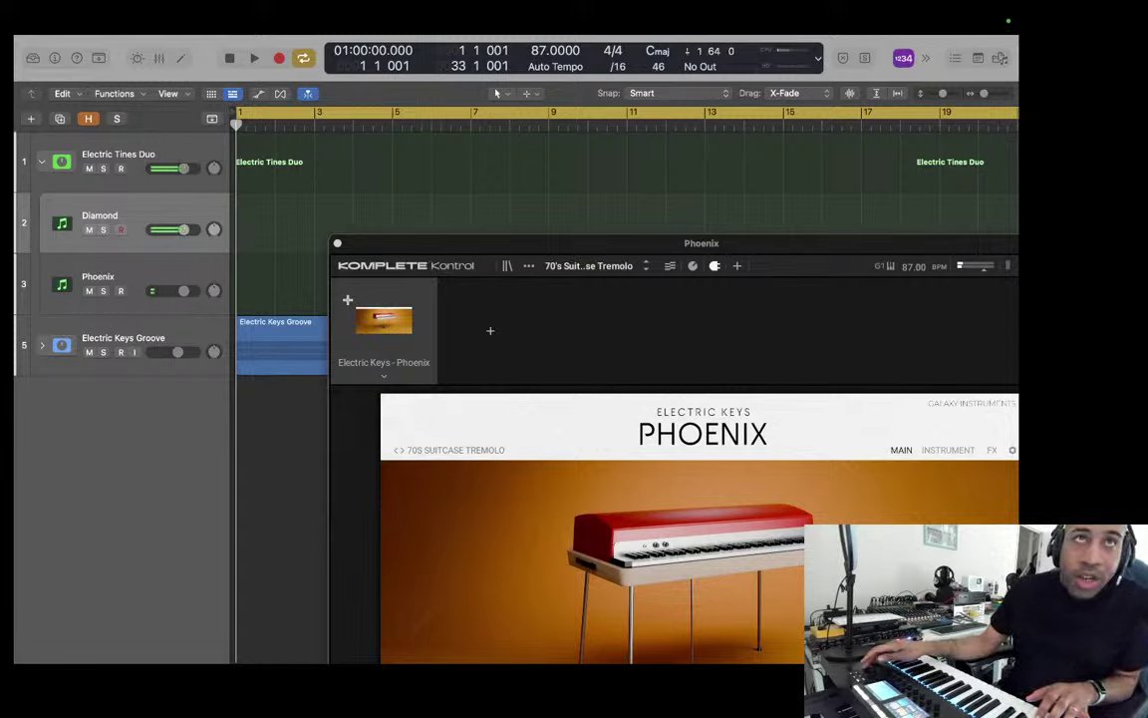
Step: Compare Phoenix on its 80's suitcase tremolo preset with Diamond, and audition both together through the Electric Tines Duo stack
key(Down)
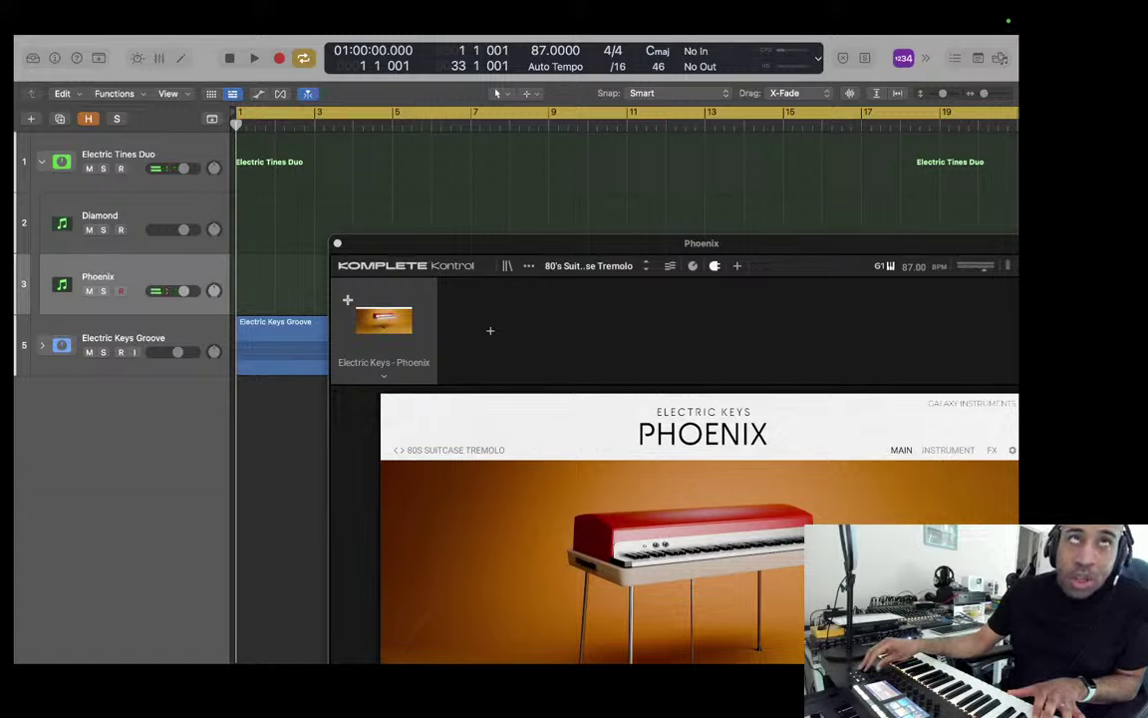
key(Up)
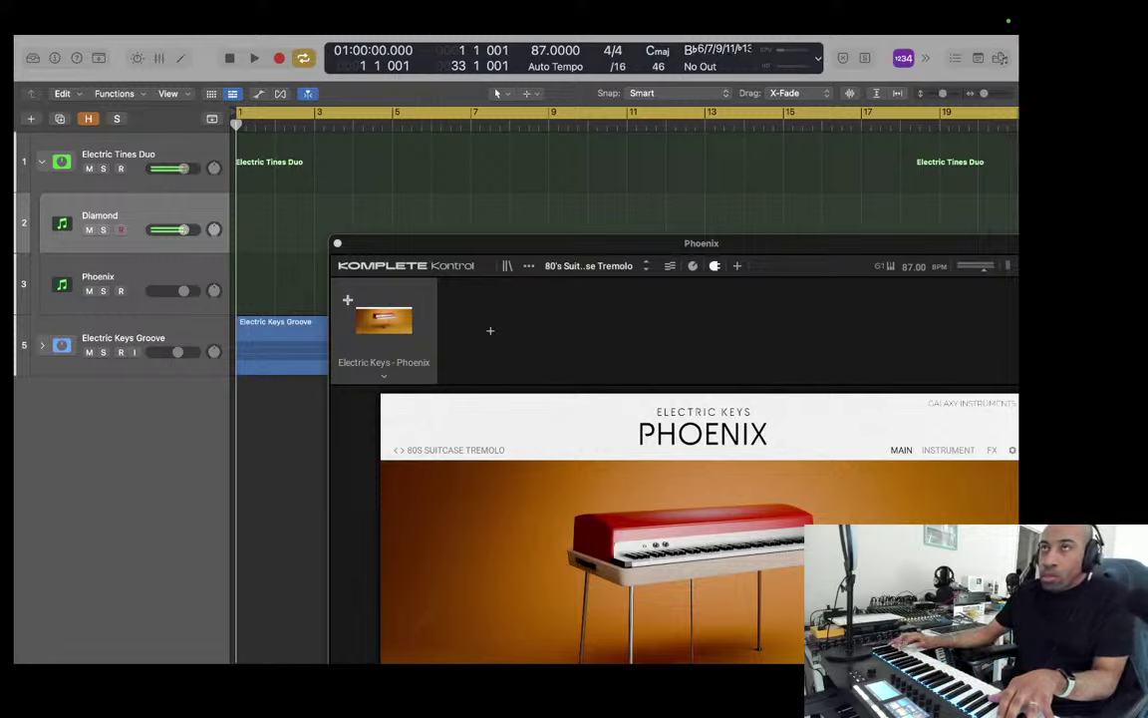
click(139, 284)
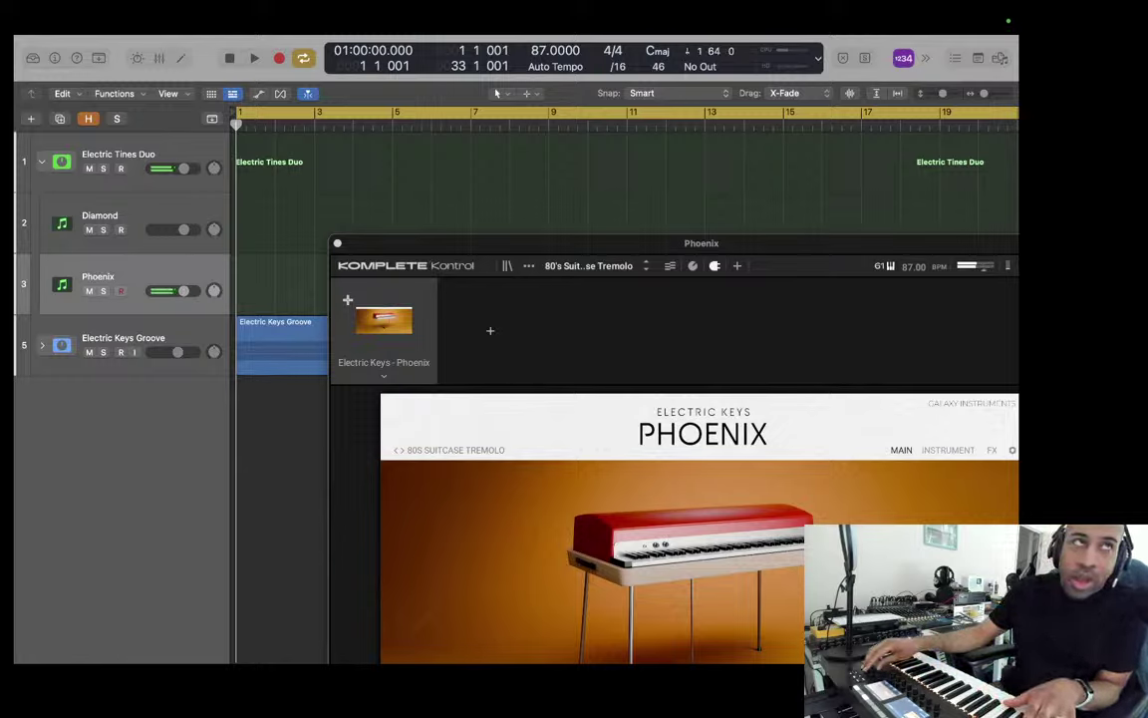
key(Up)
key(Up)
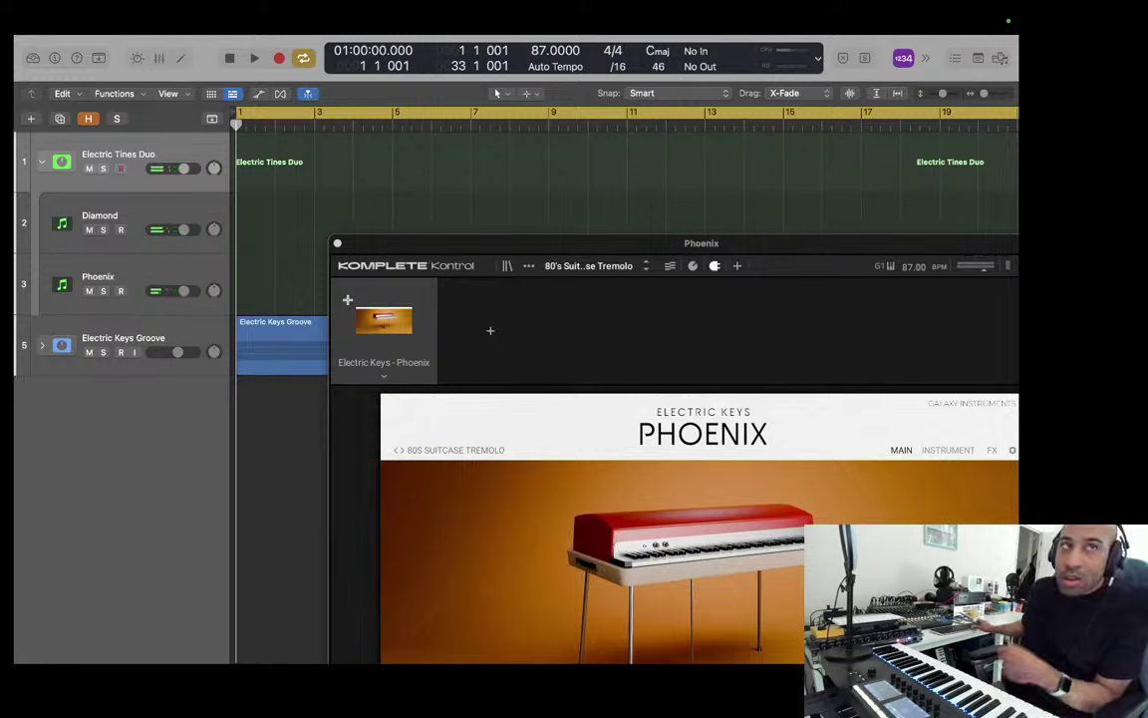
Step: Compare the Diamond track with Phoenix on the Basic Phoenix preset, both separately and combined through the Electric Tines Duo stack
click(139, 222)
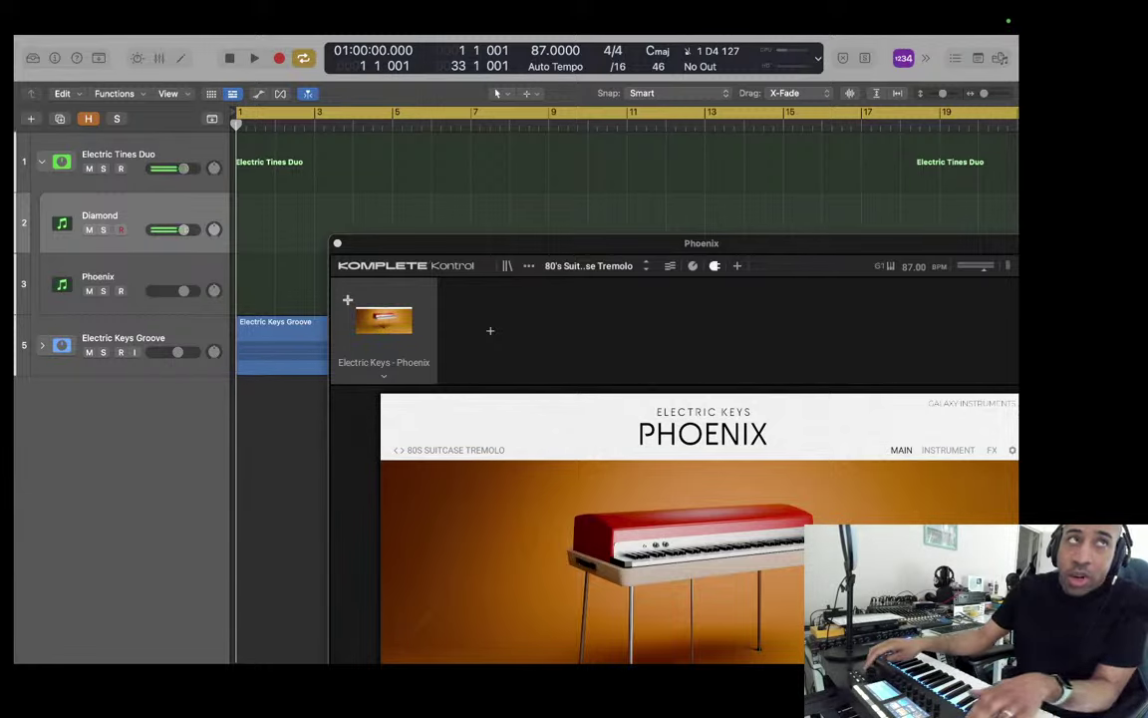
click(130, 284)
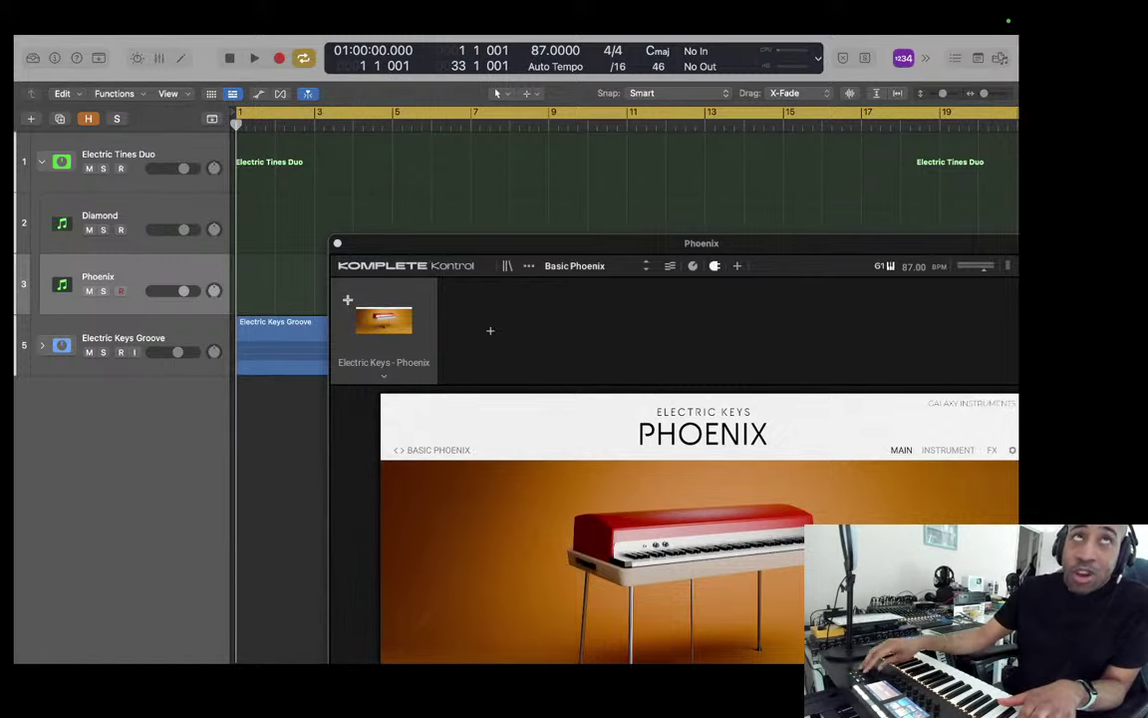
click(130, 223)
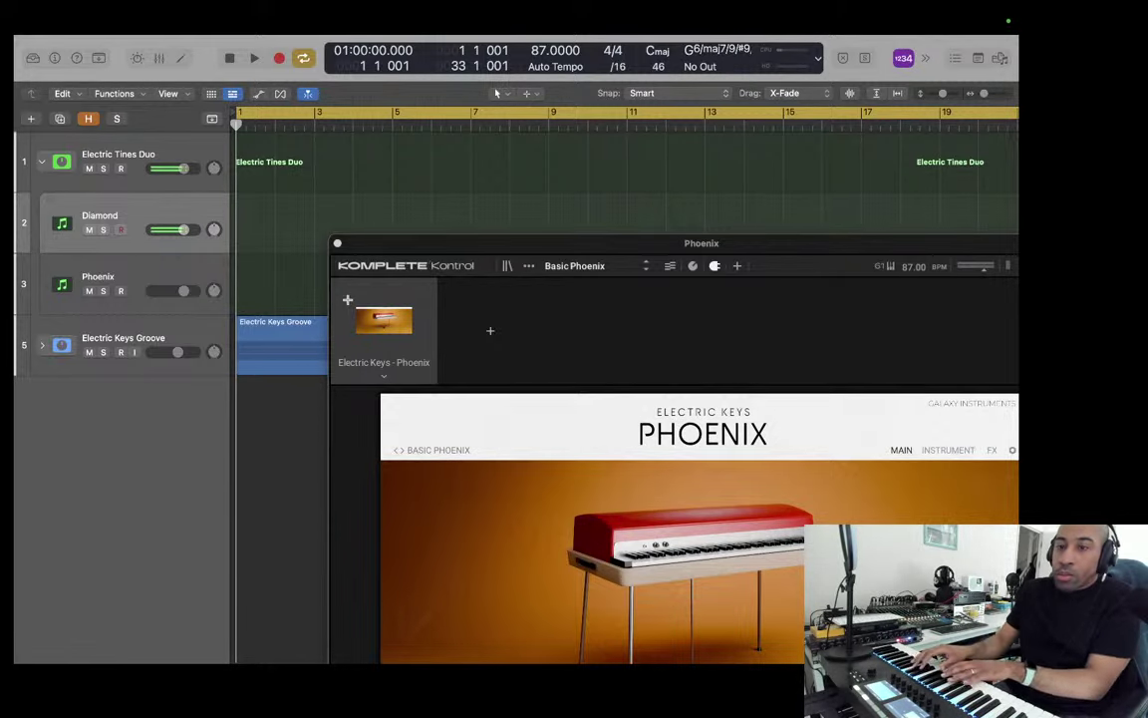
key(Down)
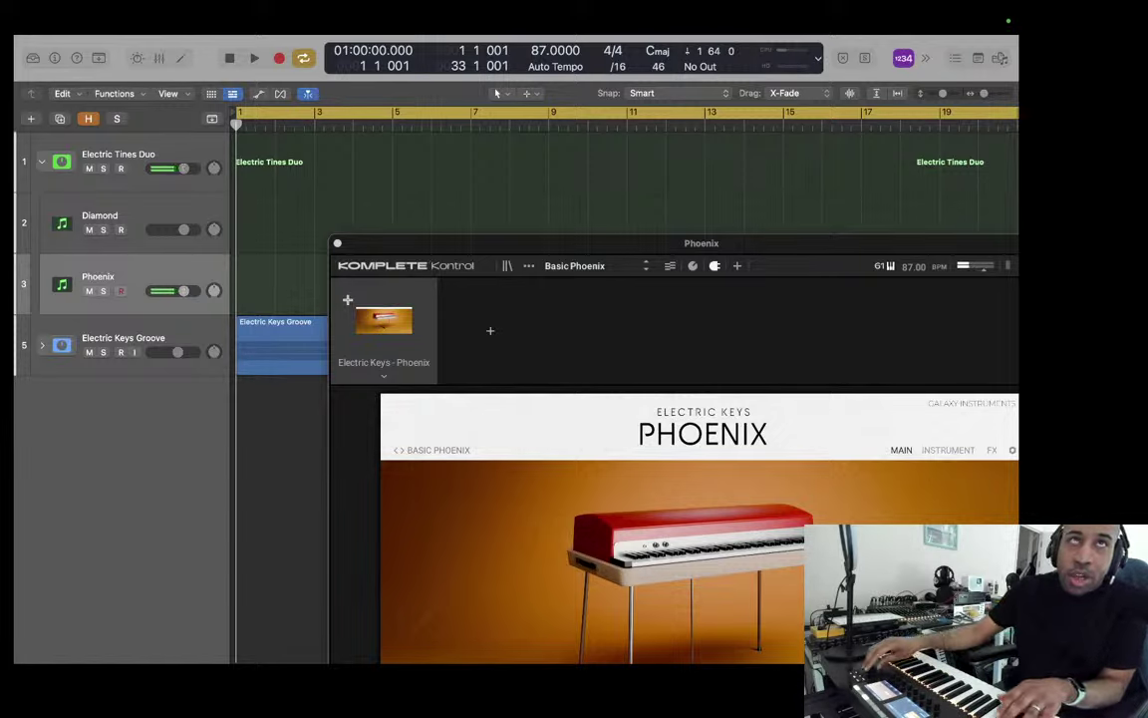
key(Up)
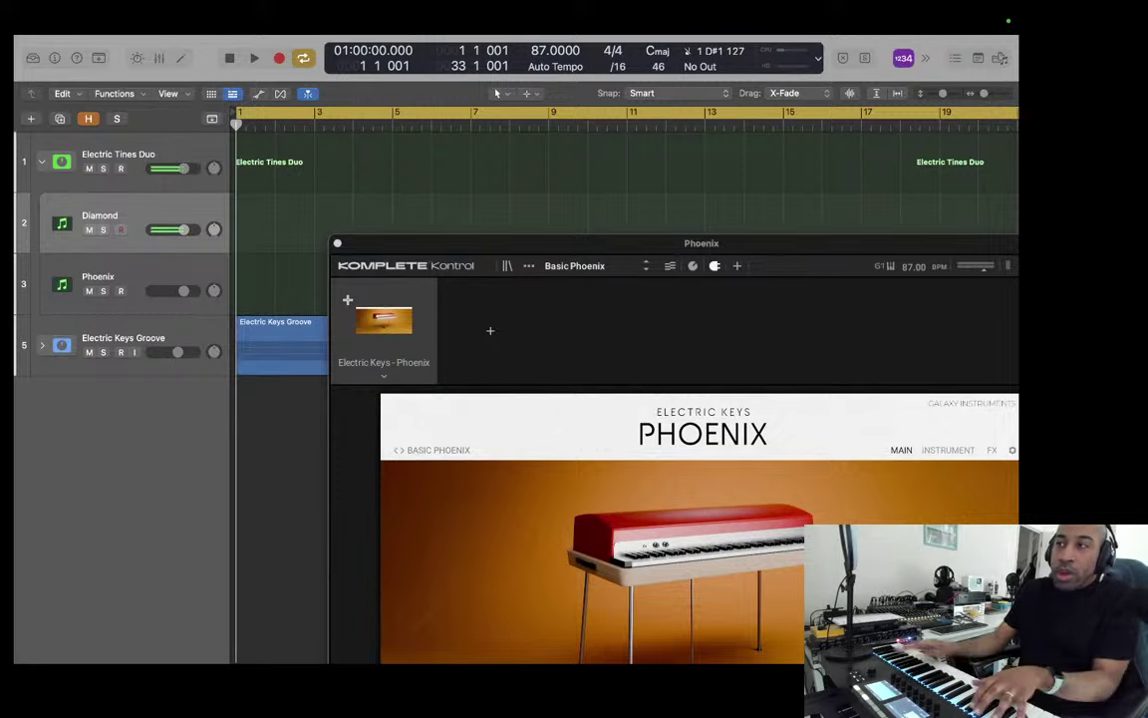
click(117, 159)
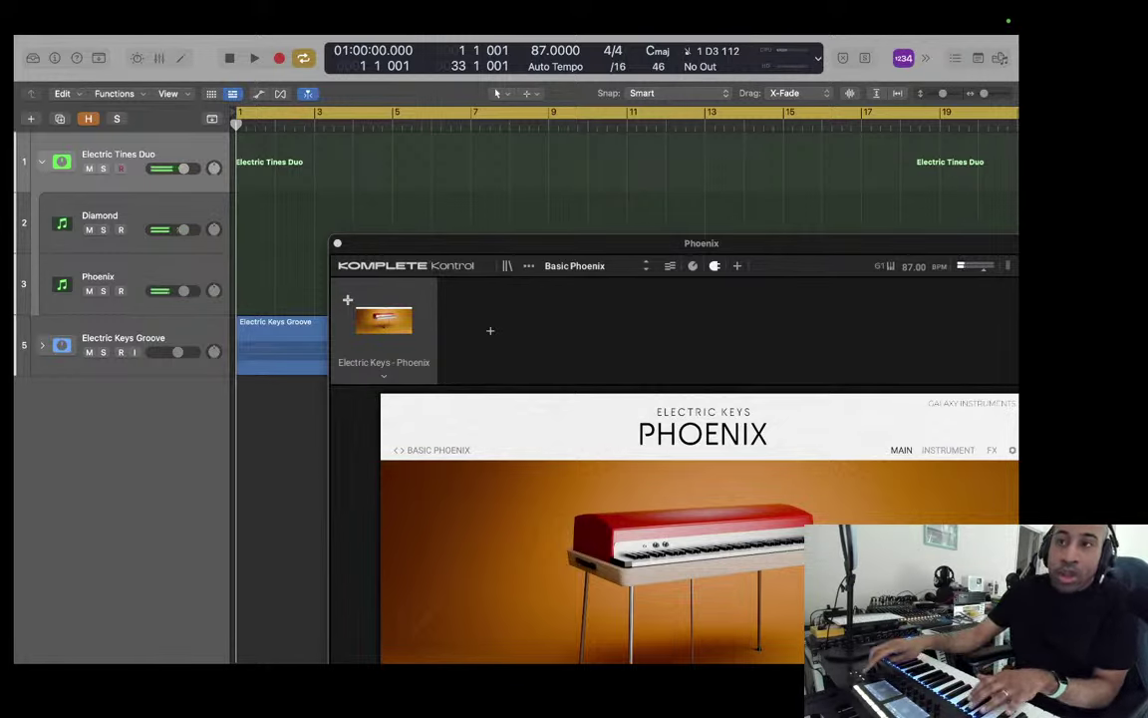
key(Down)
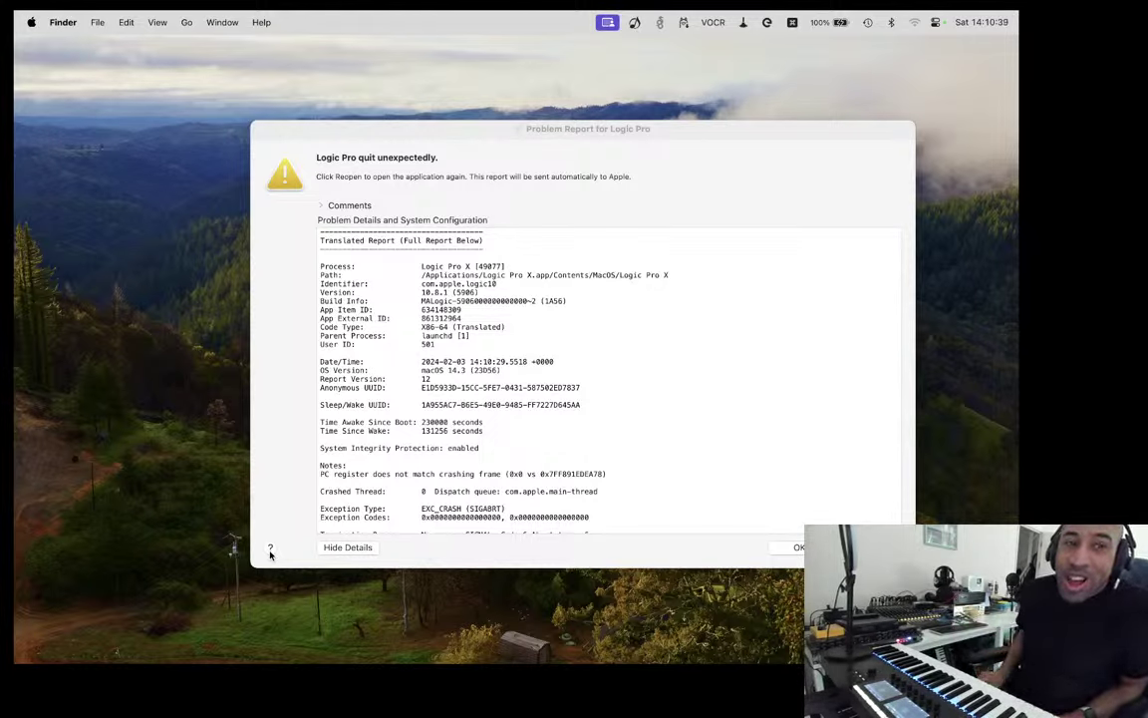
Step: Dismiss the Logic Pro problem report and reopen Logic Pro with the recent project Electric Keys Groove.logicx
click(798, 549)
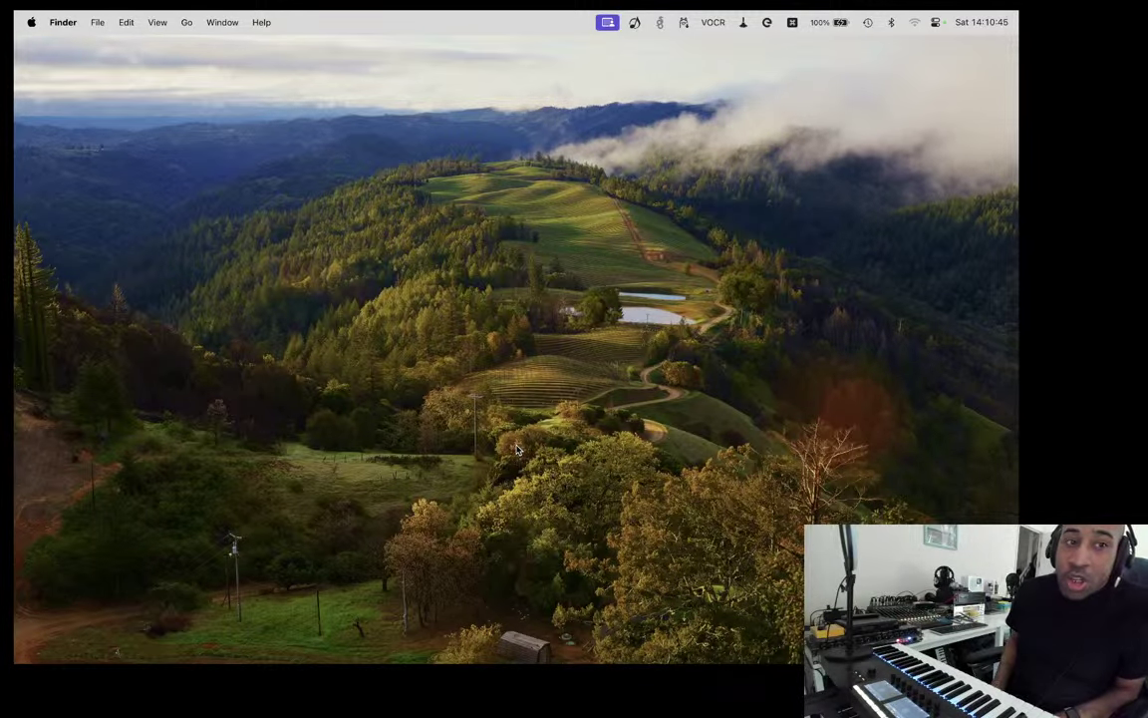
right_click(78, 642)
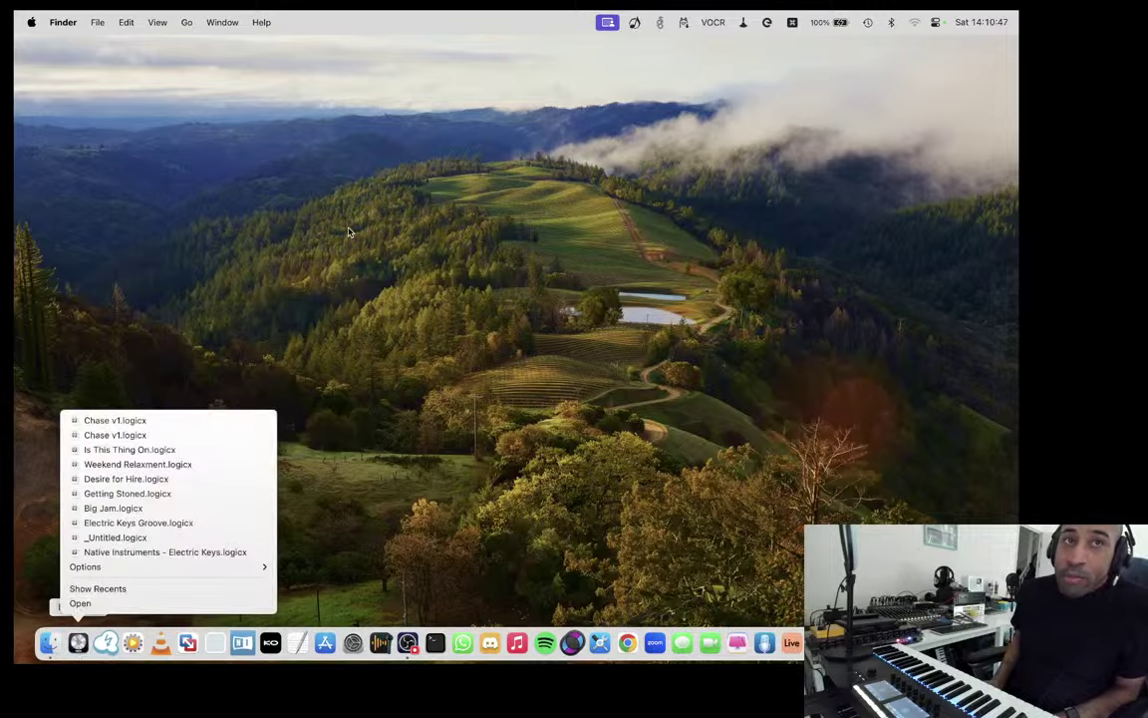
click(138, 523)
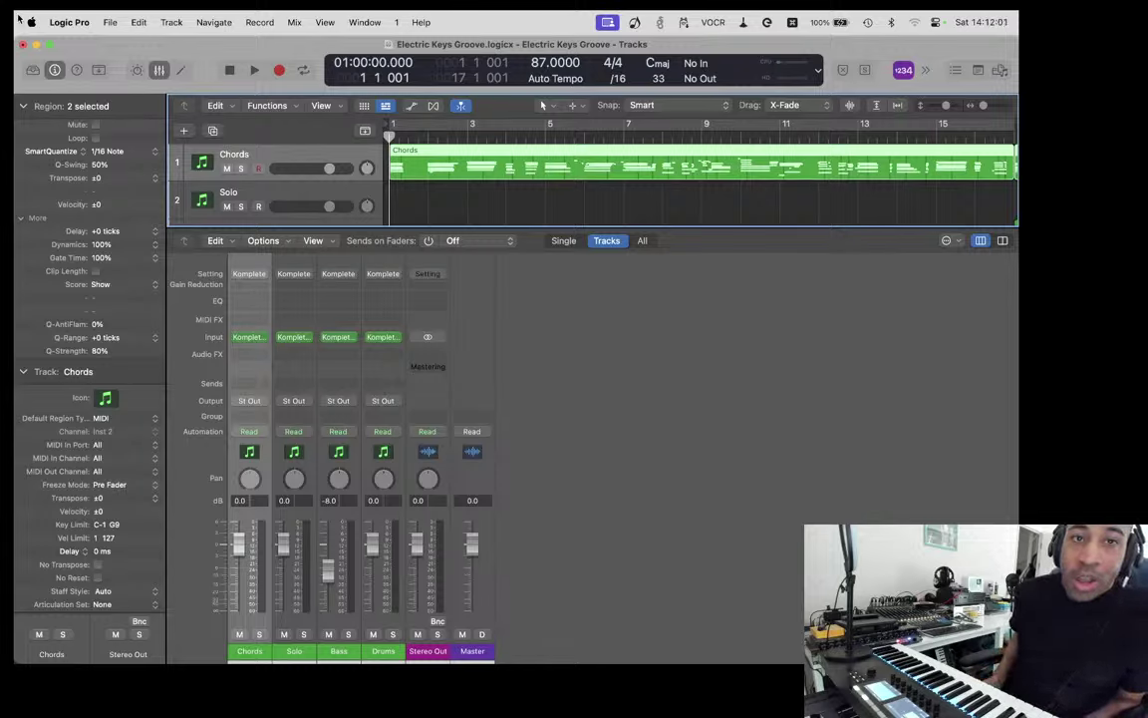
Step: Try out the Solo and Chords tracks of the Electric Keys Groove project and quit Logic Pro
click(18, 32)
click(66, 287)
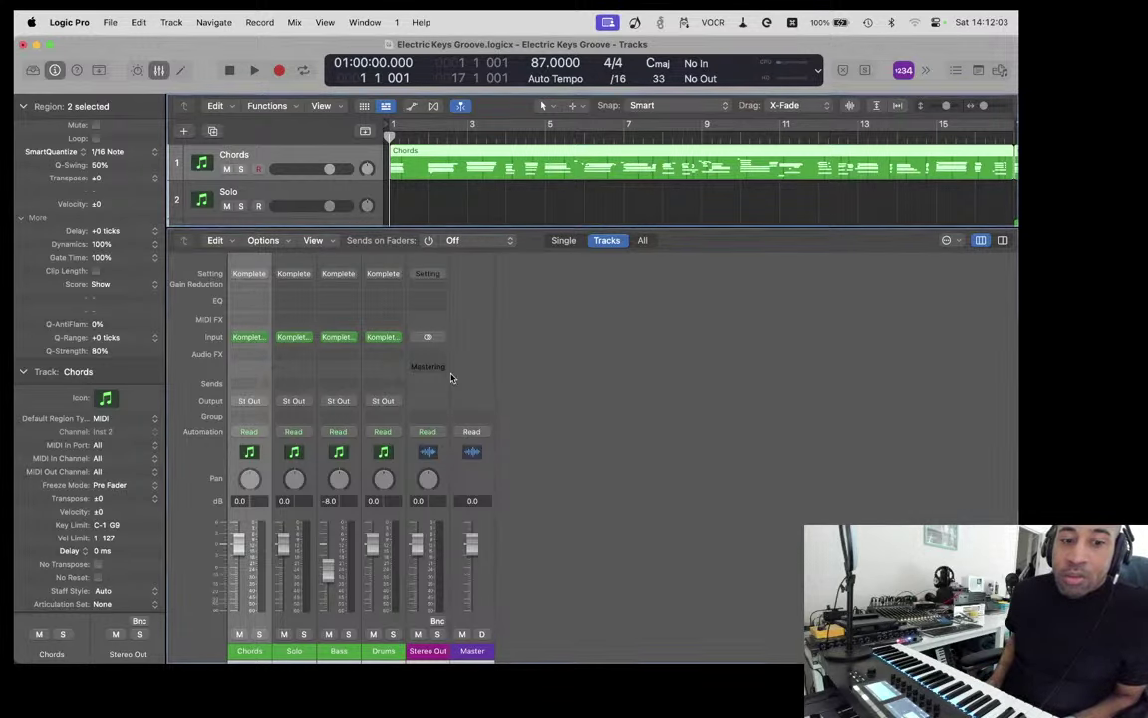
key(Down)
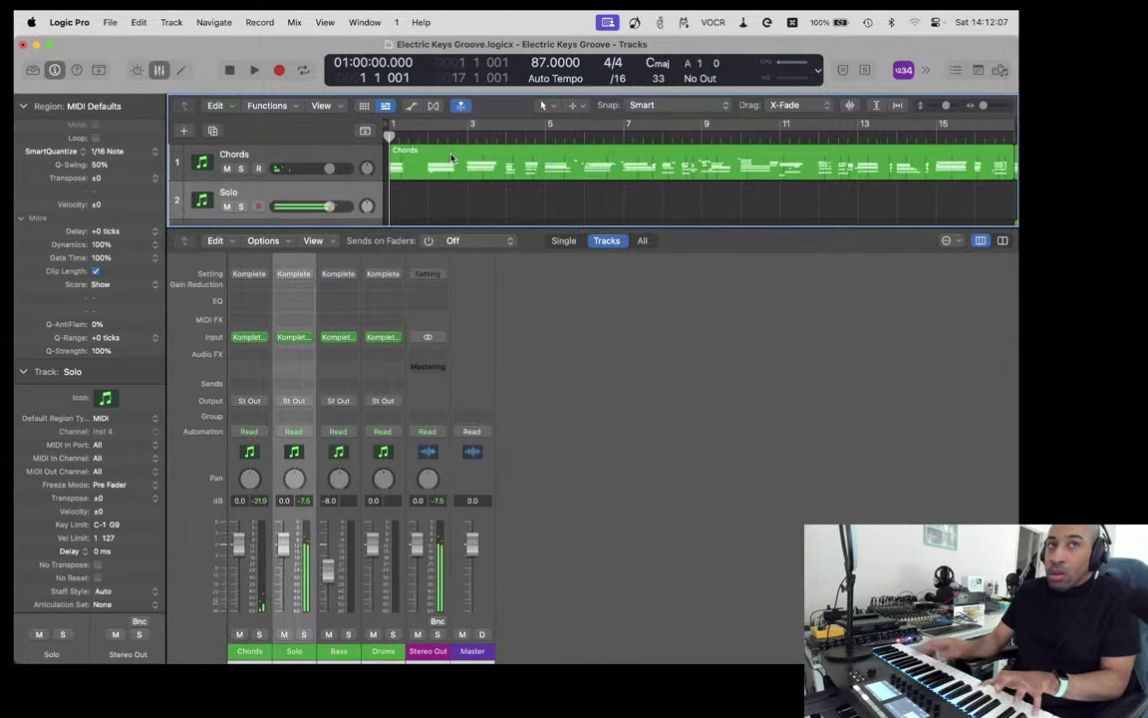
key(Up)
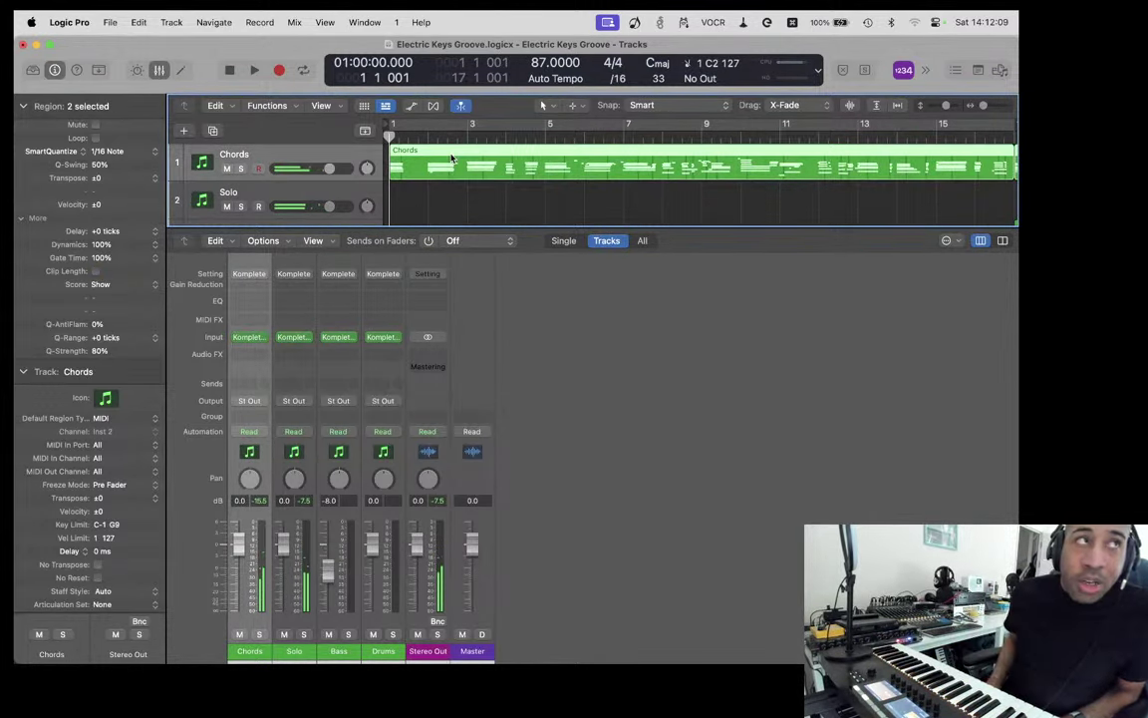
key(super+q)
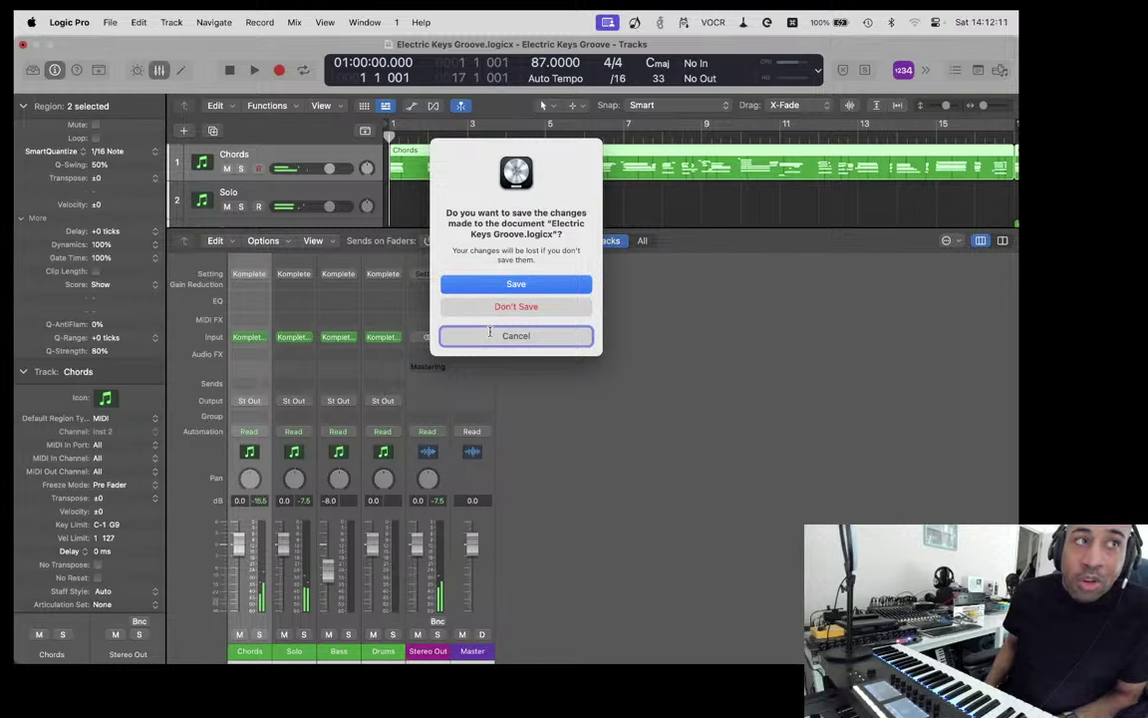
key(Return)
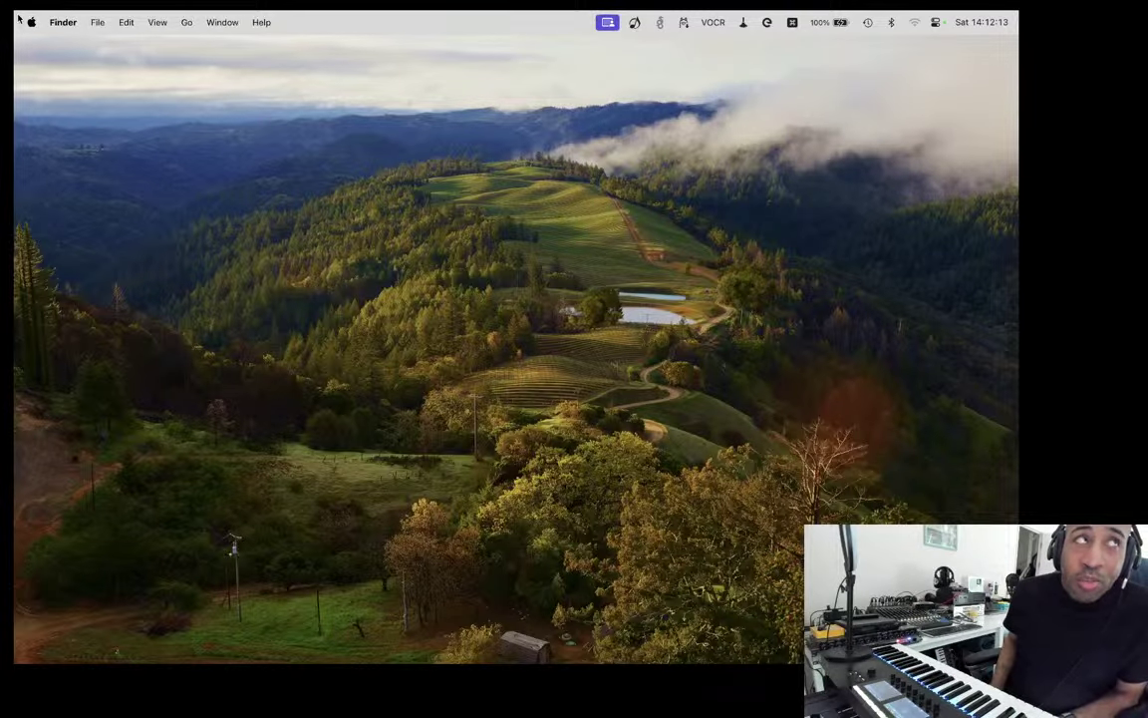
Step: Browse from the computer's top level to the Temp folder in Finder
key(super+shift+c)
key(super+Down)
key(t)
key(super+Down)
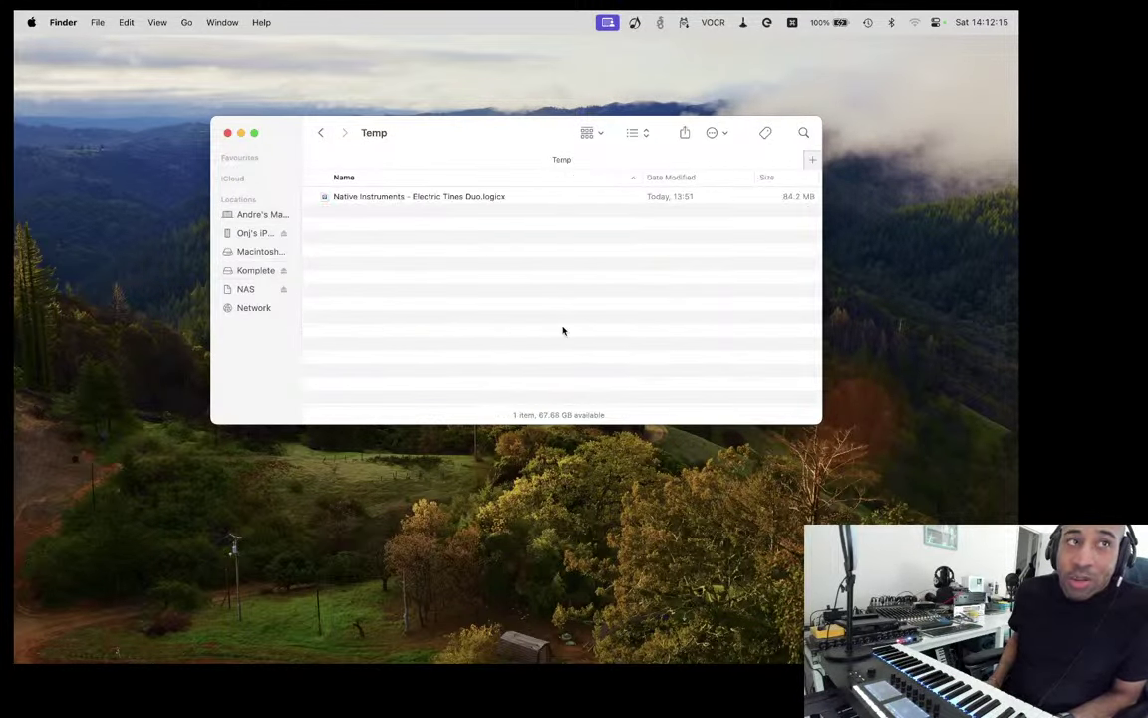
Step: Open the last saved version of Native Instruments - Electric Tines Duo.logicx in Logic Pro and switch back to Finder
key(Down)
key(super+Down)
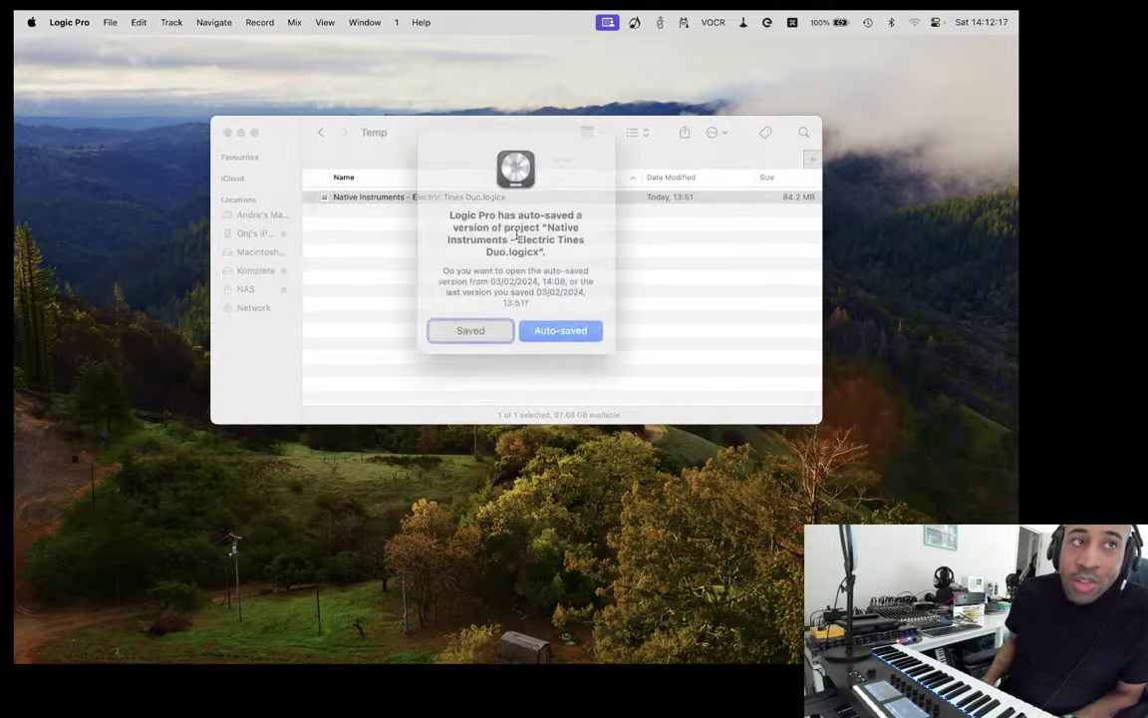
click(477, 320)
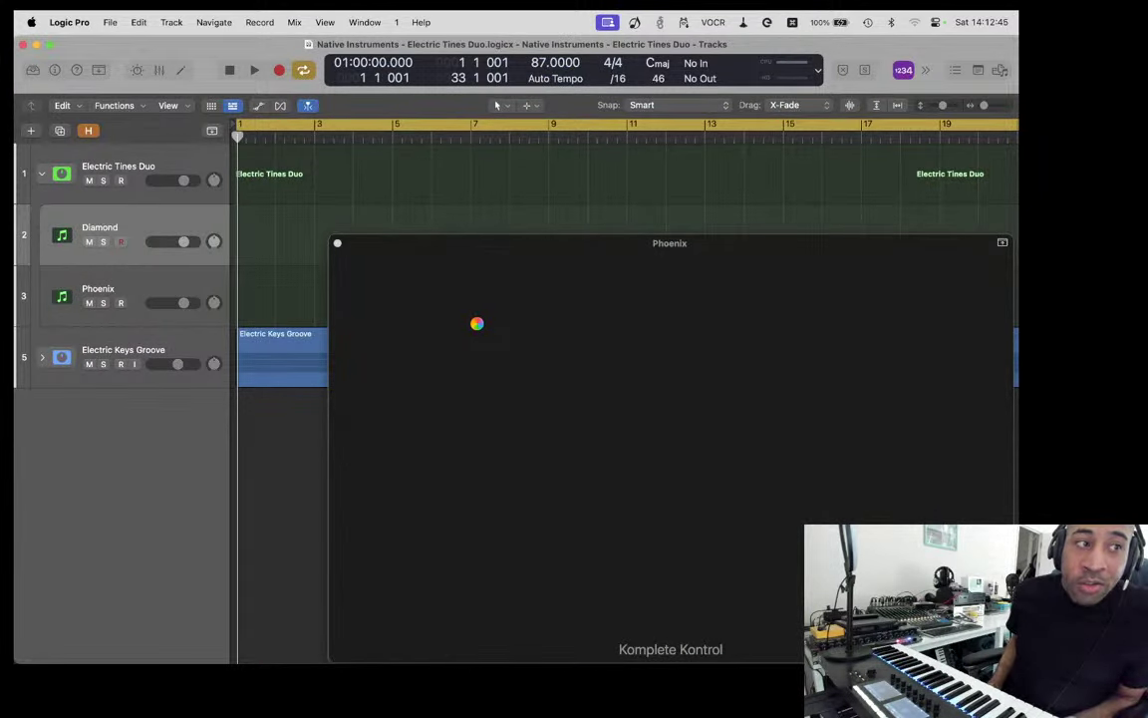
key(super+Tab)
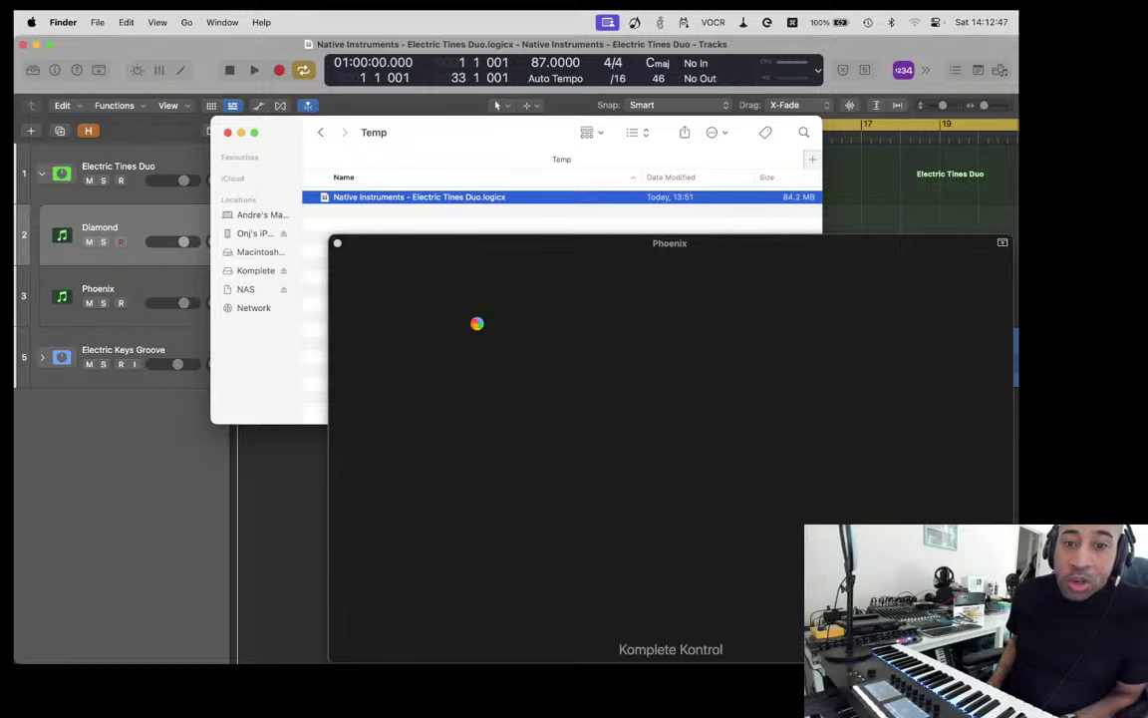
Step: Switch to Logic Pro and step through the track list to the Electric Tines Duo stack
key(super+Tab)
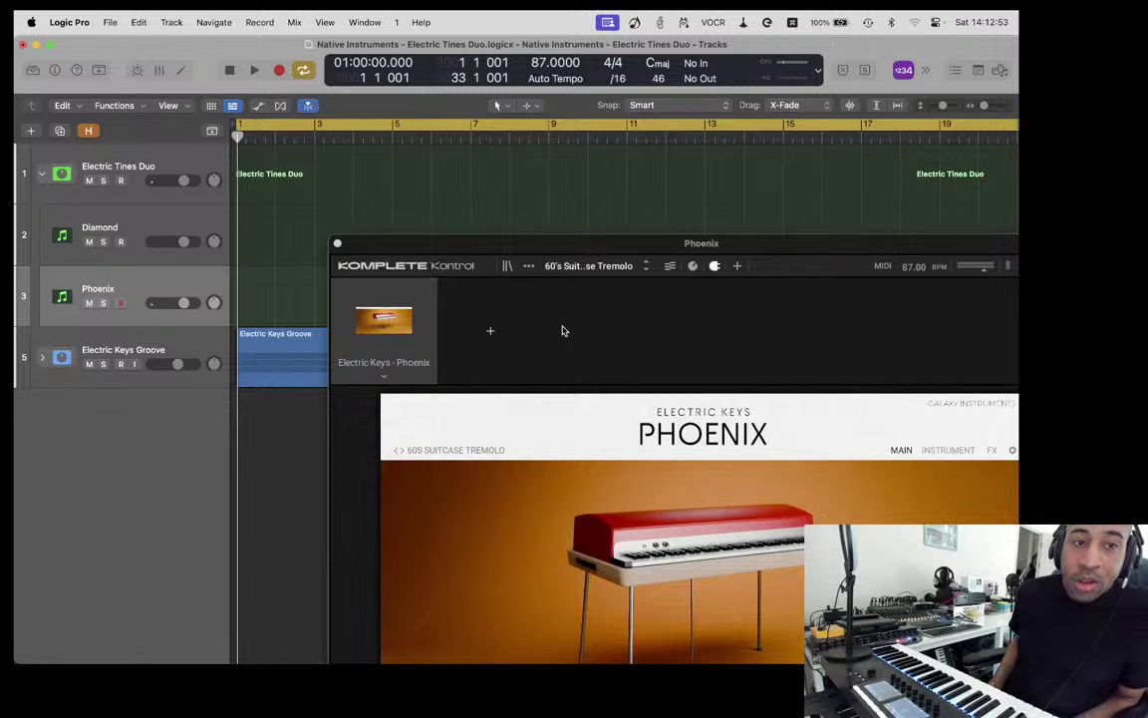
key(Down)
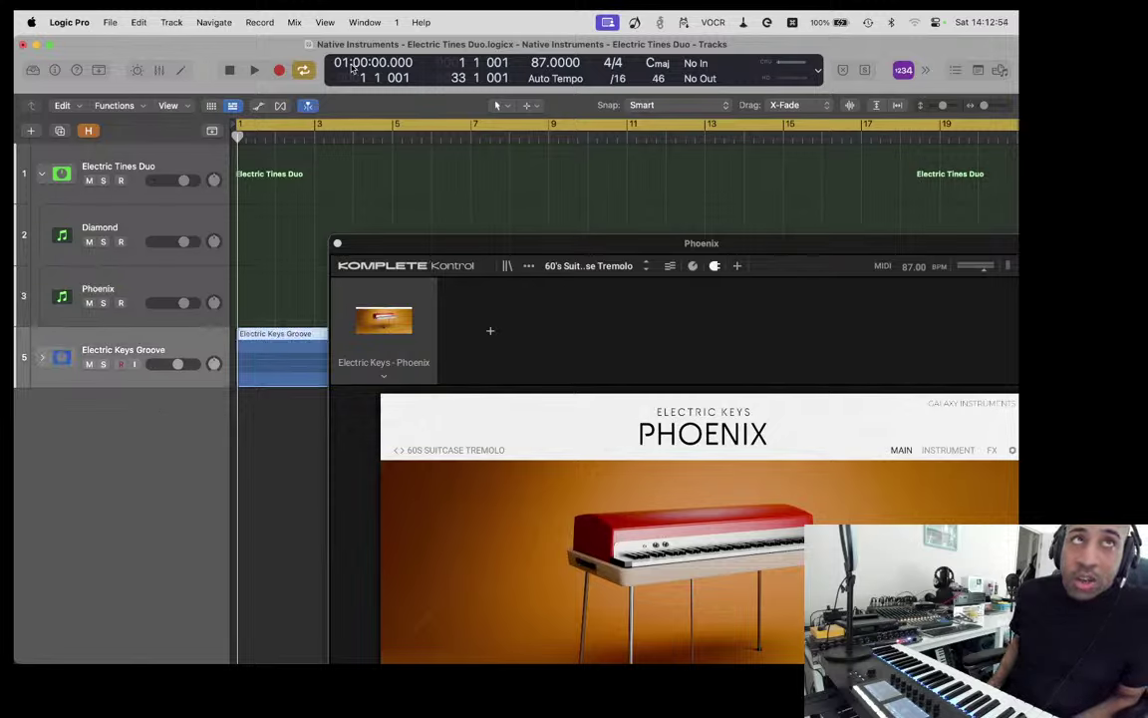
key(Up)
key(Up)
key(Down)
key(Down)
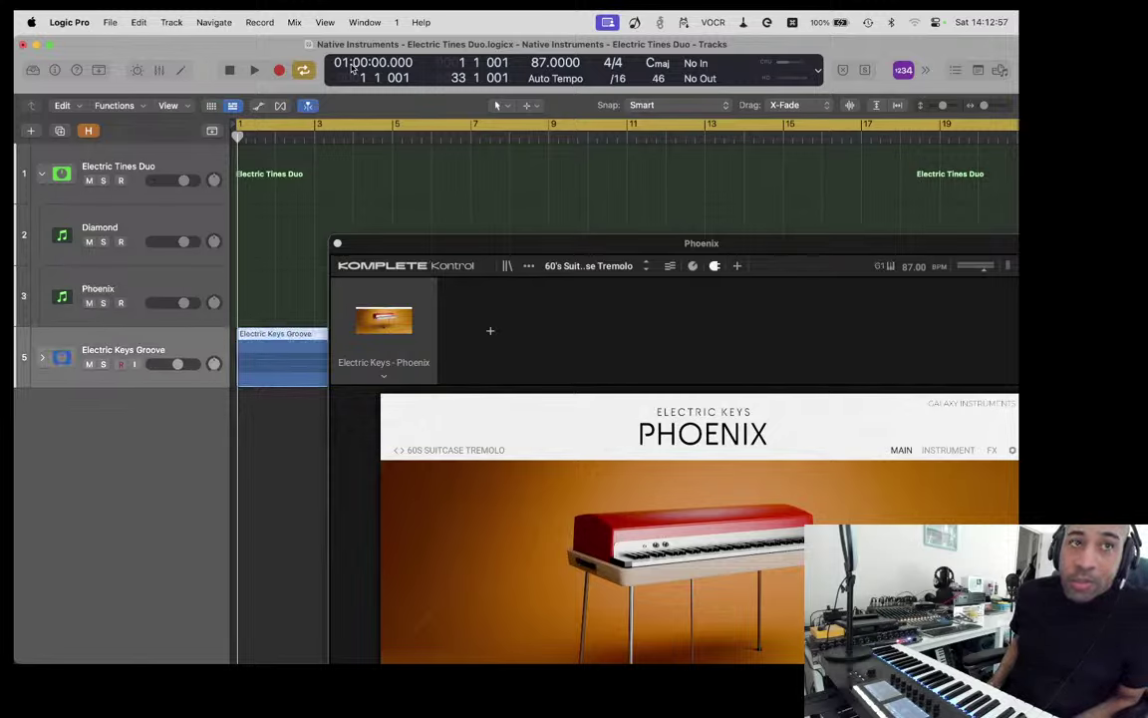
key(Up)
key(Up)
key(Up)
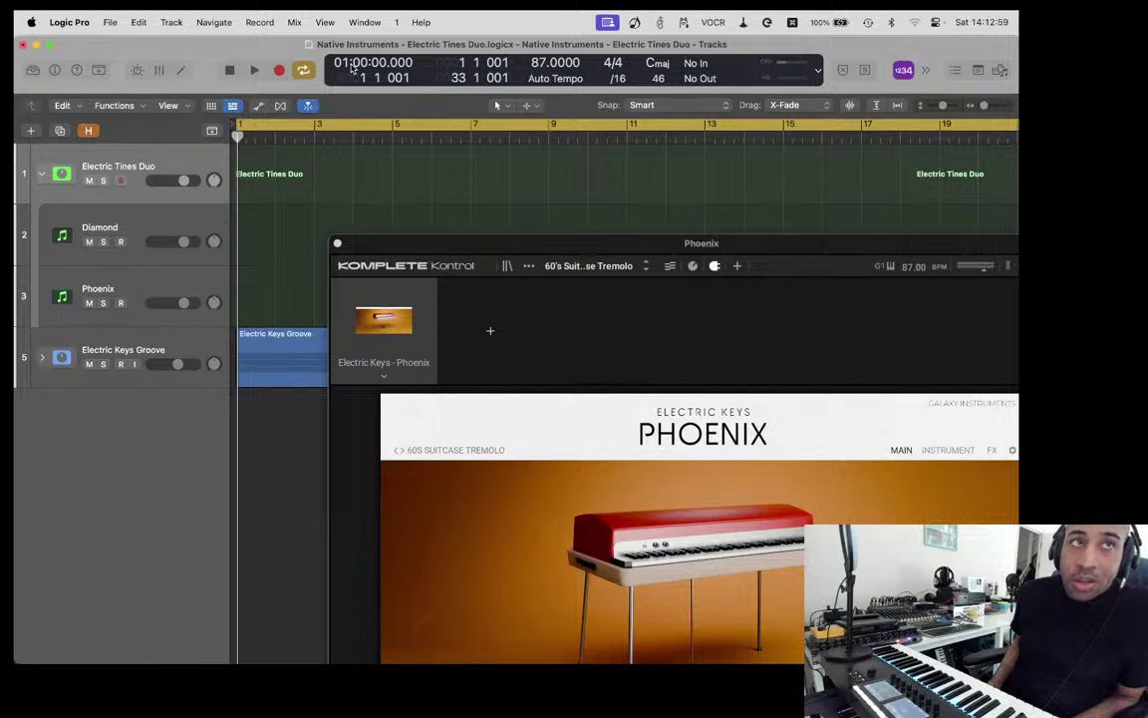
Step: Audition Diamond against Phoenix with the Bell-Like & Pure preset and make the project window full screen
key(Down)
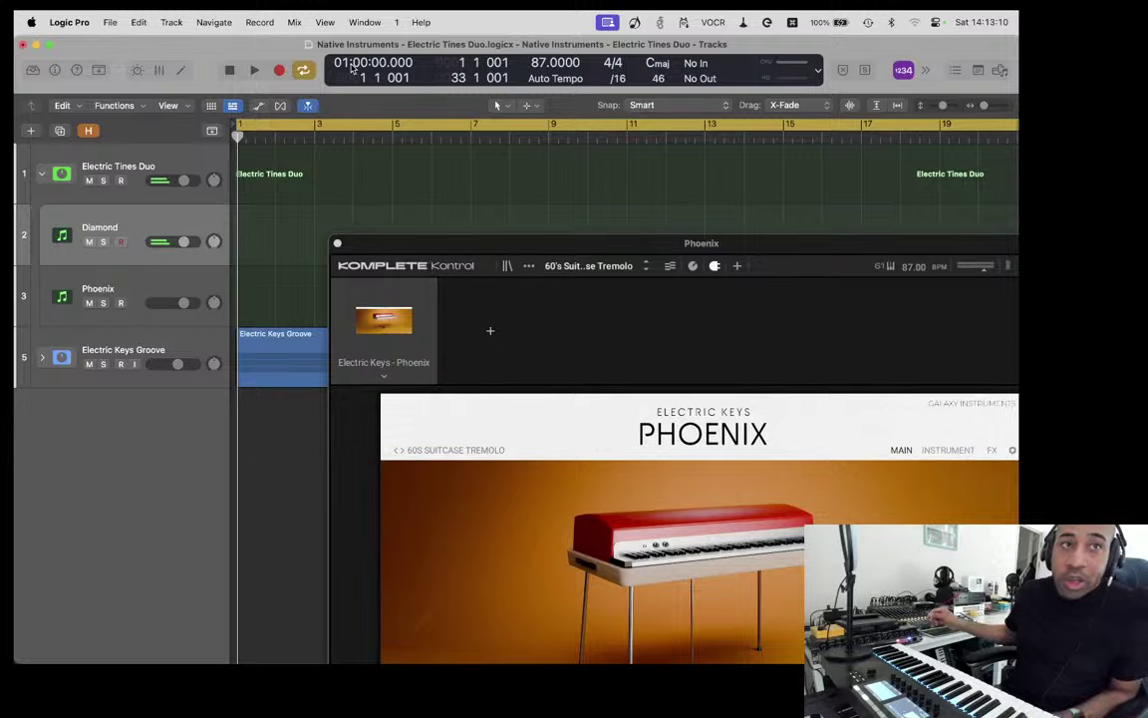
key(Down)
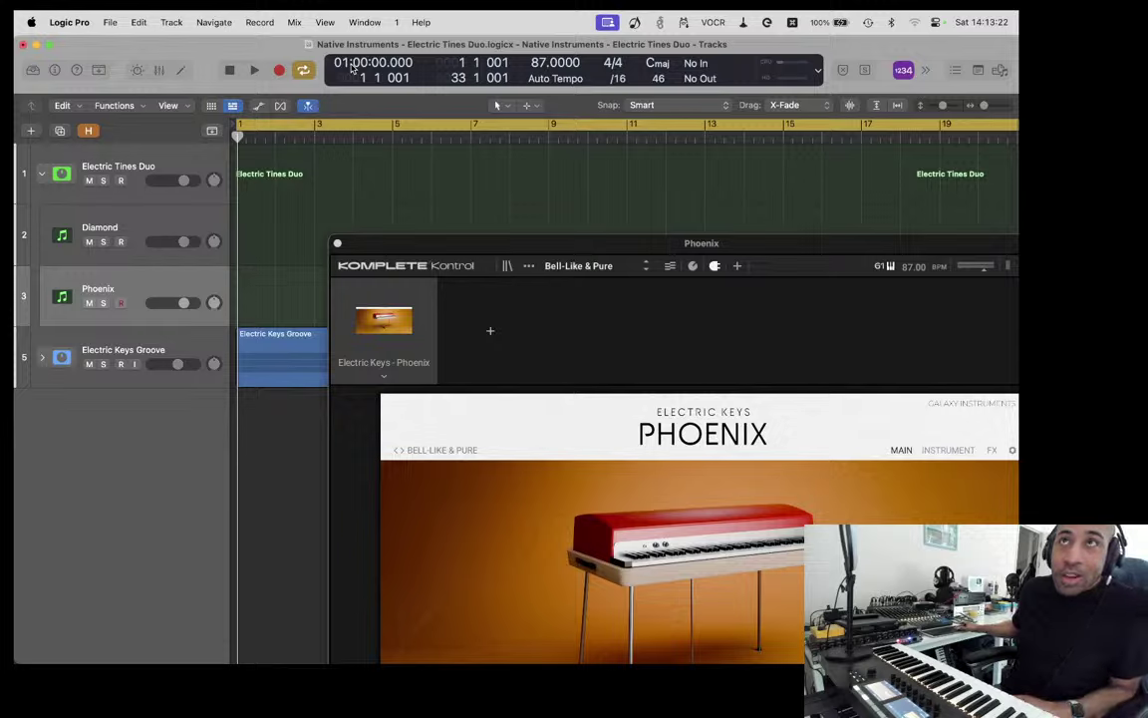
key(Up)
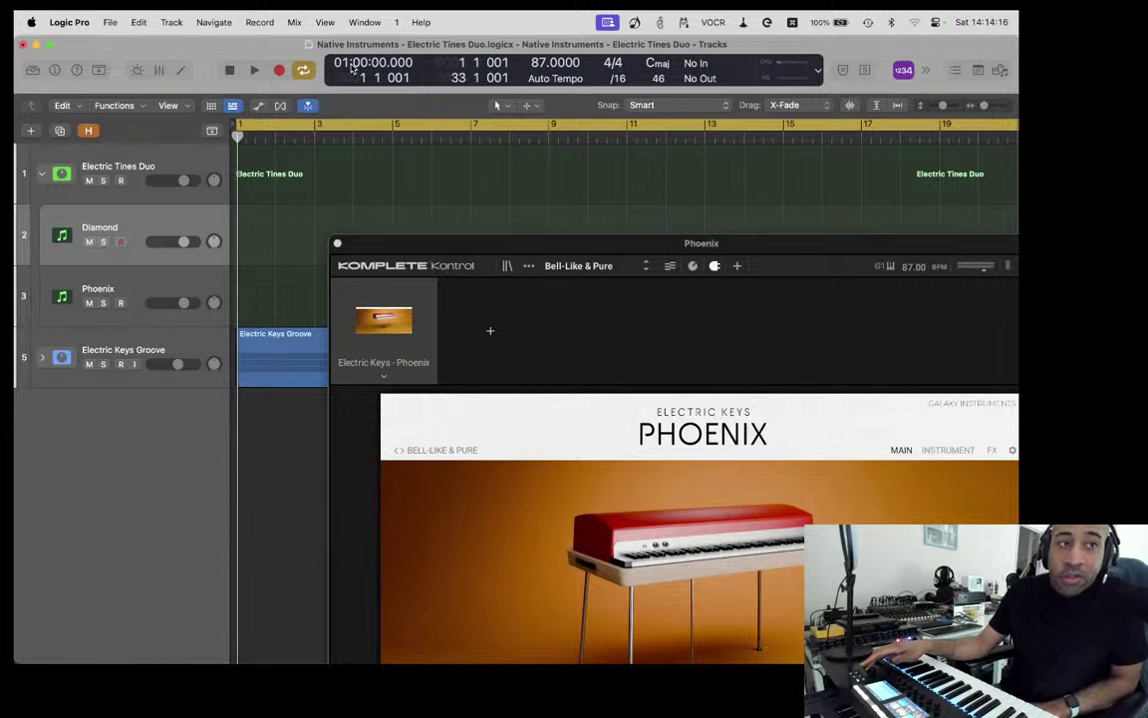
key(ctrl+super+f)
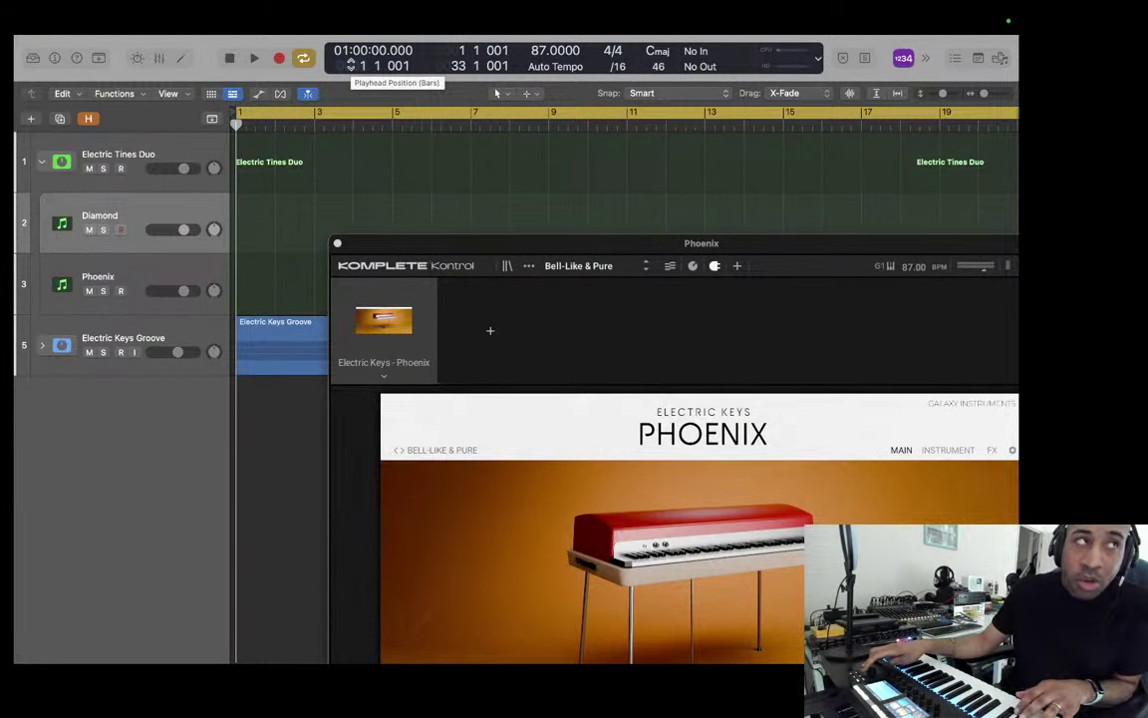
Step: Alternate between the Phoenix and Diamond tracks to compare Bell-Like & Pure with the Diamond sound
key(Down)
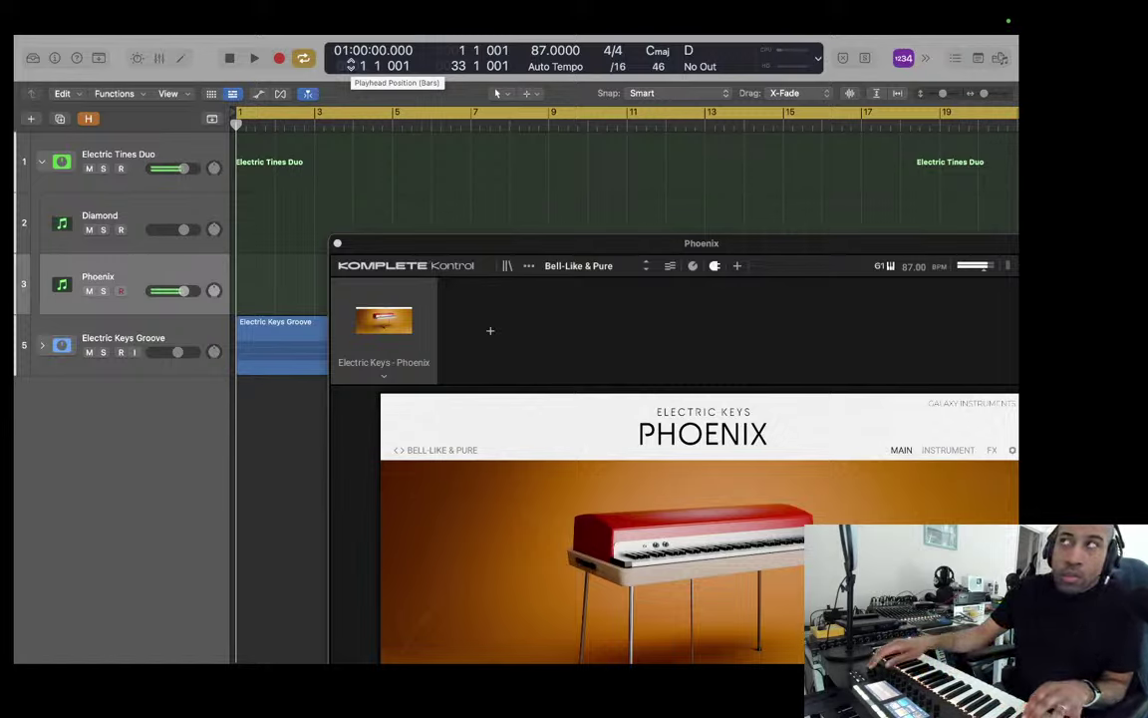
key(Up)
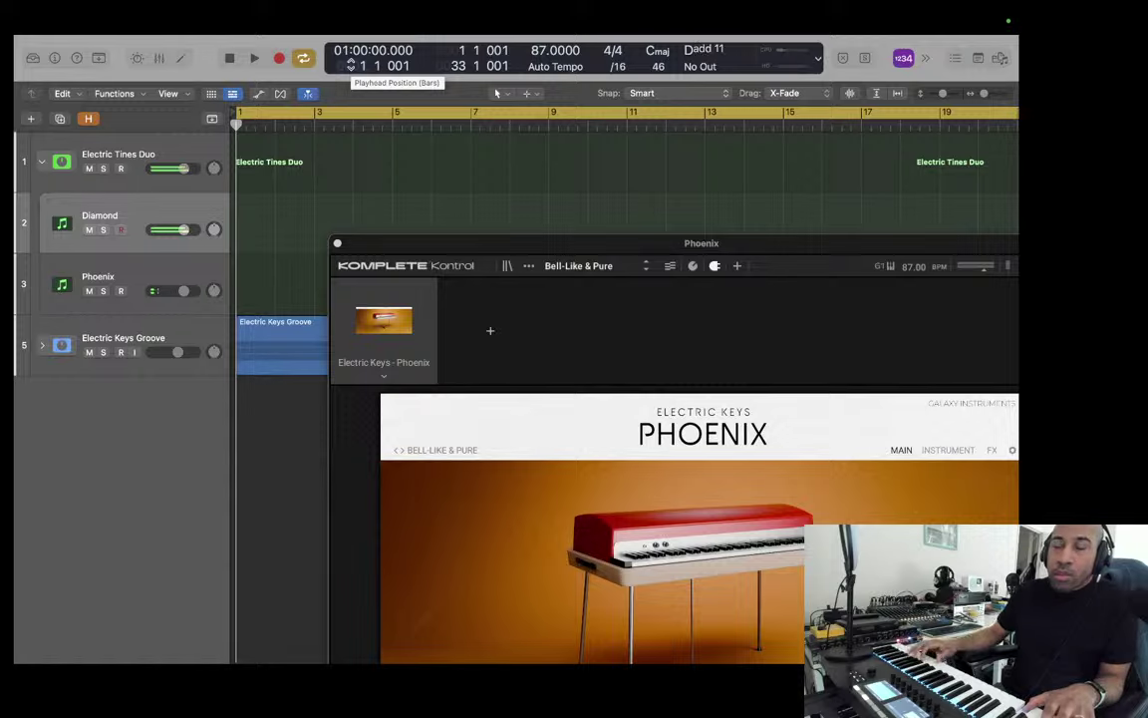
key(Up)
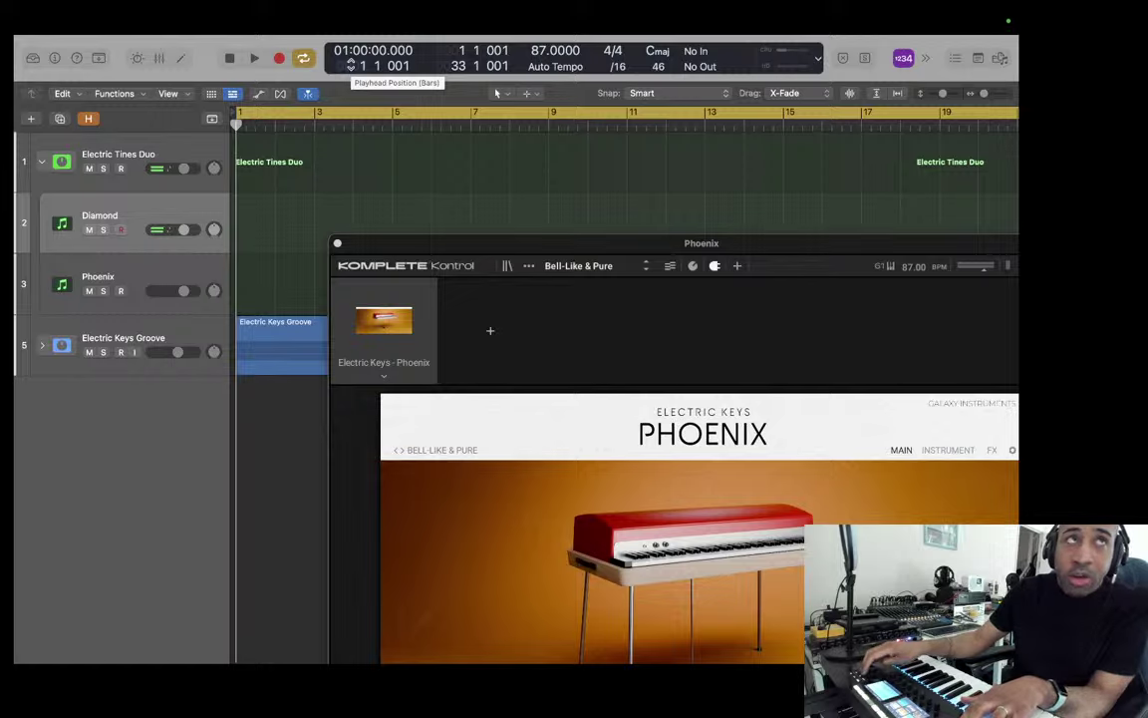
Step: Compare the Blue Phoenix preset with Diamond and audition both layered through the Electric Tines Duo stack
key(Down)
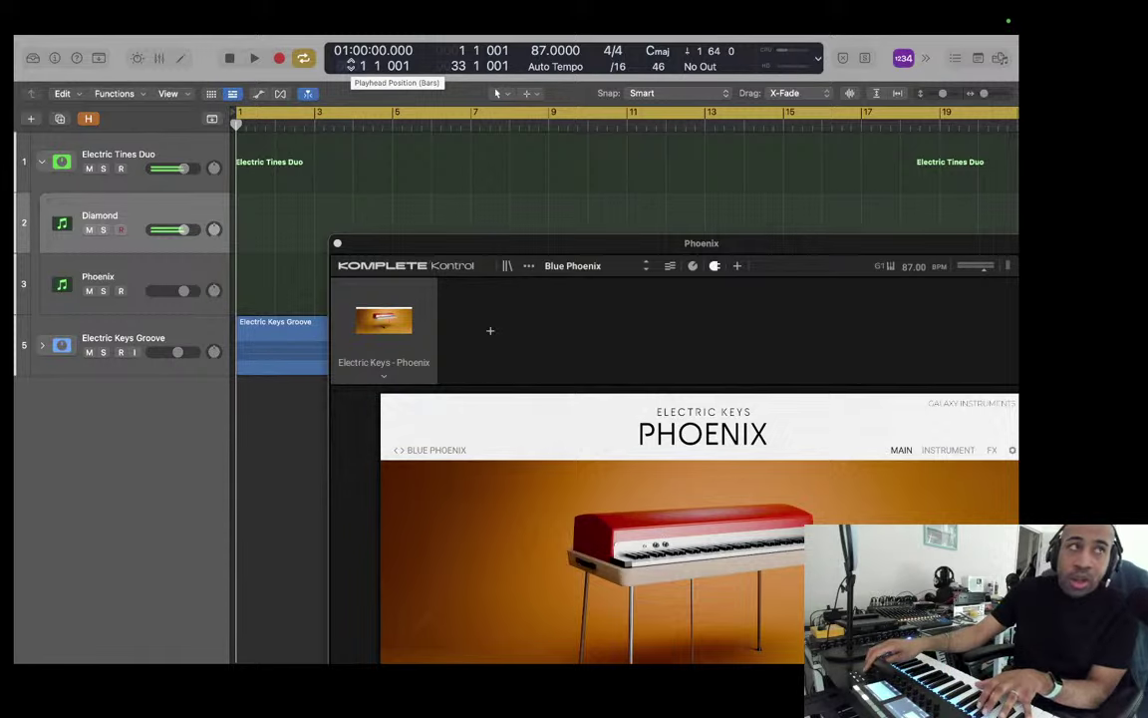
key(Down)
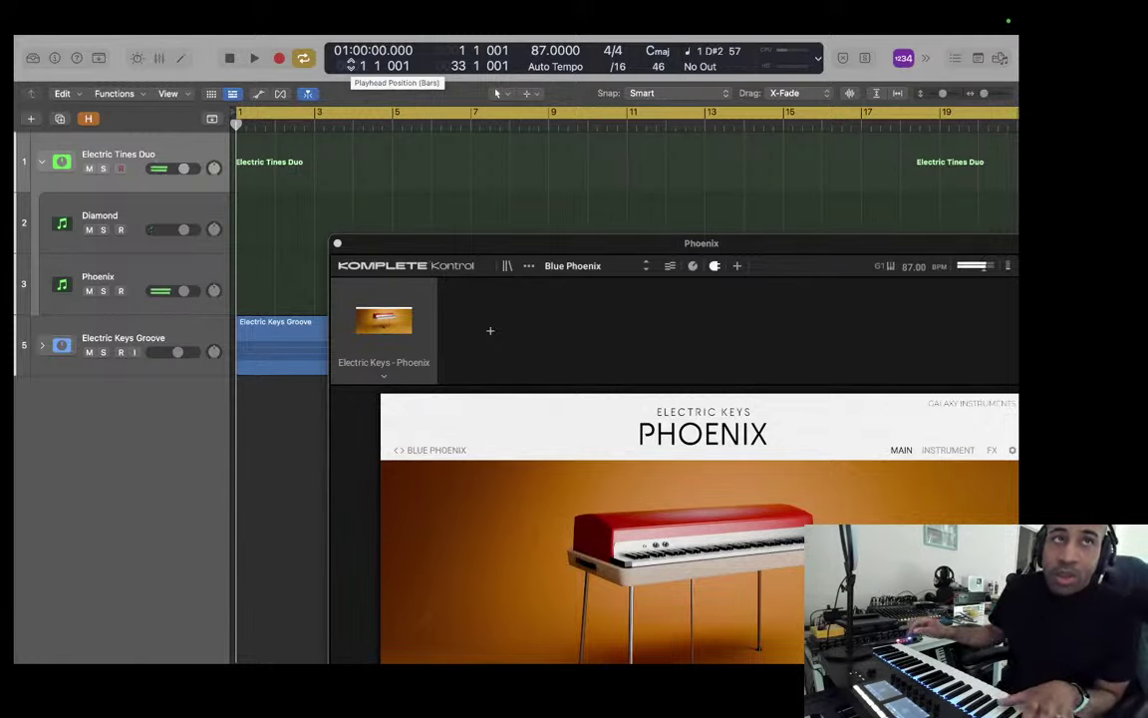
key(Down)
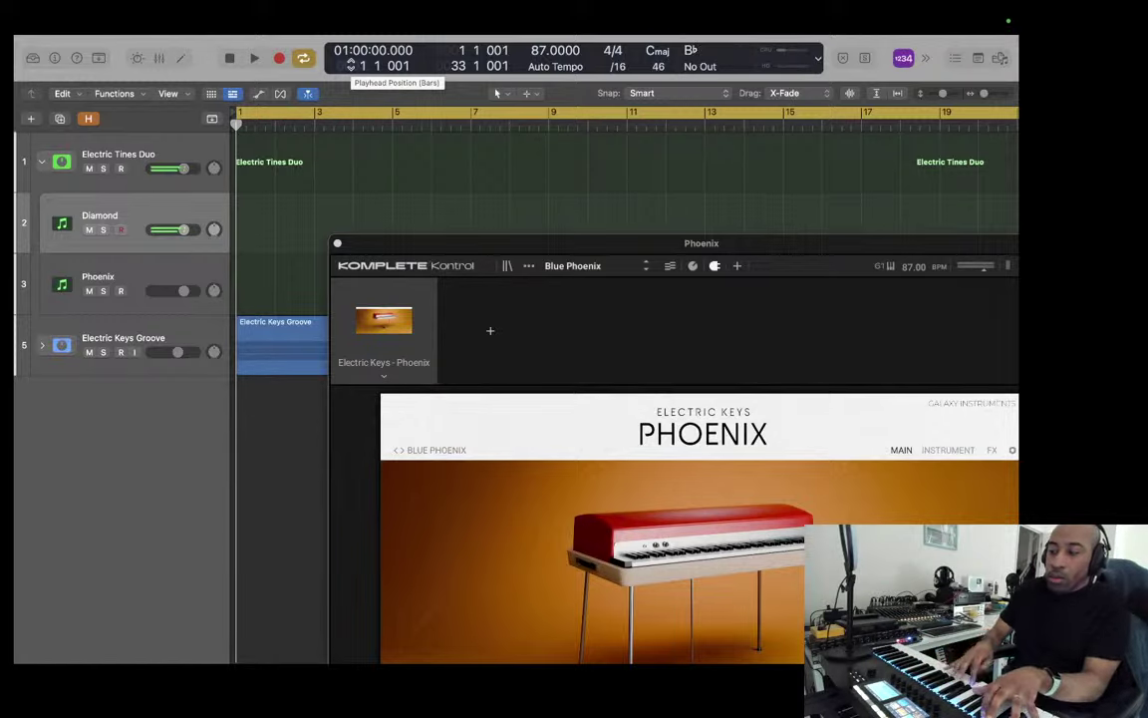
Step: Compare the Chopped Phoenix preset with Diamond track by track, and select the Electric Tines Duo stack to hear both layered
key(Down)
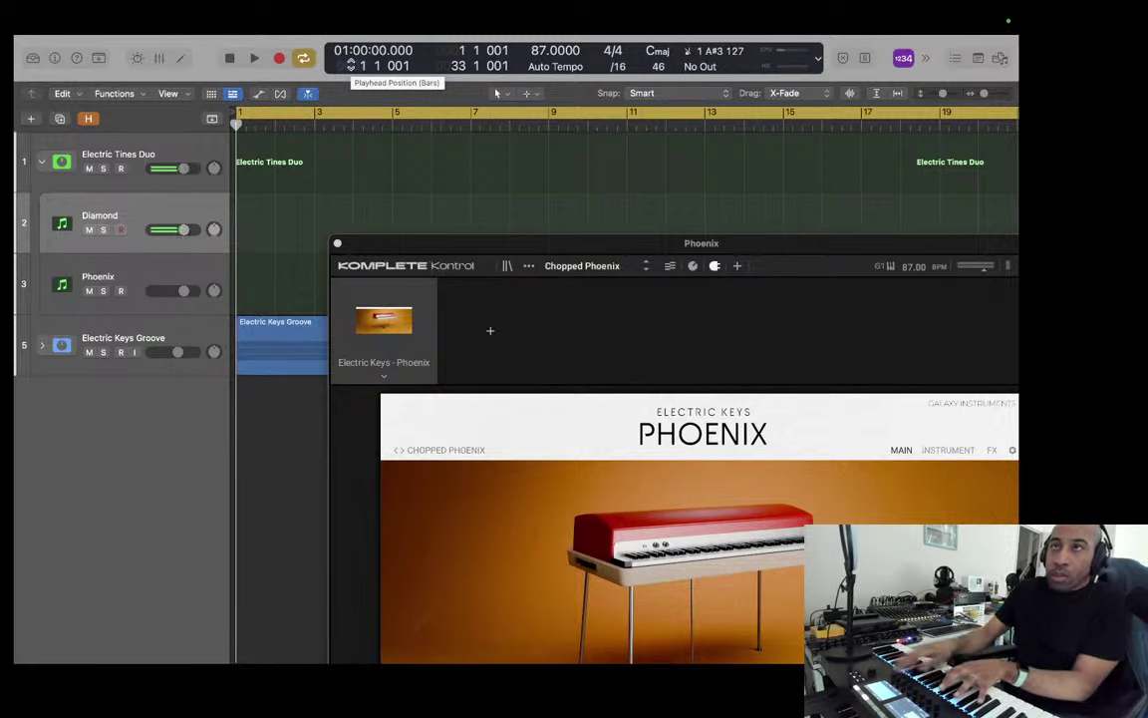
key(Down)
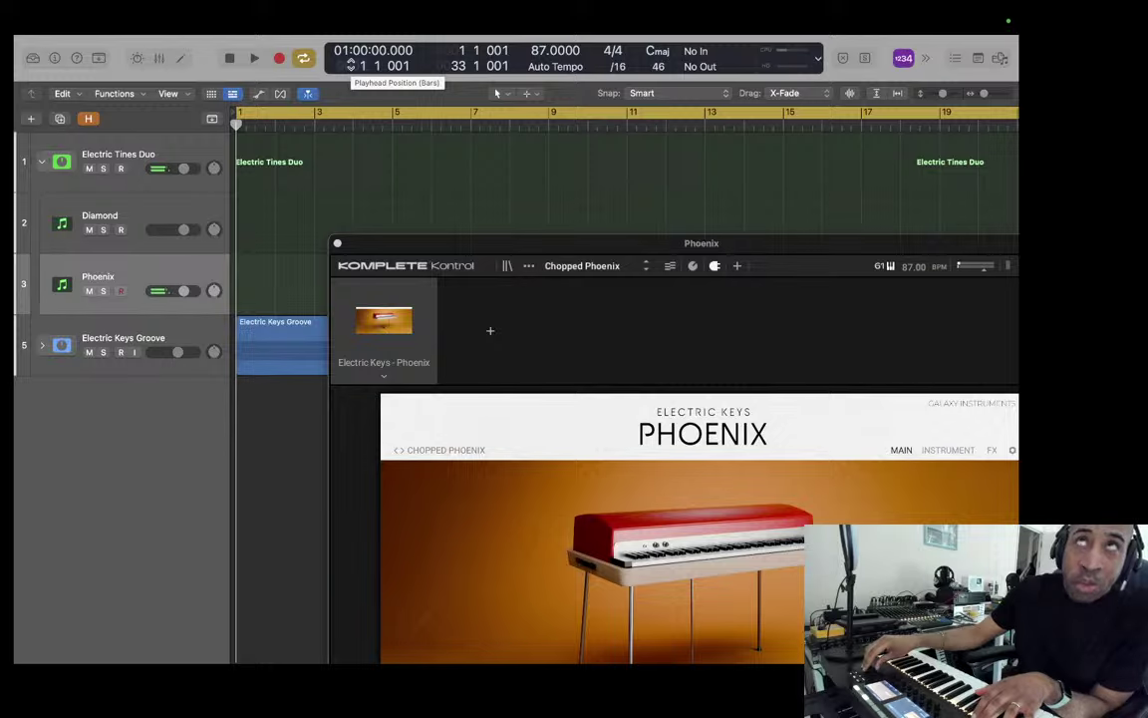
key(Up)
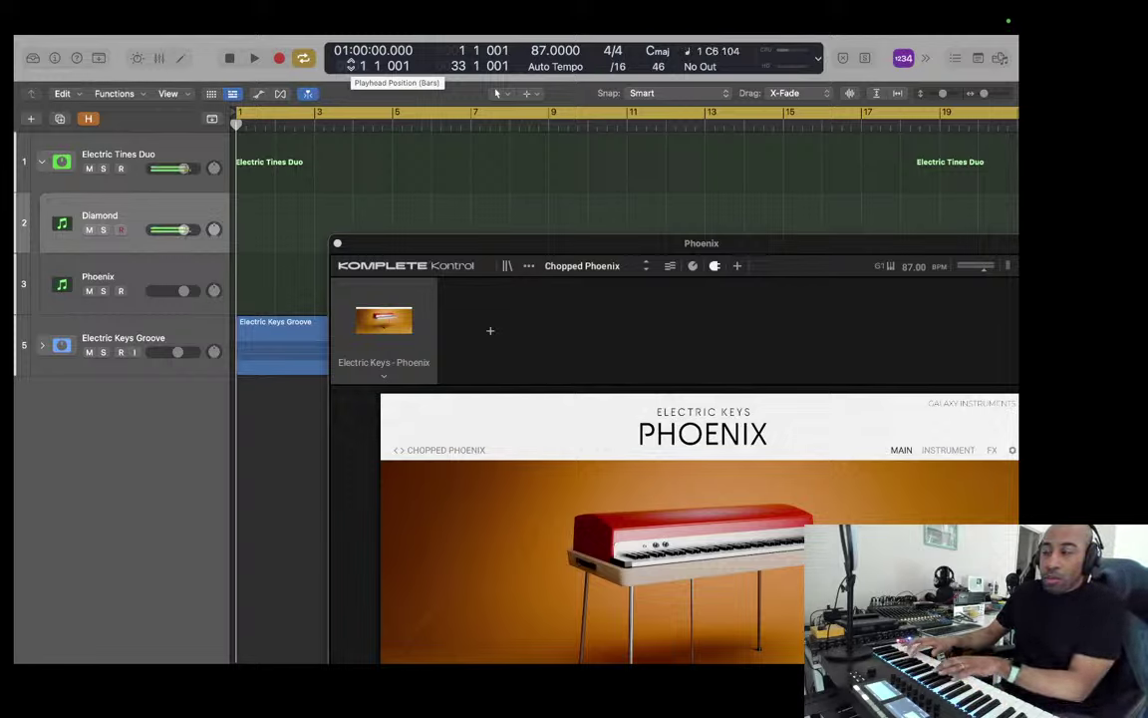
key(Down)
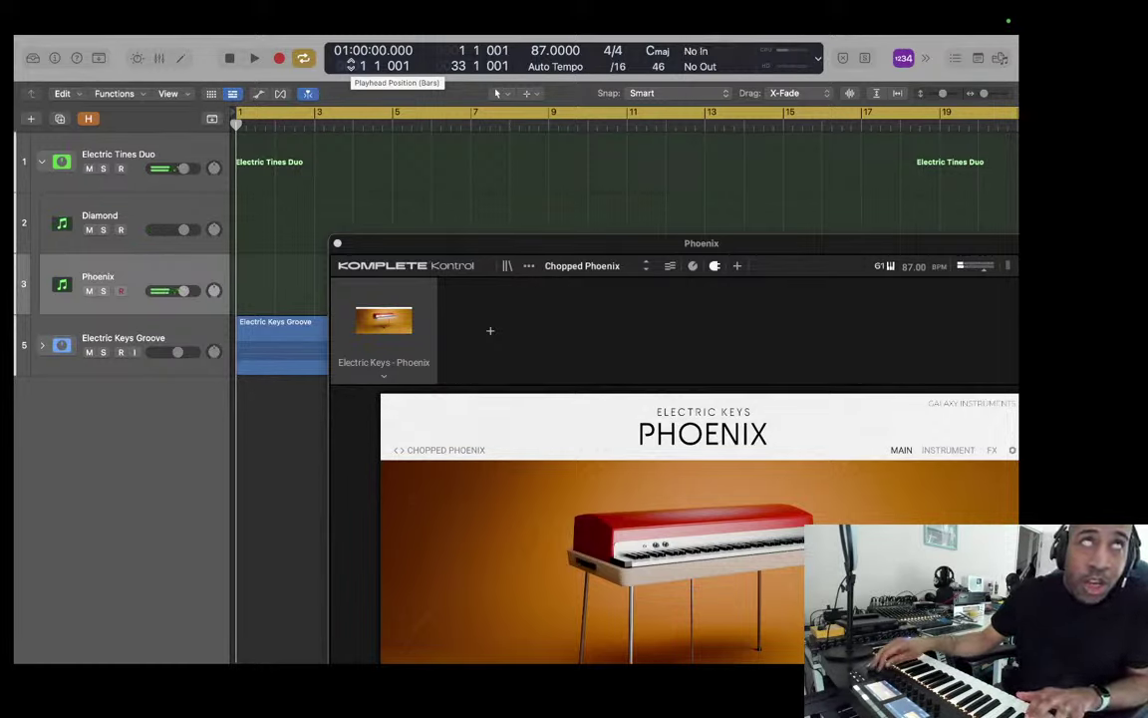
key(Up)
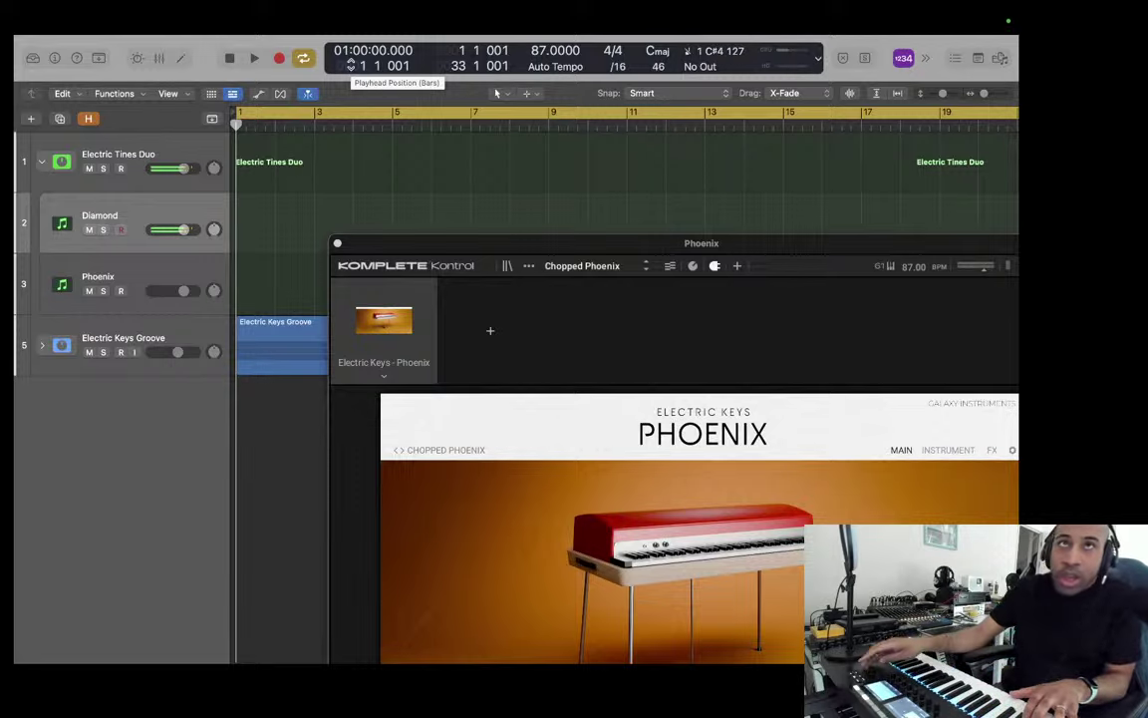
key(Down)
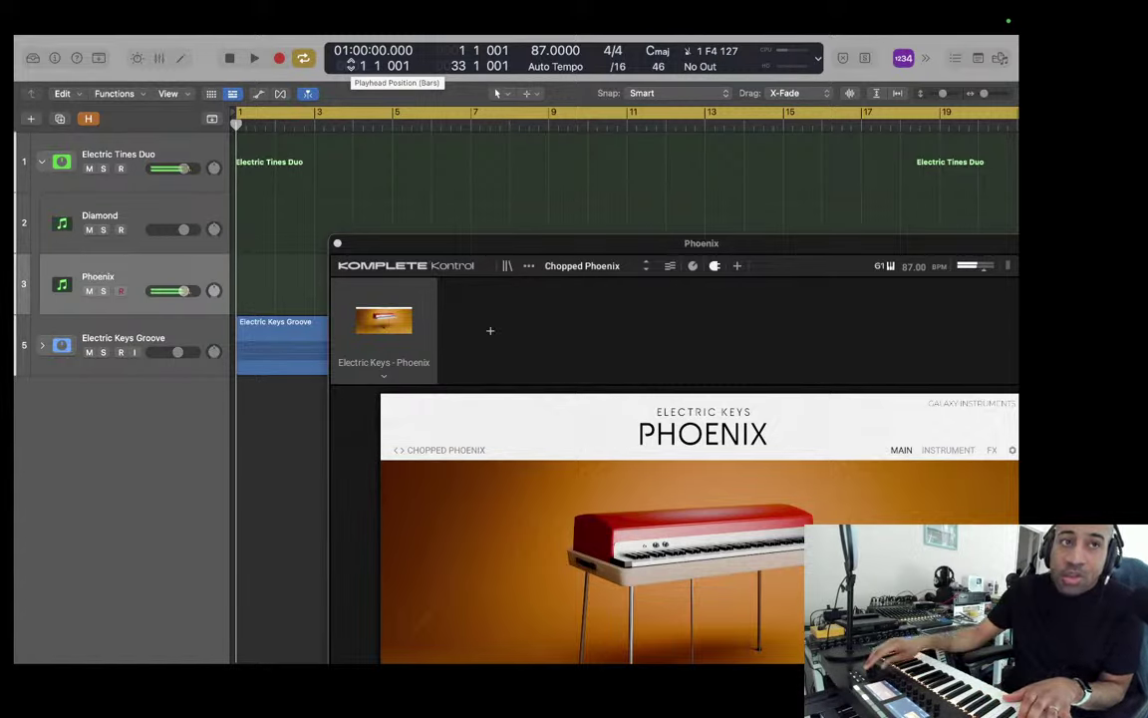
key(Up)
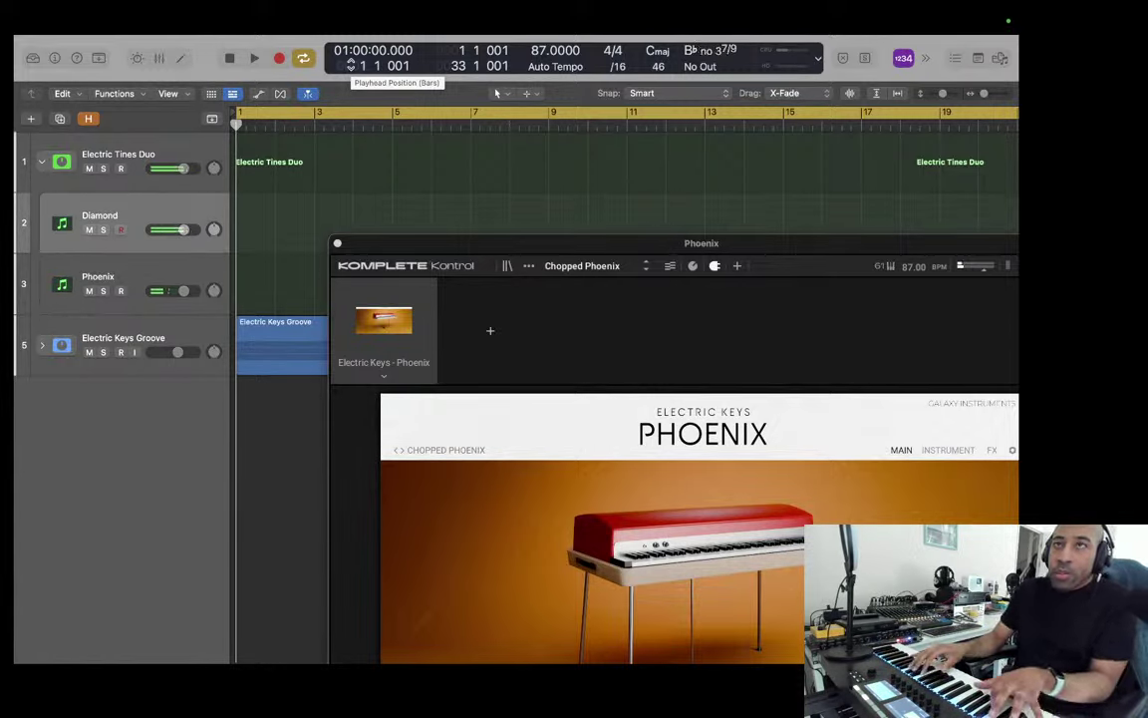
key(Up)
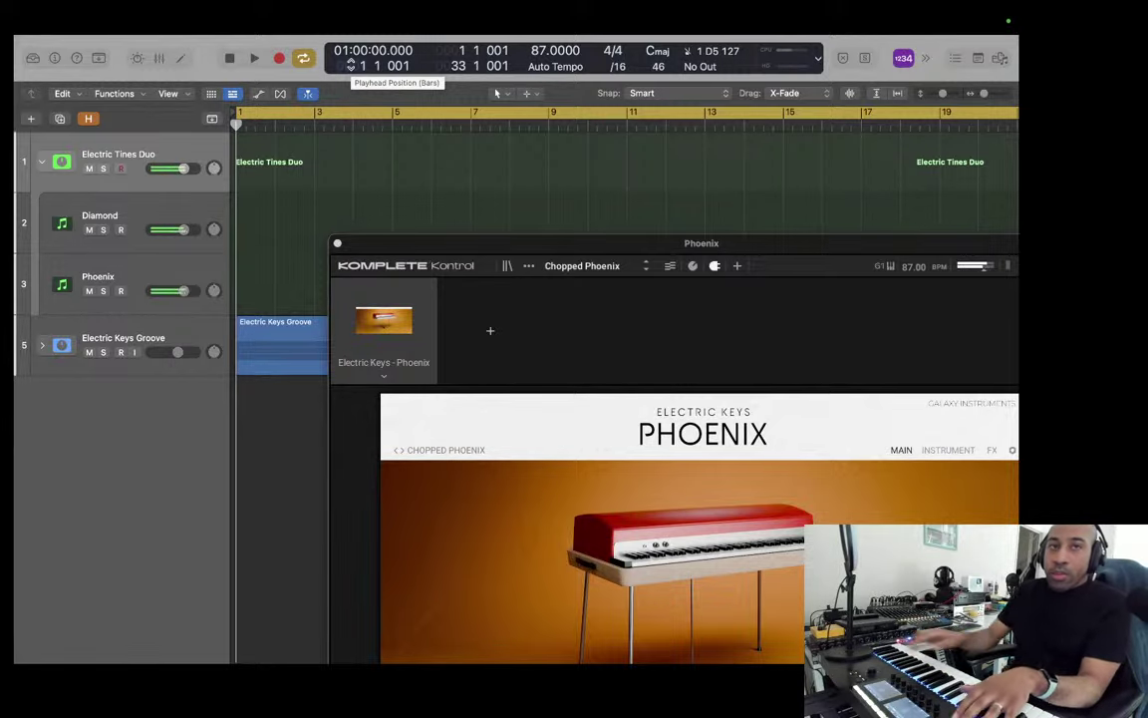
Step: Compare the Chorus To Amp preset on Phoenix with Diamond, first alone and with the Electric Keys Groove track playing
key(Down)
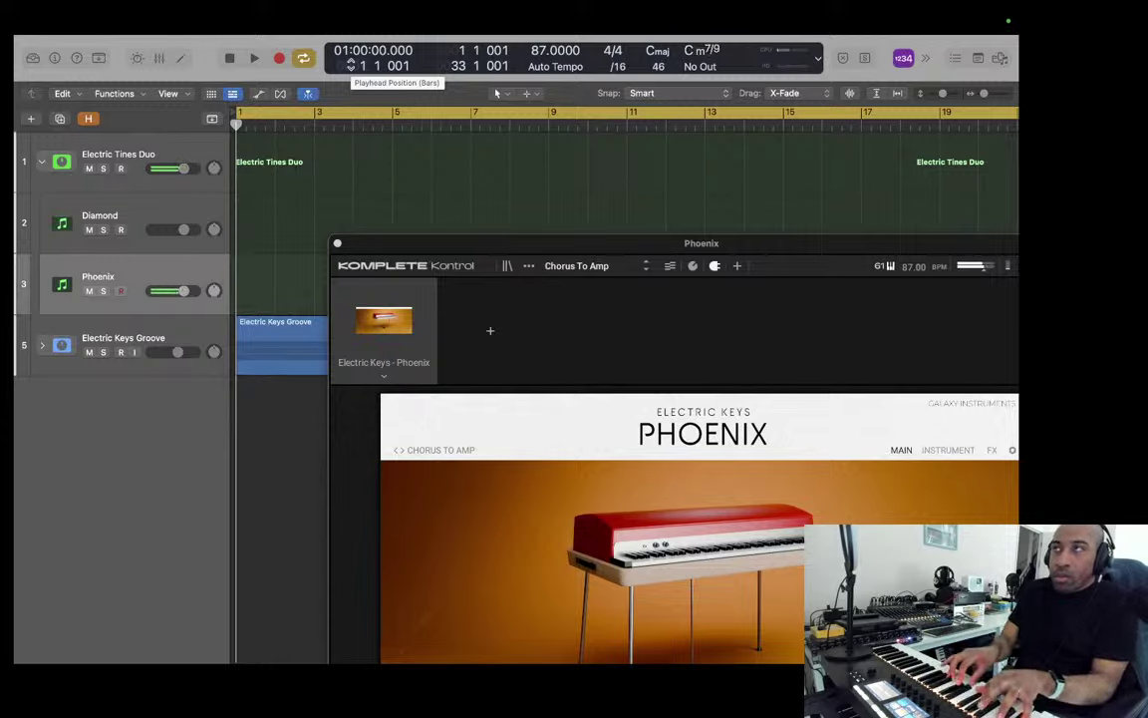
key(Up)
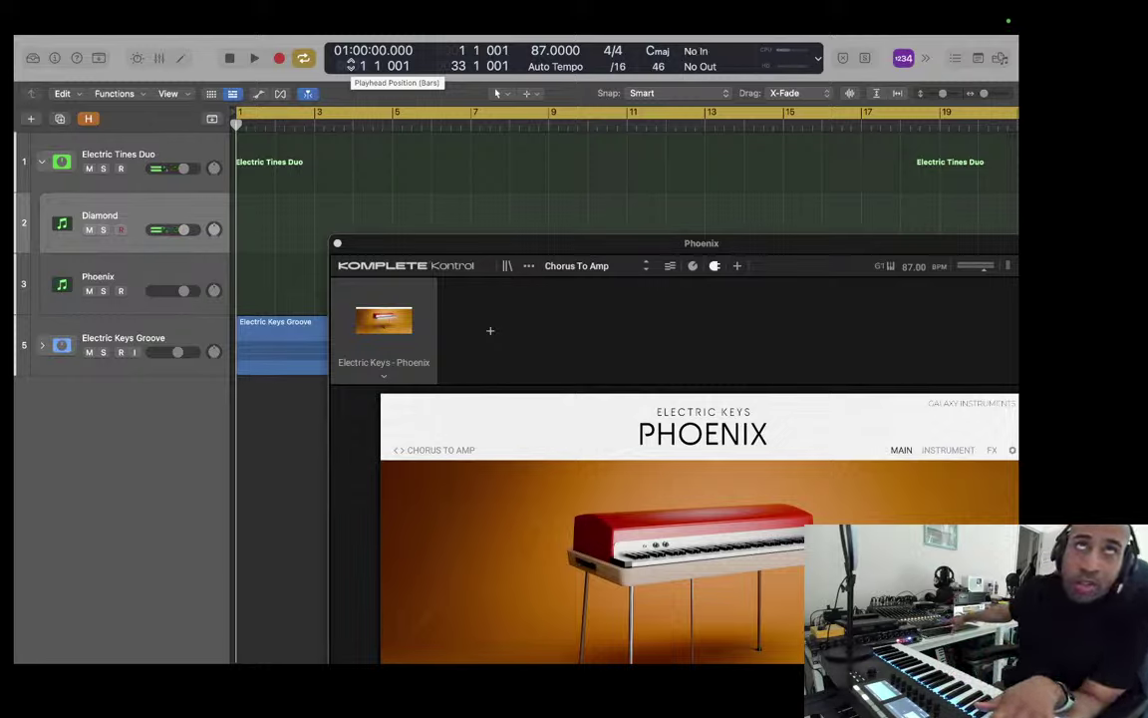
key(space)
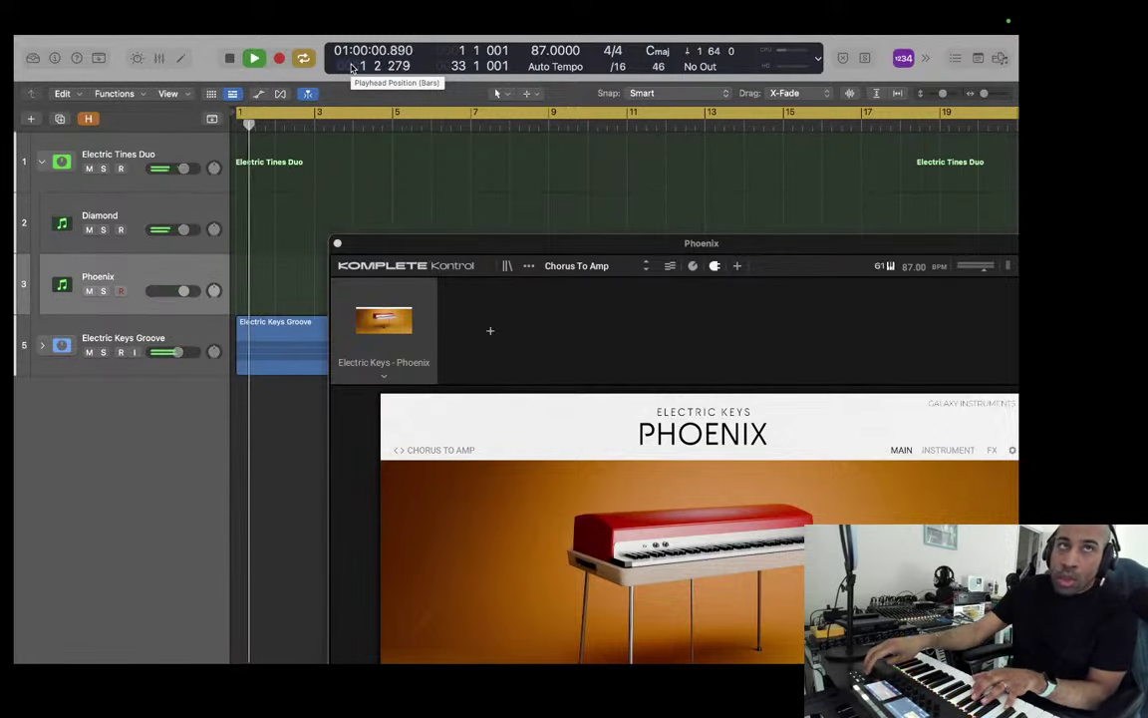
key(Down)
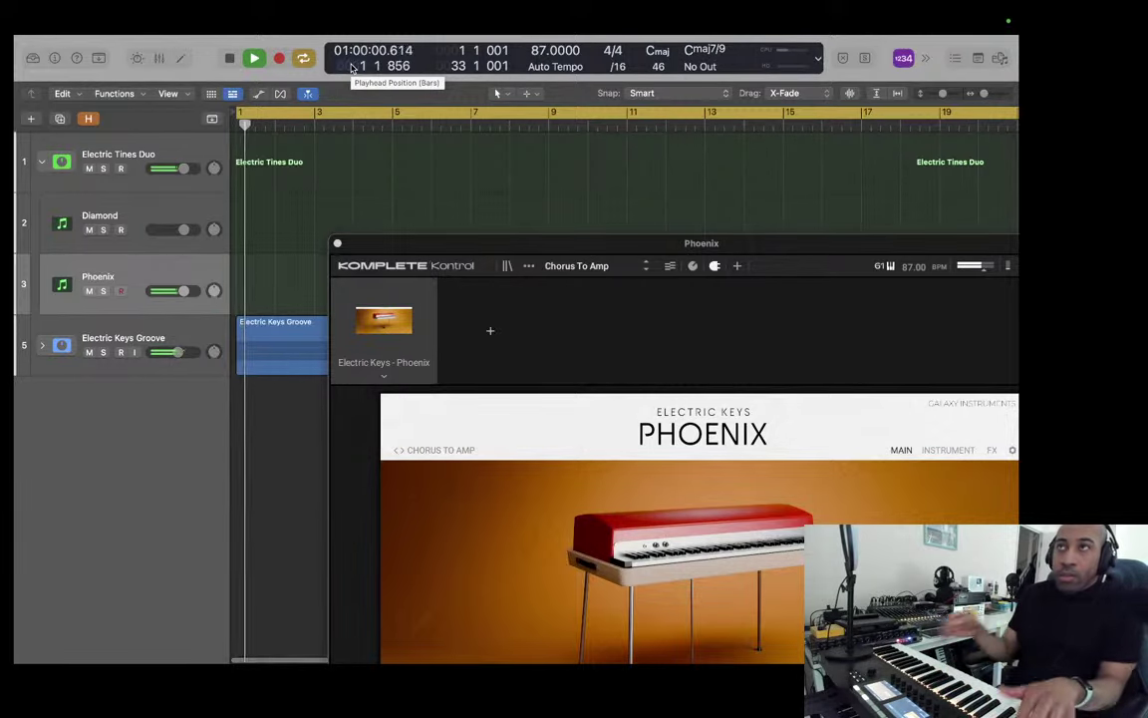
key(Up)
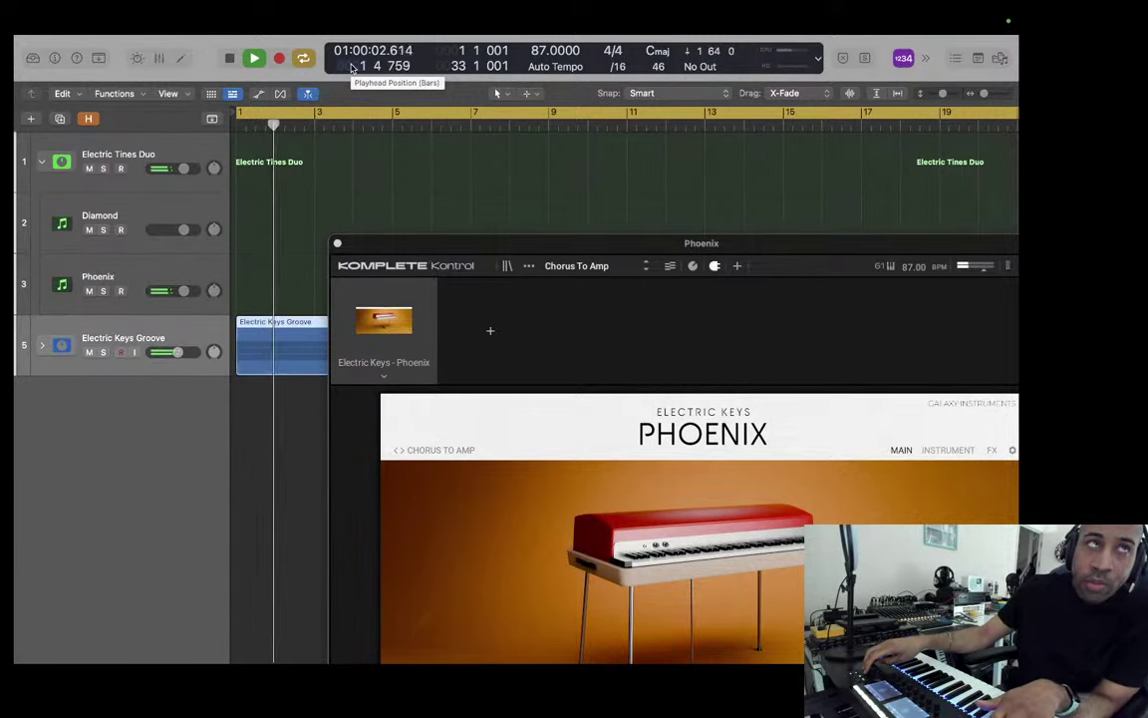
key(Up)
key(Down)
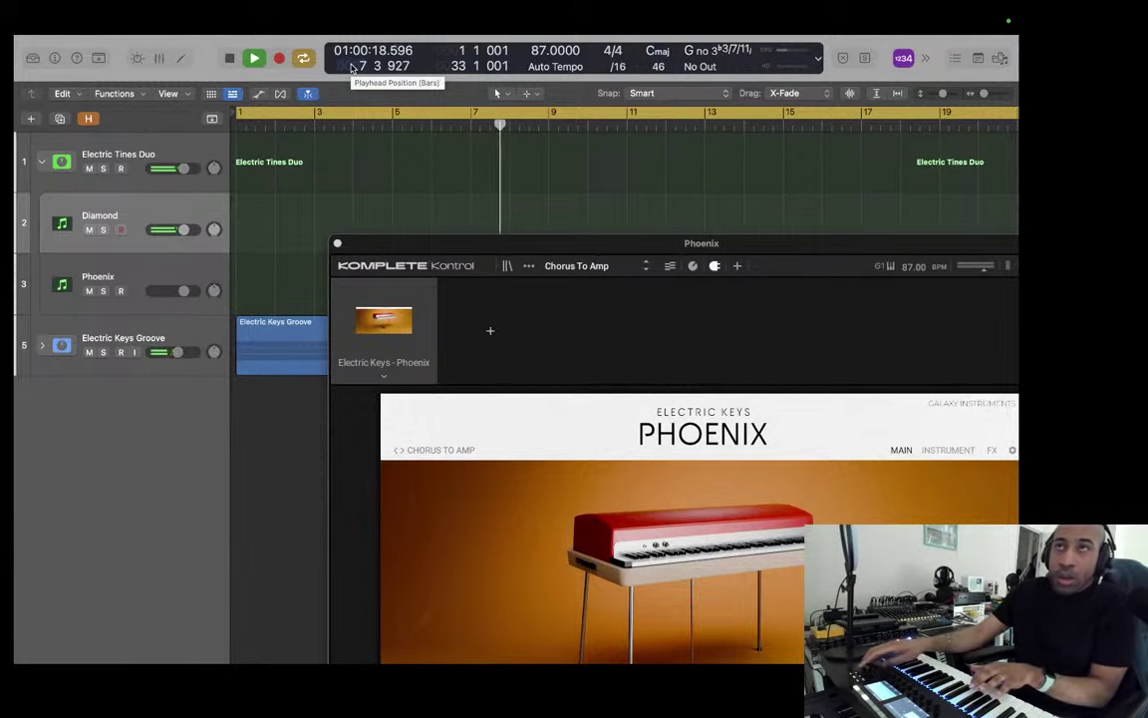
Step: Compare the Classic Chorus preset with Diamond and the layered stack over the groove, and stop playback, returning to the project start
key(Down)
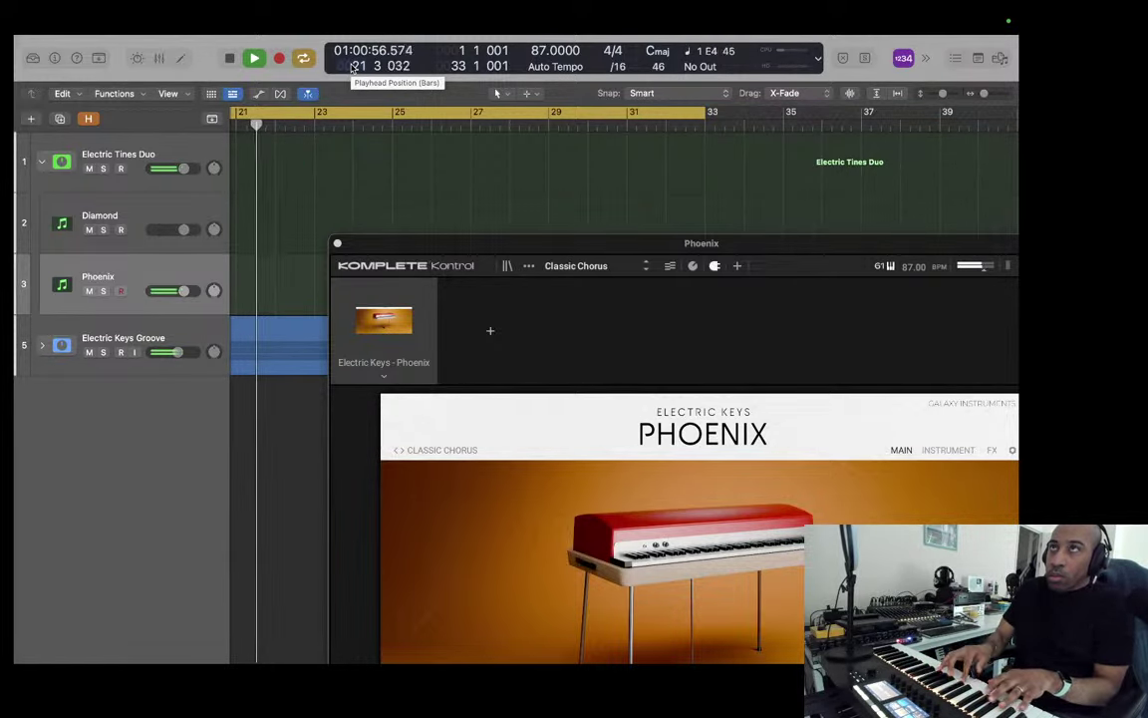
key(Up)
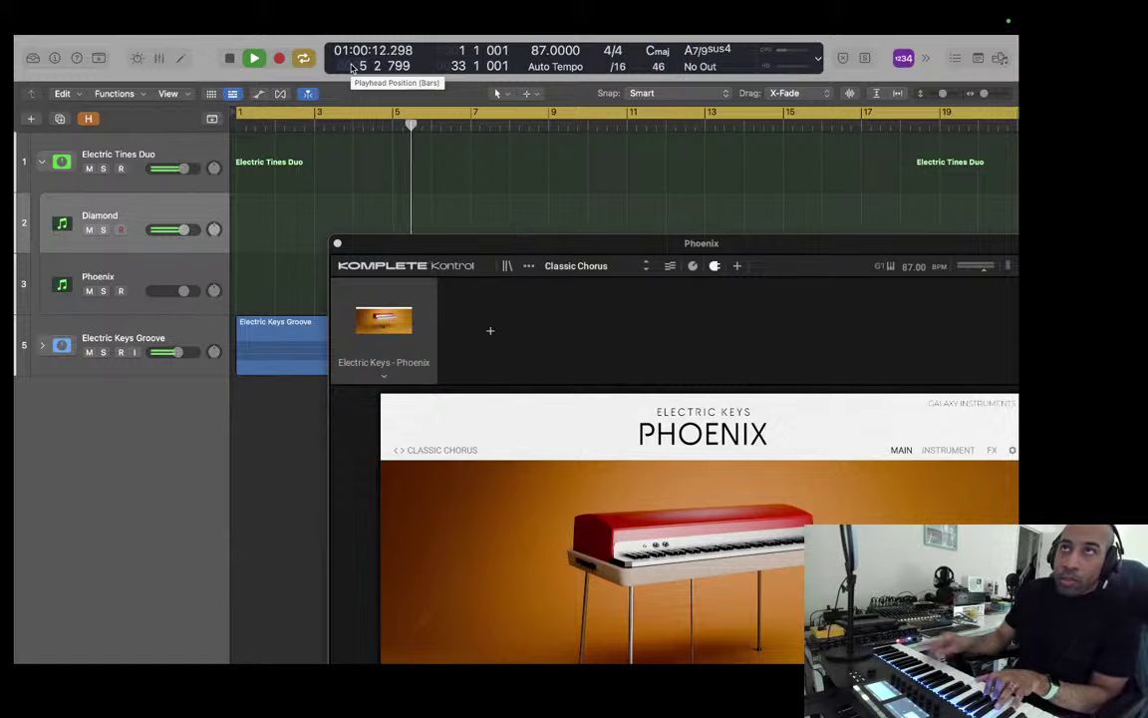
key(Up)
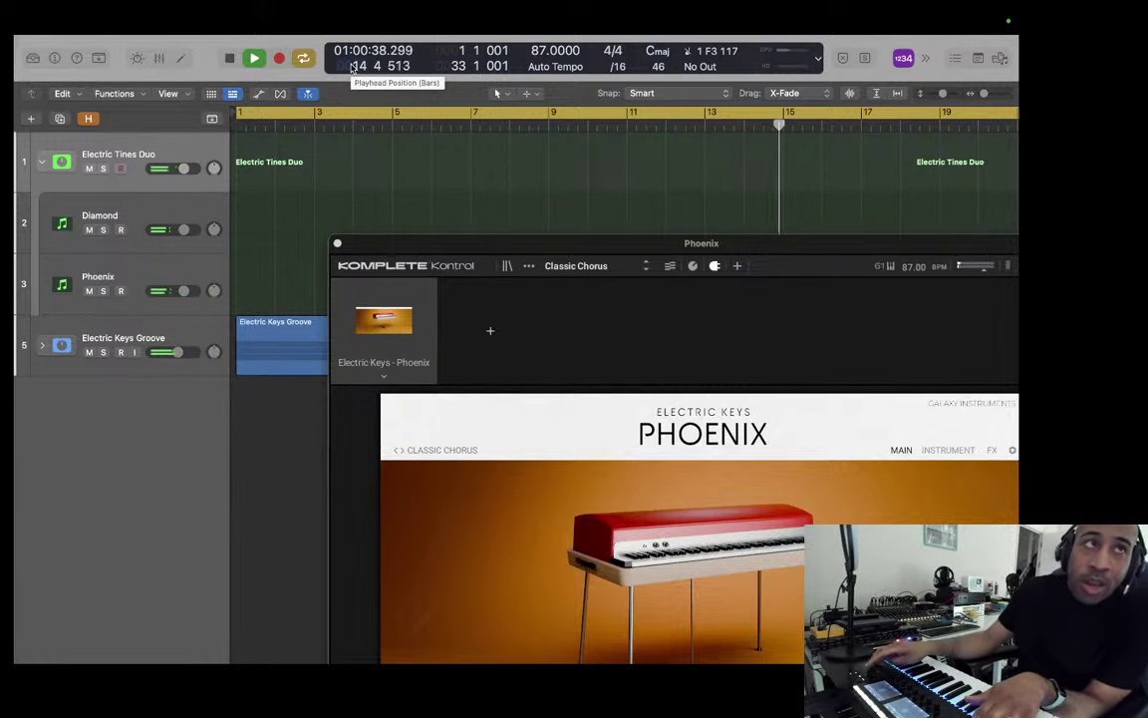
key(space)
key(Down)
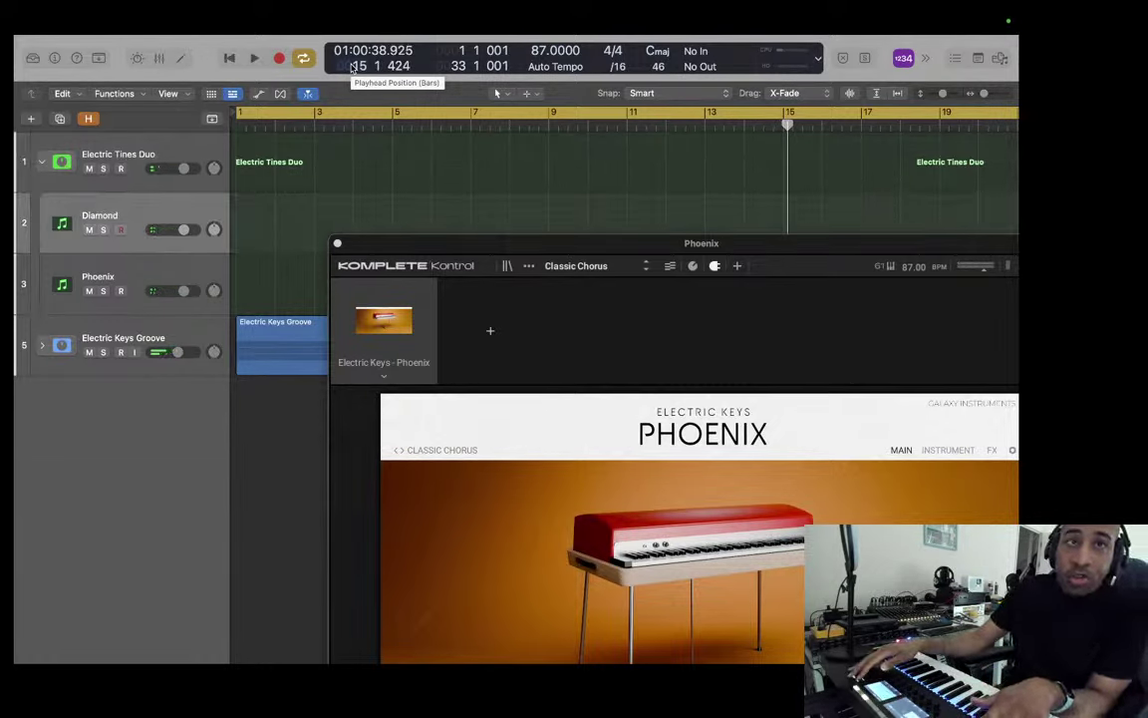
key(Return)
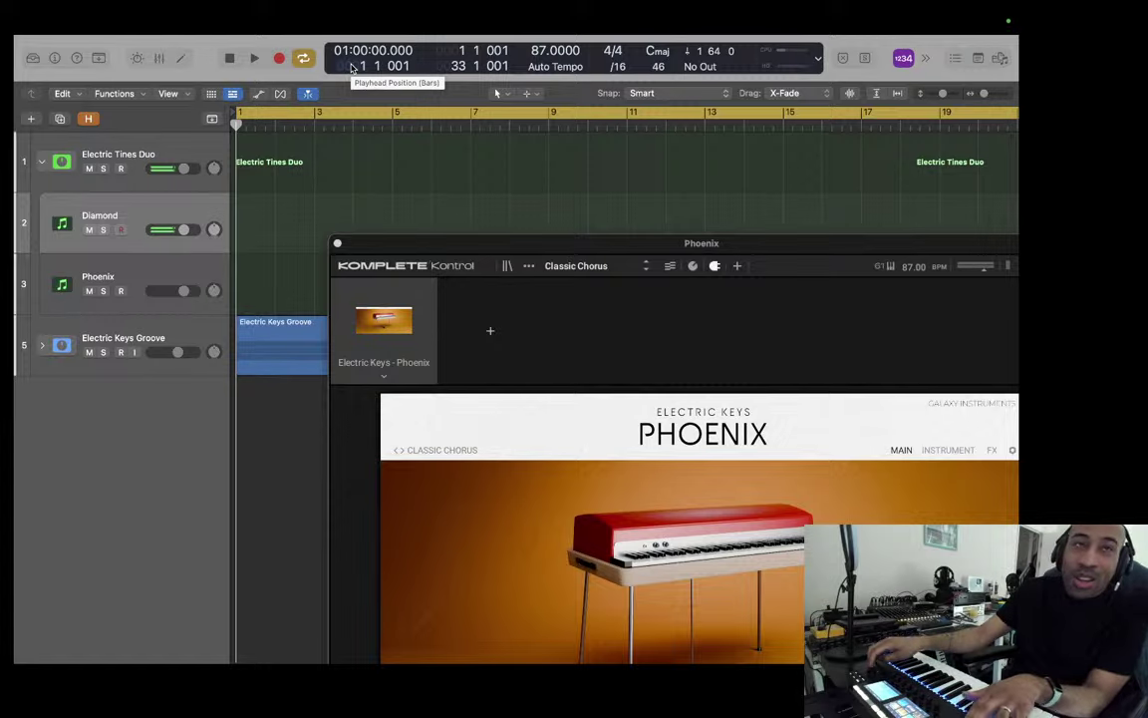
Step: Audition the Classic Flanger preset on Phoenix and switch to the Diamond track to compare
key(Down)
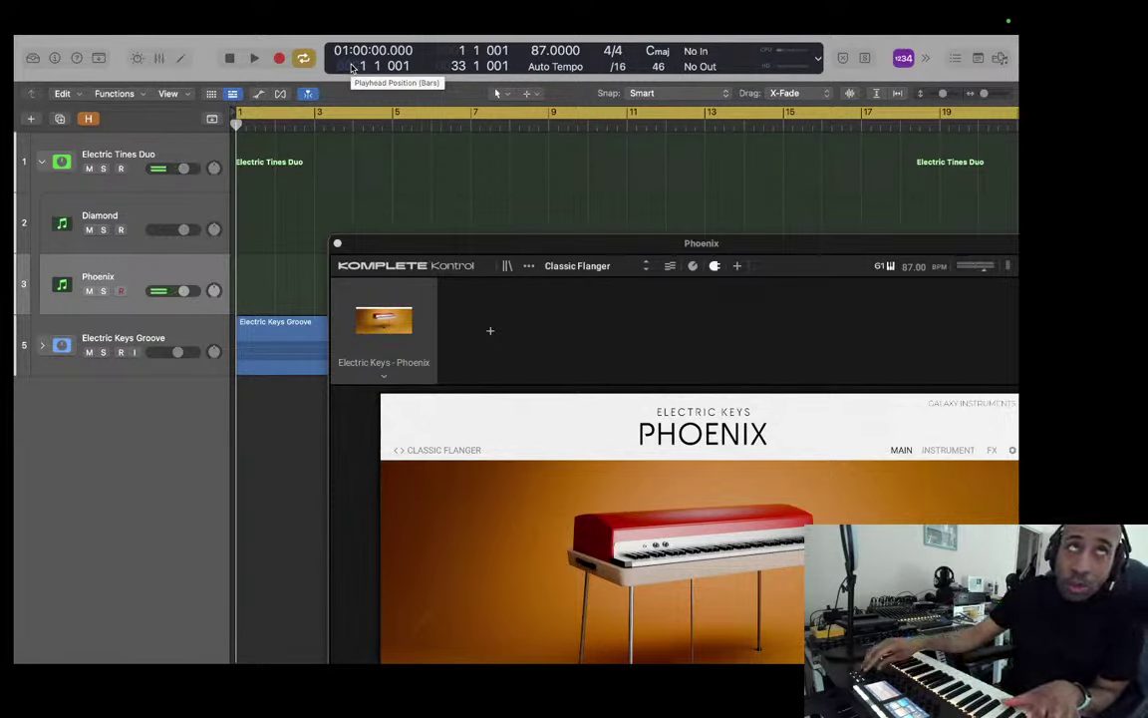
key(Up)
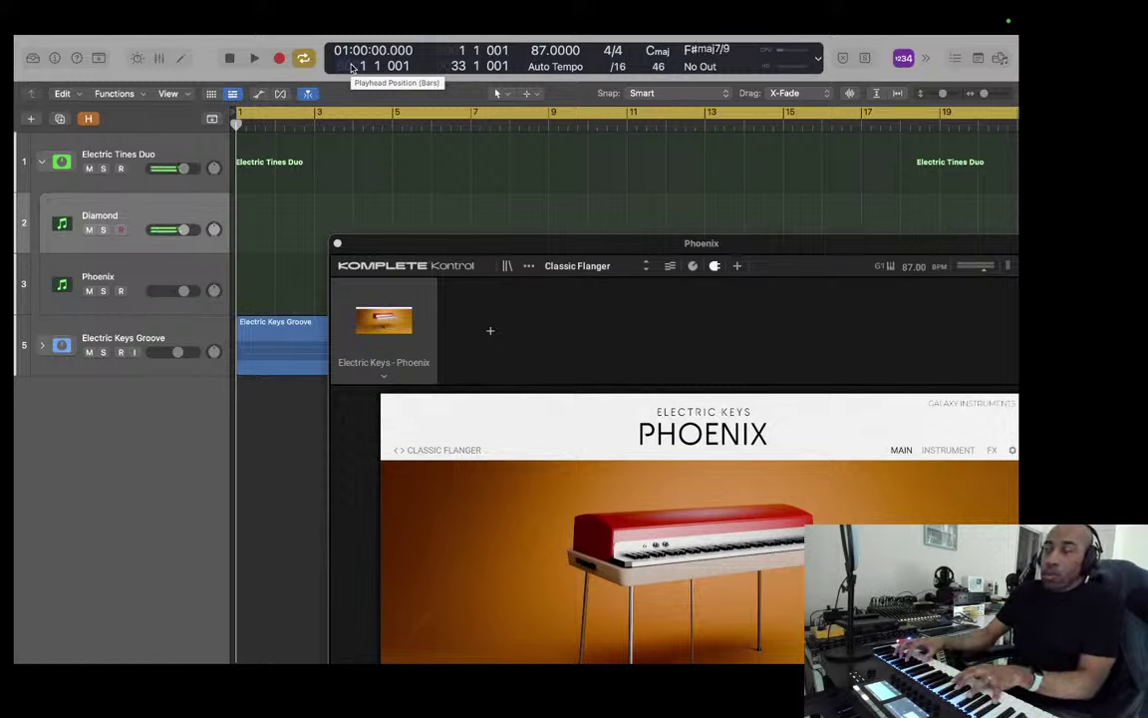
Step: Hear the Classic Flanger preset layered in the Electric Tines Duo stack, and return to the Diamond track alone for comparison
key(Down)
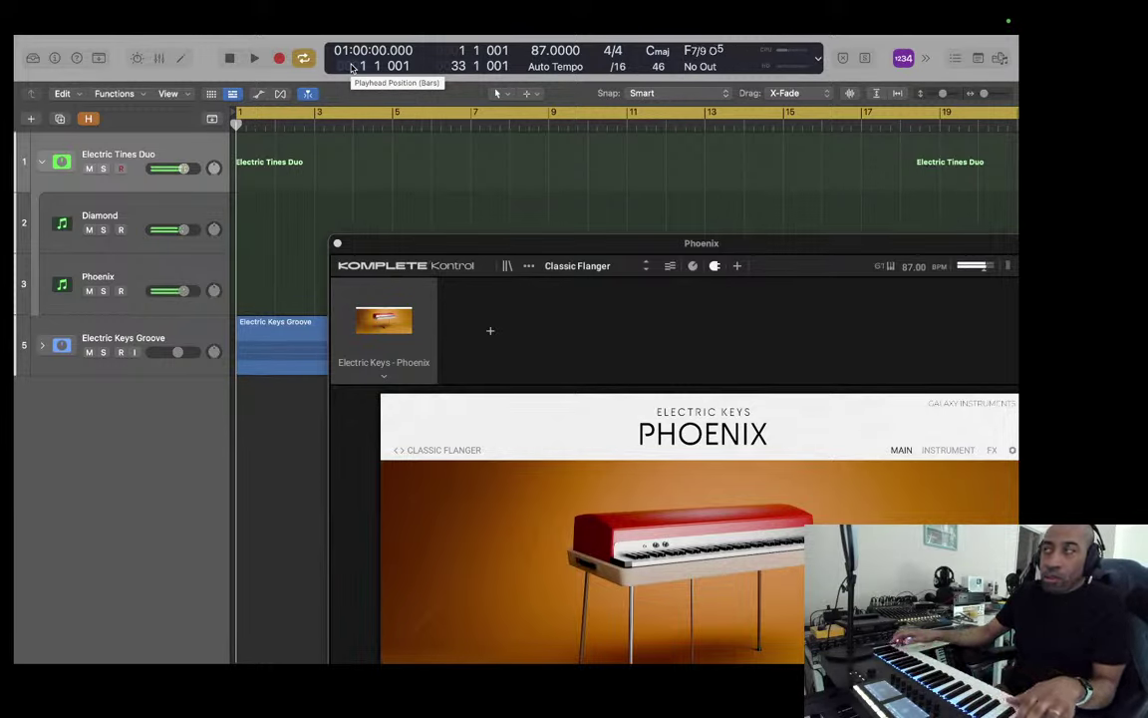
key(Down)
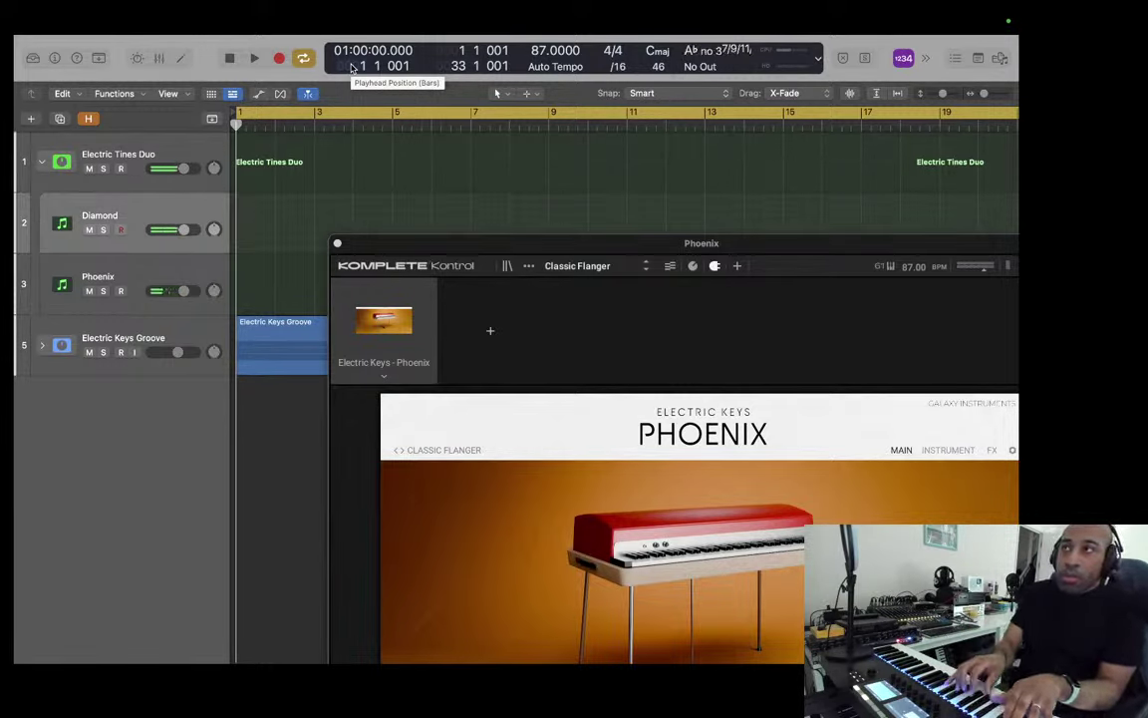
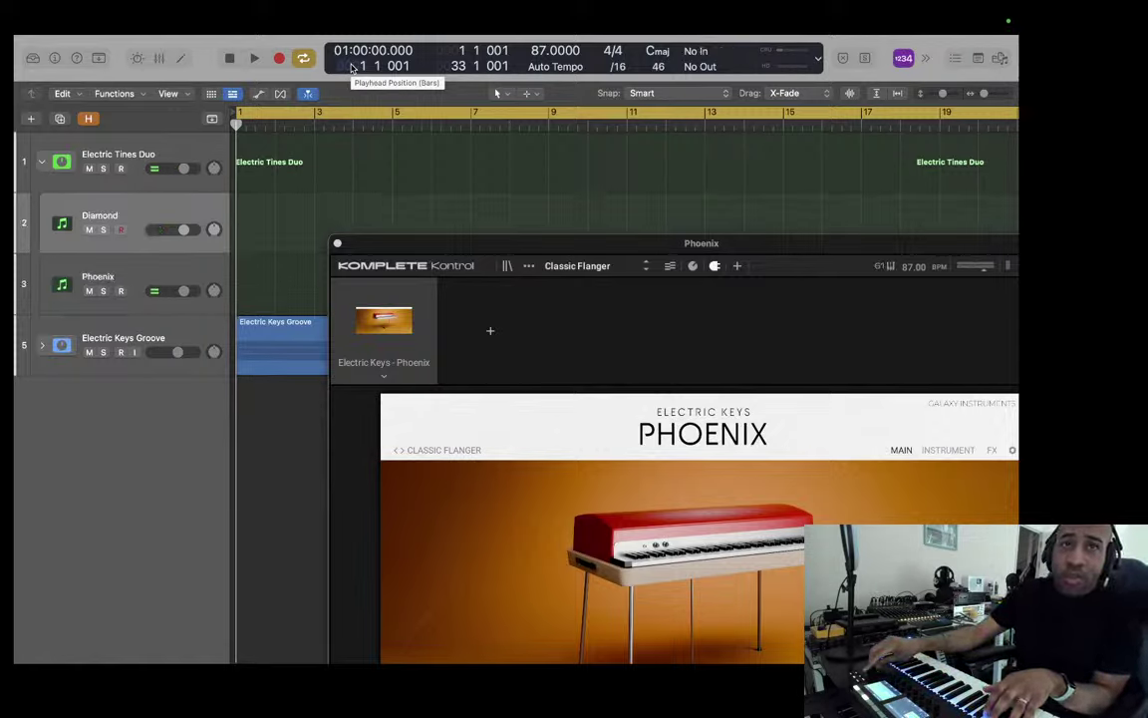
key(Up)
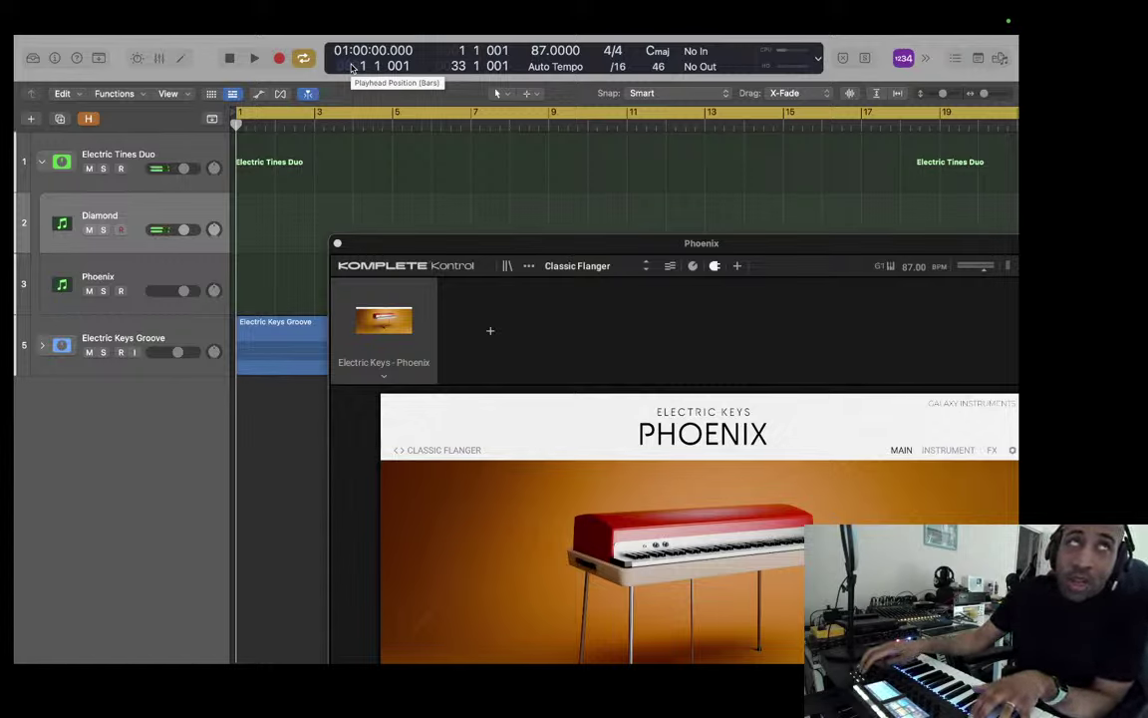
Step: Compare the Classic Phaser preset on Phoenix with Diamond by alternating tracks, and select the Electric Tines Duo stack to hear both layered
key(Down)
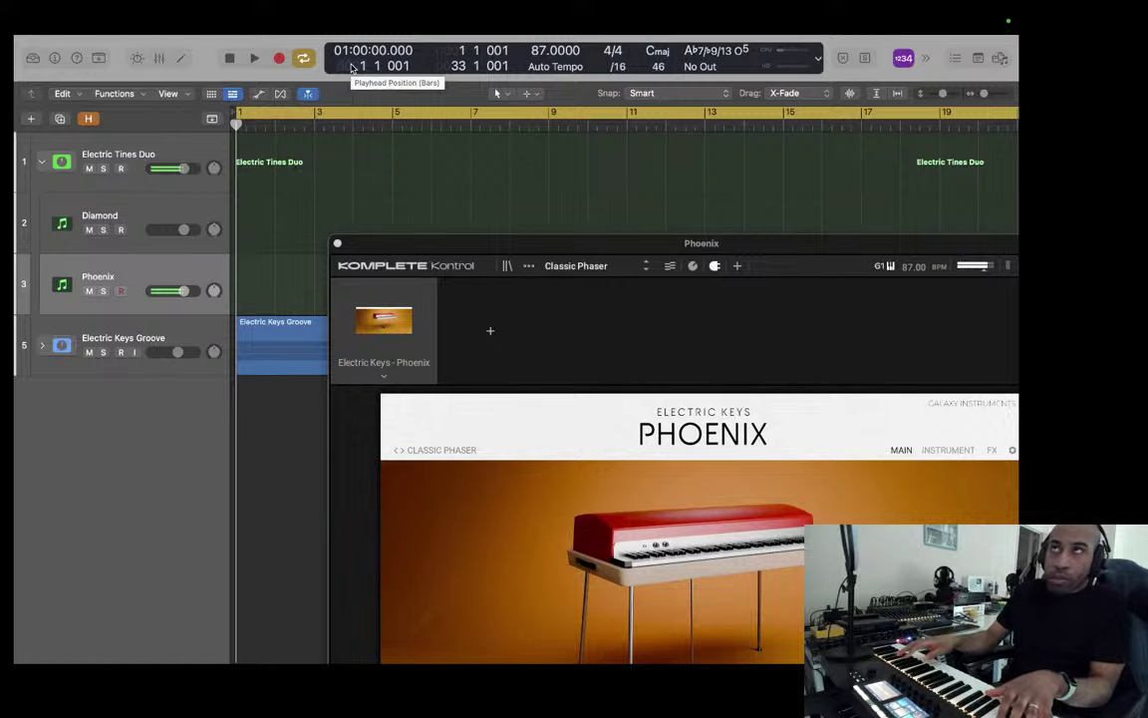
key(Up)
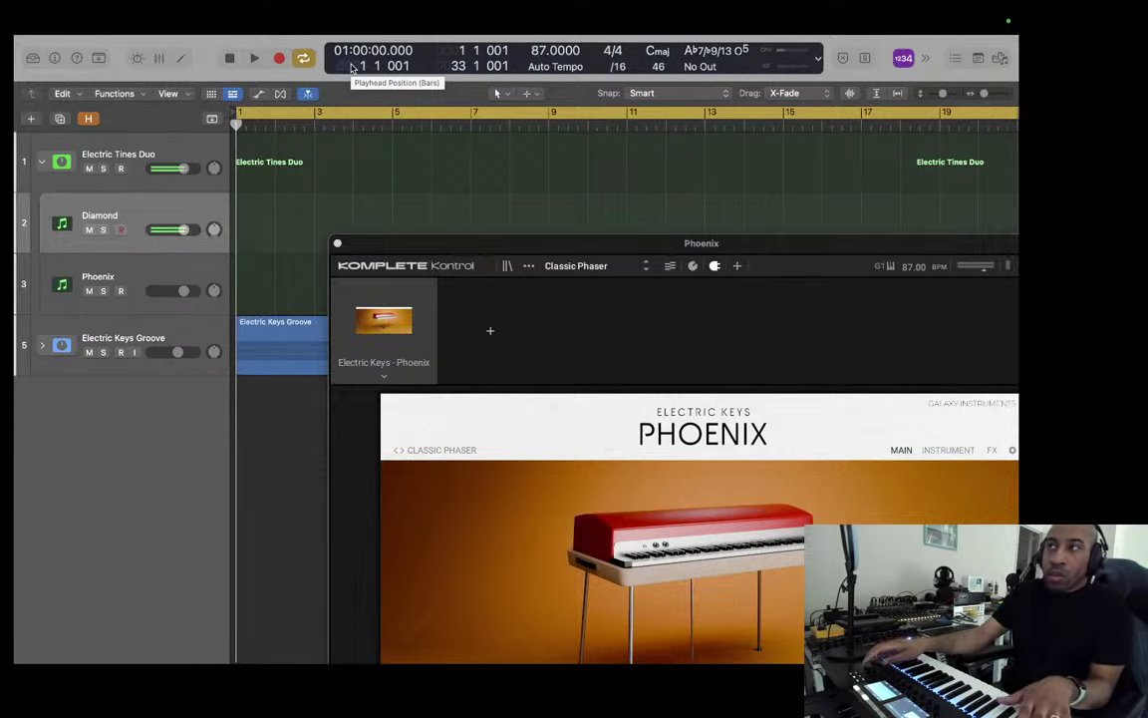
key(Down)
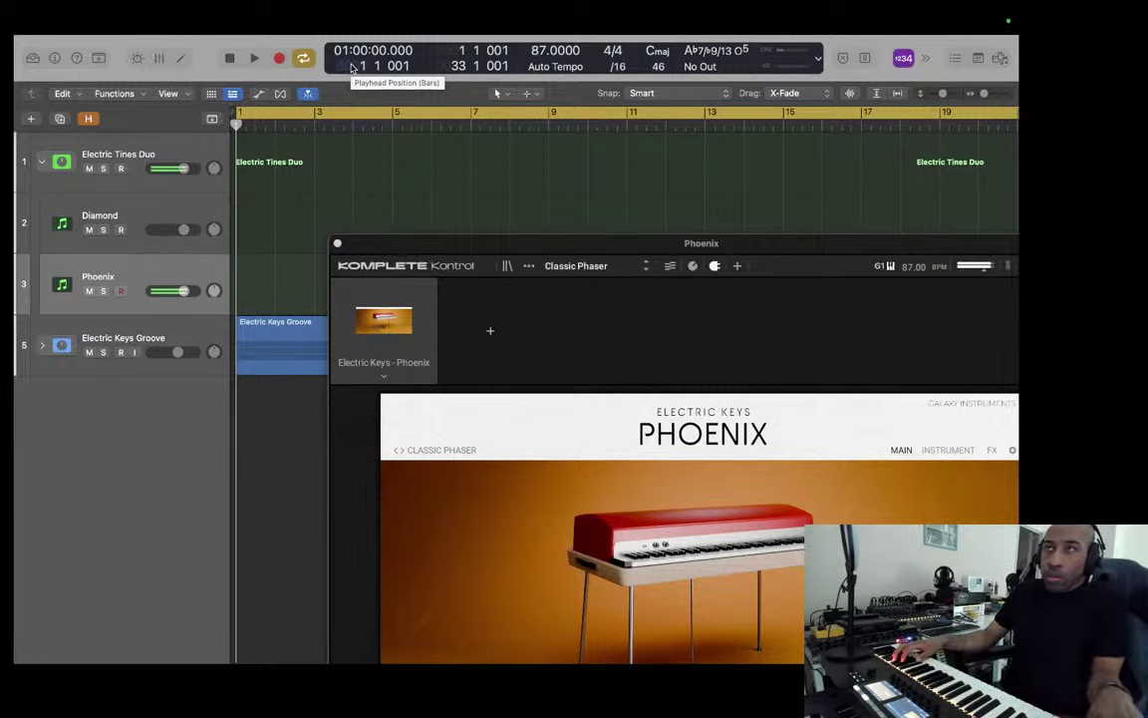
key(Up)
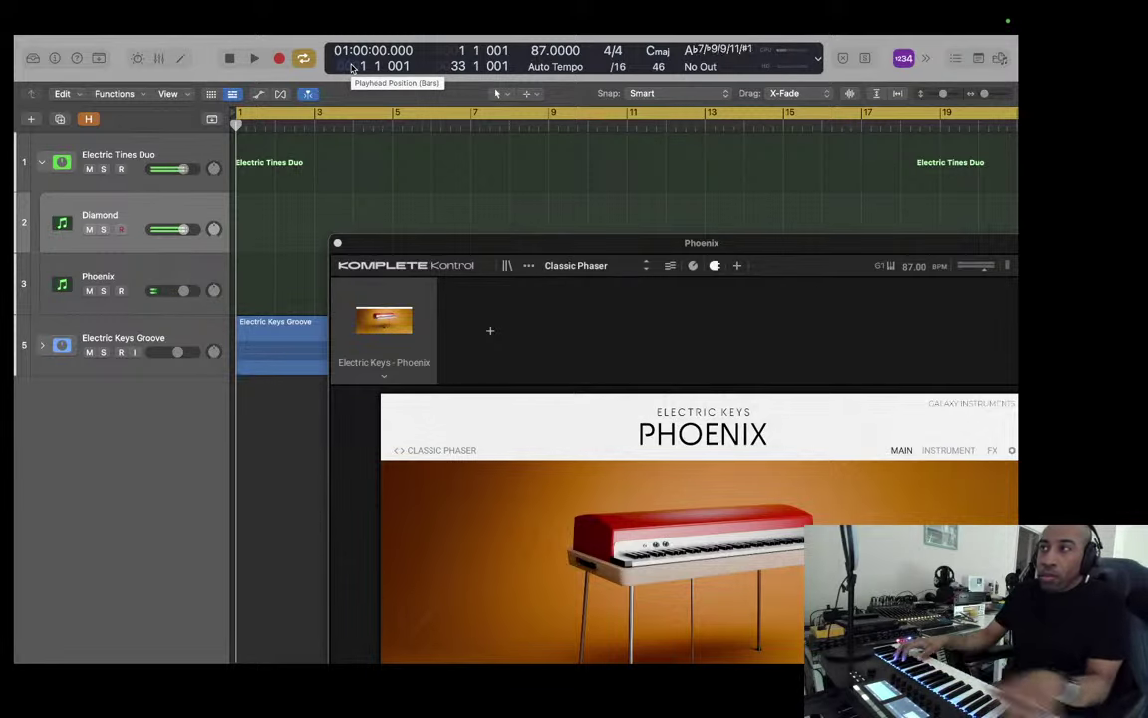
key(Up)
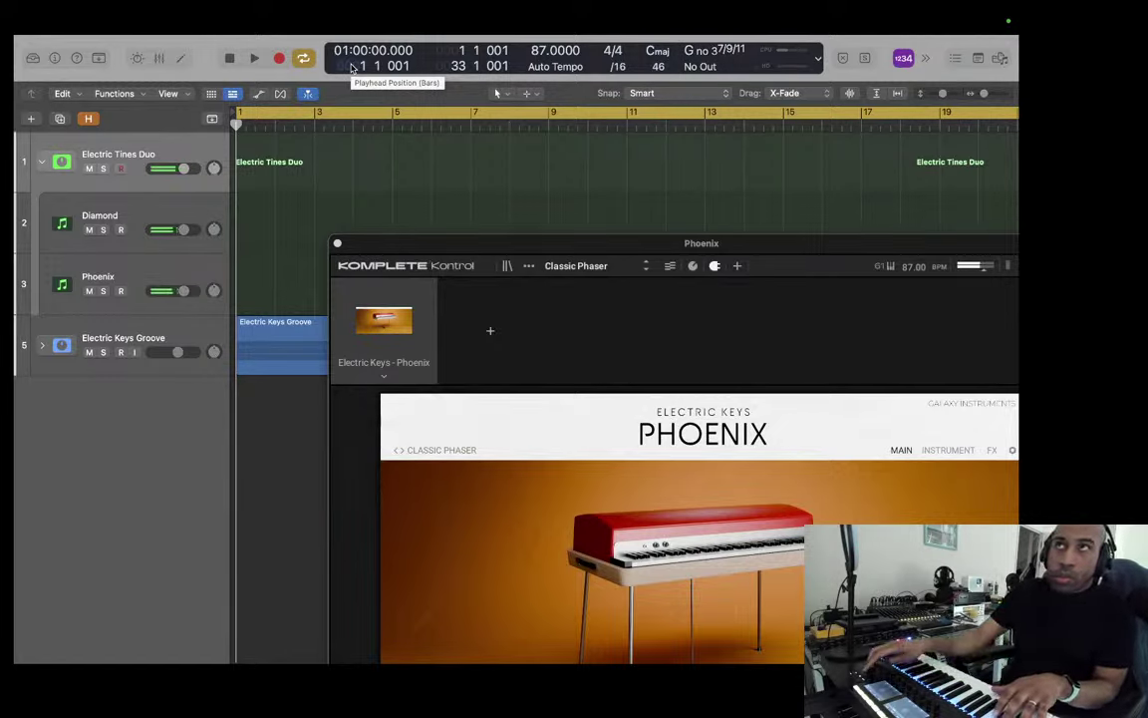
Step: Alternate between the individual Diamond and Phoenix tracks to compare their Classic Phaser sounds further, ending on Diamond
key(Down)
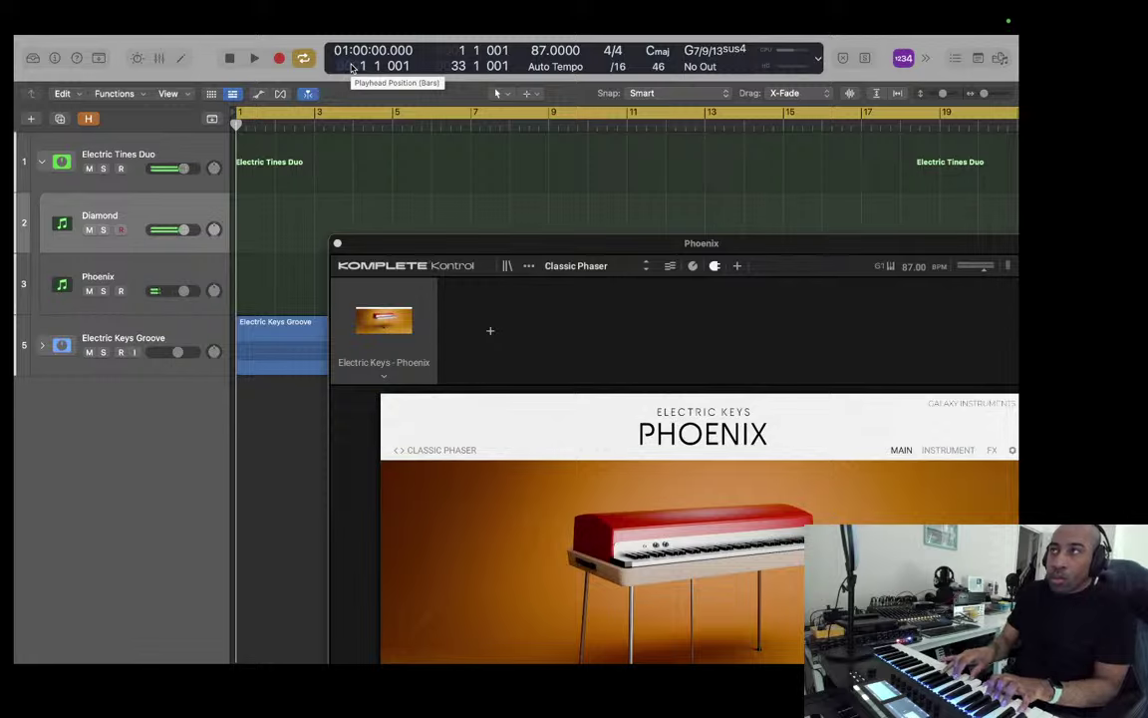
key(Down)
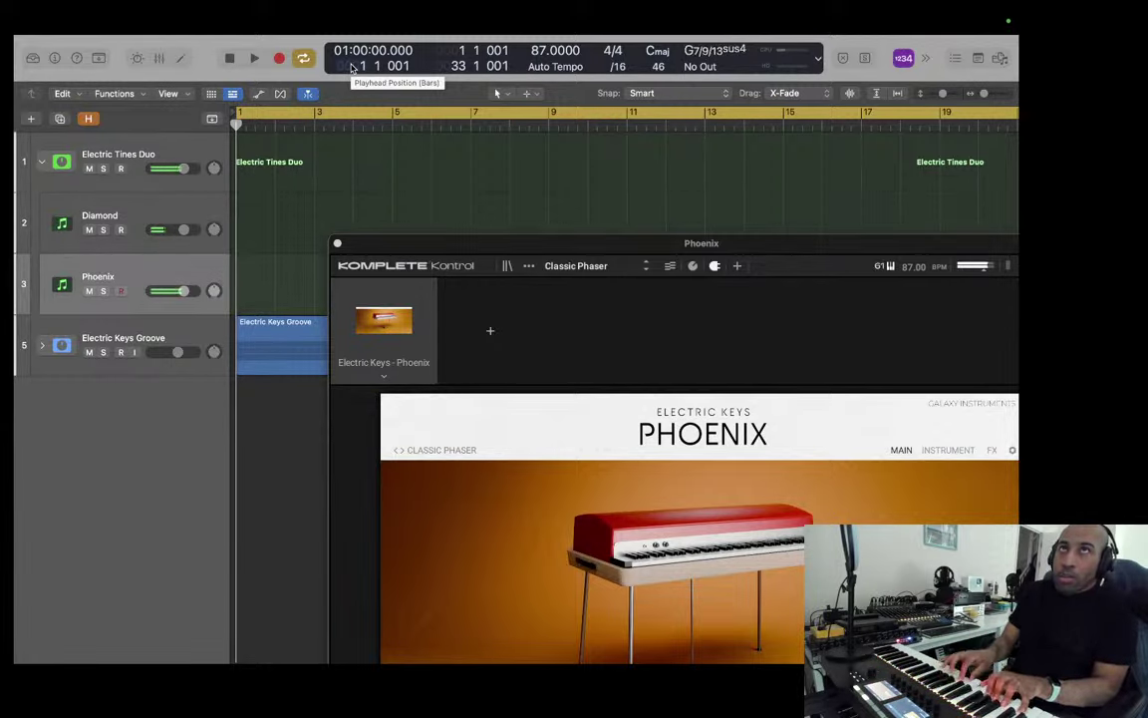
key(Up)
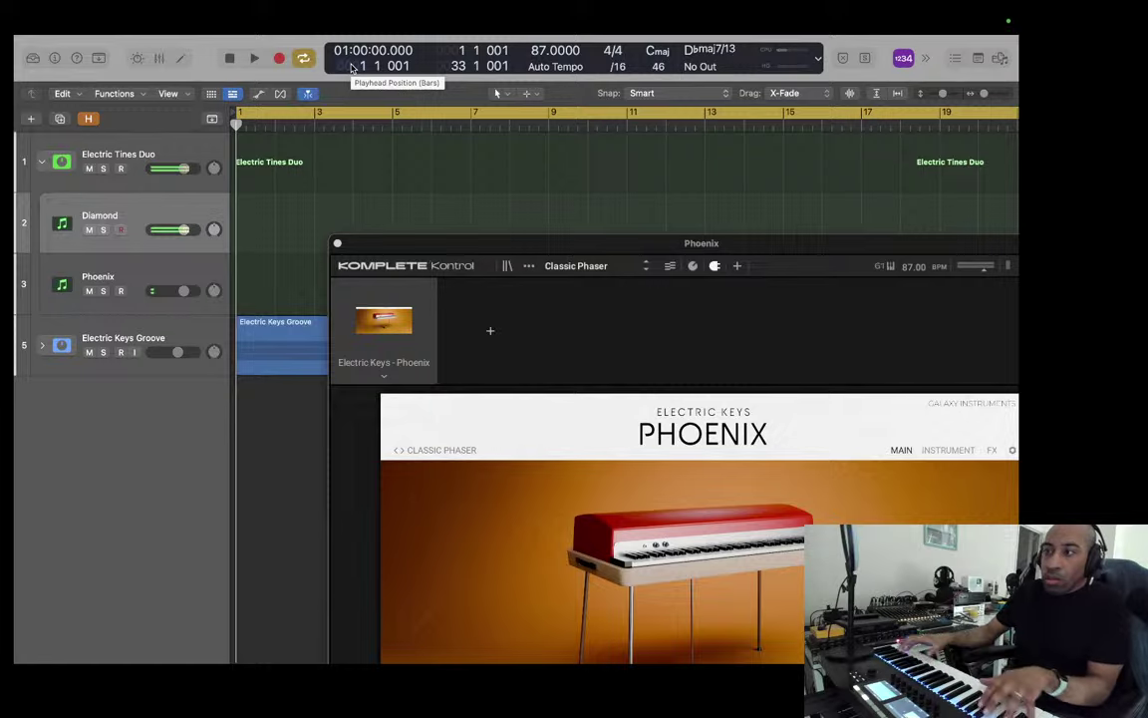
key(Down)
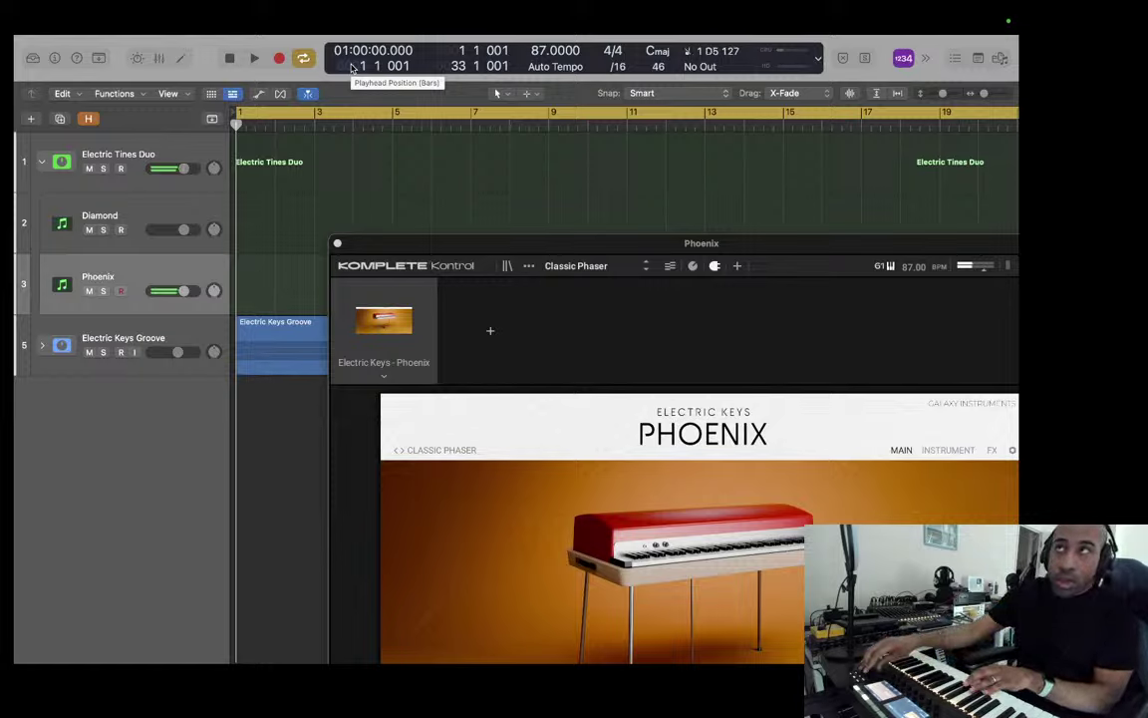
key(Up)
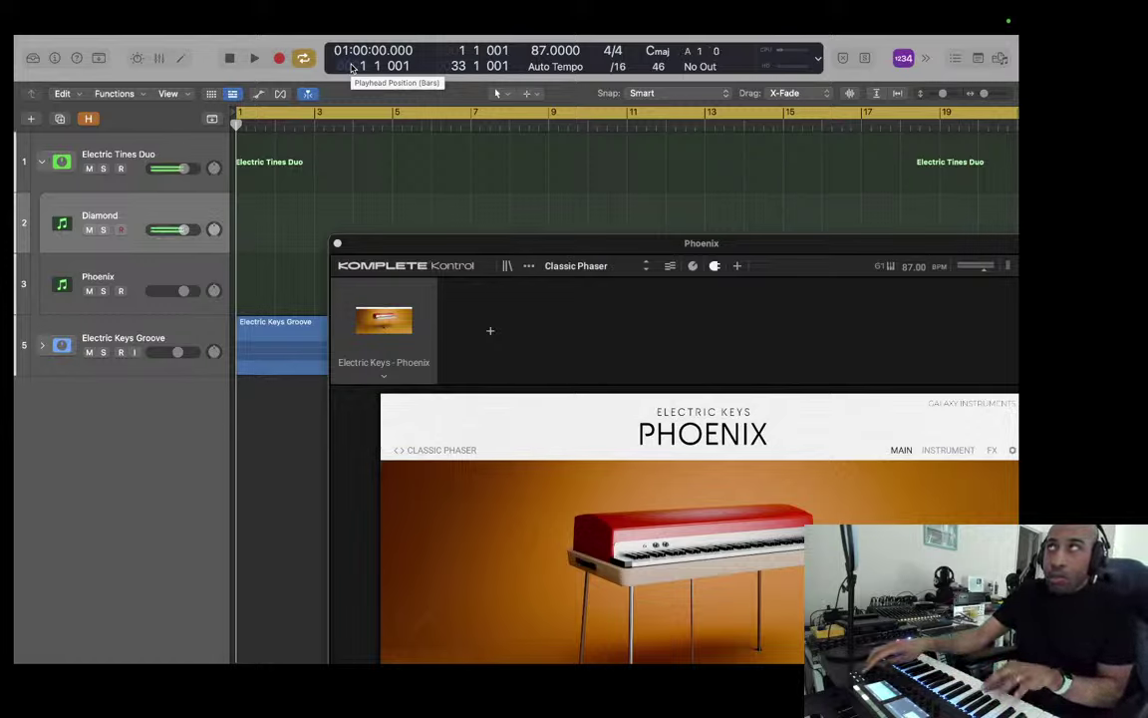
key(Down)
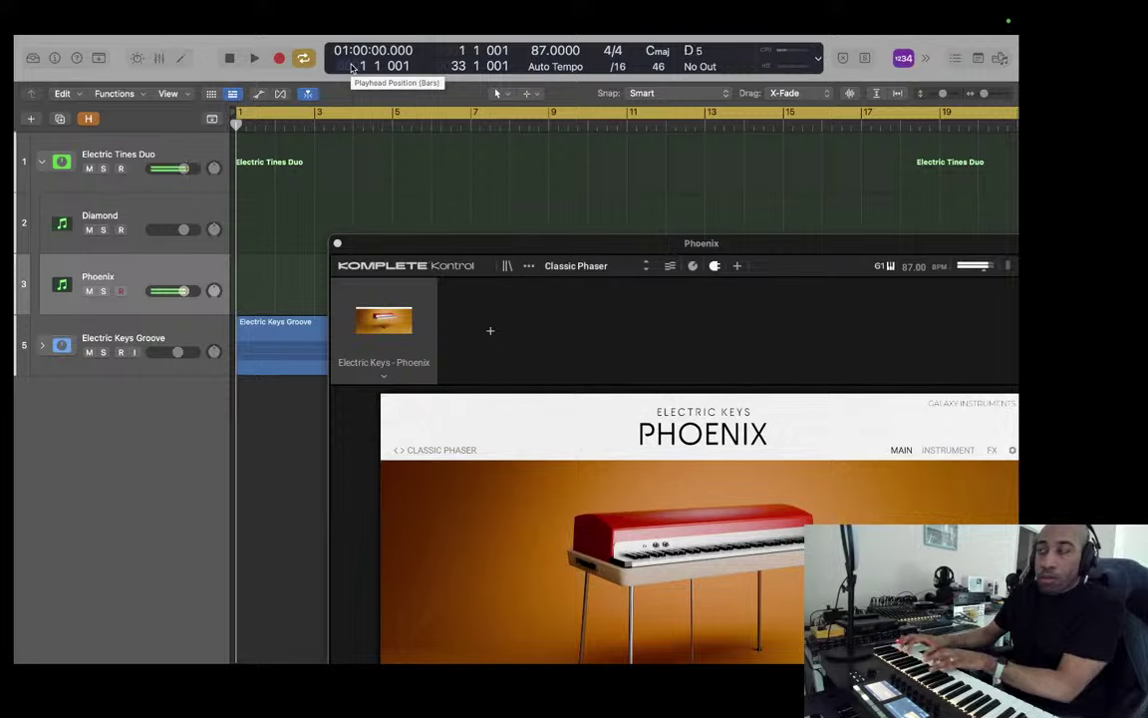
key(Up)
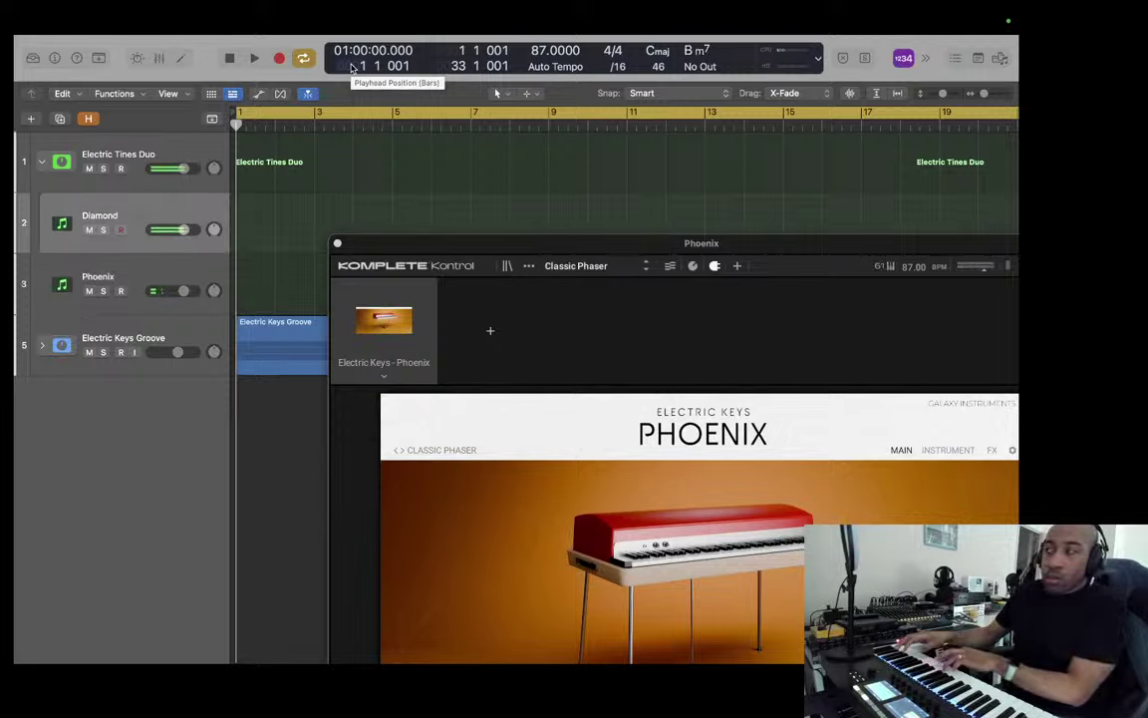
Step: Compare the layered Electric Tines Duo stack with Diamond alone using Classic Phaser, ending on the stack
key(Up)
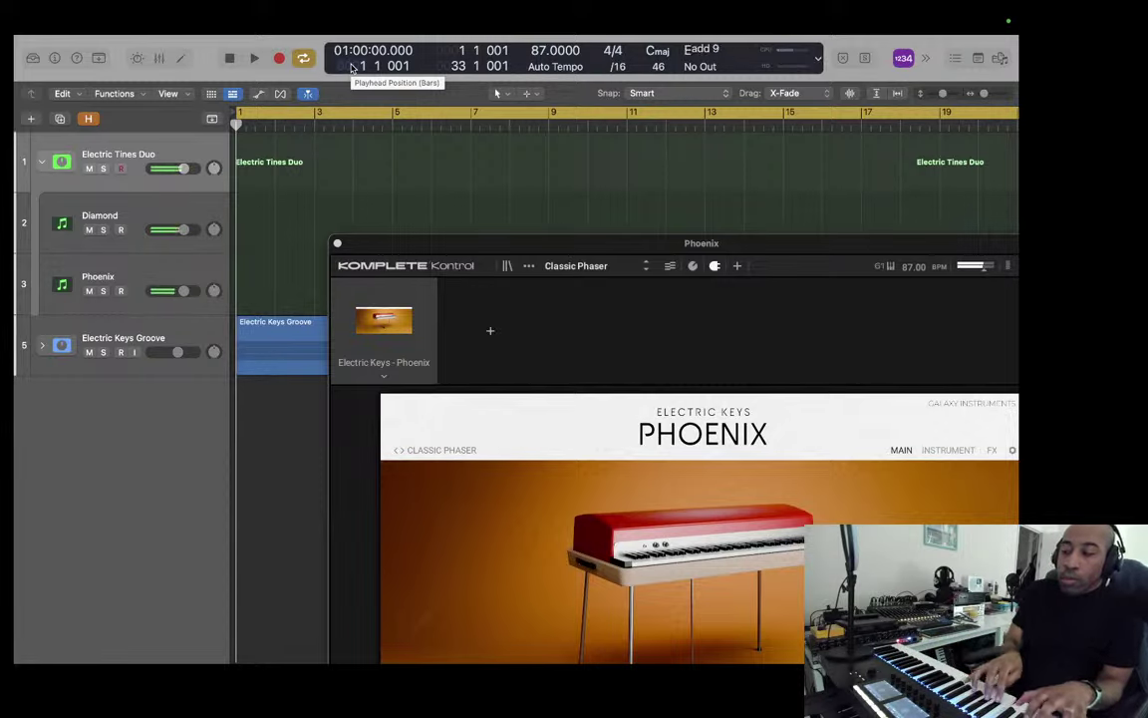
key(Down)
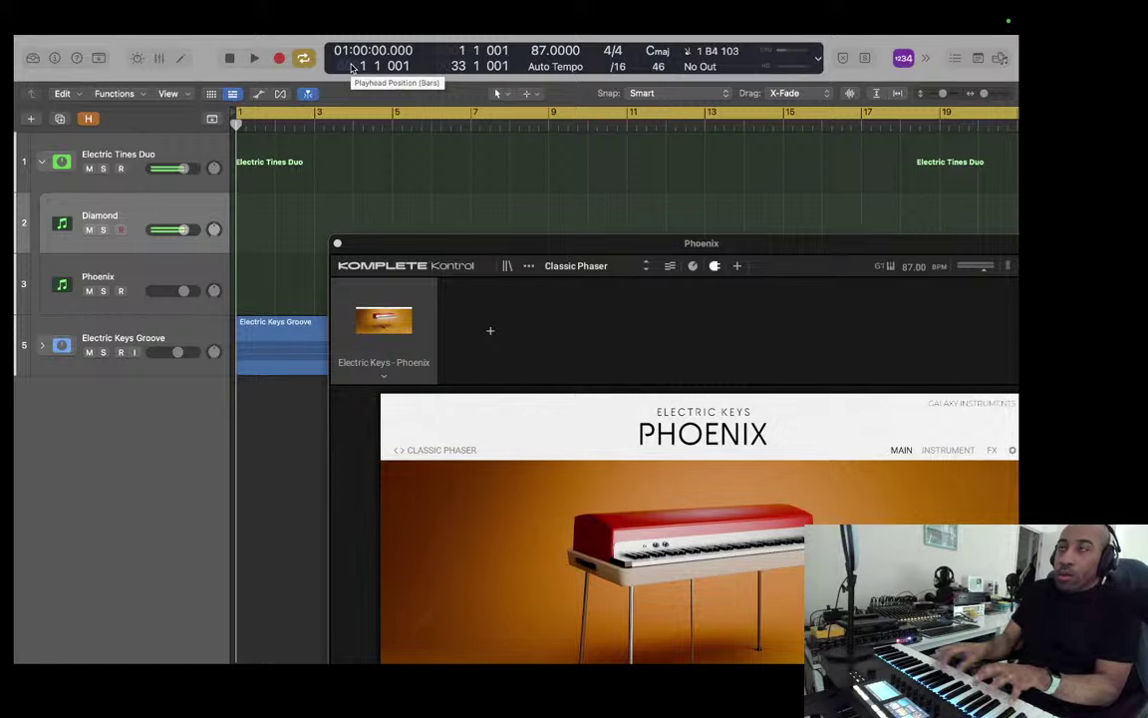
key(Up)
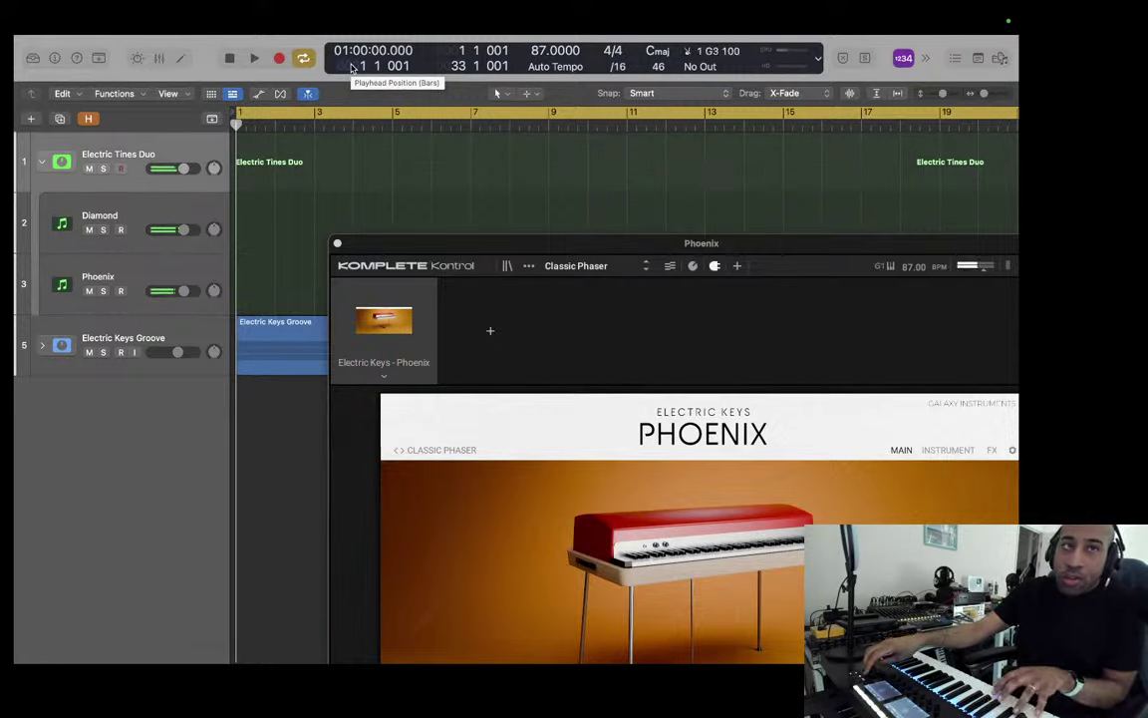
Step: Audition the Classic Stage Amp preset on the Phoenix track and compare it with Diamond, switching between the two tracks
key(Down)
key(Down)
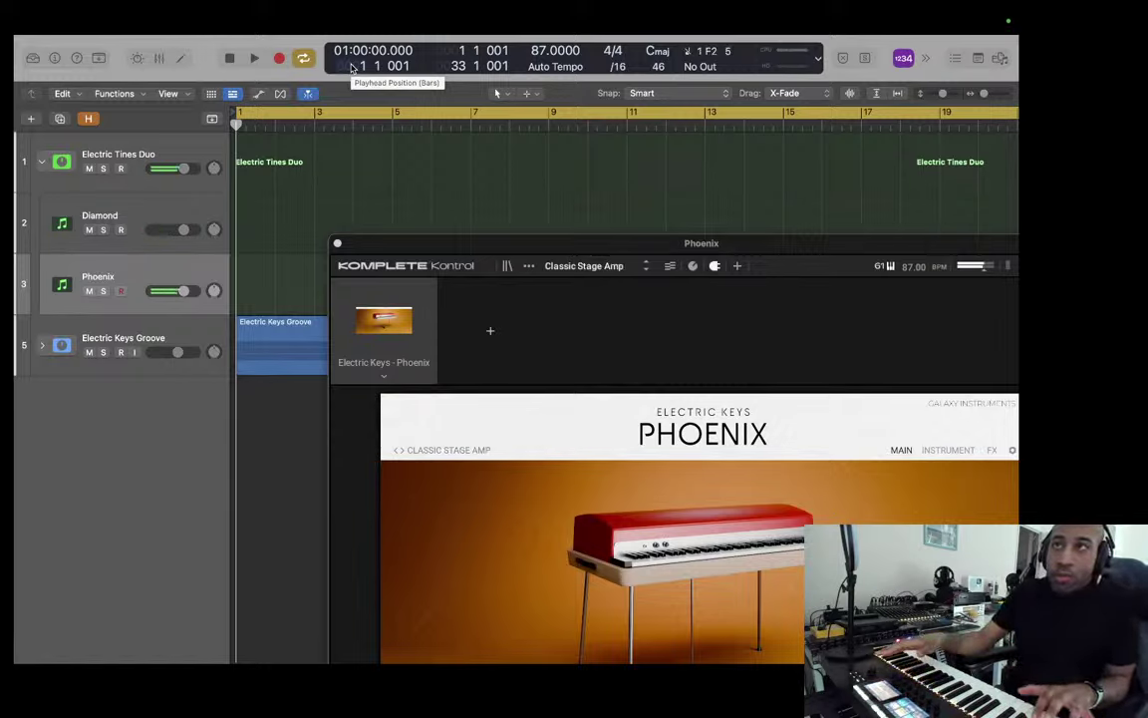
key(Up)
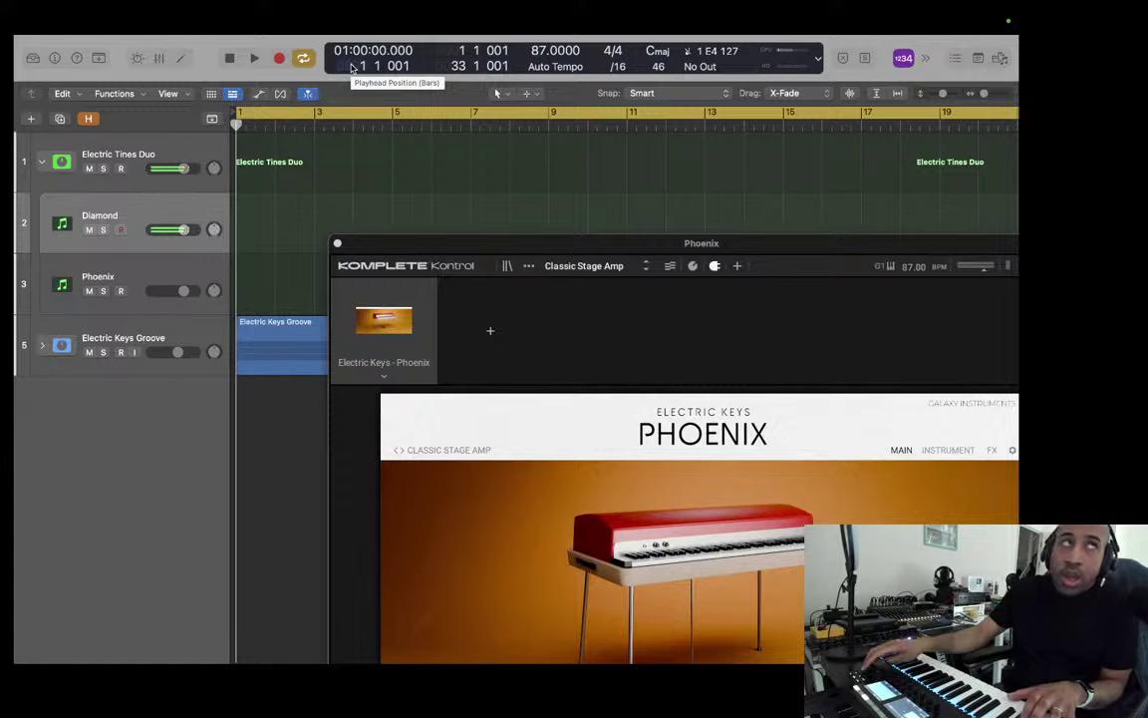
key(Down)
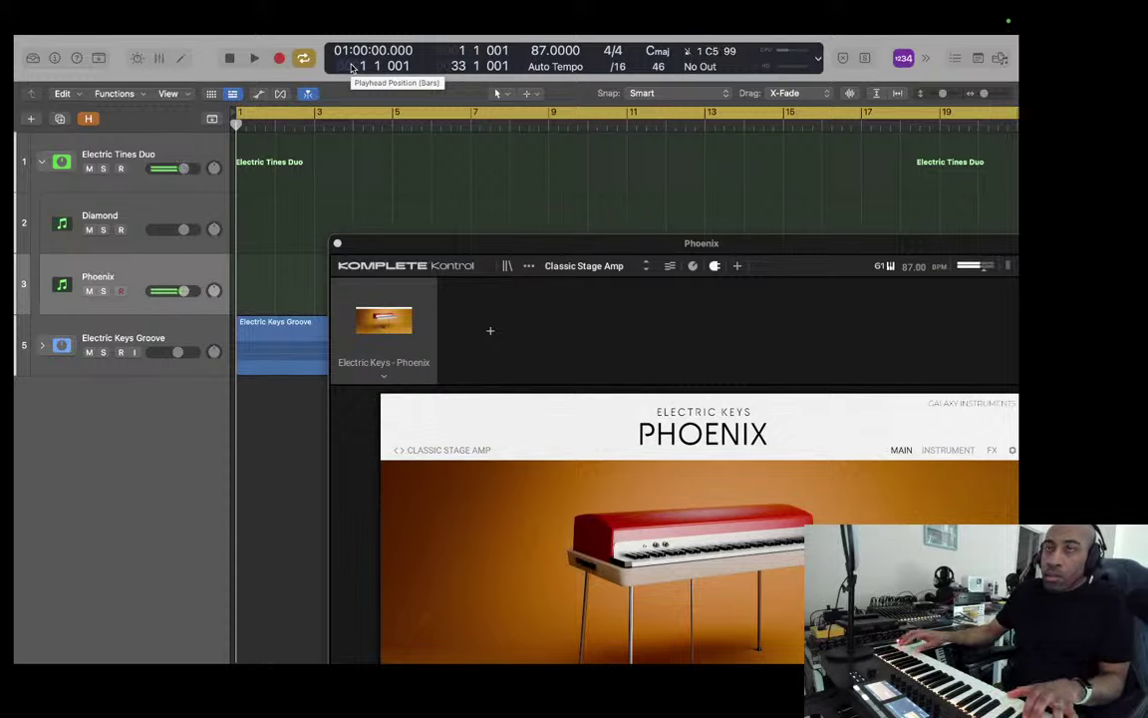
key(Up)
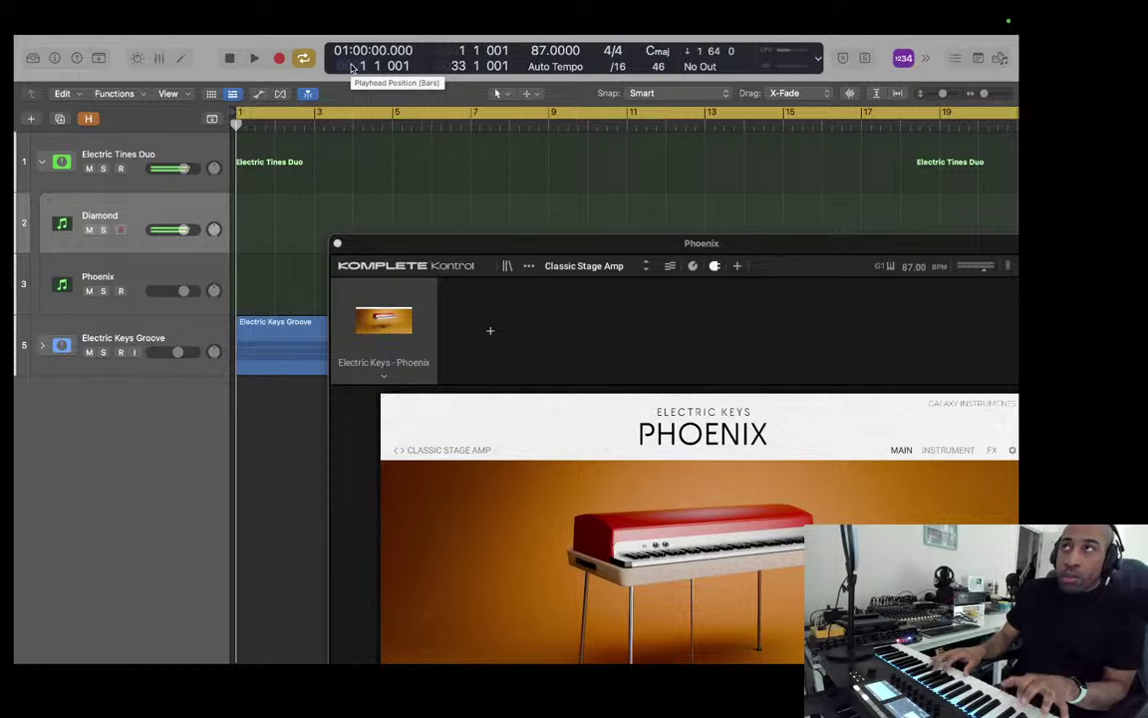
key(Down)
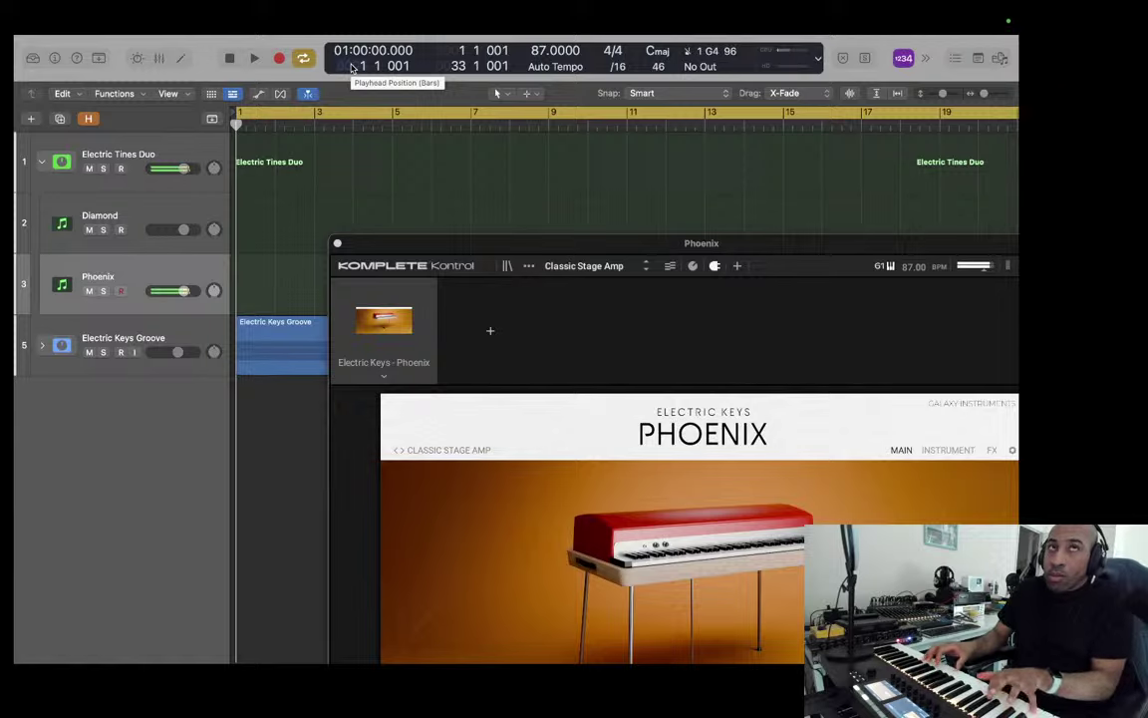
key(Up)
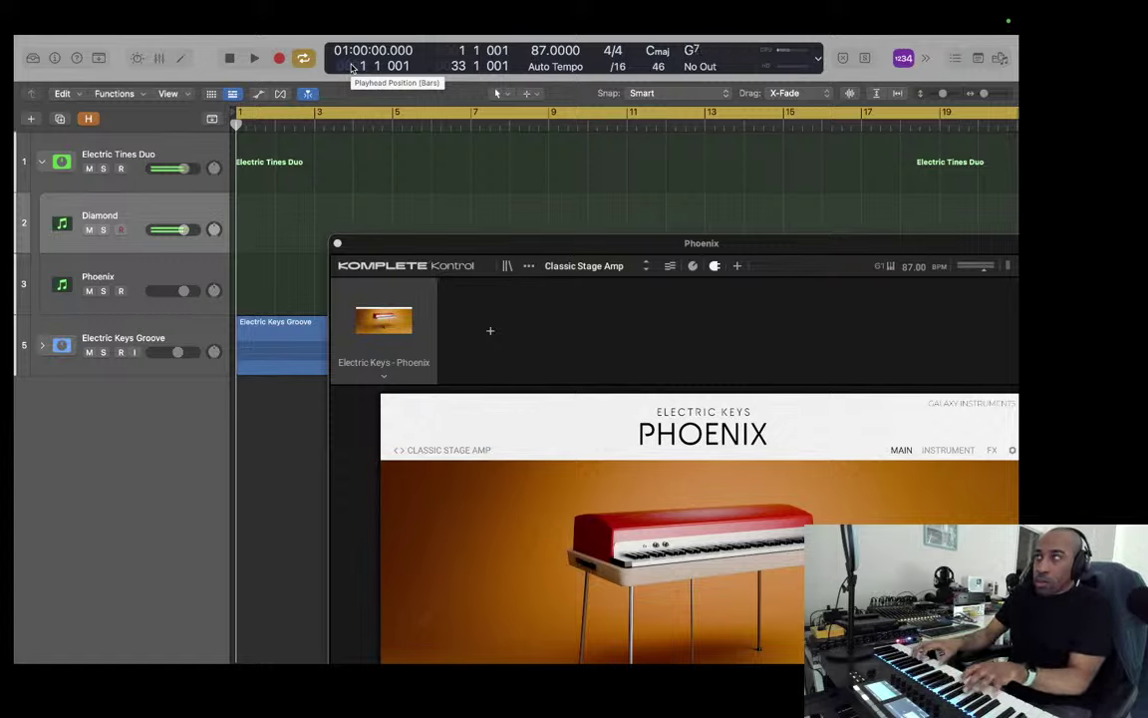
Step: Switch repeatedly between Phoenix and Diamond for another Classic Stage Amp comparison, finishing on the Diamond track
key(Down)
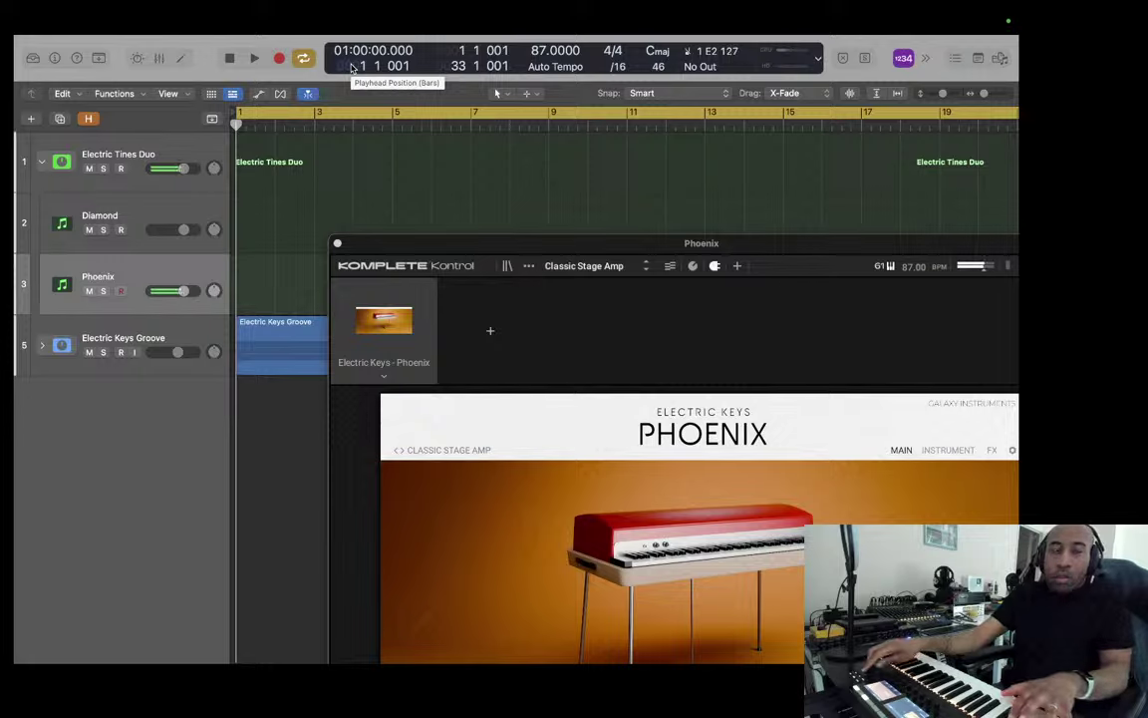
key(Up)
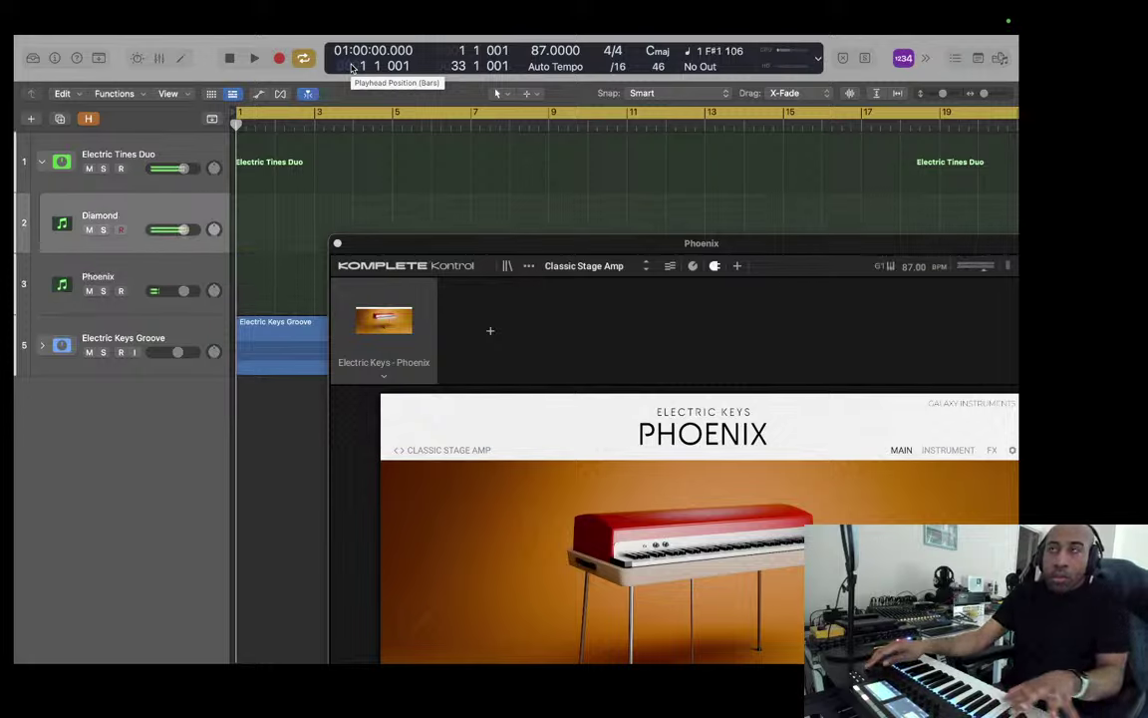
key(Down)
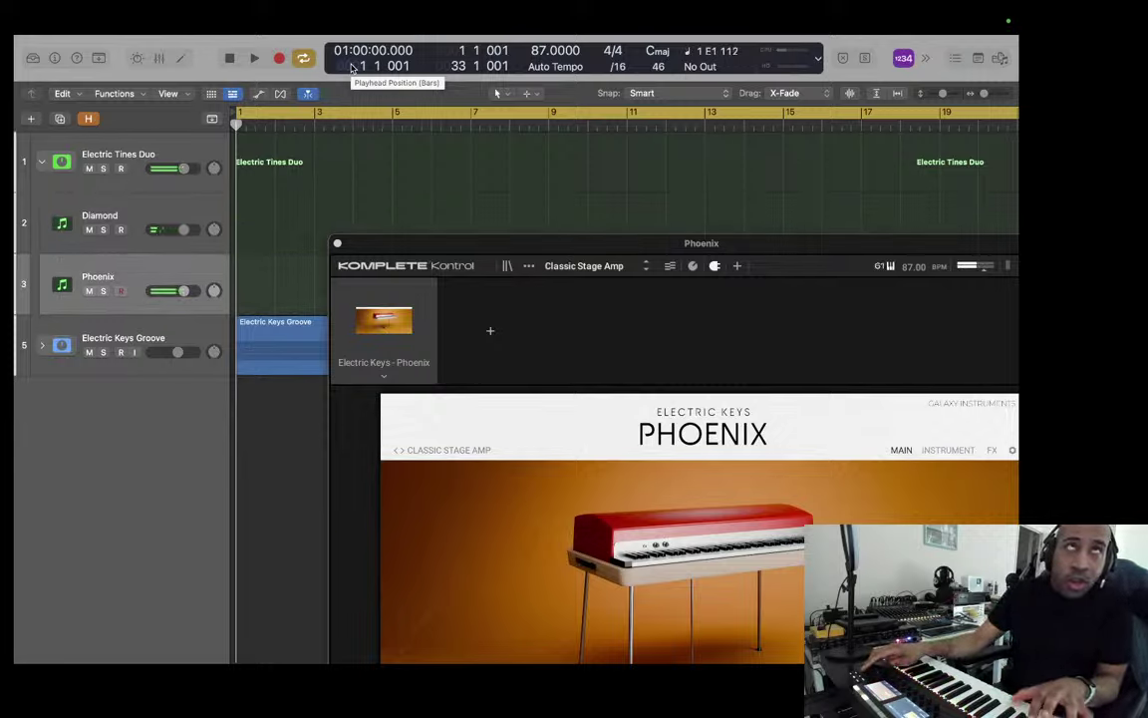
key(Up)
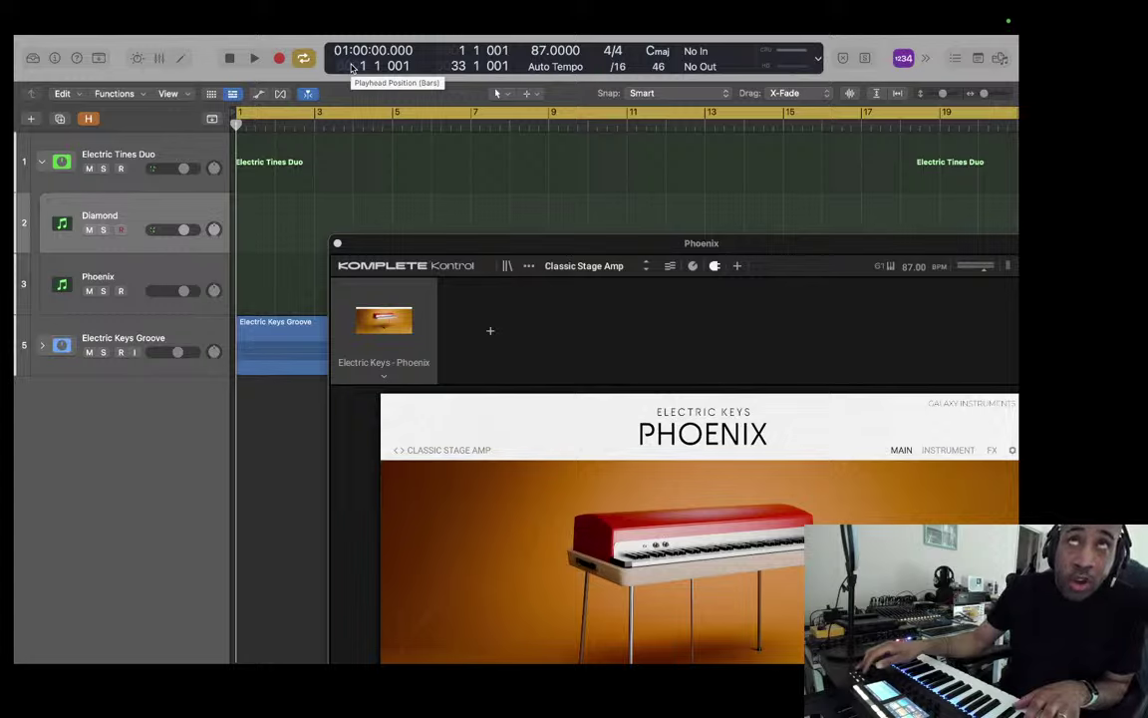
key(Down)
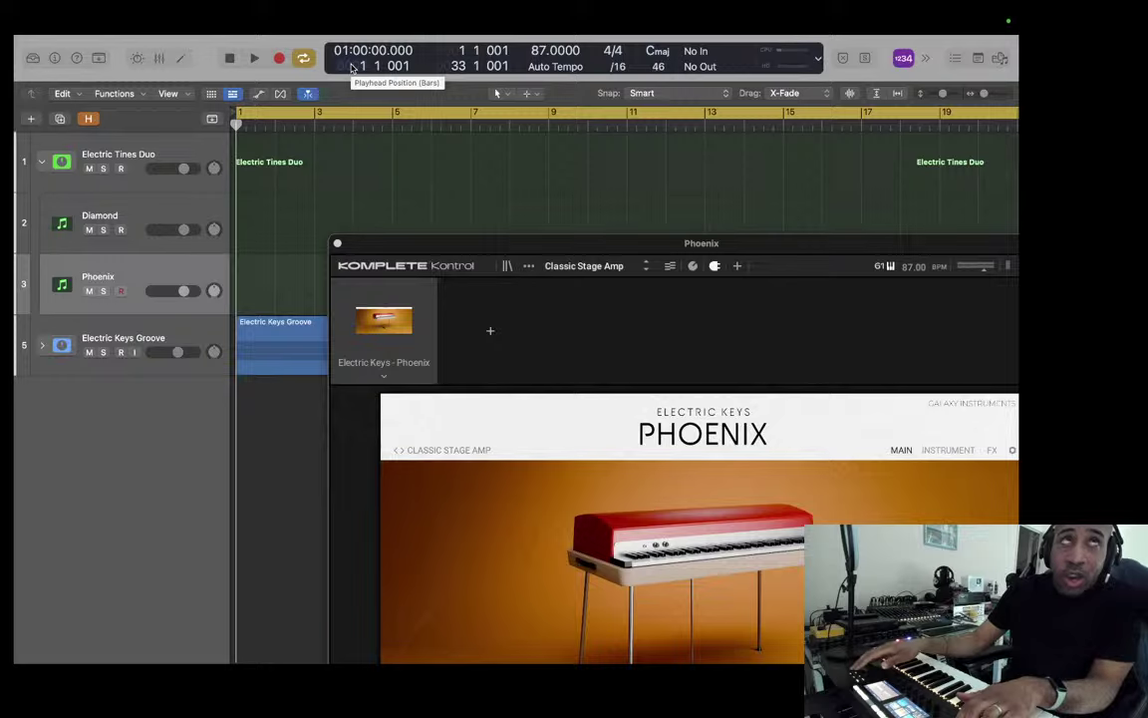
key(Up)
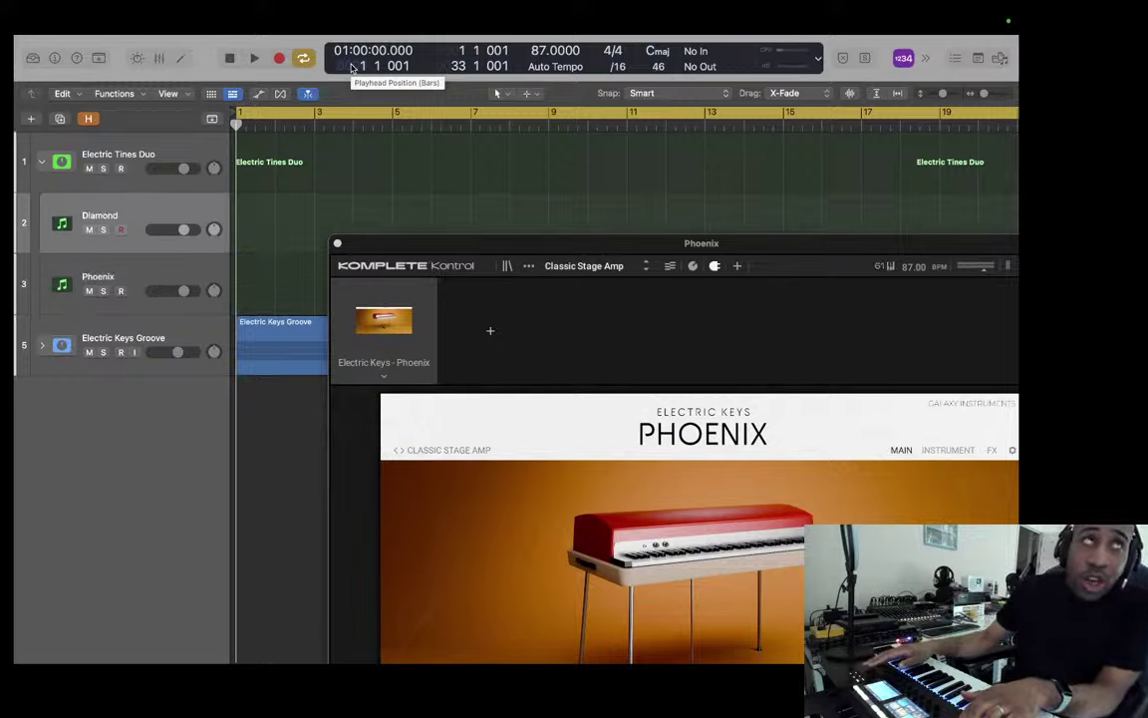
Step: Compare the Classic Vibe preset on Phoenix with Diamond, and select the Electric Tines Duo stack to layer both
key(Down)
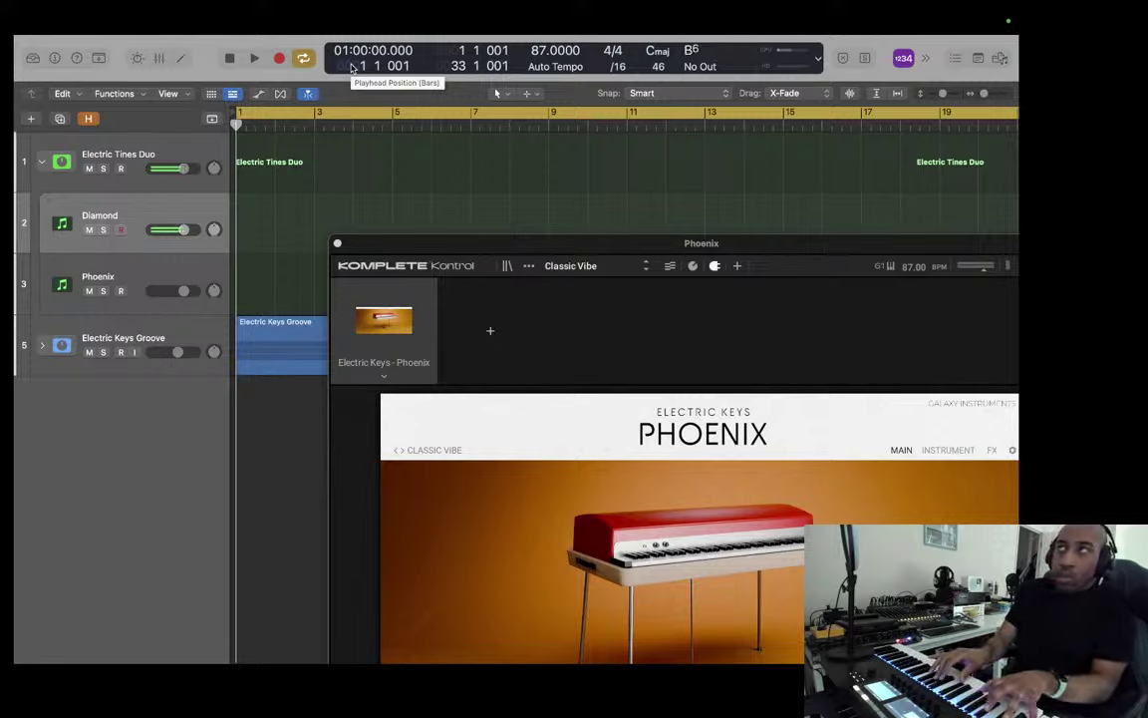
key(Down)
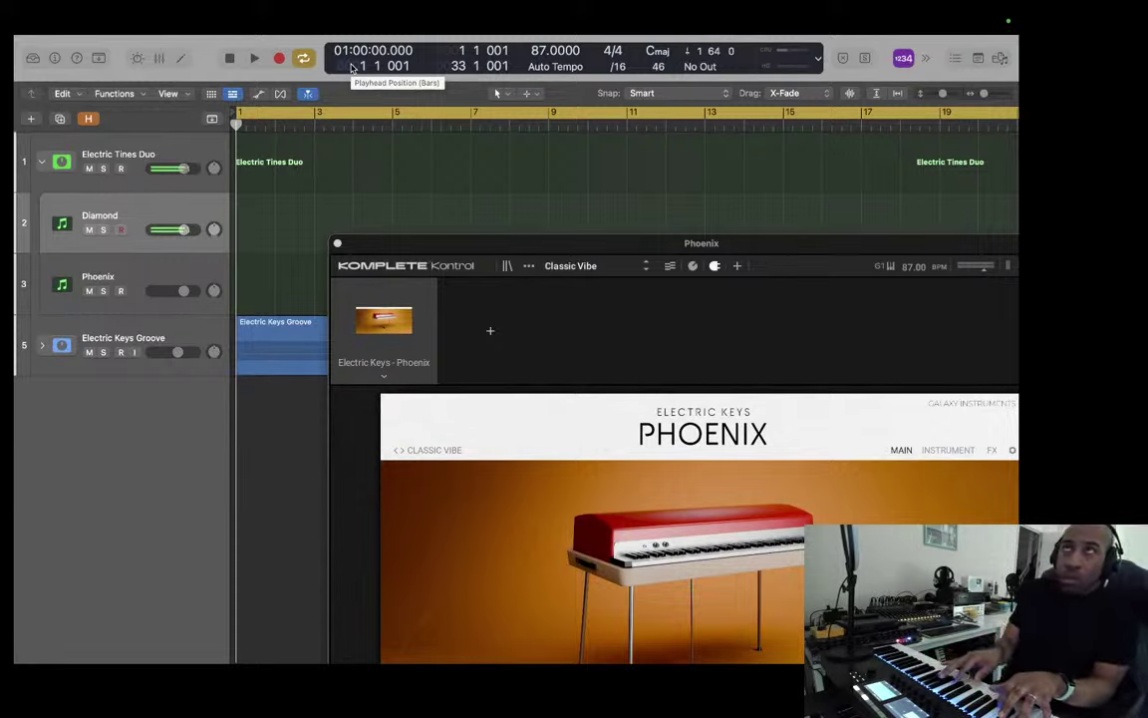
key(Down)
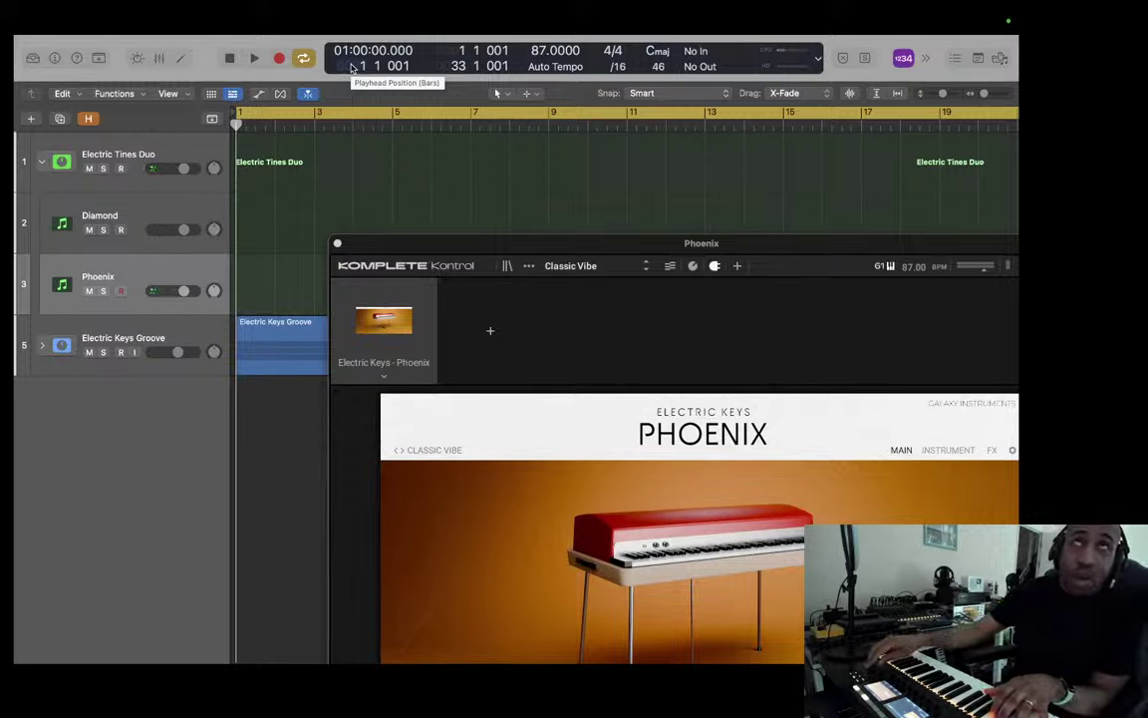
key(Up)
key(Up)
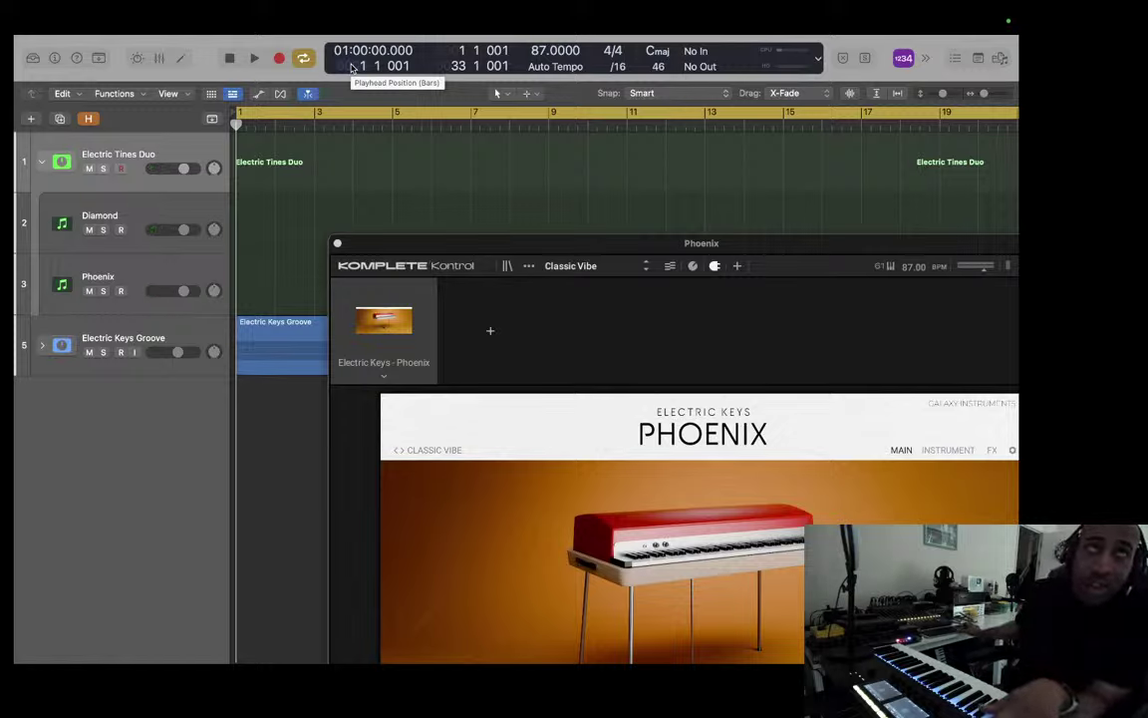
Step: Play the Electric Keys Groove and compare Diamond with Phoenix on Classic Vibe over it, then stop and return to the project start
key(space)
key(Down)
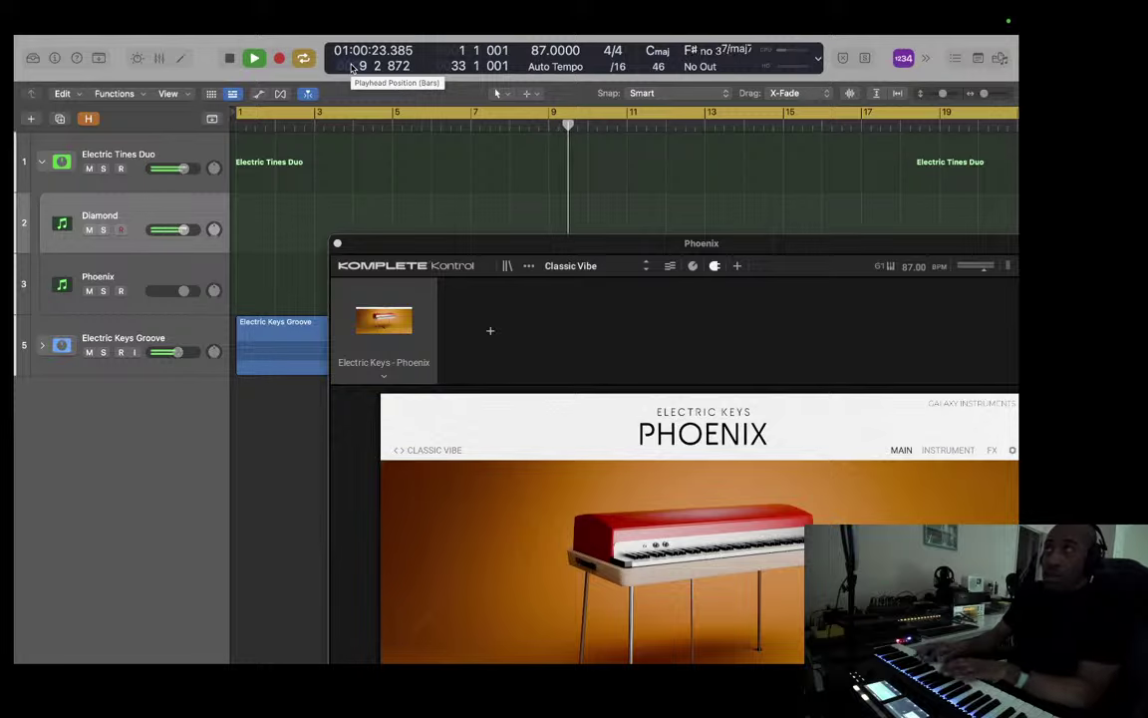
key(Down)
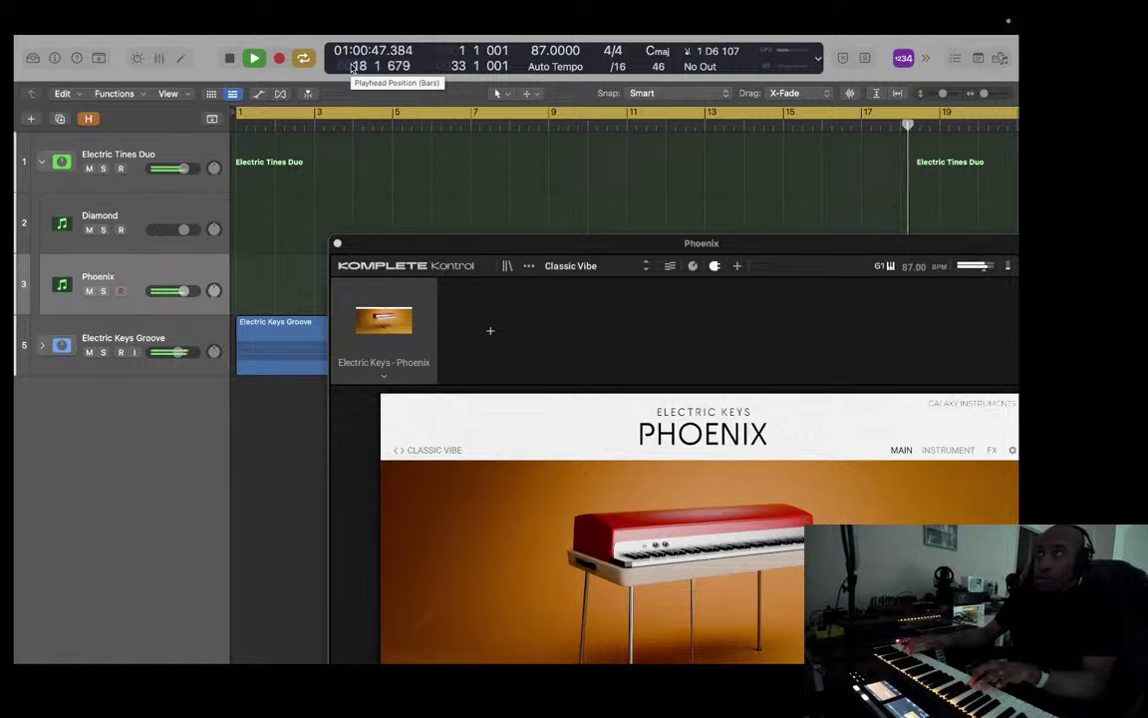
key(Up)
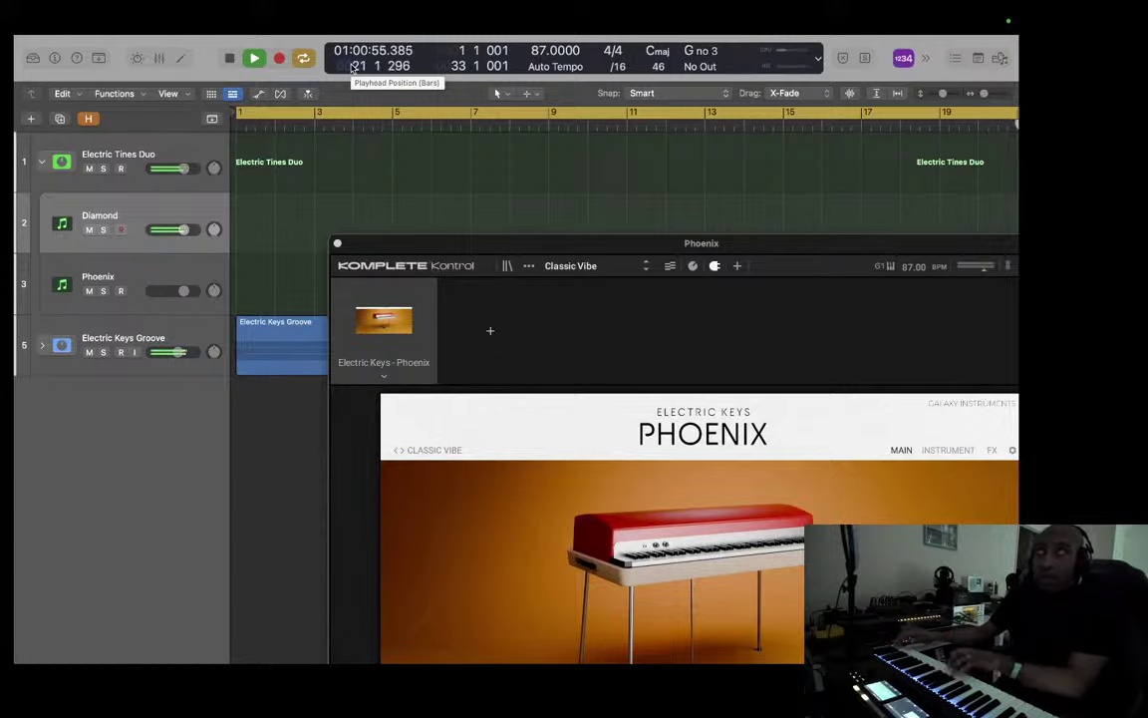
key(Down)
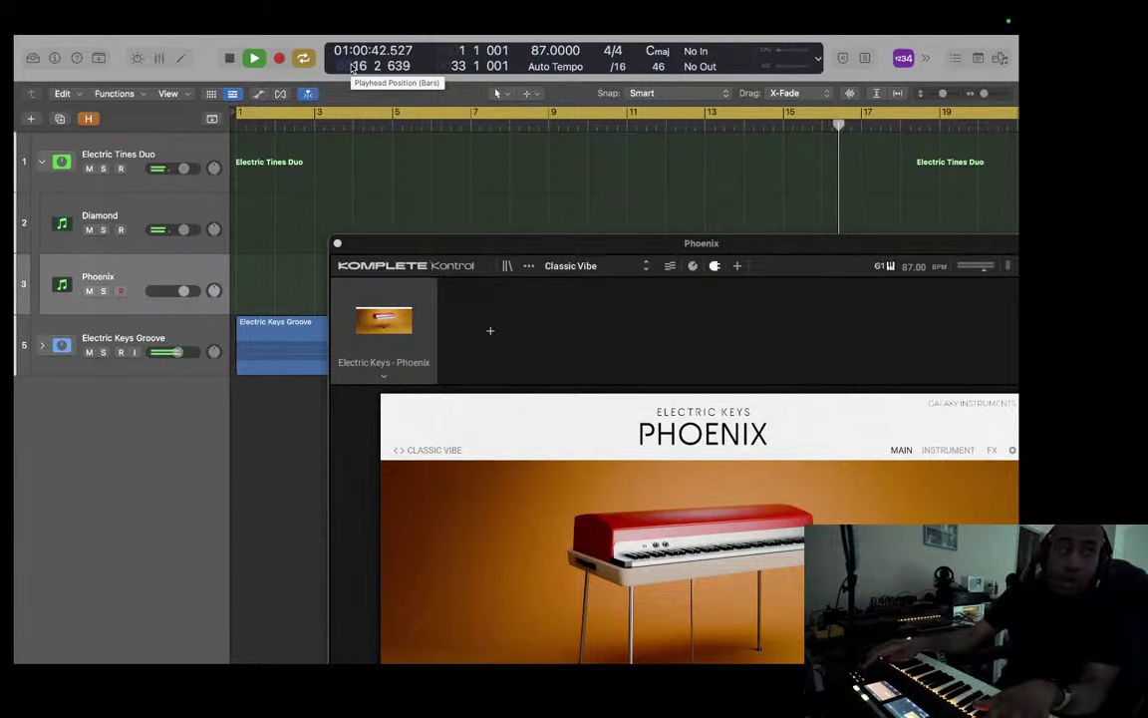
key(space)
key(Return)
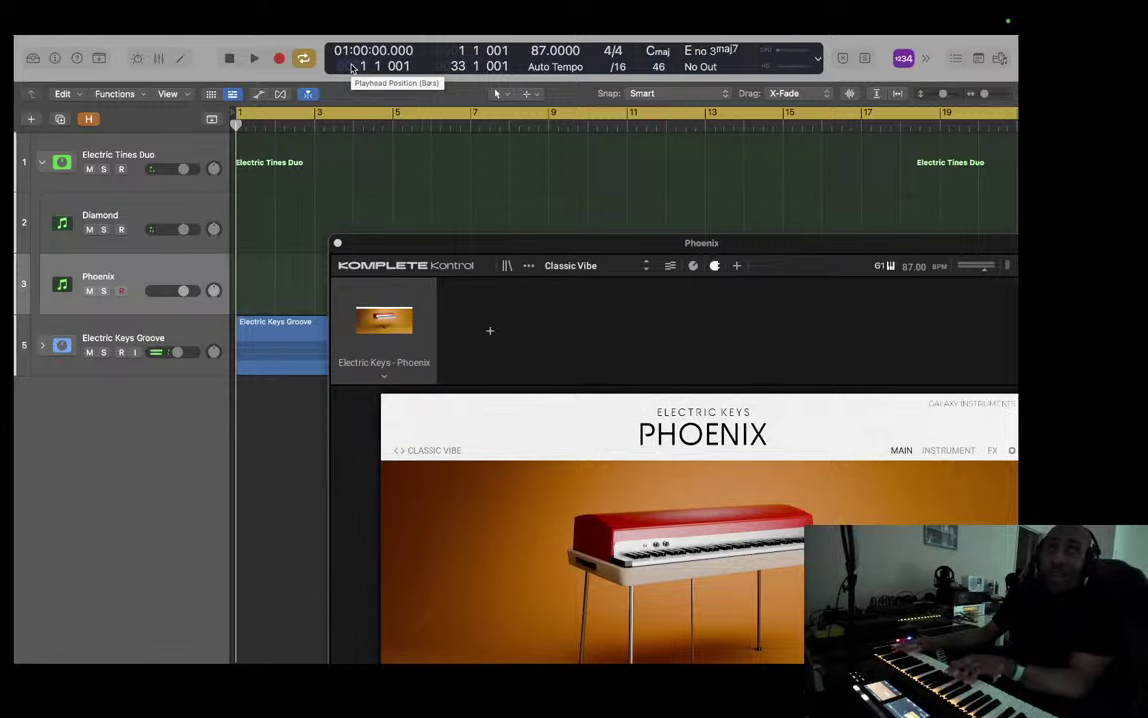
Step: Replay the groove from bar 1, alternating between Diamond and the Classic Vibe Phoenix, and stop playback with the Phoenix track selected
key(space)
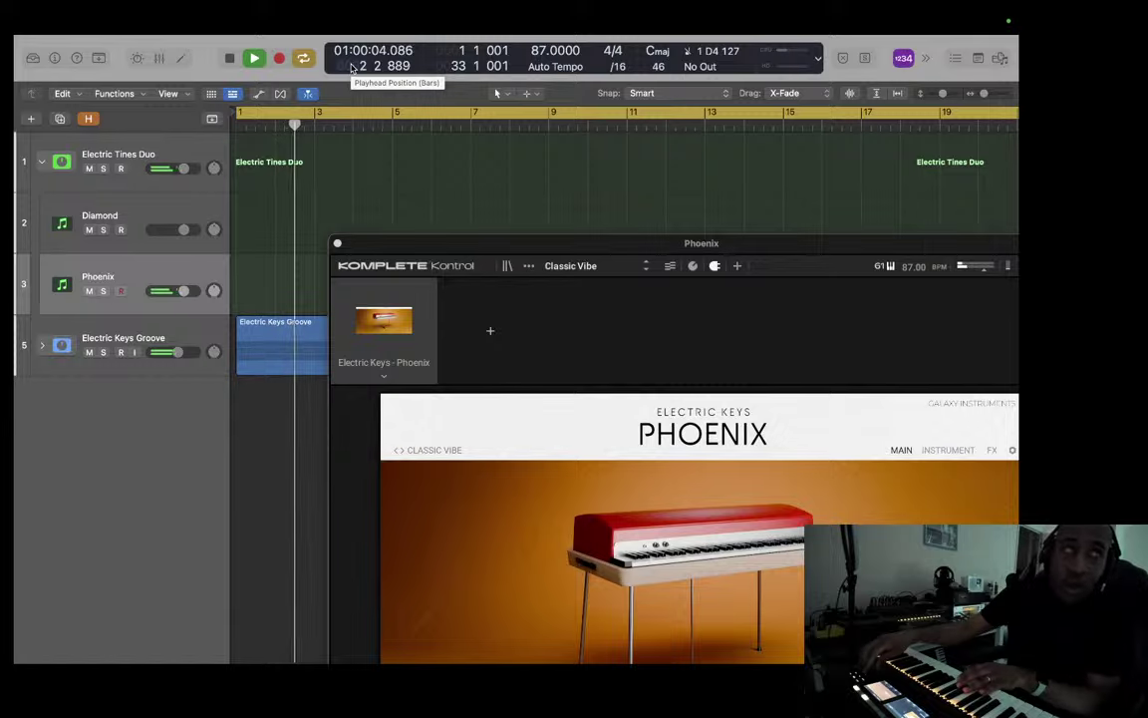
key(Up)
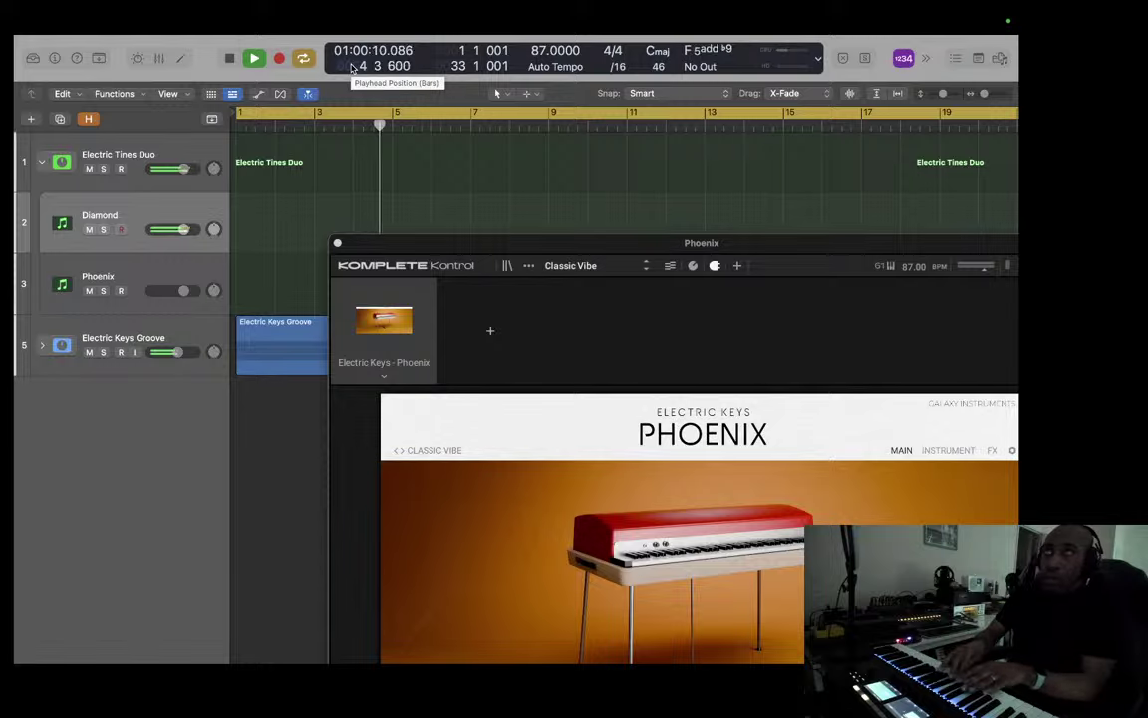
key(Down)
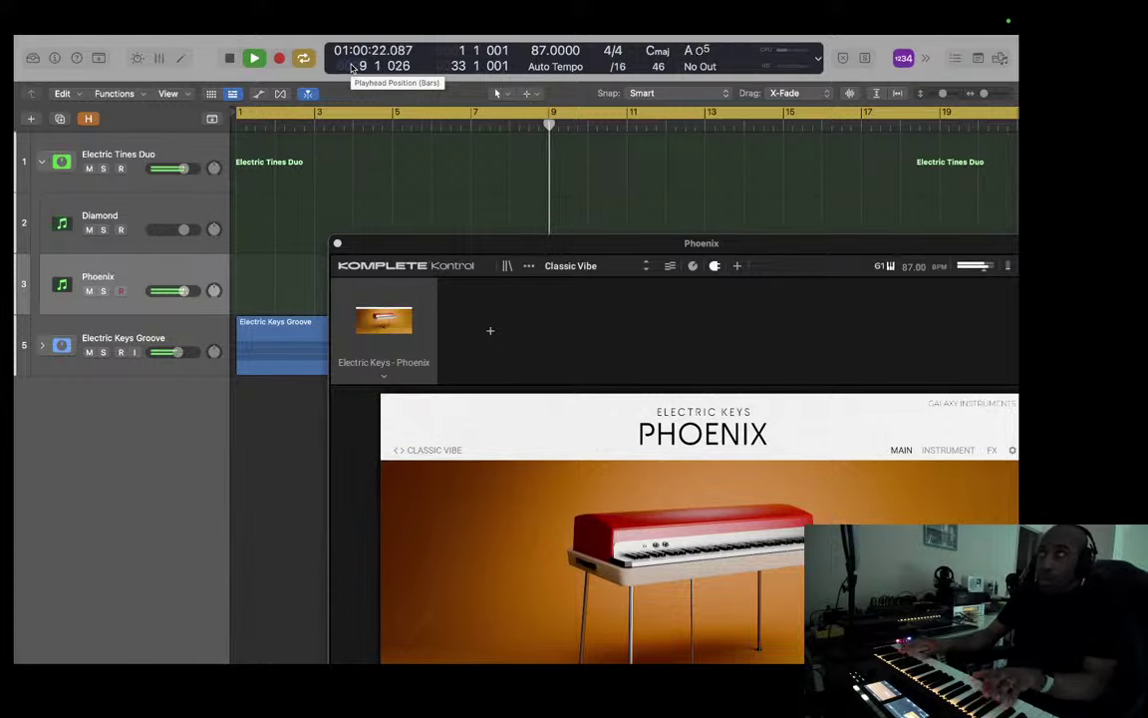
key(Up)
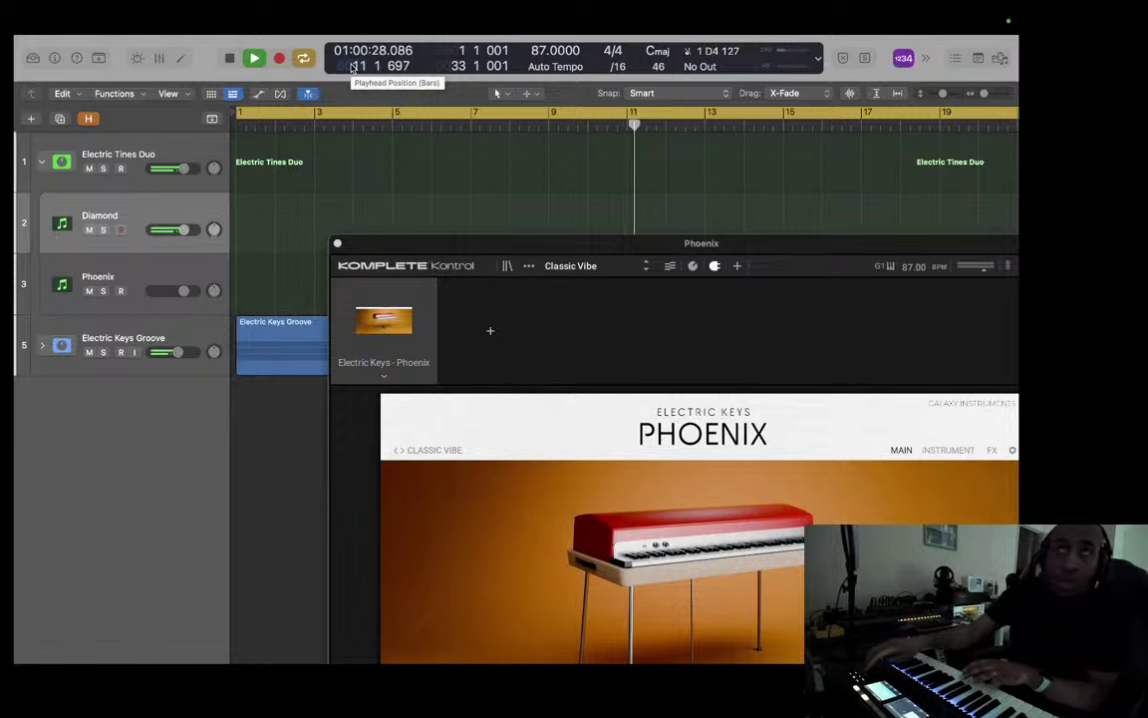
key(Down)
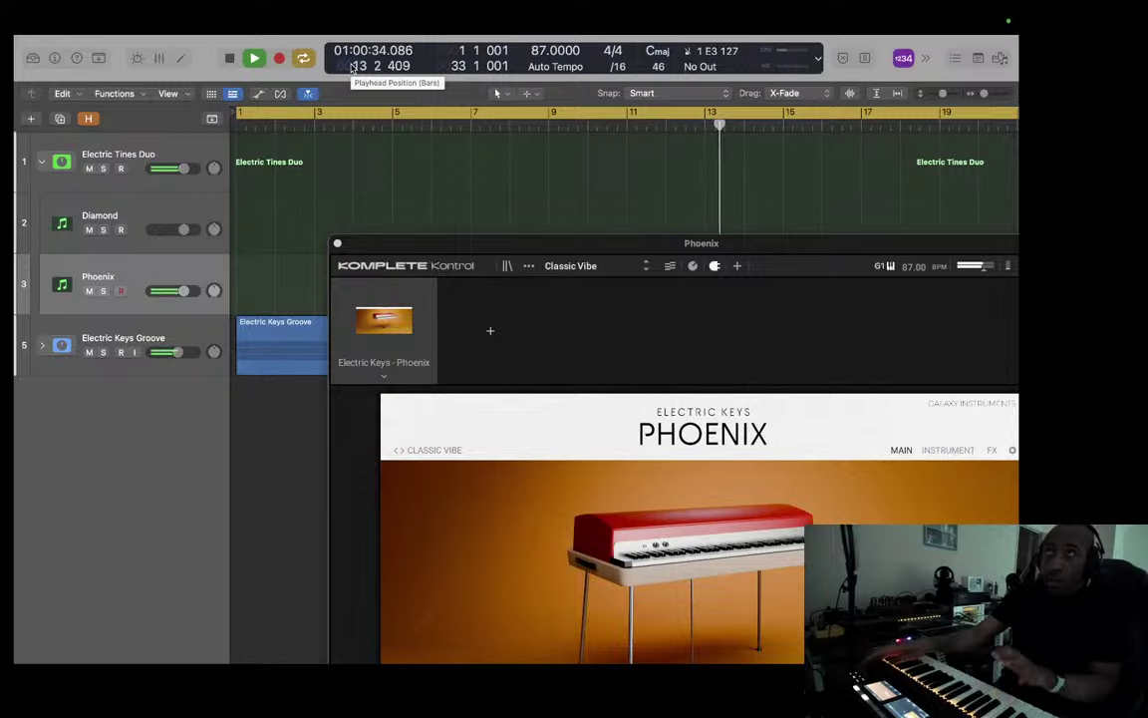
key(space)
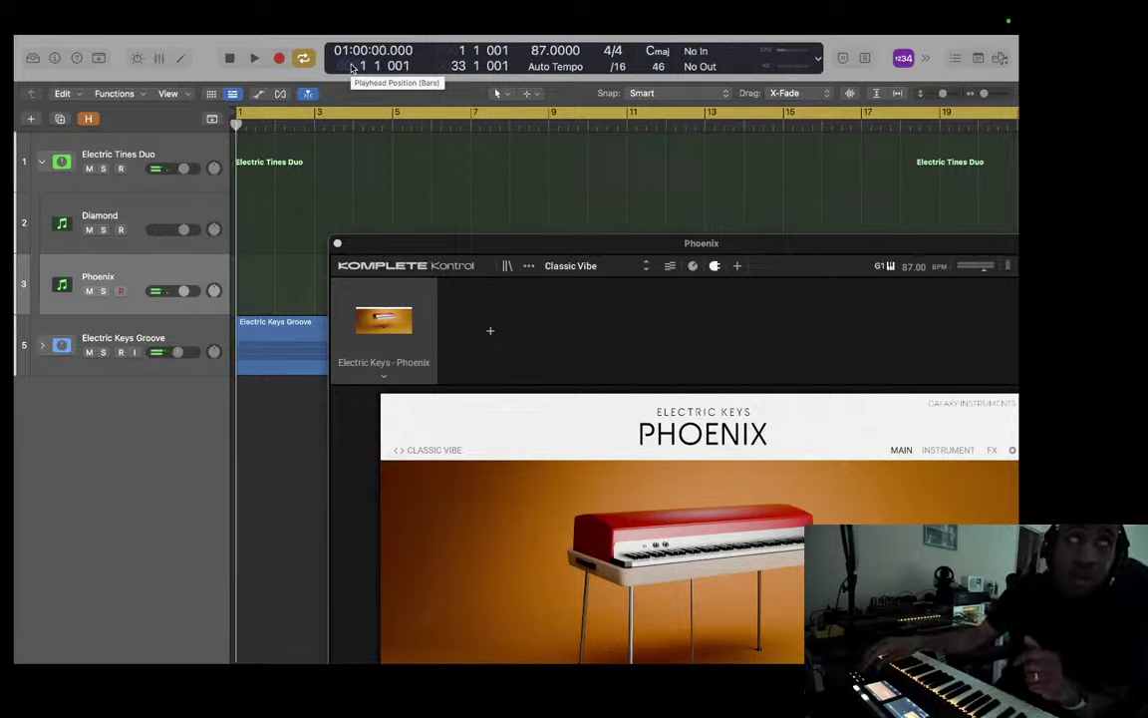
Step: Alternate between Diamond and Phoenix on Classic Vibe without the groove, ending on the Diamond track
key(Up)
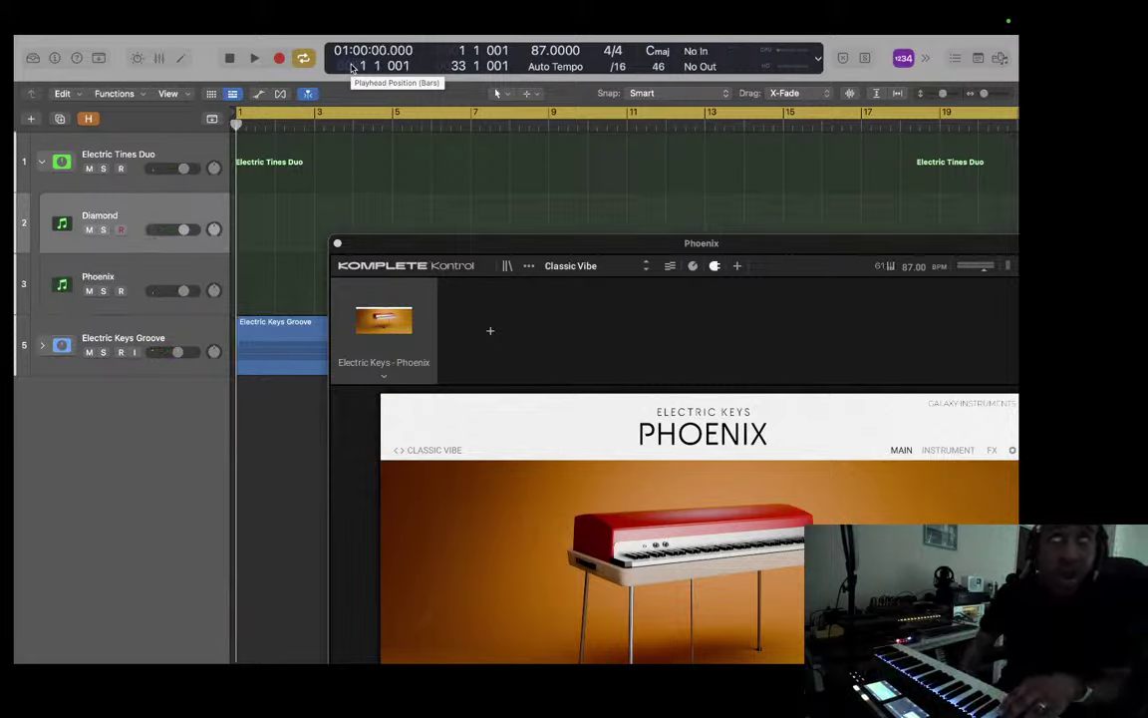
key(Down)
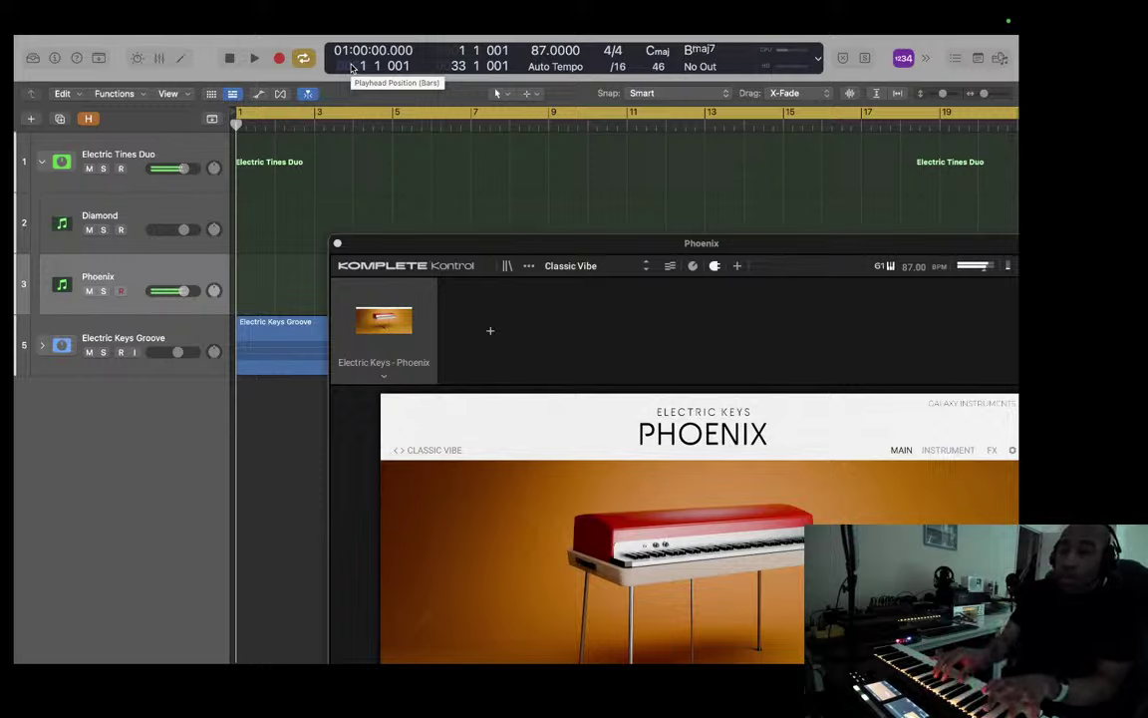
key(Up)
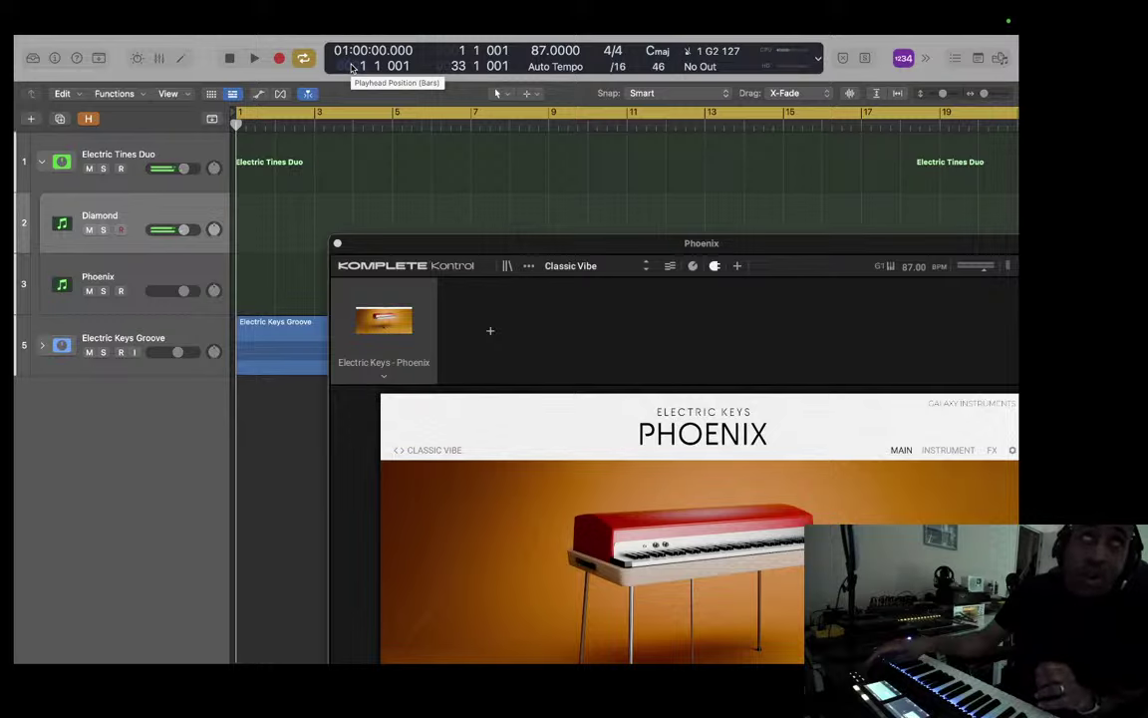
key(Down)
key(Up)
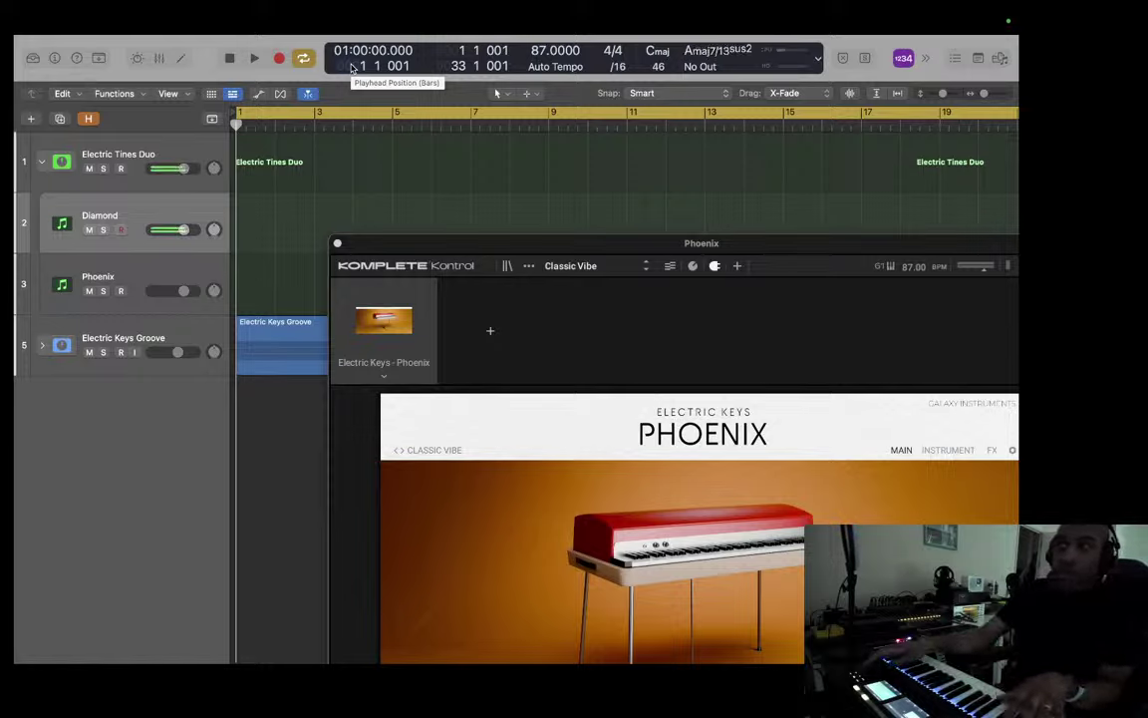
key(Down)
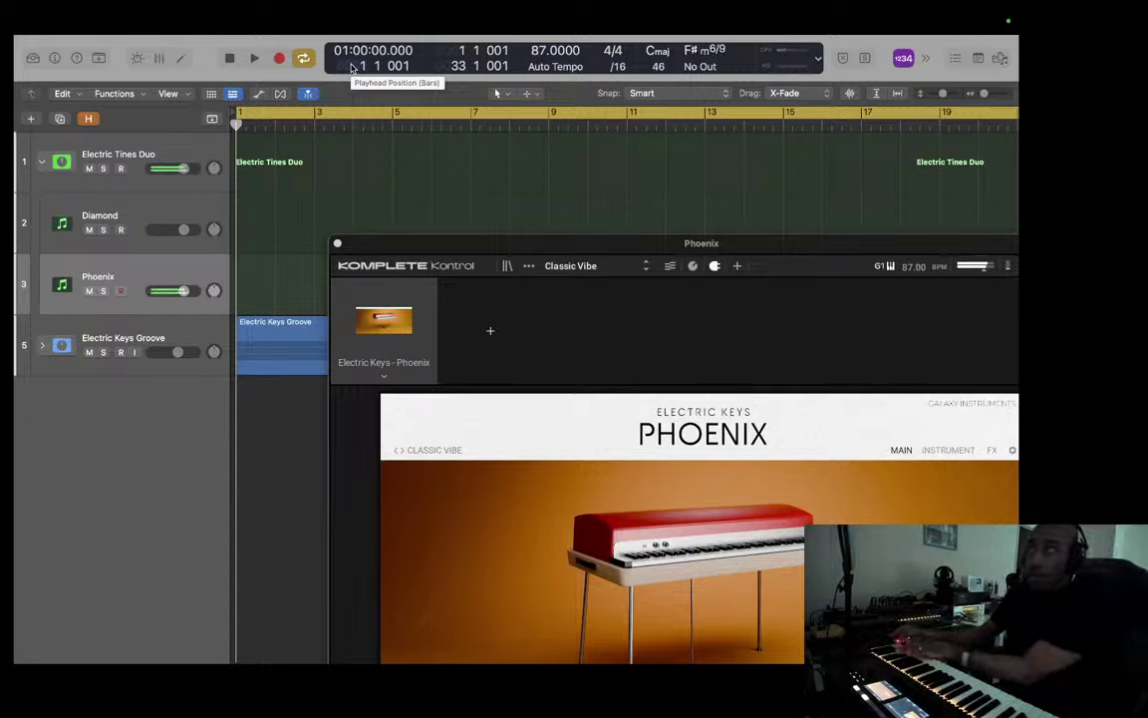
key(Up)
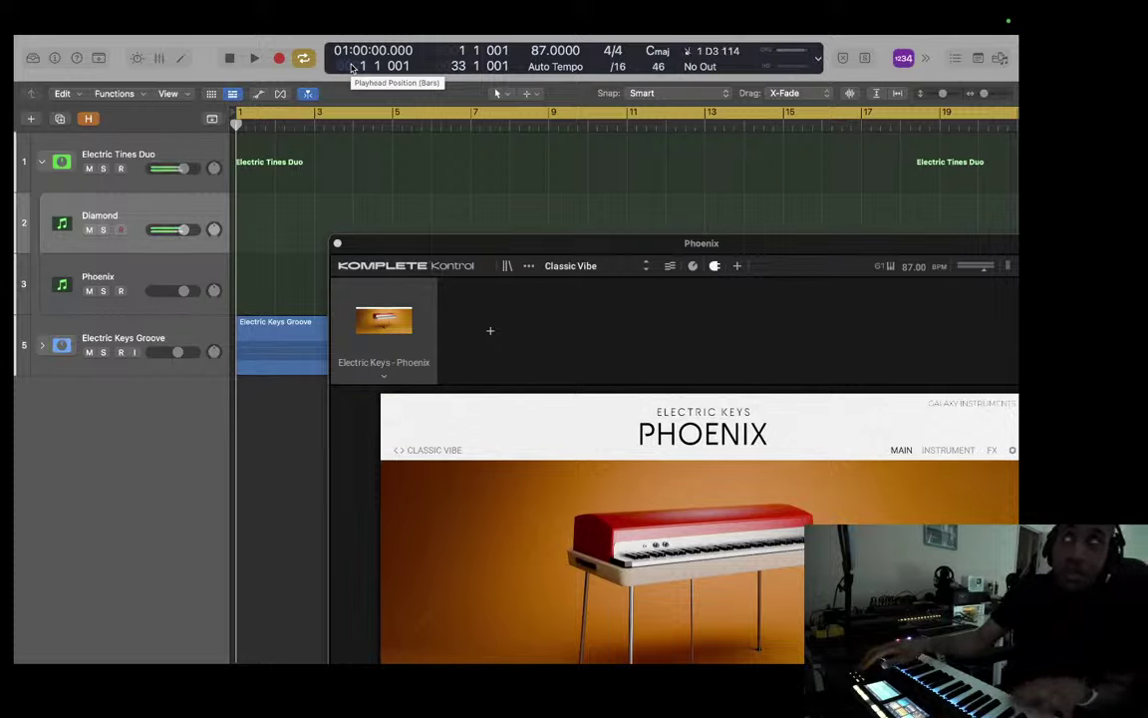
Step: Audition the Click Organ preset on Phoenix against Diamond, including the layered Electric Tines Duo stack, and return to Diamond
key(Down)
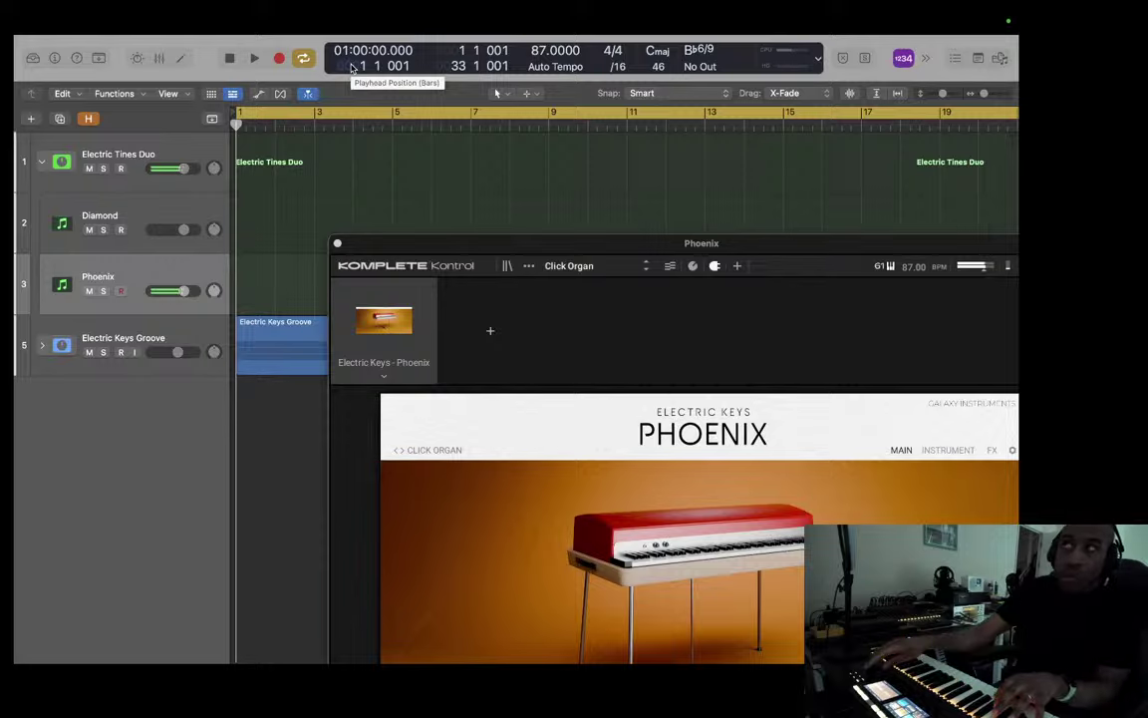
key(Up)
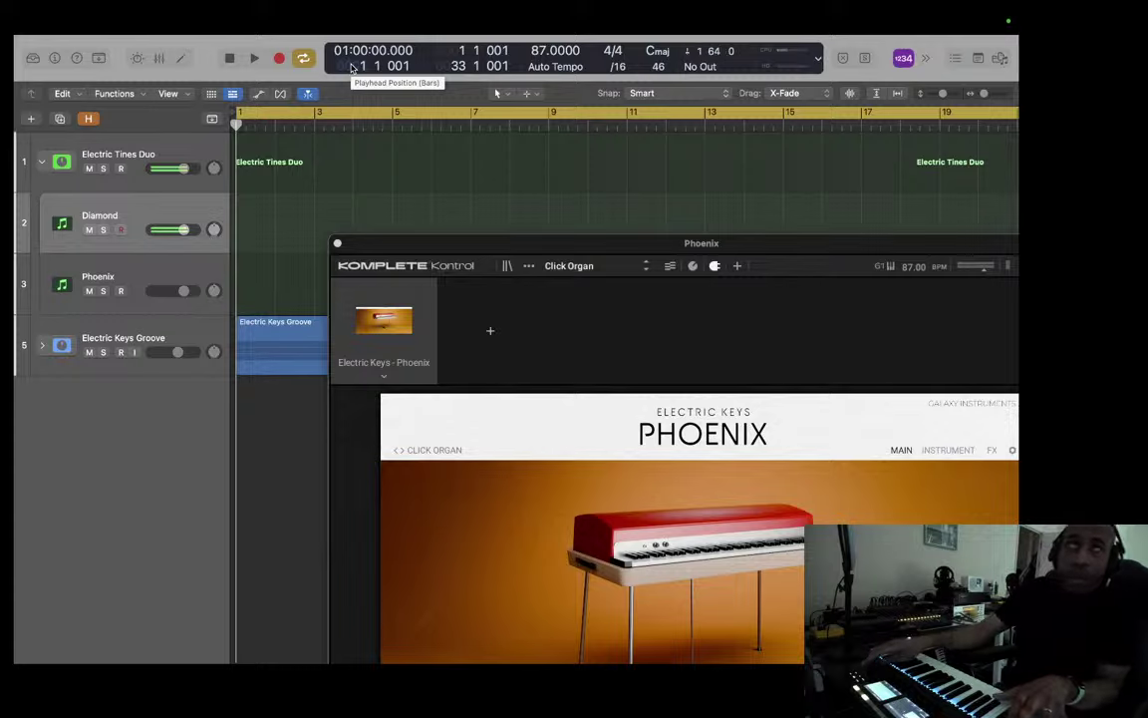
key(Down)
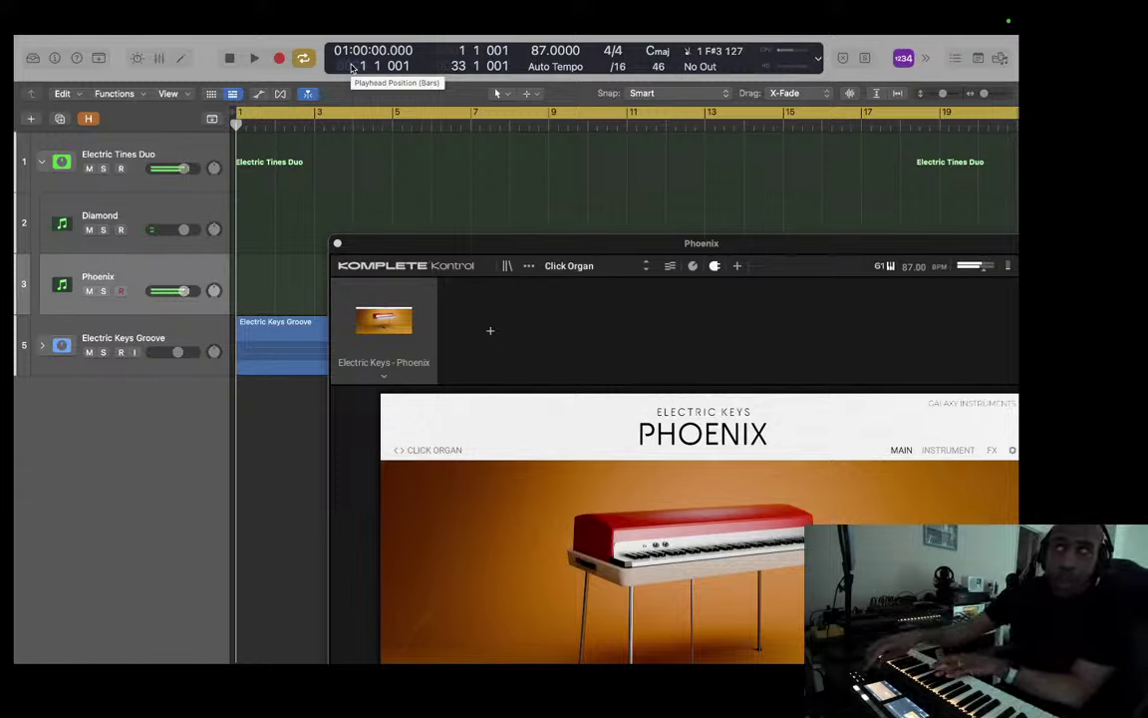
key(Up)
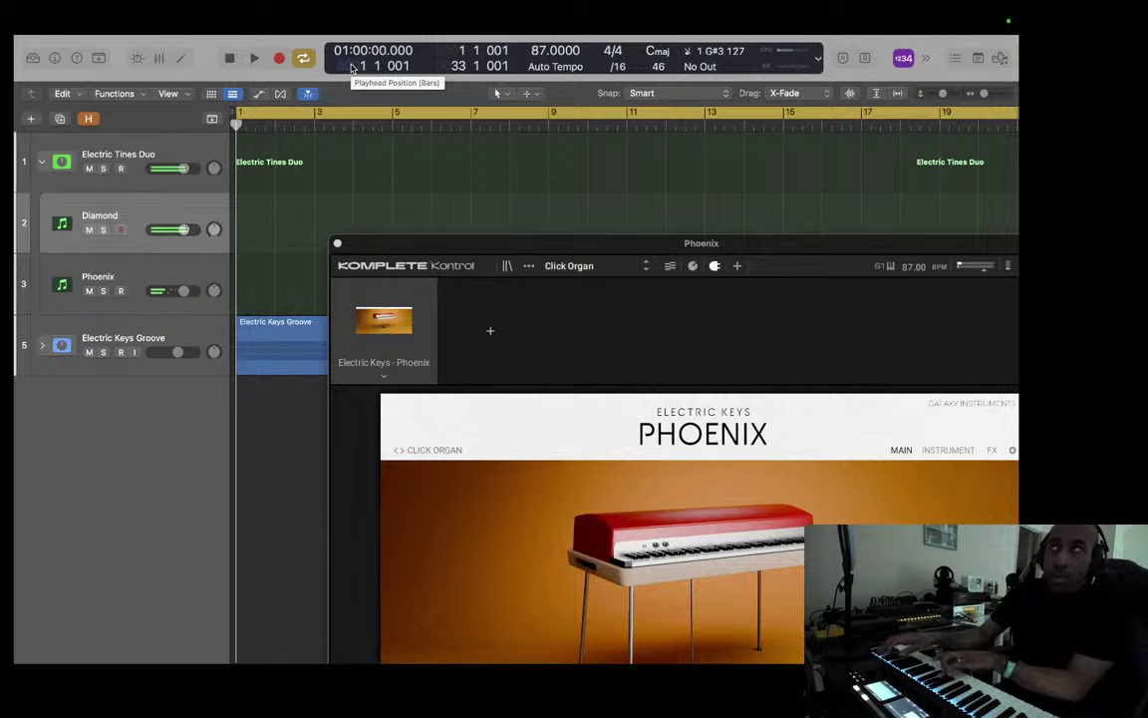
key(Up)
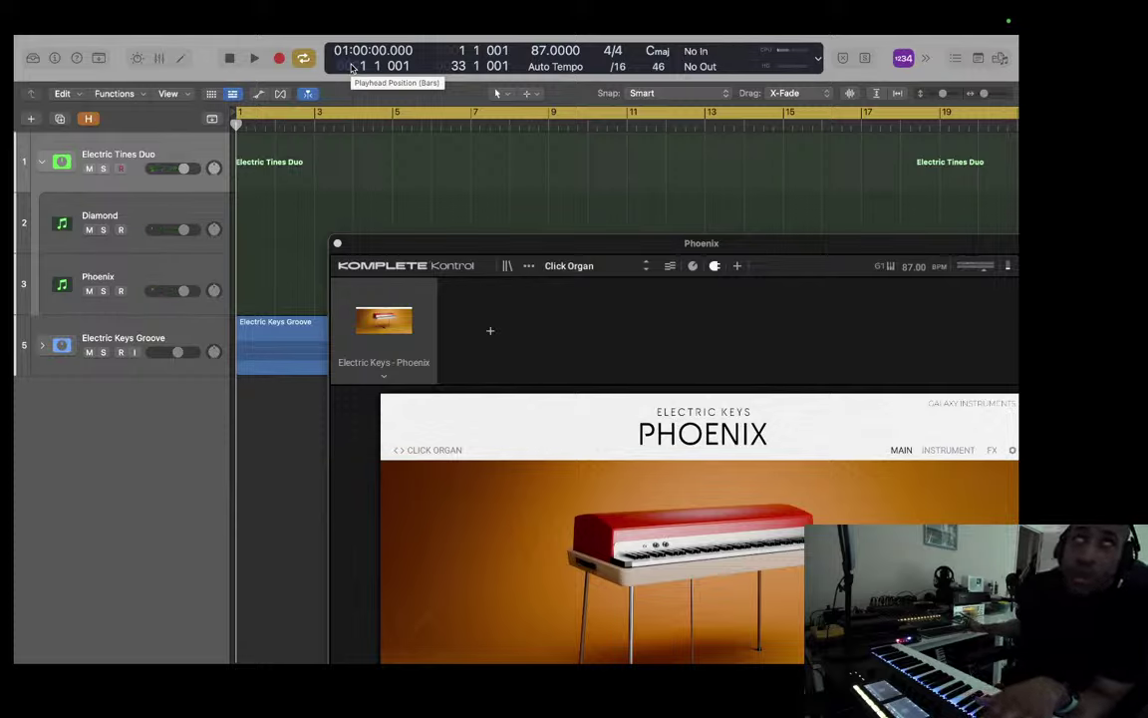
key(Down)
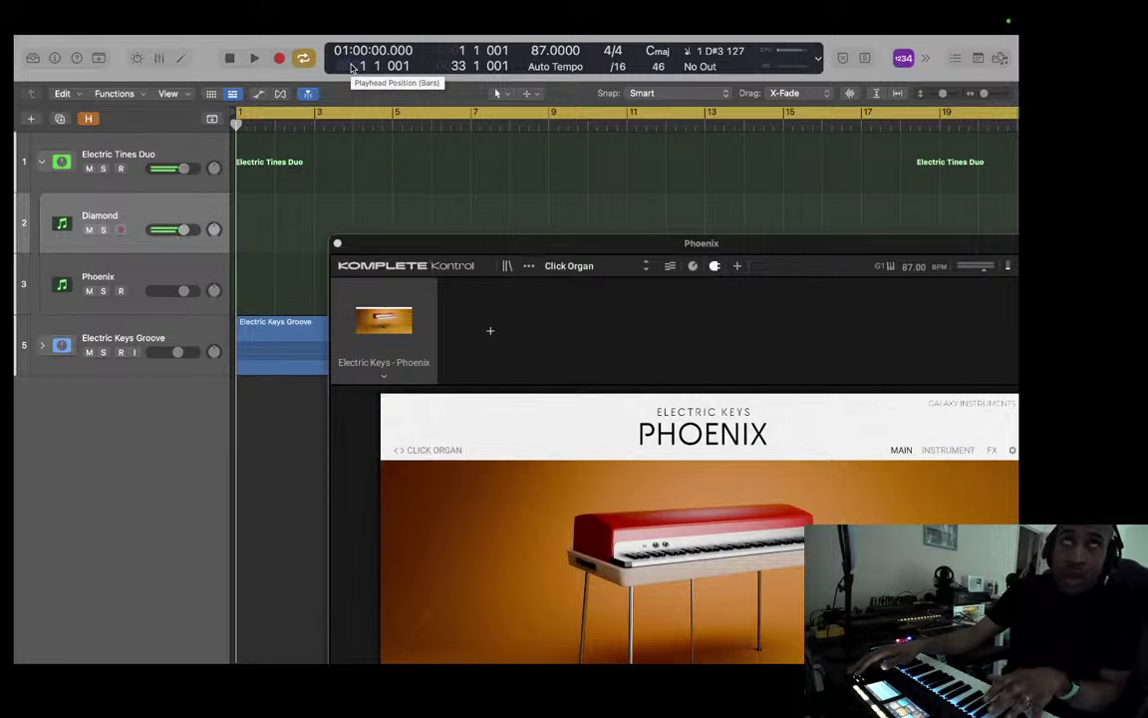
Step: Audition the Close To Acoustic preset on Phoenix and compare it with Diamond and the Electric Tines Duo stack, finishing on Diamond
key(Down)
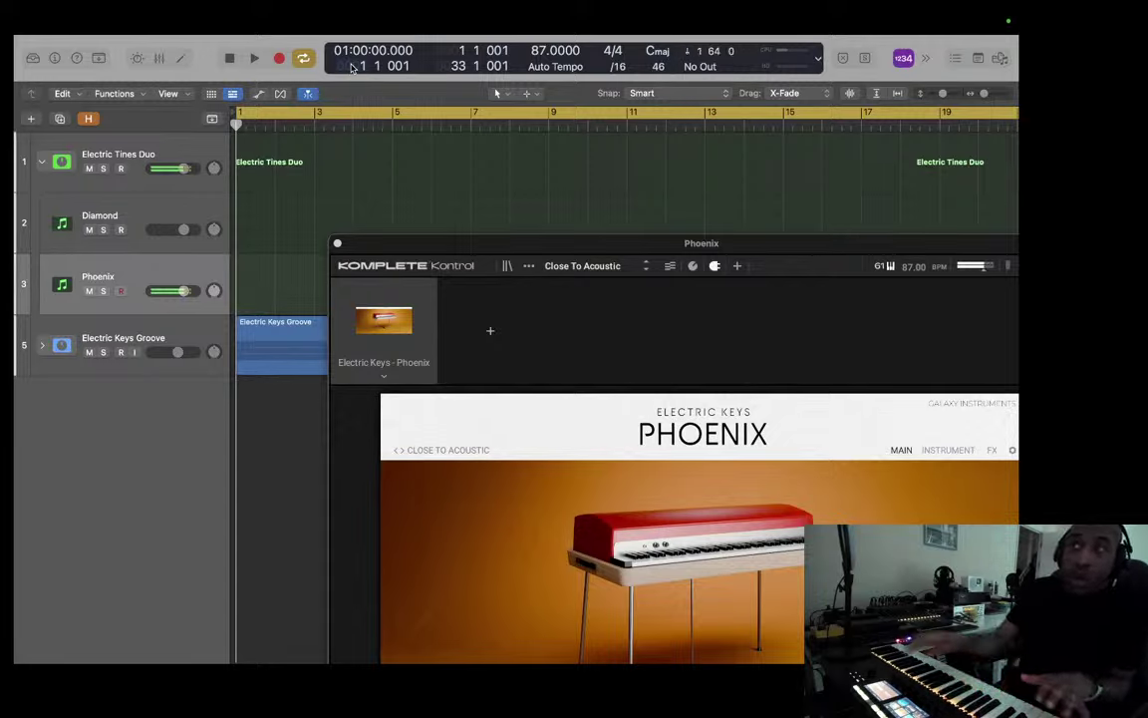
key(Up)
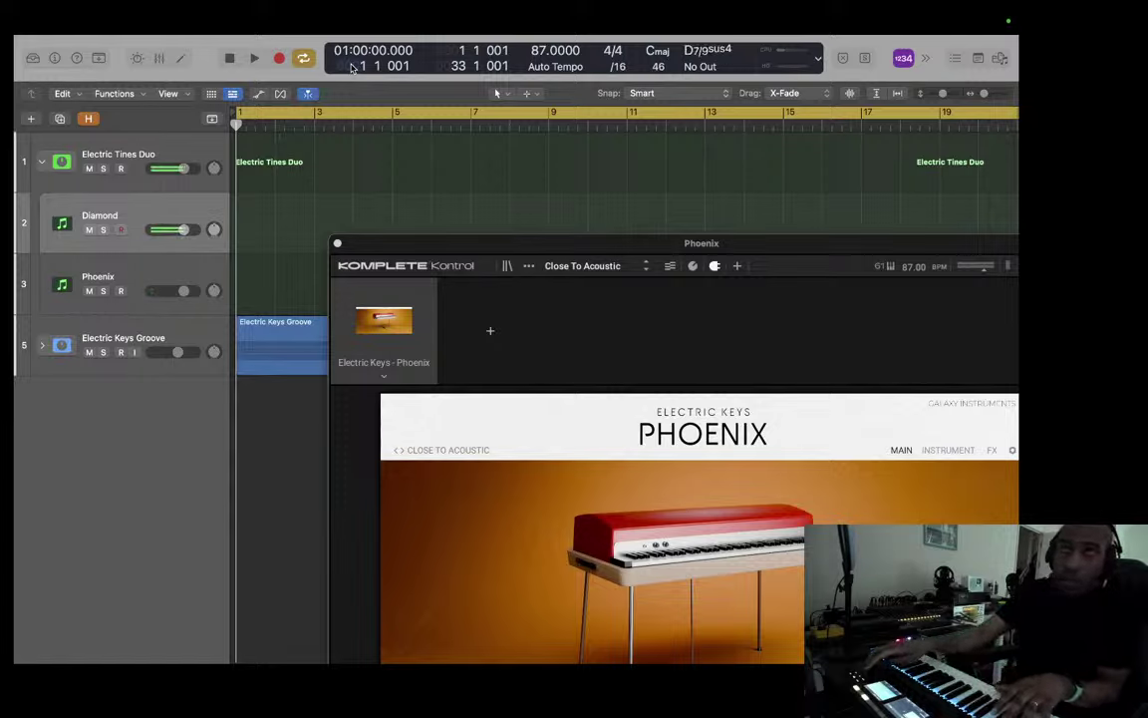
key(Down)
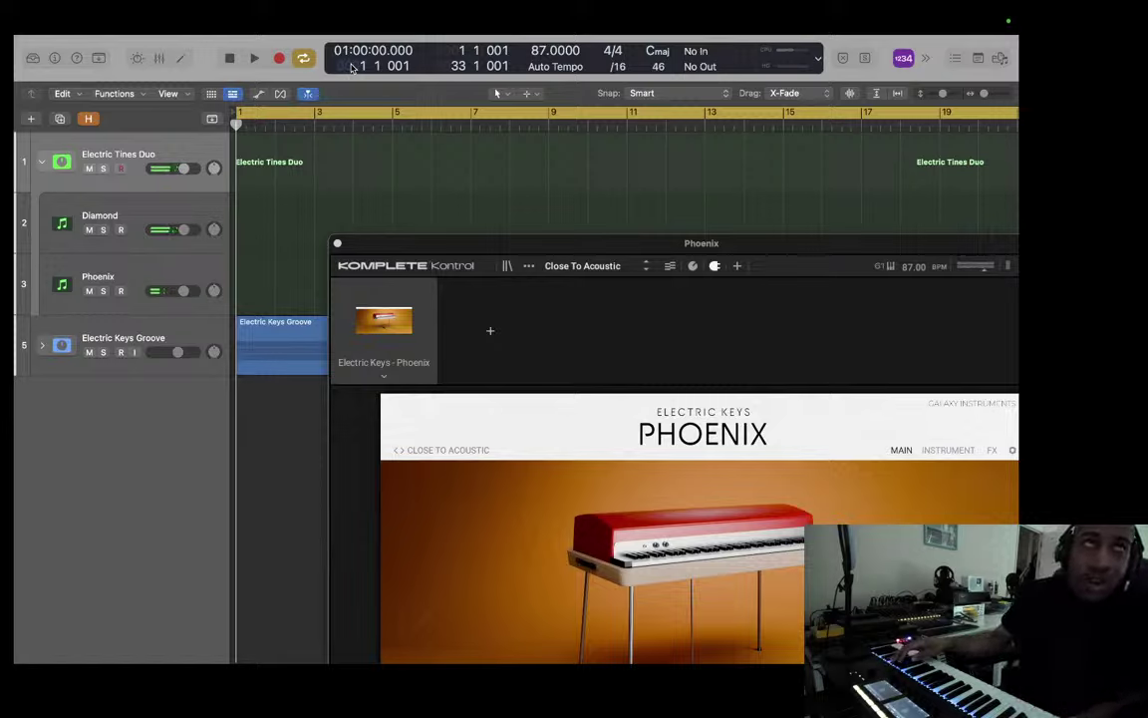
key(Down)
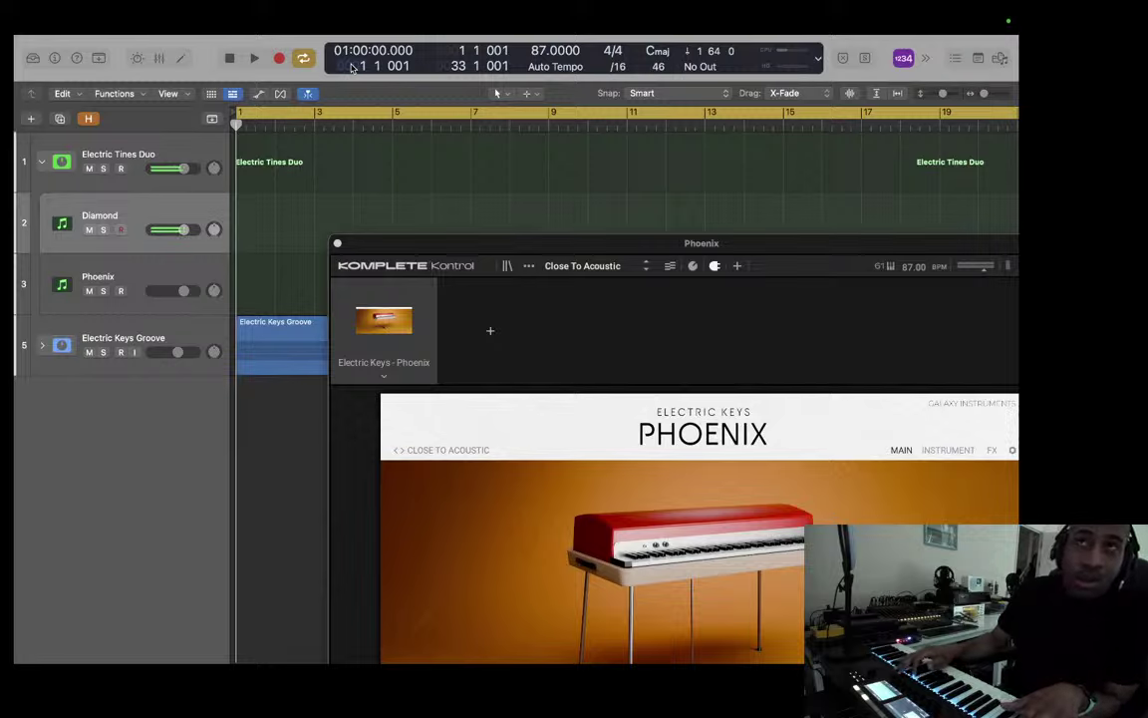
key(Down)
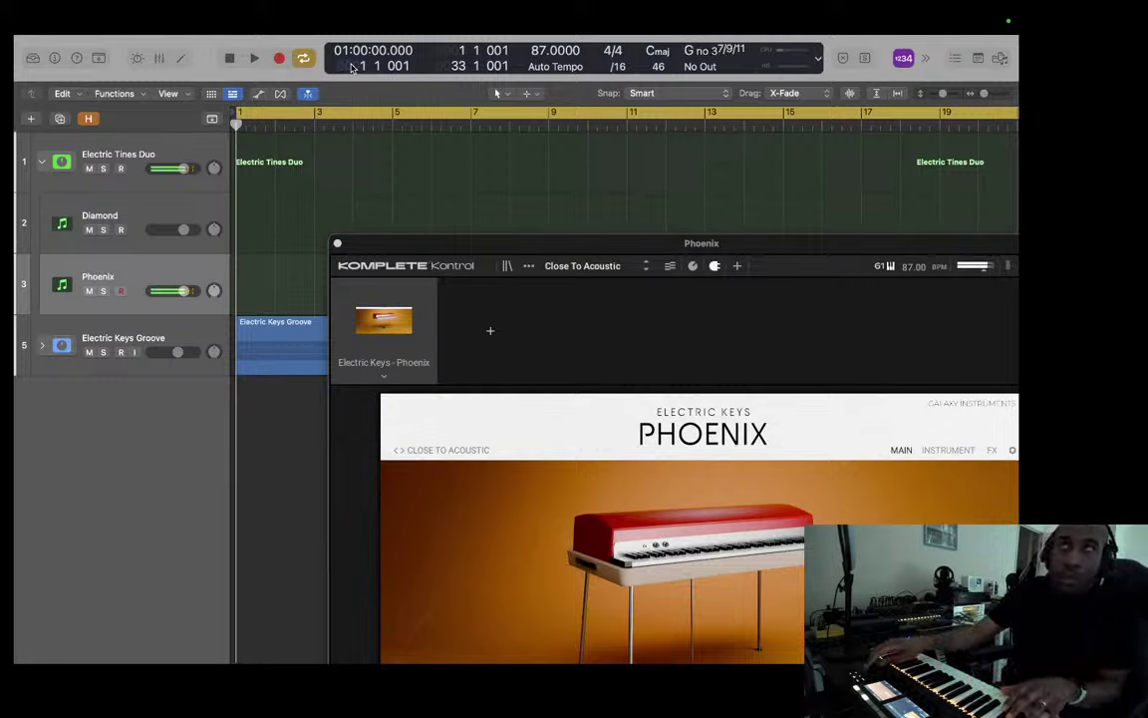
key(Up)
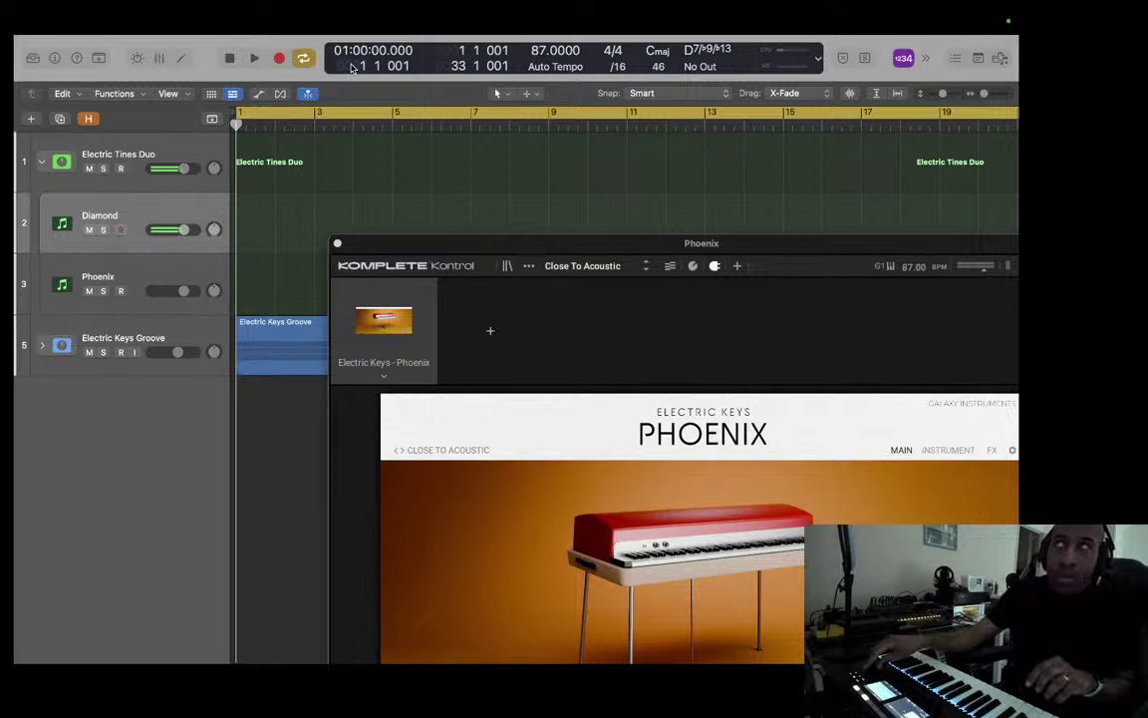
key(Up)
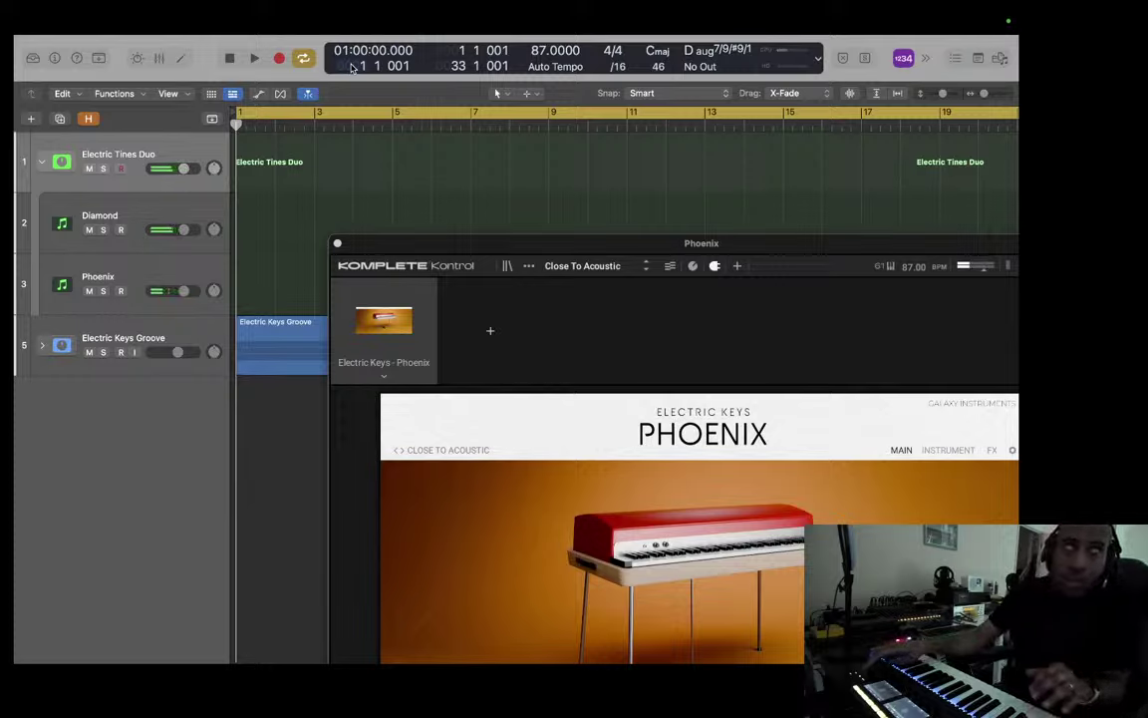
key(Down)
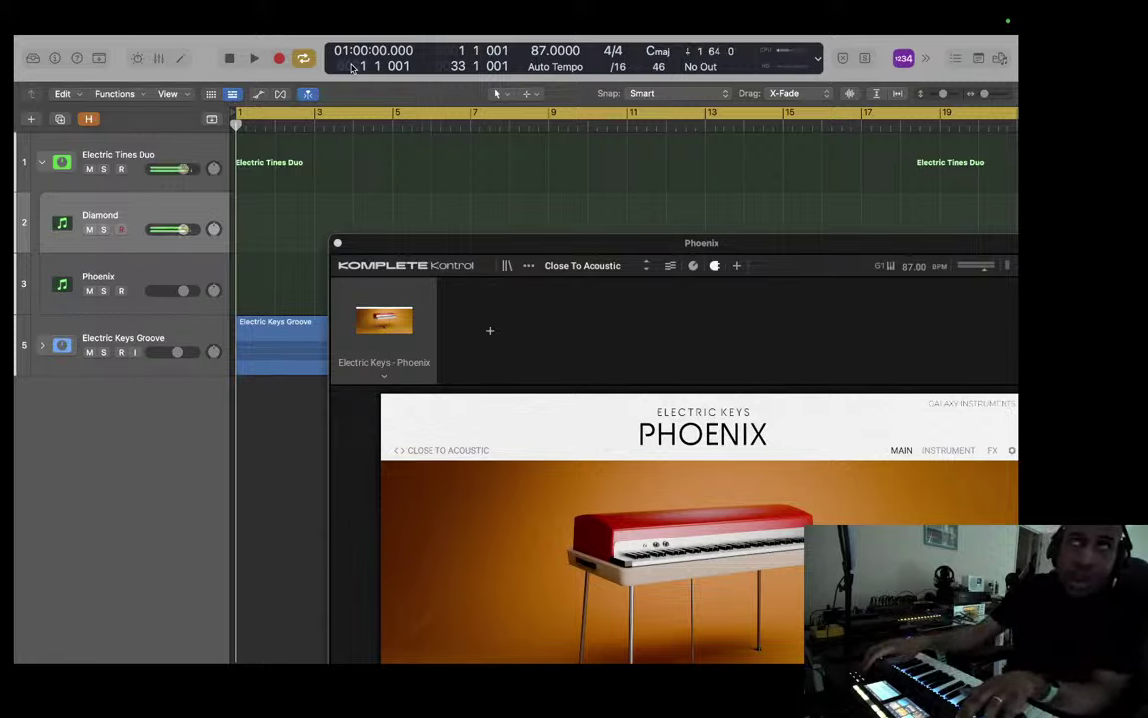
Step: Audition the Cloud Echoes preset on Phoenix and compare it with Diamond by switching between the two tracks
key(Down)
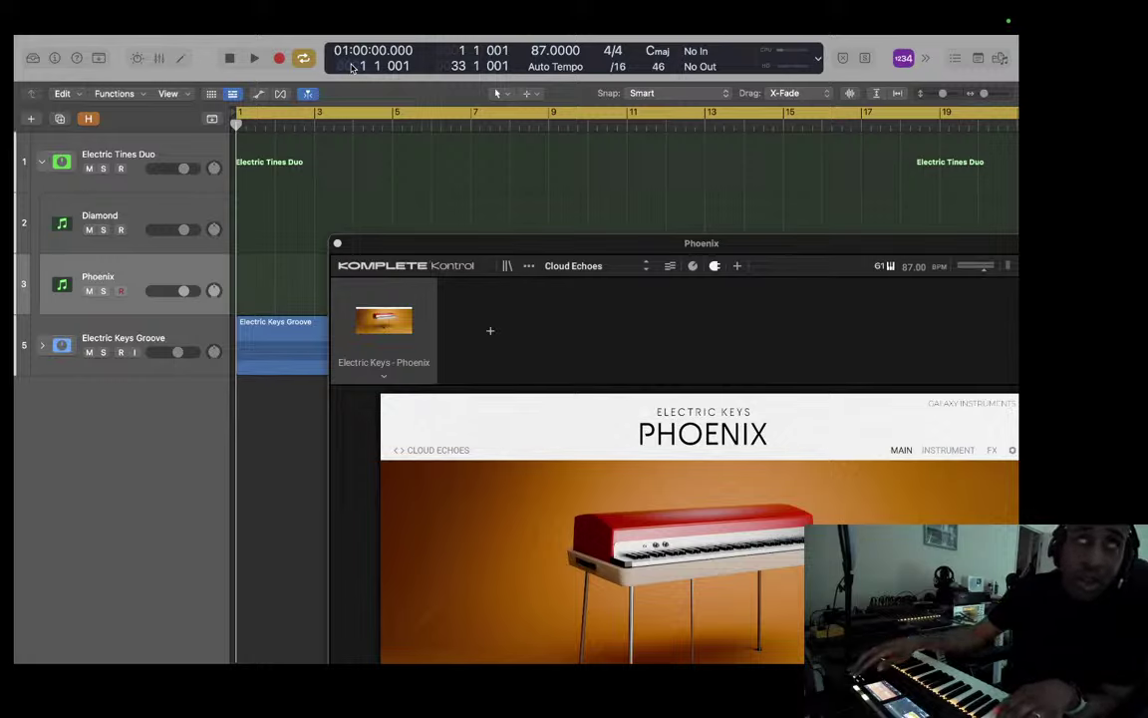
key(Up)
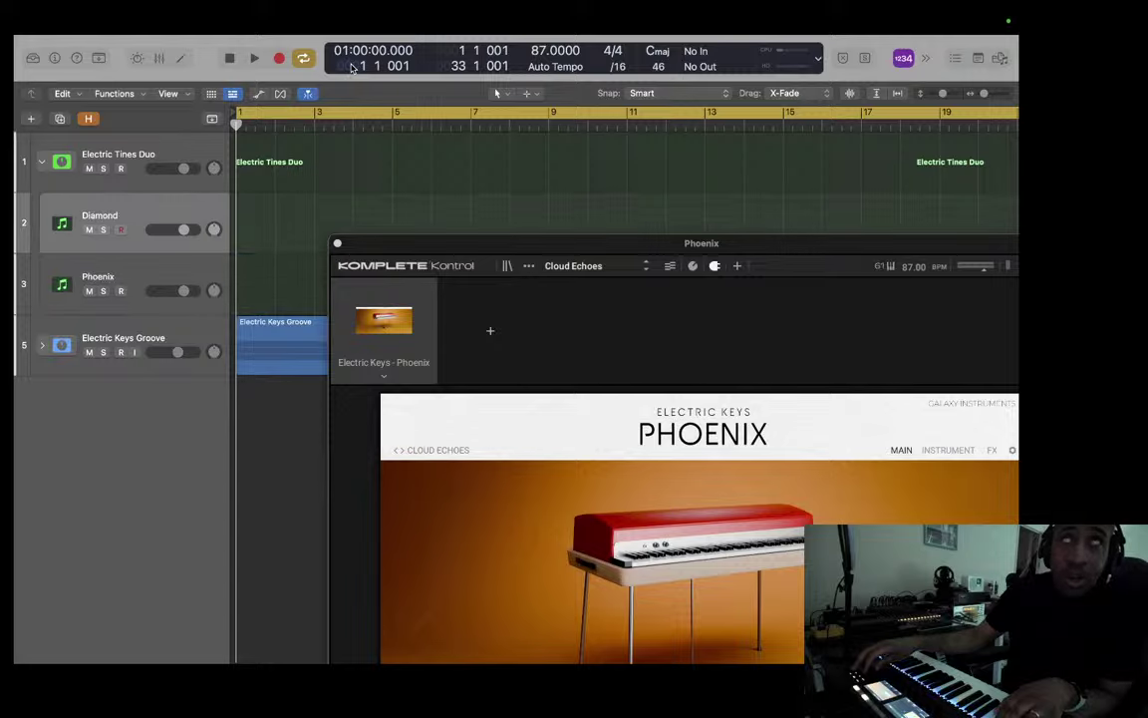
key(Down)
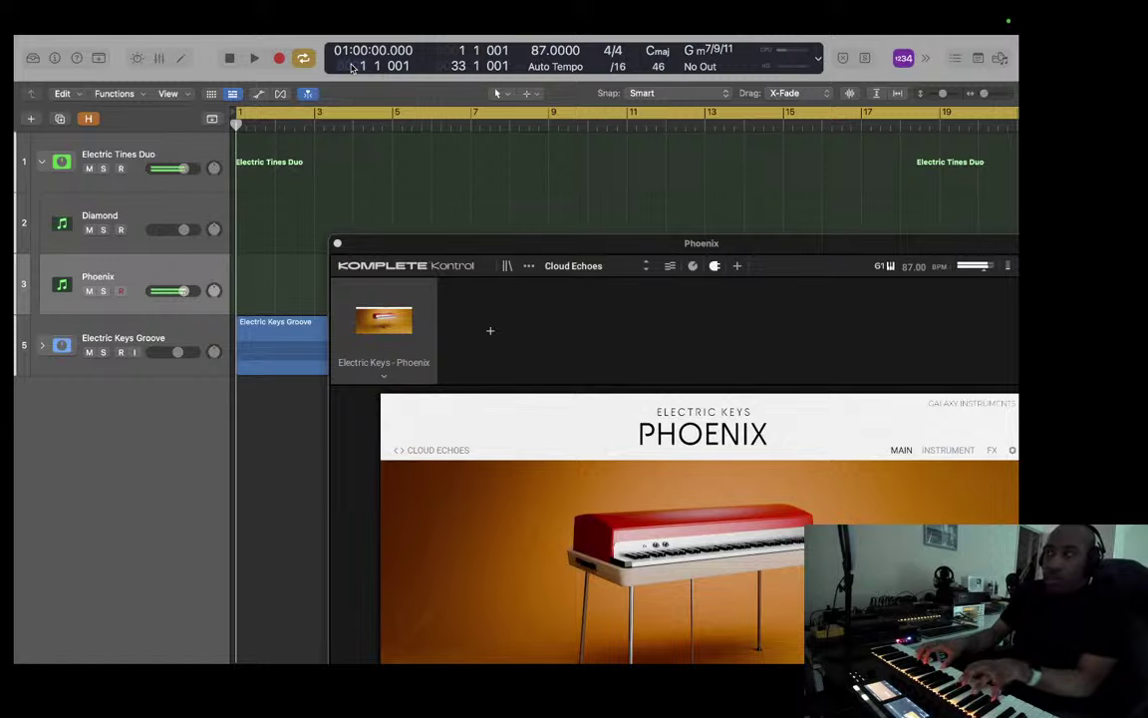
key(Up)
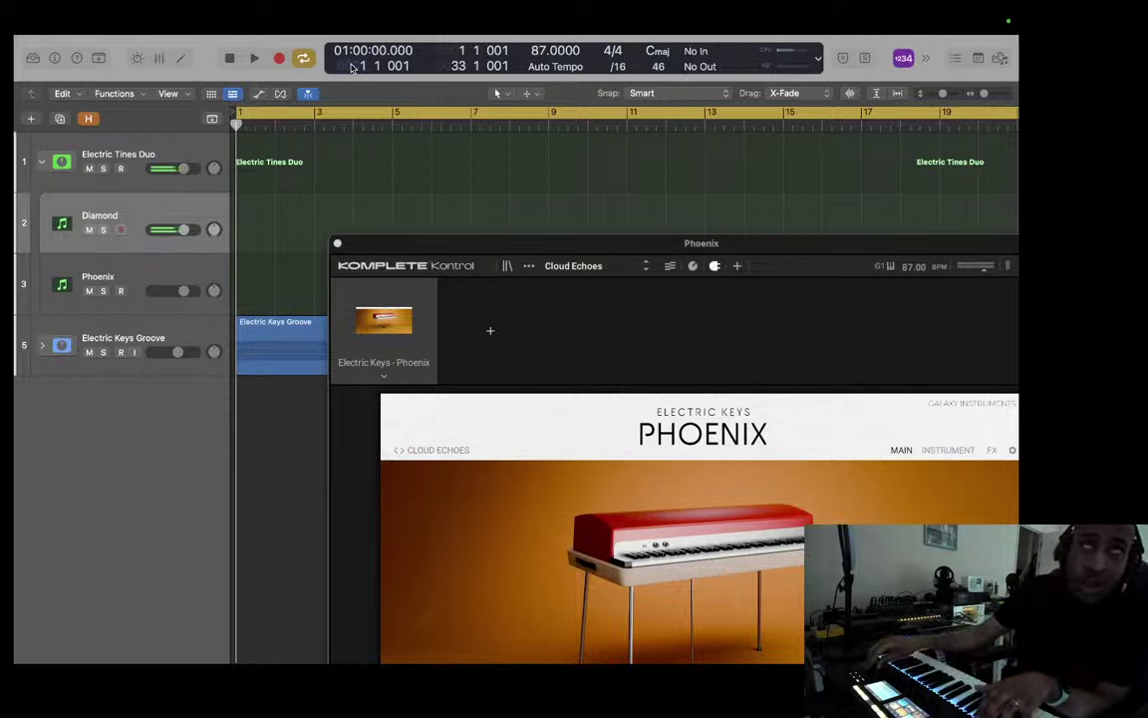
Step: Audition the Combo 30 Tremolo preset on Phoenix and compare it with Diamond and the layered Electric Tines Duo stack, finishing on Diamond
key(Up)
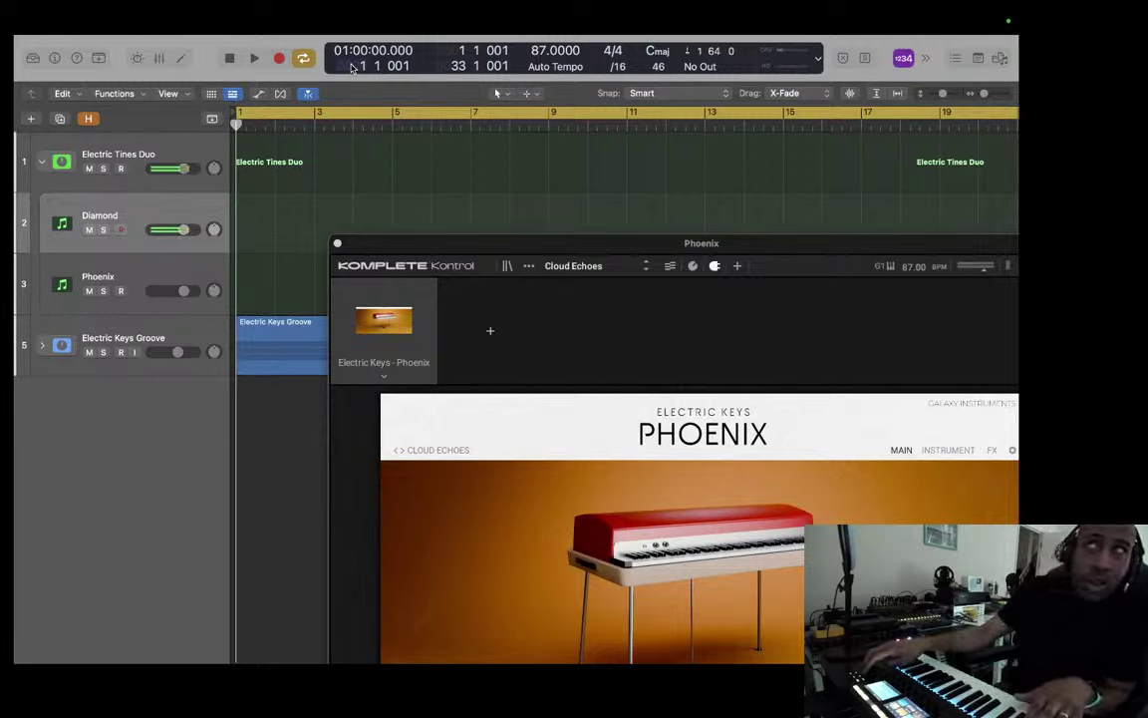
key(Down)
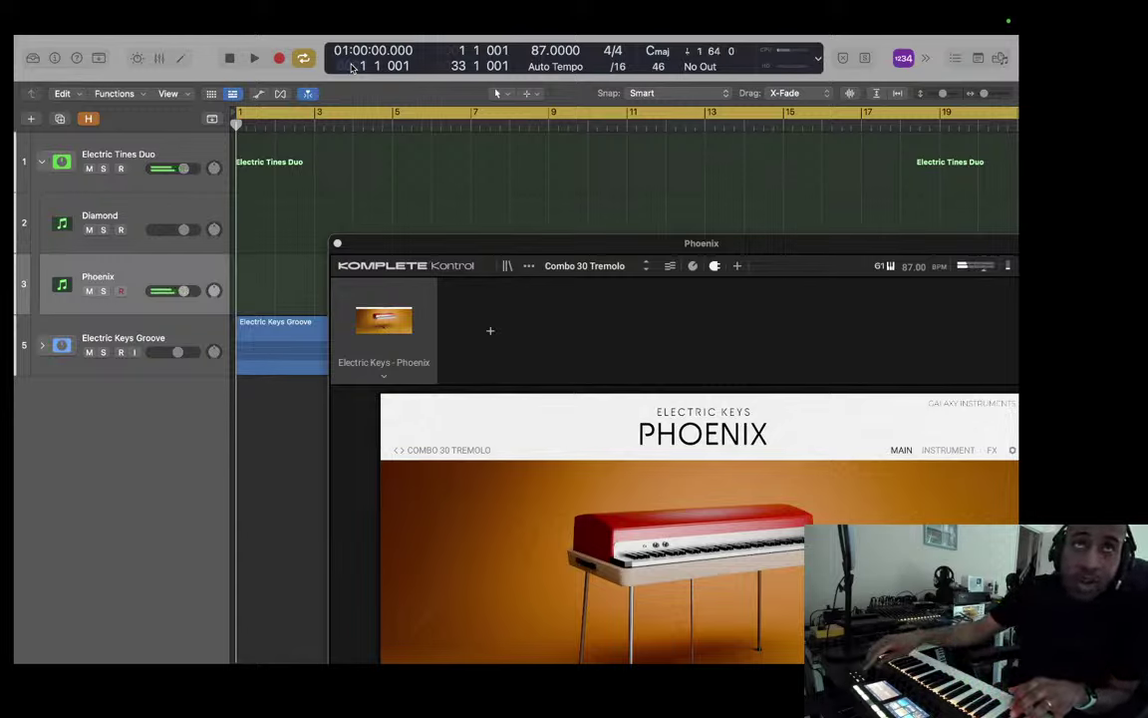
key(Up)
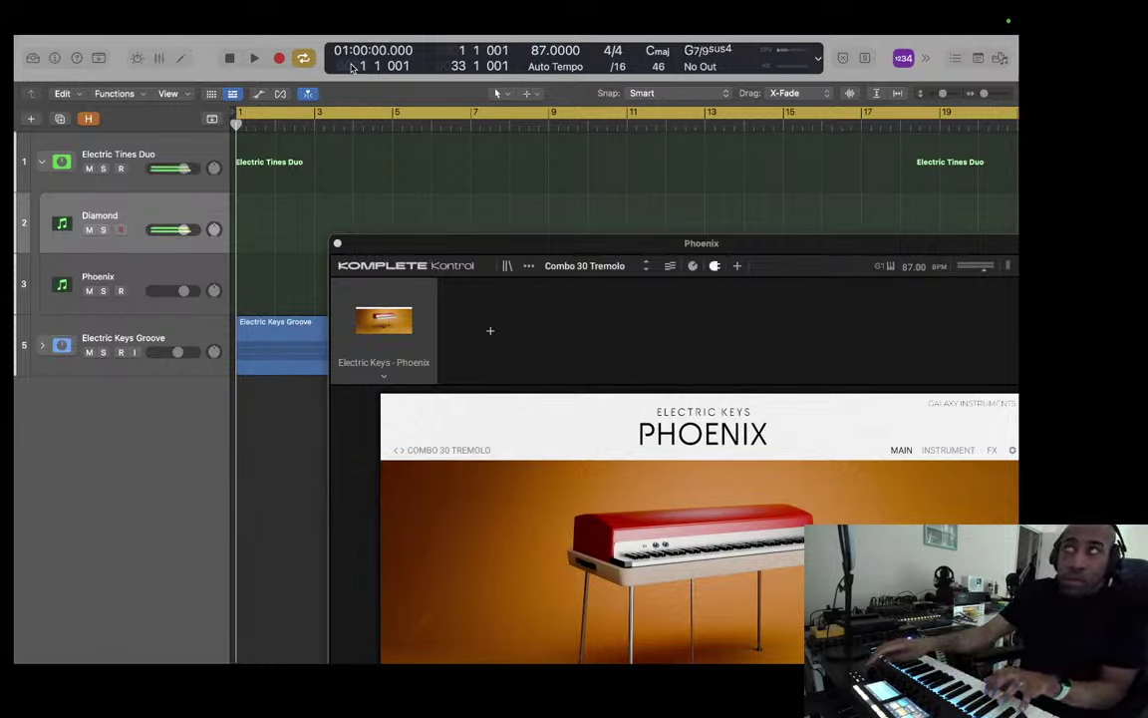
key(Down)
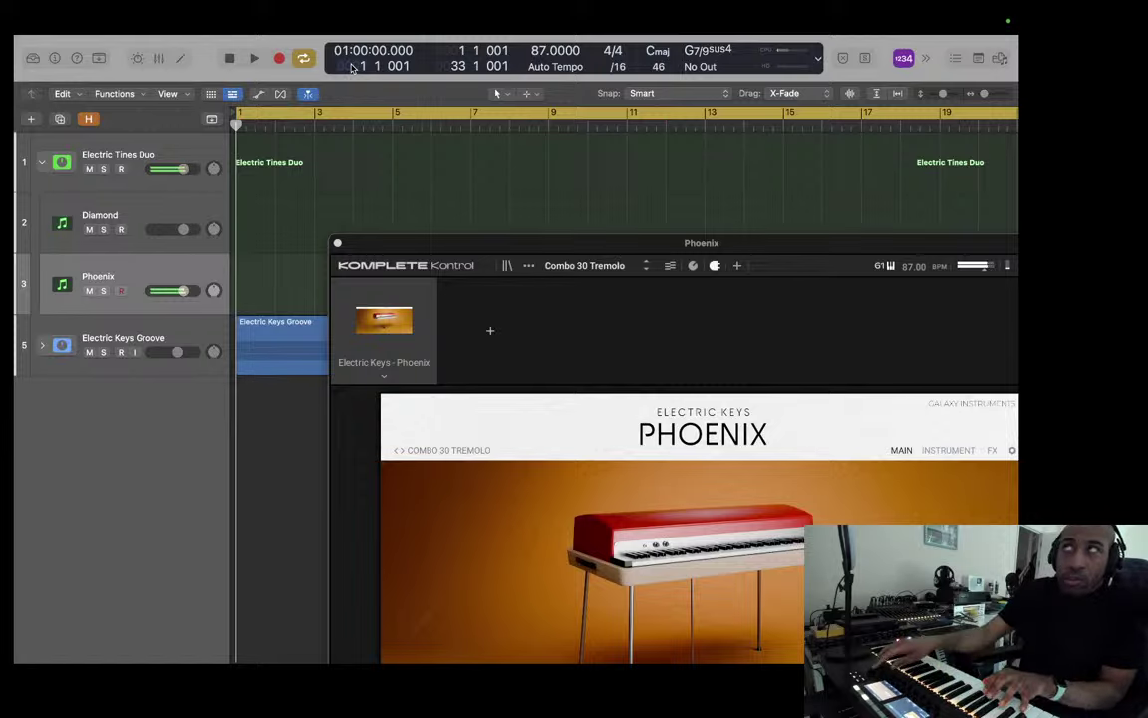
key(Up)
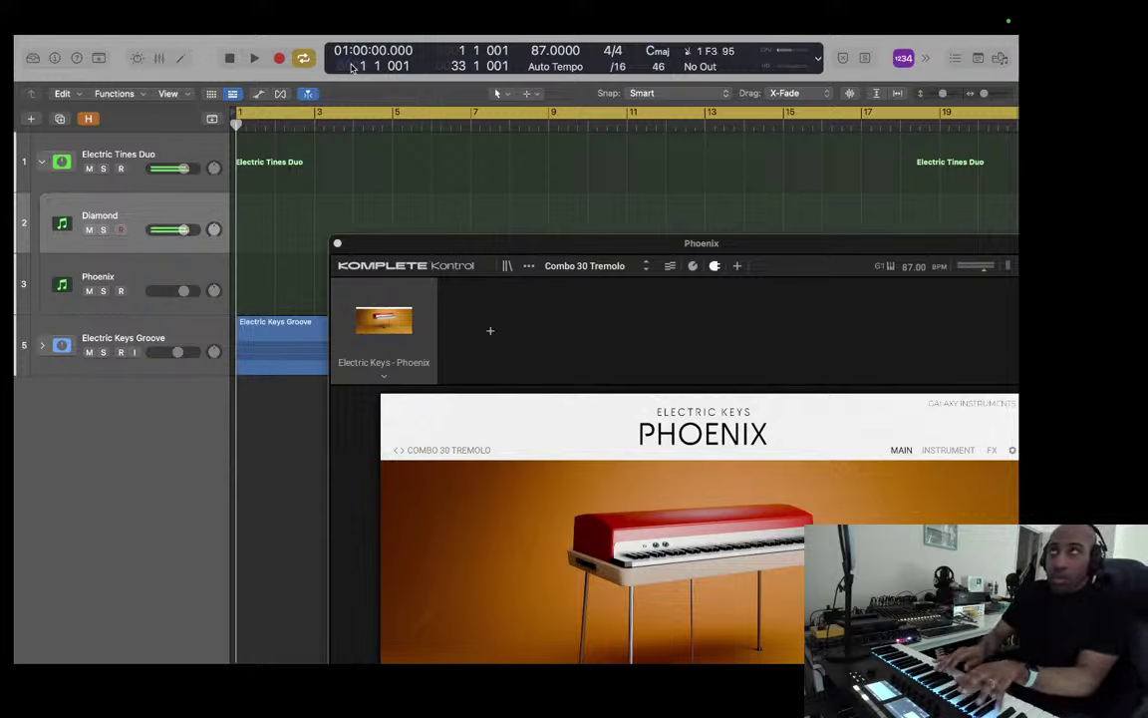
key(Down)
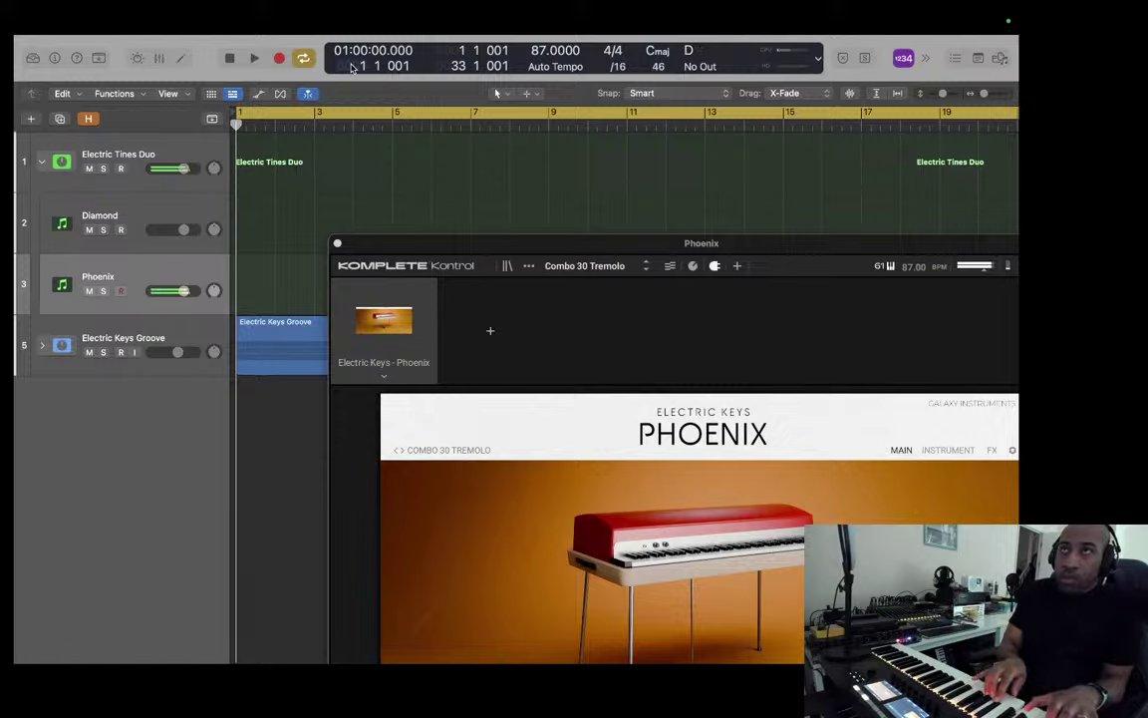
key(Up)
key(Up)
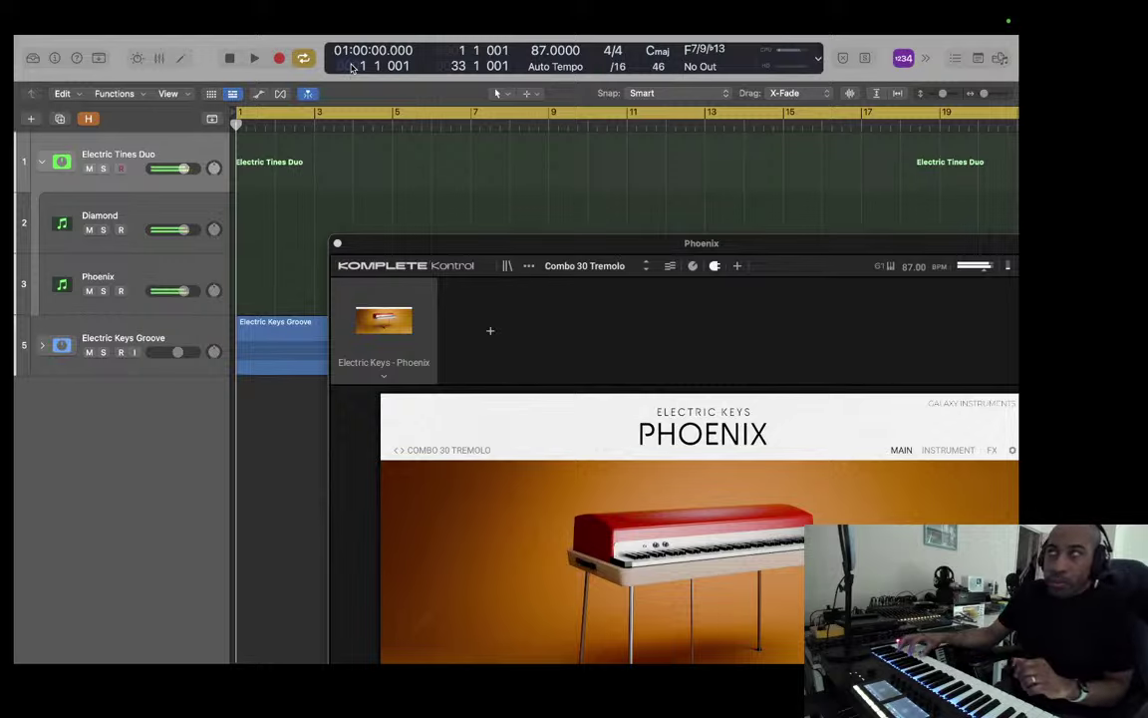
key(Down)
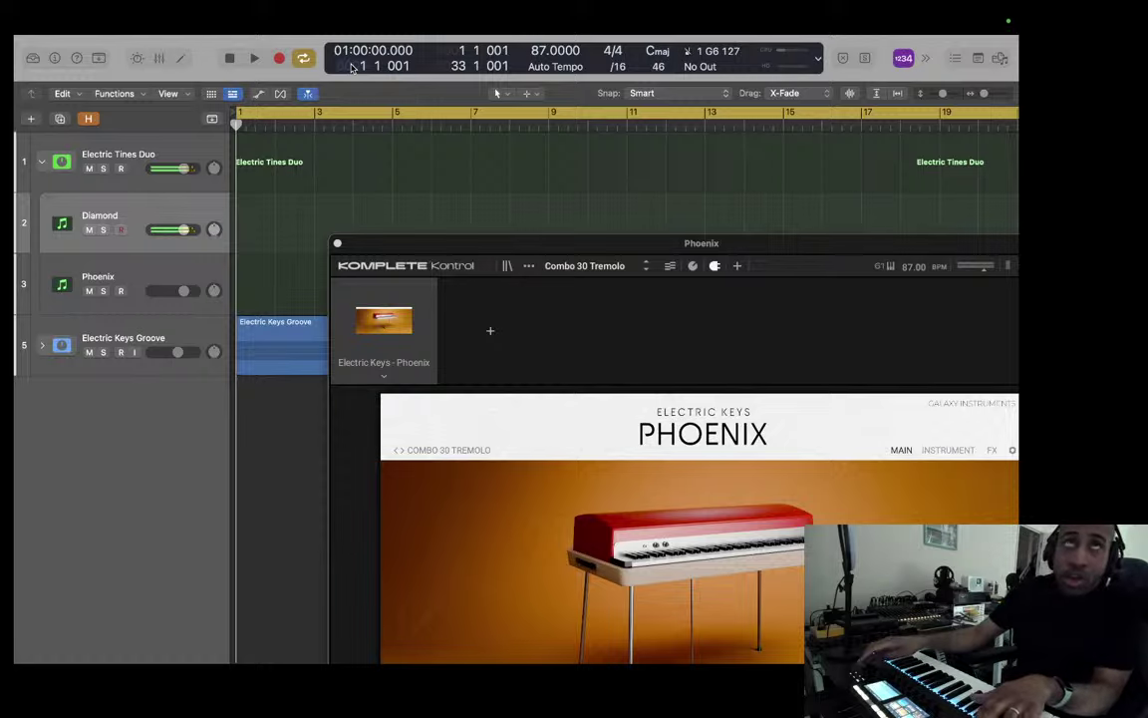
Step: Audition the Crunched Leslie preset on Phoenix and alternate repeatedly with Diamond to compare them, finishing on the Diamond track
key(Down)
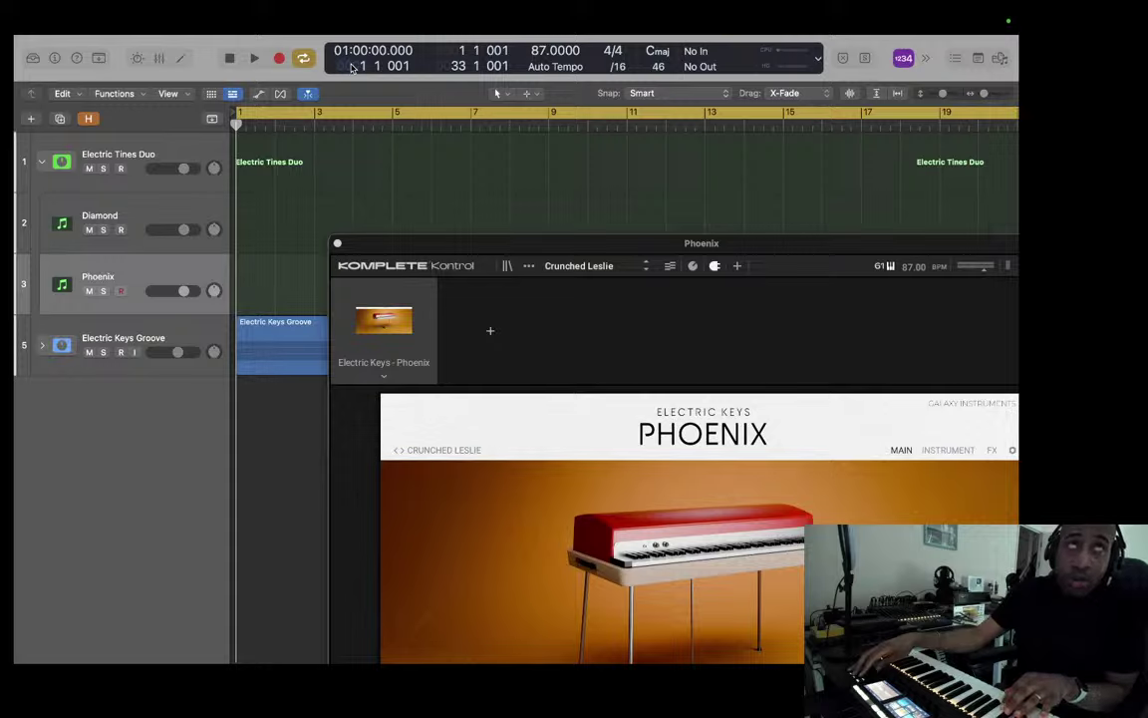
key(Up)
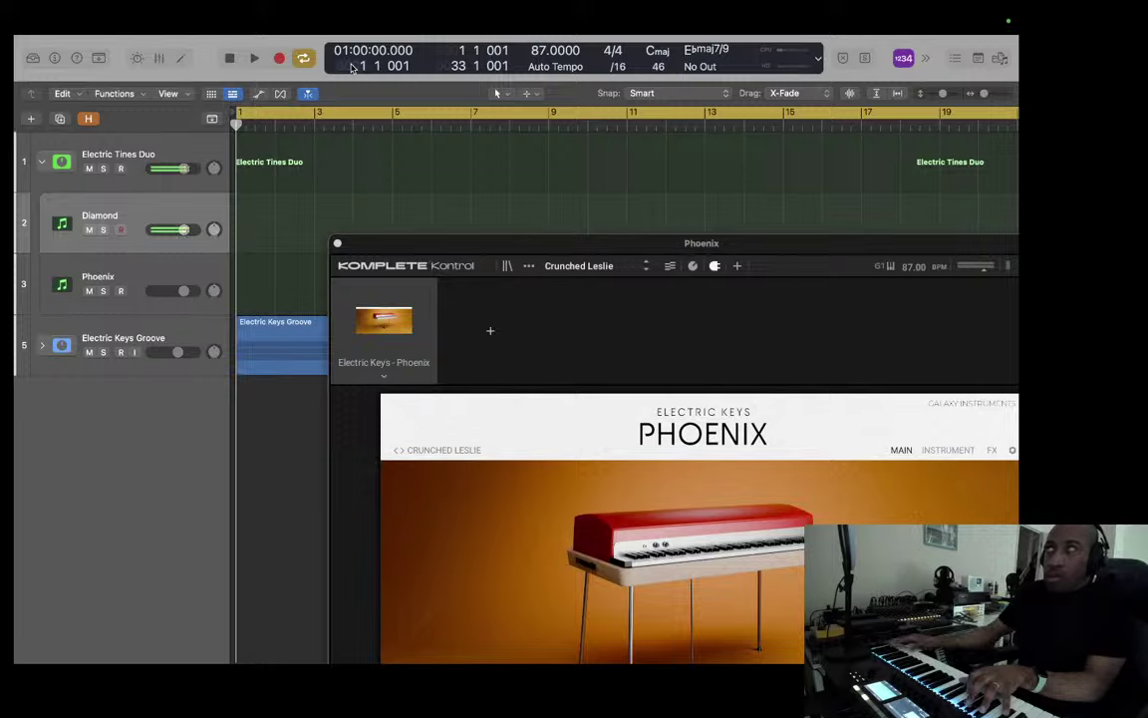
key(Down)
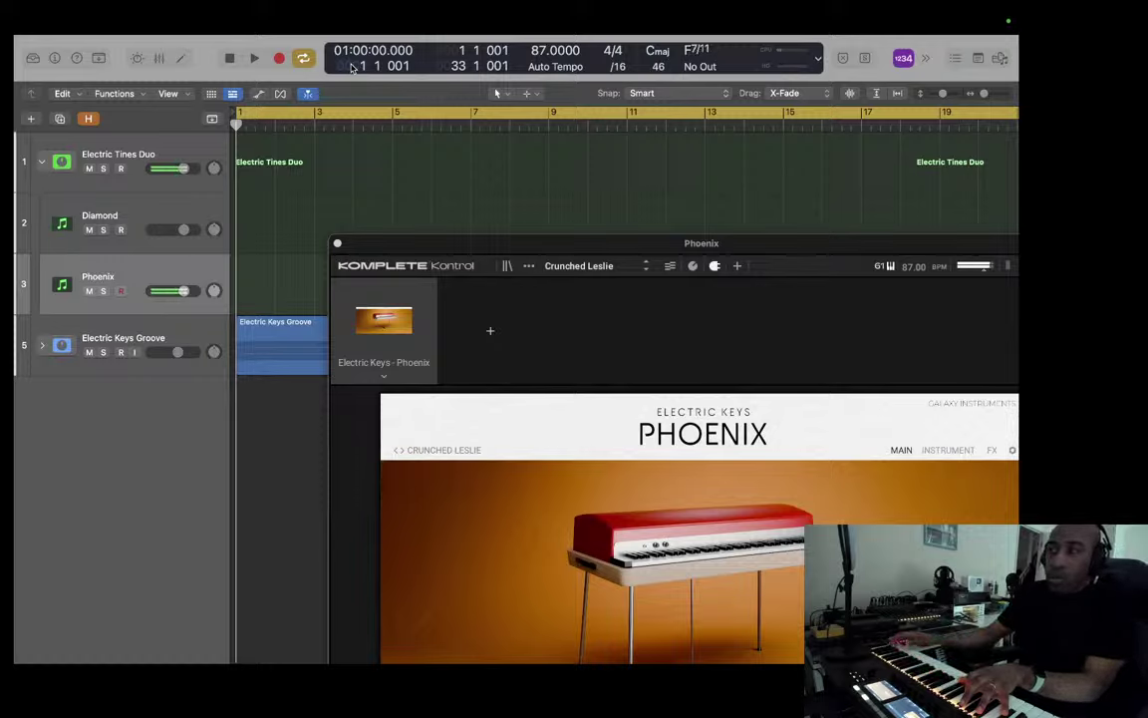
key(Up)
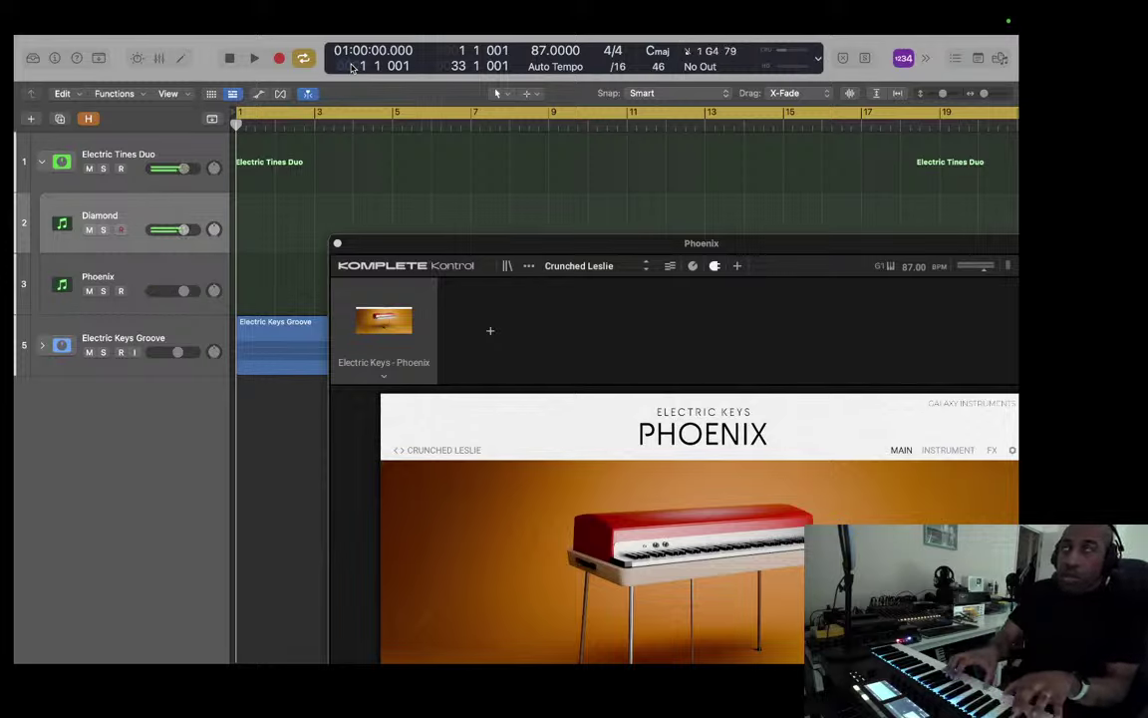
key(Down)
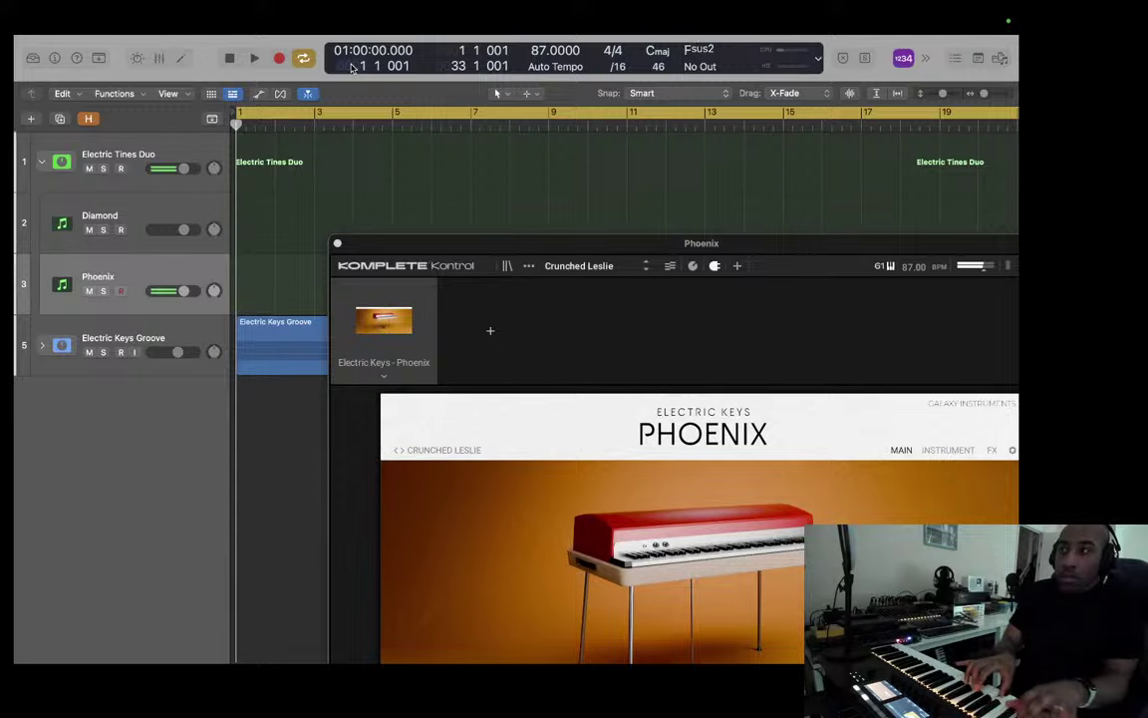
key(Up)
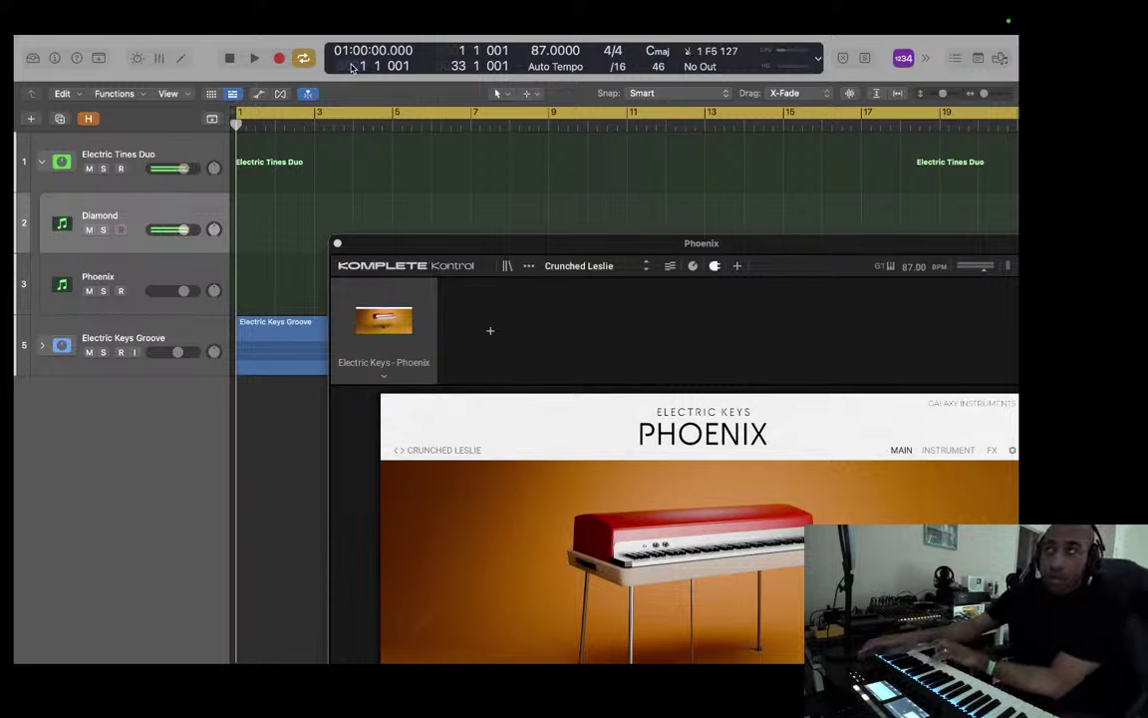
key(Down)
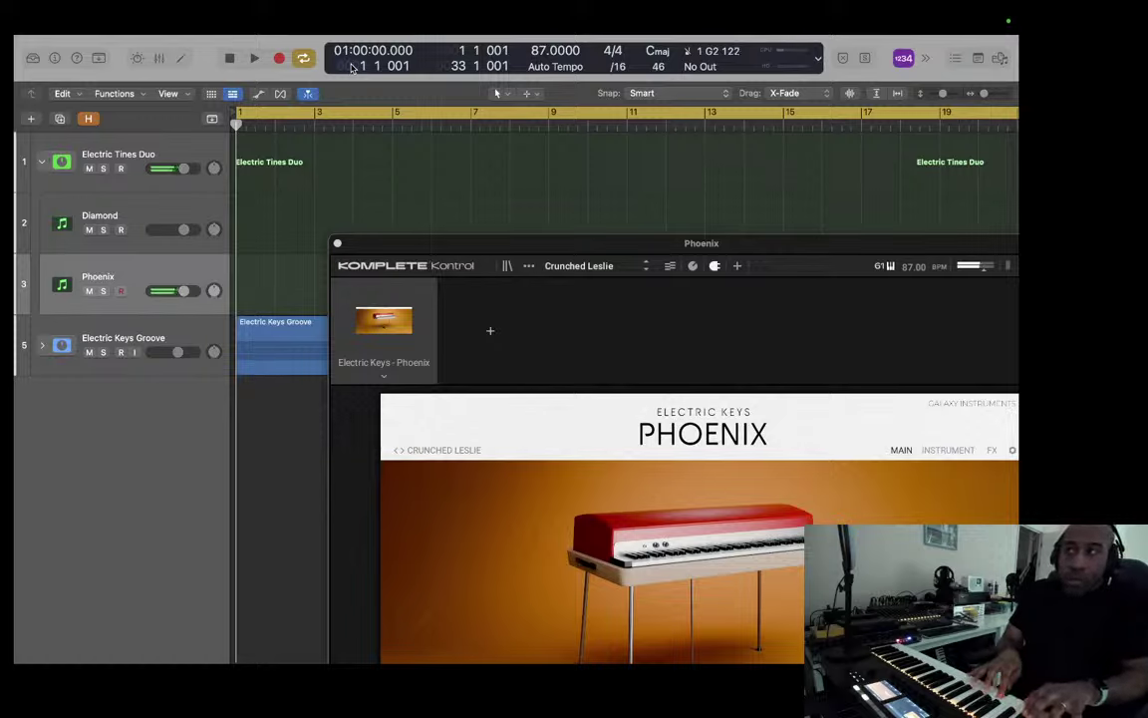
key(Up)
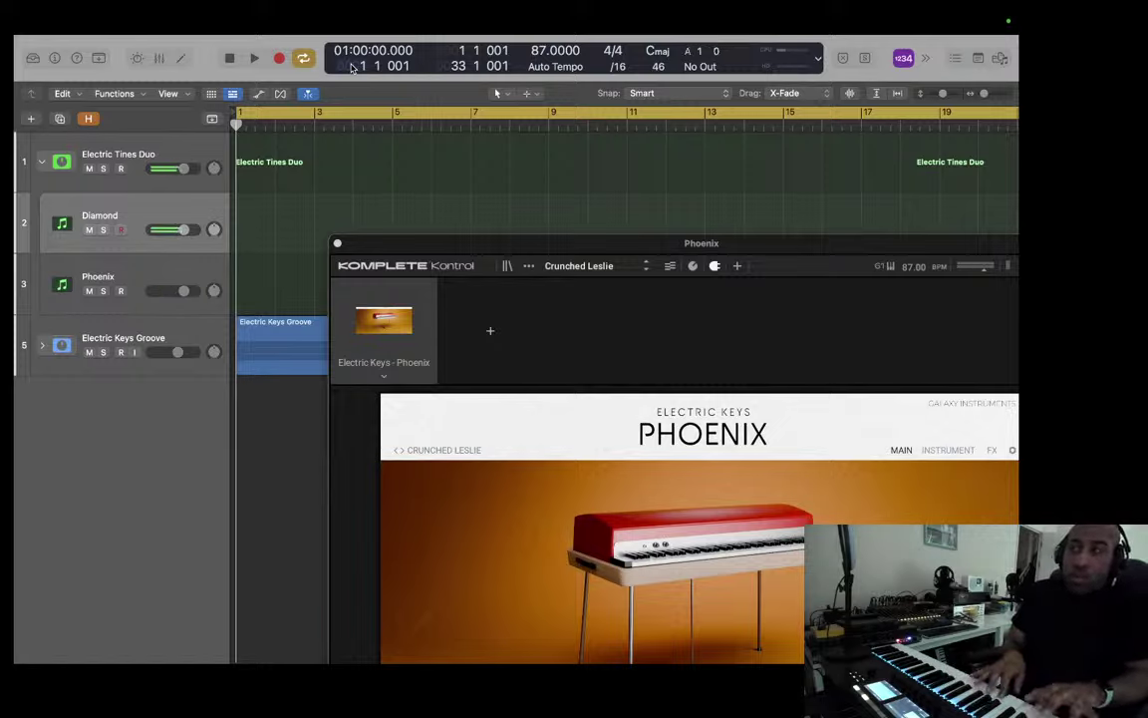
key(Up)
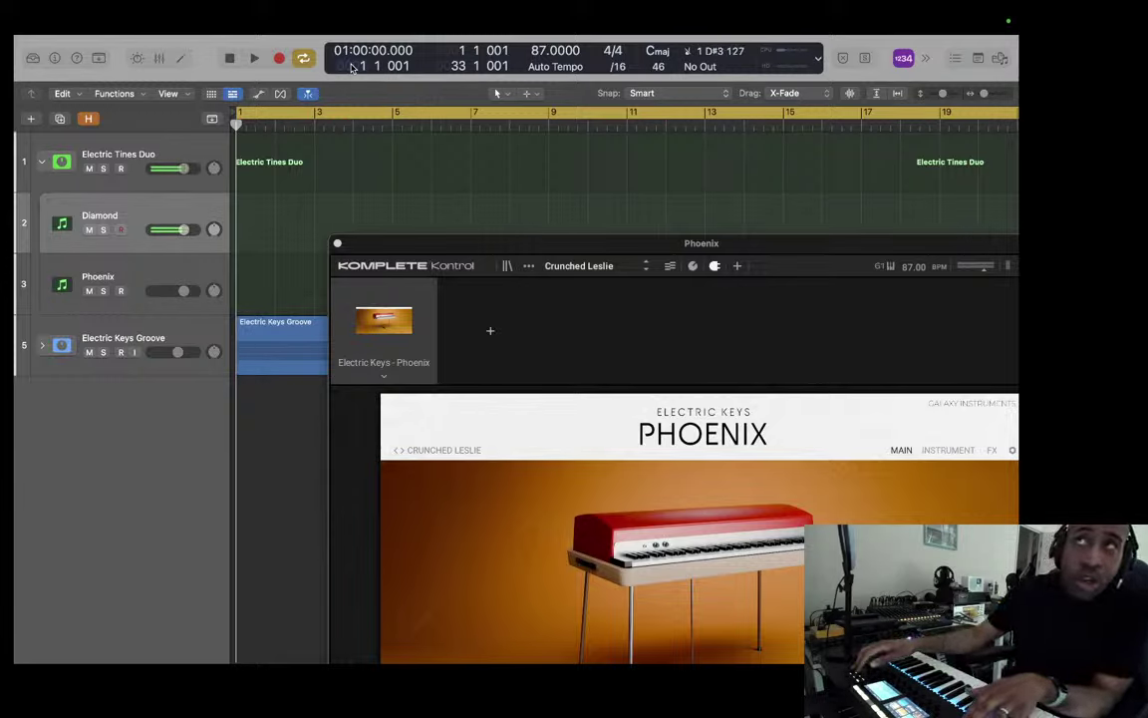
Step: Audition the Dancing Mechanics preset on Phoenix against Diamond and the layered Electric Tines Duo stack, then return to Diamond
key(Down)
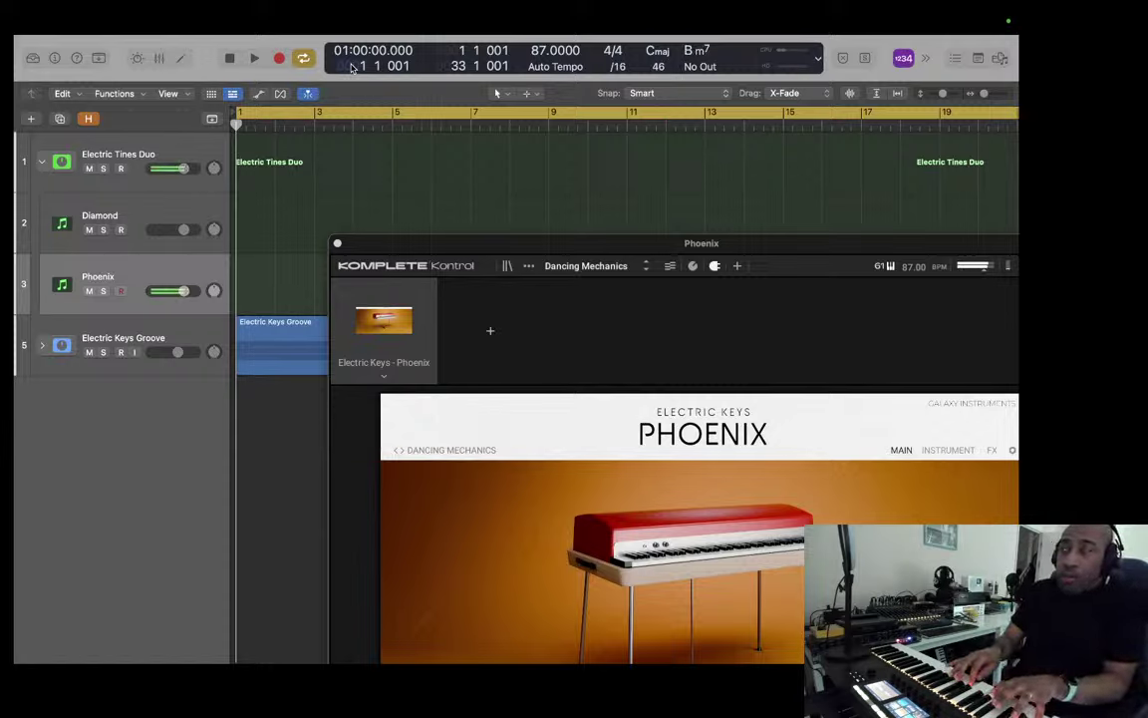
key(Up)
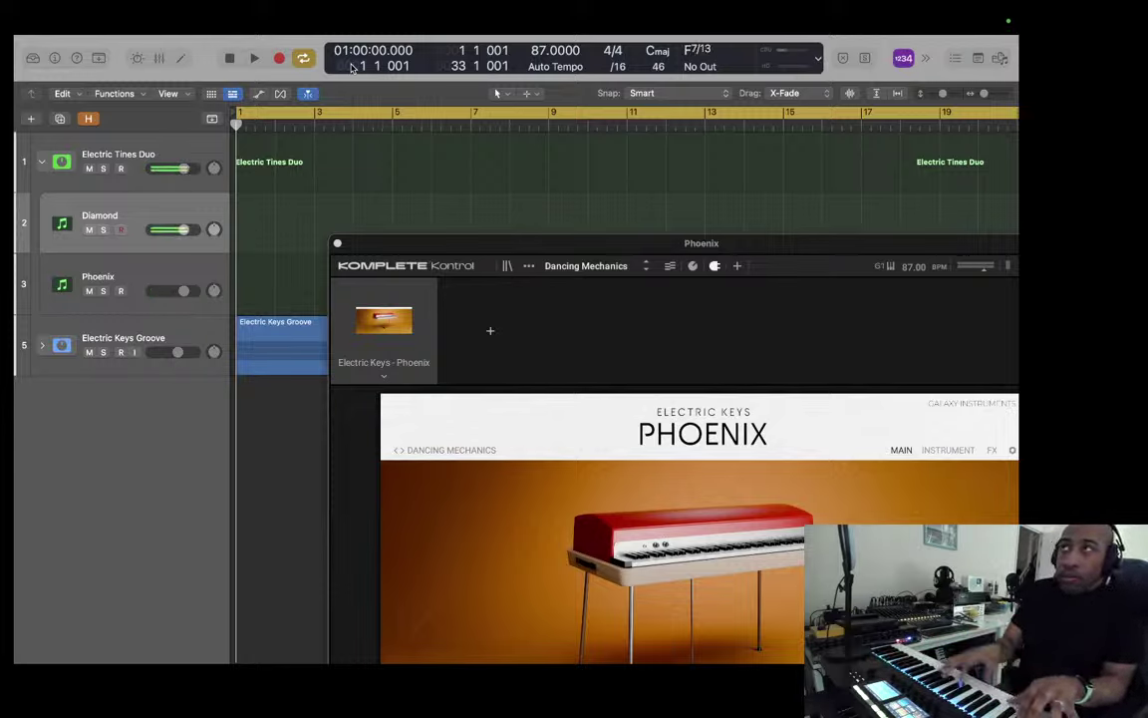
key(Up)
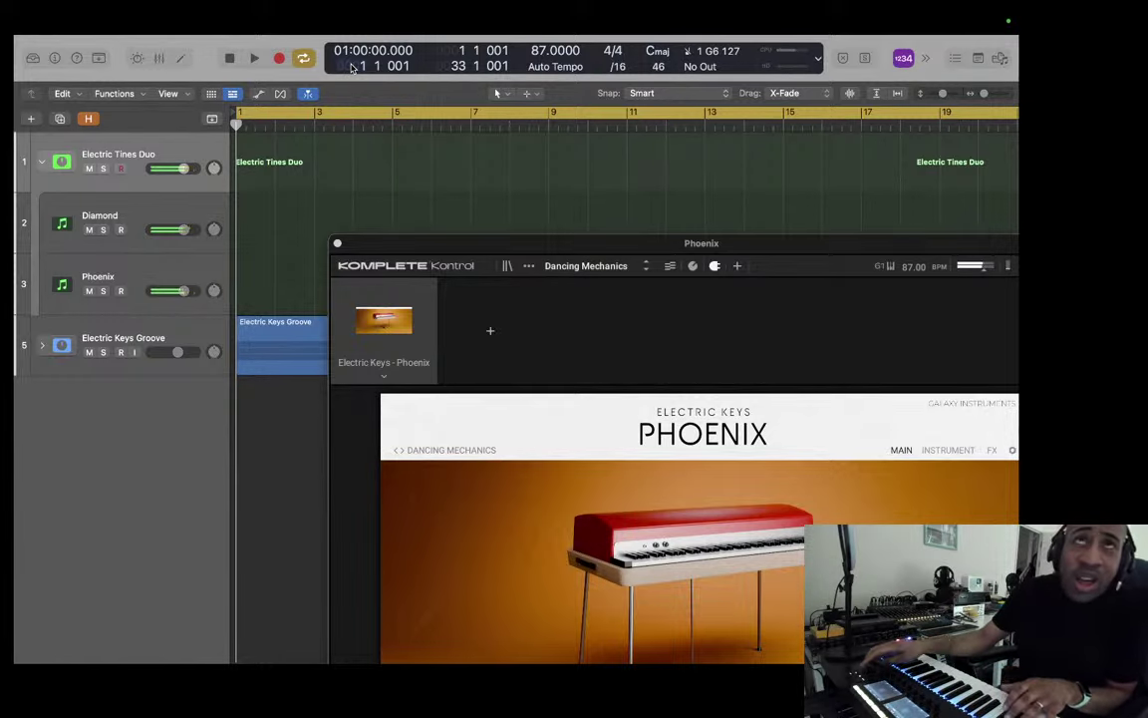
key(Down)
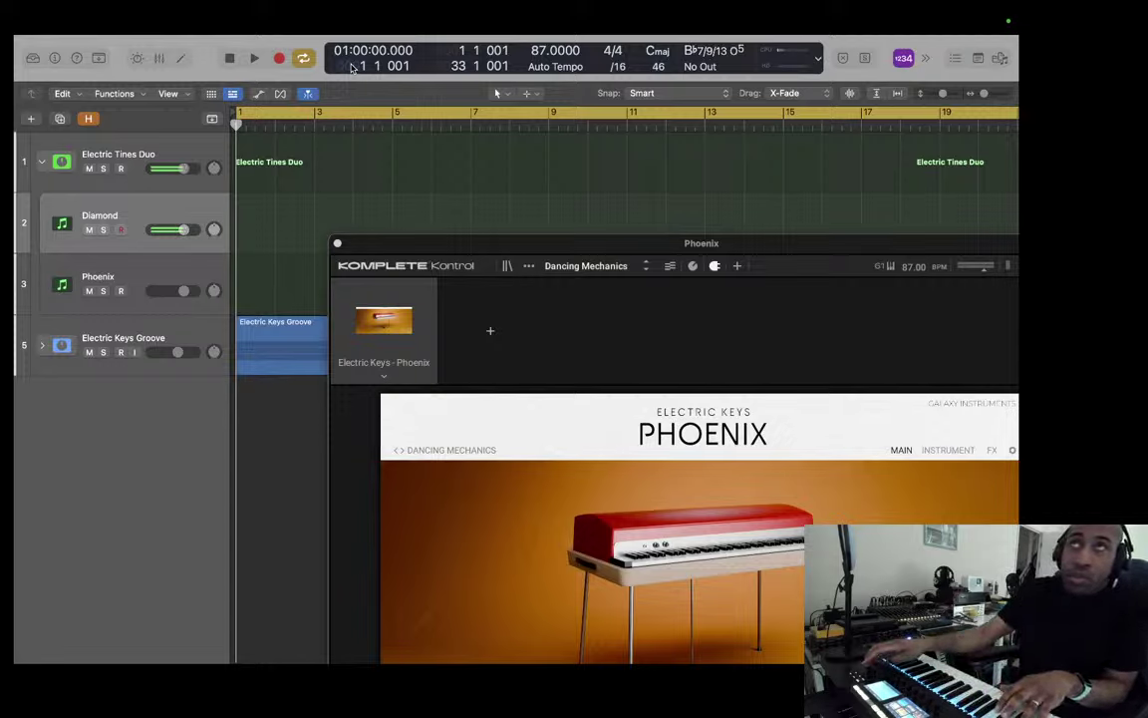
Step: Audition the Dimension Chorus preset on Phoenix and compare it with the Electric Tines Duo stack and Diamond, finishing on Diamond
key(Down)
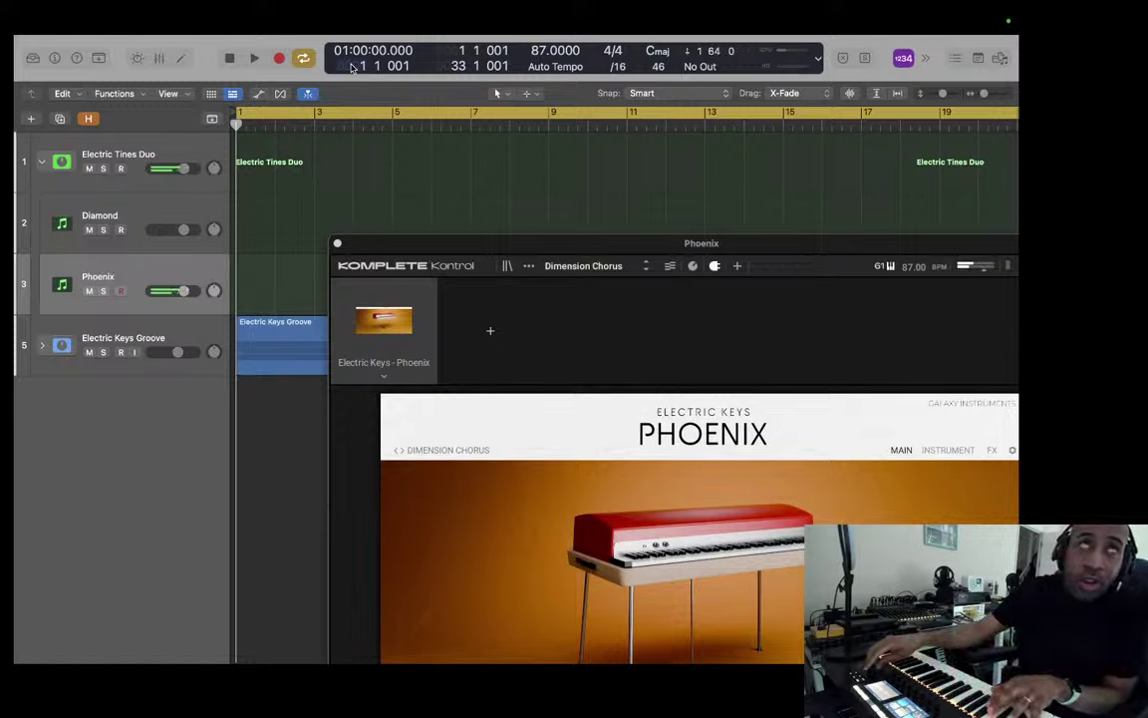
key(Up)
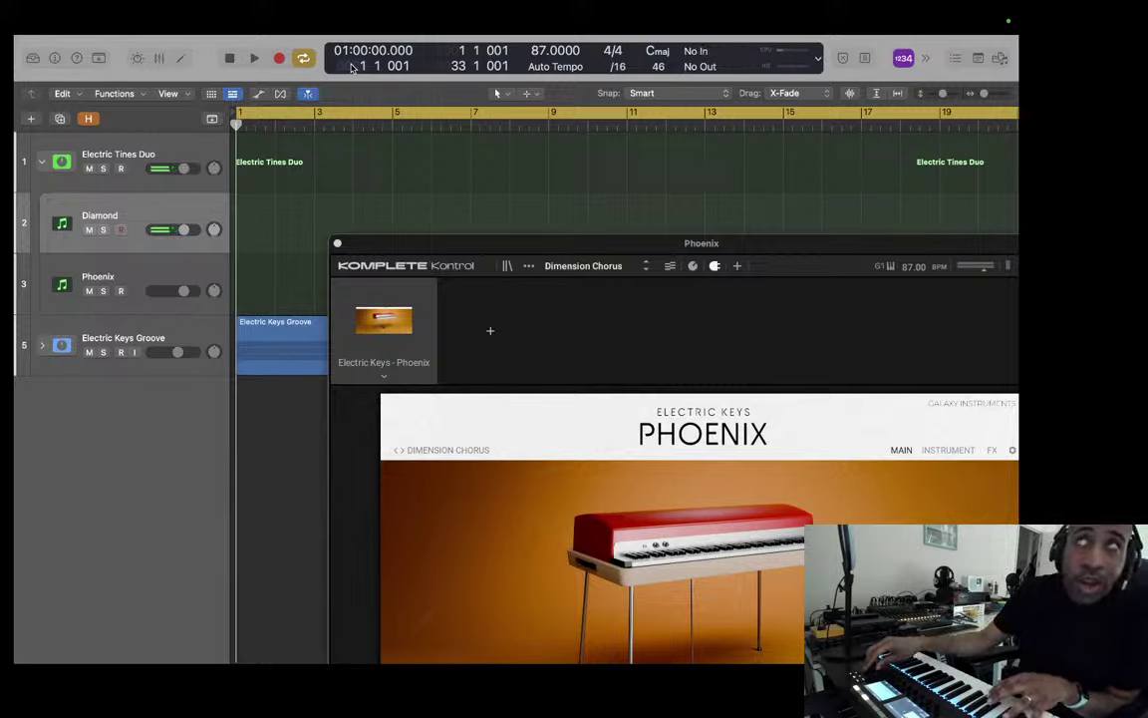
key(Up)
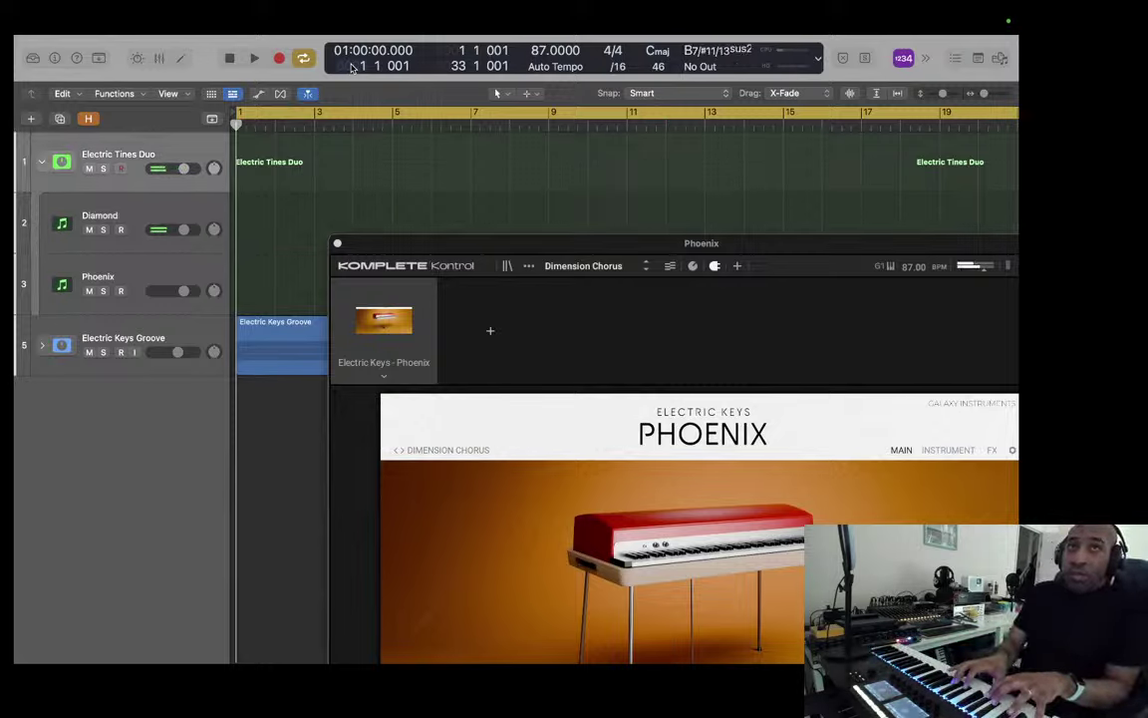
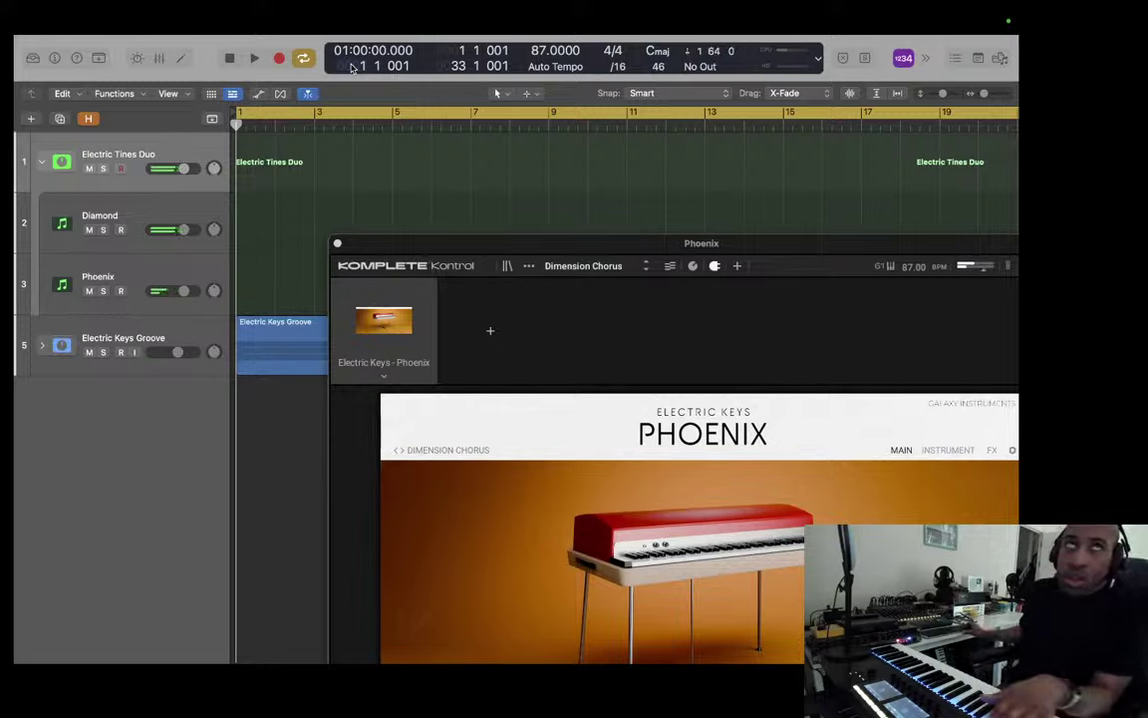
key(Down)
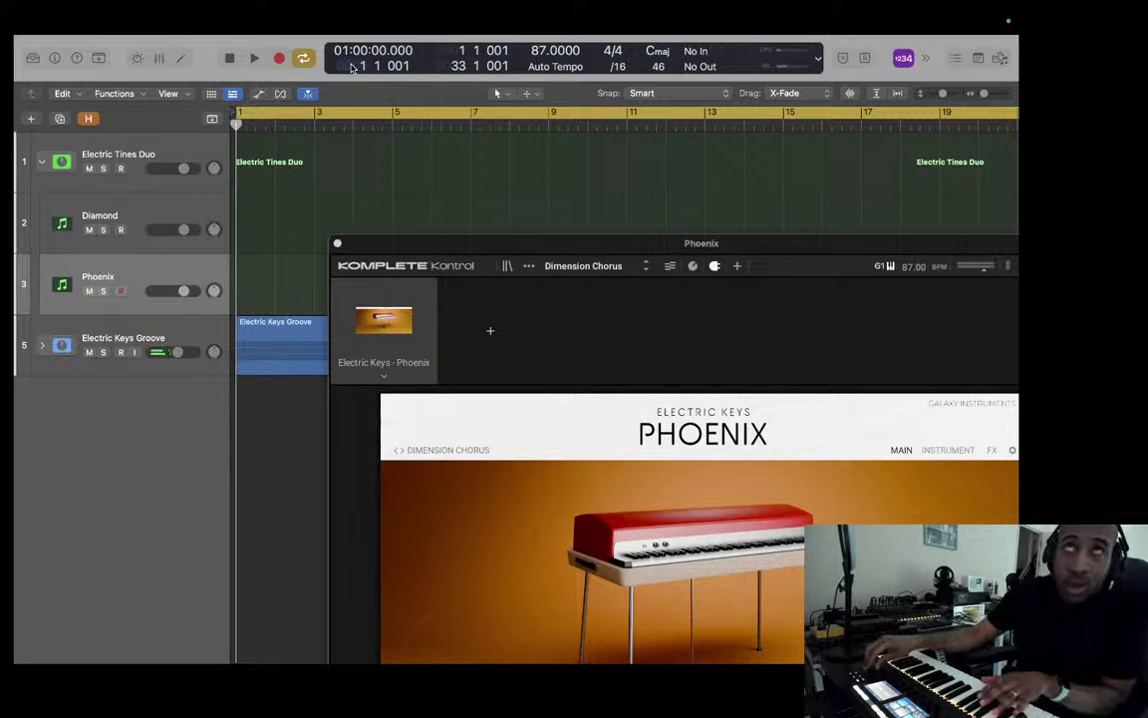
key(Up)
key(Up)
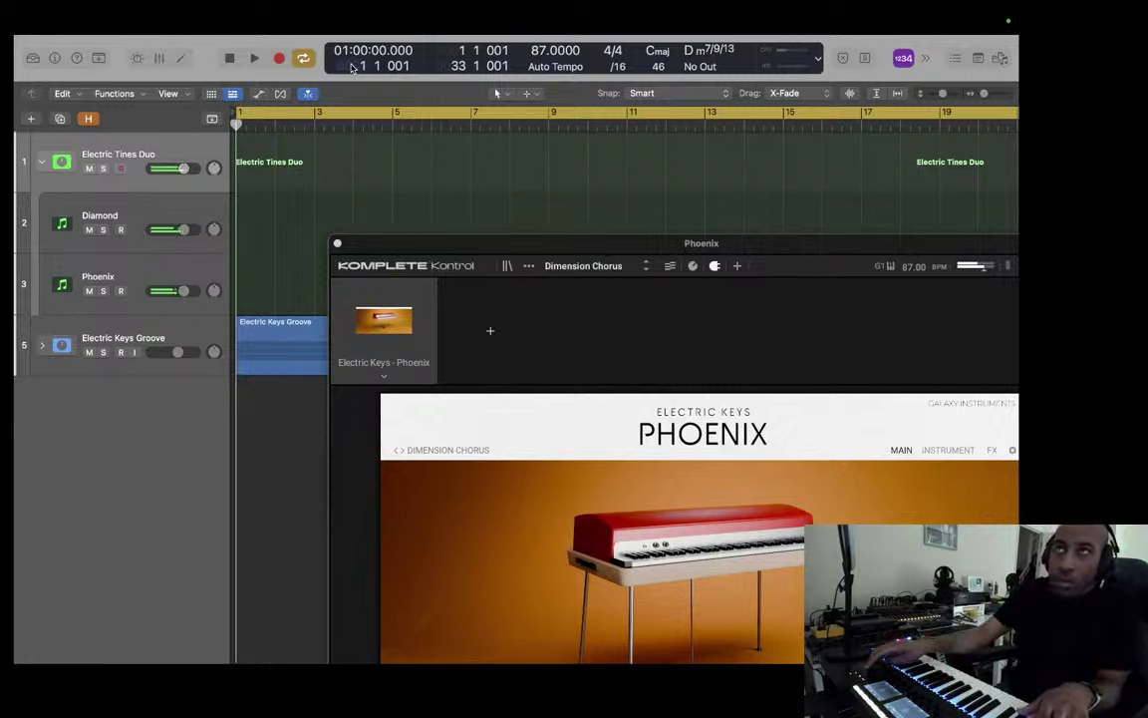
key(Down)
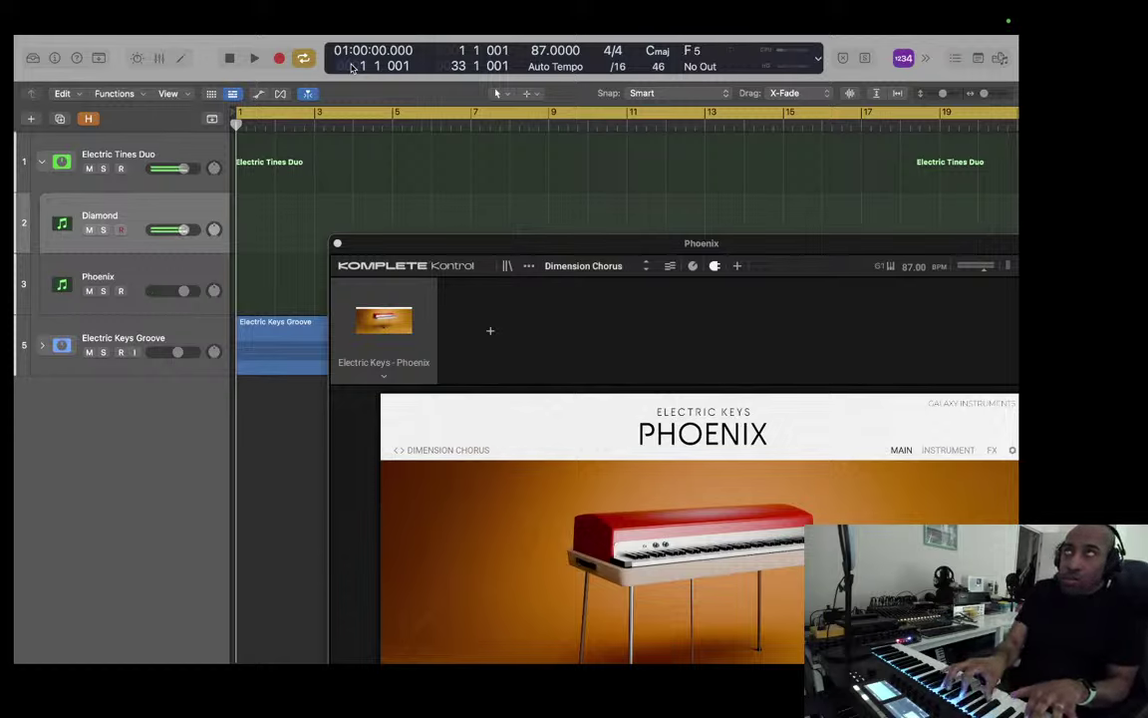
key(Down)
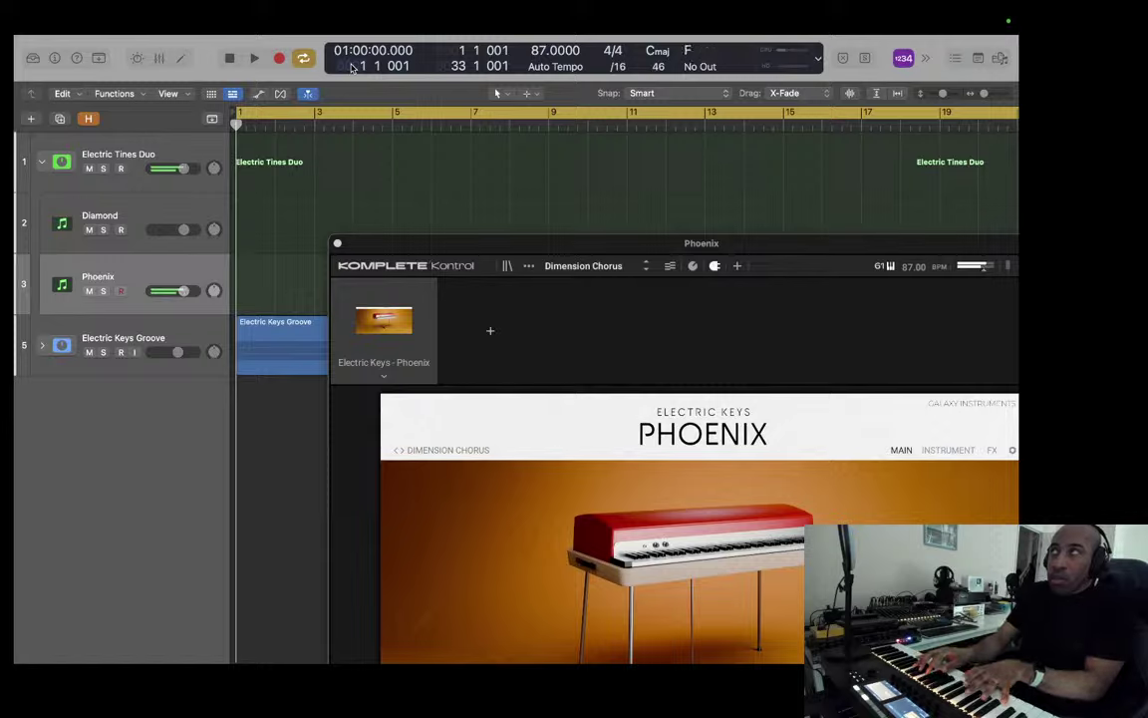
key(Up)
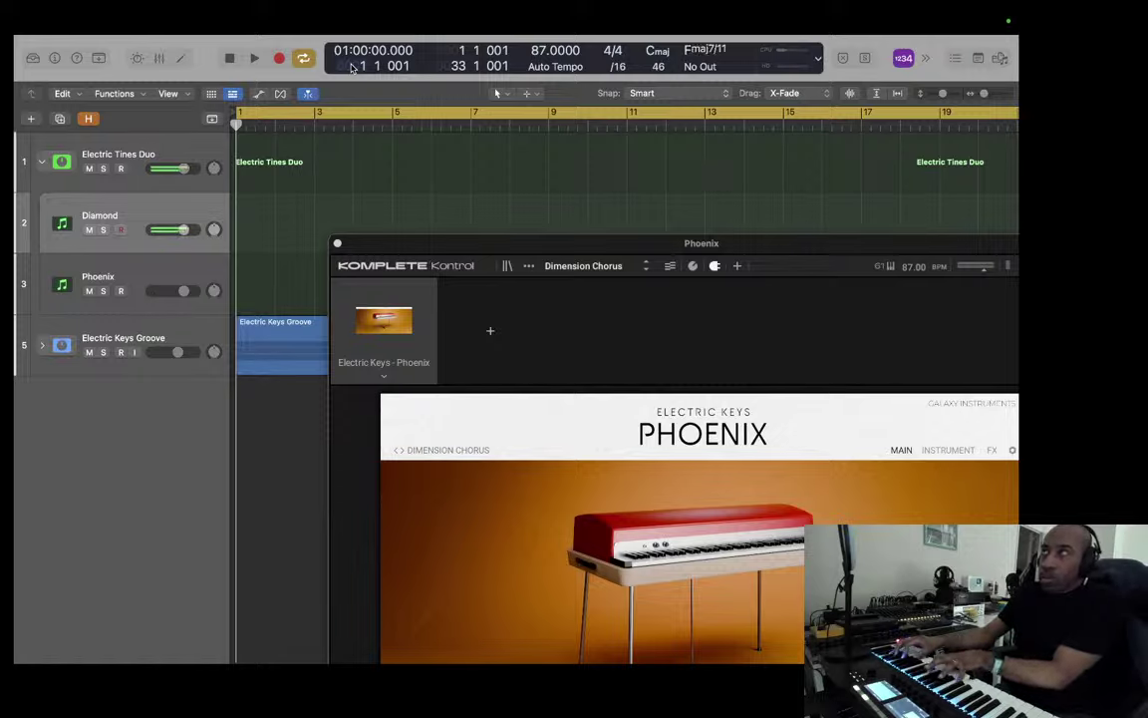
Step: Audition the Dirty & Real preset on Phoenix, alternating with Diamond, and finish on the layered Electric Tines Duo stack
key(Down)
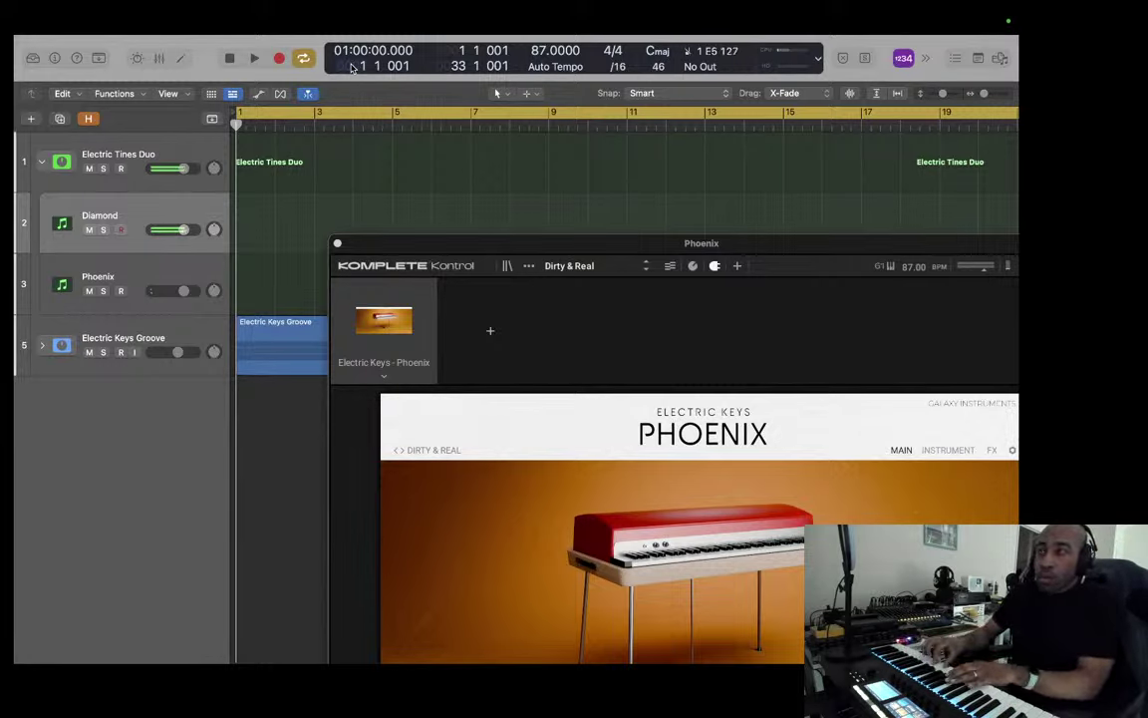
key(Down)
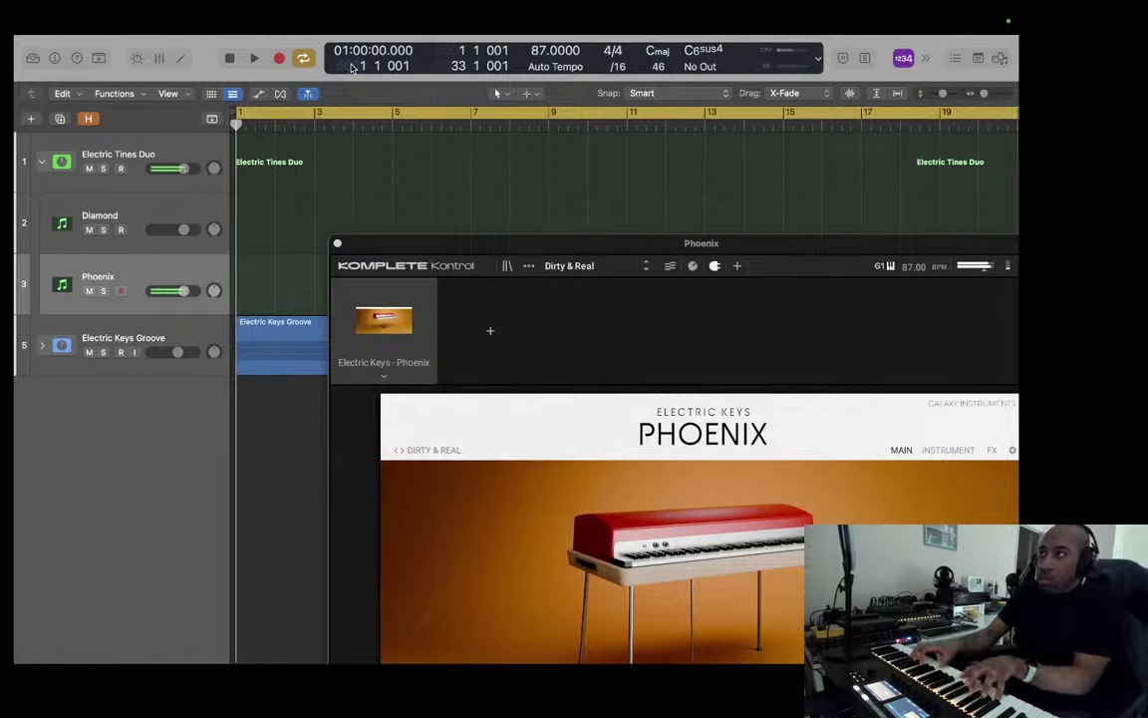
key(Up)
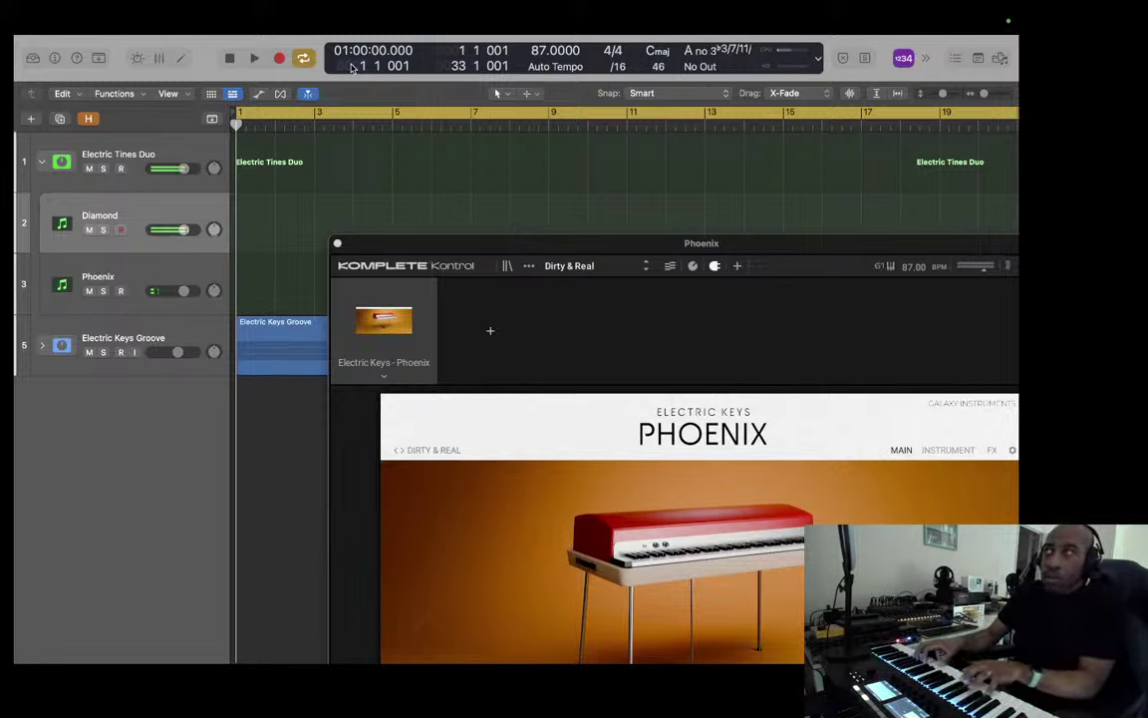
key(Down)
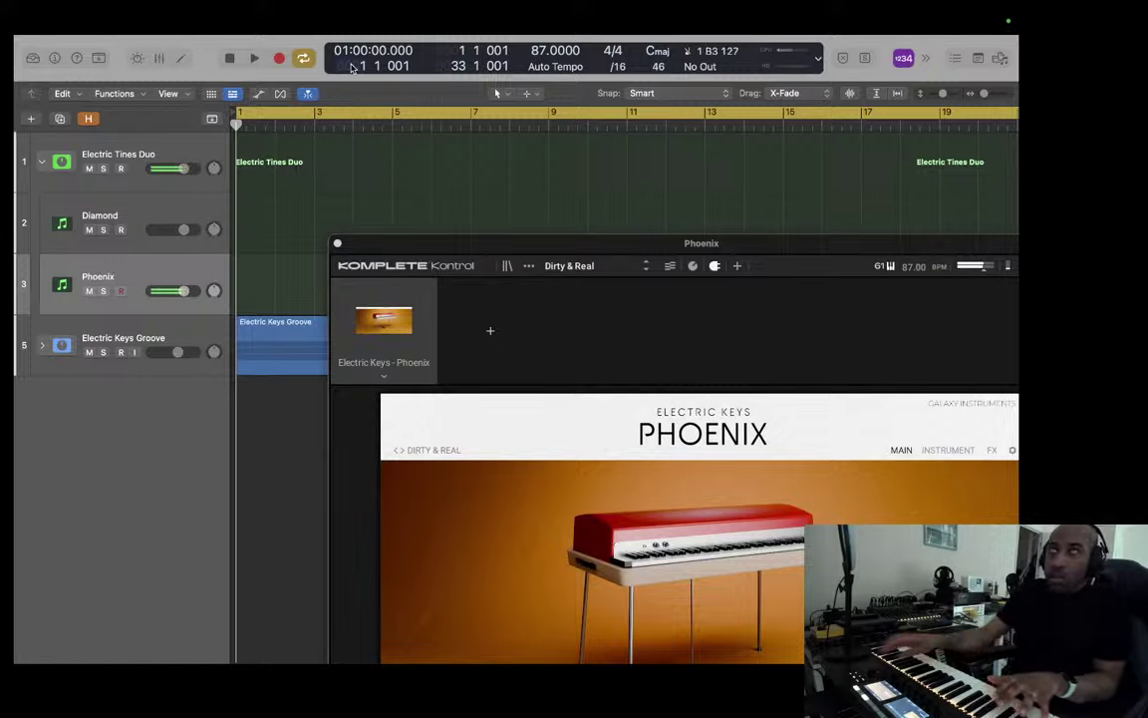
key(Up)
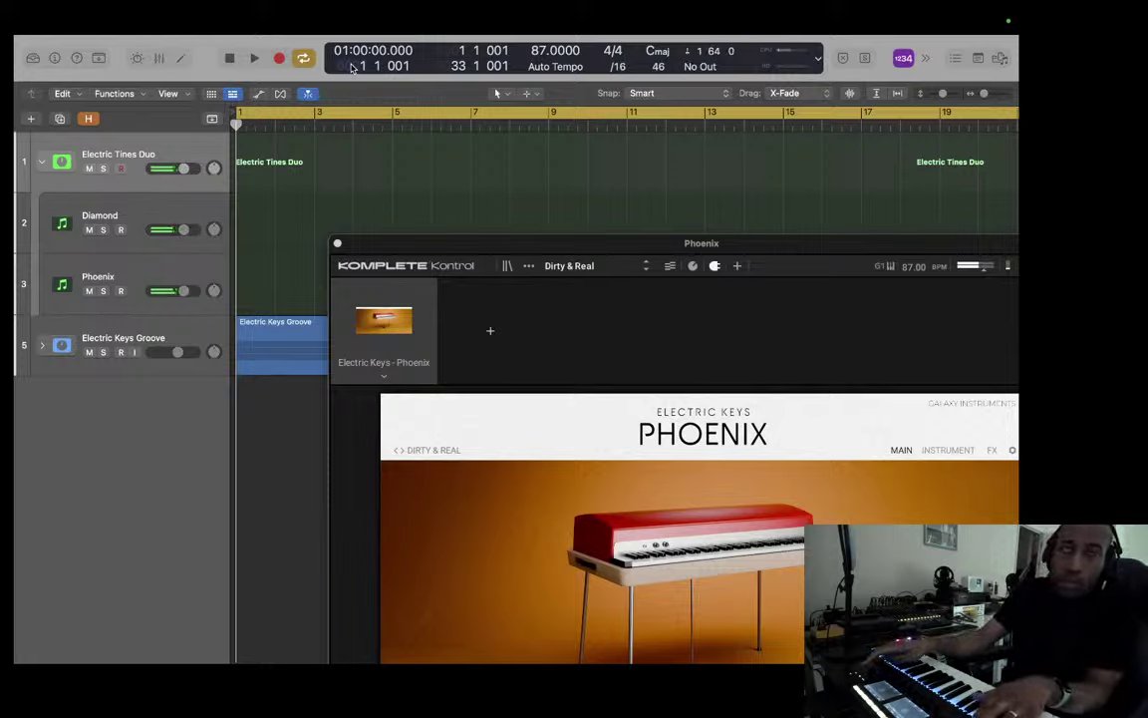
Step: Audition the Dirty Phoenix preset on Phoenix, alternating with Diamond and the layered Electric Tines Duo stack, and finish on Diamond
key(Down)
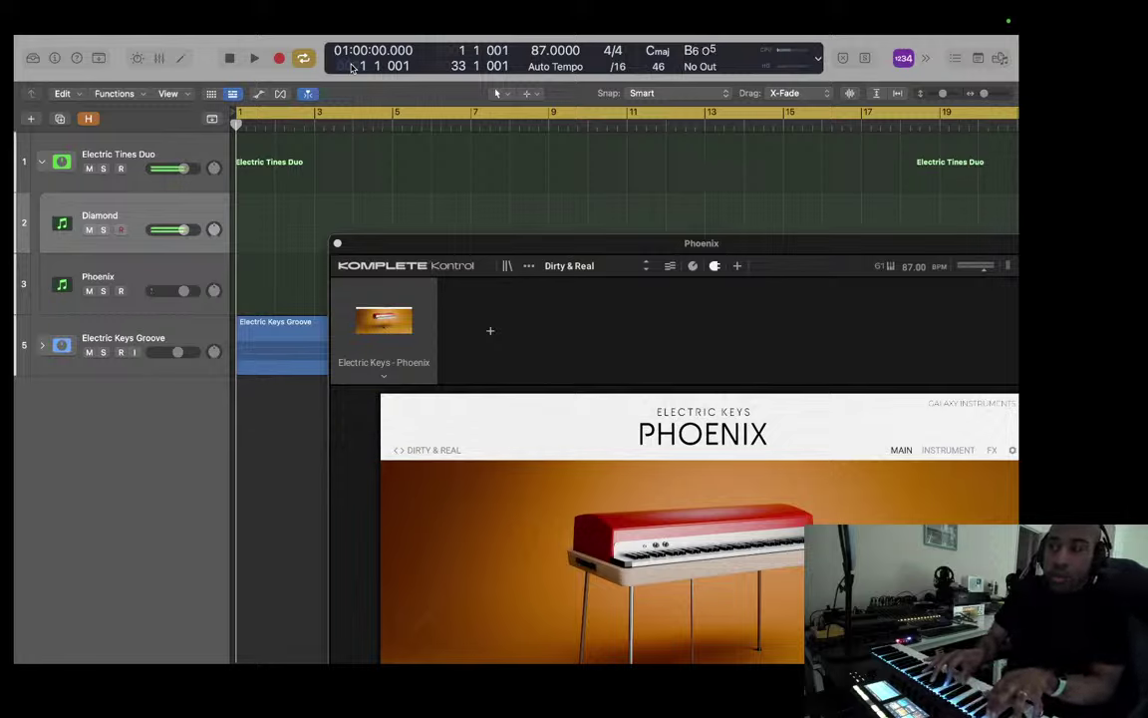
key(Down)
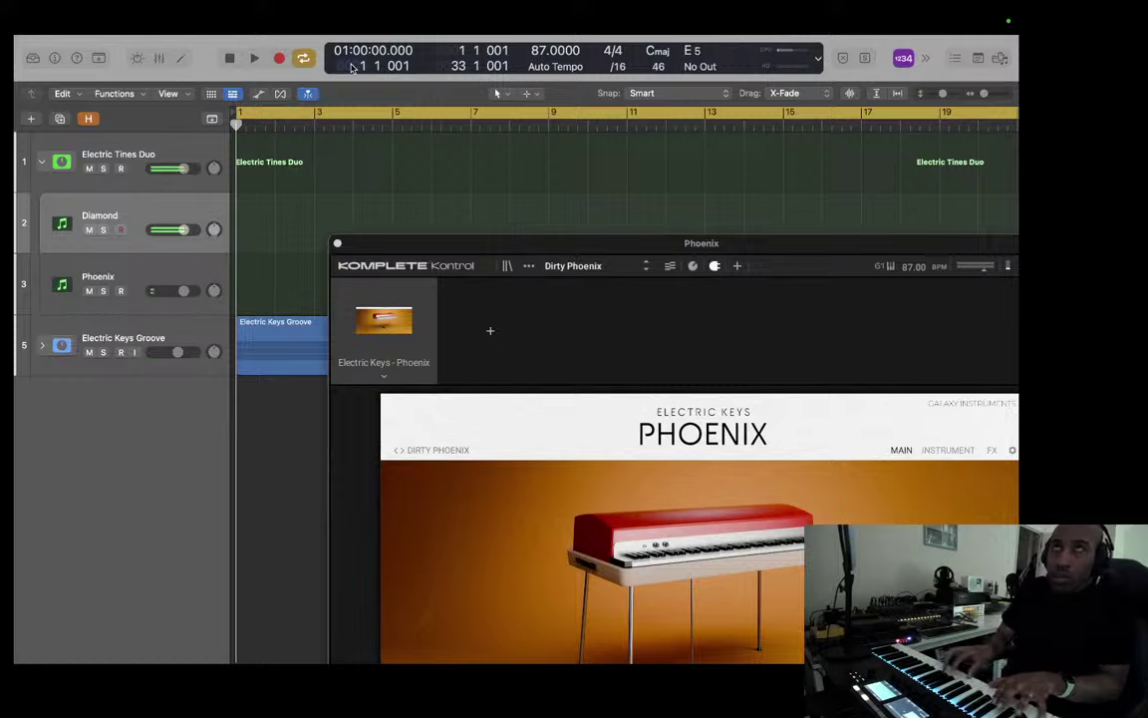
key(Down)
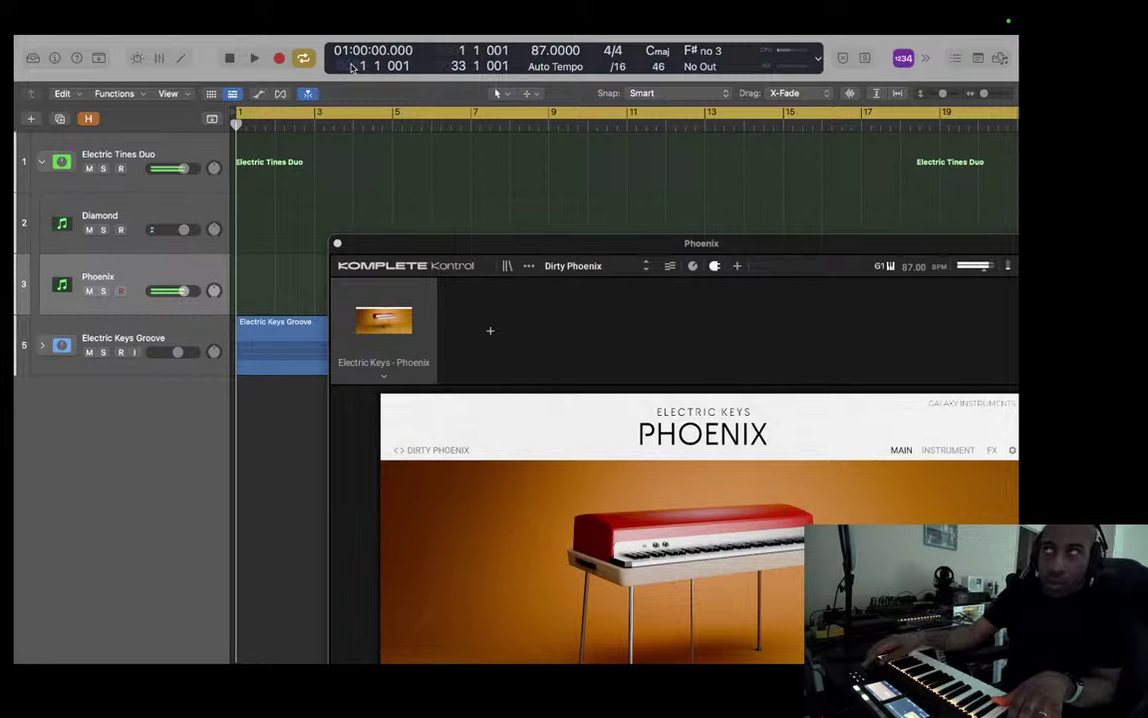
key(Up)
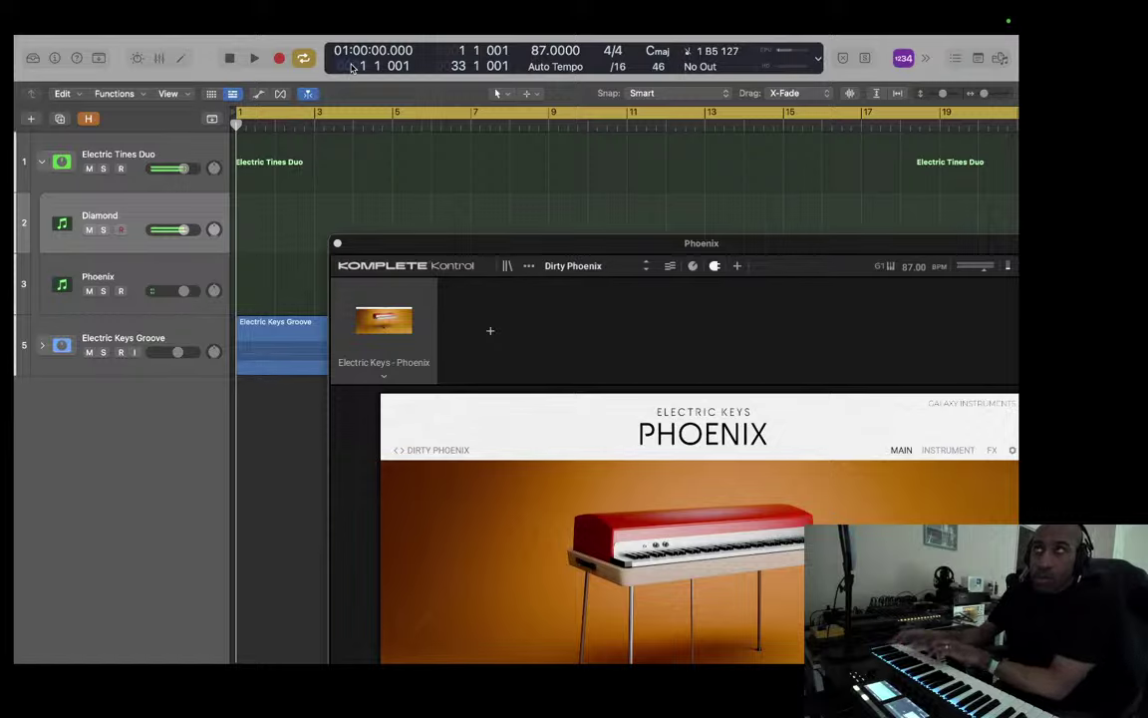
key(Down)
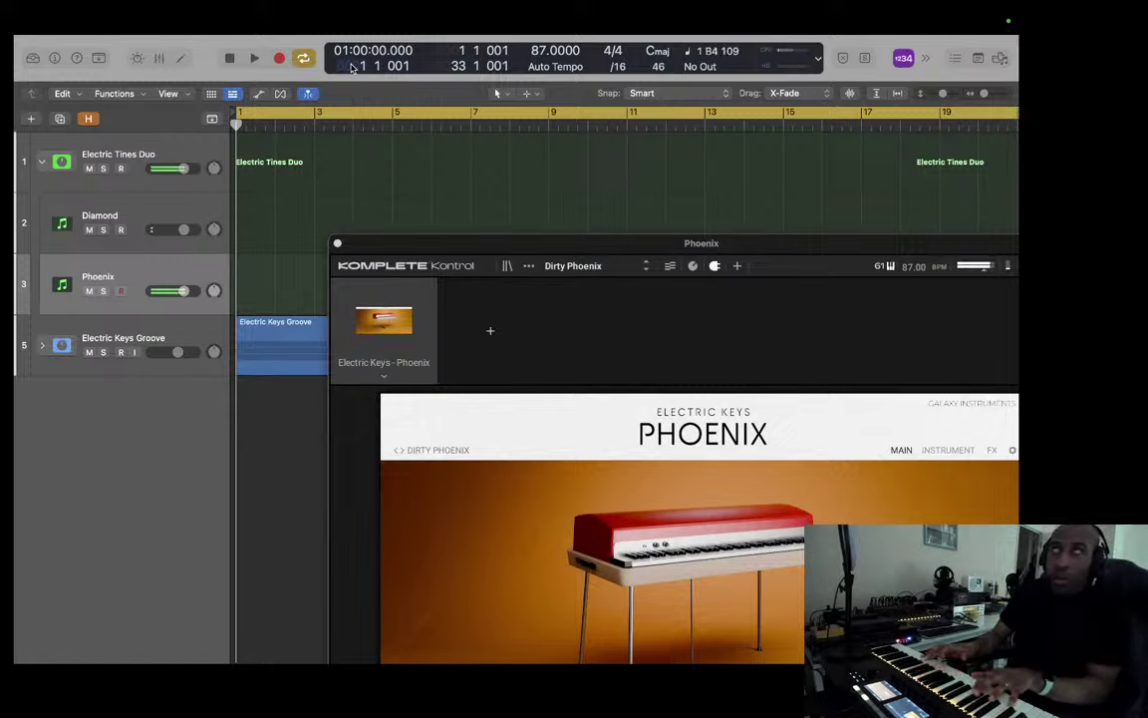
key(Up)
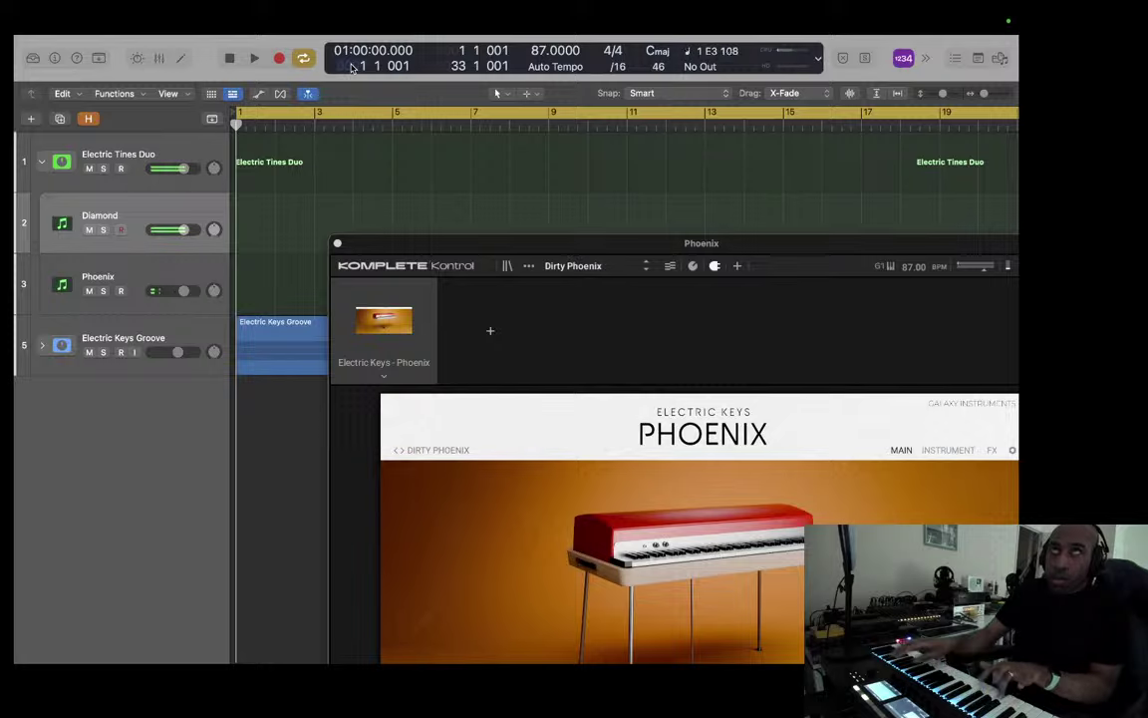
key(Up)
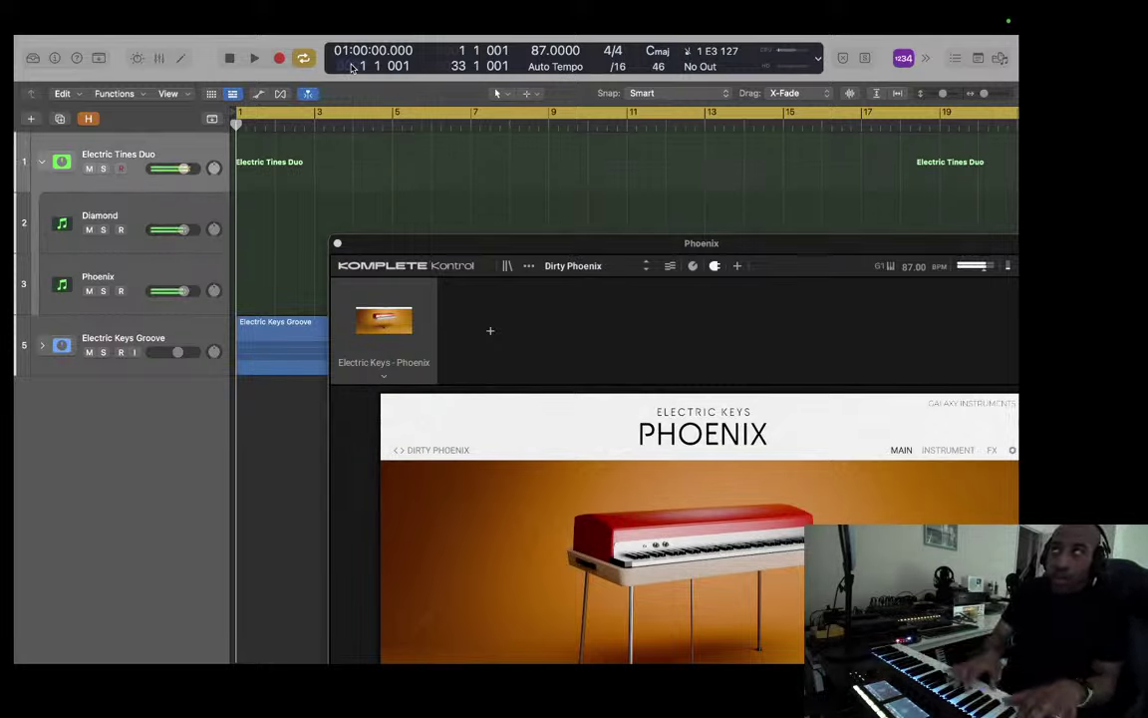
key(Down)
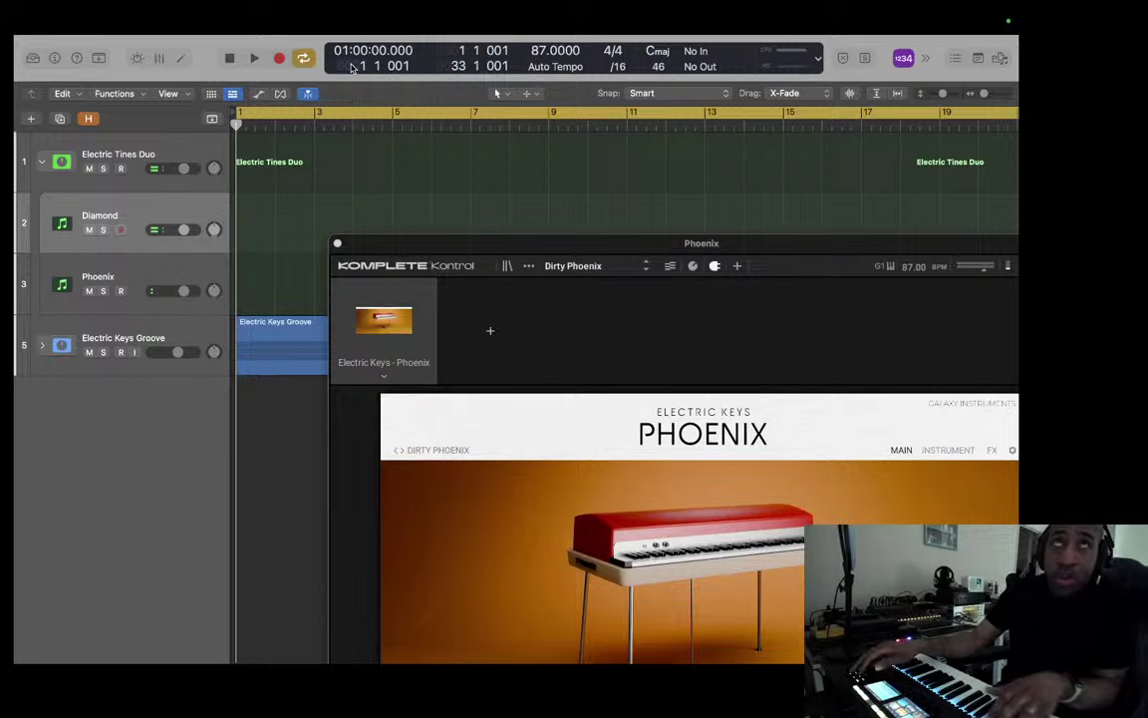
Step: Audition the Dreamy Lo-Fi preset on Phoenix, compare it with Diamond and the Electric Tines Duo stack over the groove, and return to Diamond
key(Down)
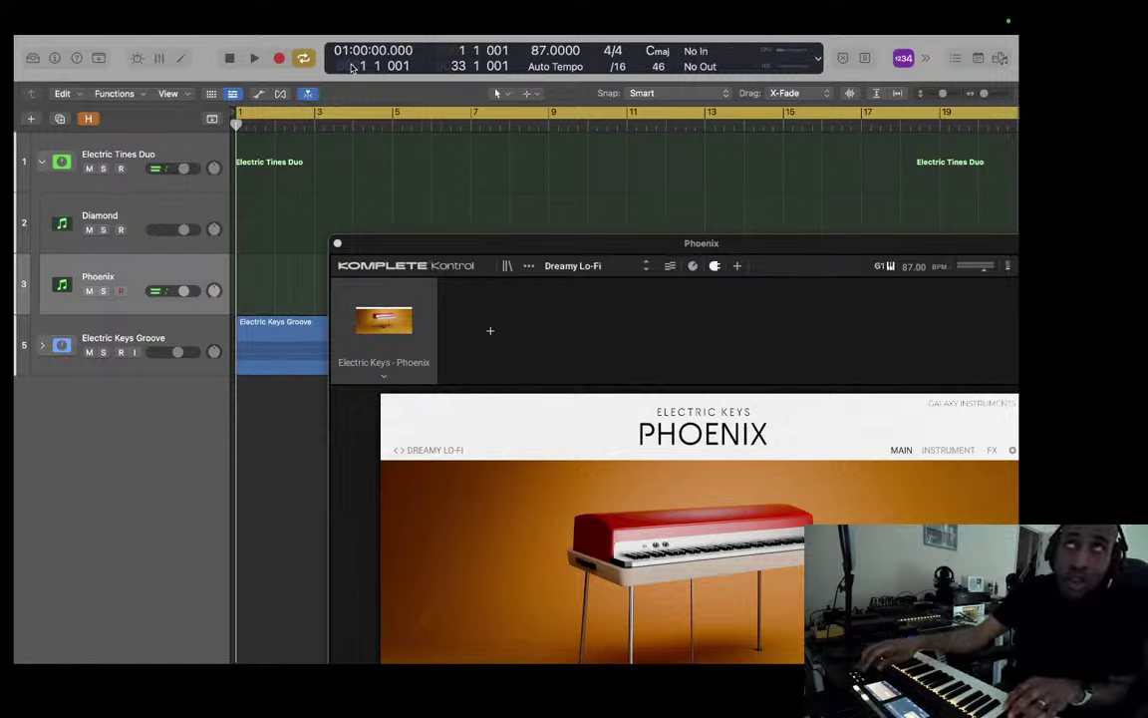
key(Up)
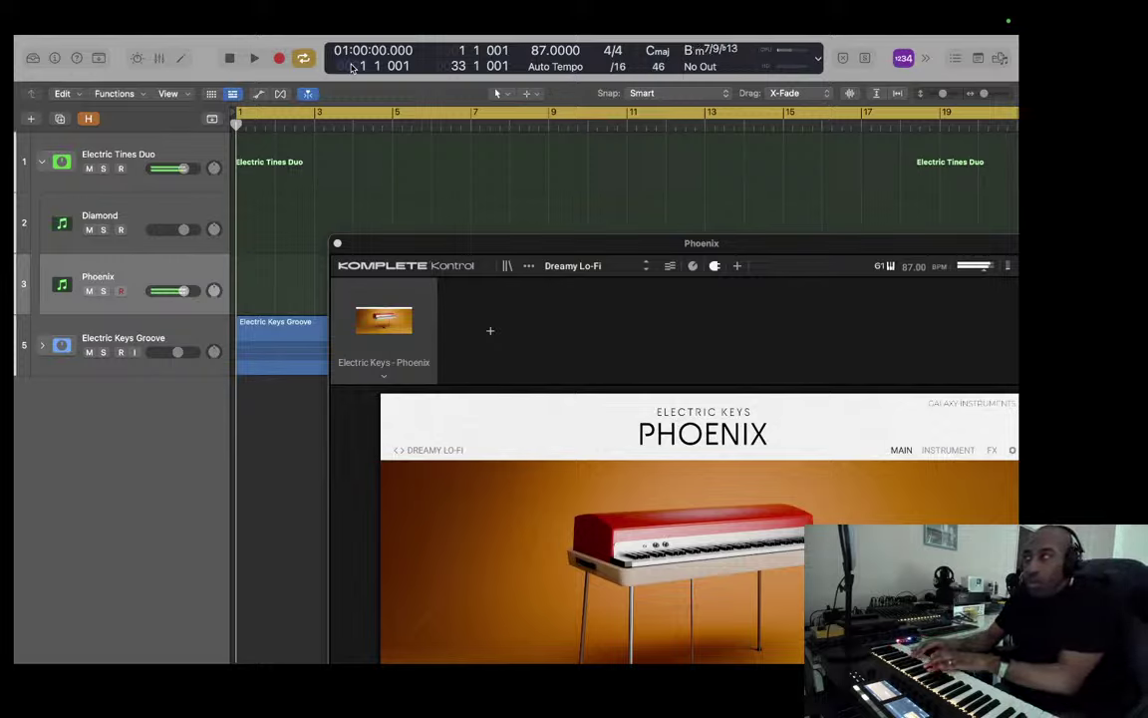
key(Up)
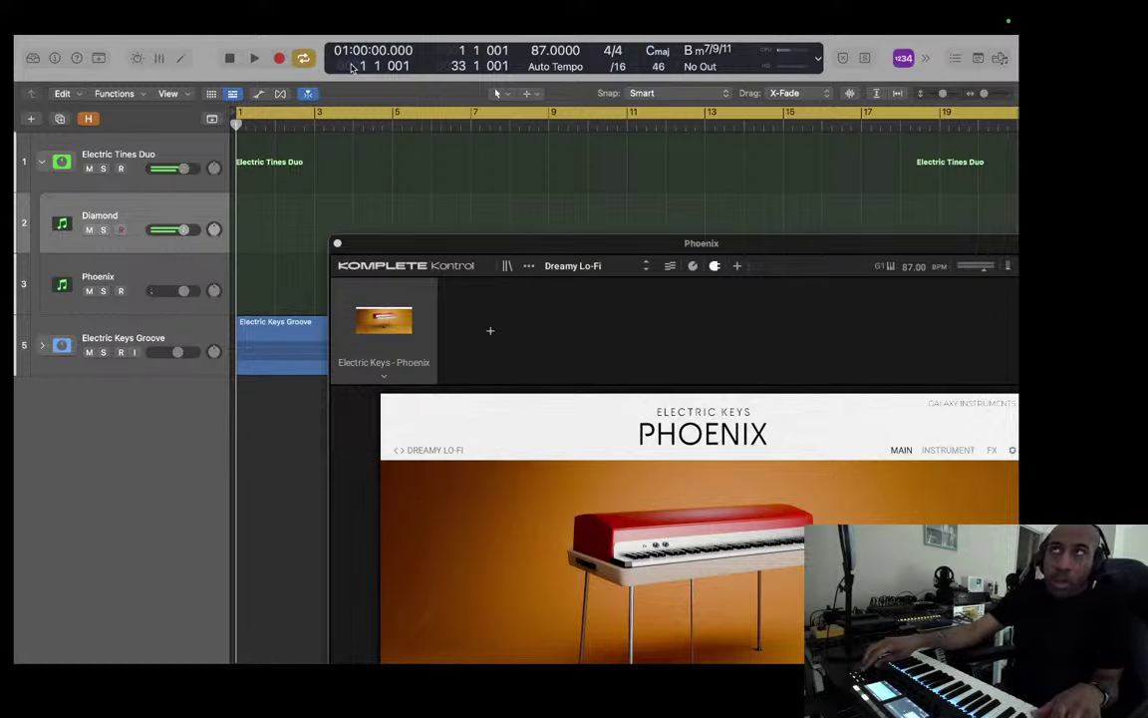
key(Up)
key(space)
key(space)
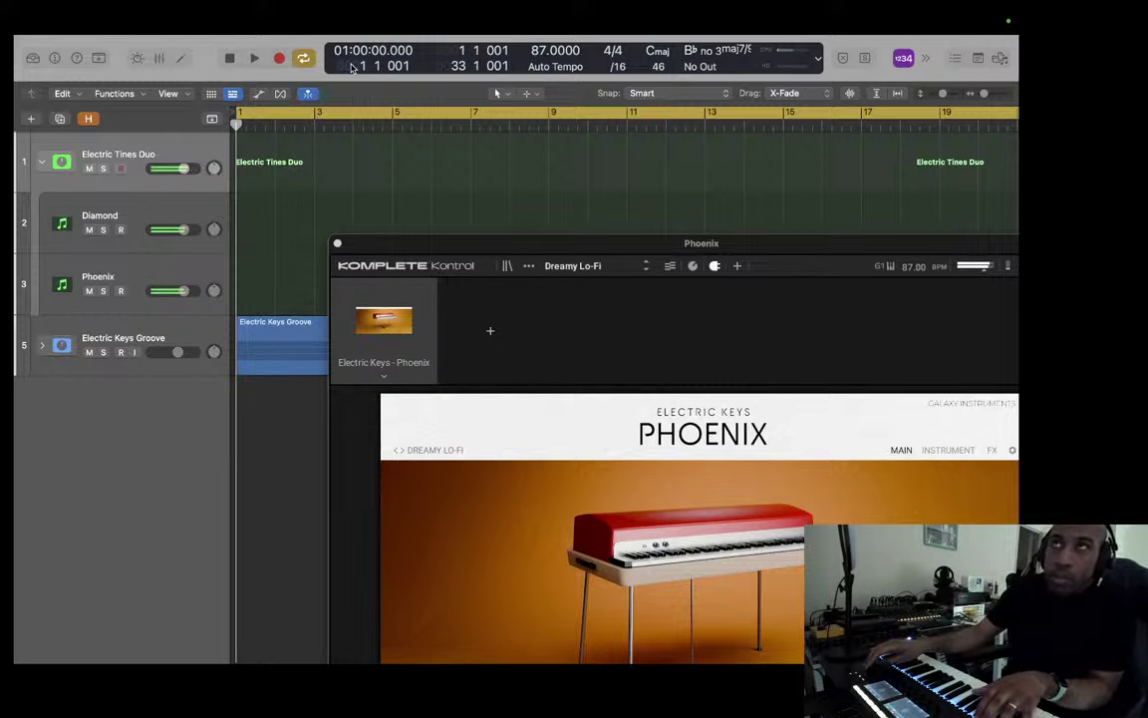
key(Down)
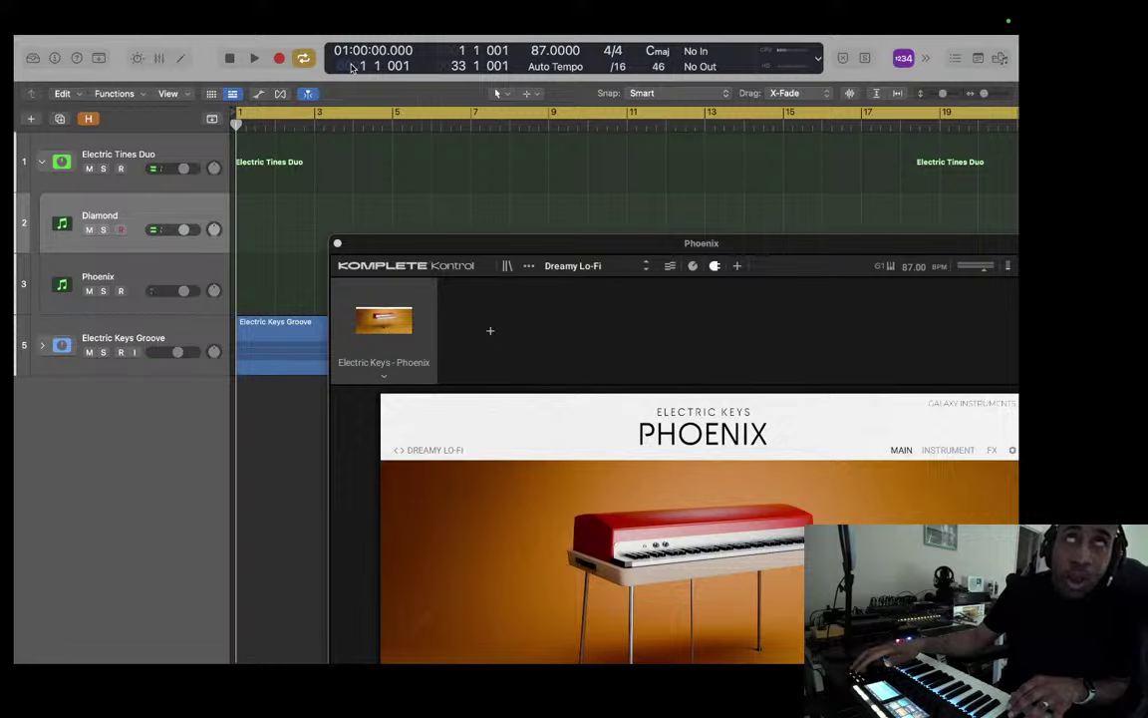
Step: Audition the Dreamy Phase preset on Phoenix, compare it with Diamond while the groove plays, then stop playback and finish on Diamond
key(Down)
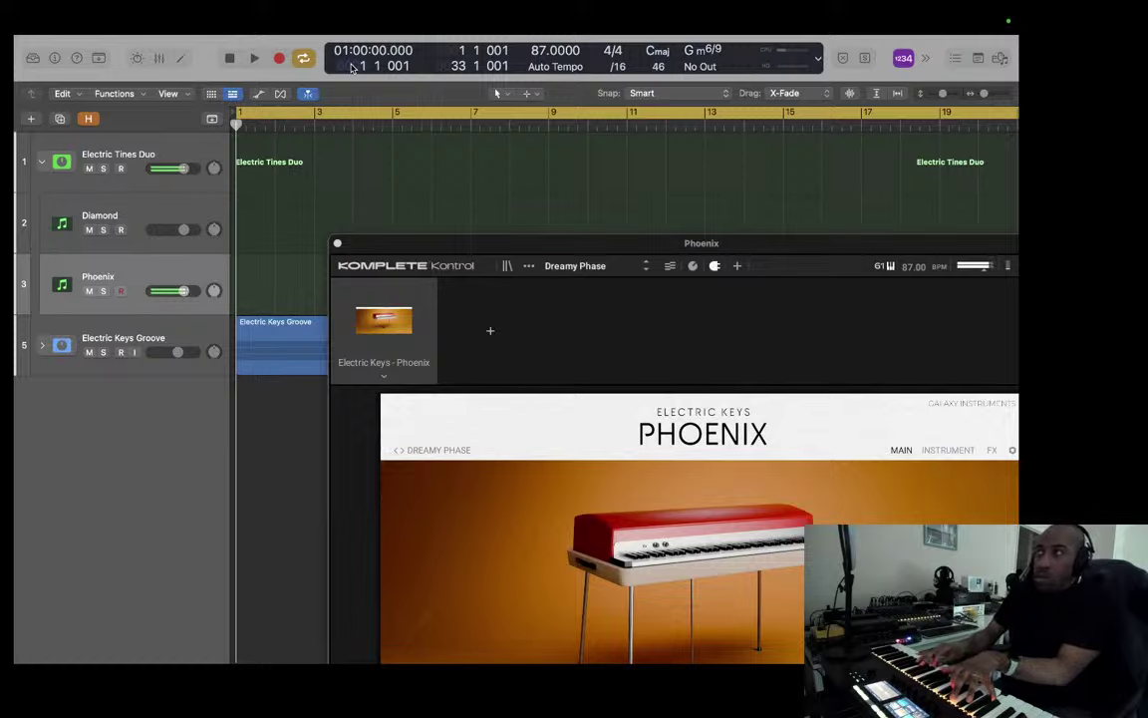
key(Up)
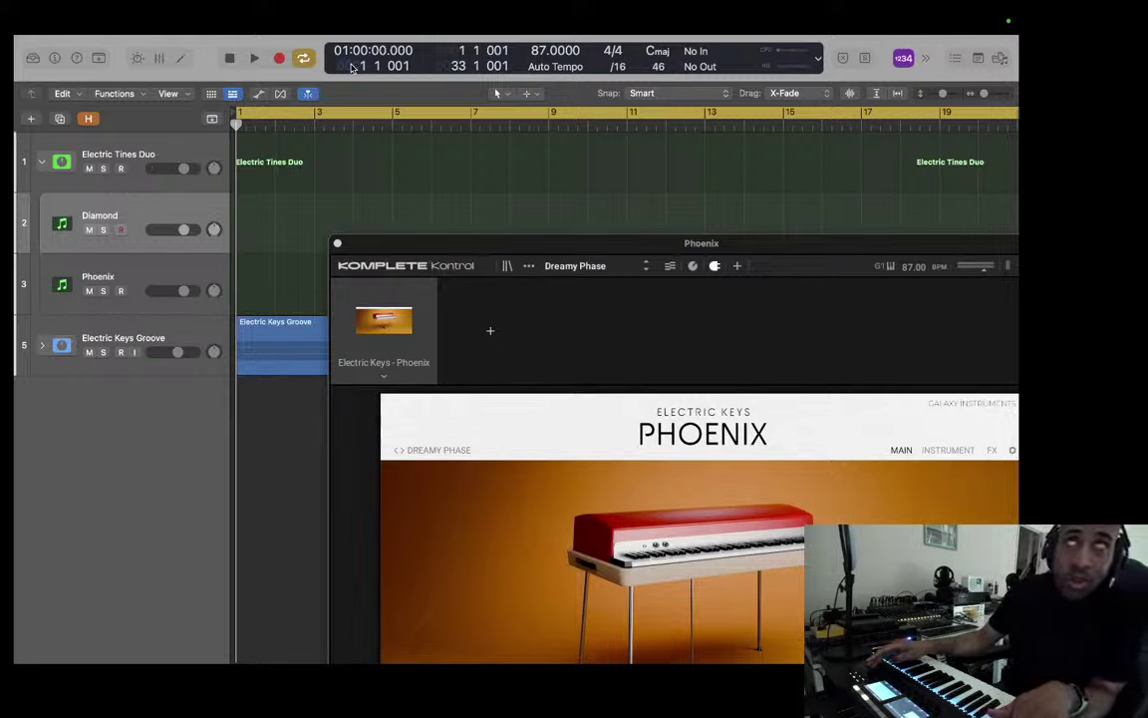
key(space)
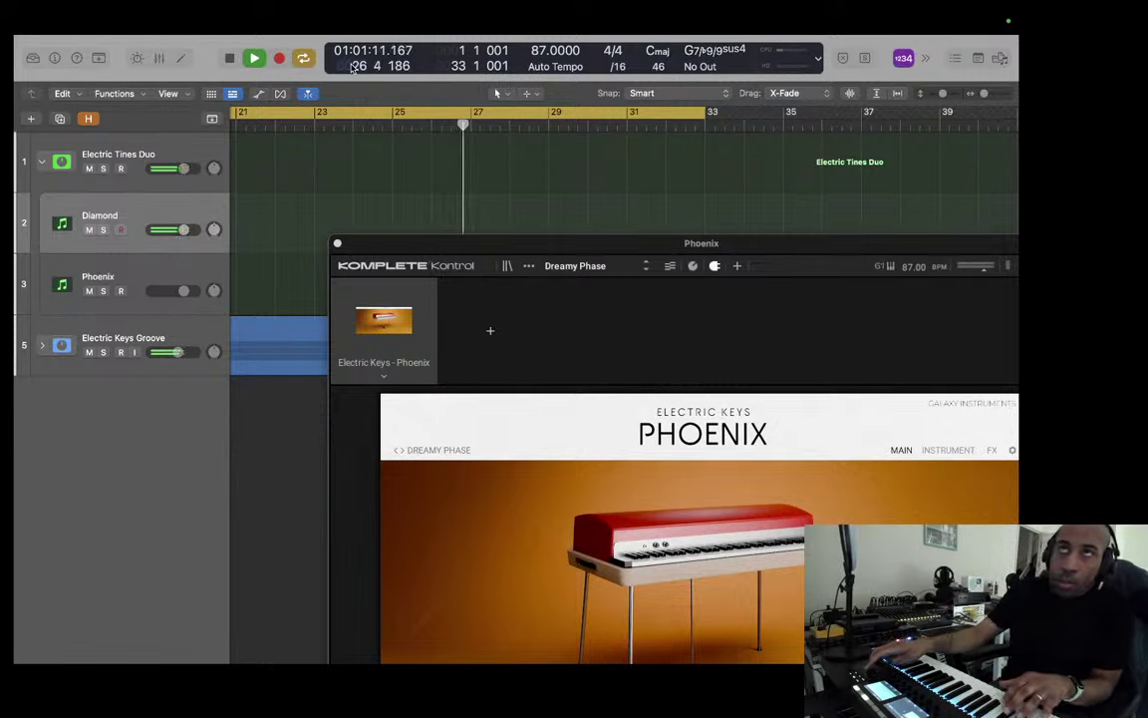
key(Down)
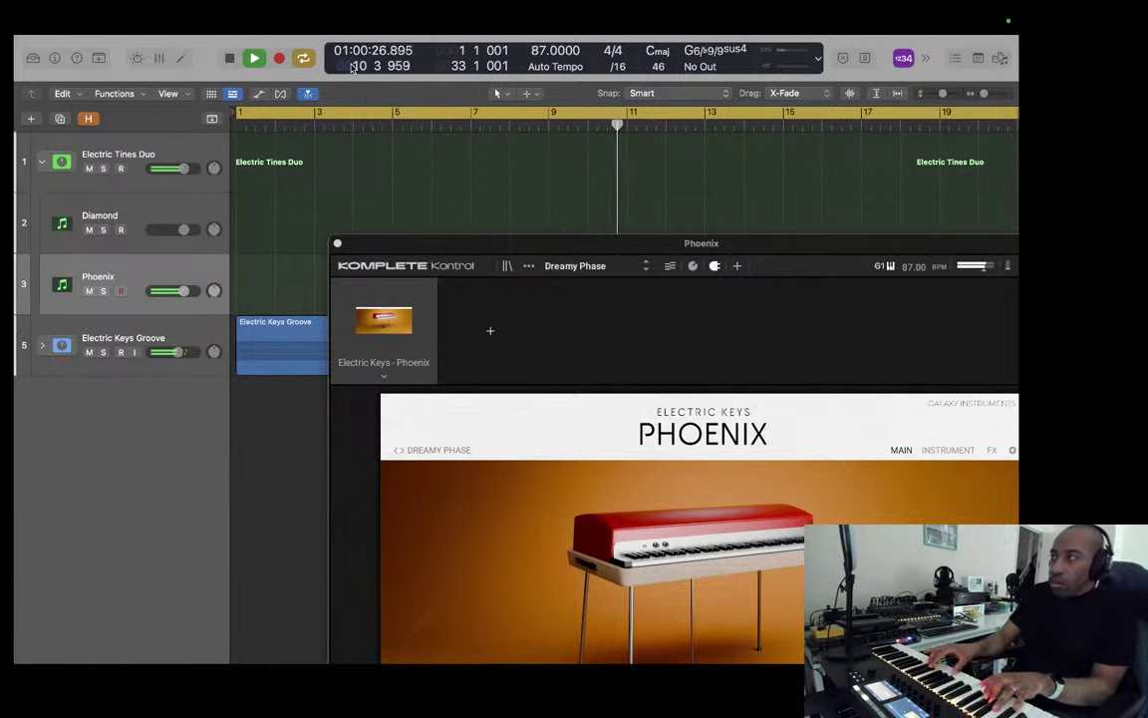
key(space)
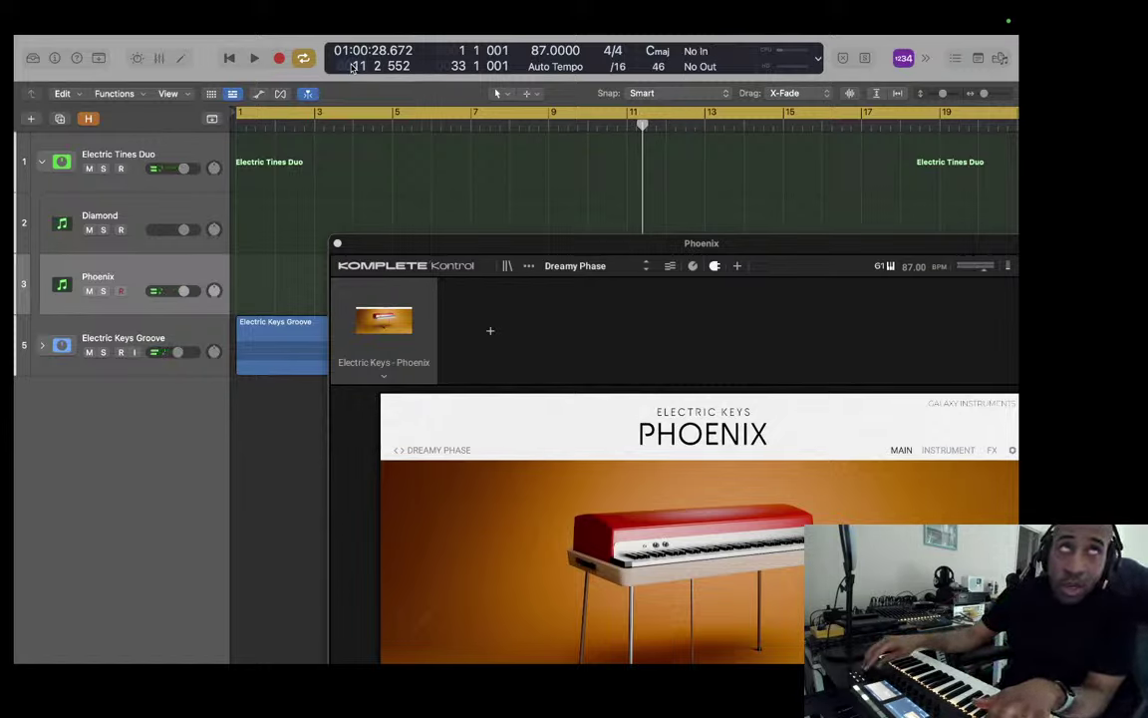
key(Up)
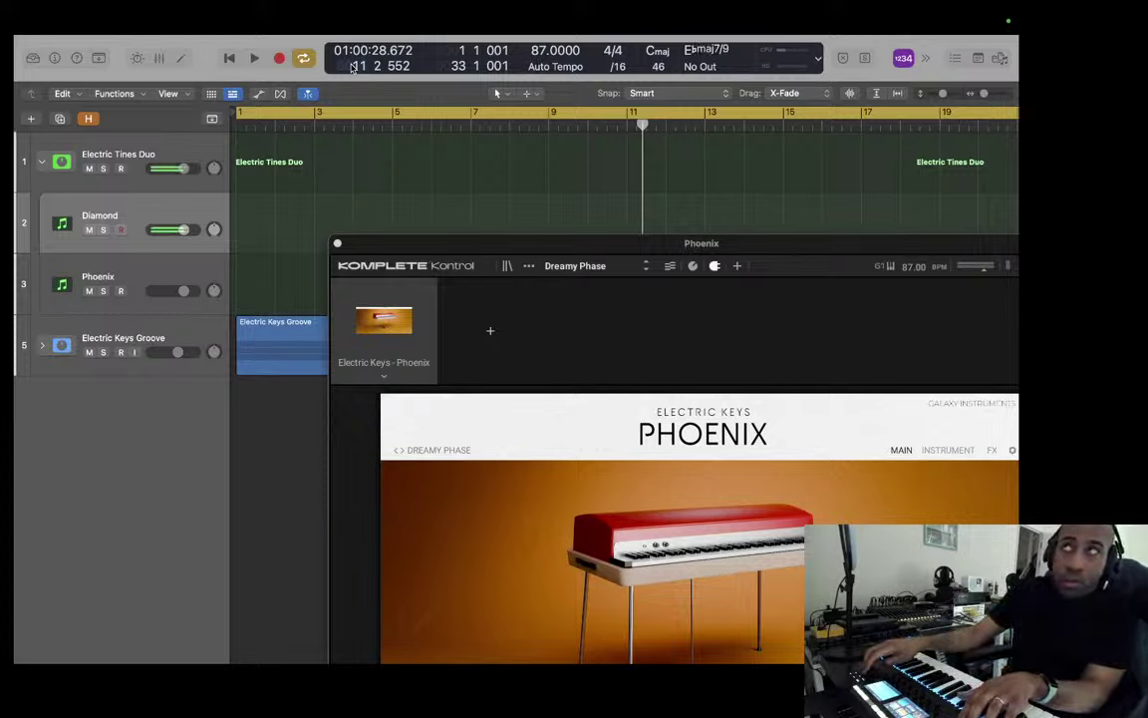
Step: Audition the Basic Phoenix sound on Phoenix, alternating repeatedly with Diamond, and finish on the layered Electric Tines Duo stack
key(Down)
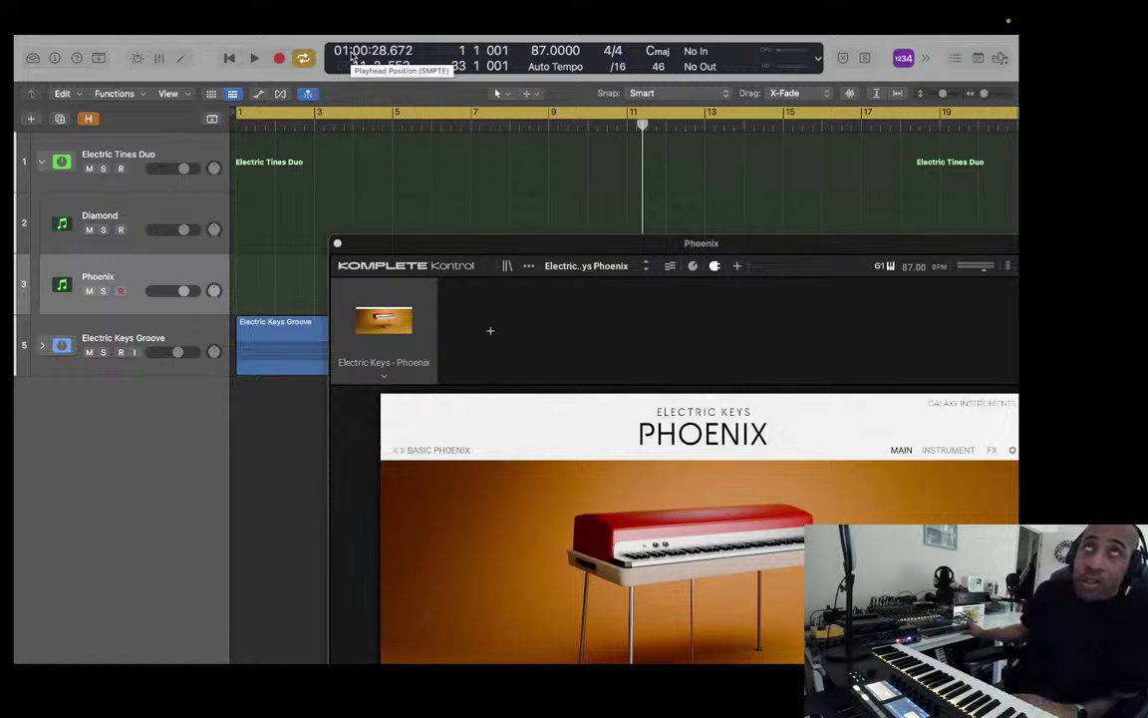
key(Up)
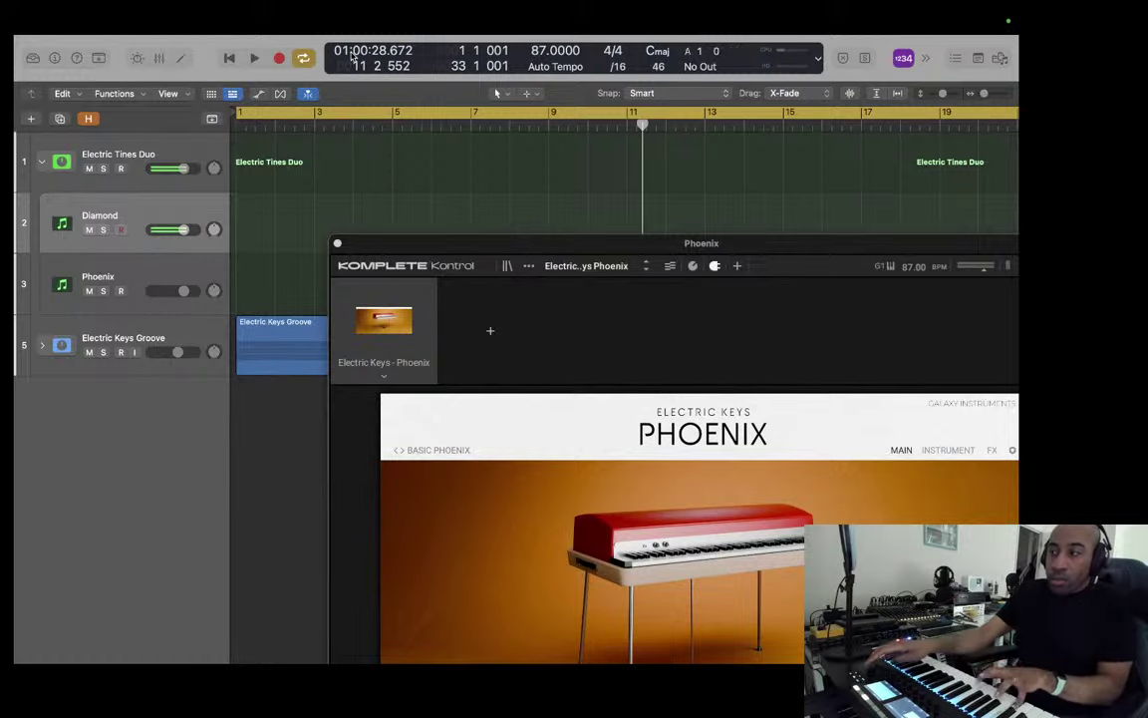
key(Down)
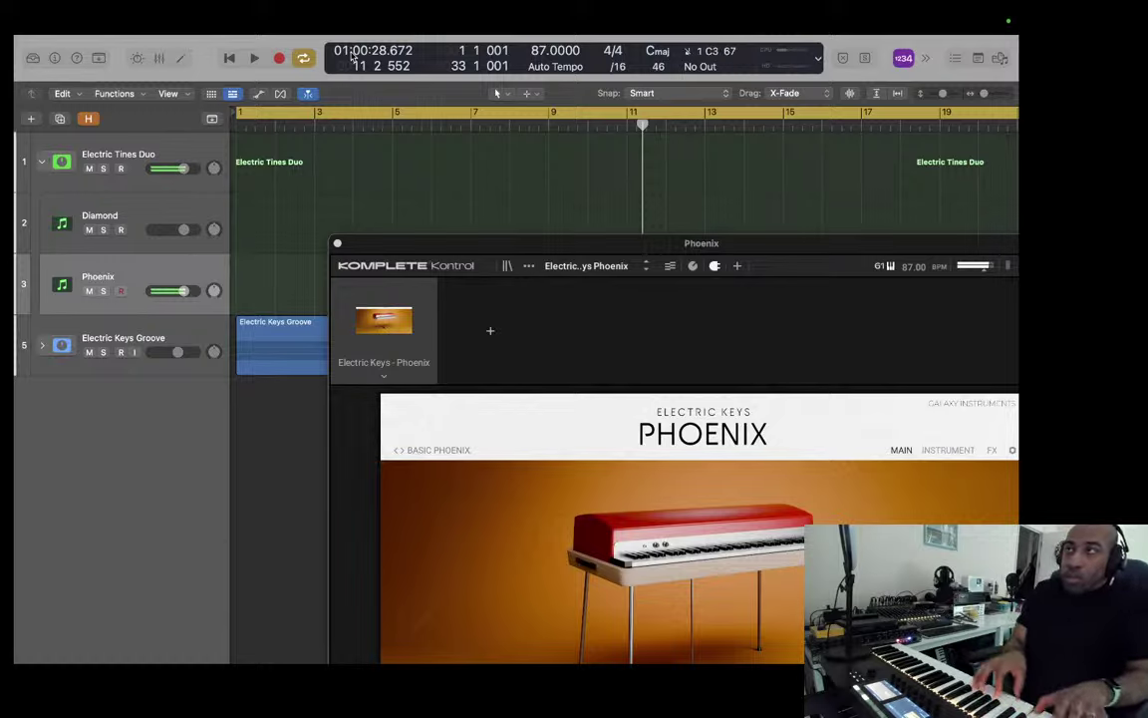
key(Up)
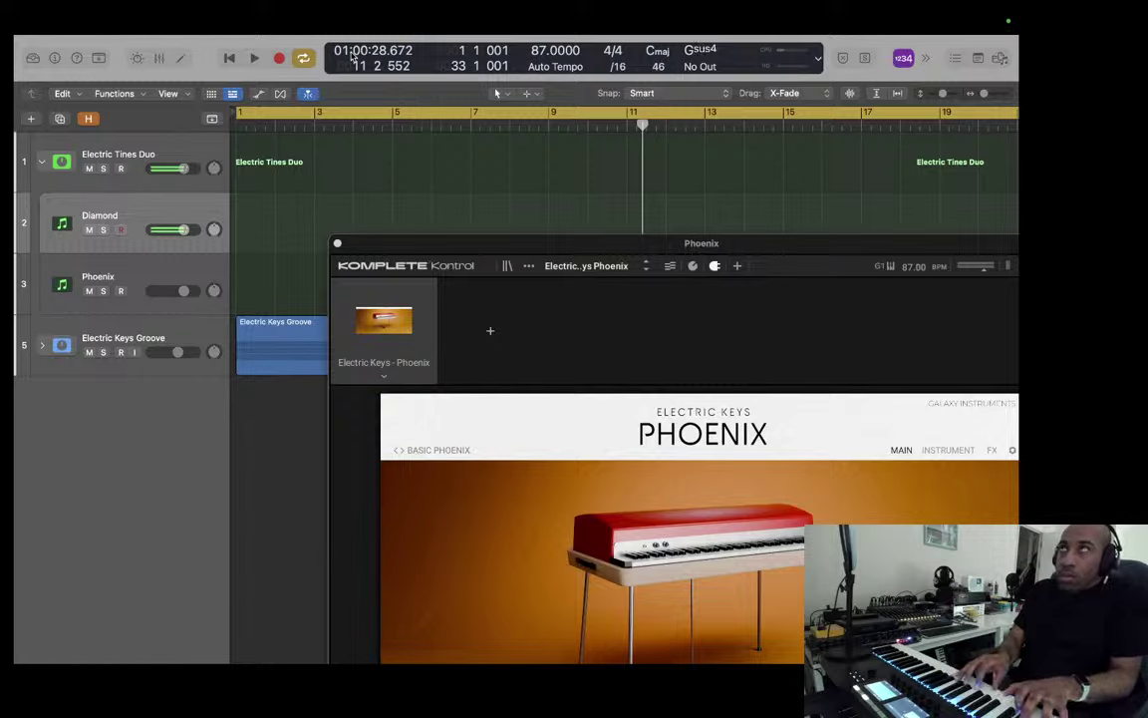
key(Down)
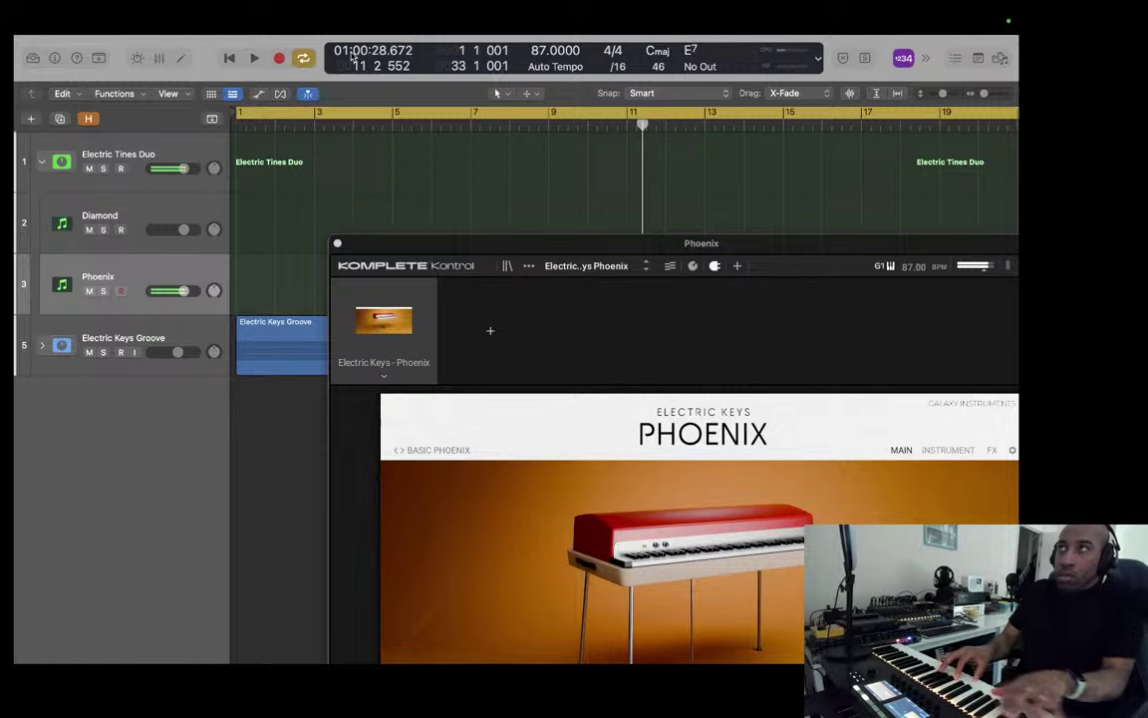
key(Up)
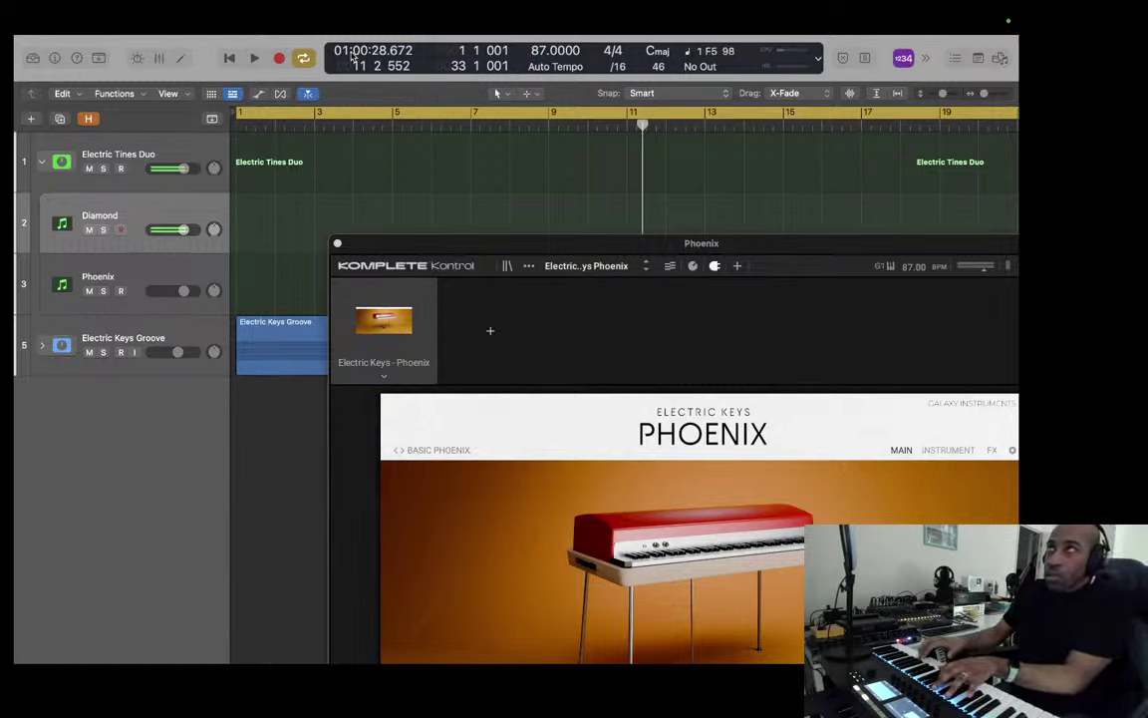
key(Up)
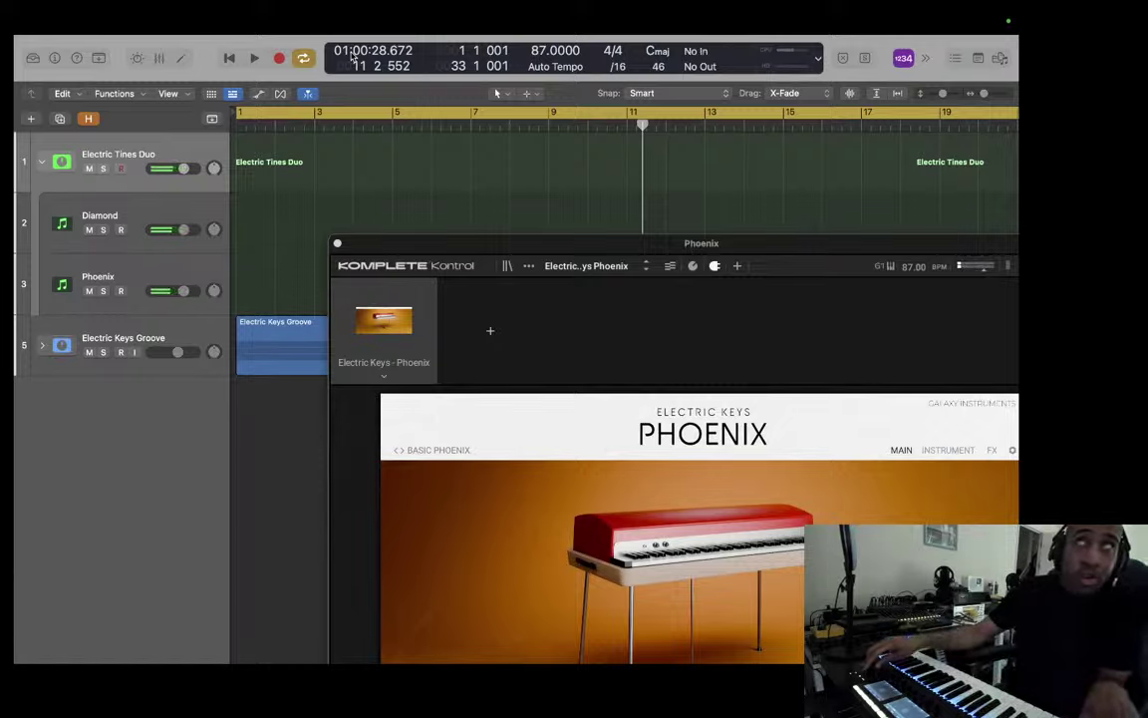
Step: Compare Diamond and the Basic Phoenix sound again in quick alternation, check the Electric Tines Duo layer, and return to Diamond
key(Down)
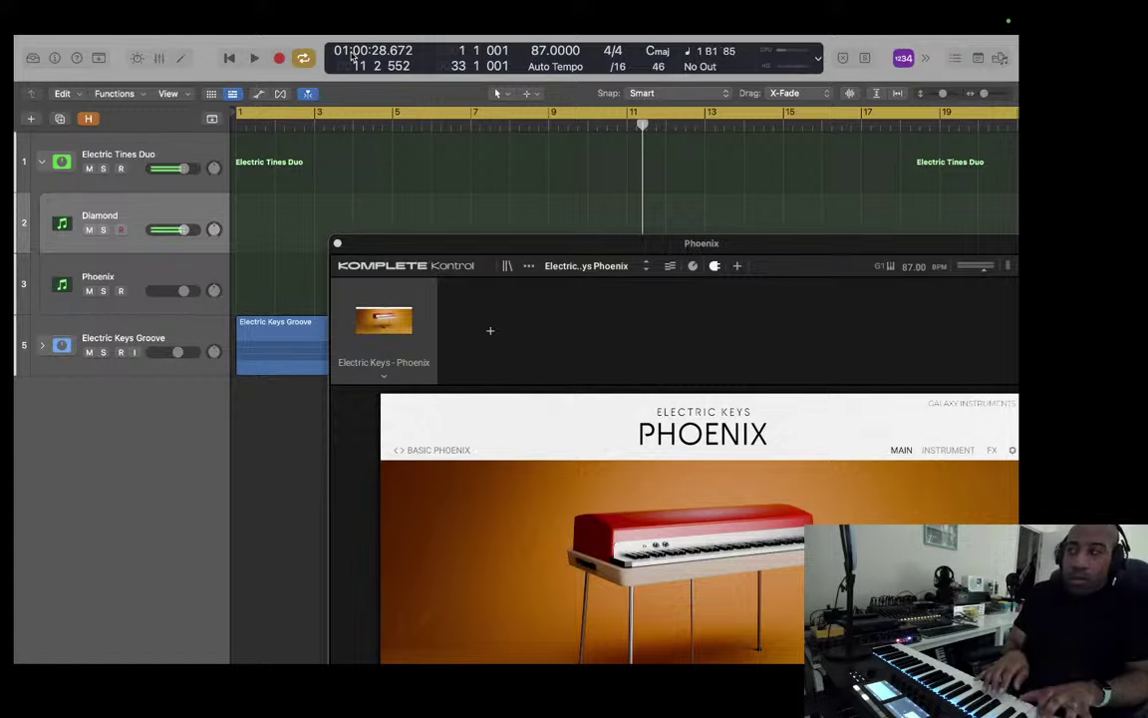
key(Down)
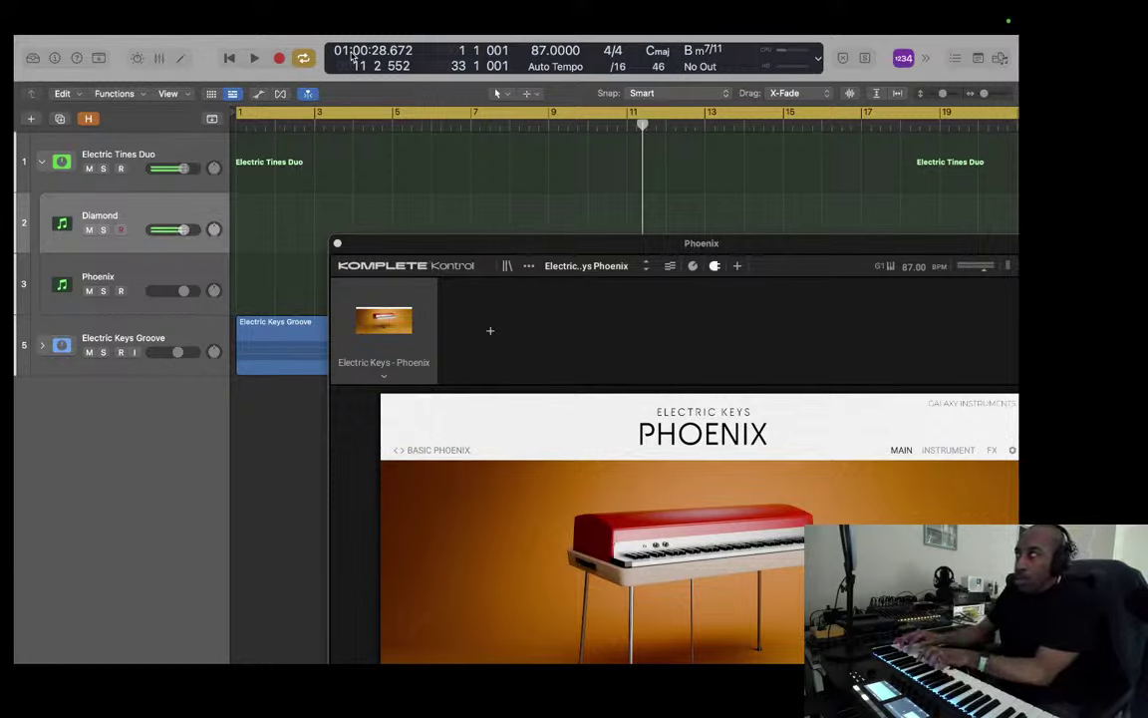
key(Down)
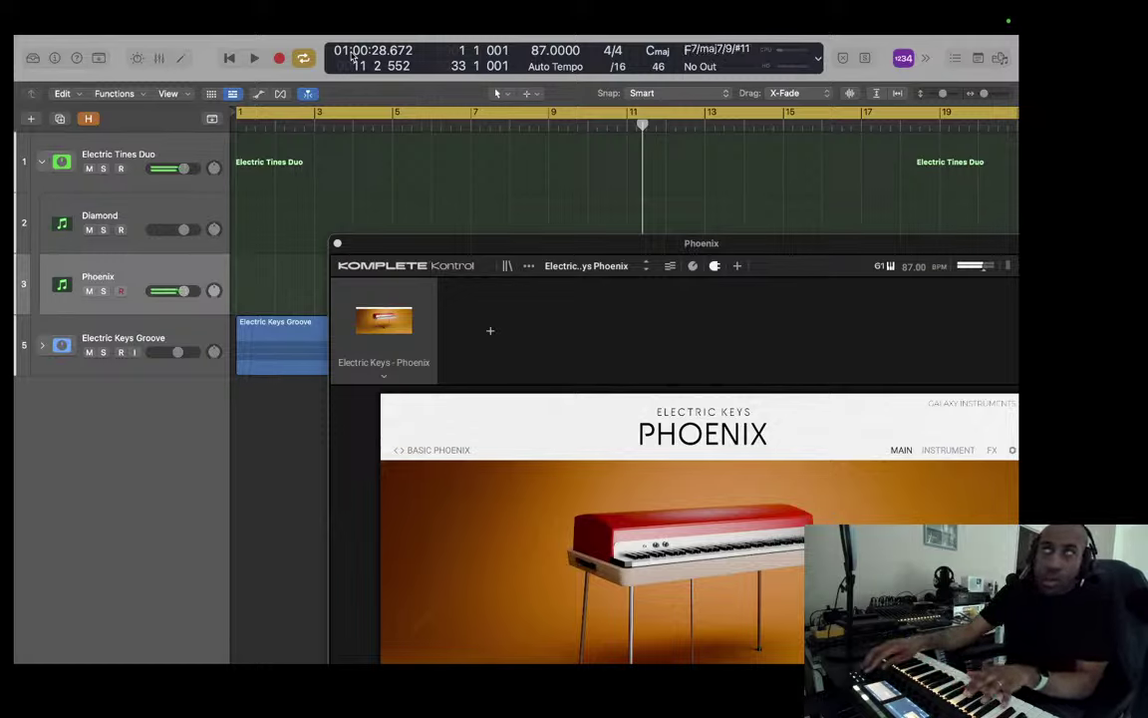
key(Up)
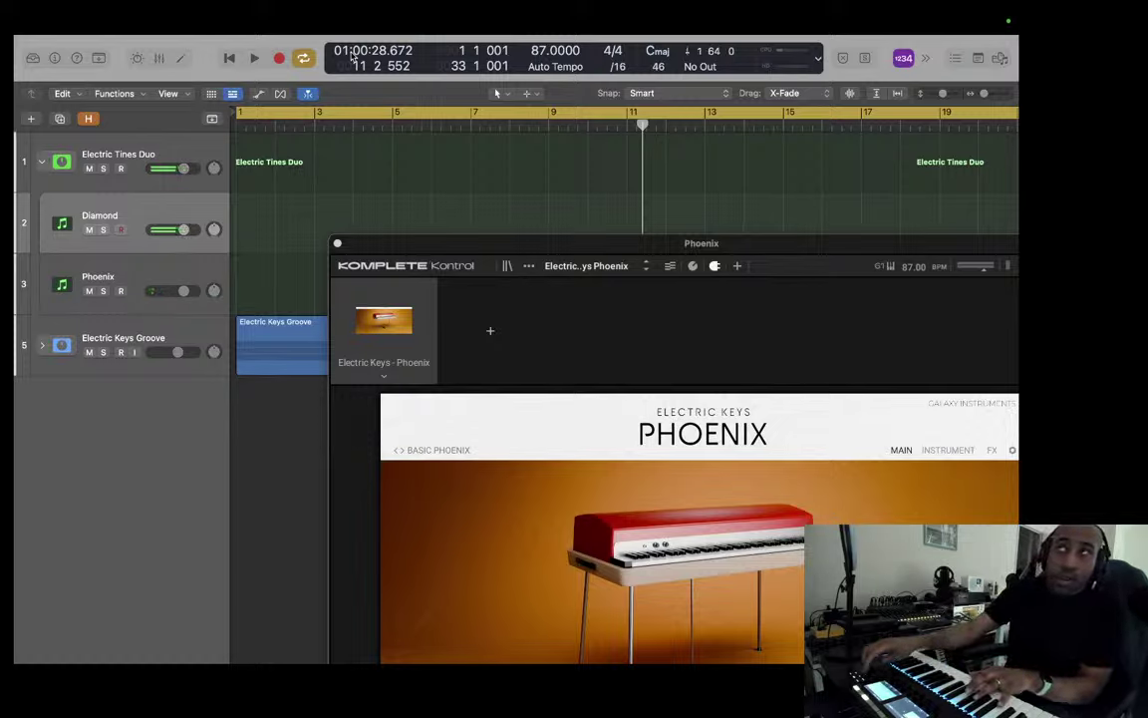
key(Down)
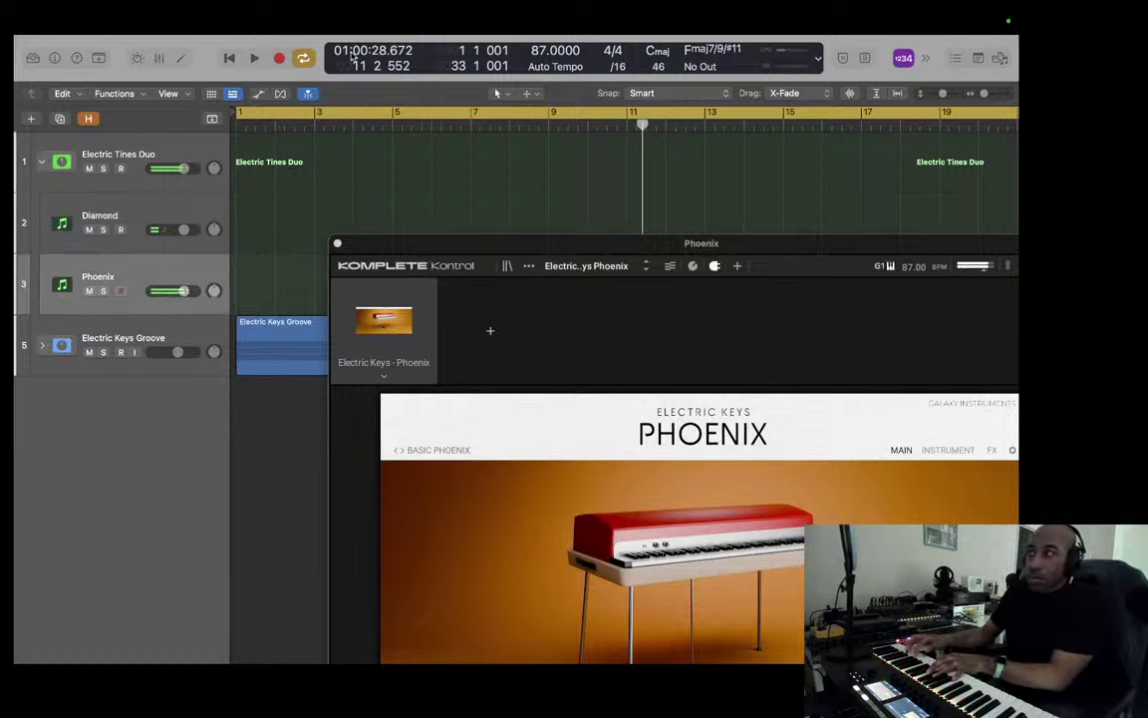
key(Up)
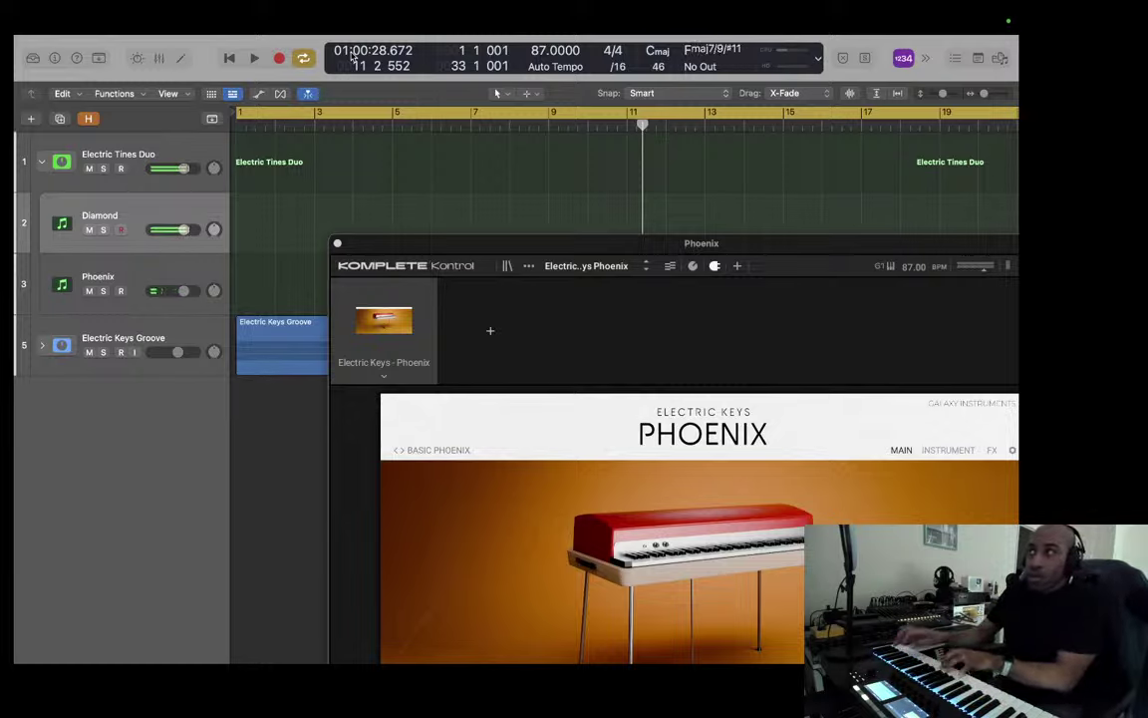
key(Up)
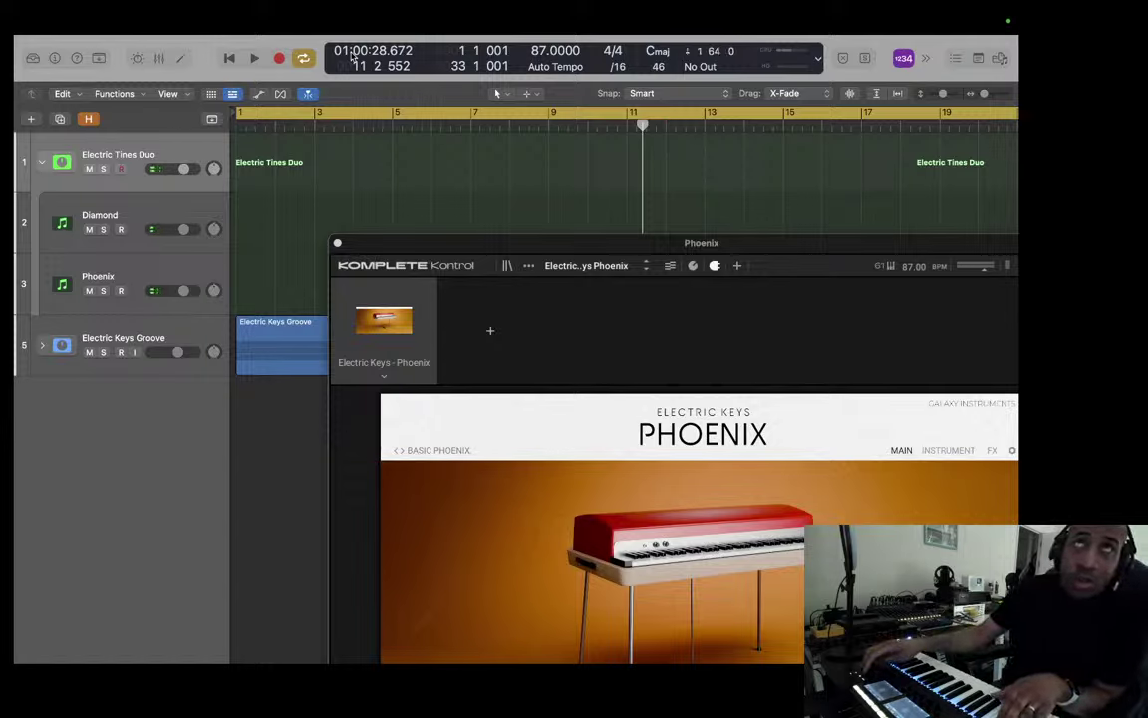
key(Down)
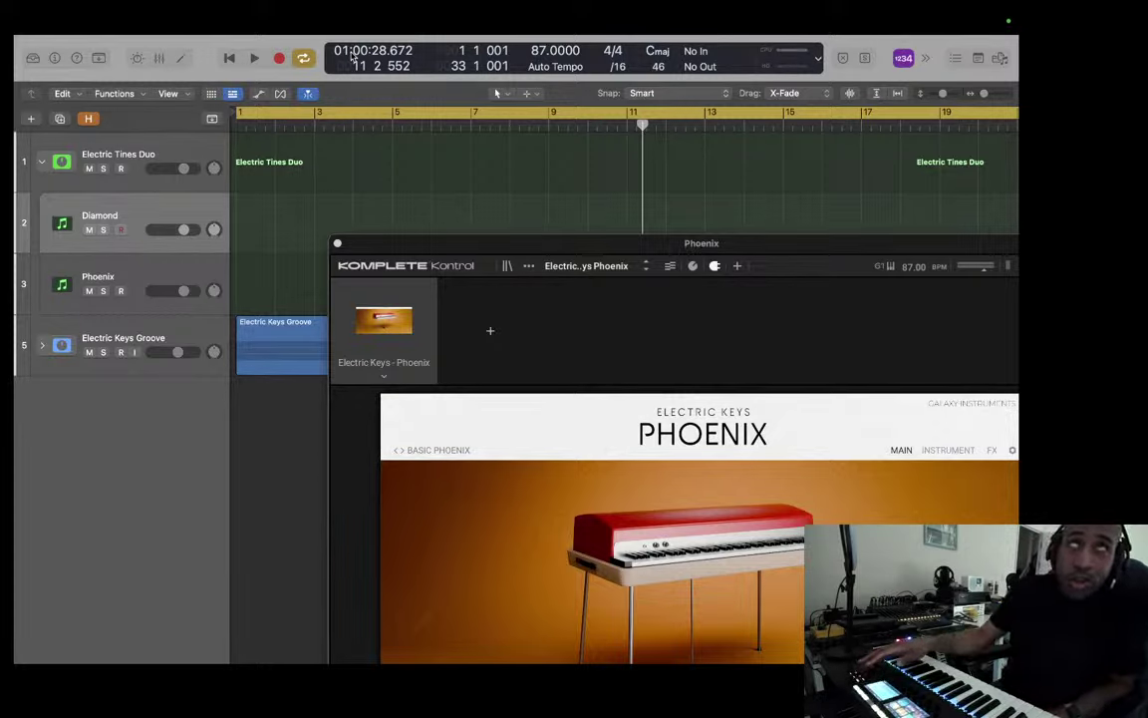
Step: Audition the Evolving Vibrato preset on Phoenix against Diamond and the Electric Tines Duo stack, return the playhead to the project start, and finish on Diamond
key(Down)
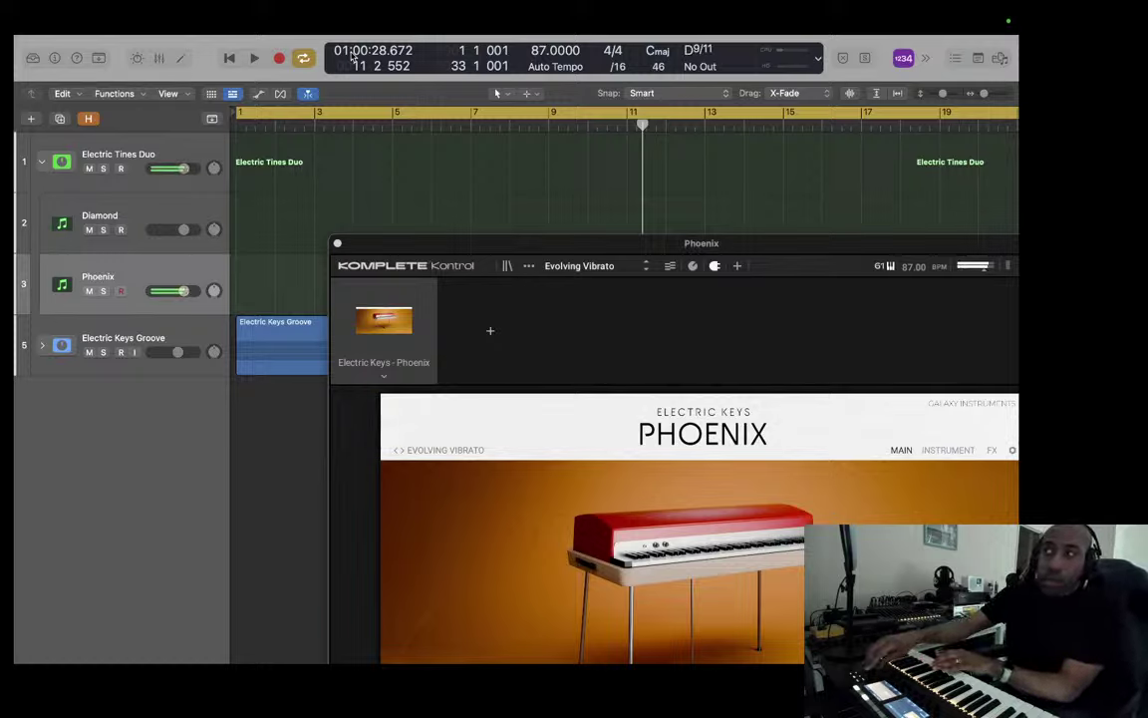
key(Up)
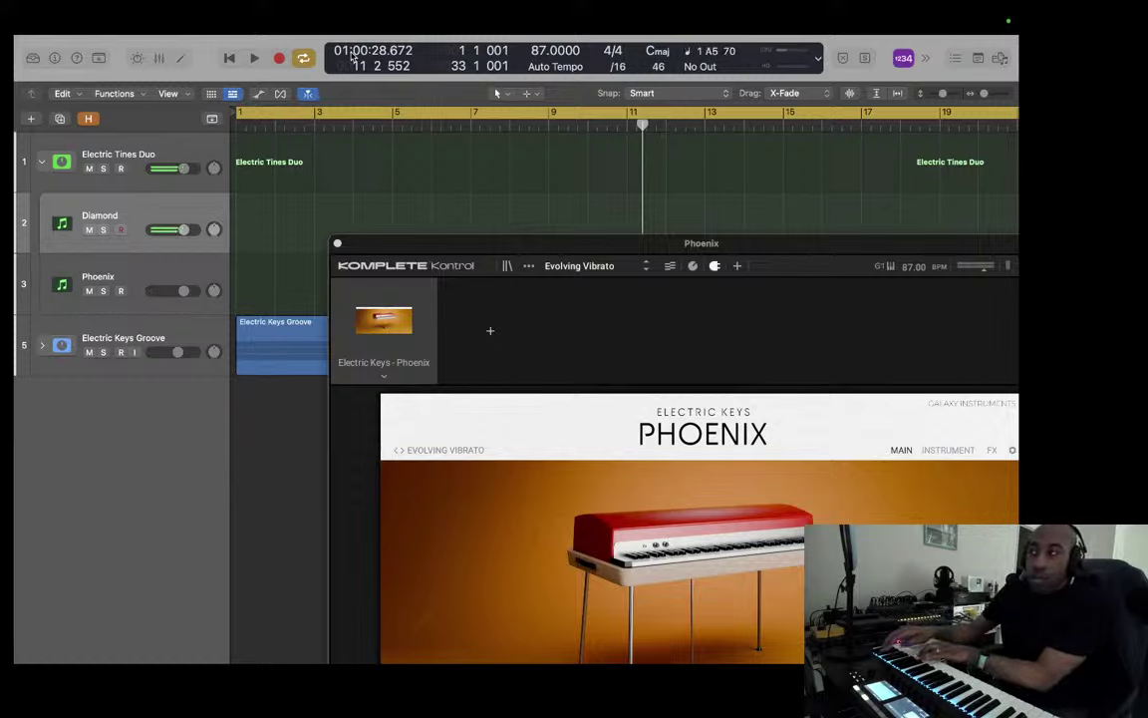
key(Down)
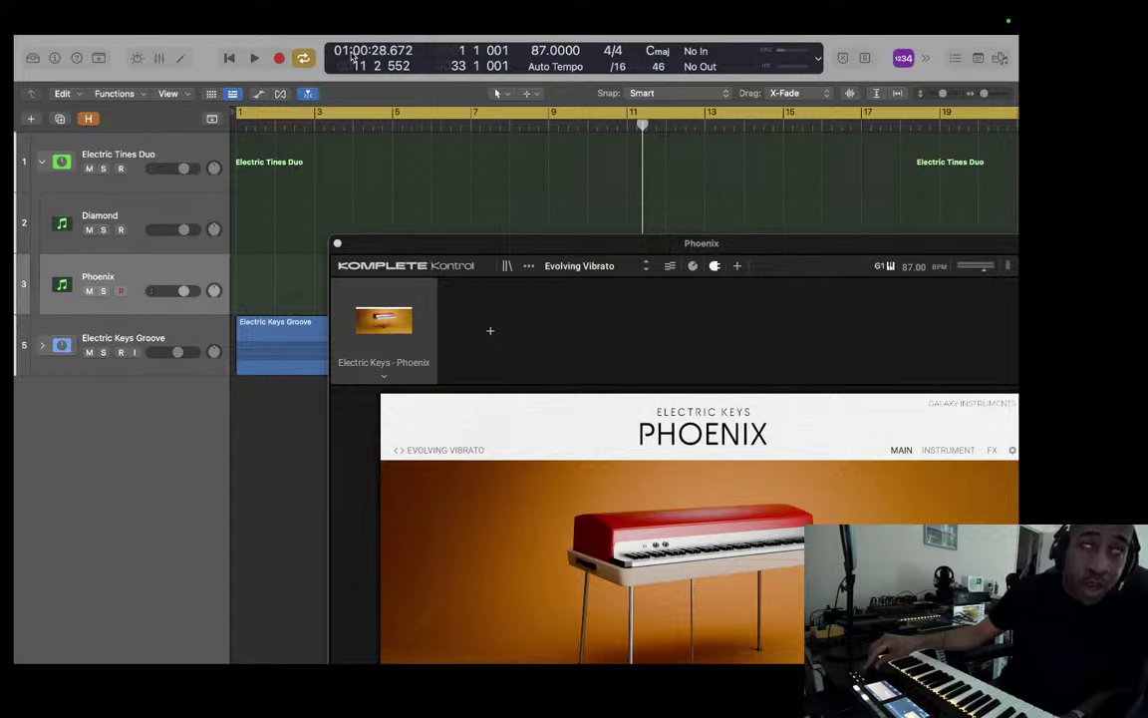
key(Up)
key(Up)
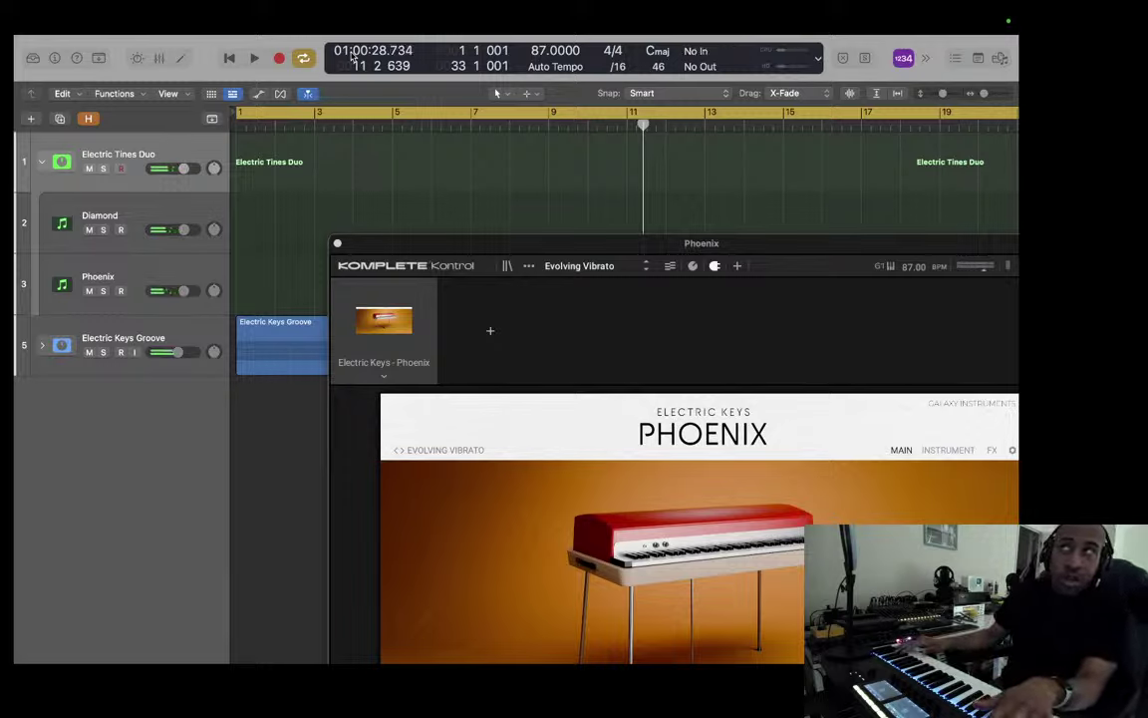
key(Return)
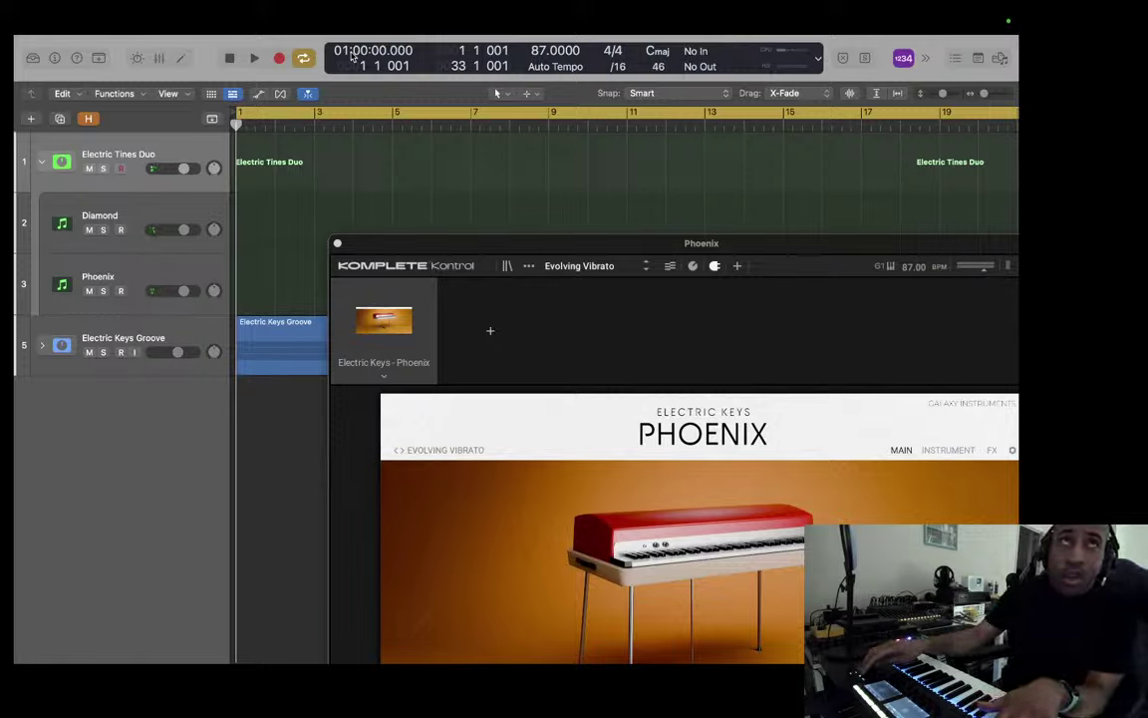
key(Down)
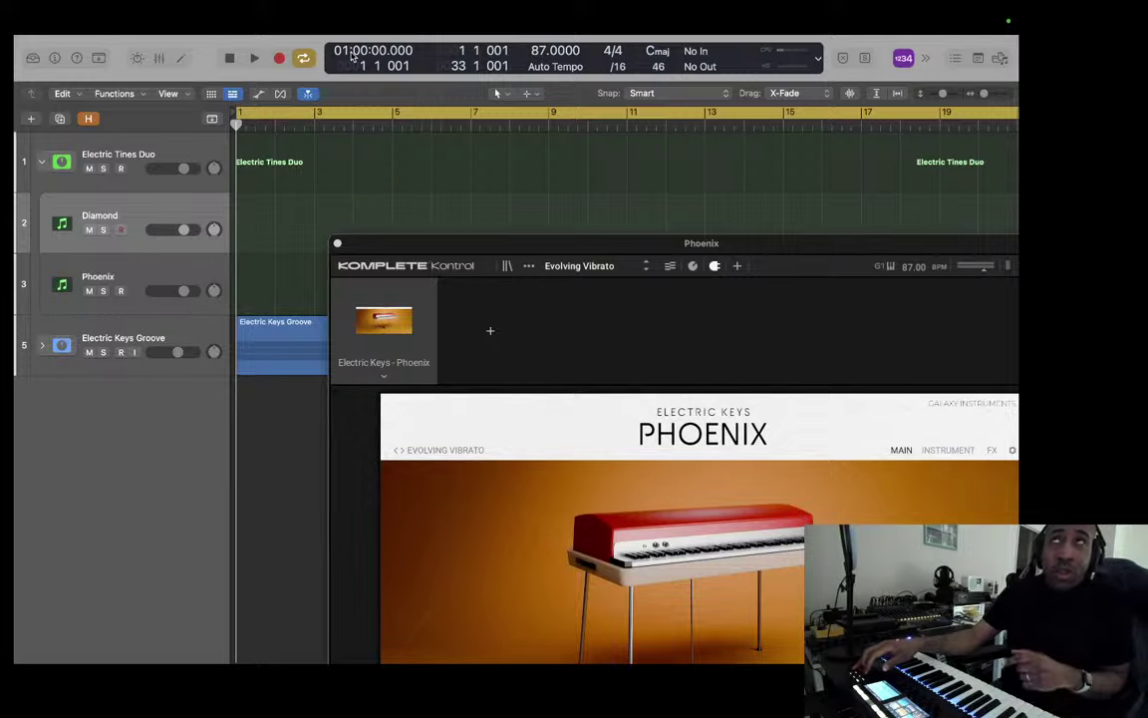
Step: Audition the Filtered Echoes preset on Phoenix, alternating with Diamond, then check the Electric Tines Duo stack and return to Diamond
key(Down)
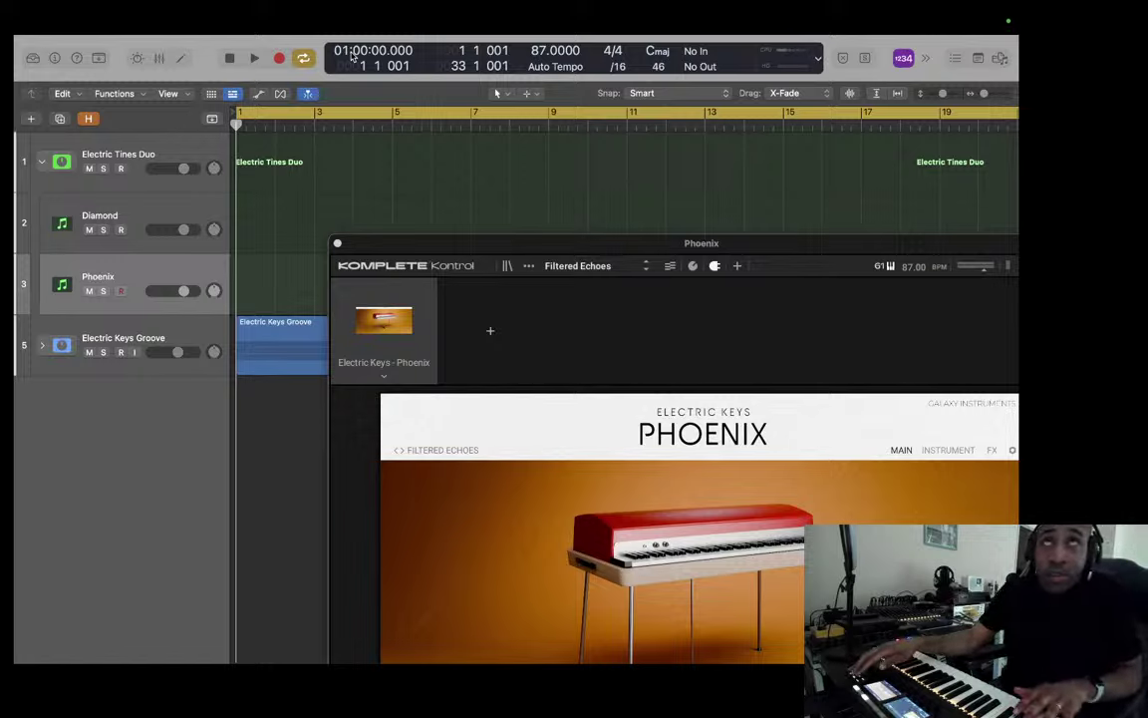
key(Up)
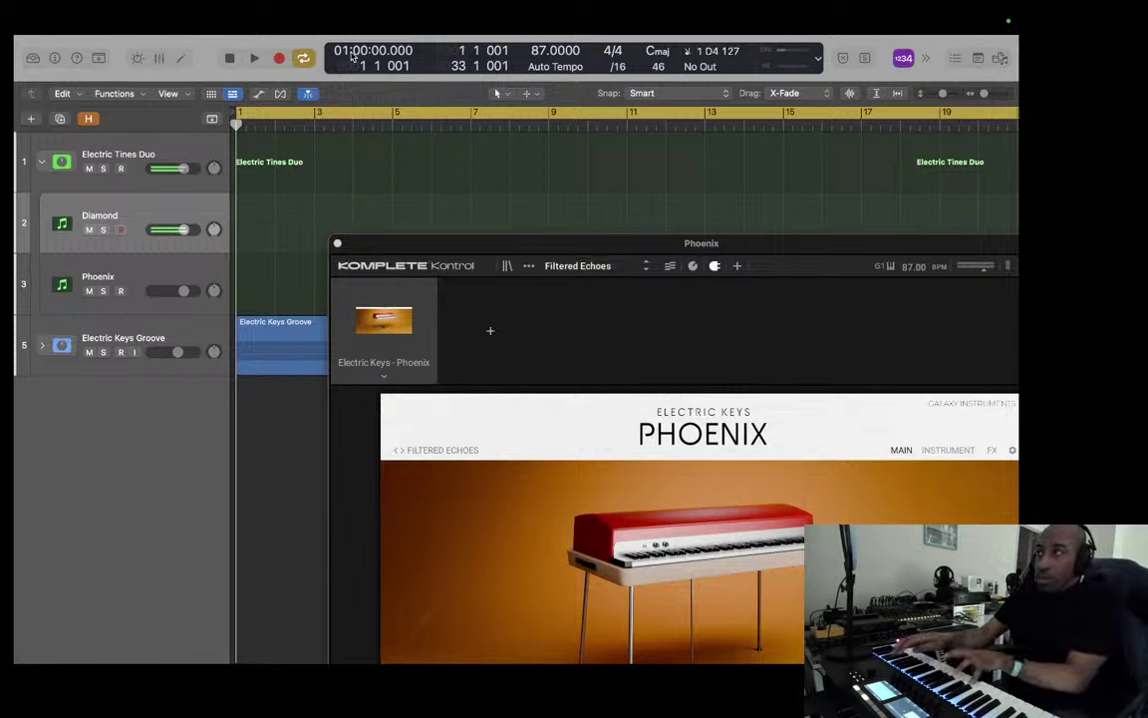
key(Down)
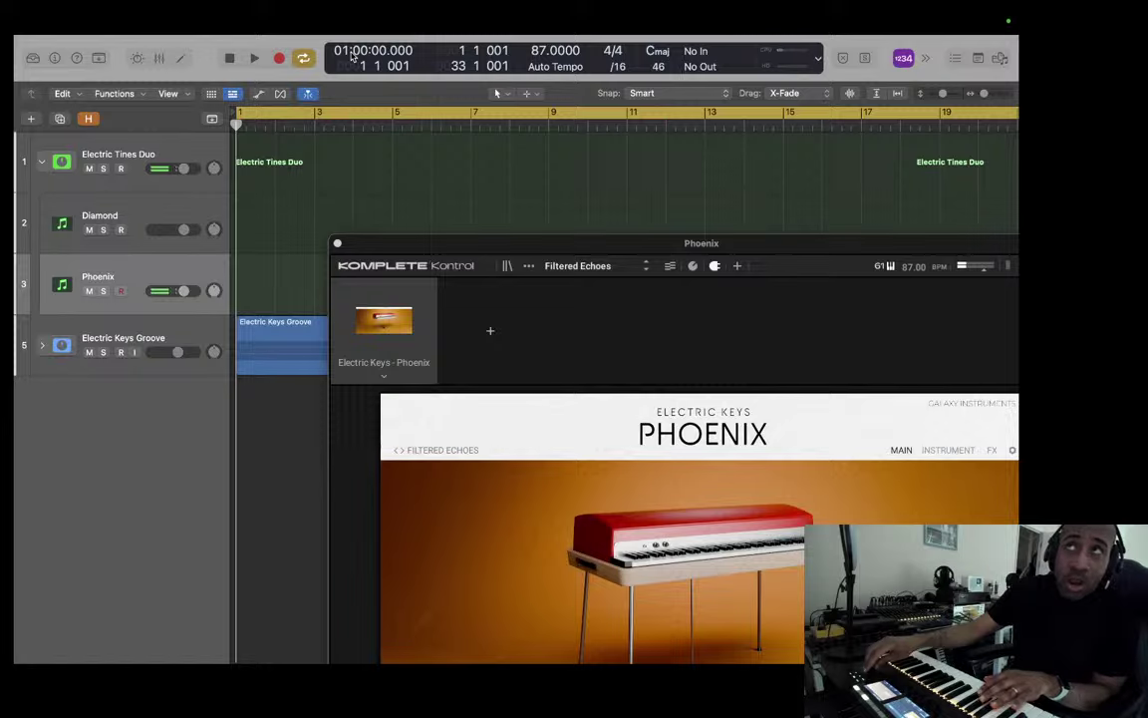
key(Up)
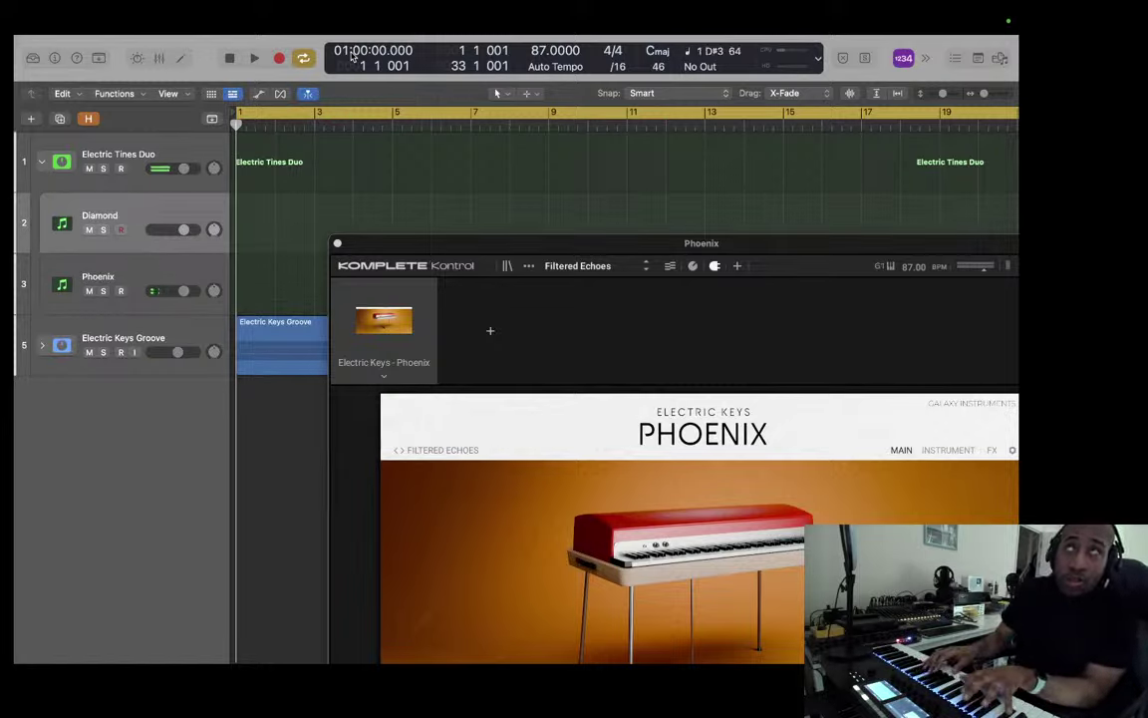
key(Up)
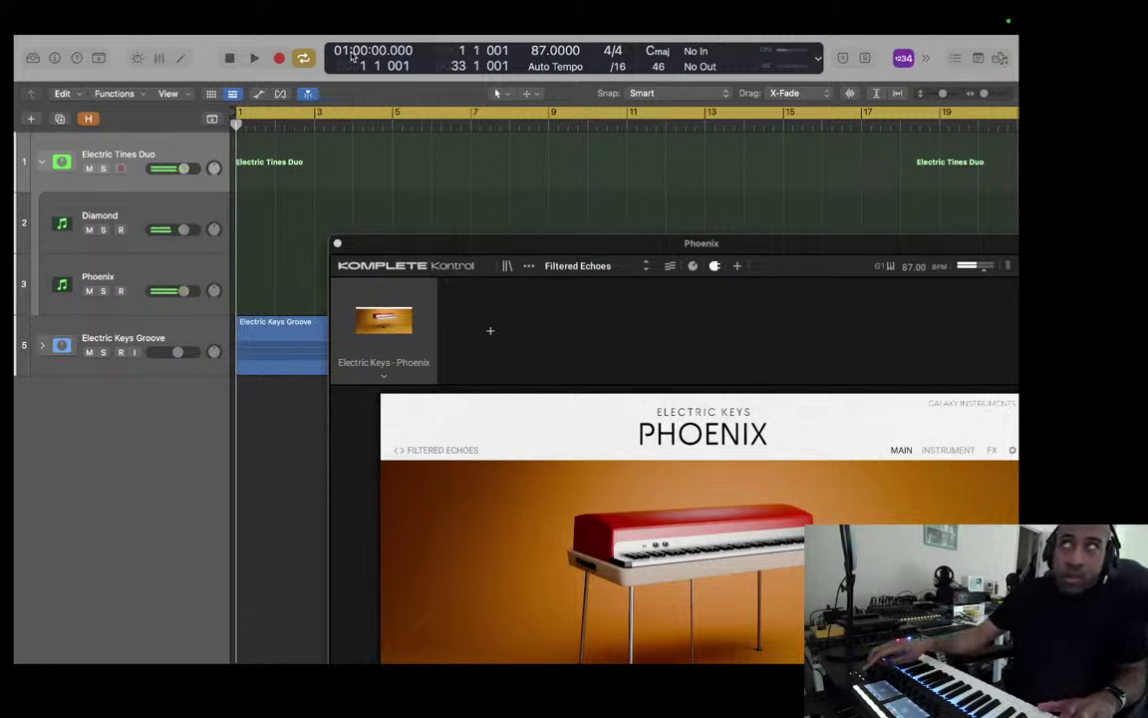
key(Down)
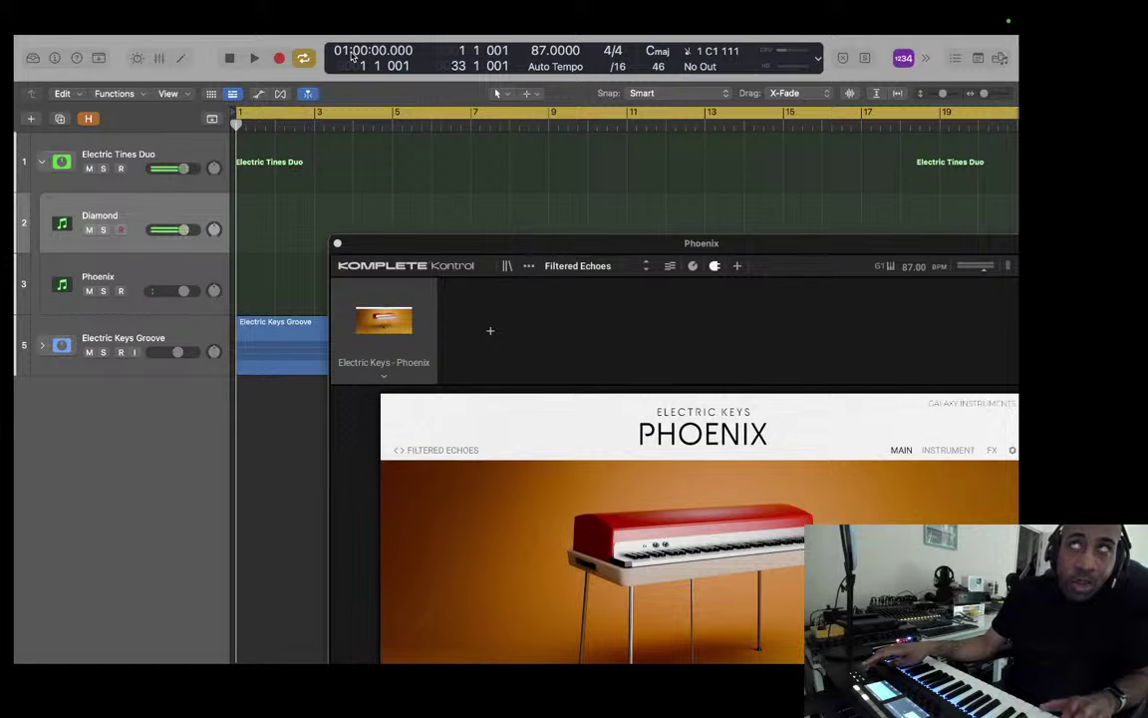
Step: Compare Filtered Echoes on Phoenix with Diamond again in repeated alternation, finishing on Diamond
key(Down)
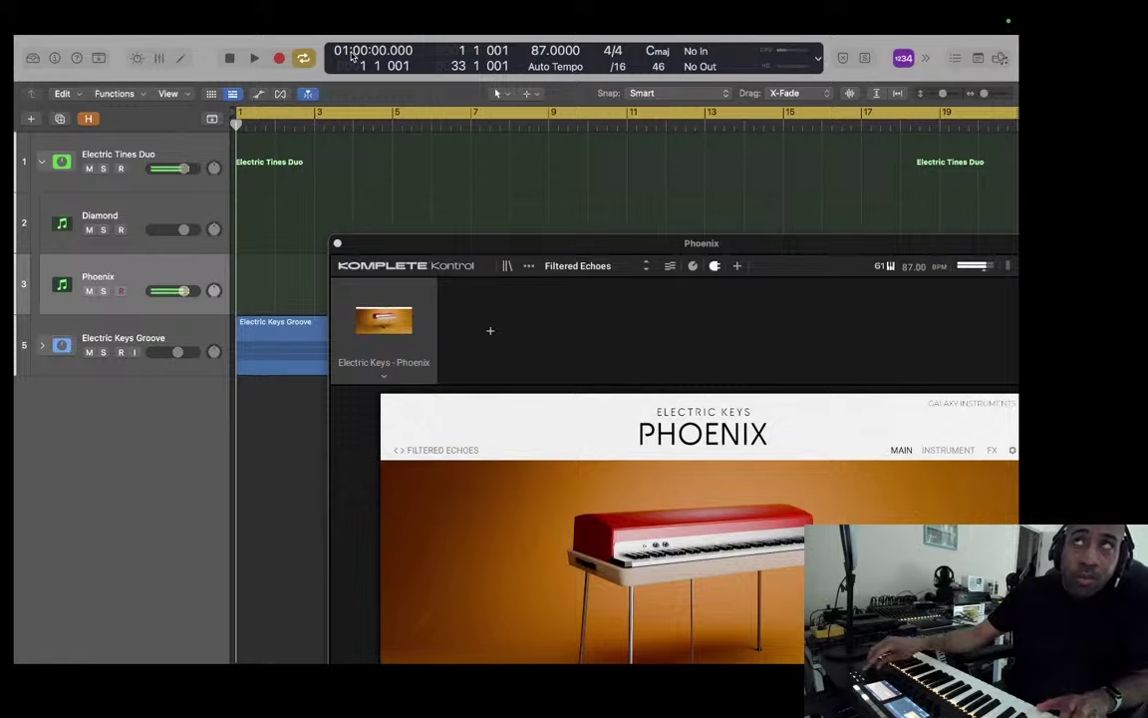
key(Up)
key(Up)
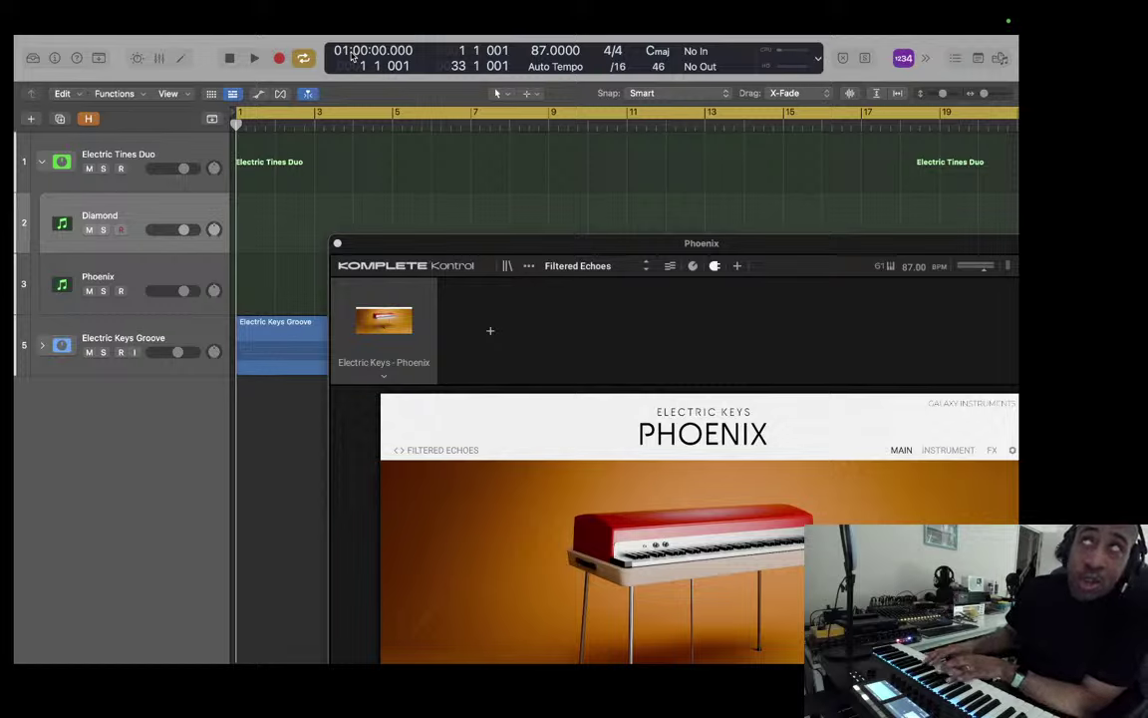
key(Down)
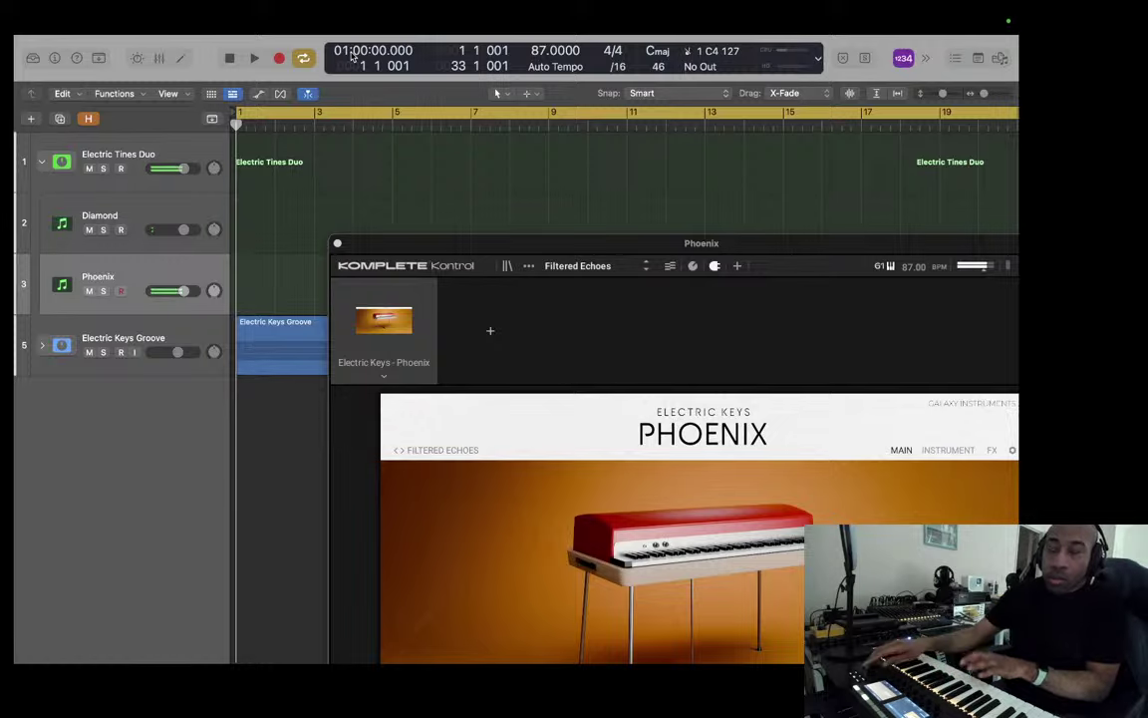
key(Up)
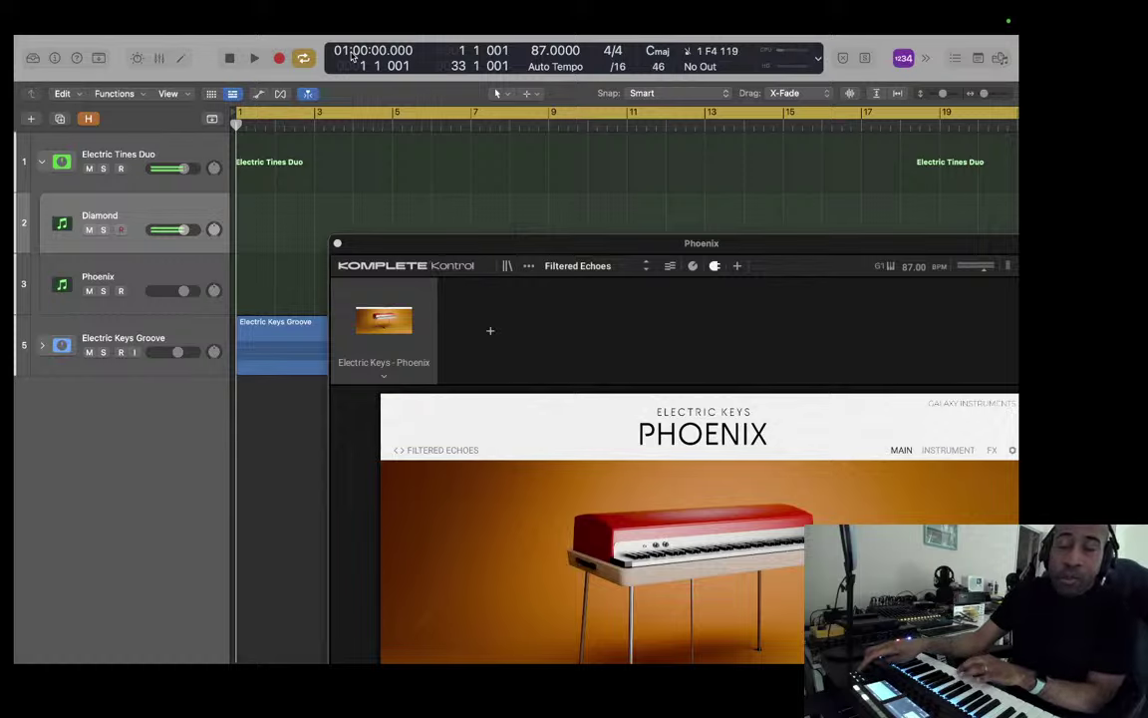
key(Down)
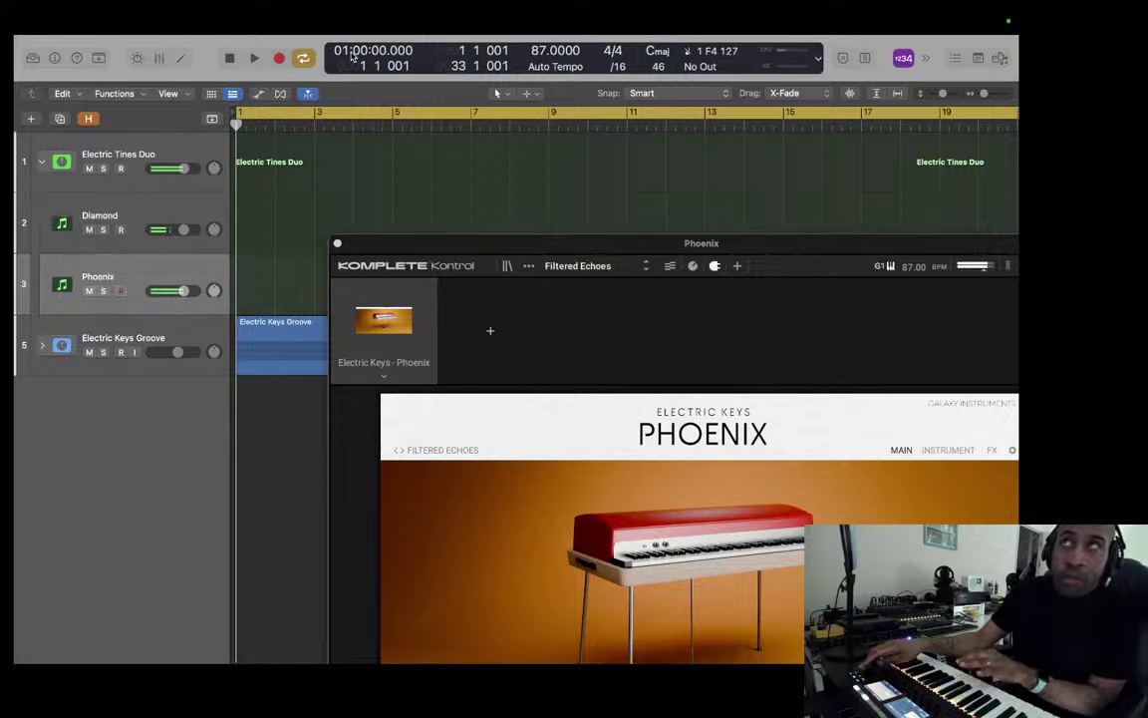
key(Up)
key(Up)
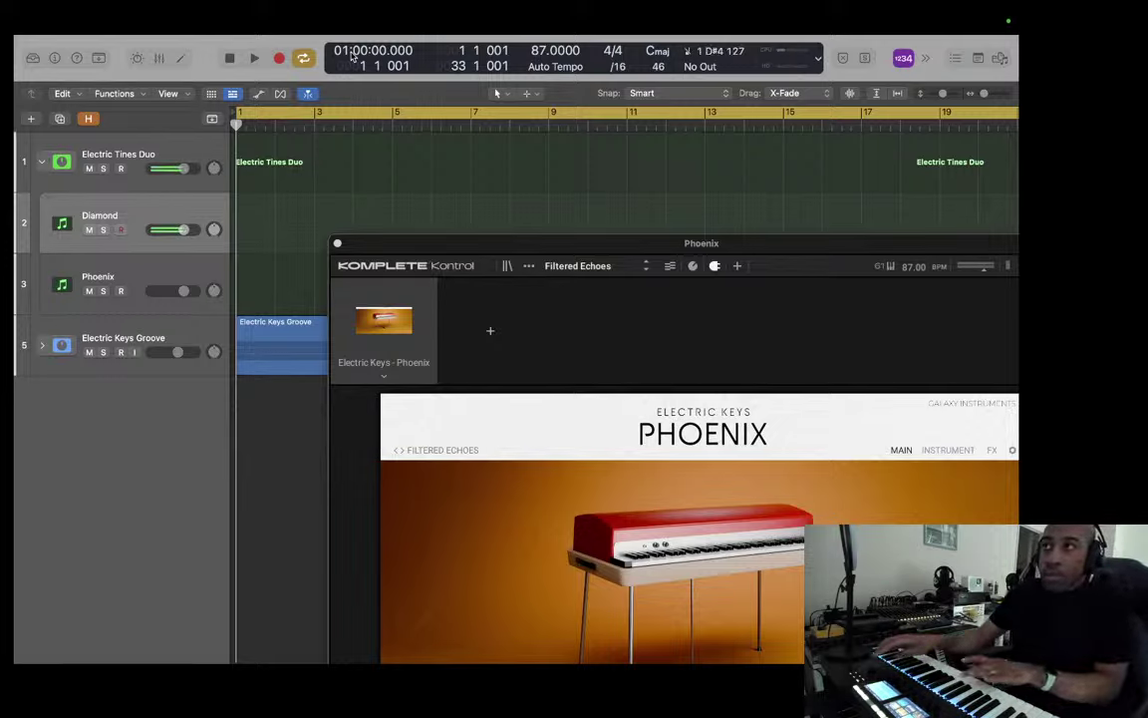
Step: Audition the Flying Phoenix preset on Phoenix and alternate it with Diamond
key(Down)
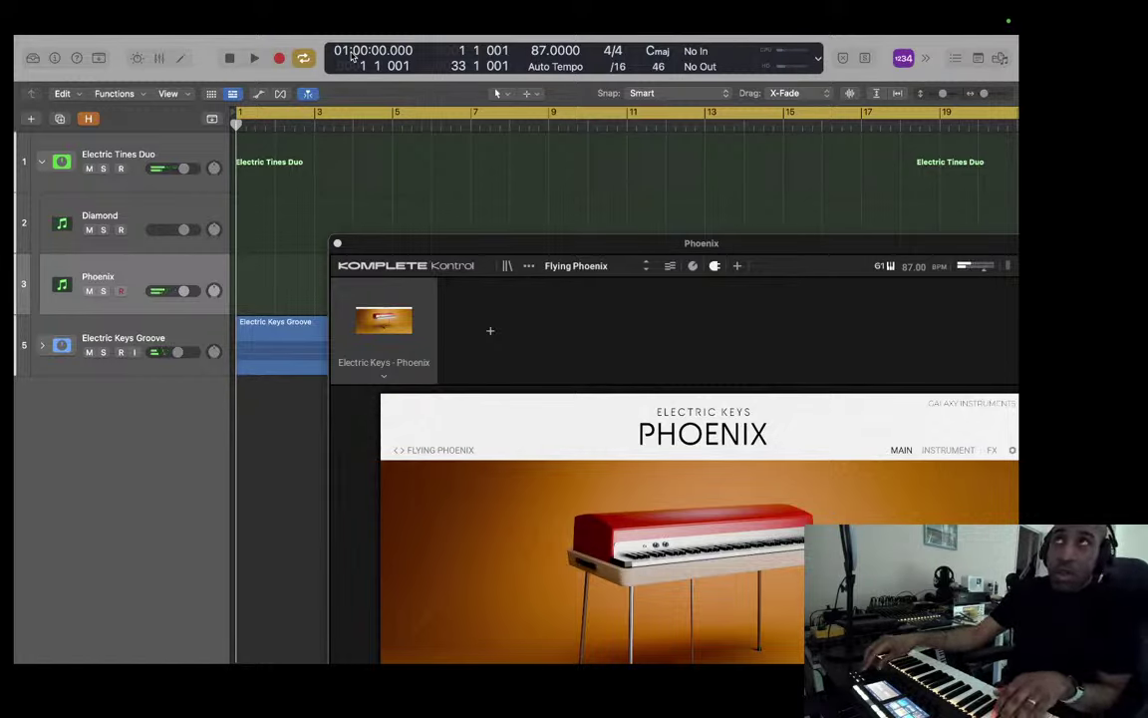
key(Up)
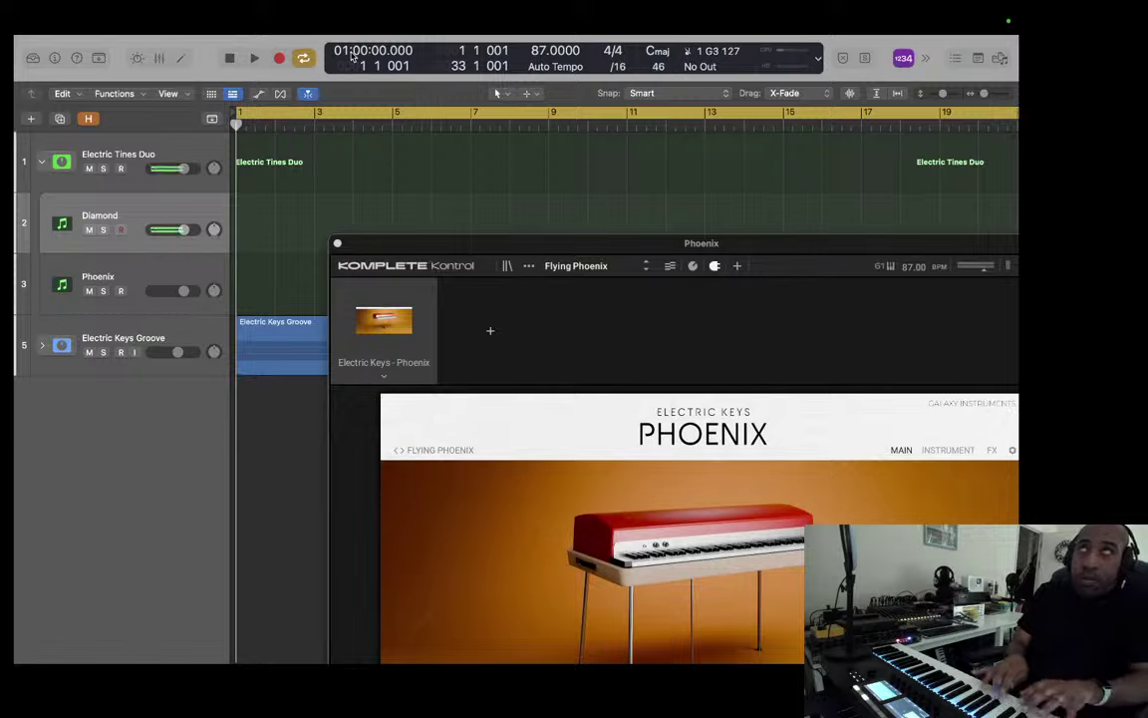
key(Down)
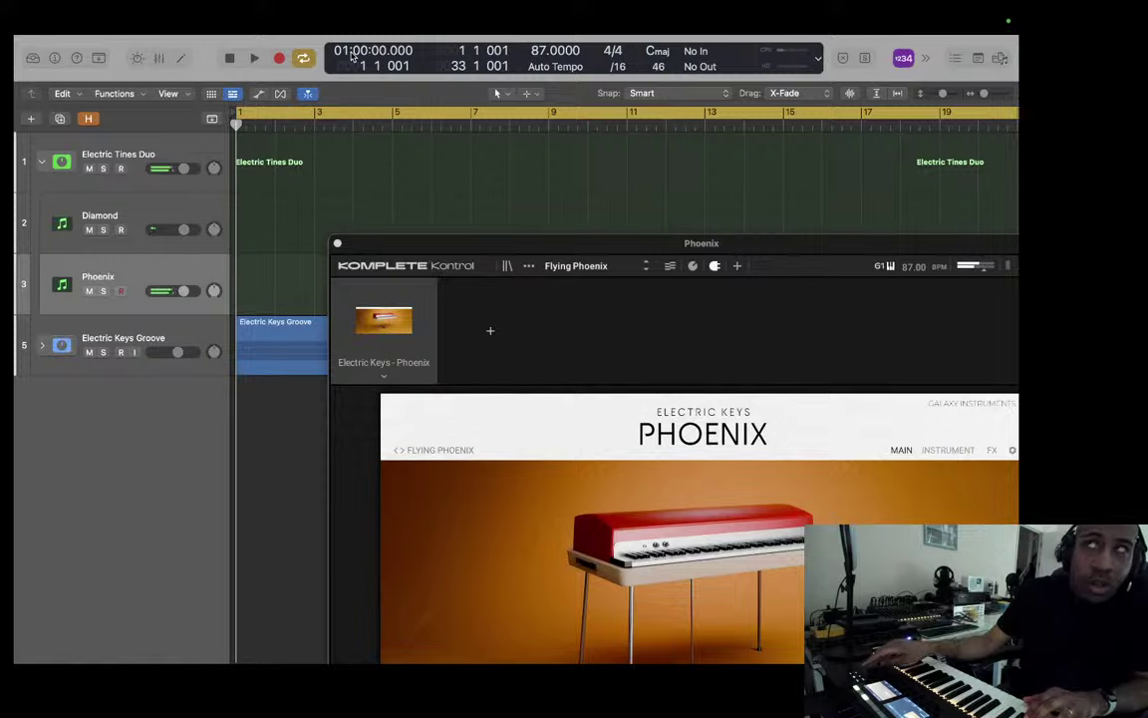
key(Up)
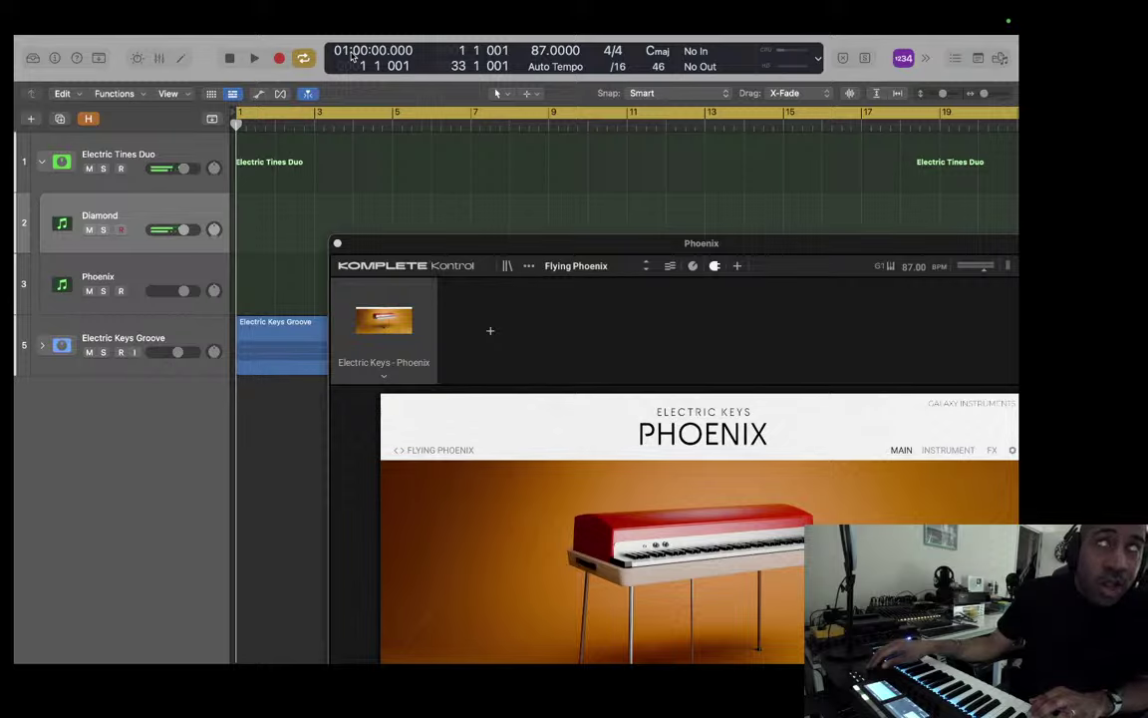
key(Up)
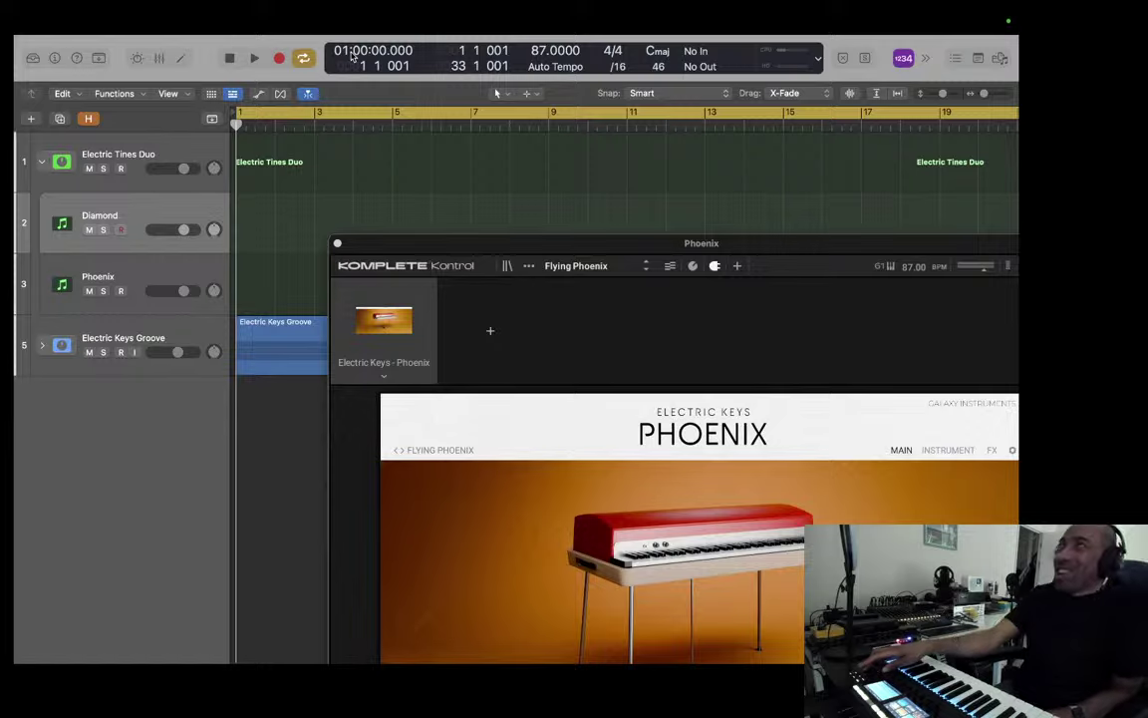
Step: Audition the Fondled Mechanics preset on Phoenix, compare it with Diamond and the Electric Tines Duo stack, and return to Diamond
key(Down)
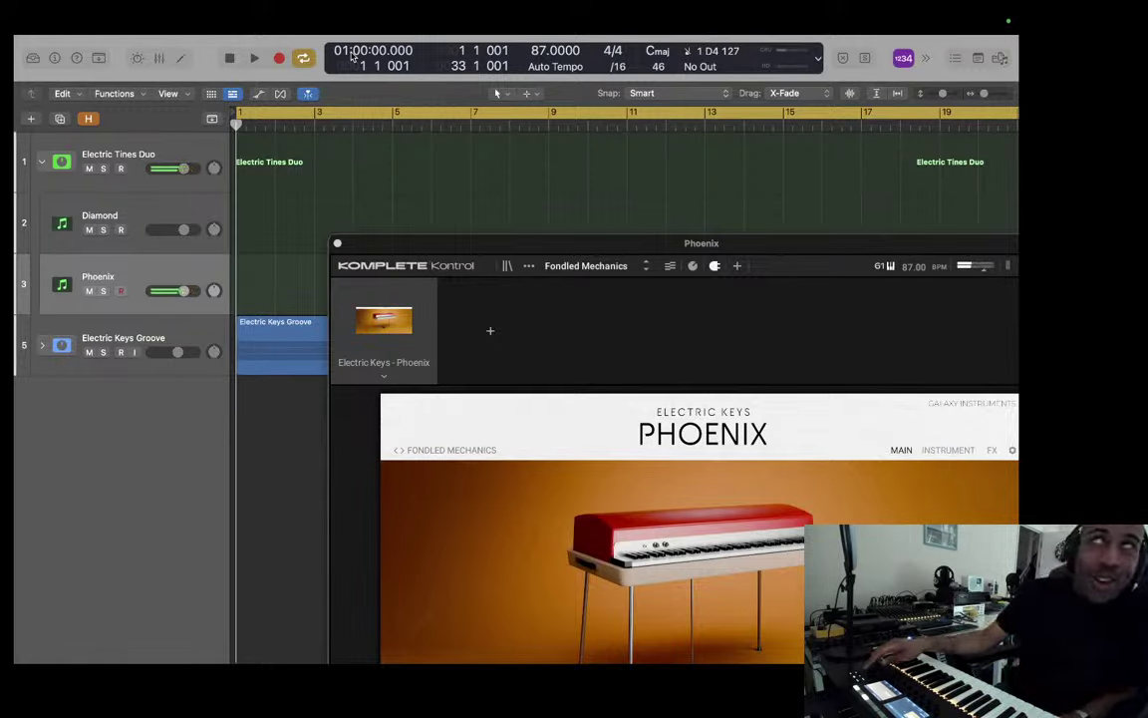
key(Up)
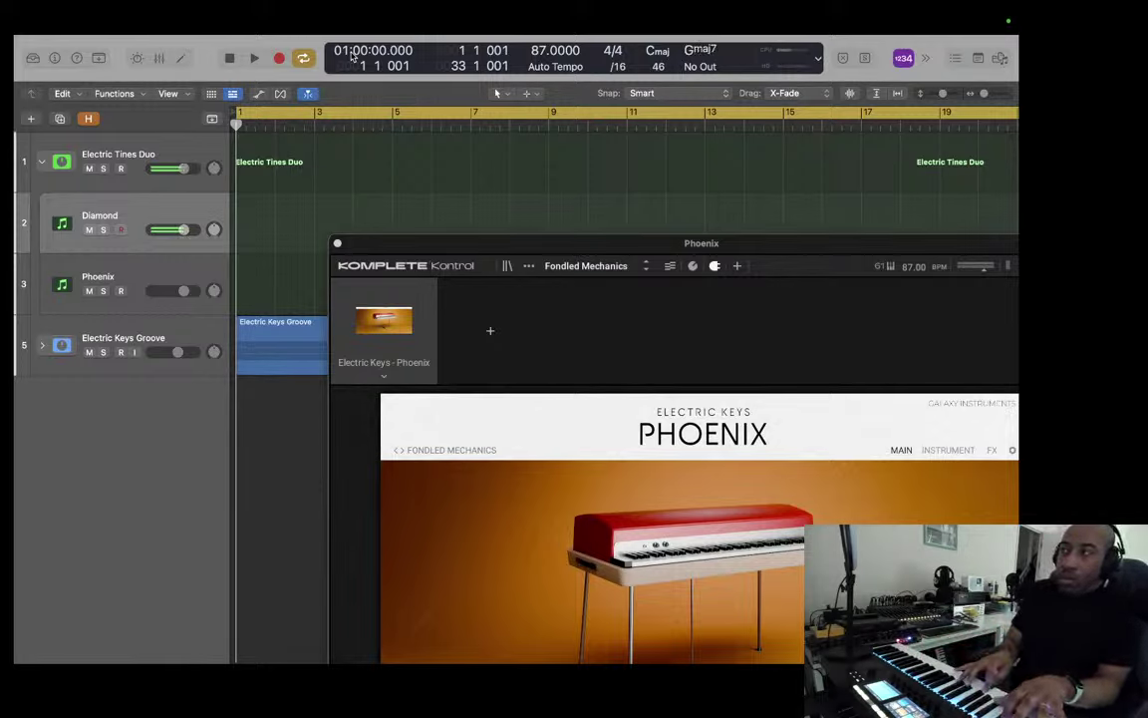
key(Down)
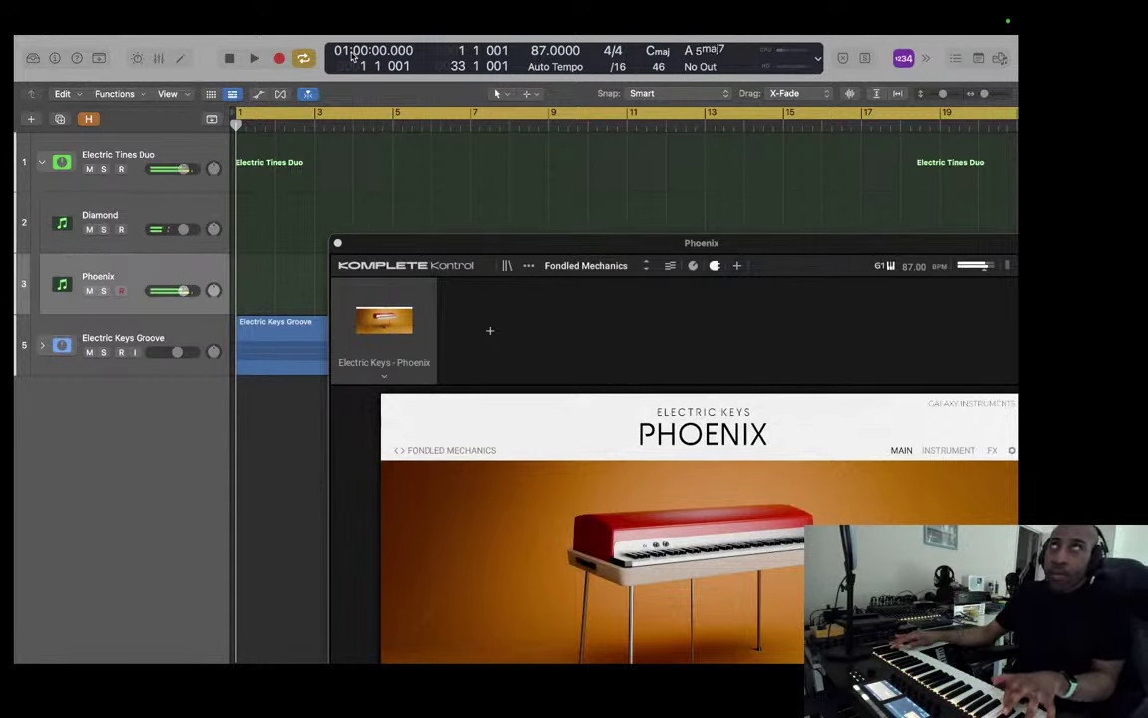
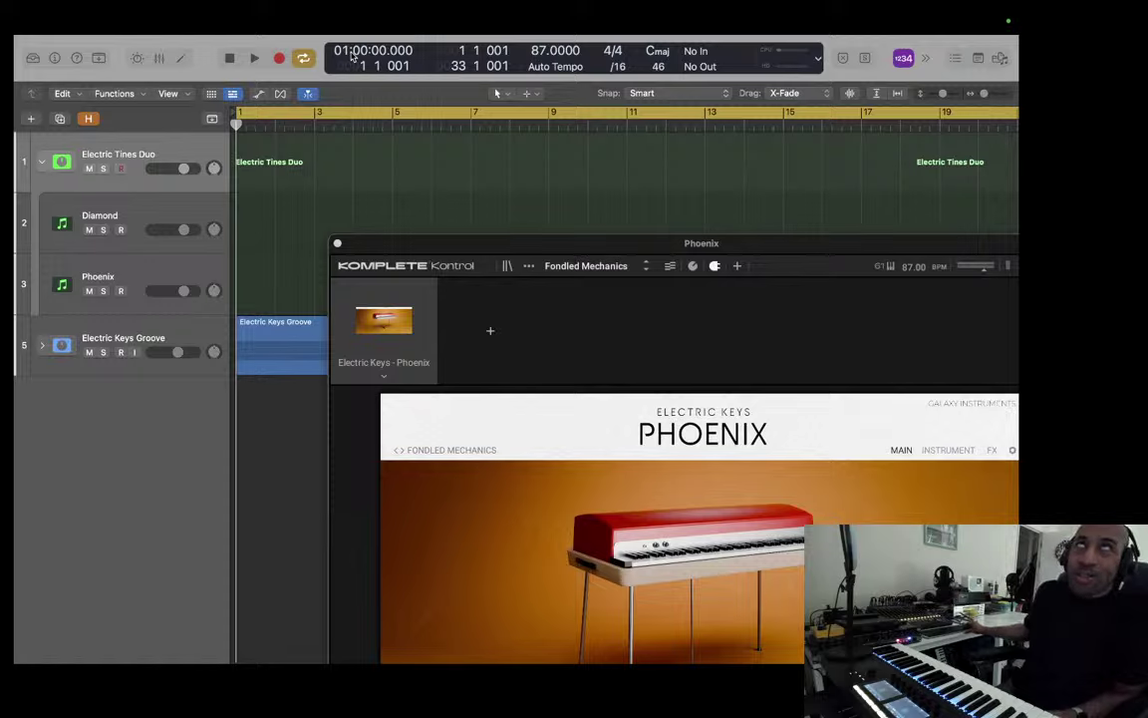
key(Down)
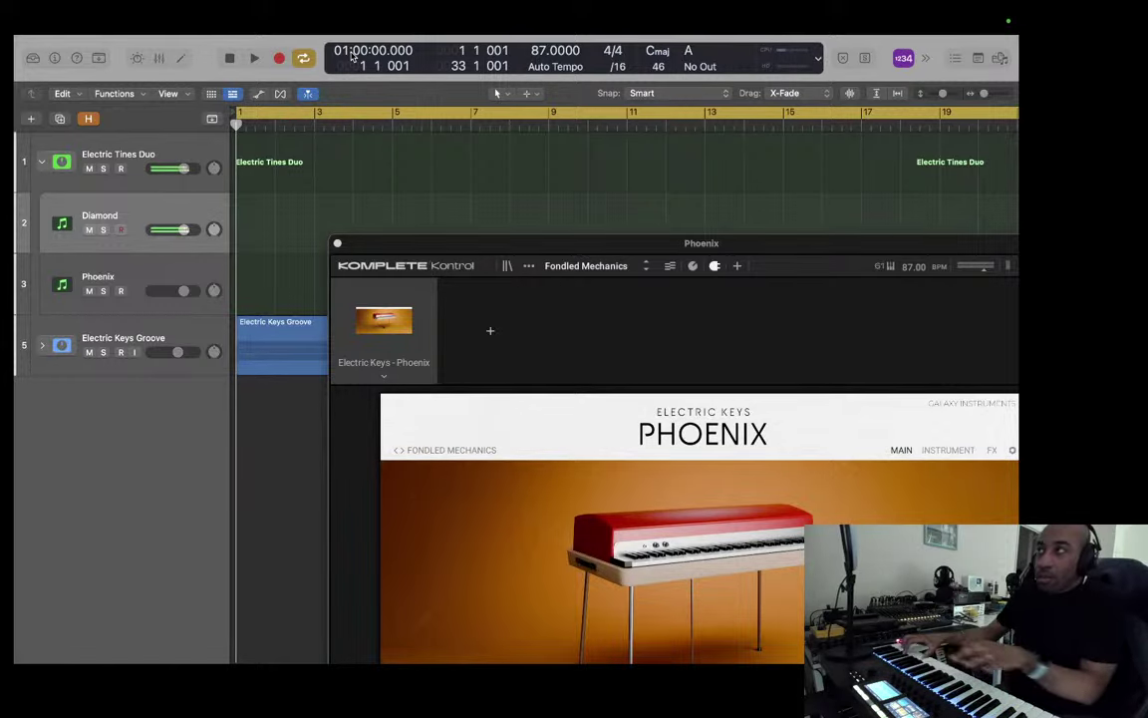
Step: Audition the Fuzz Bass preset on Phoenix, comparing it with Diamond and the layered Electric Tines Duo stack, and finish on Phoenix
key(Down)
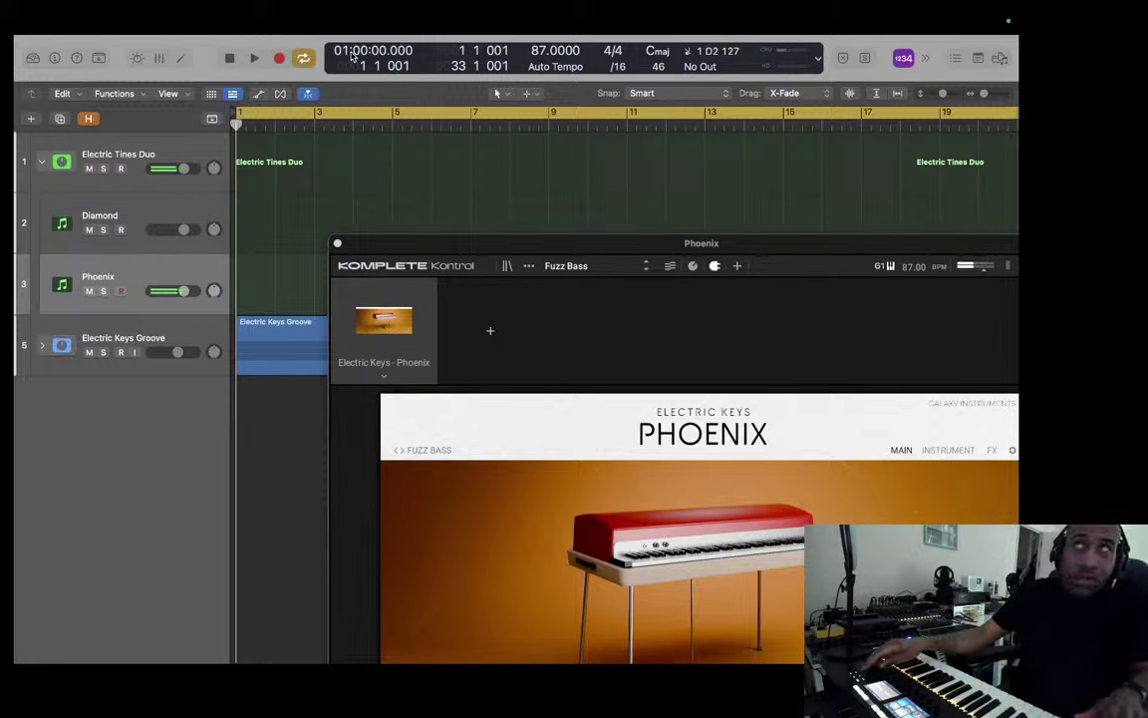
key(Up)
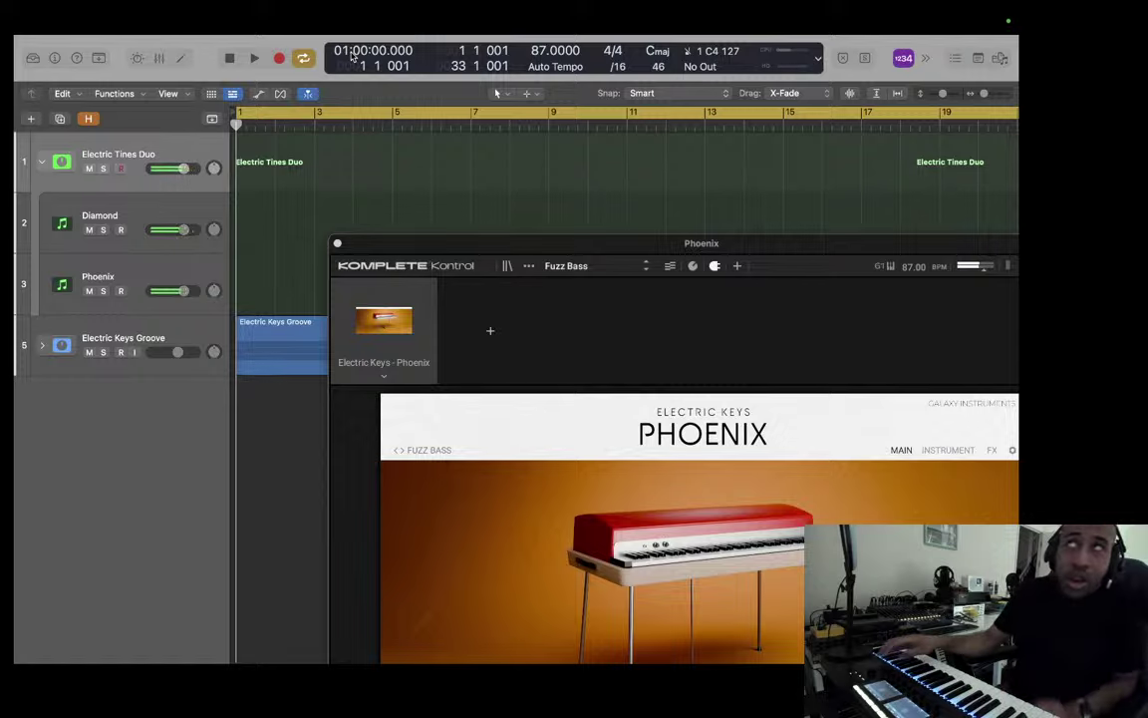
key(Down)
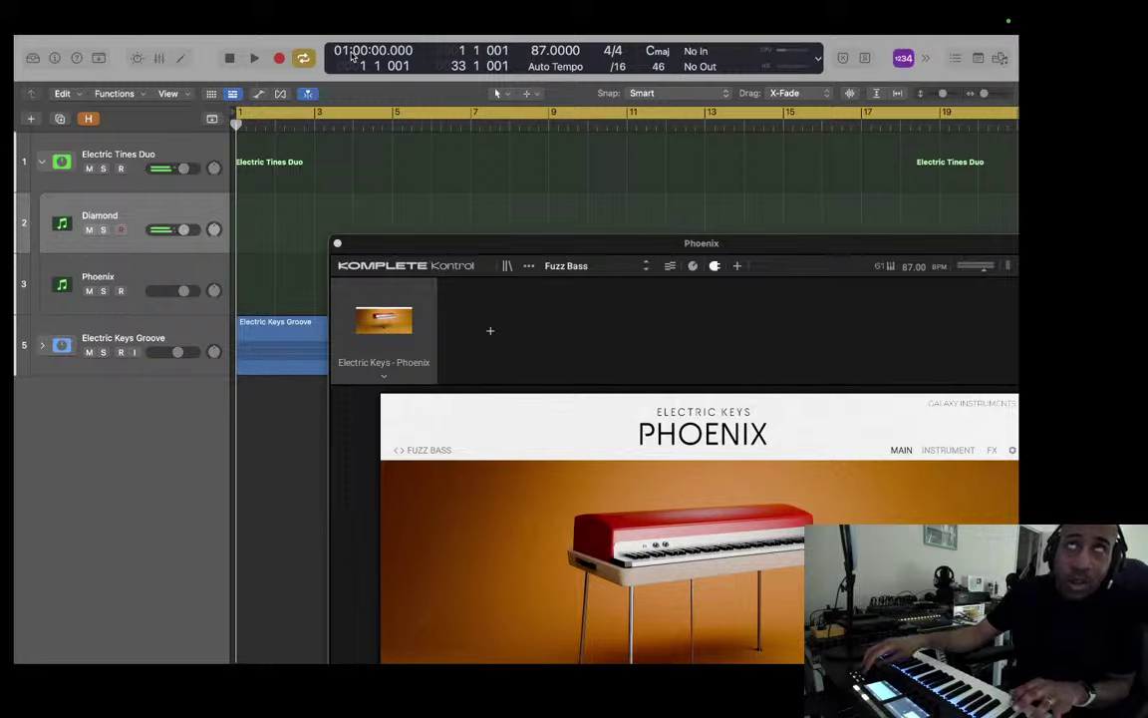
key(Down)
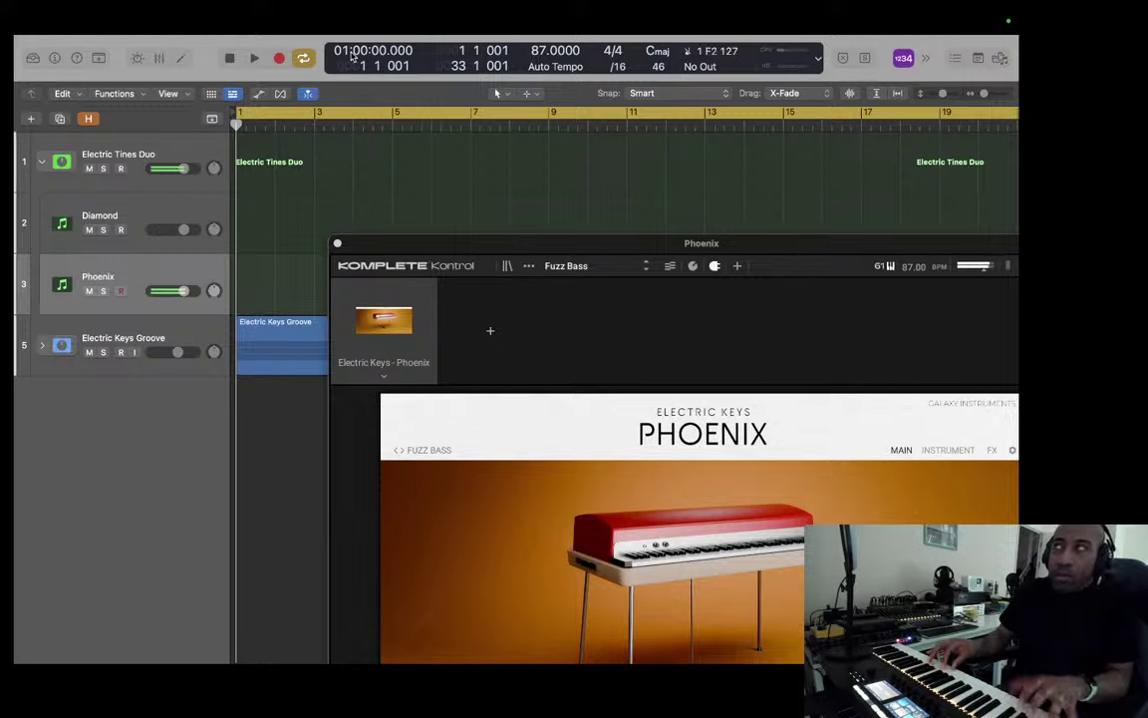
key(Up)
key(Up)
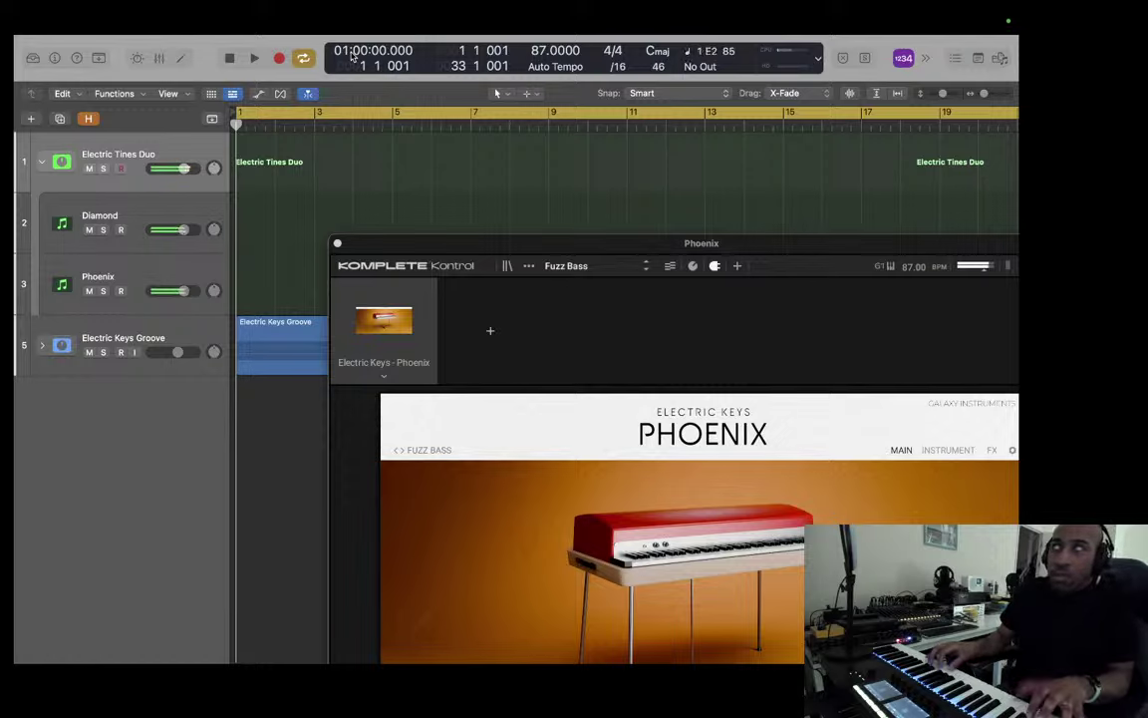
key(Down)
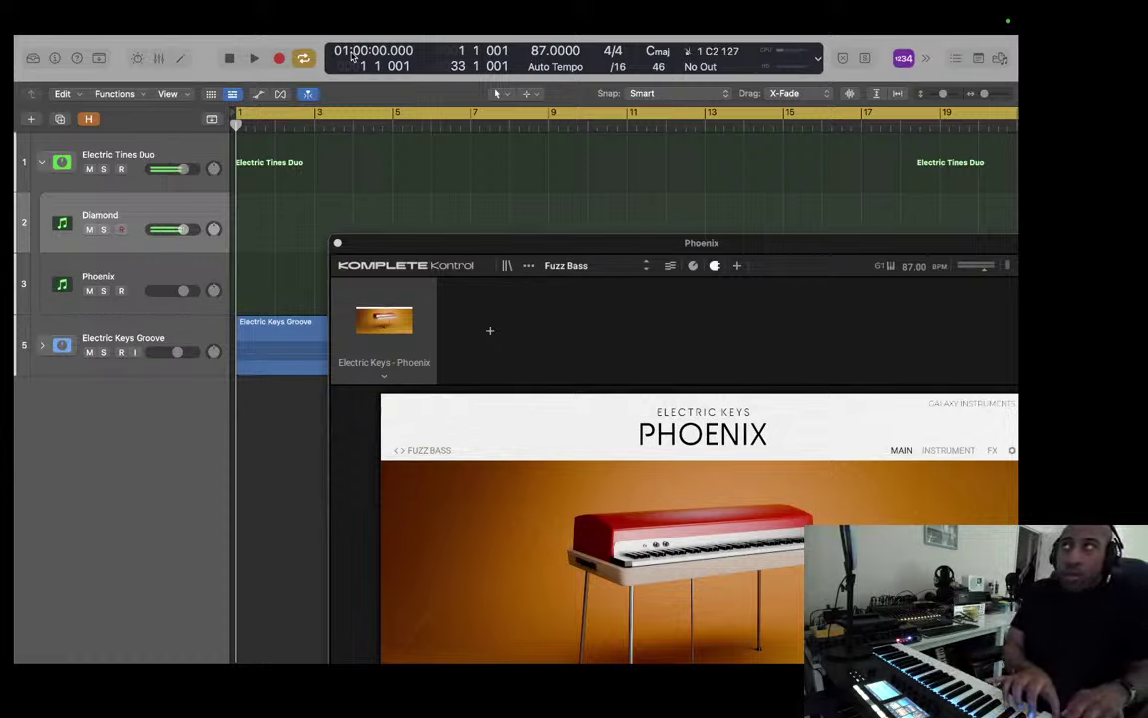
key(Down)
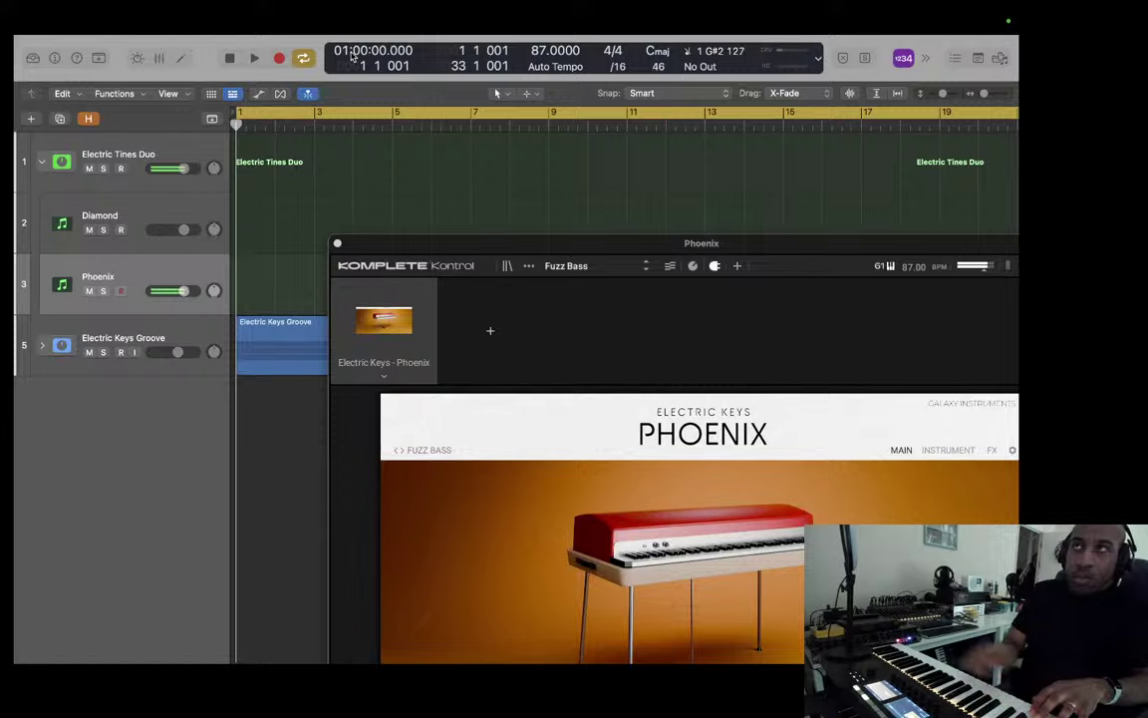
Step: Audition the Fuzz Phoenix preset on Phoenix, compare it with the layered Electric Tines Duo stack, and return to Diamond
key(Up)
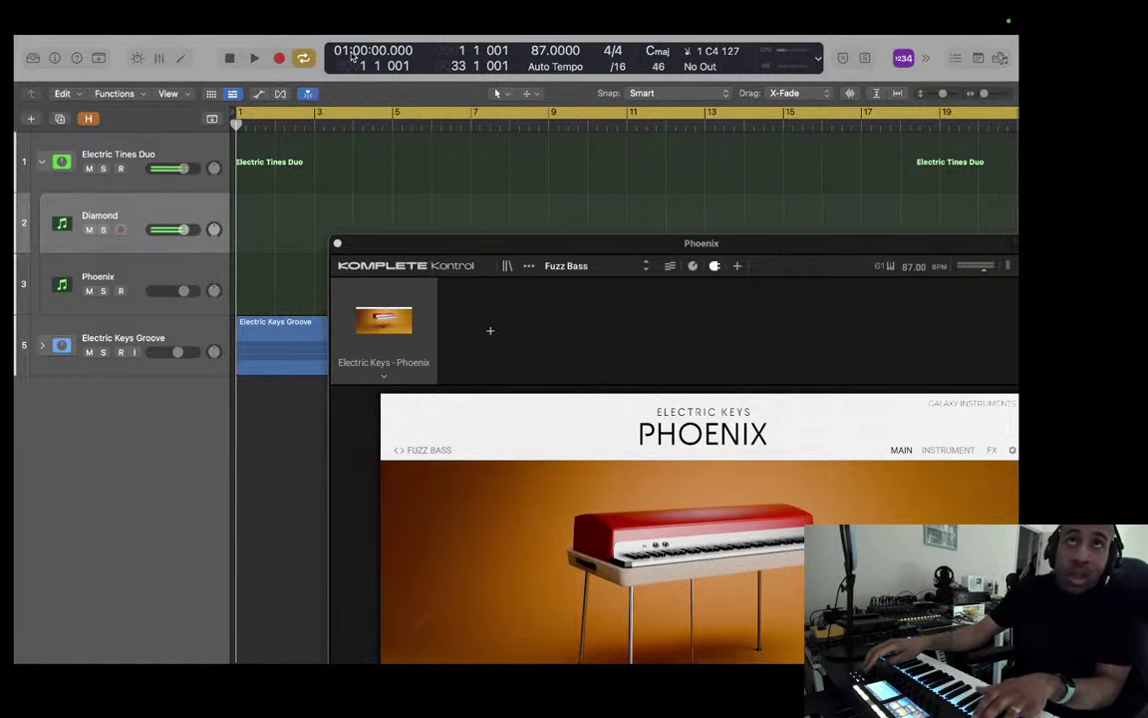
key(Down)
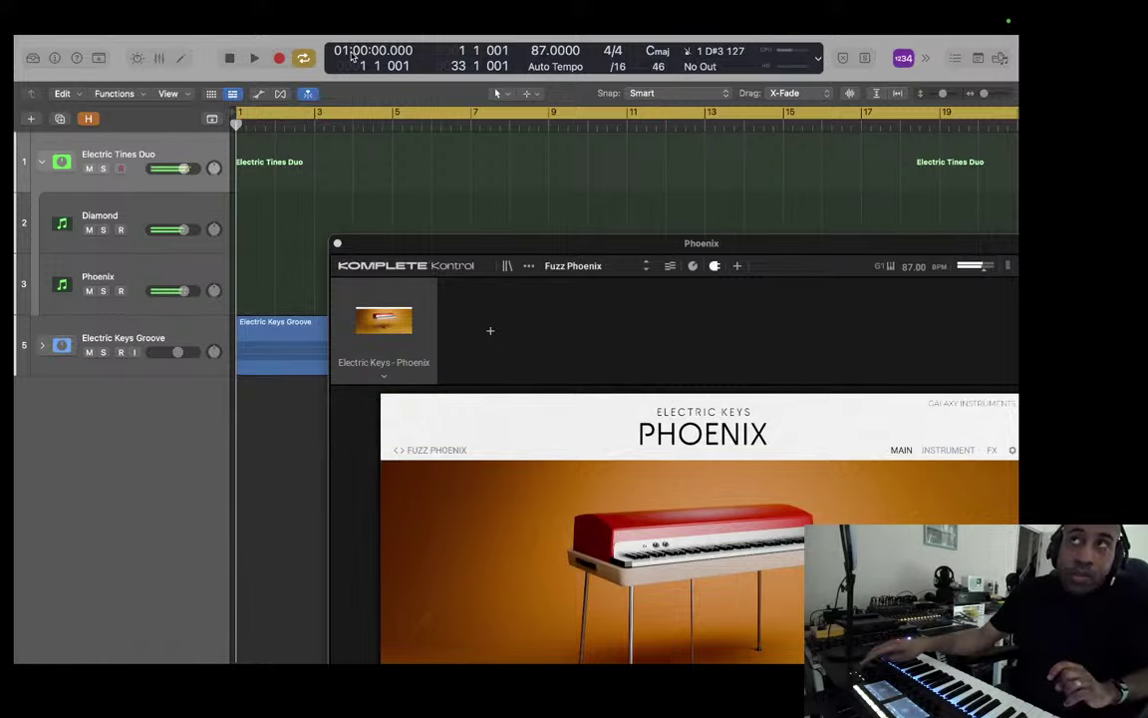
key(Down)
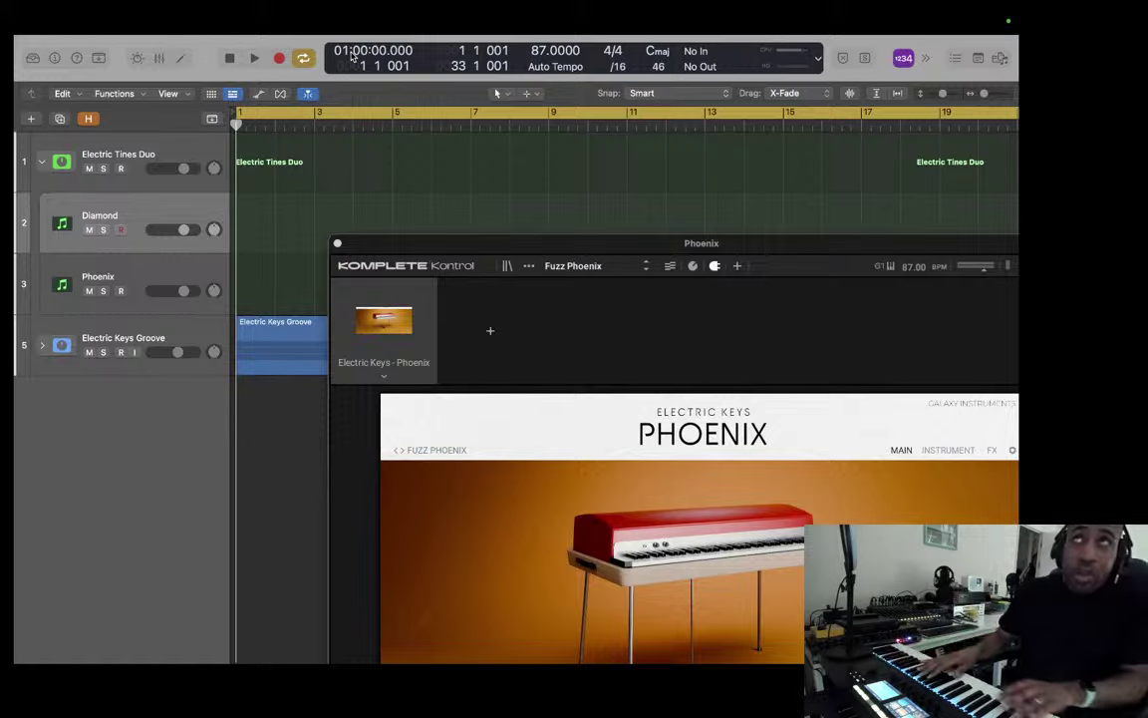
Step: Audition the Glass Harmonica preset on Phoenix, comparing it with Diamond and the Electric Tines Duo stack, and finish on Diamond
key(Down)
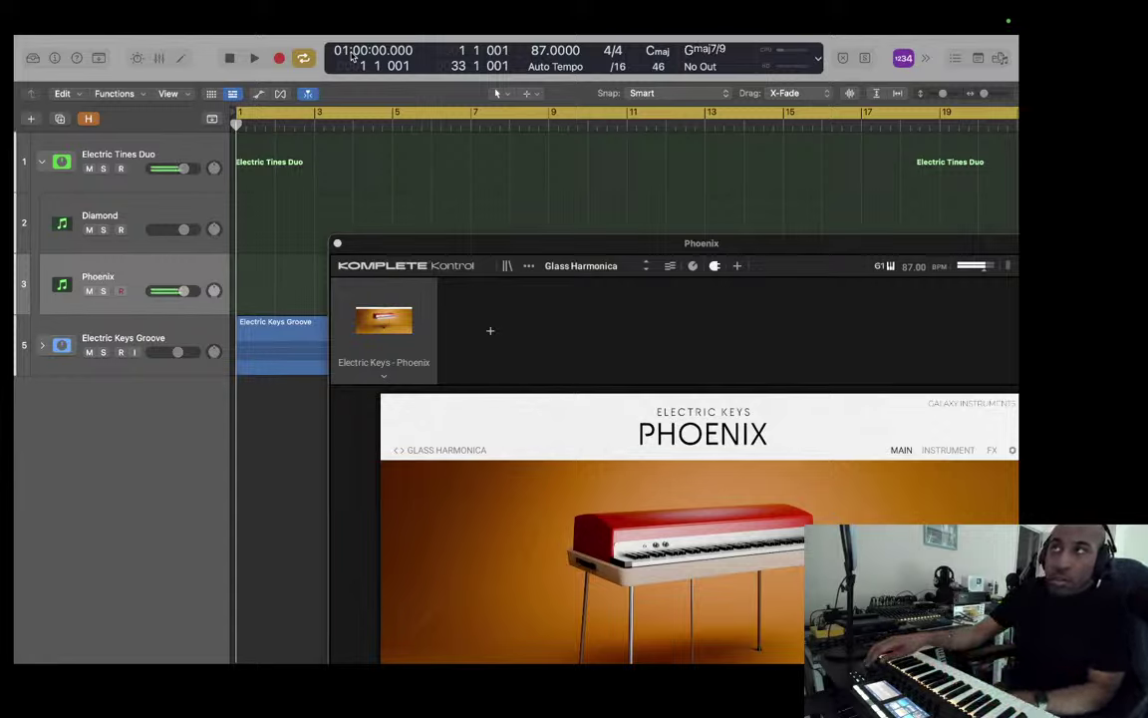
key(Up)
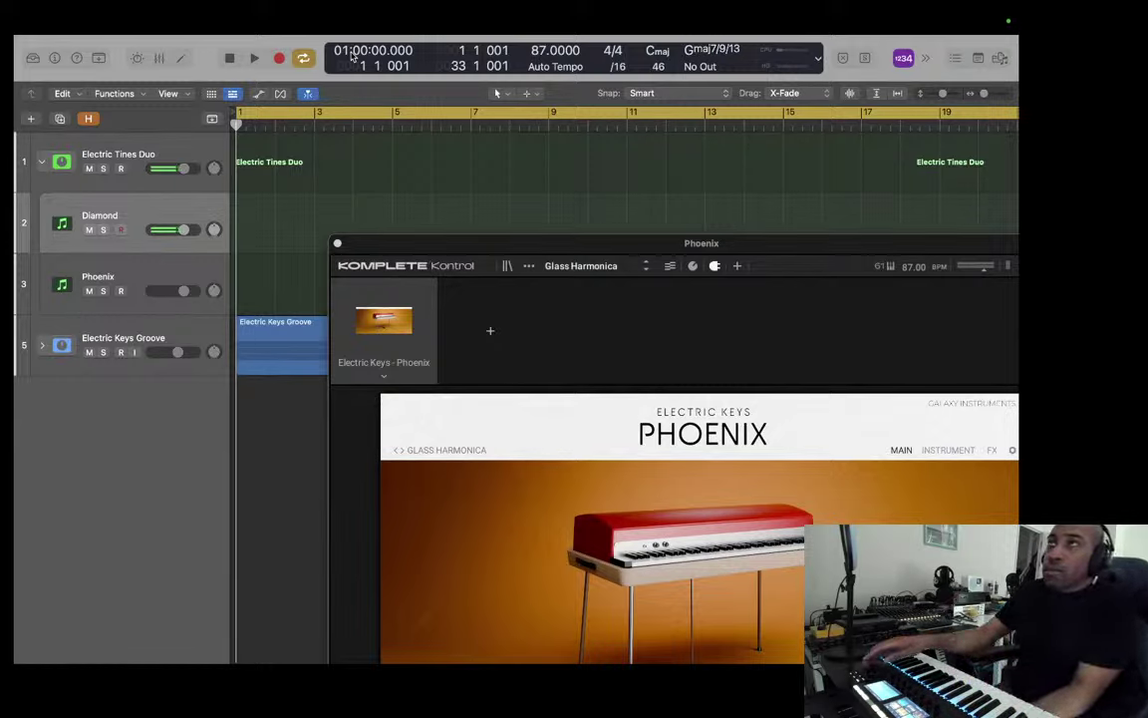
key(Up)
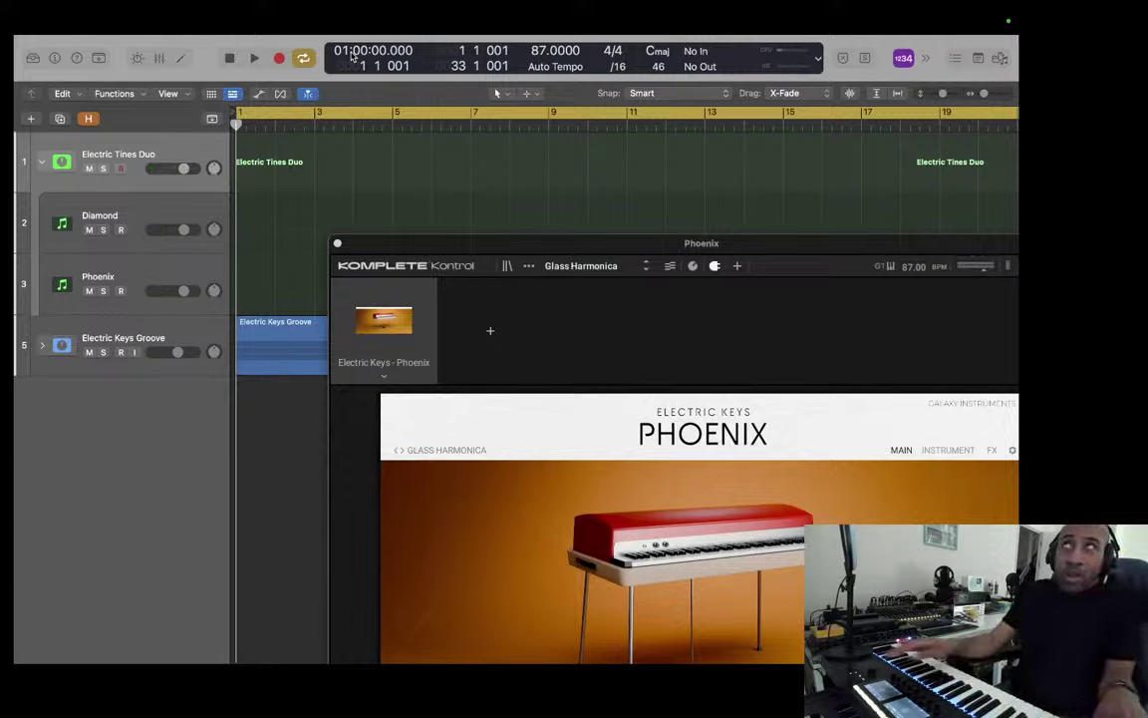
key(Down)
key(Down)
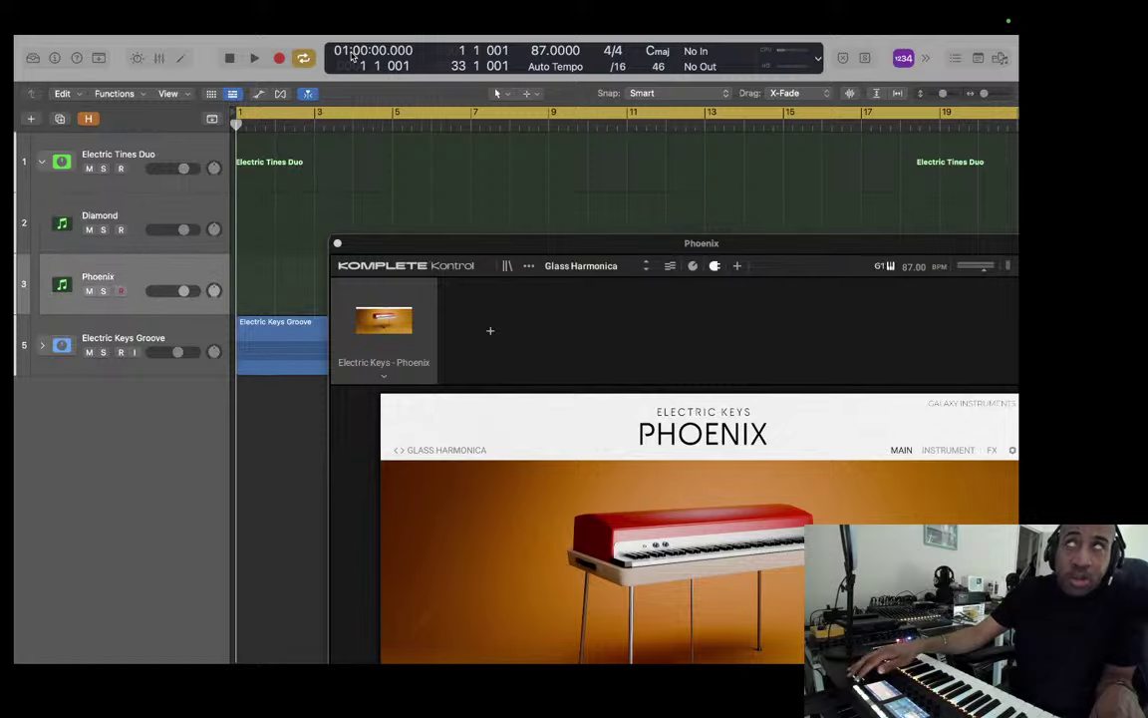
key(Up)
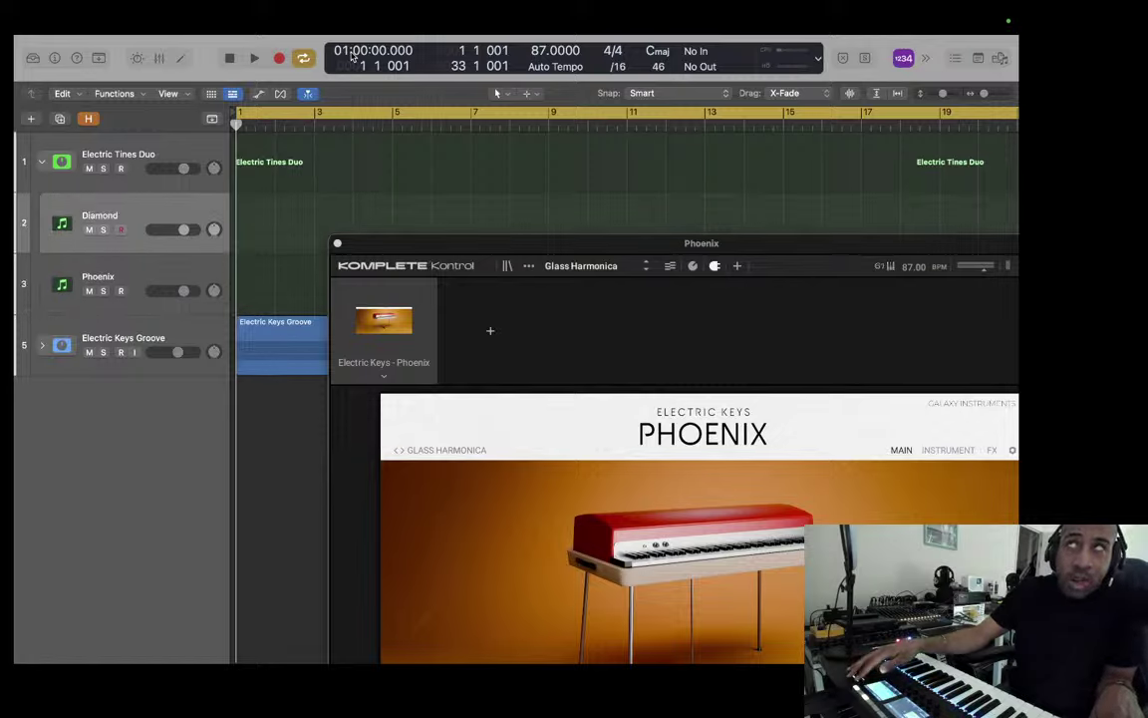
Step: Play the Electric Tines Duo stack with Glass Harmonica, check Diamond and Phoenix individually, and go back to the layered stack
key(Up)
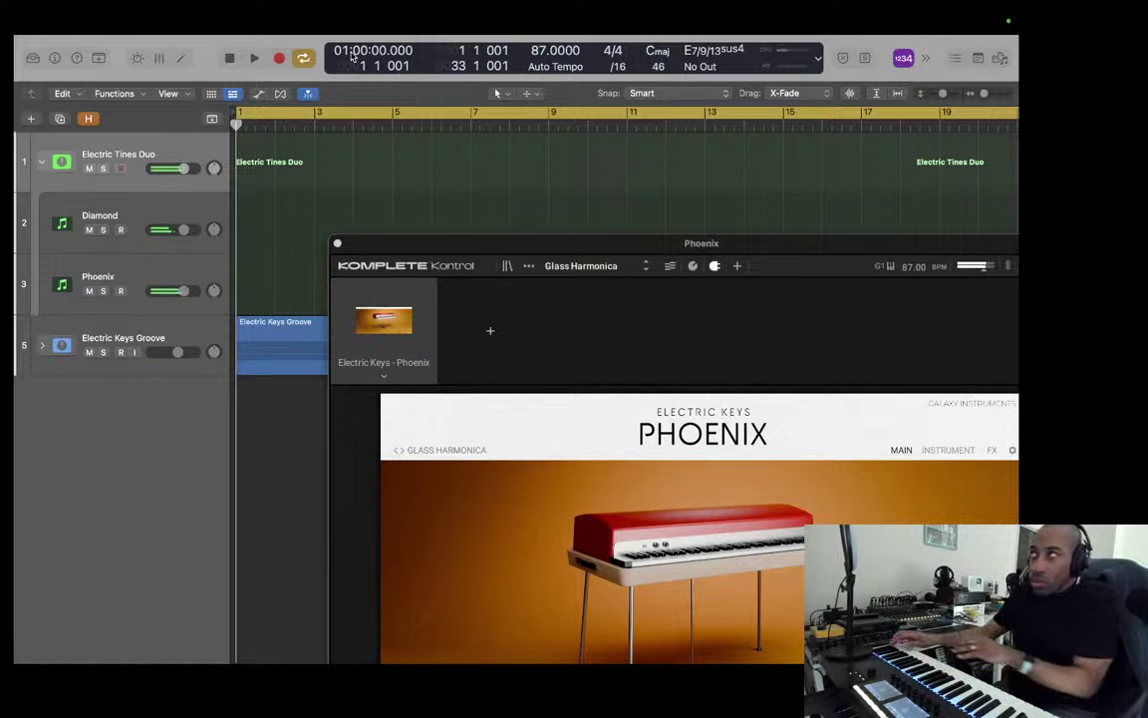
key(Down)
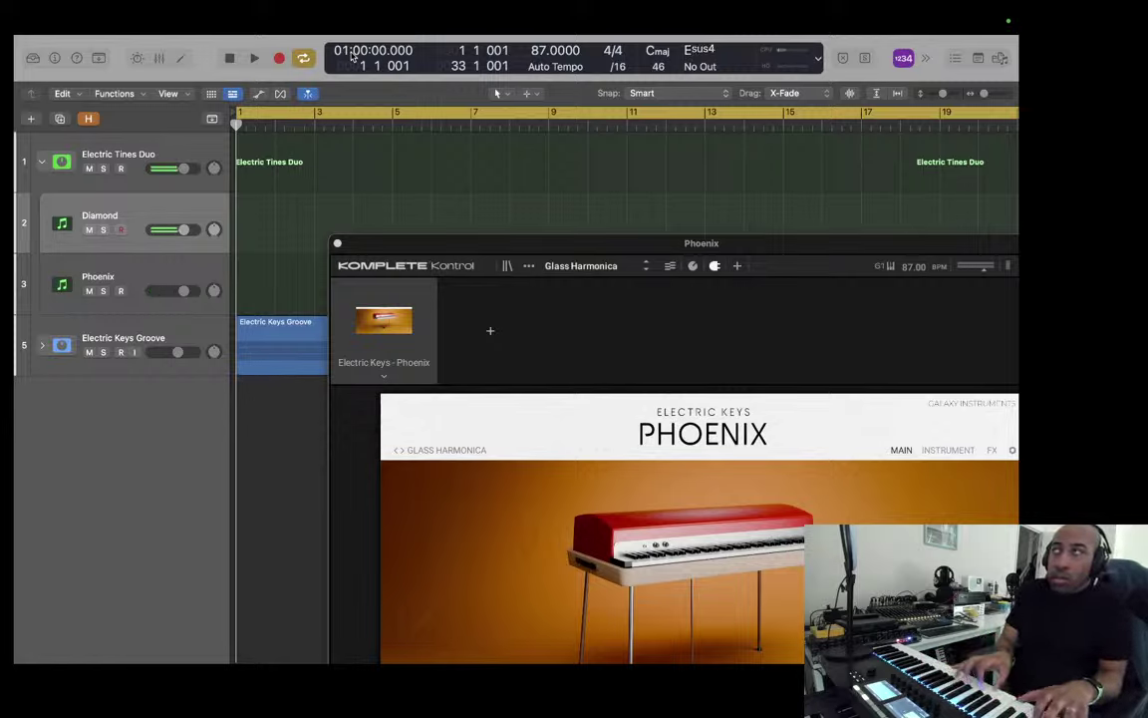
key(Down)
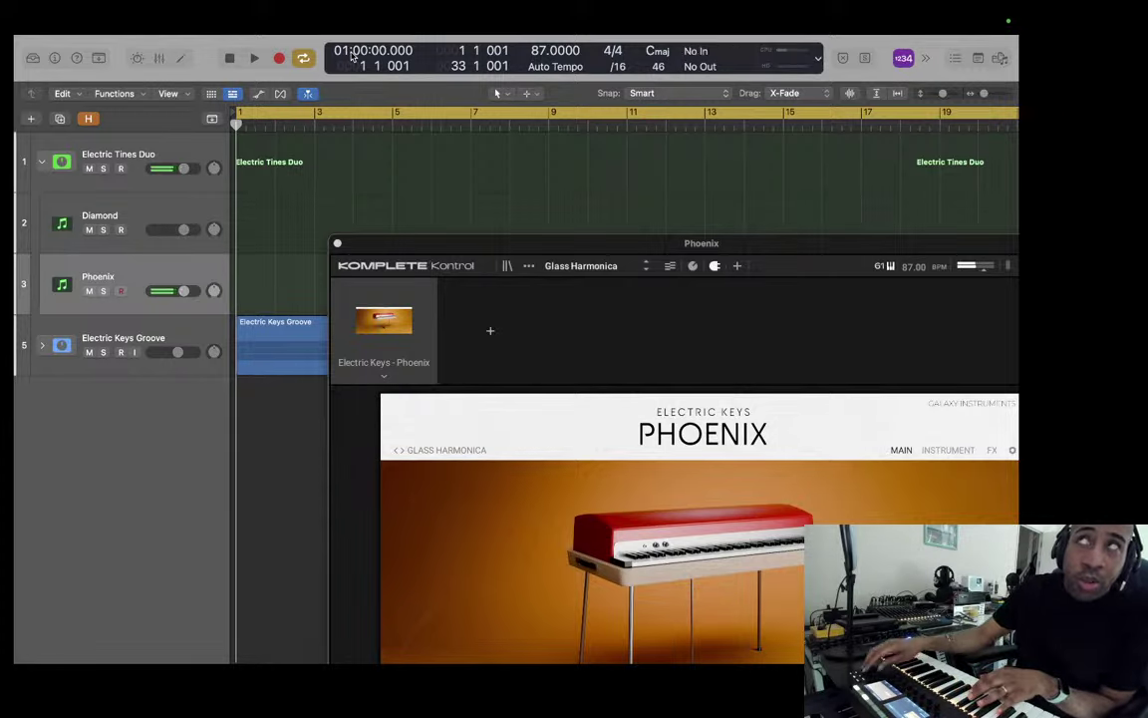
key(Up)
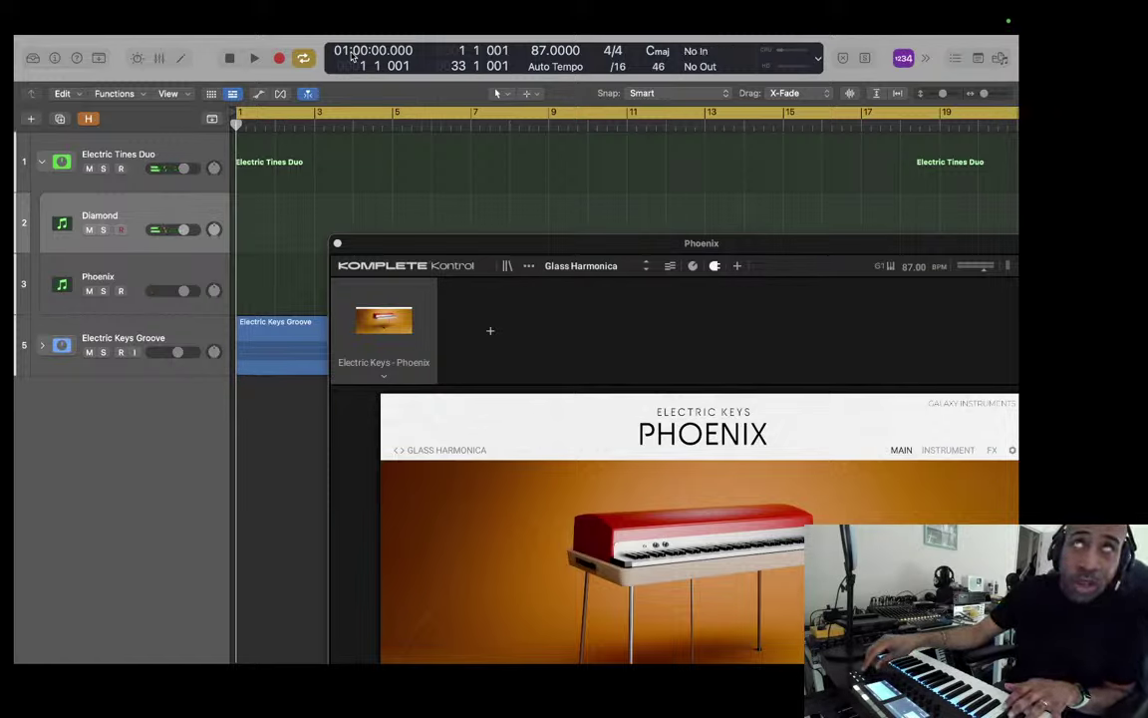
key(Up)
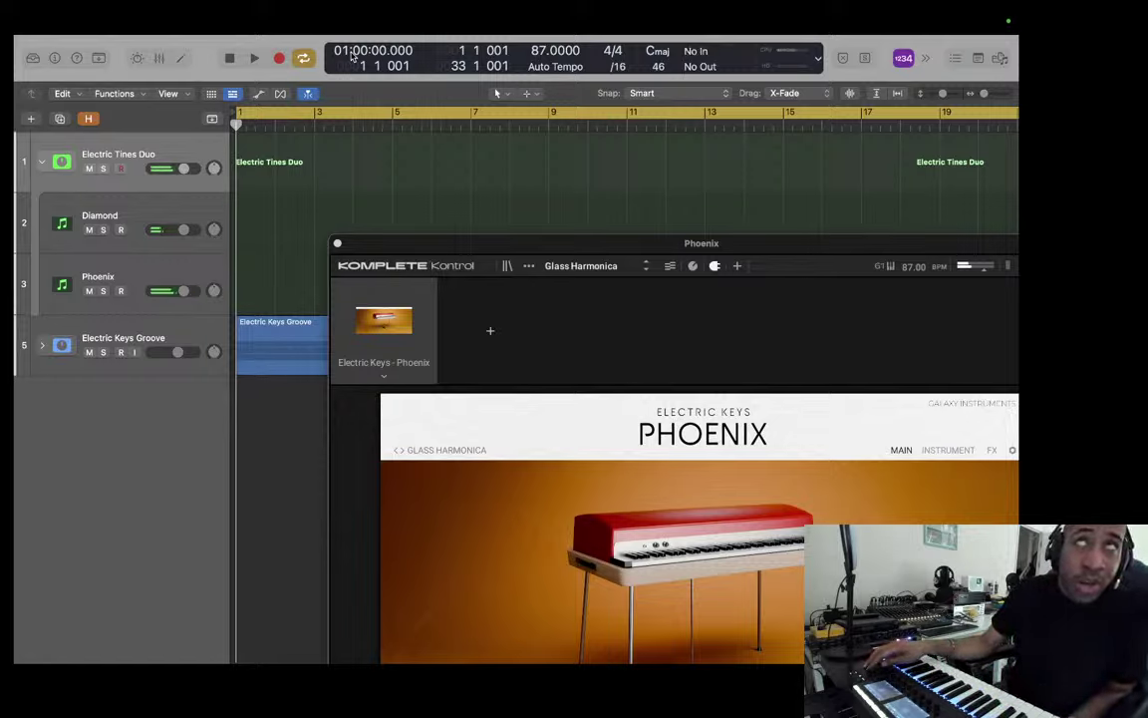
Step: Alternate Glass Harmonica on Phoenix with Diamond, hear both layered in the Electric Tines Duo stack, and end on Diamond
key(Down)
key(Down)
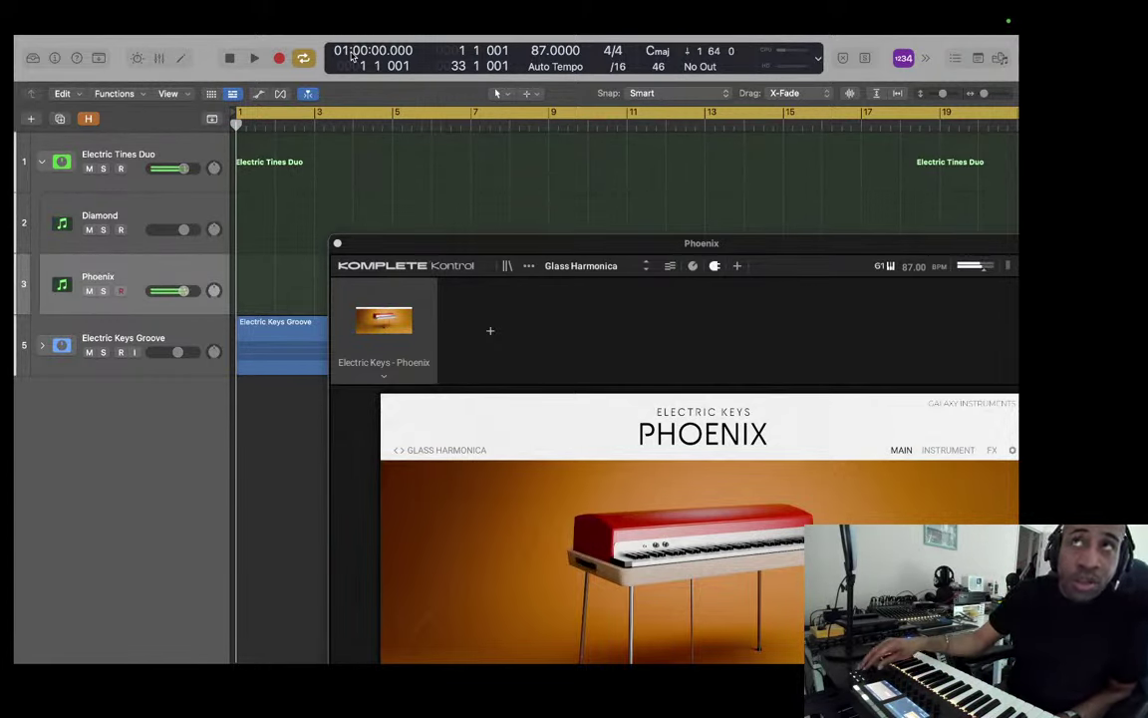
key(Up)
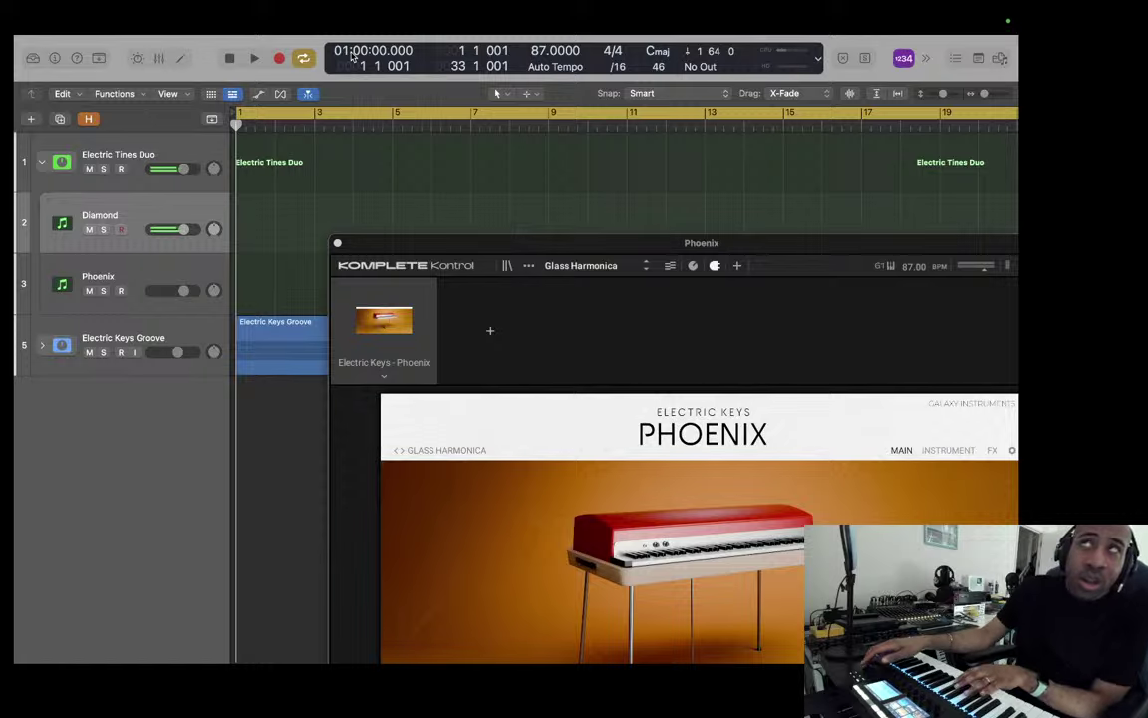
key(Down)
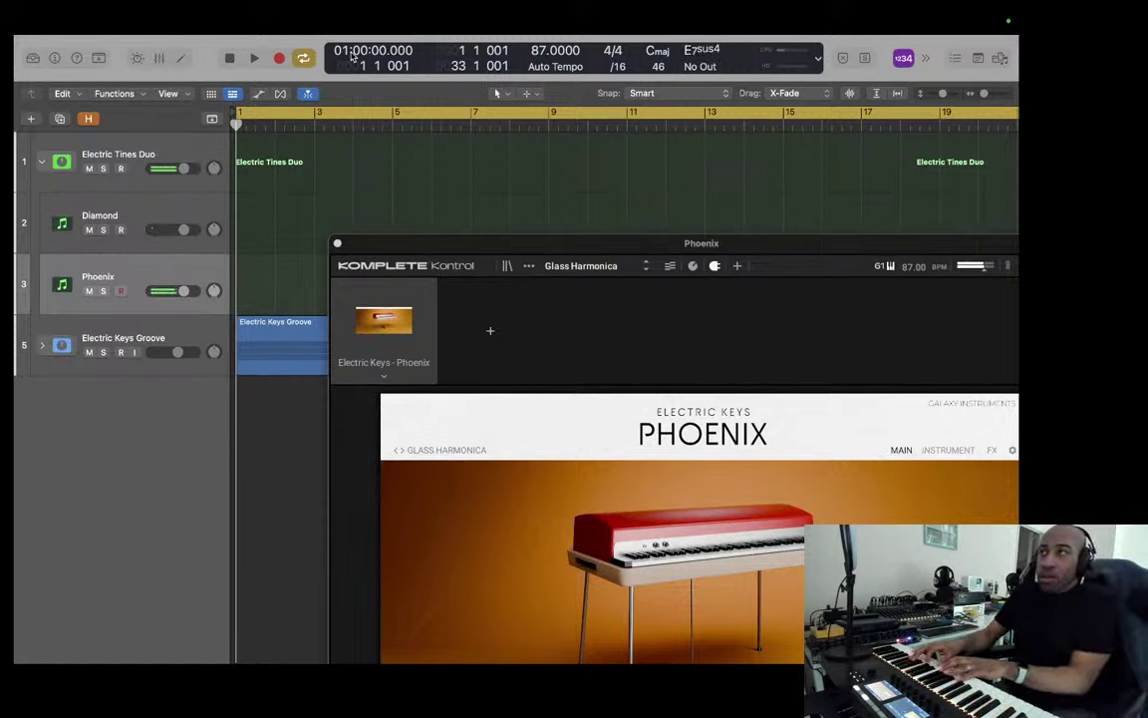
key(Up)
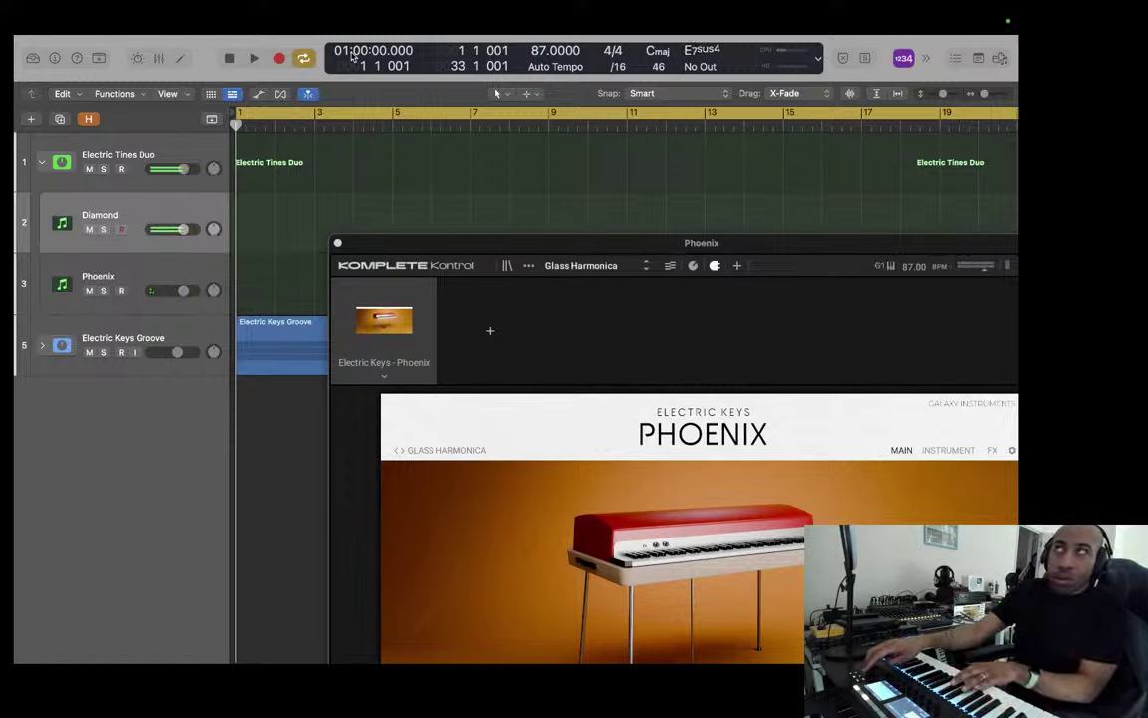
key(Down)
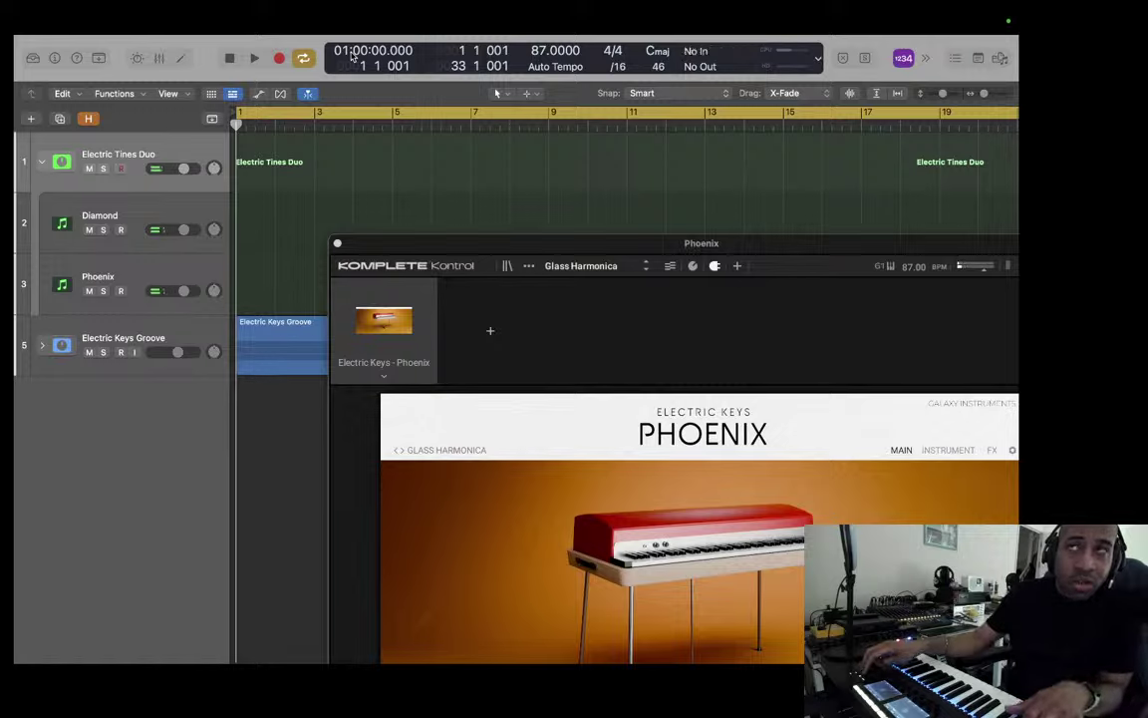
key(Down)
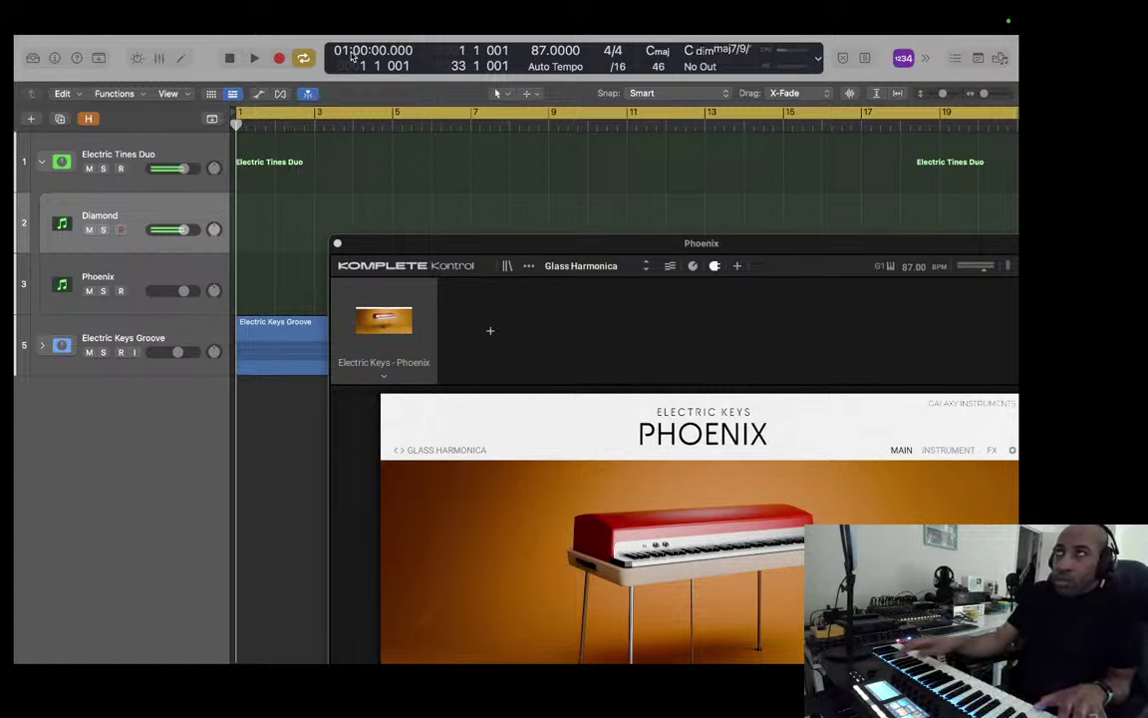
Step: Audition the Good Old Days preset on Phoenix, compare it with Diamond and the Electric Tines Duo stack, and return to Diamond
key(Down)
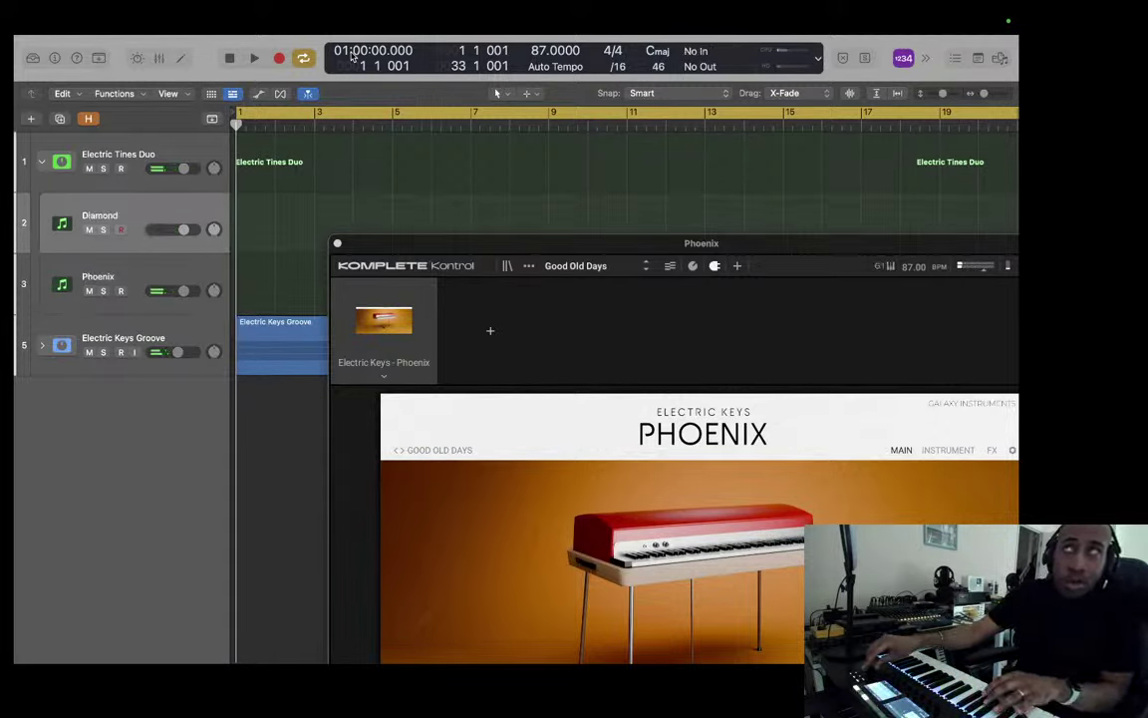
key(Up)
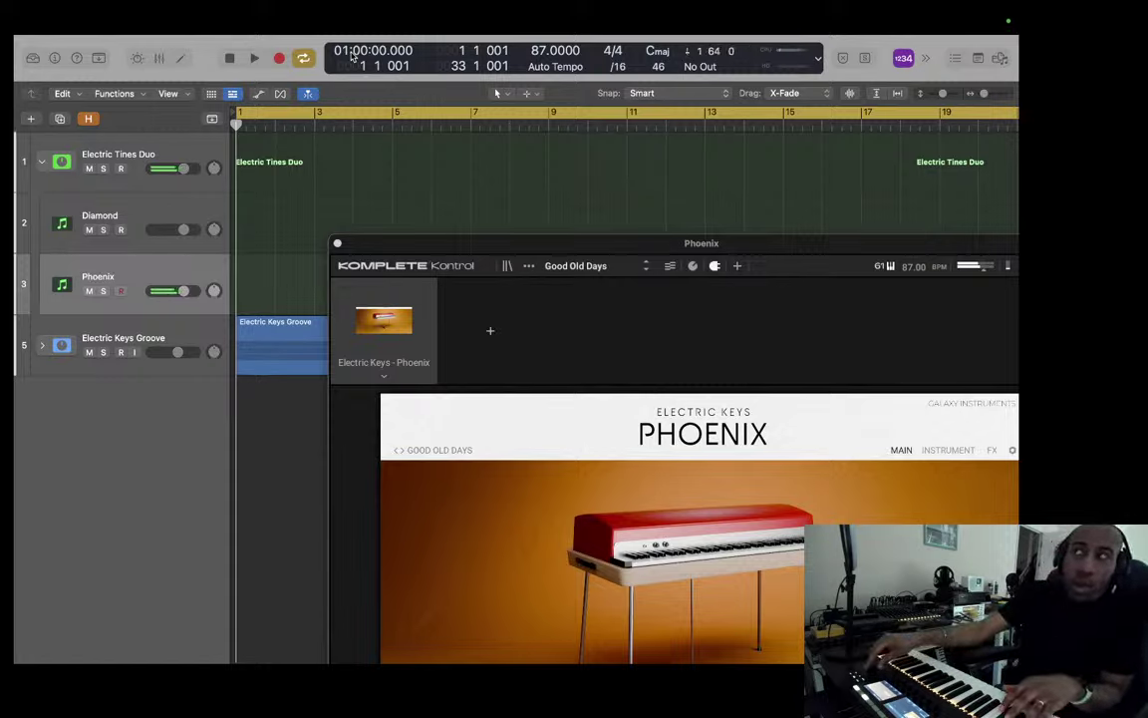
key(Up)
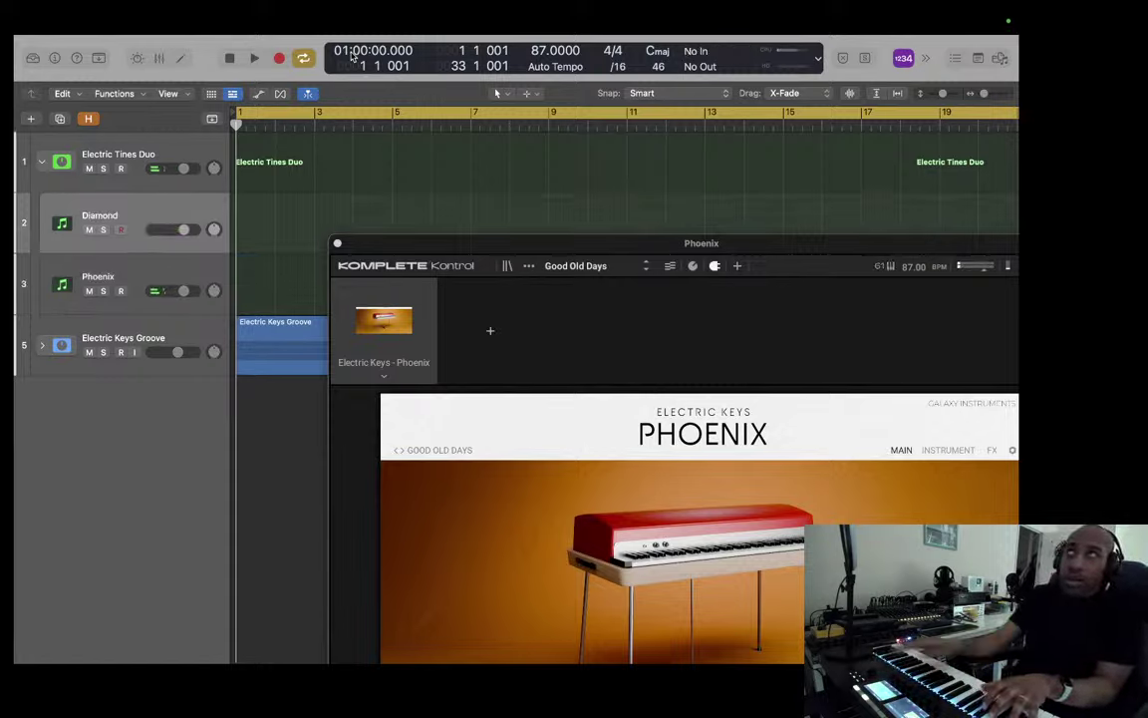
key(Up)
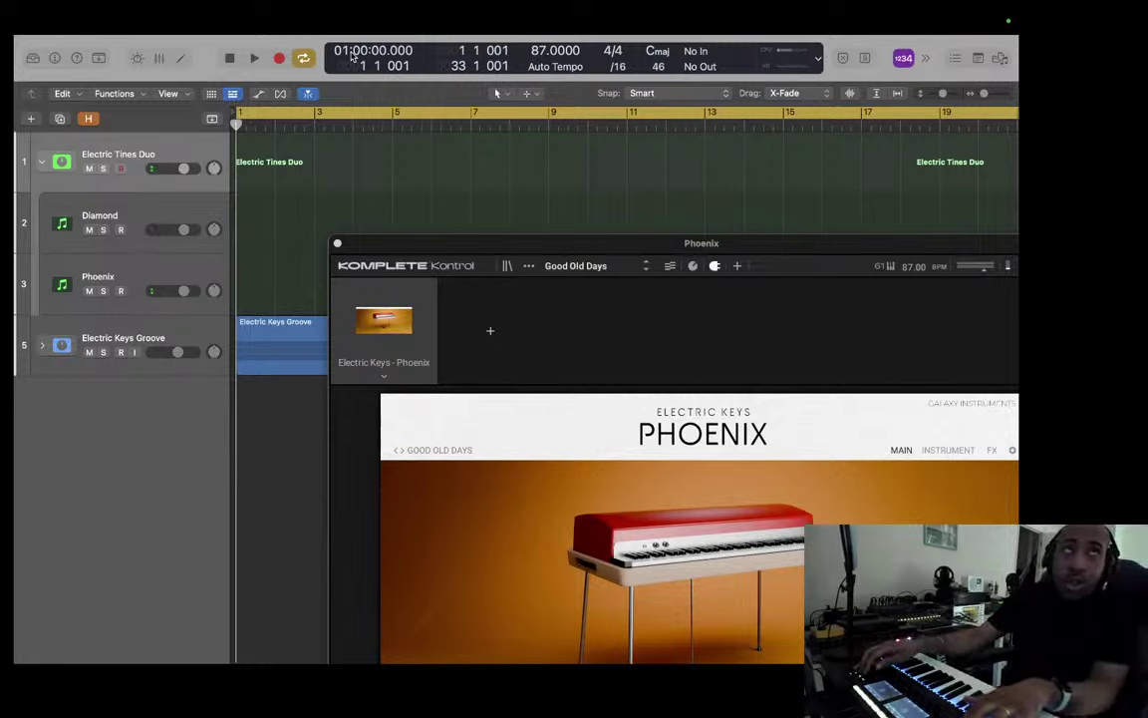
key(Down)
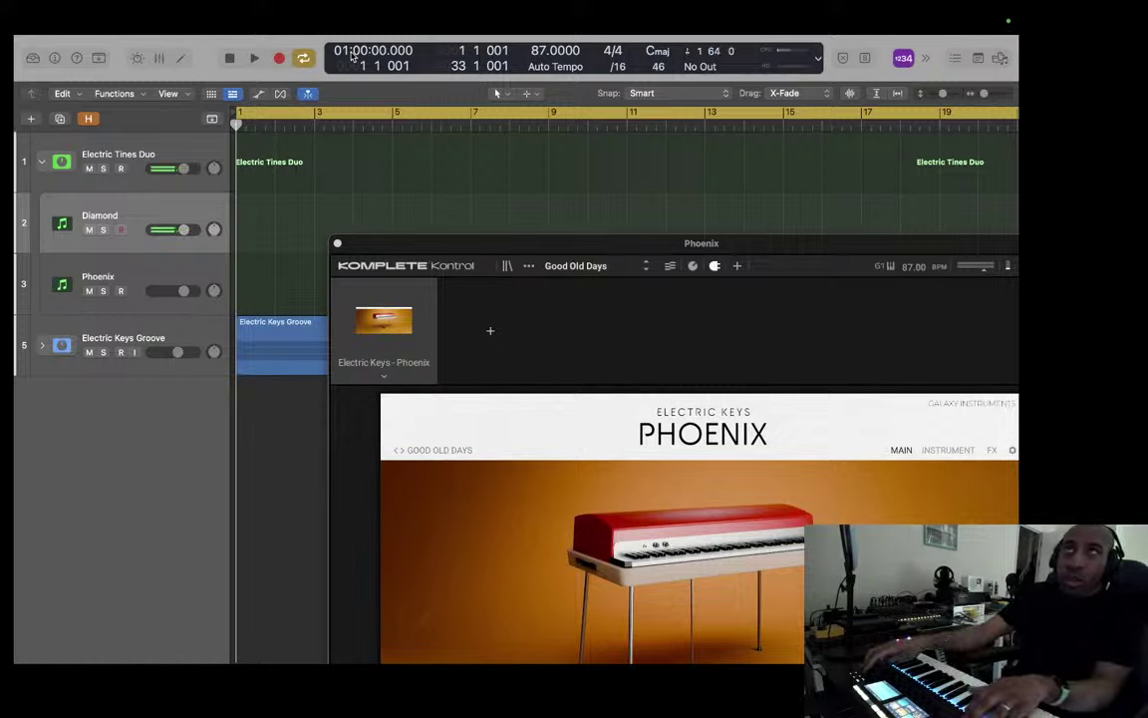
Step: Audition the Good Old Vinyl preset on Phoenix, compare it with the layered Electric Tines Duo stack, and switch to Diamond
key(Down)
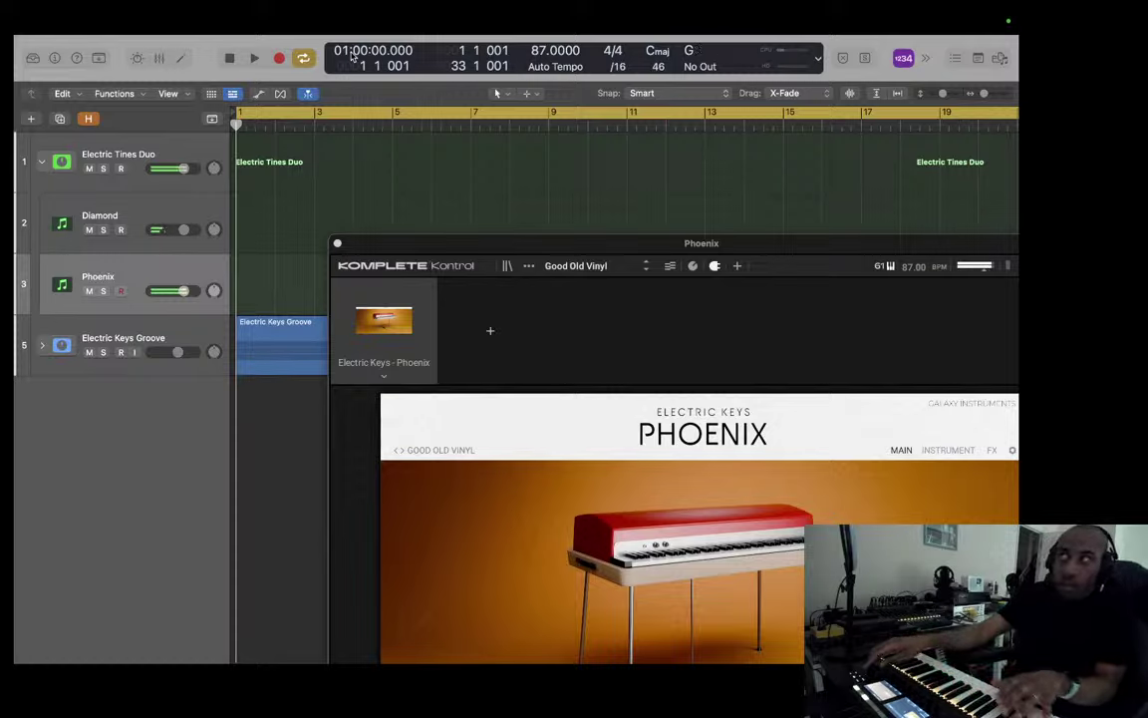
key(Up)
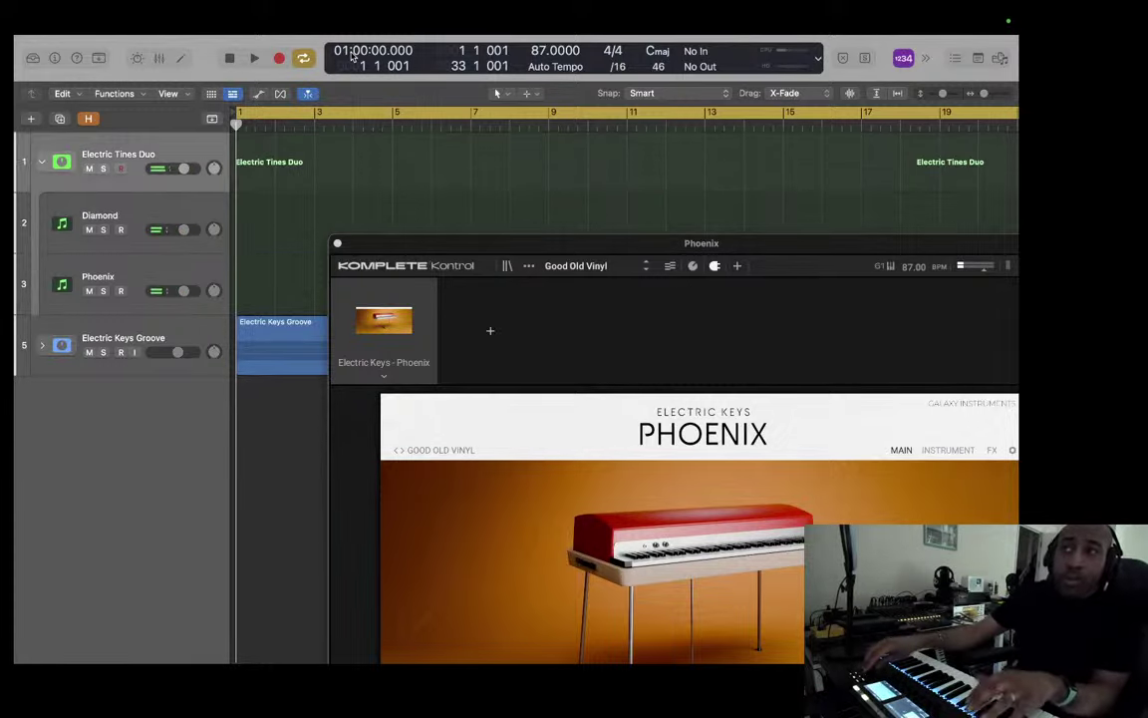
key(Down)
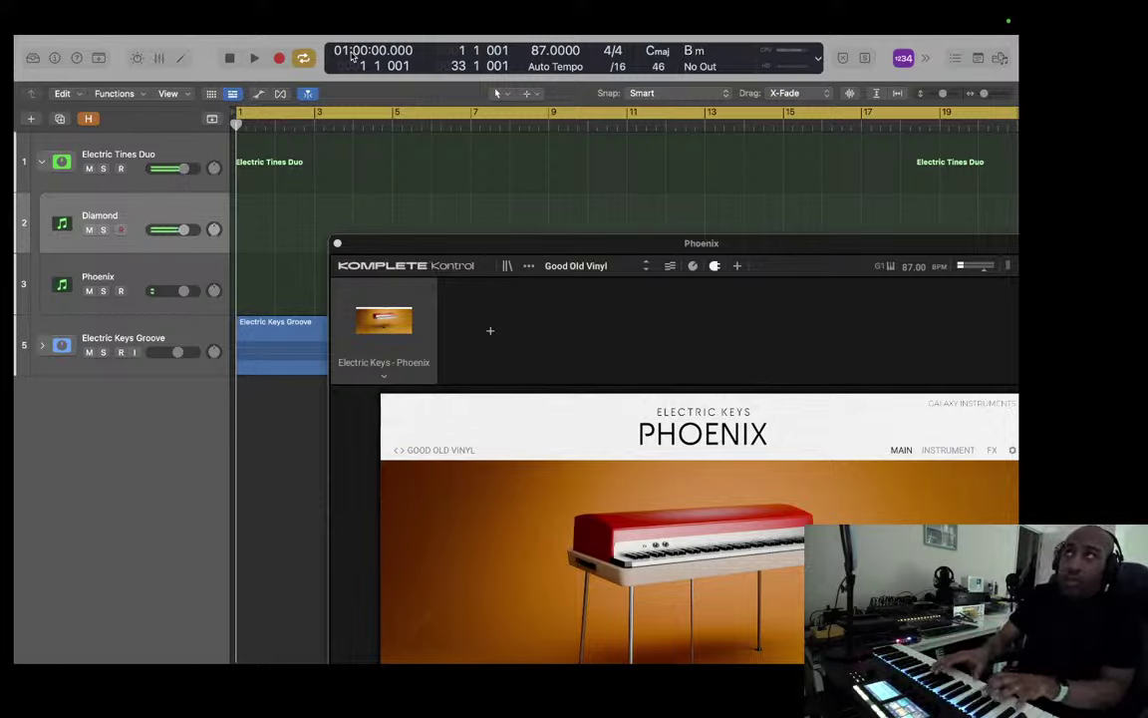
Step: Audition the Gritty Phoenix preset on Phoenix, alternating Diamond with the layered Electric Tines Duo stack, and finish on Diamond
key(Down)
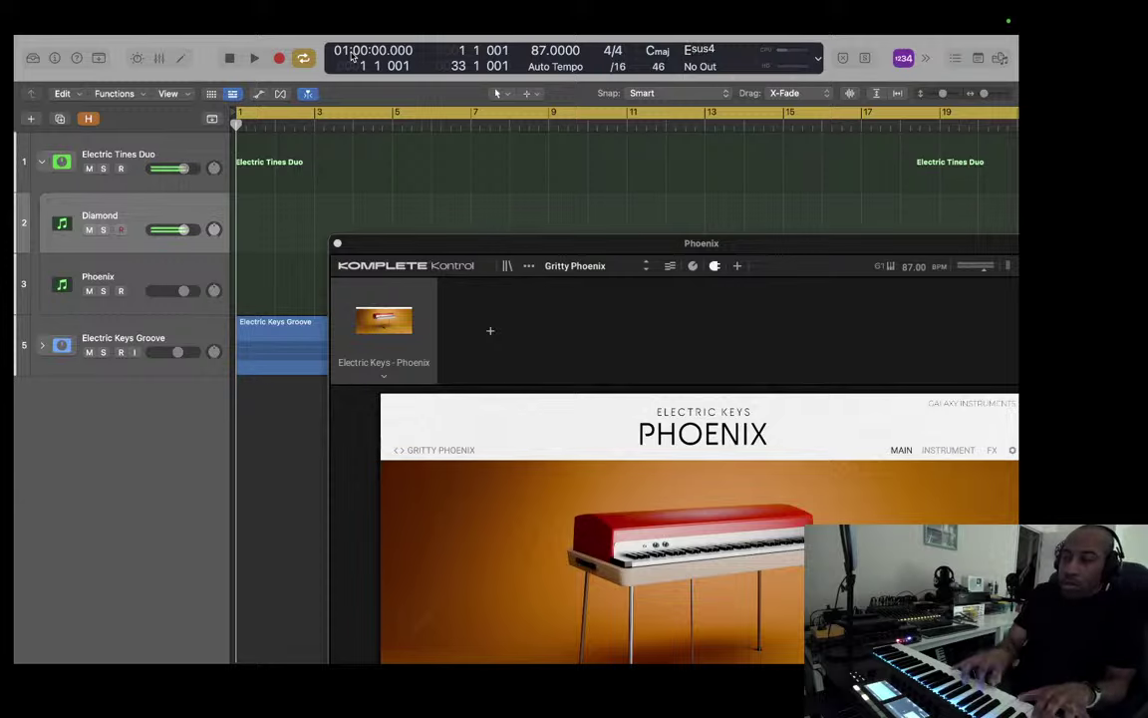
key(Up)
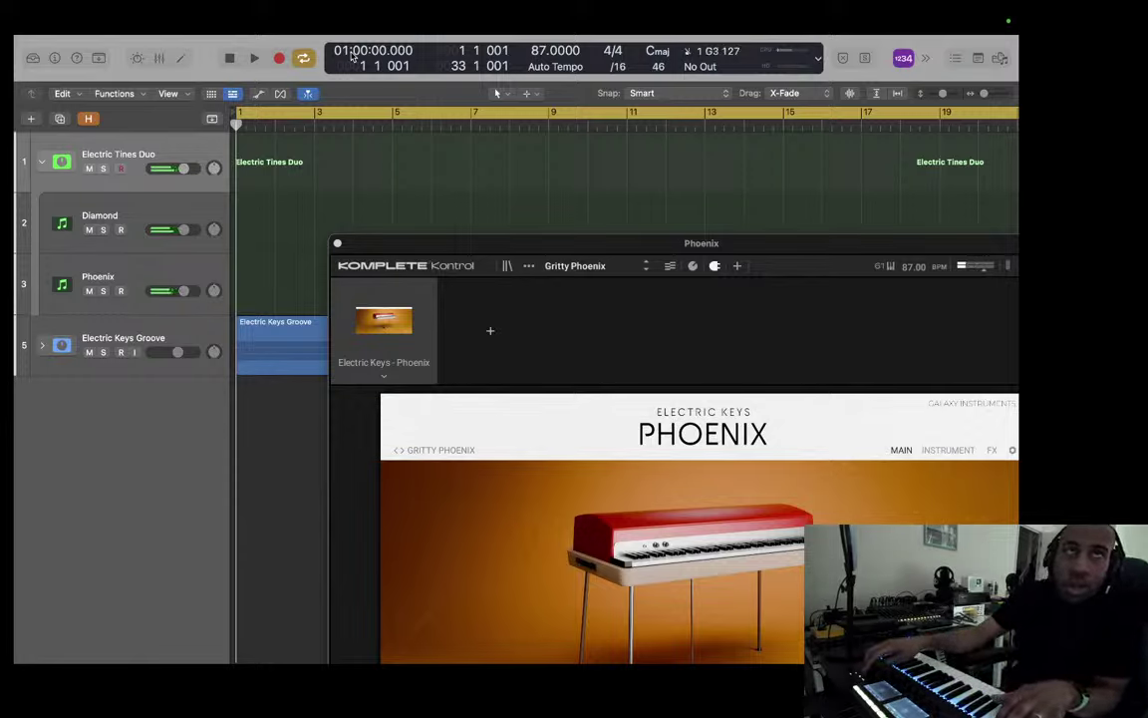
key(Down)
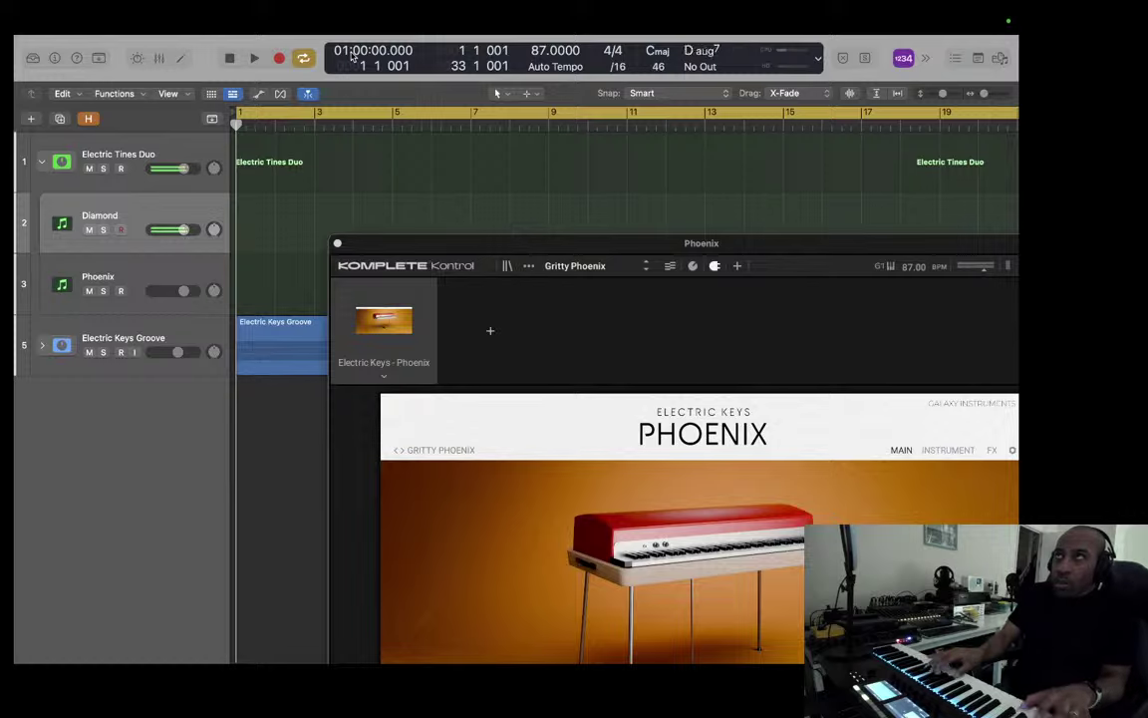
key(Down)
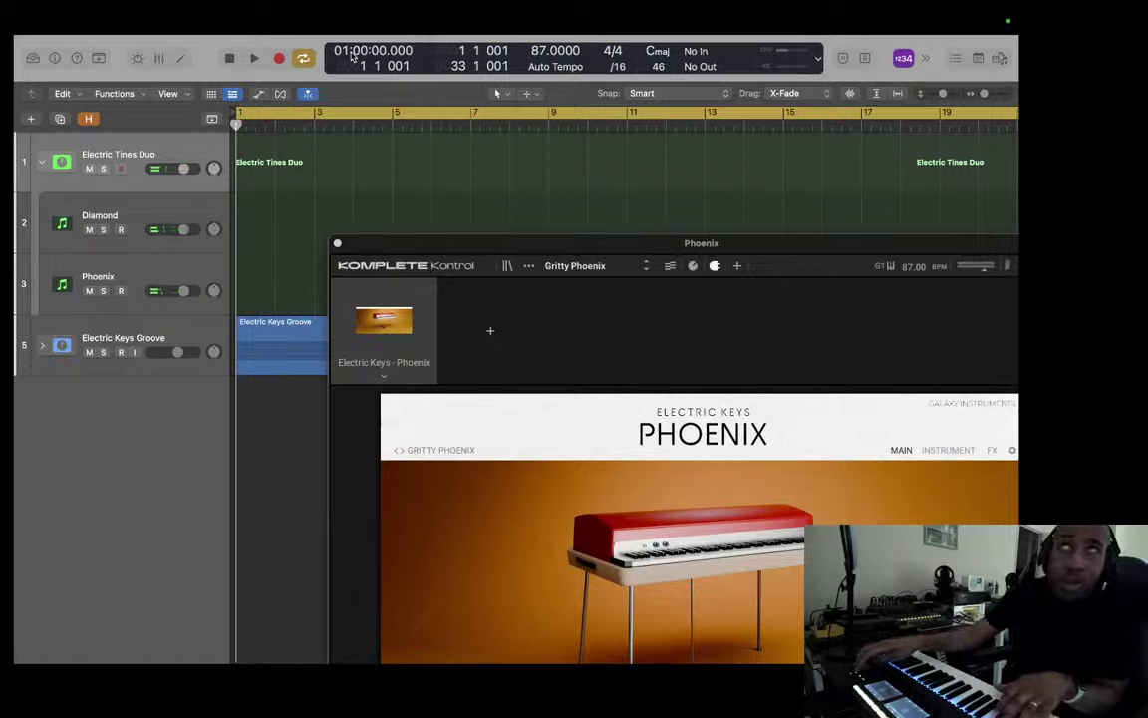
key(Down)
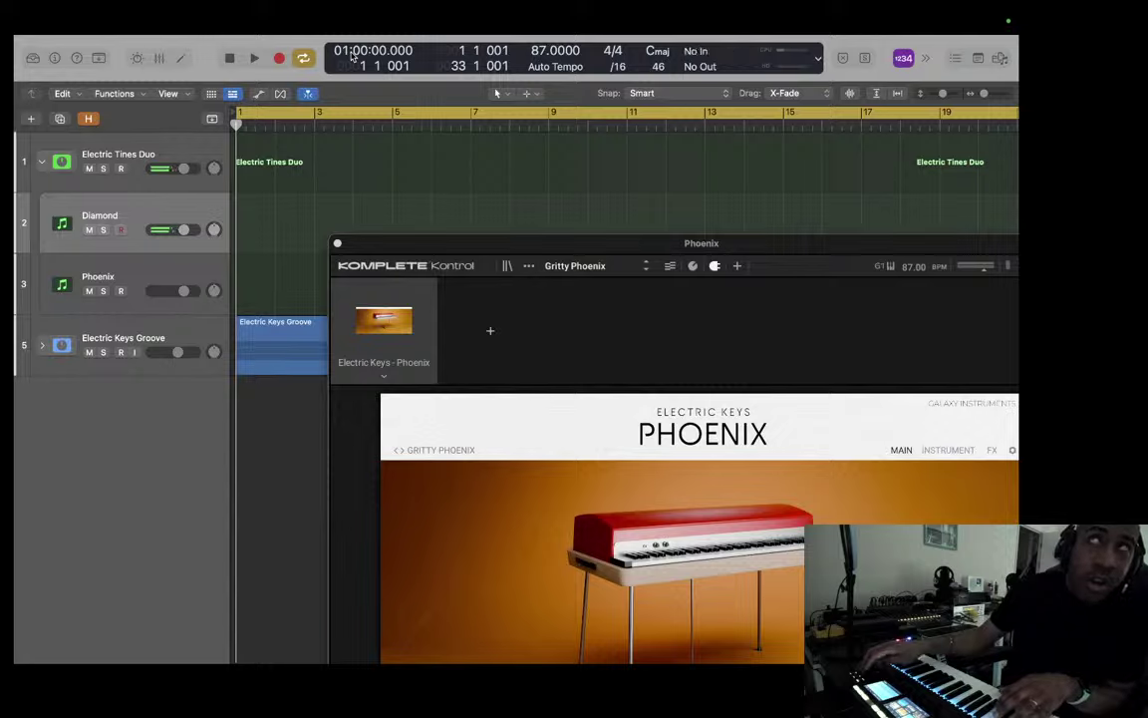
Step: Audition the Guitar Tremolo preset on Phoenix, compare it with Diamond, and leave the playhead at the project start
key(Down)
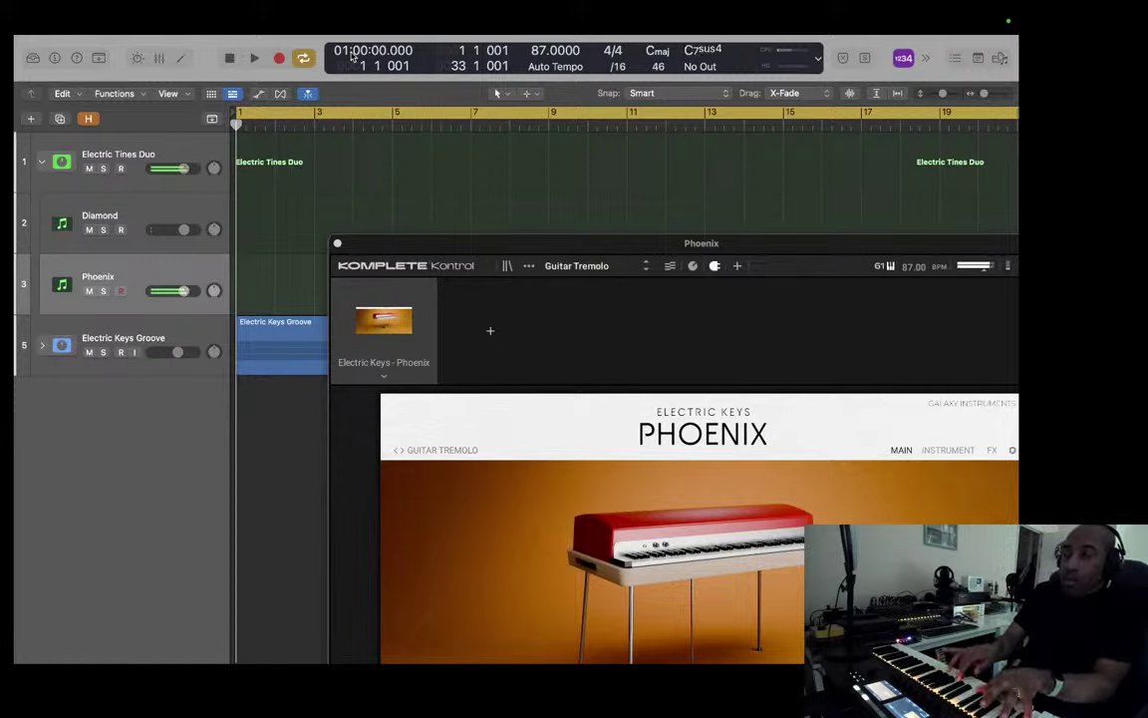
key(Up)
key(period)
key(period)
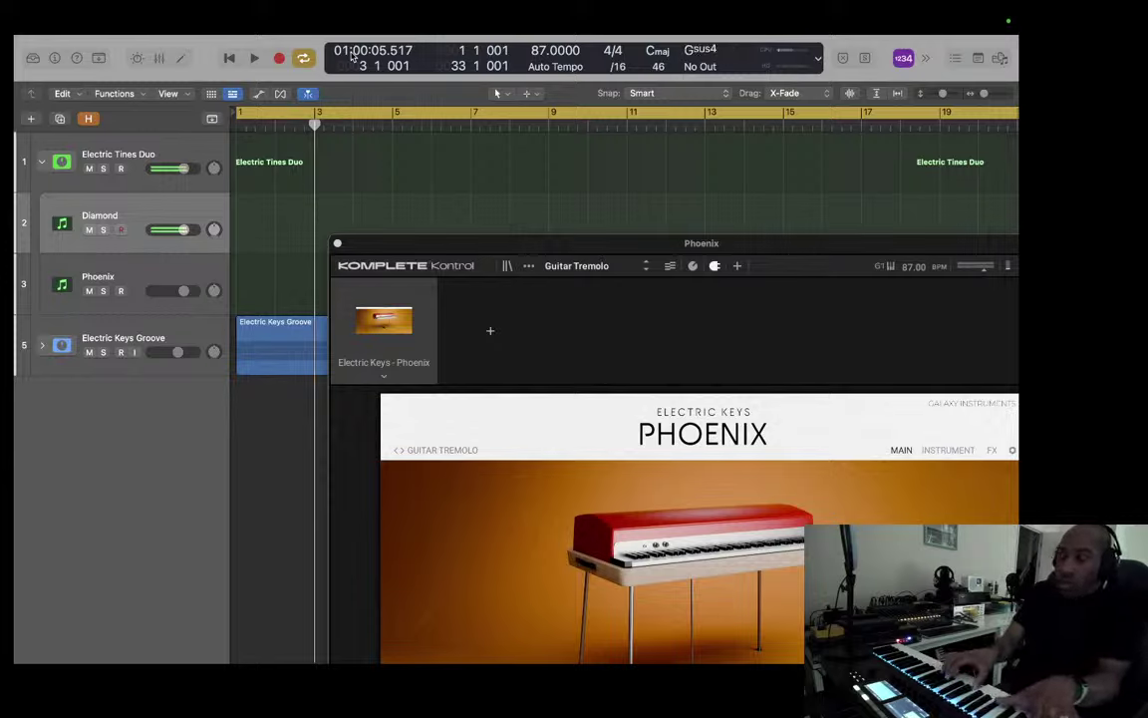
key(Return)
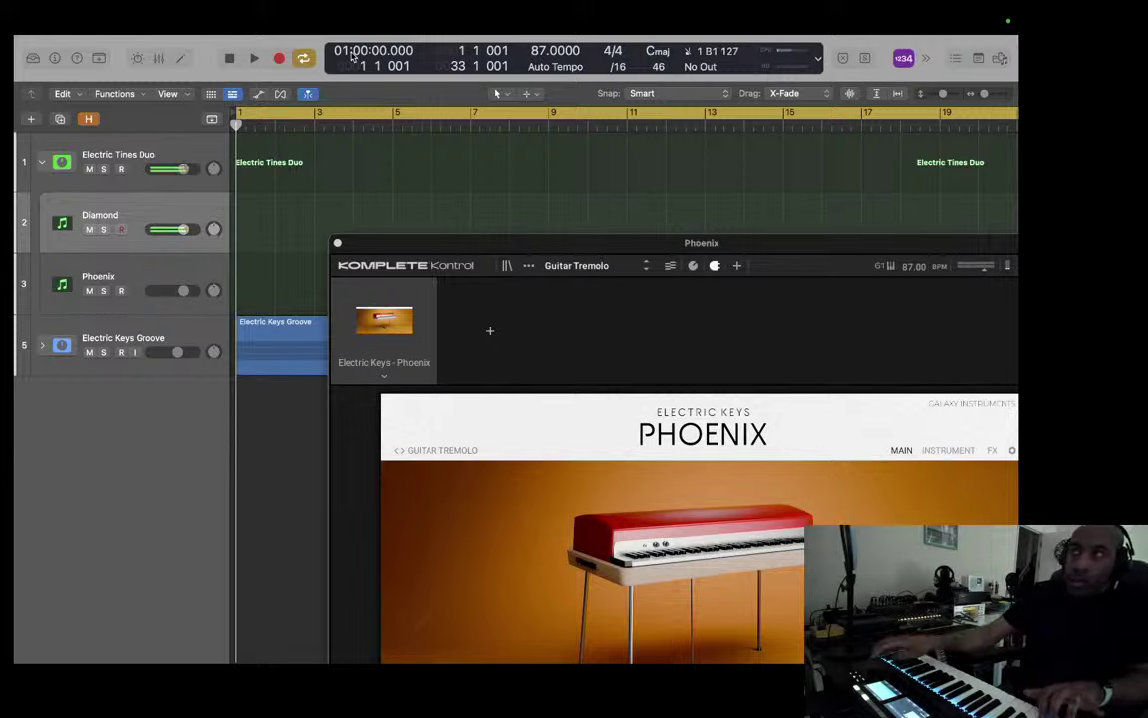
Step: Audition Guitar Tremolo layered in the Electric Tines Duo stack and return to the Diamond track
key(Down)
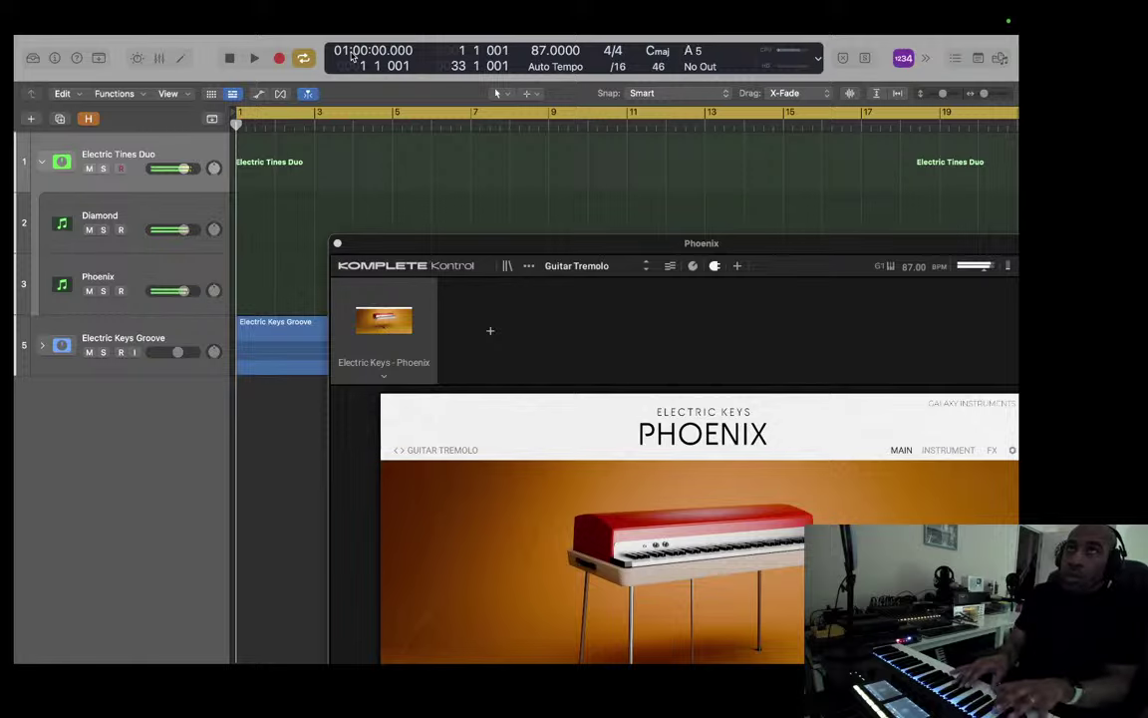
key(Down)
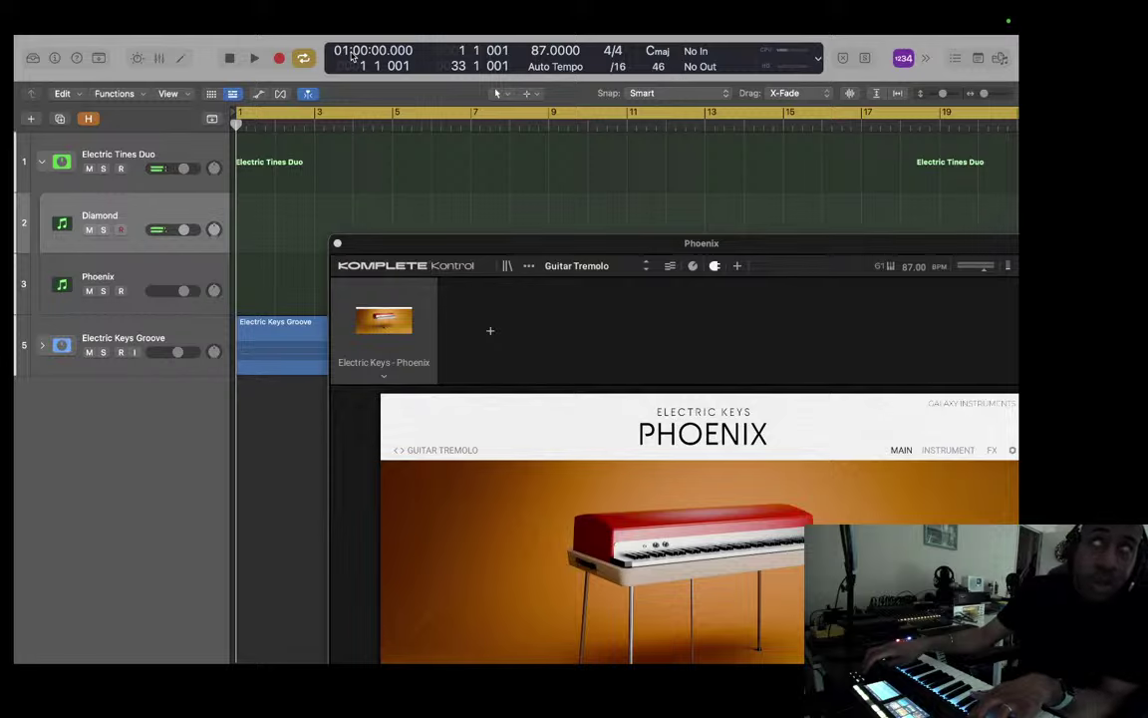
Step: Audition the Hot Solo preset on Phoenix, alternating repeatedly between the Phoenix and Diamond tracks, and finish on Diamond
key(Down)
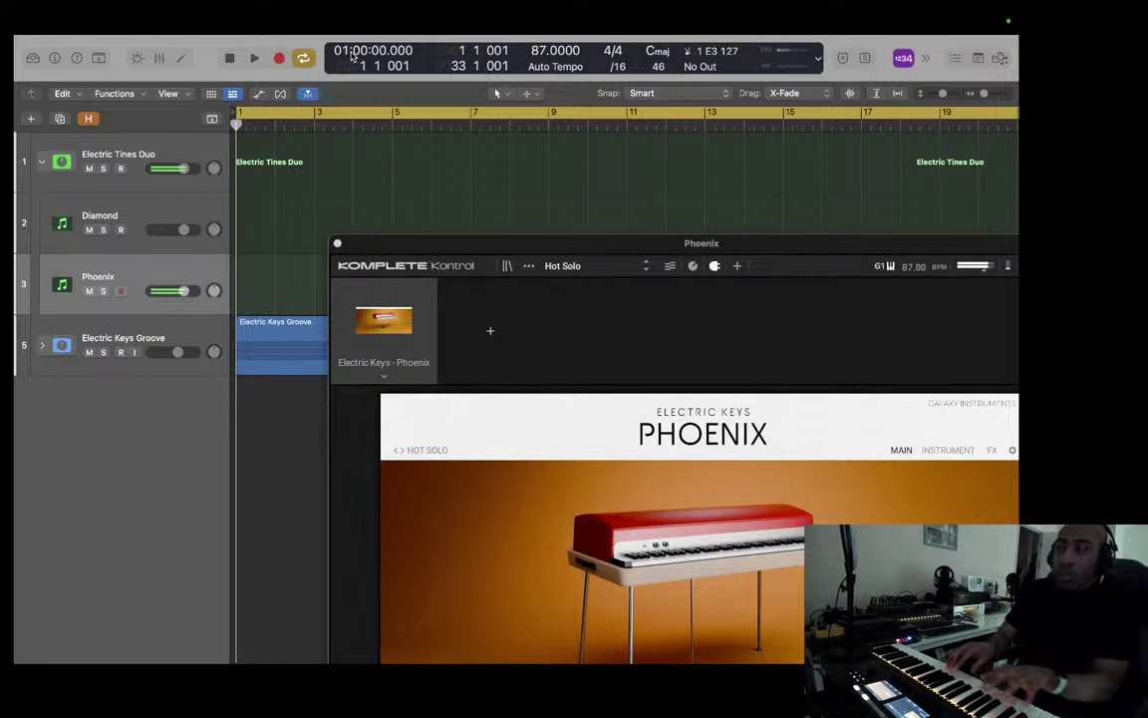
key(Up)
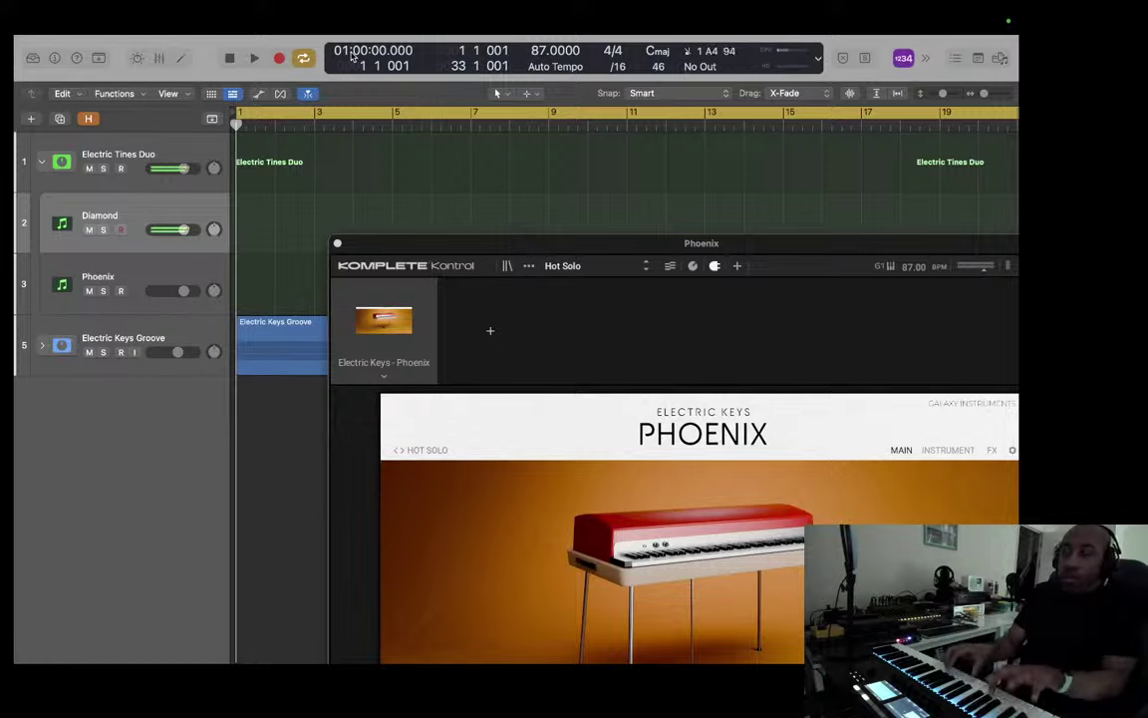
key(Down)
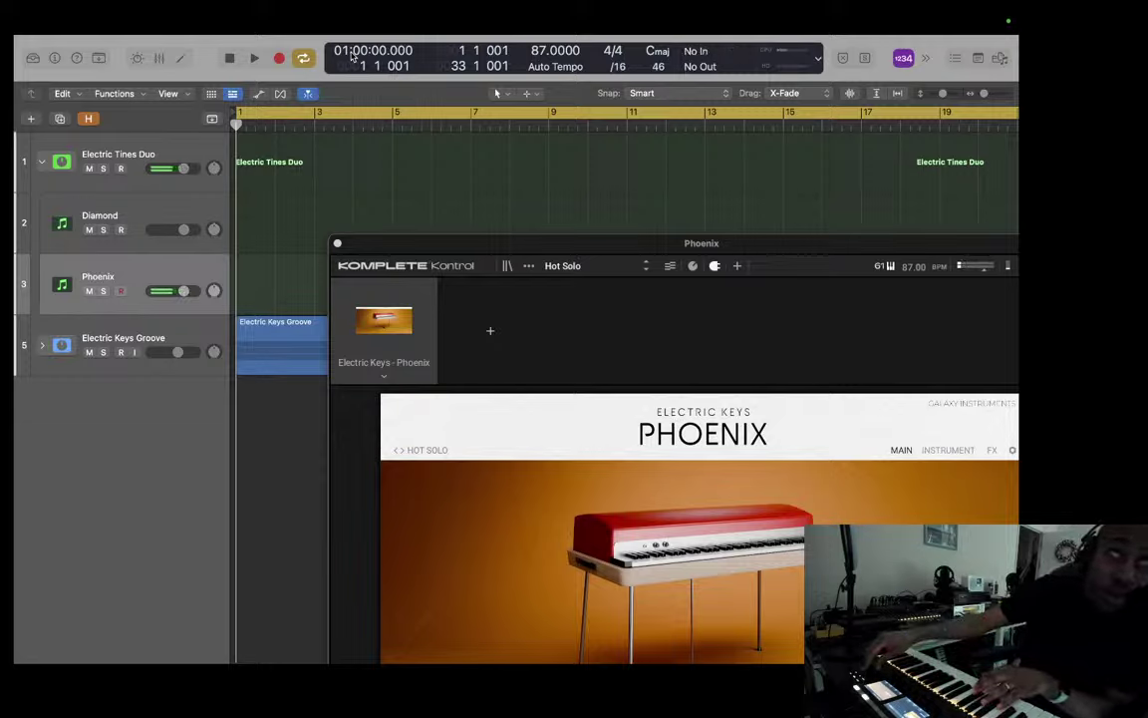
key(Up)
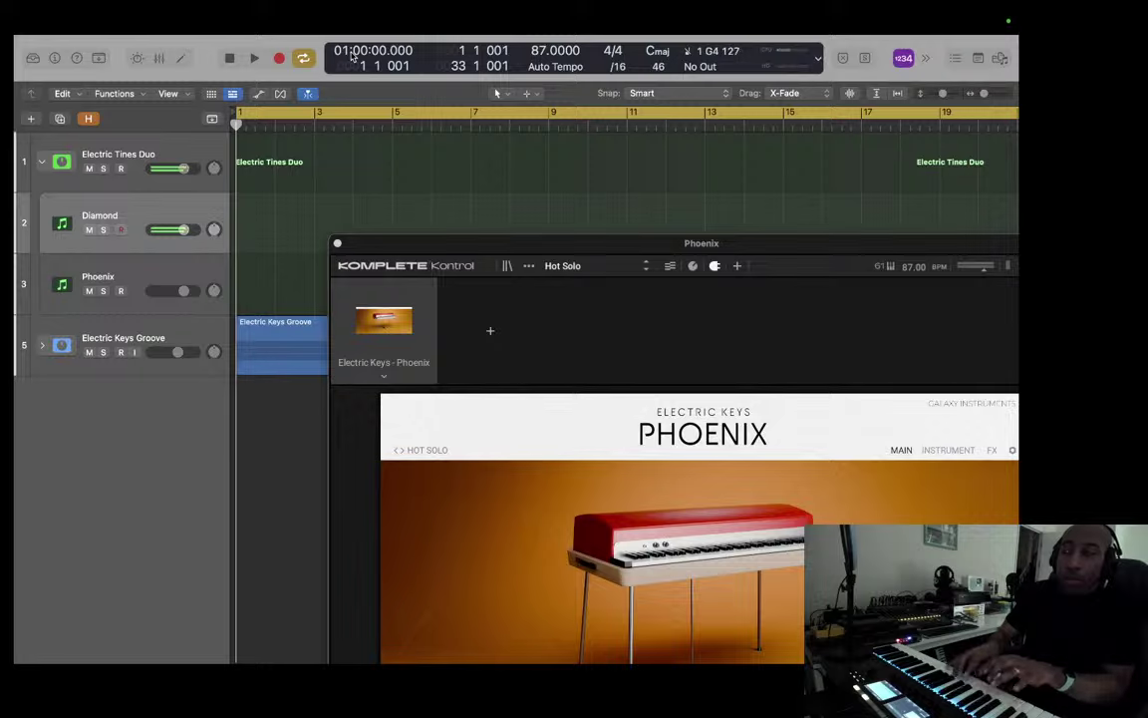
key(Down)
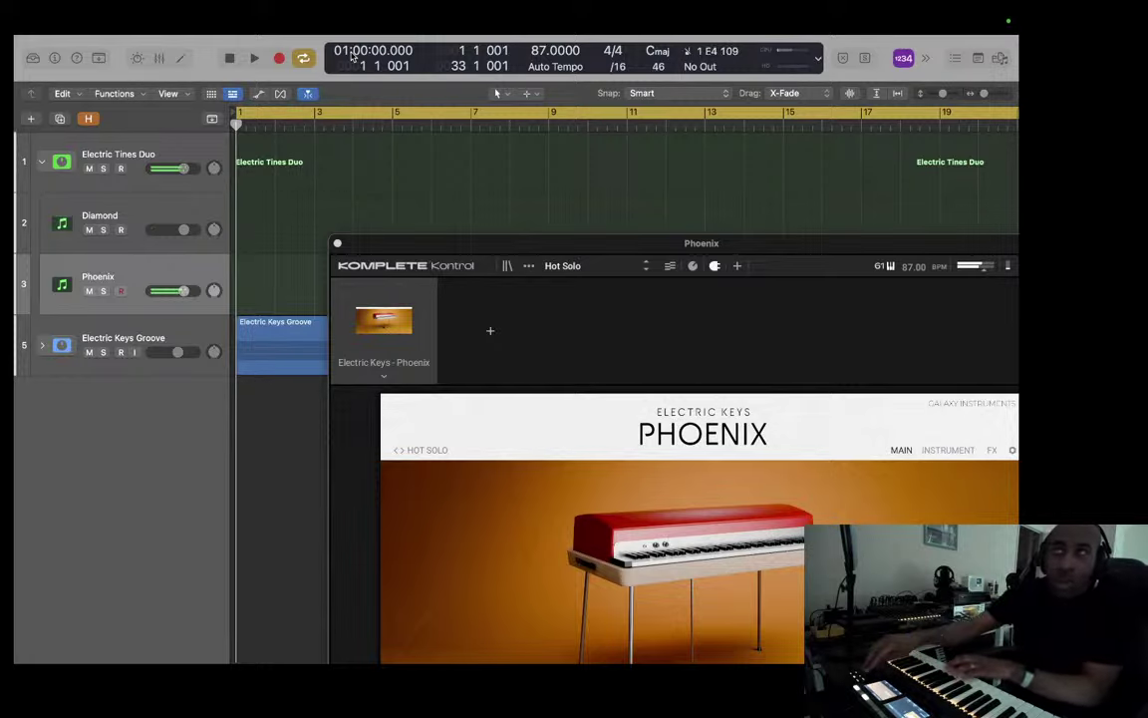
key(Up)
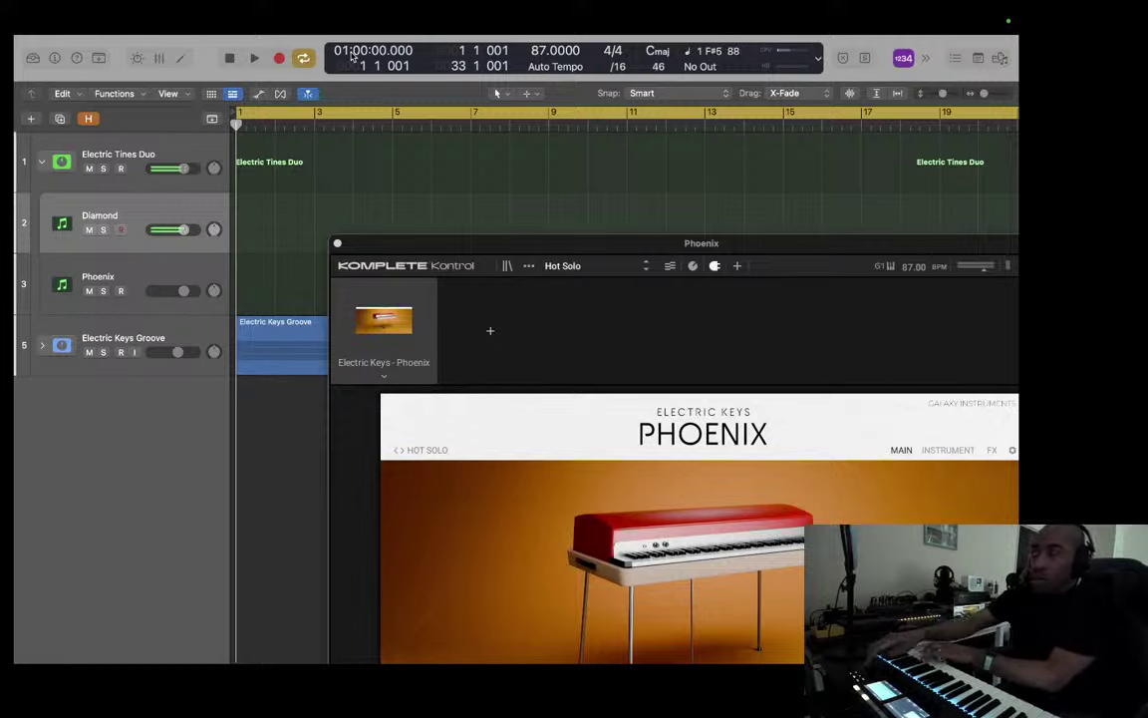
key(Down)
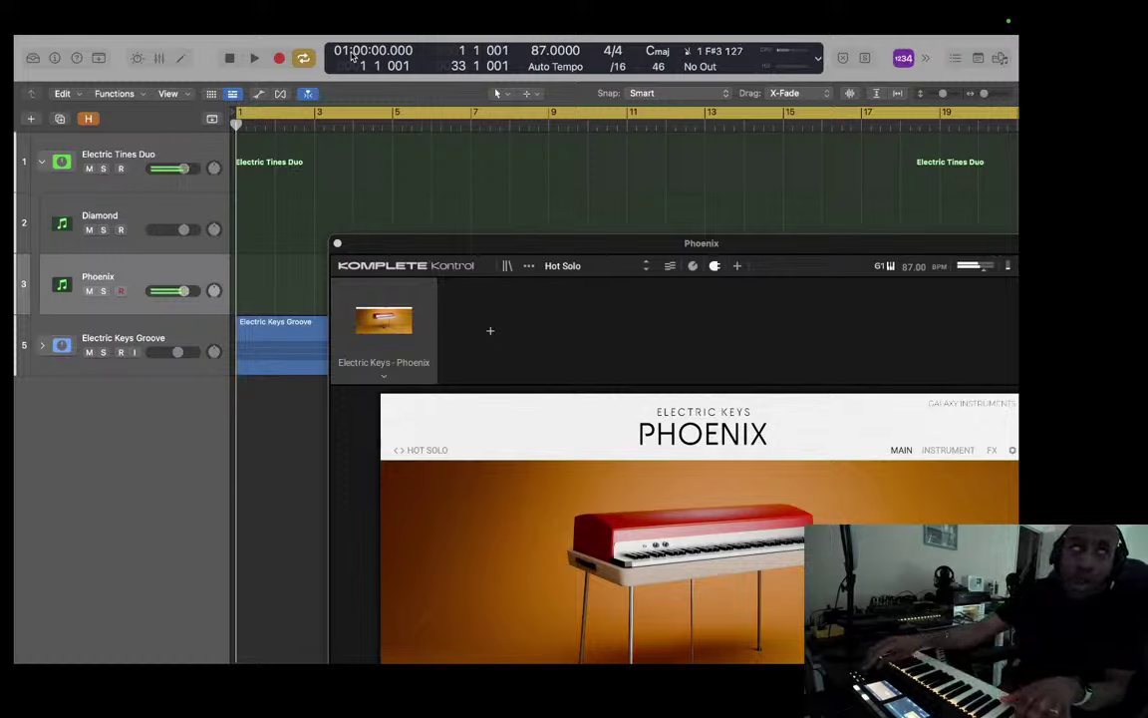
key(Up)
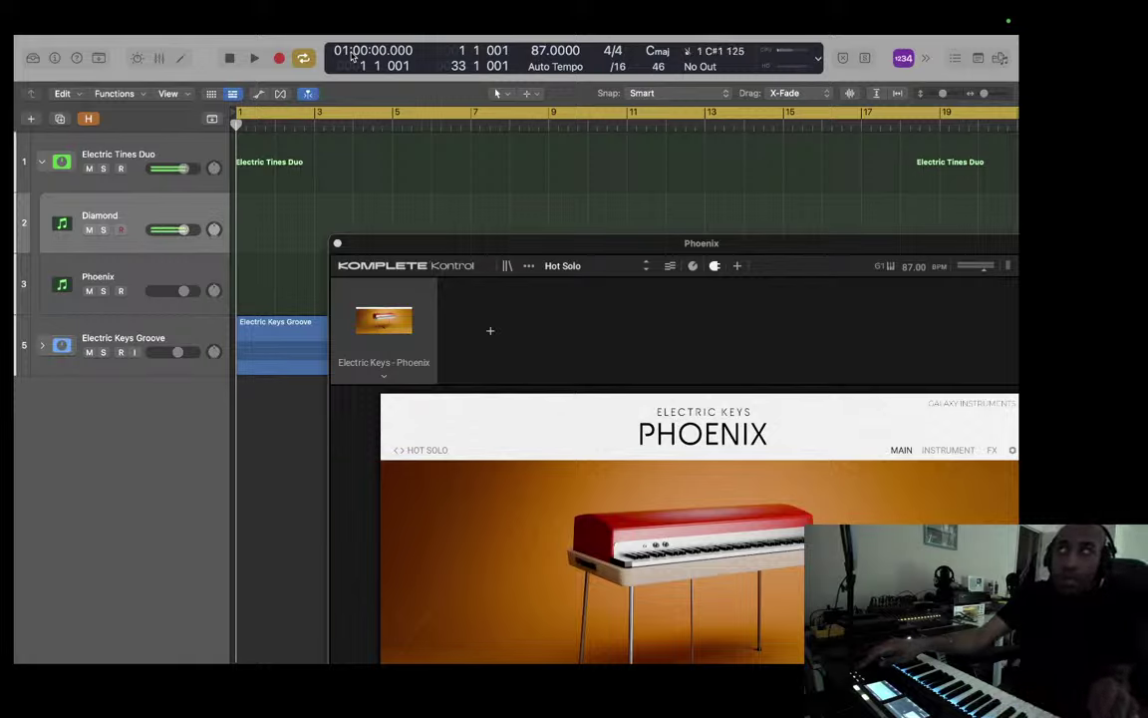
key(Down)
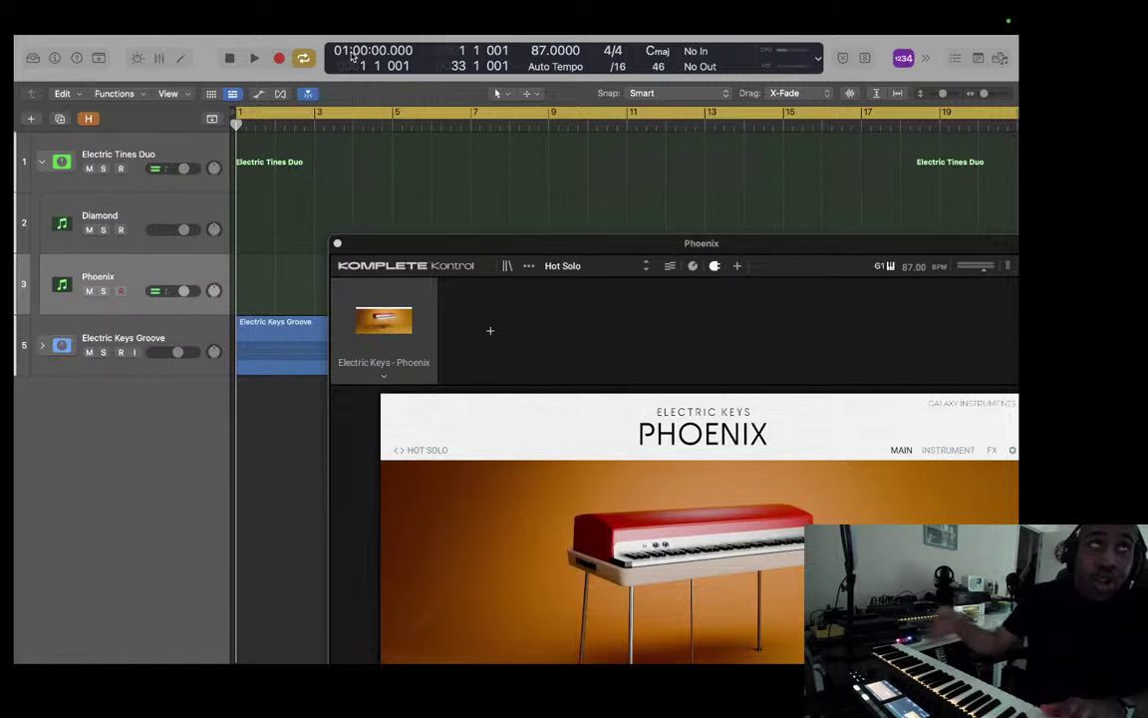
key(Up)
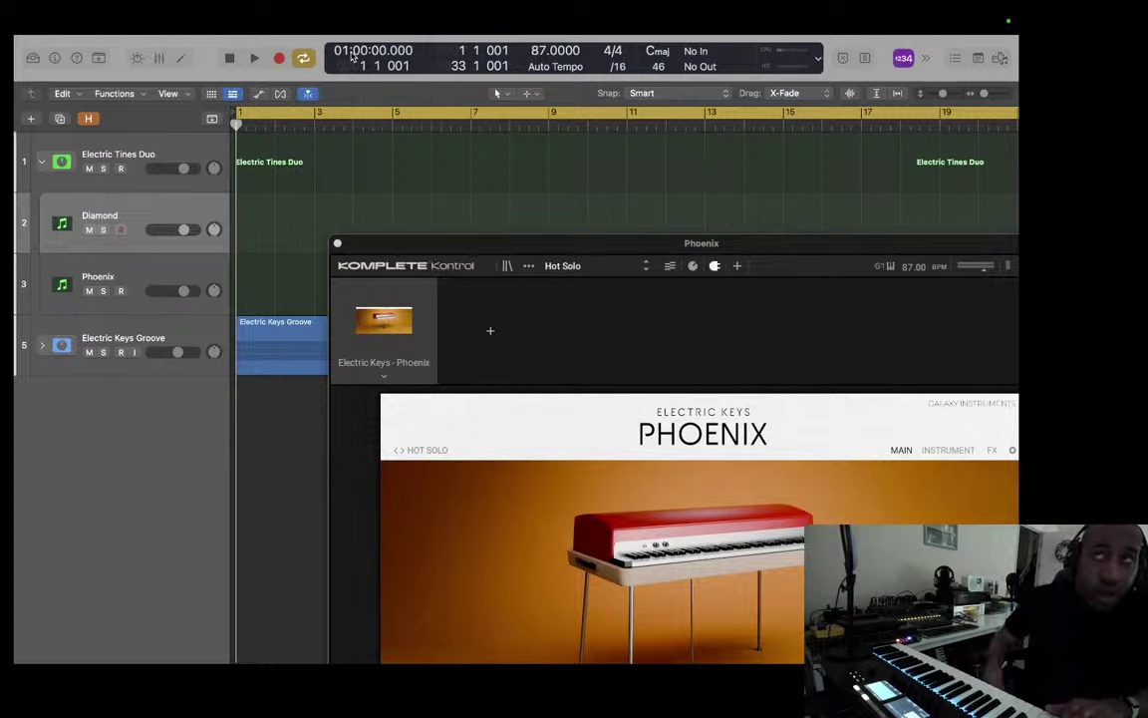
key(Down)
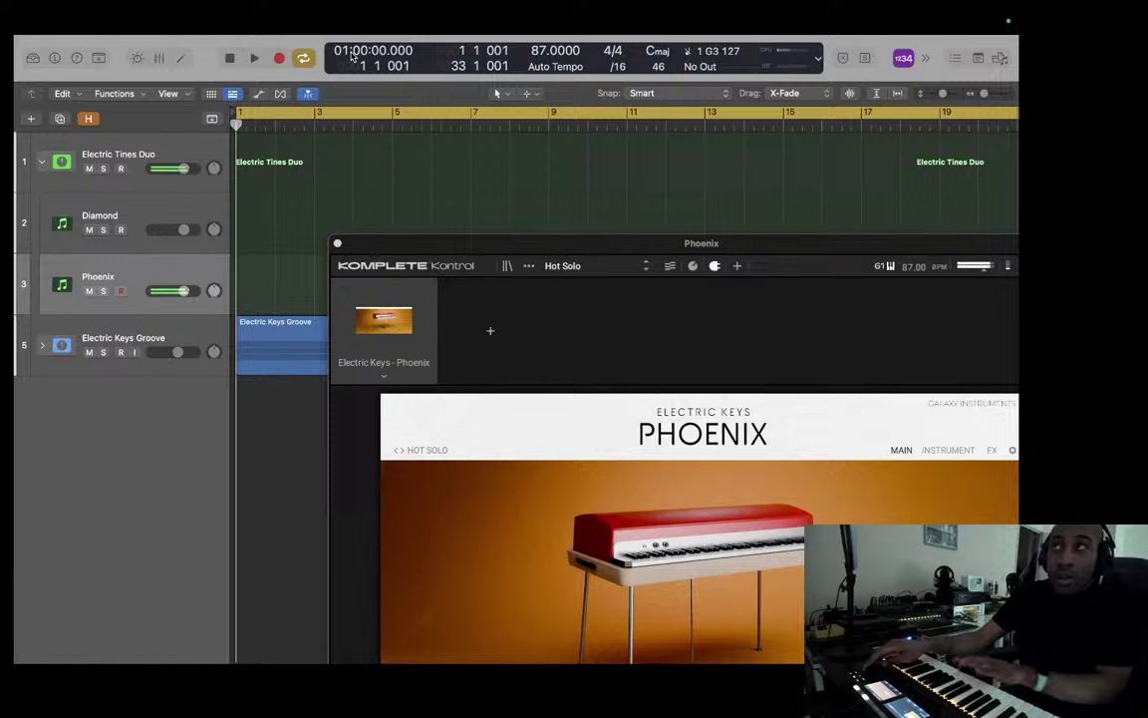
key(Up)
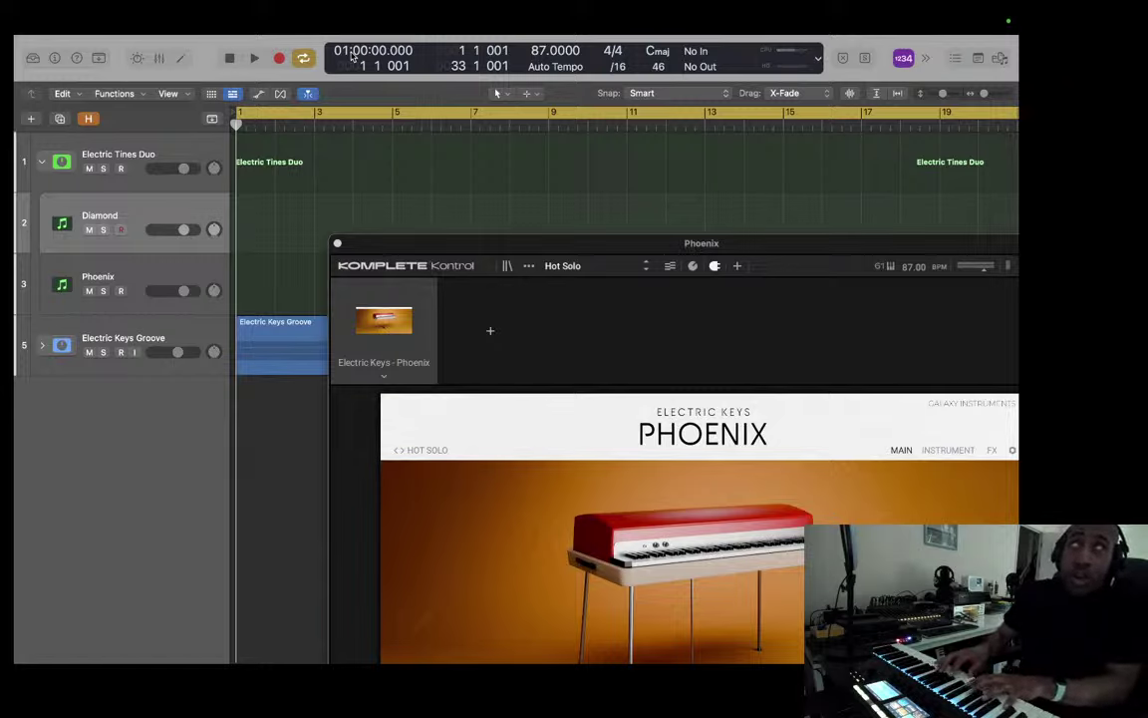
Step: Audition the Infinite Phoenix preset on Phoenix, compare it with Diamond and the layered Electric Tines Duo stack, and return to Diamond
key(Down)
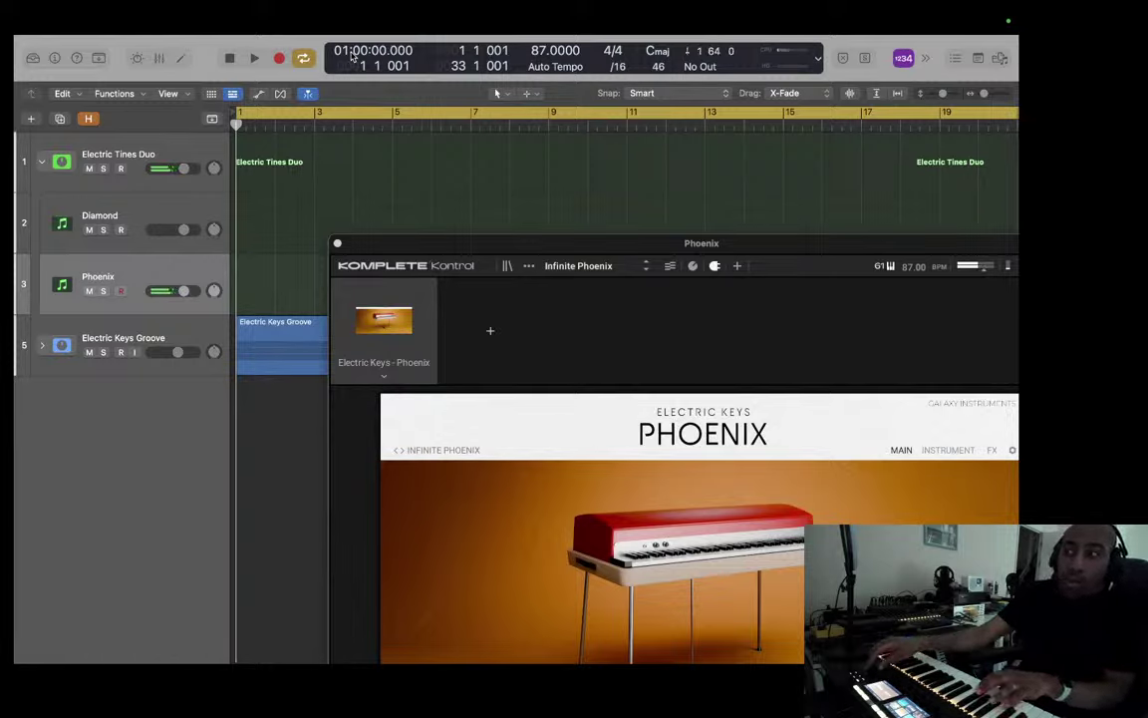
key(Up)
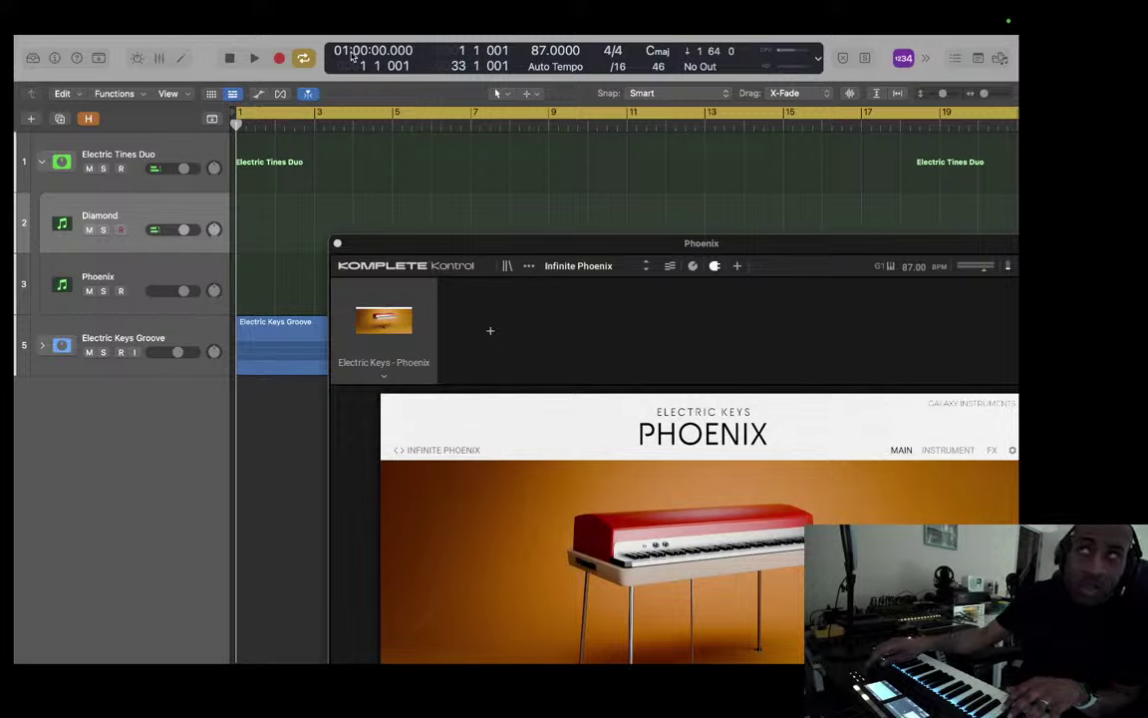
key(Up)
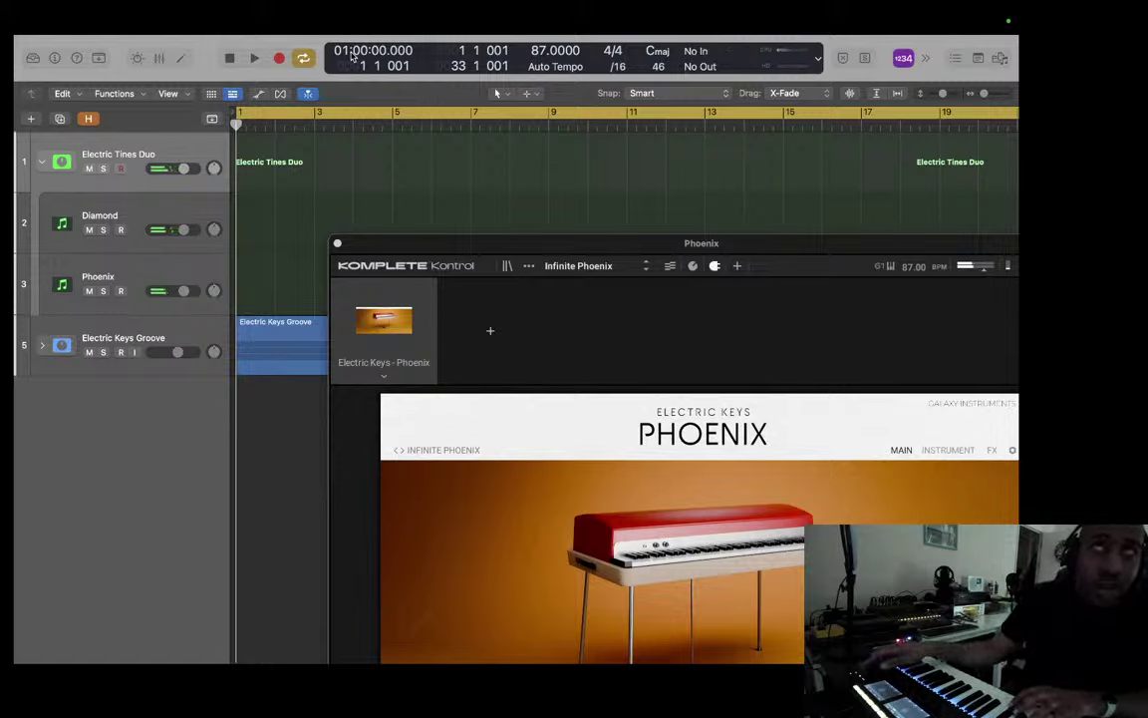
key(Down)
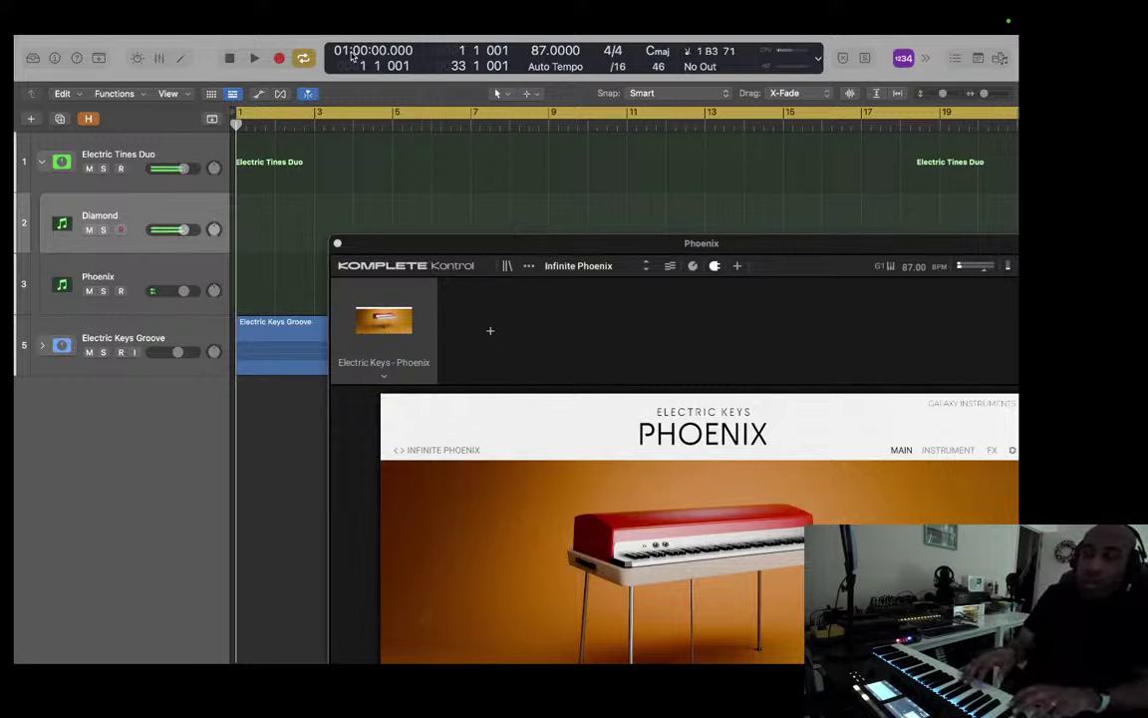
key(Down)
key(Down)
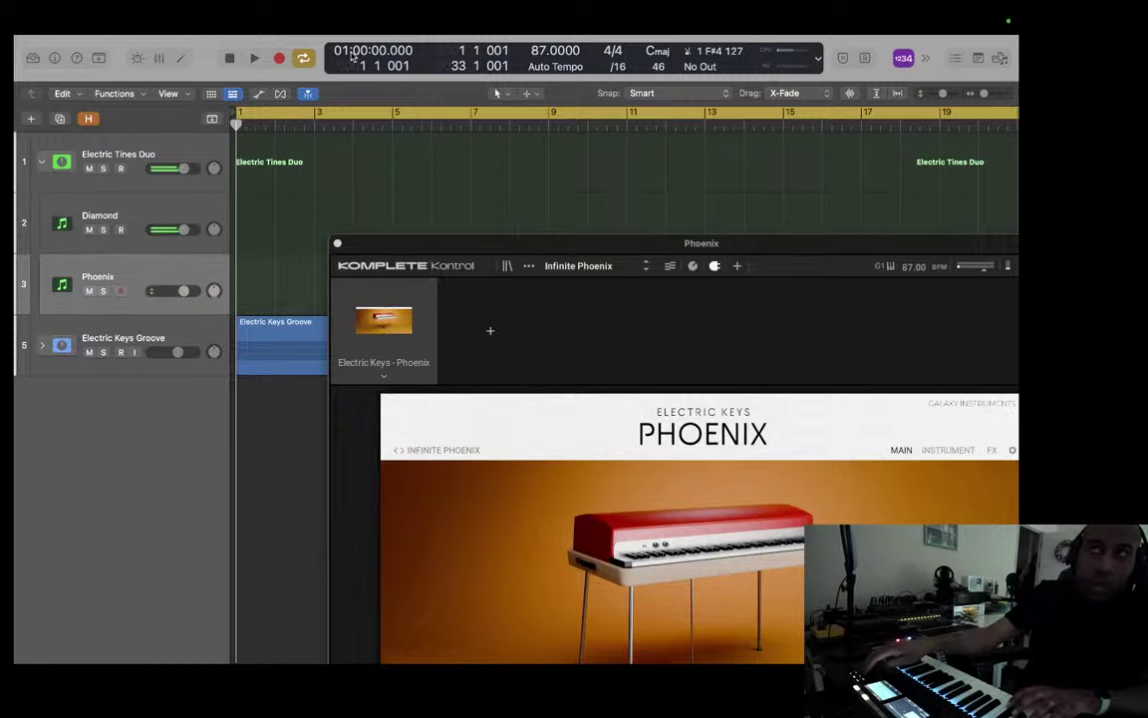
key(Up)
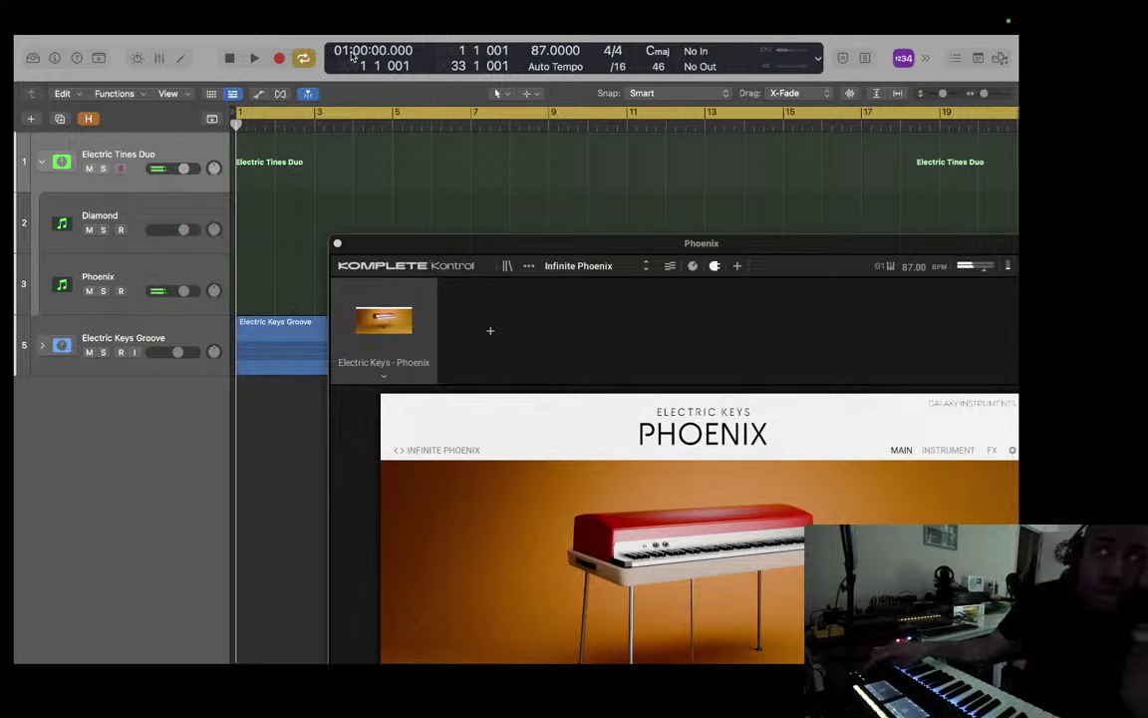
key(Down)
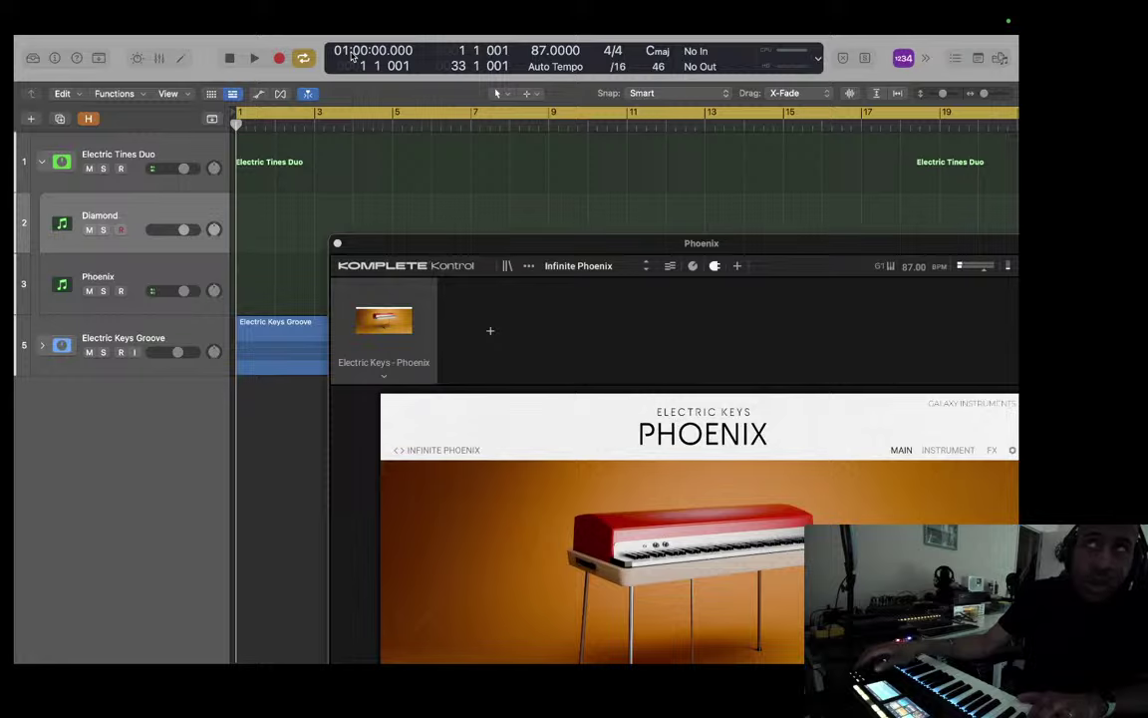
Step: Audition the Just Microphones preset on Phoenix, alternating with the Diamond track
key(Down)
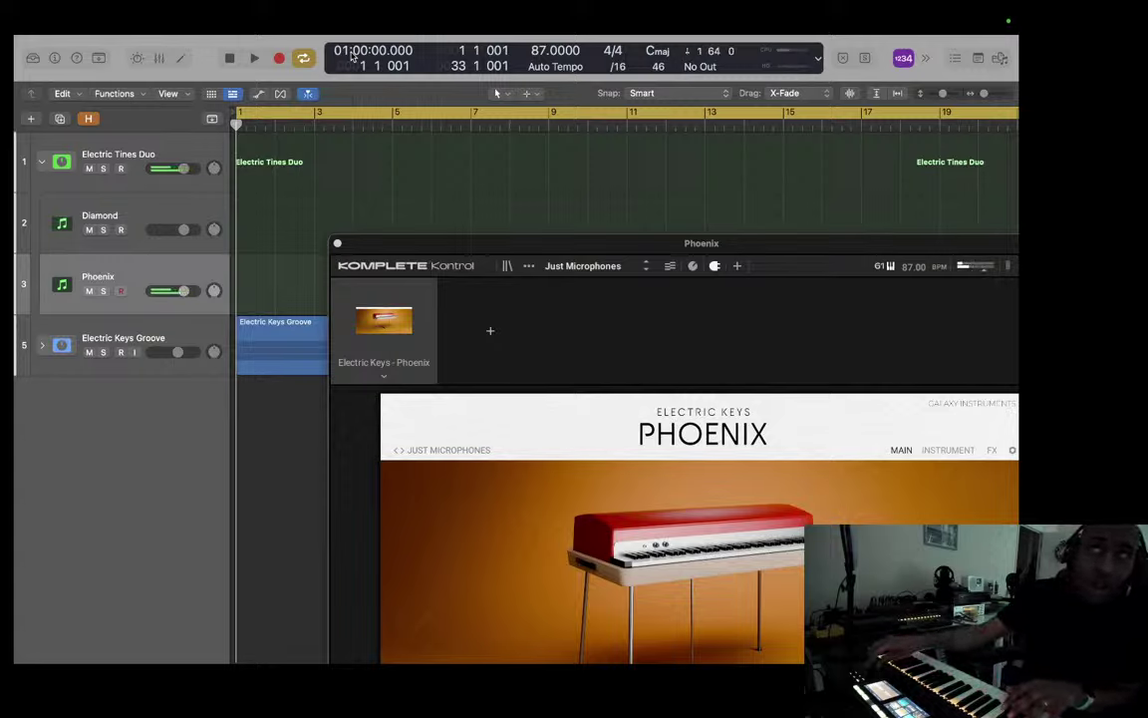
key(Up)
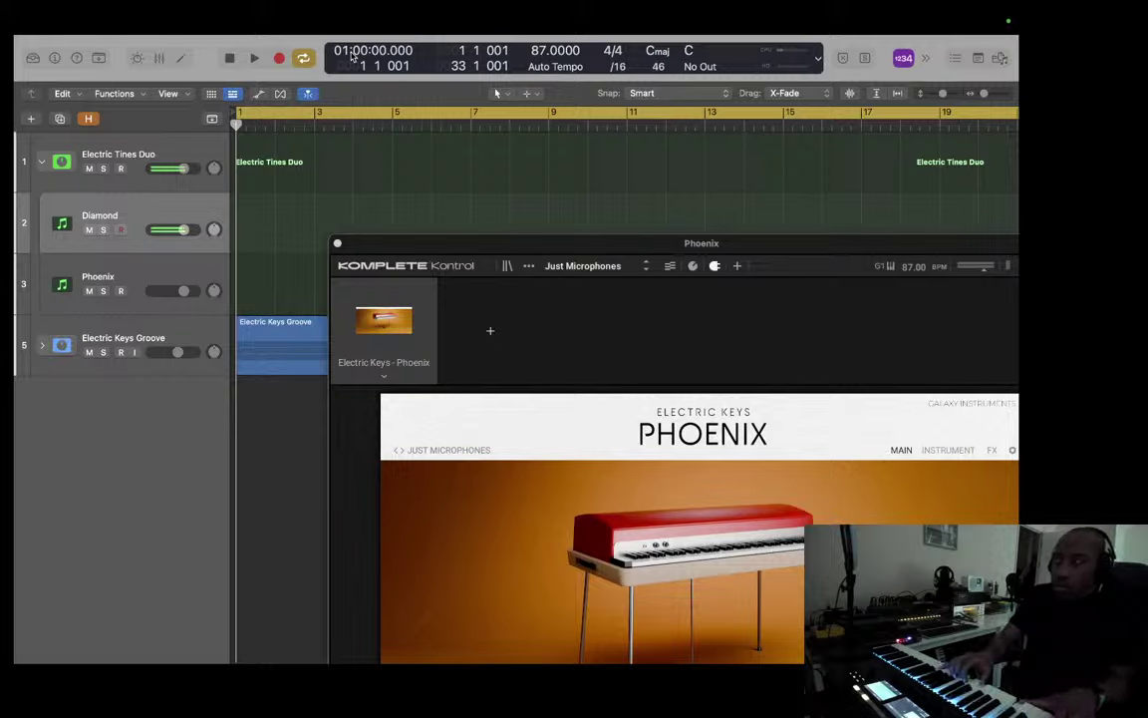
key(Down)
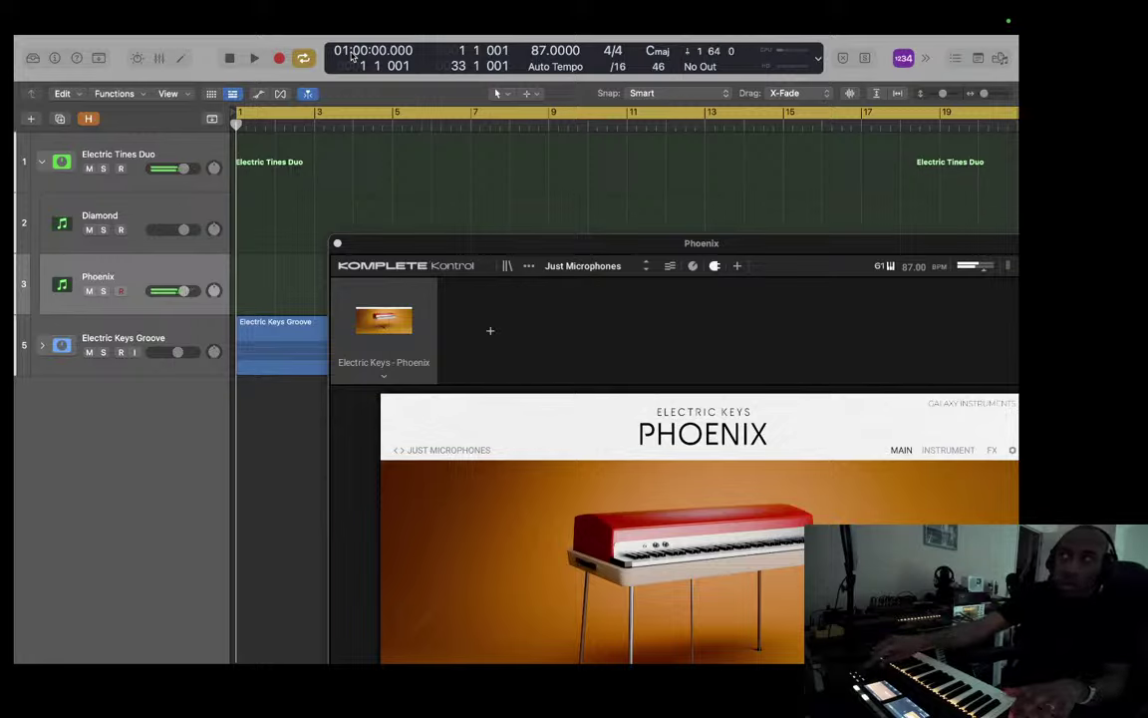
key(Up)
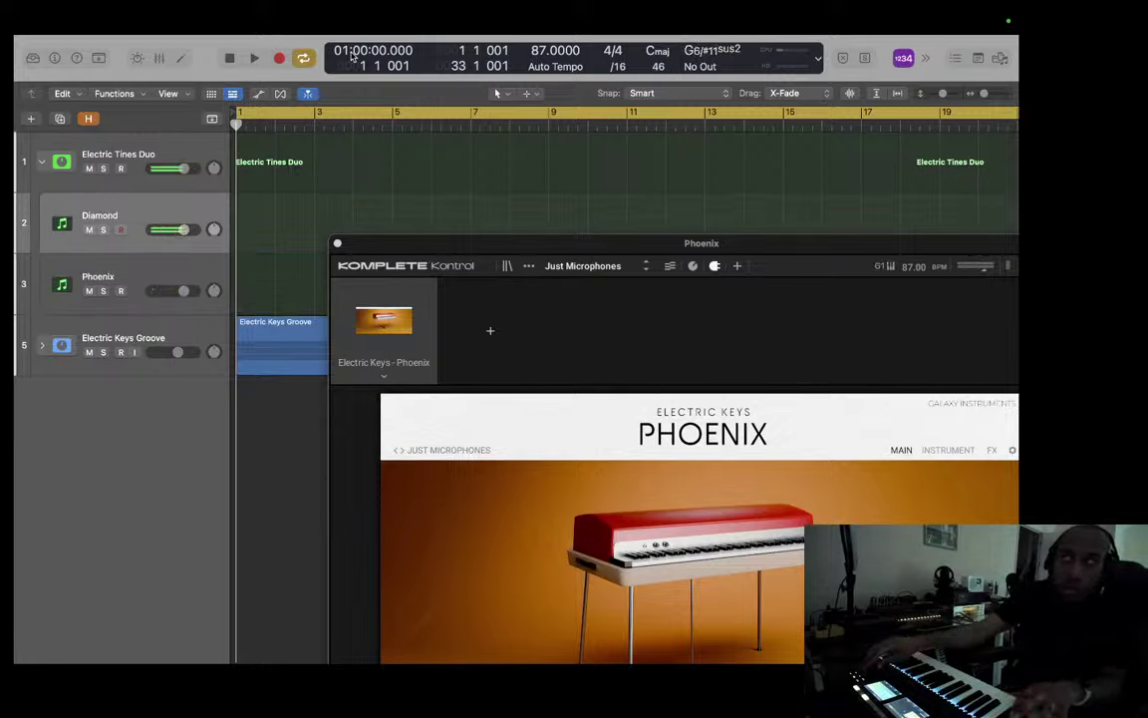
Step: Compare Just Microphones layered in the Electric Tines Duo stack with Diamond and Phoenix on their own, and finish on Diamond
key(Up)
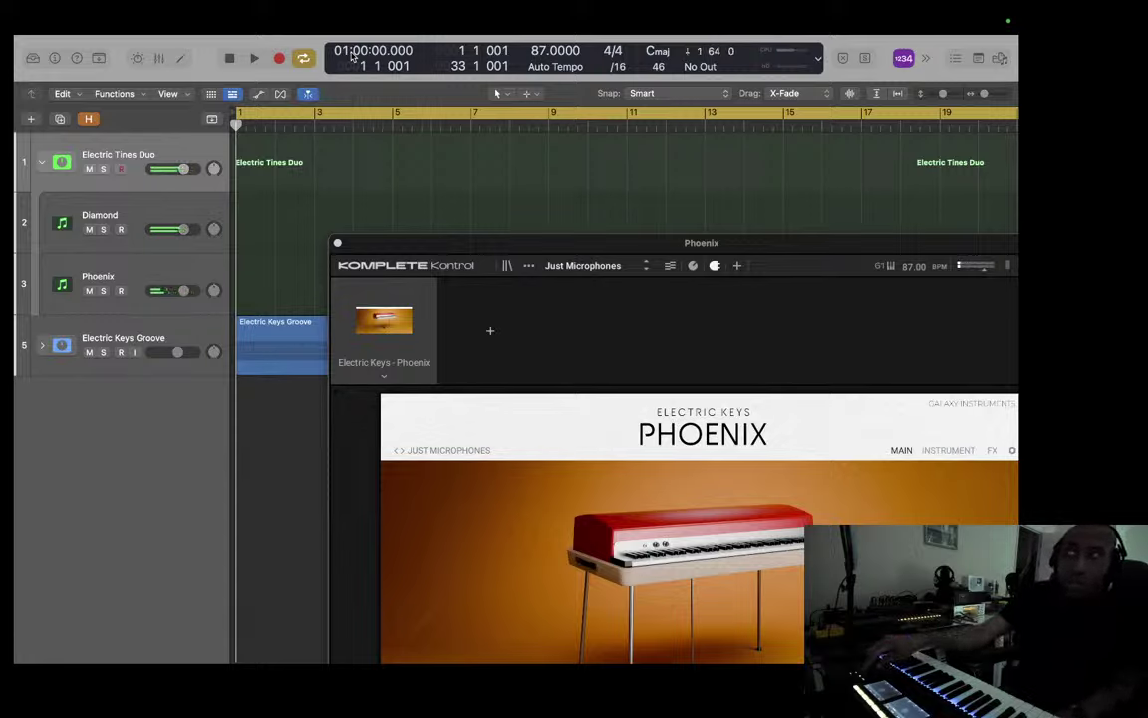
key(Down)
key(Up)
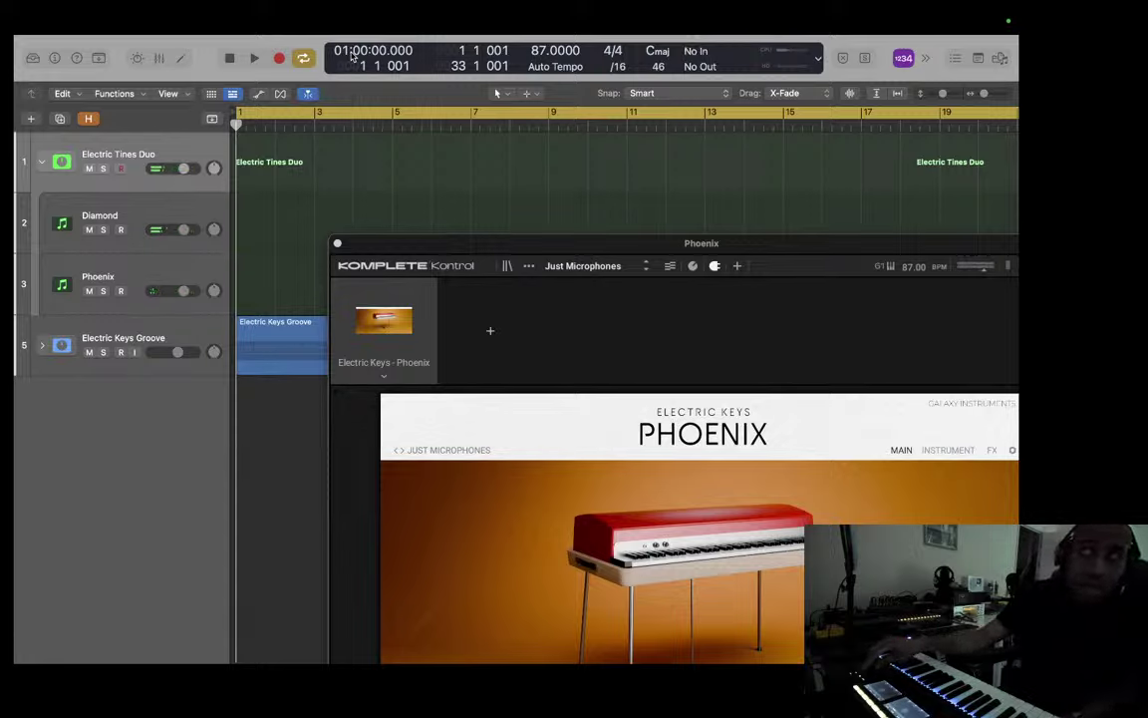
key(Down)
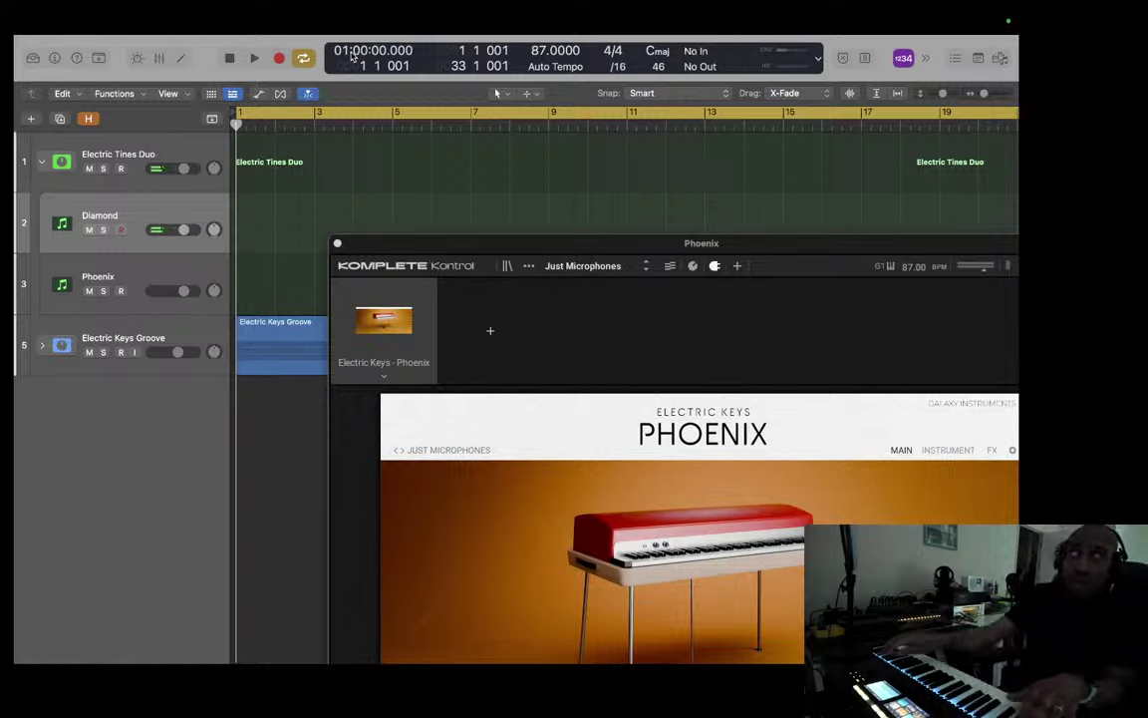
key(Down)
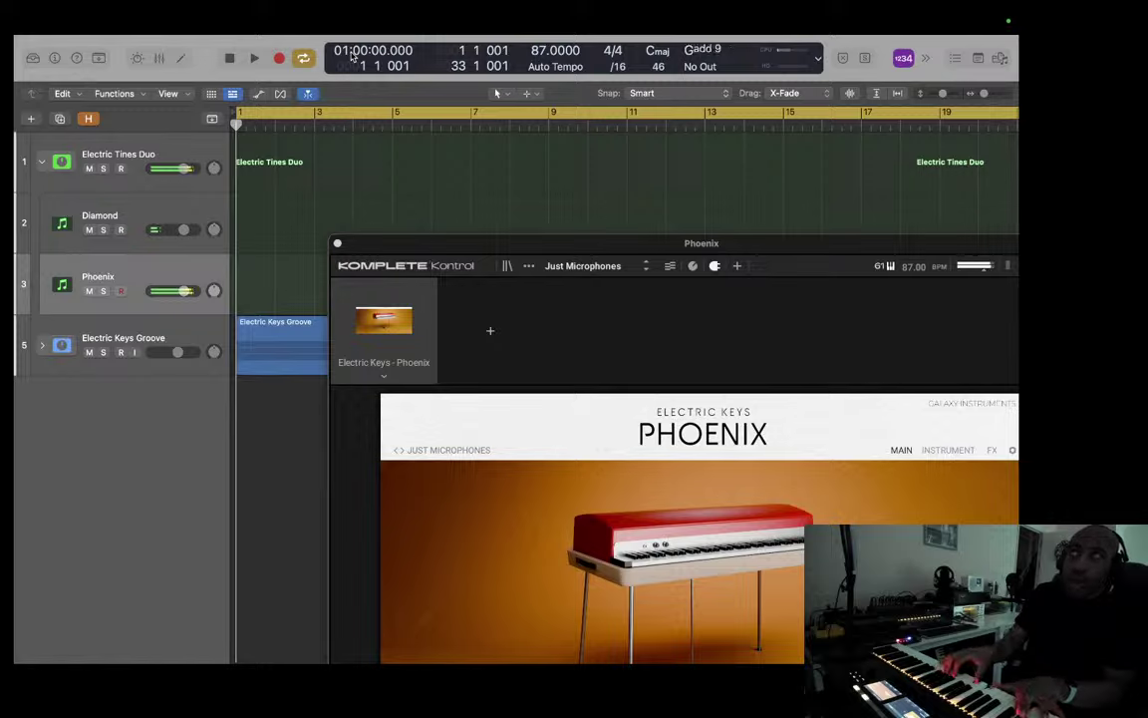
key(Up)
key(Up)
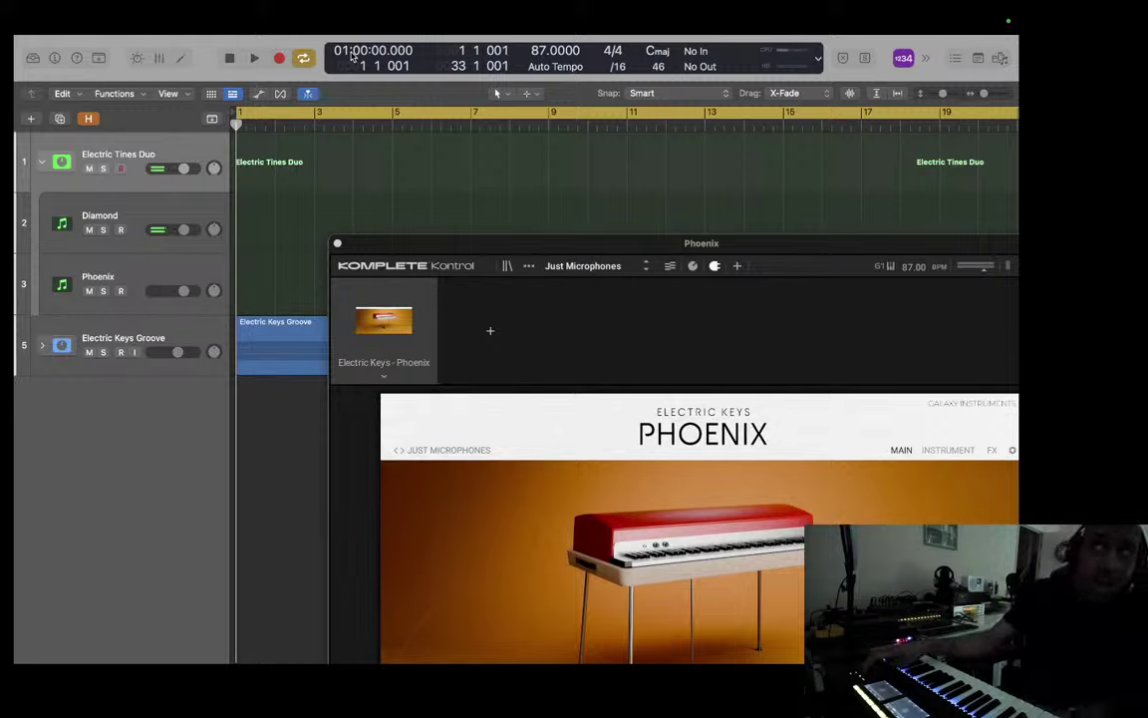
key(Down)
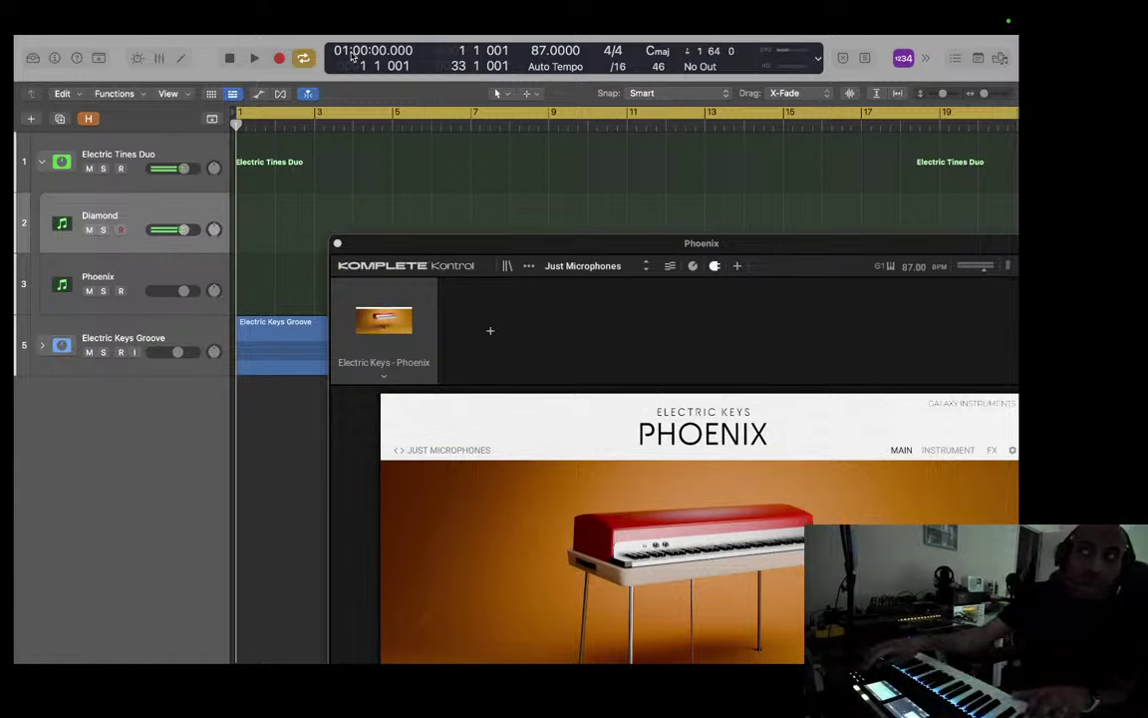
Step: Audition the Kalimba-Like preset in the Electric Tines Duo stack, compare it with Diamond, and switch to Phoenix
key(Down)
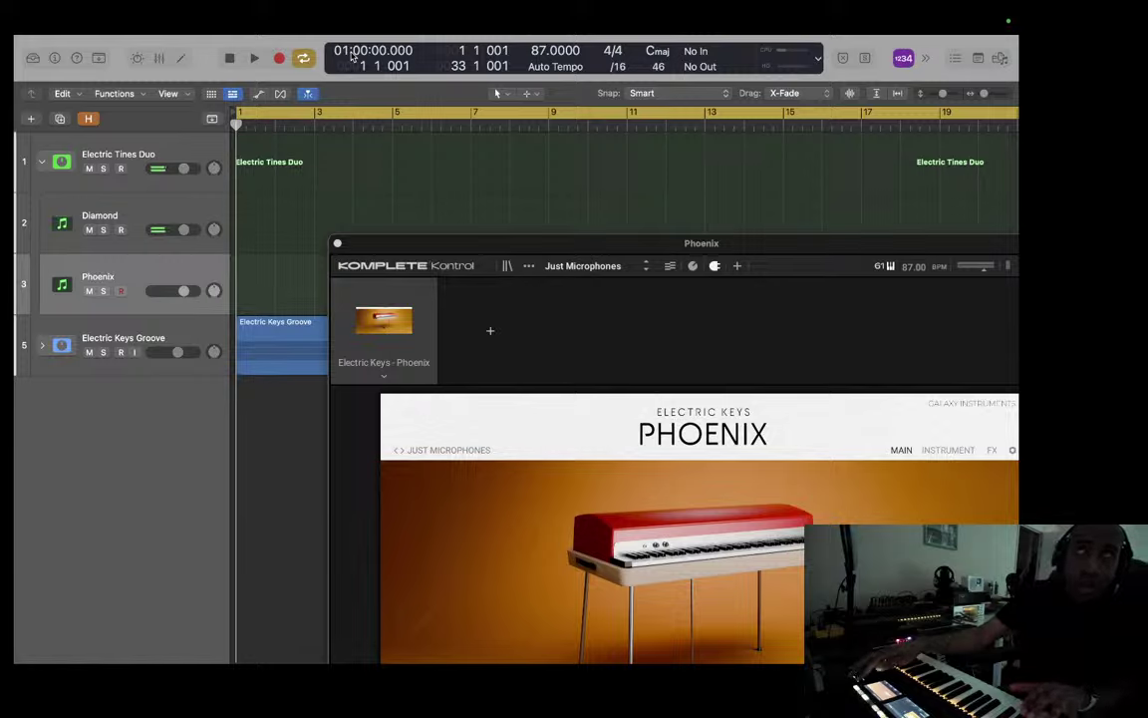
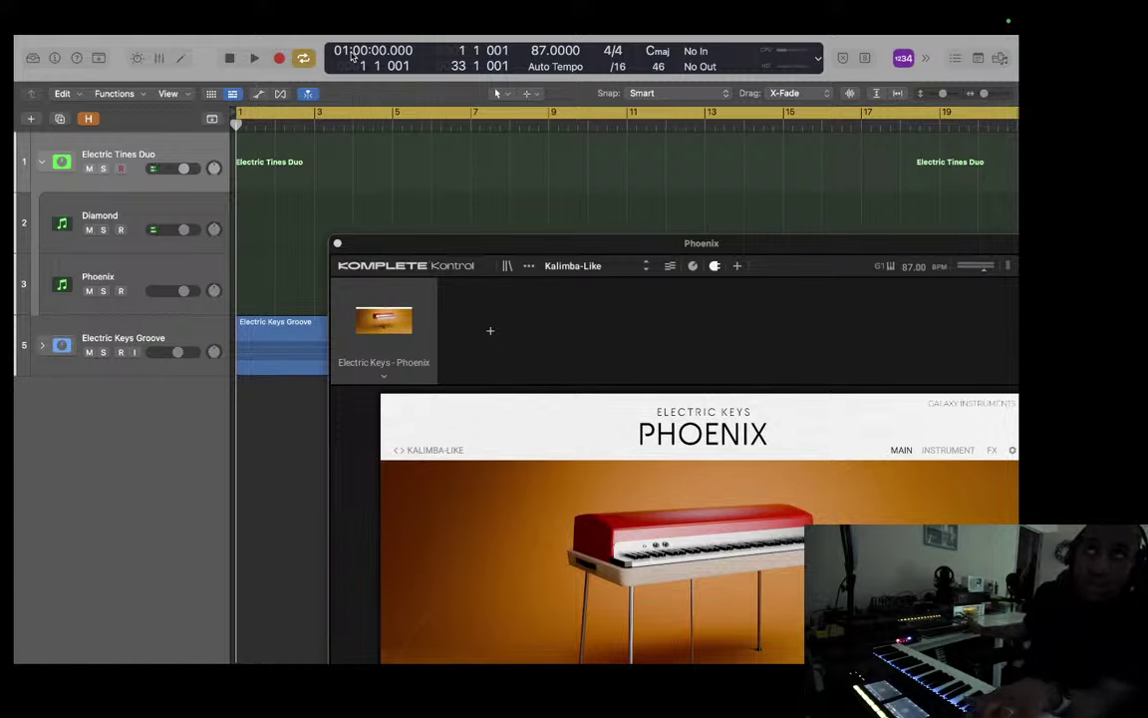
key(Down)
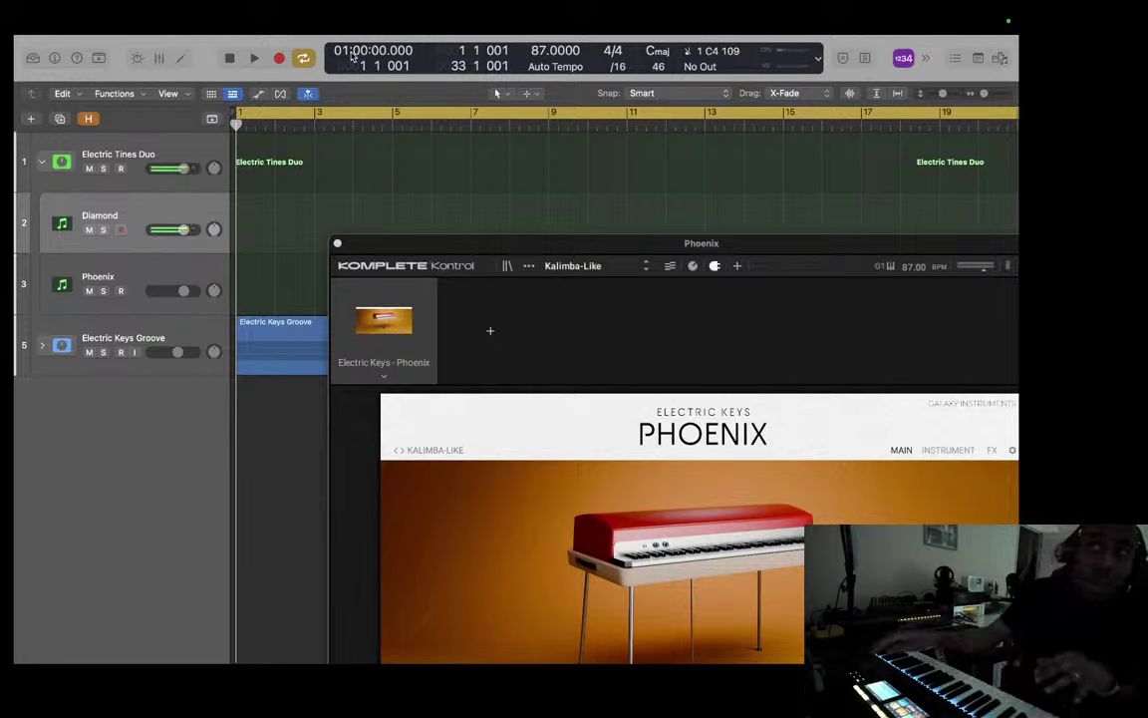
key(Down)
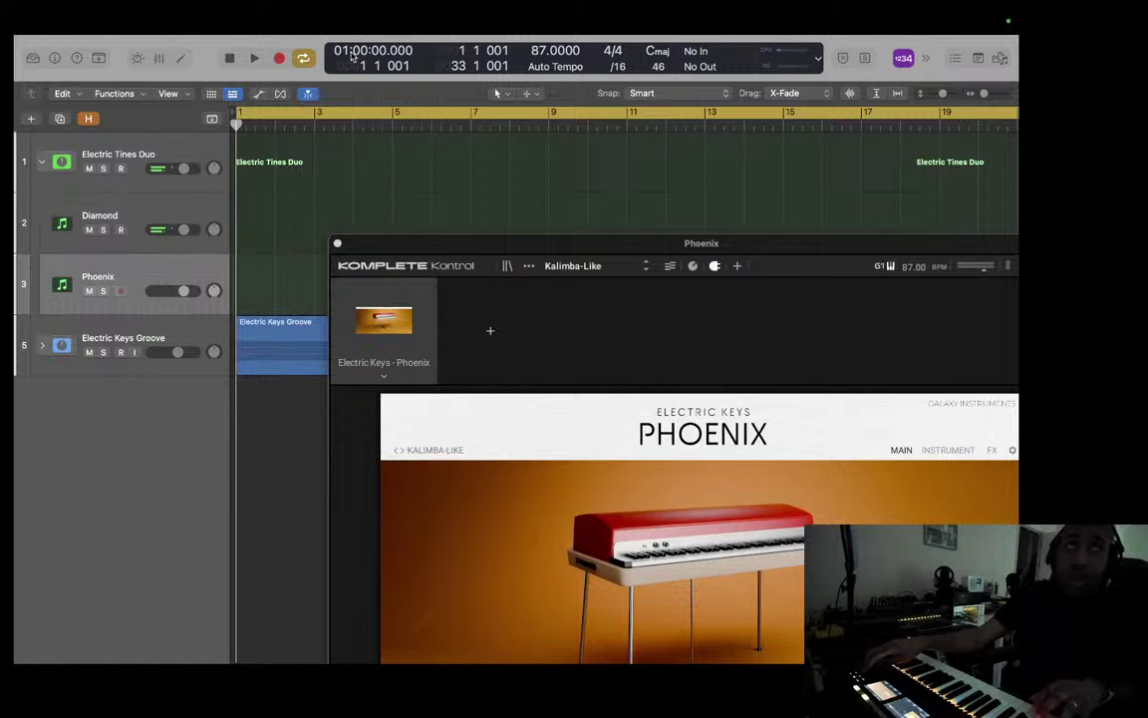
Step: Compare the Kalimba-Like preset on the Phoenix track with the Diamond track
key(Up)
key(Down)
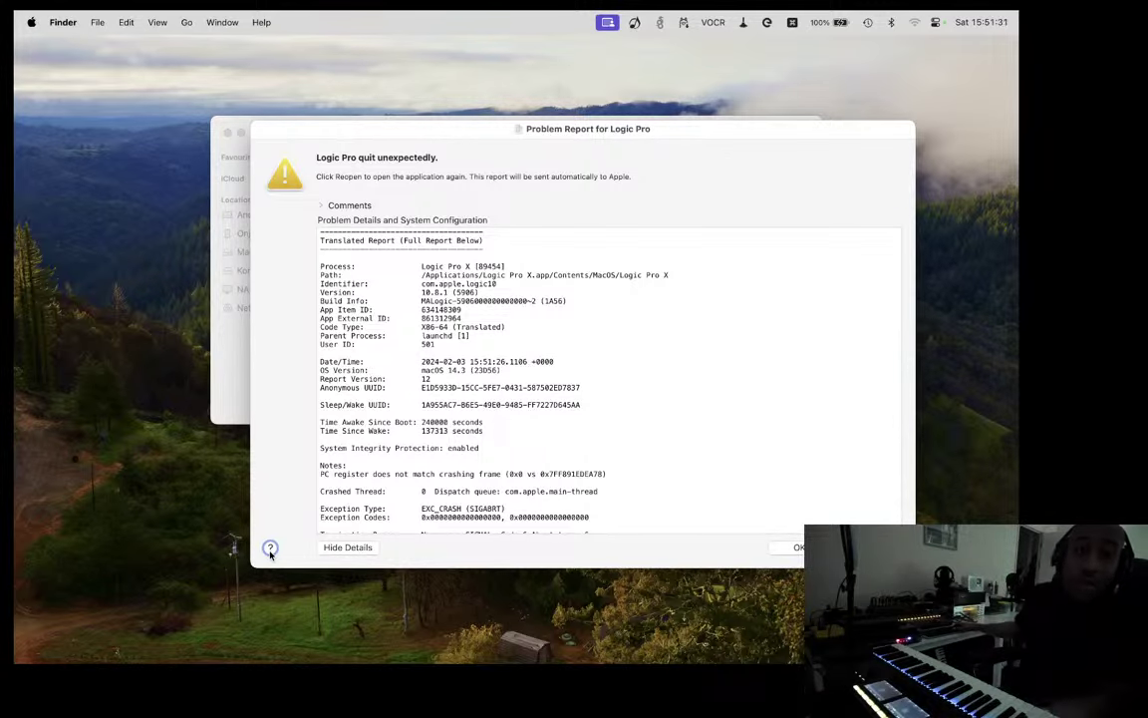
Step: Dismiss the Logic Pro problem report and reopen the recent project Native Instruments - Electric Tines Duo, closing its Phoenix plug-in window
key(Return)
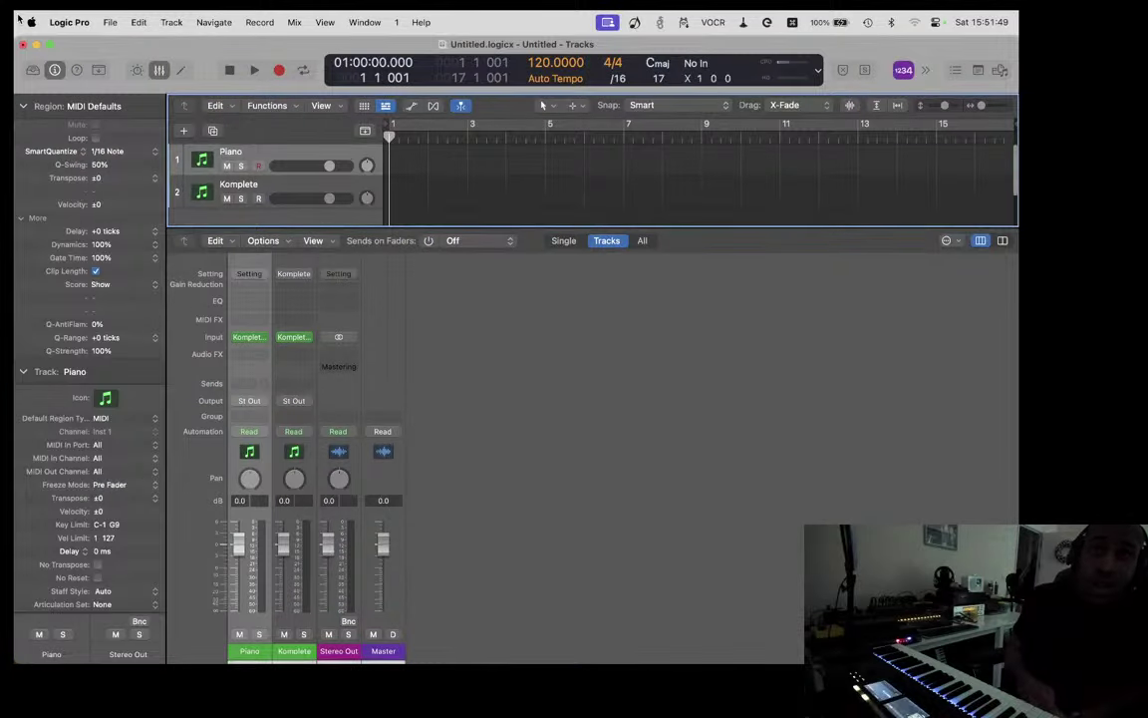
click(30, 22)
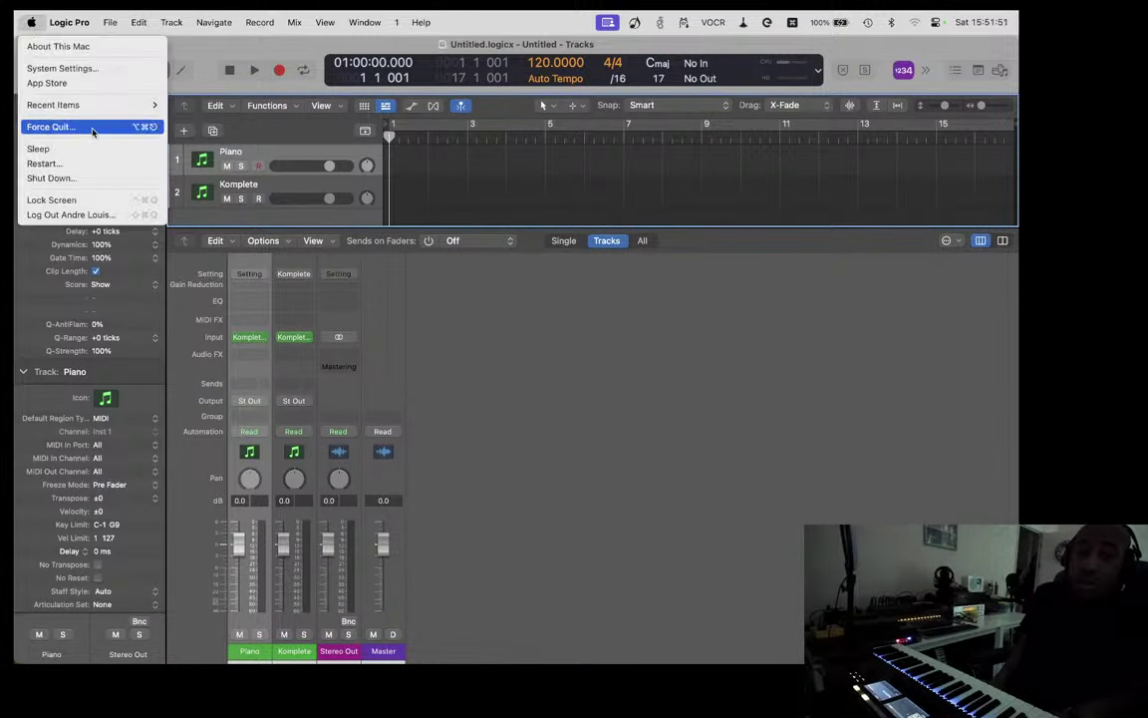
mouse_move(109, 22)
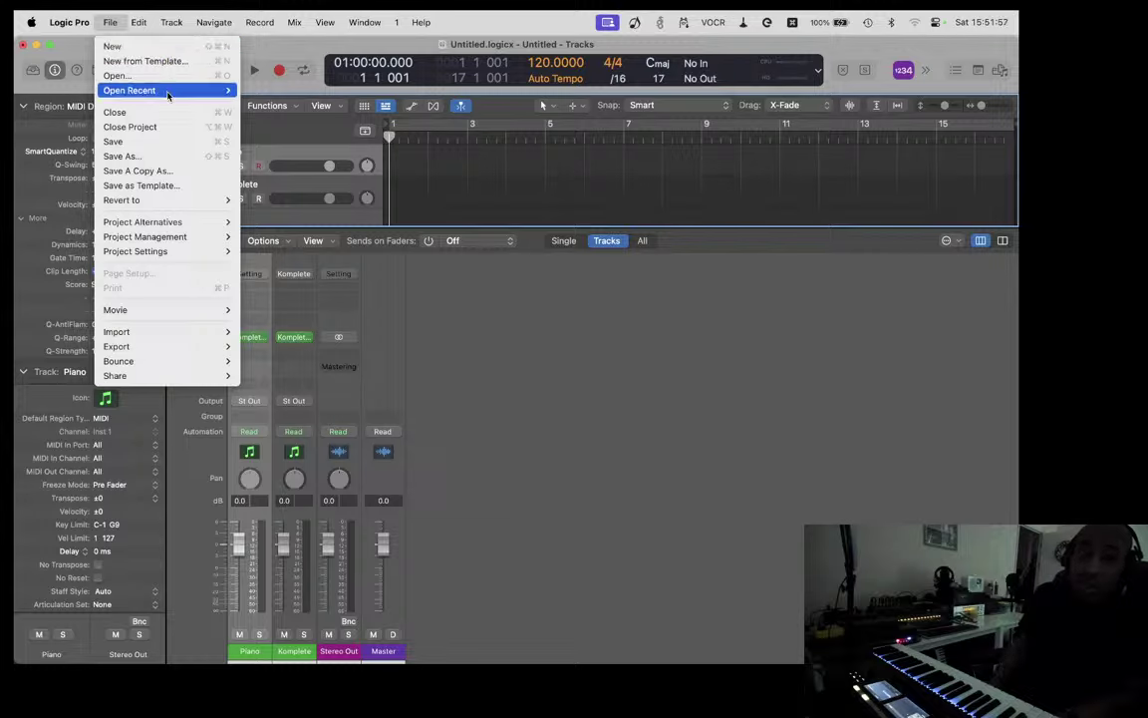
mouse_move(167, 90)
click(346, 107)
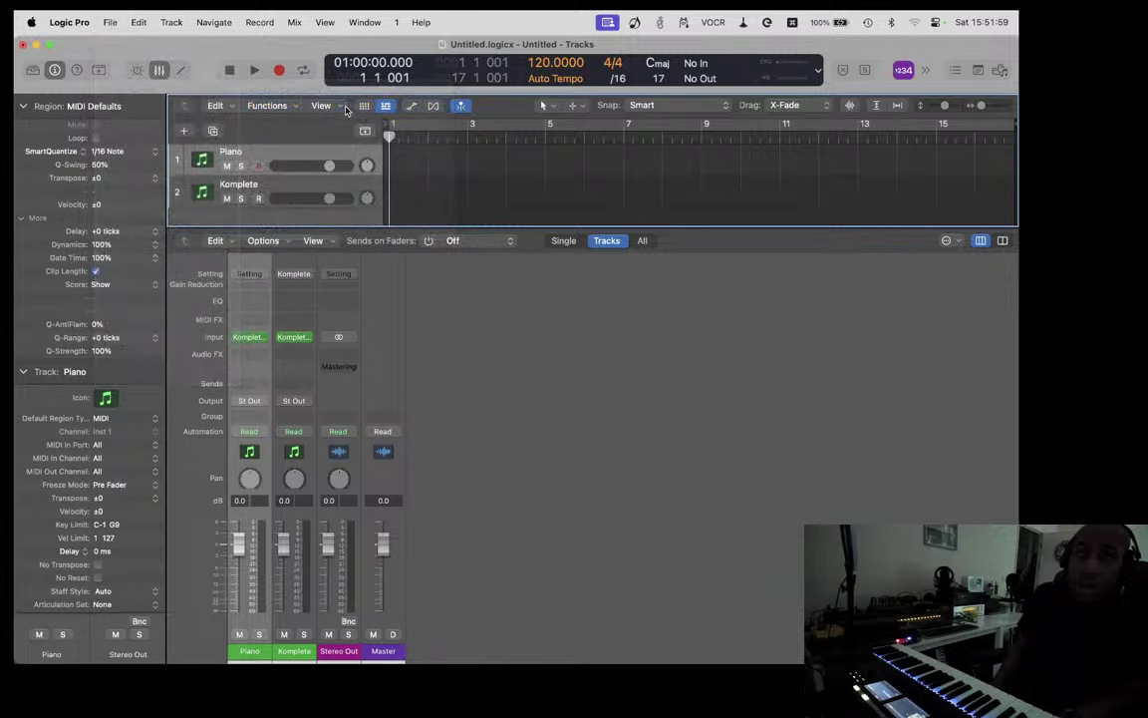
click(489, 298)
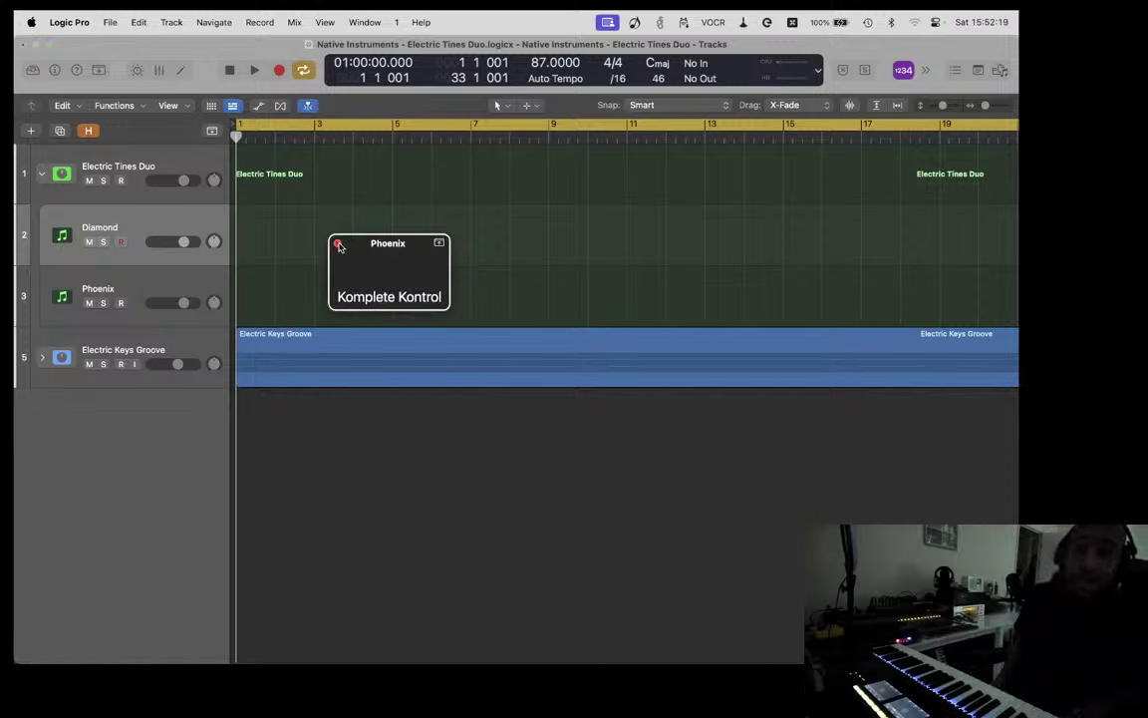
click(339, 245)
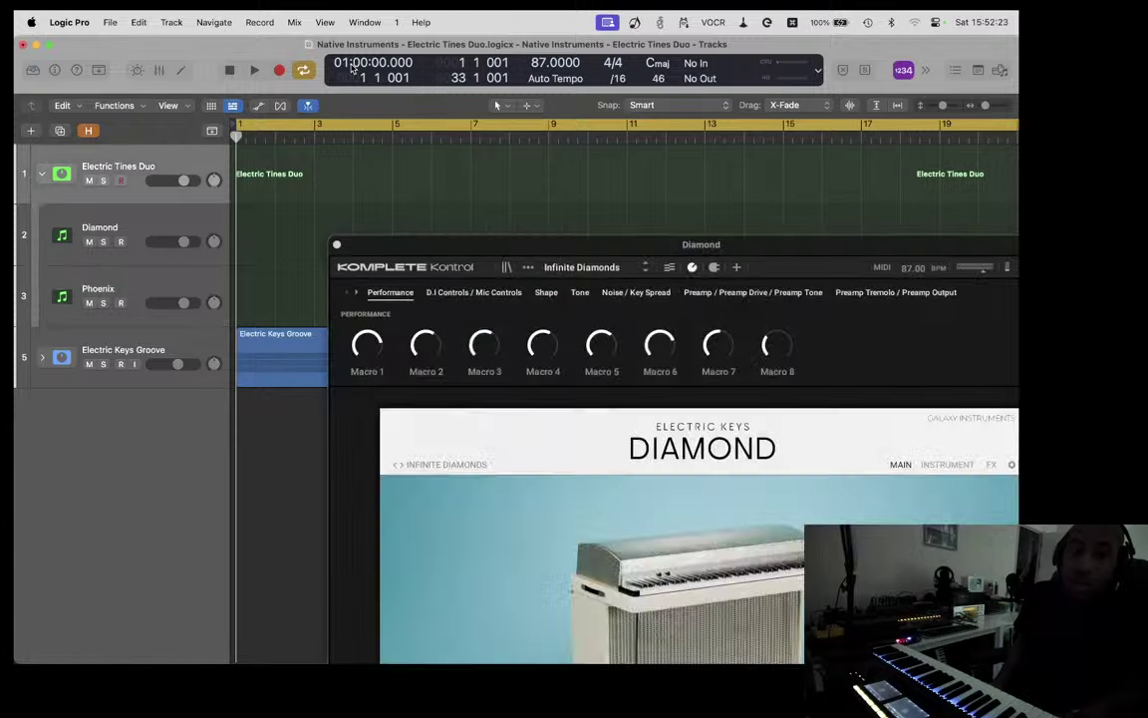
Step: Audition the Infinite Diamonds preset on the Diamond track, alternating with the Phoenix track
key(Down)
key(Up)
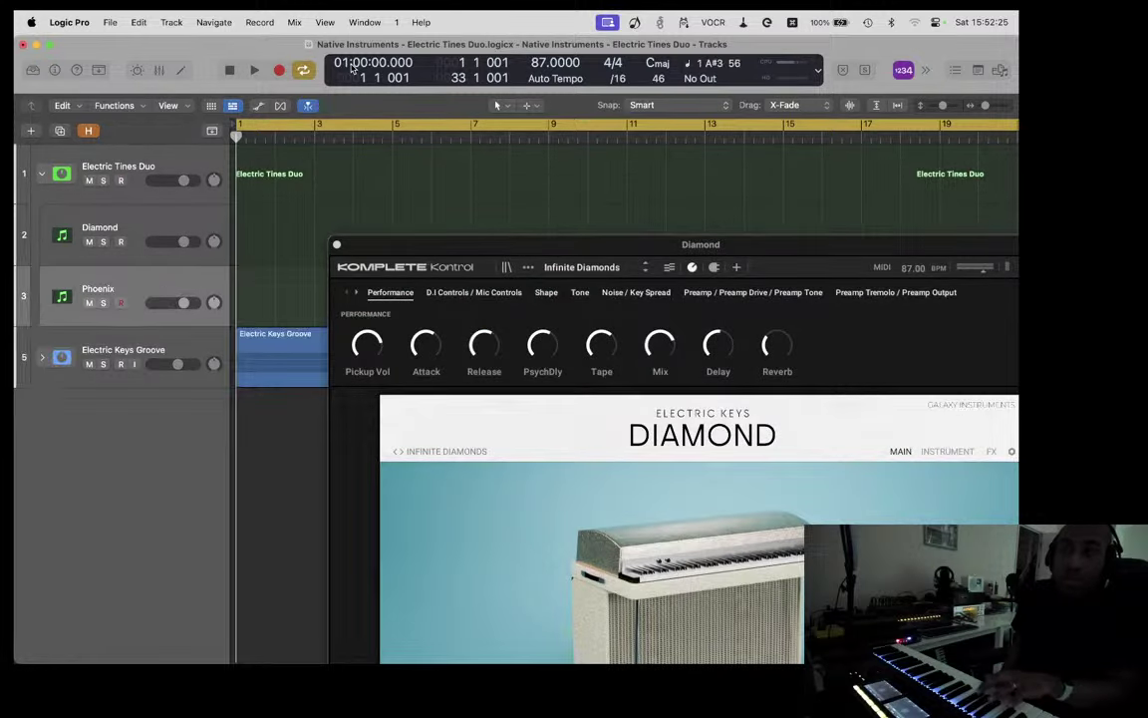
key(Up)
key(Down)
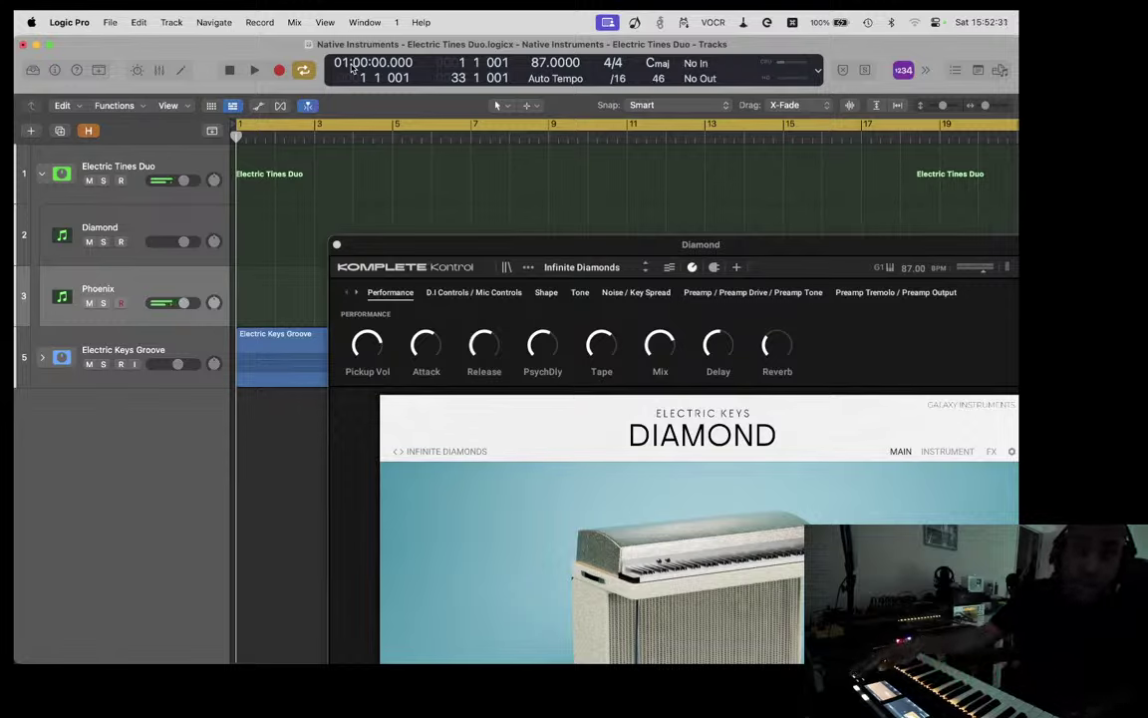
Step: Load the Just Microphones preset on Diamond and compare it with Phoenix, finishing on the Phoenix track
key(Up)
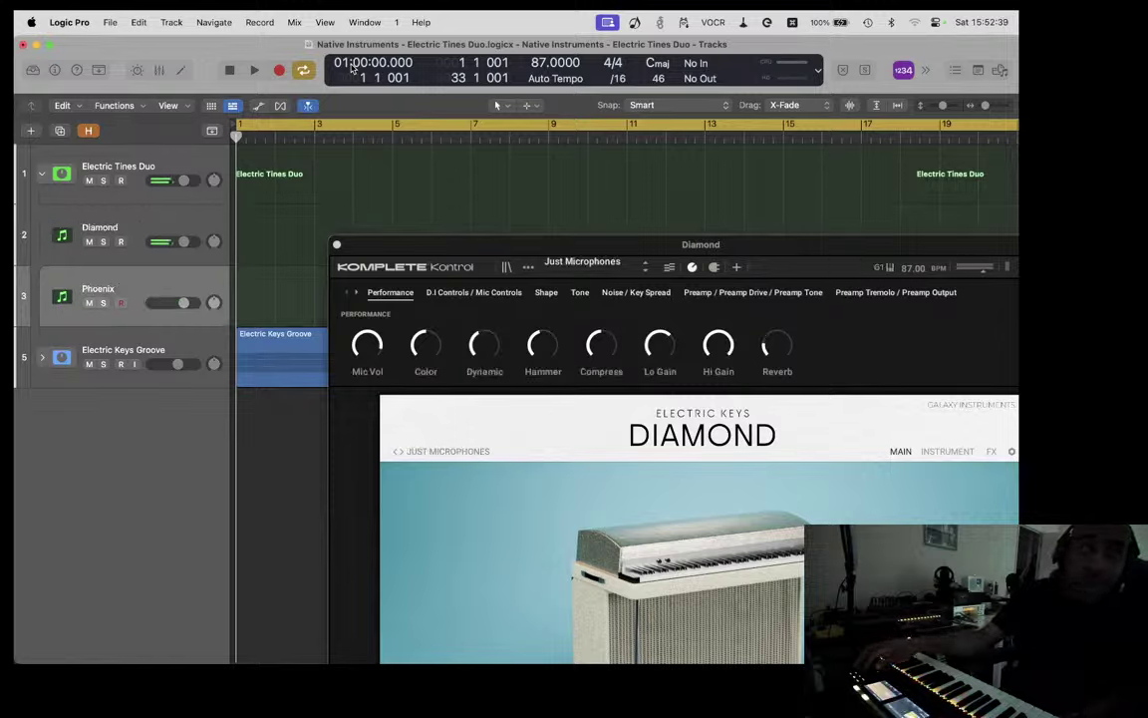
key(Down)
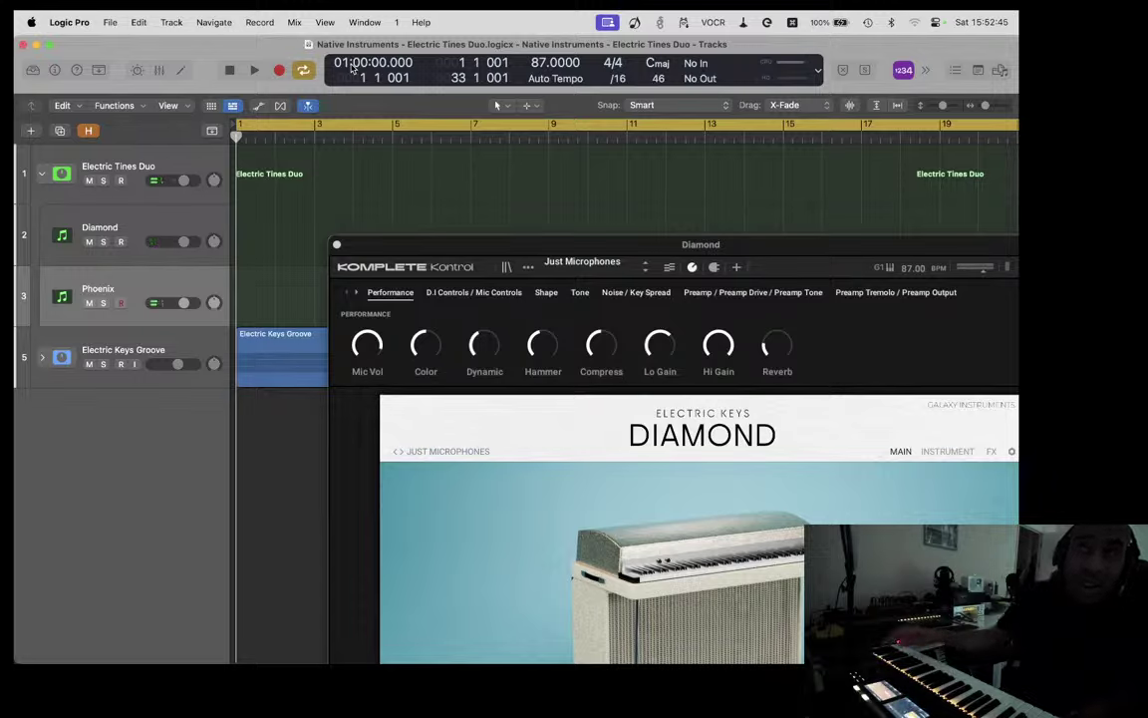
key(Up)
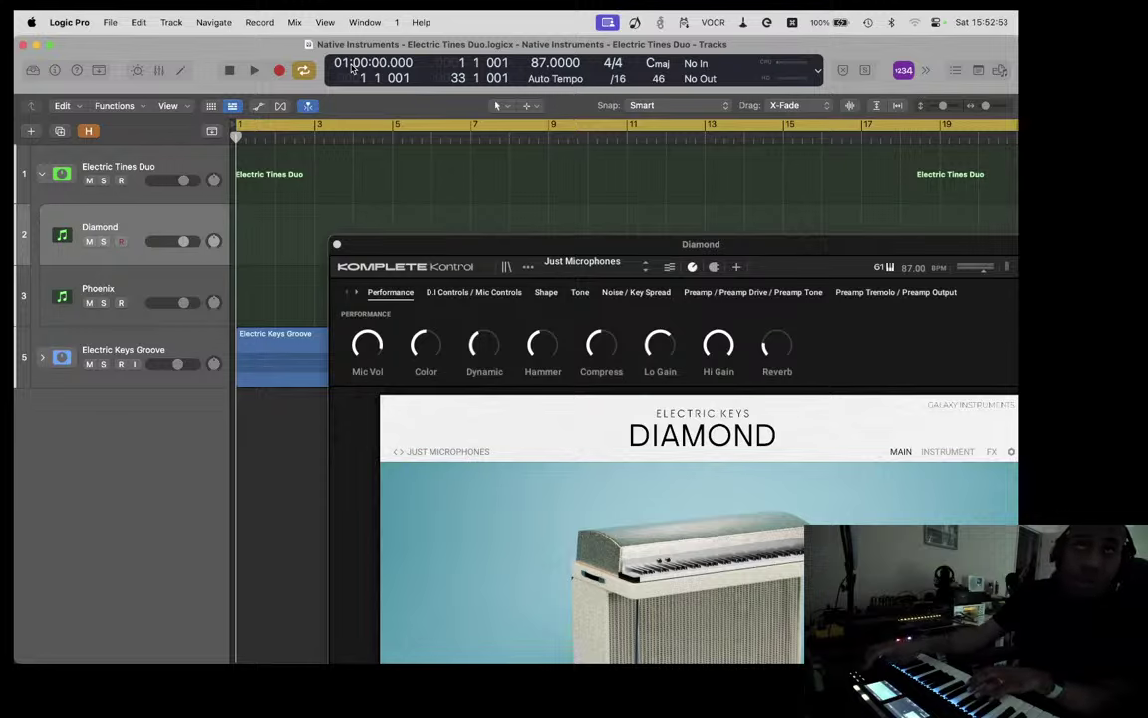
key(Down)
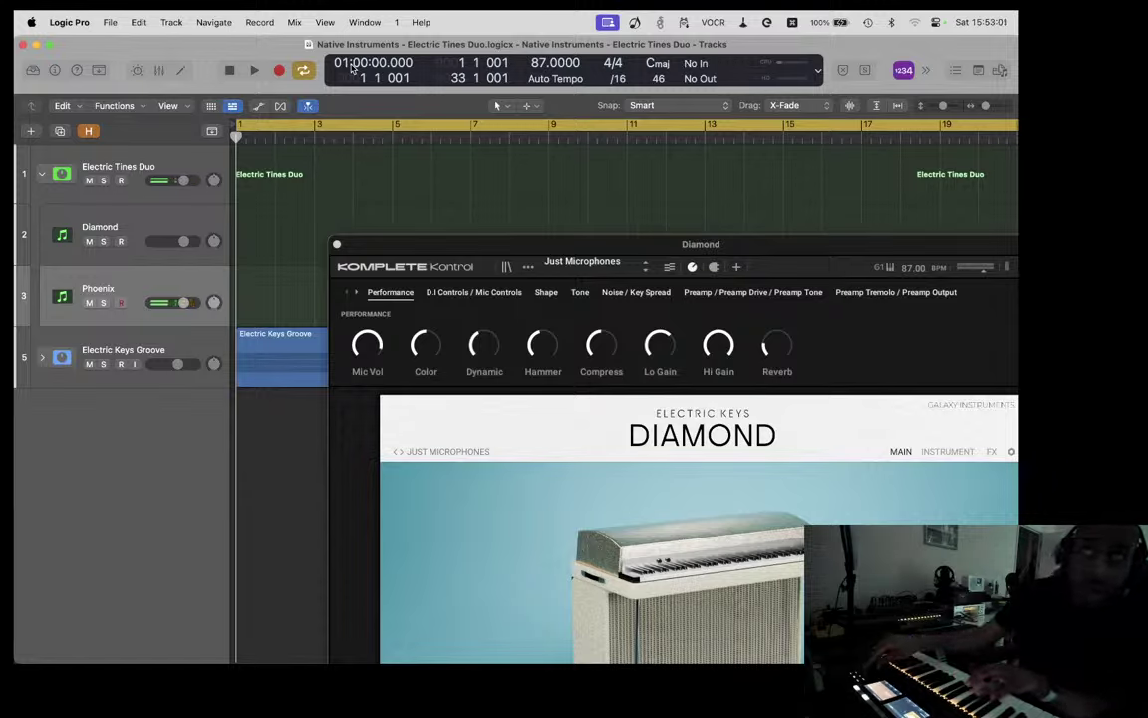
Step: Compare the Just Microphones sound on the Diamond and Phoenix tracks and on the combined Electric Tines Duo stack
key(Up)
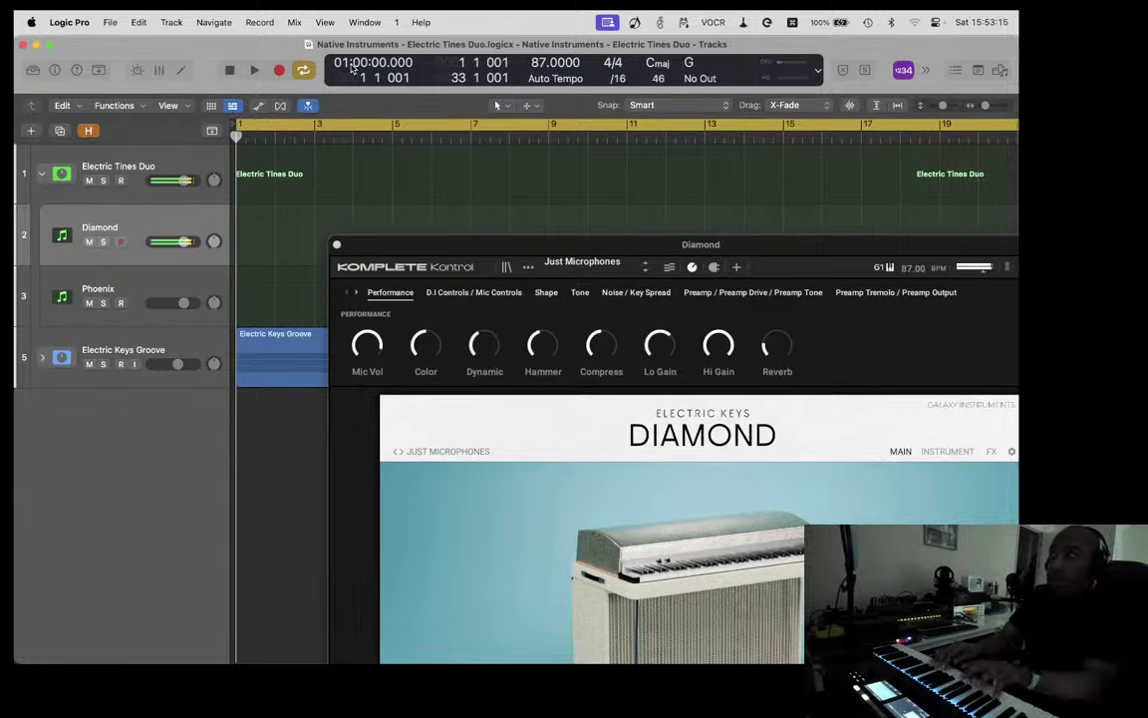
key(Down)
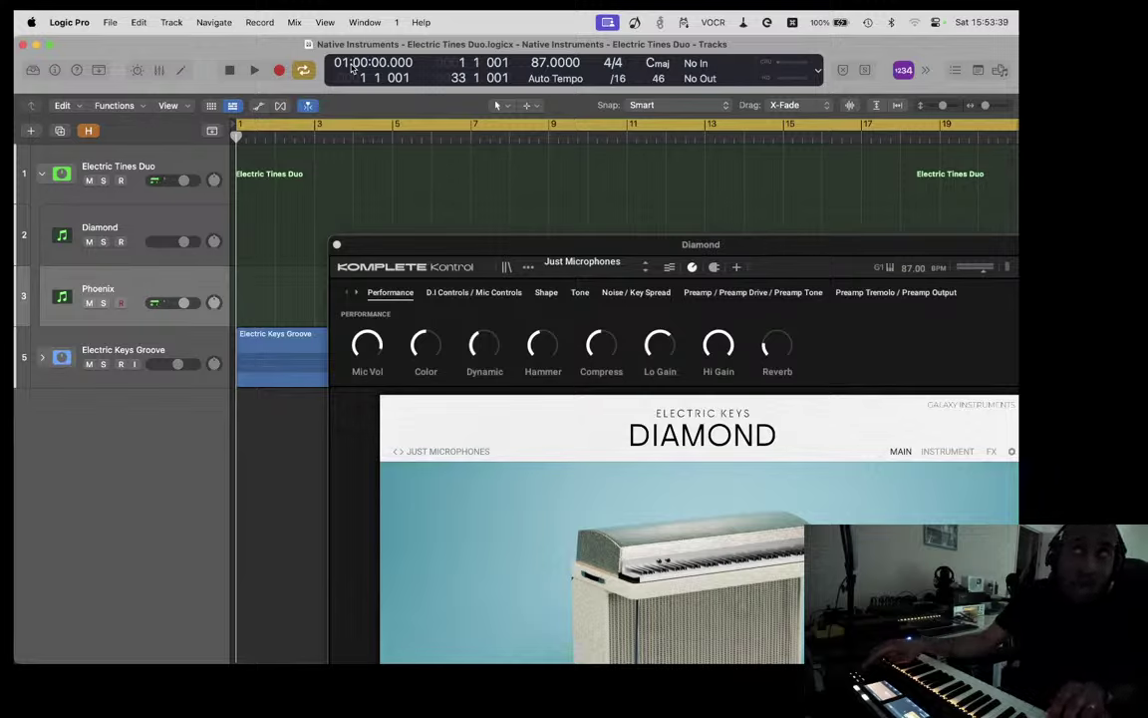
key(Up)
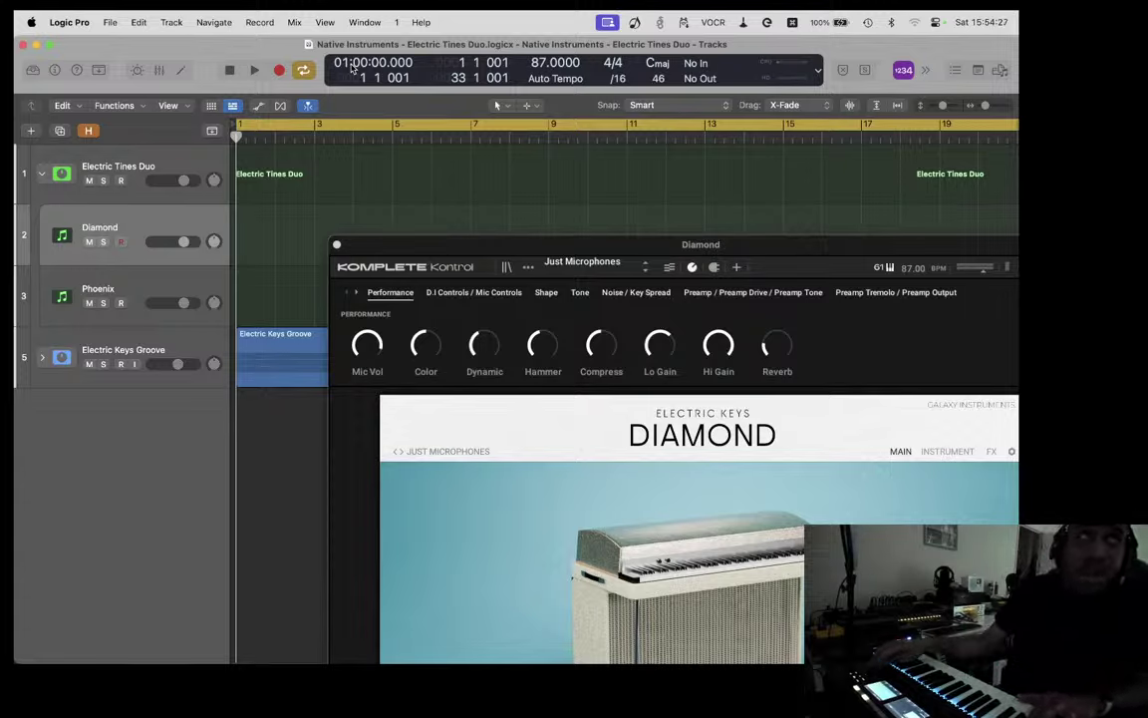
key(Up)
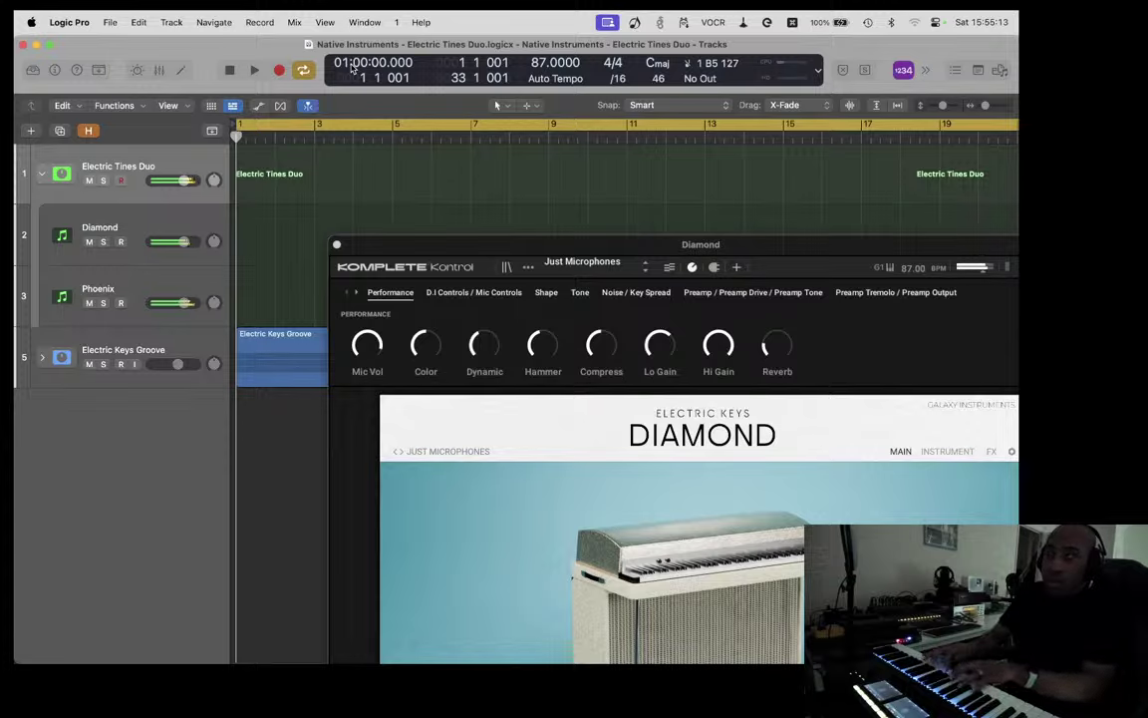
Step: Compare the Kalimba-Like preset between the Diamond and Phoenix tracks, and return to the combined Electric Tines Duo stack
key(Down)
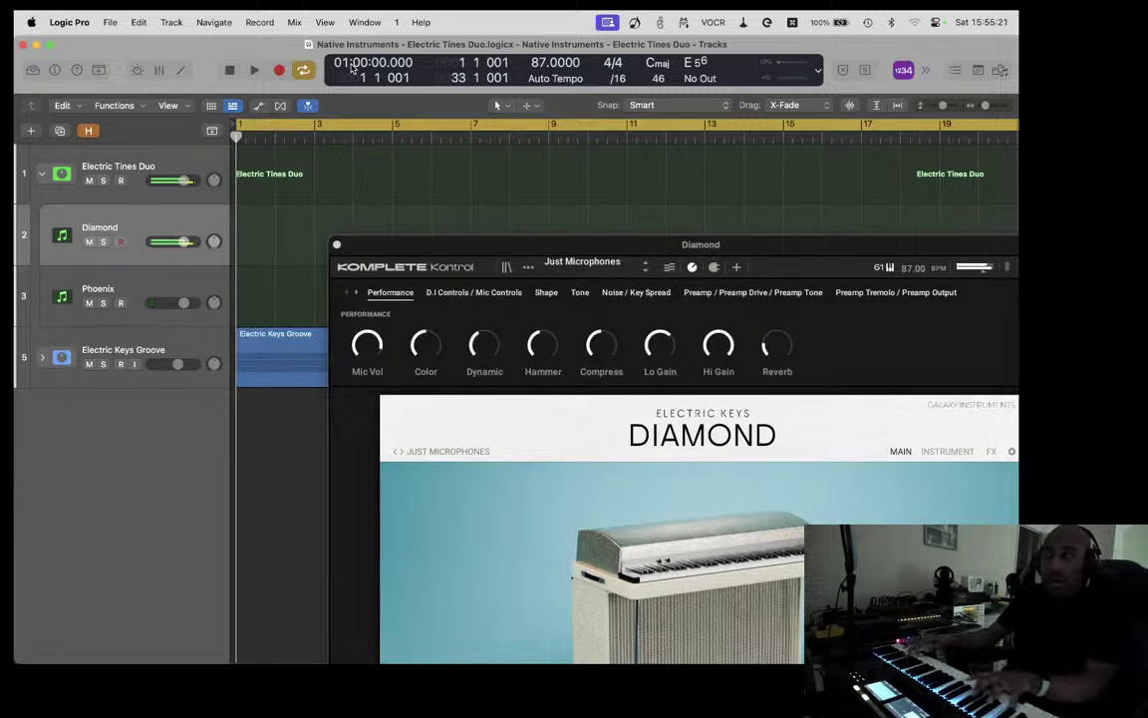
key(Down)
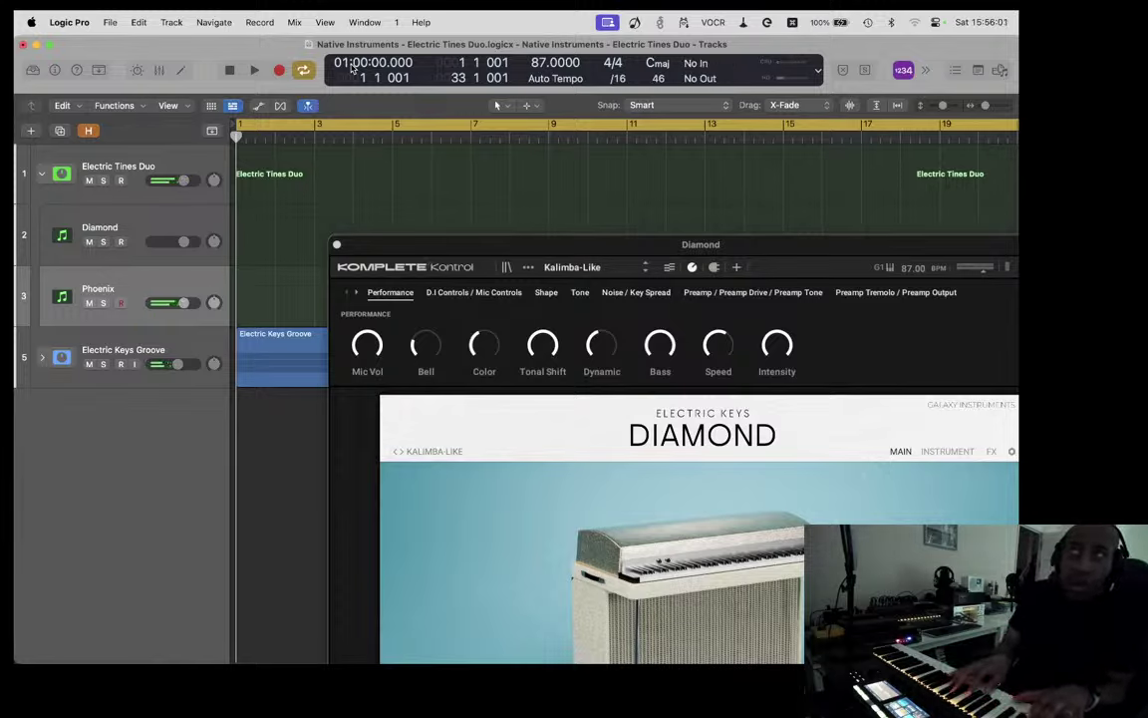
key(Up)
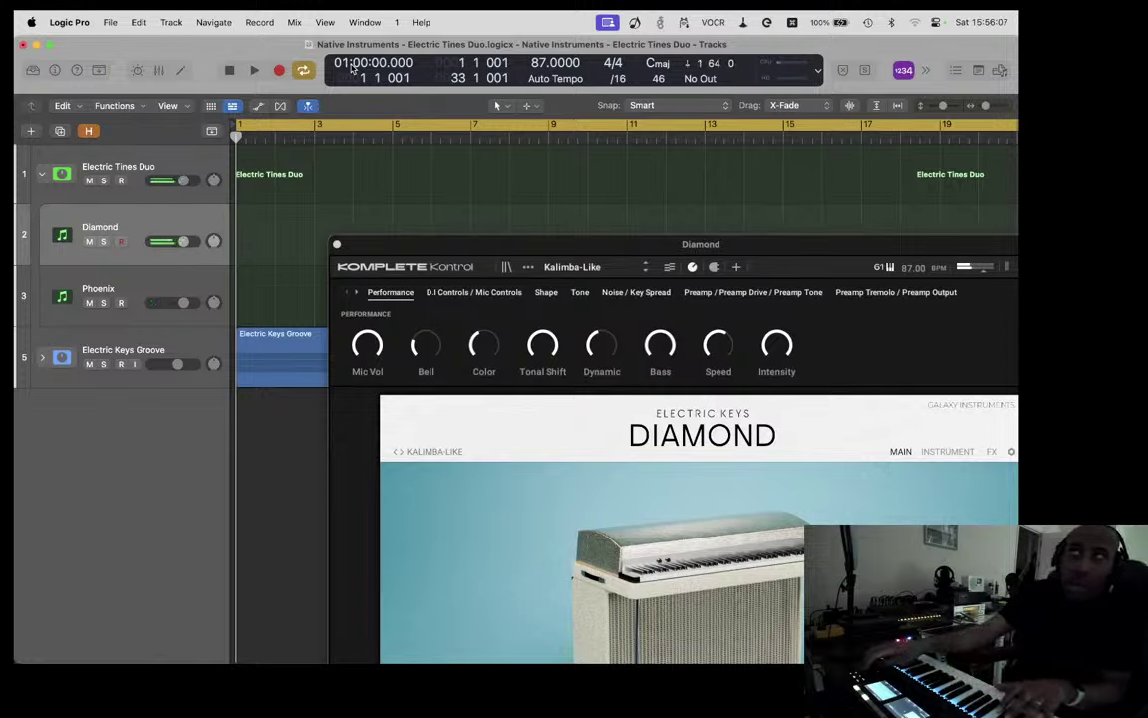
key(Down)
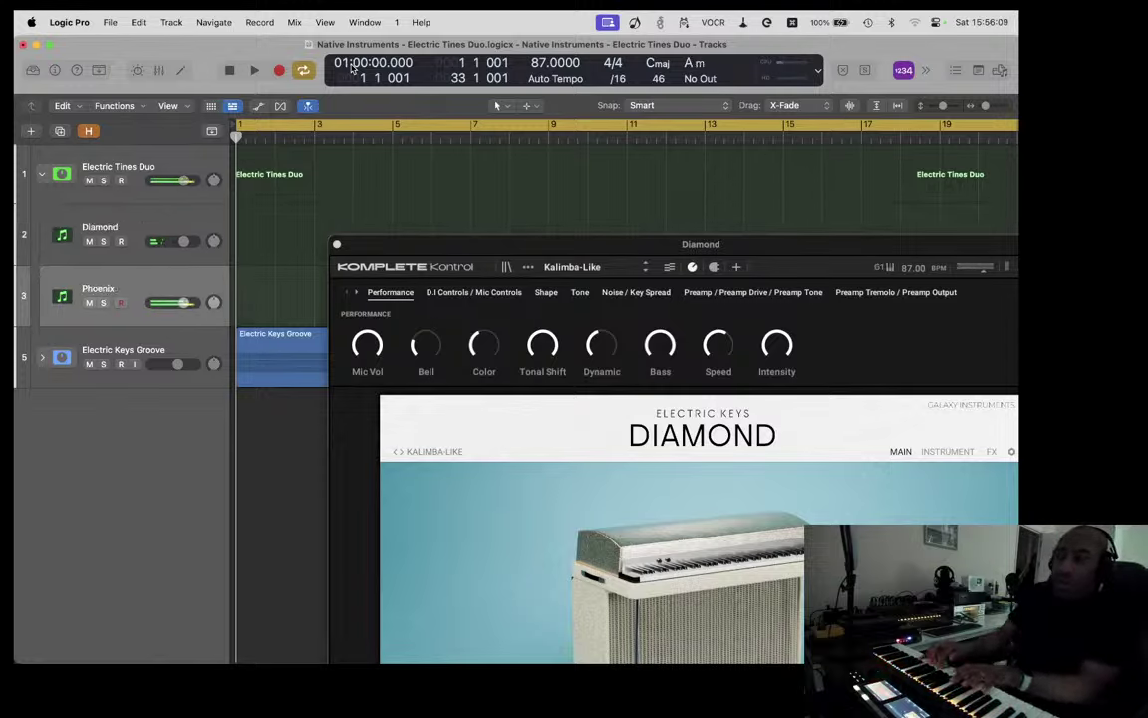
key(Up)
key(Up)
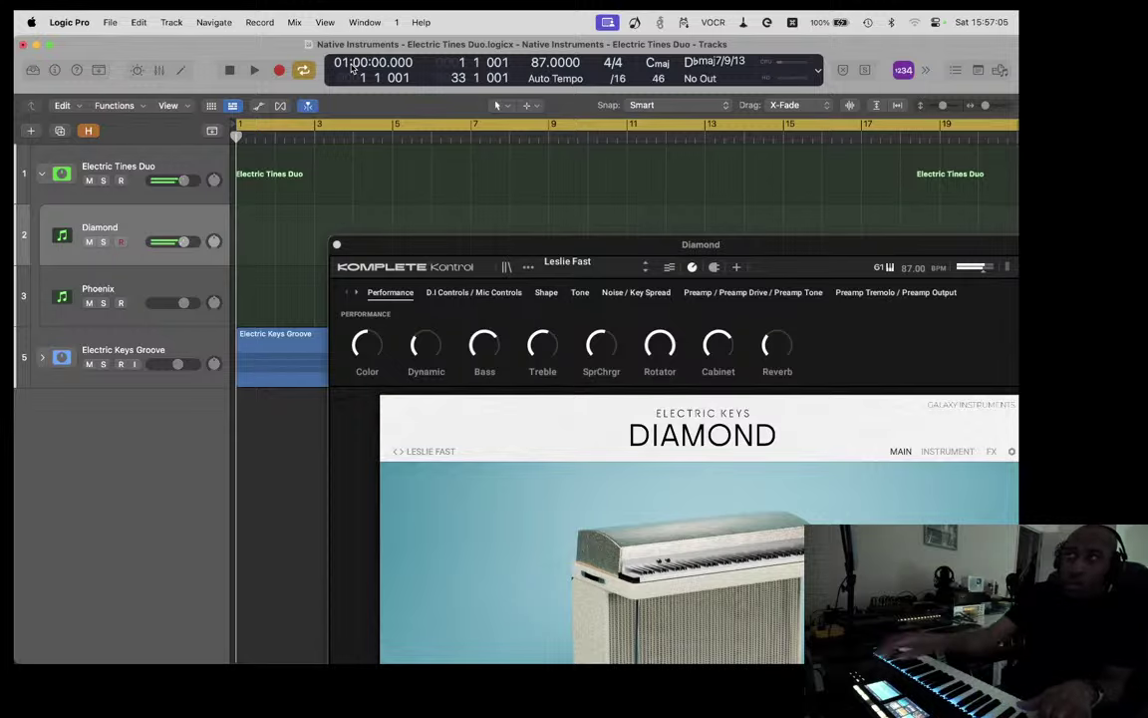
Step: Audition the Leslie Fast preset on the Diamond track and on the combined Electric Tines Duo stack
key(Down)
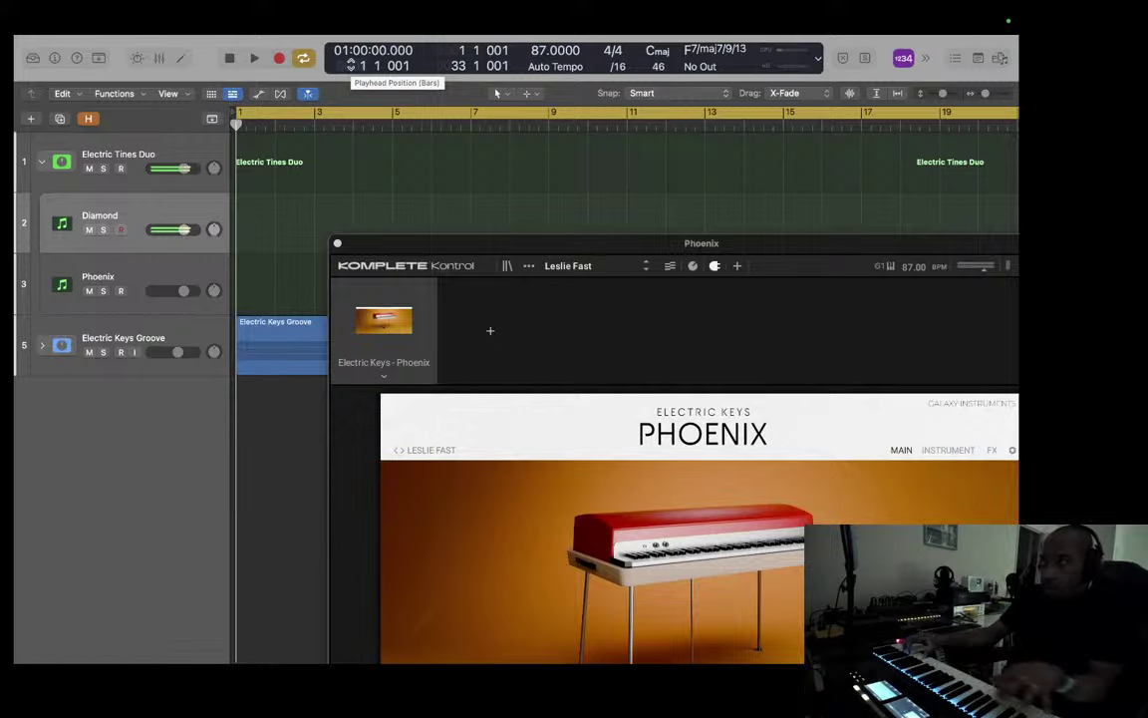
key(Down)
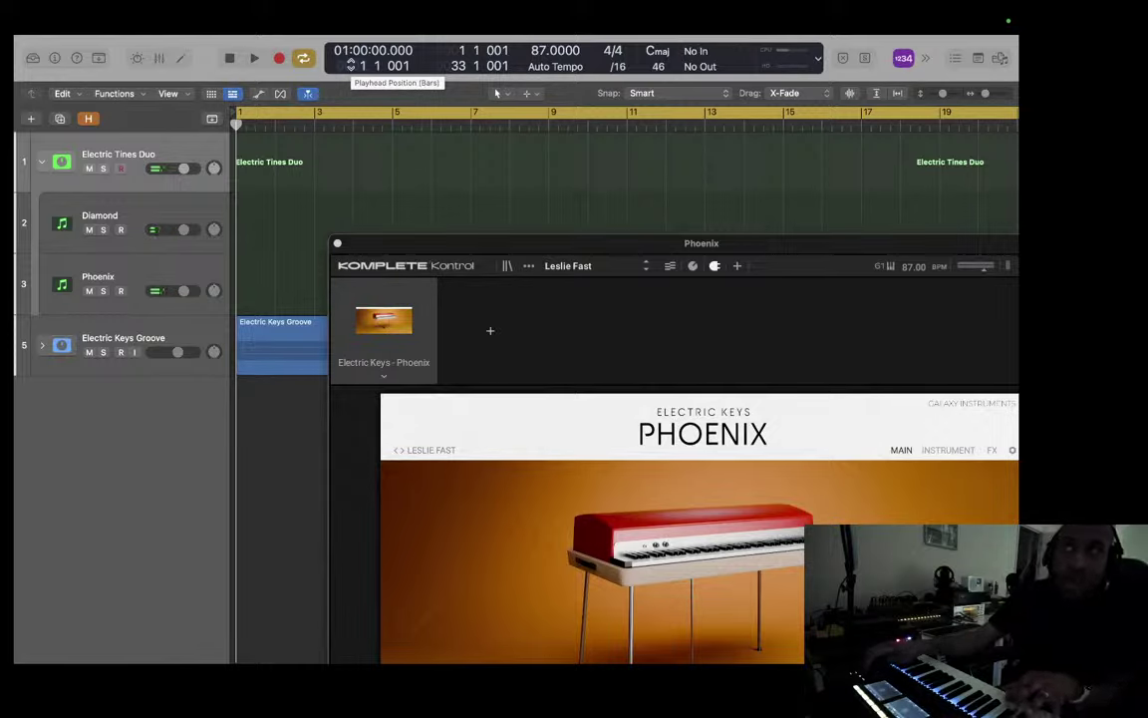
key(Down)
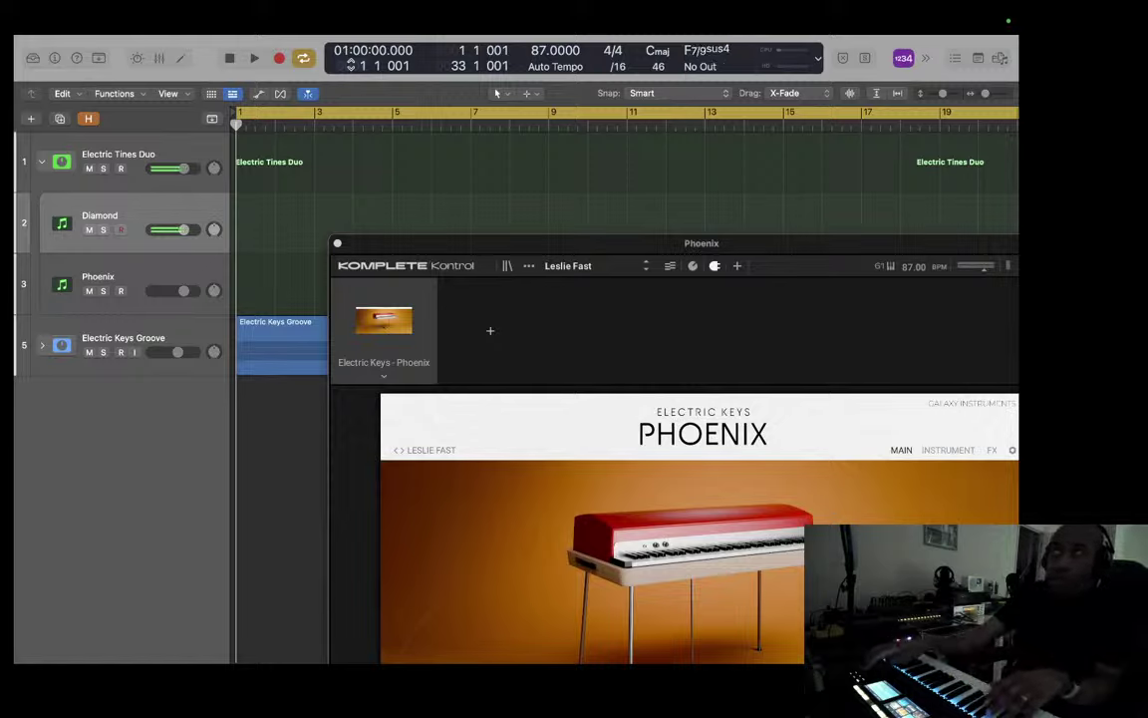
Step: Compare the Leslie Slow preset by alternating between the Phoenix and Diamond tracks, ending on the Electric Tines Duo stack
click(129, 284)
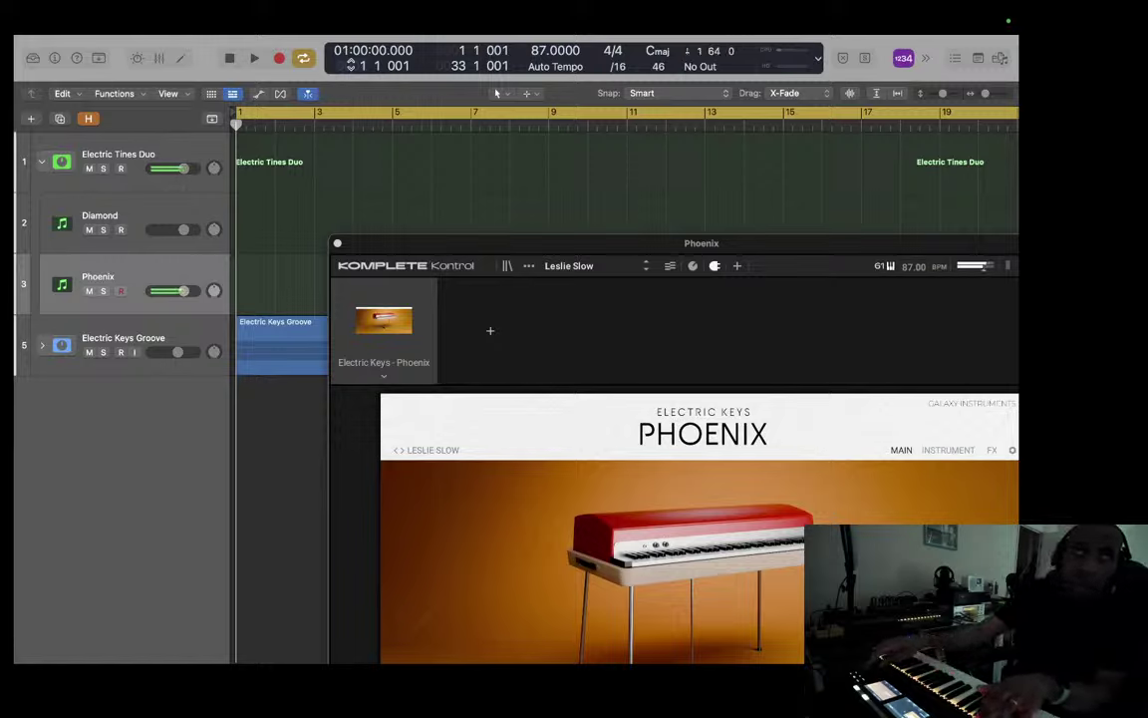
key(Up)
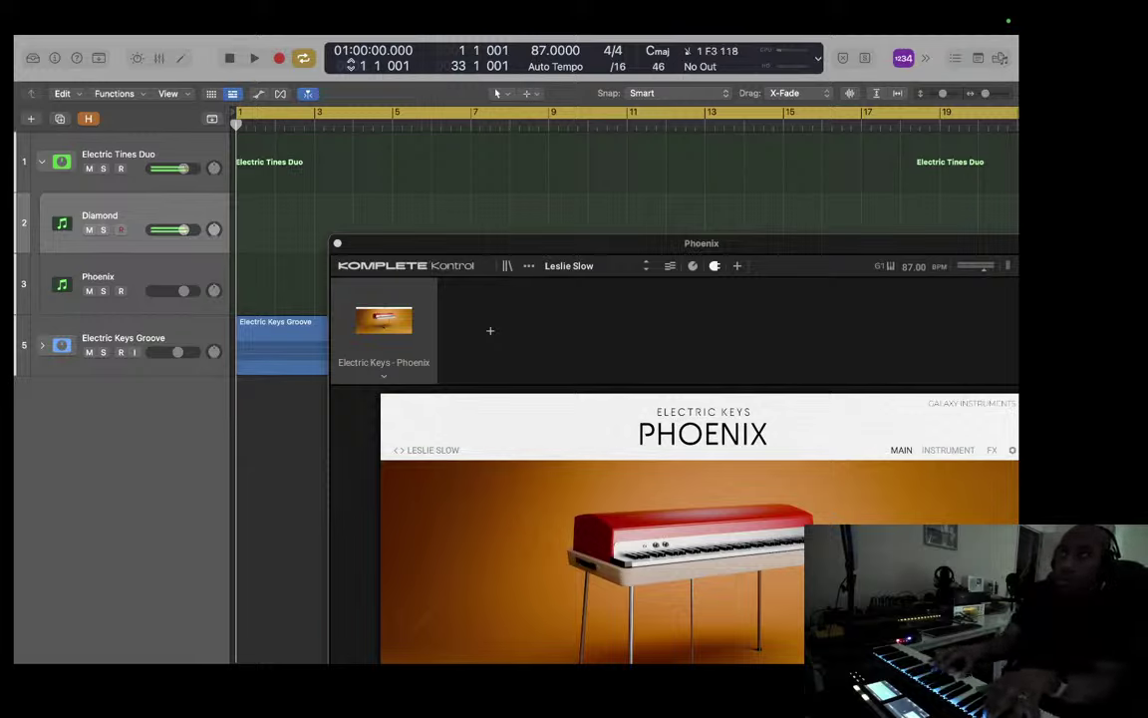
click(100, 284)
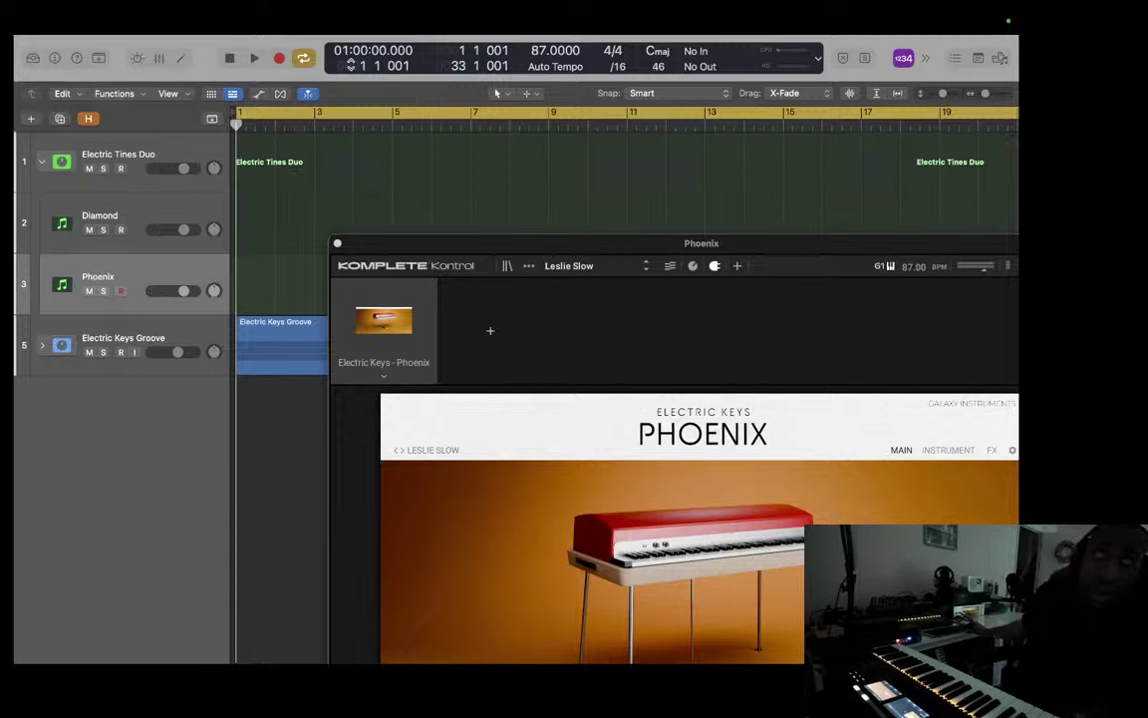
key(Down)
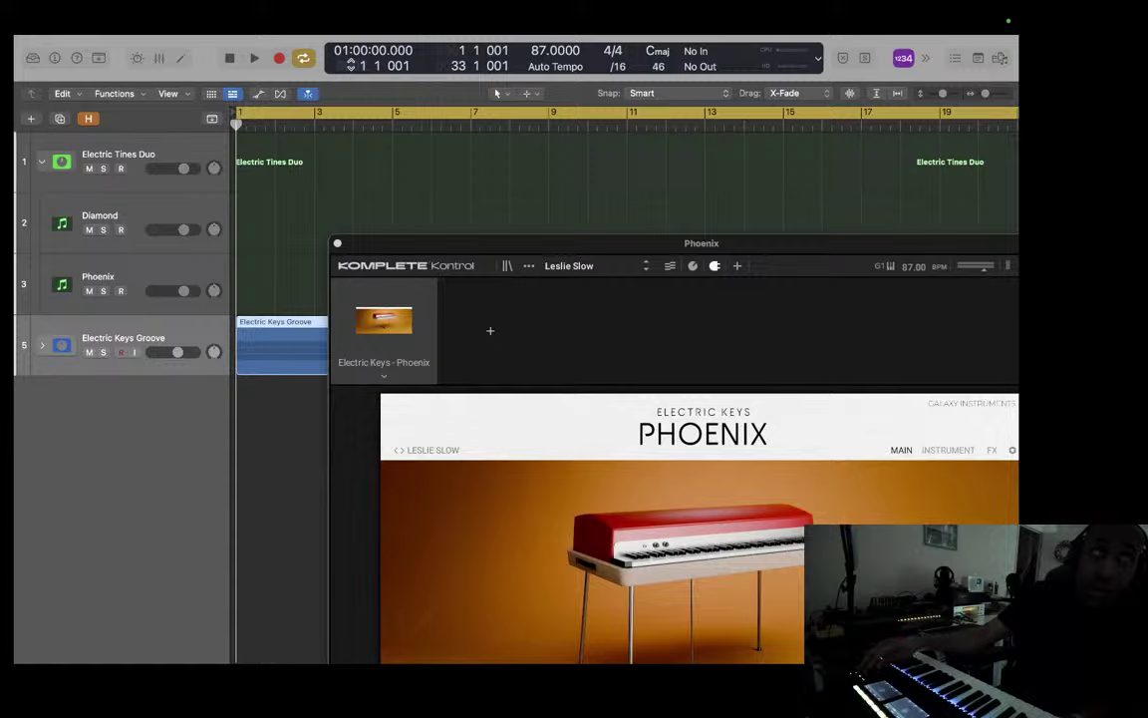
key(Up)
key(Up)
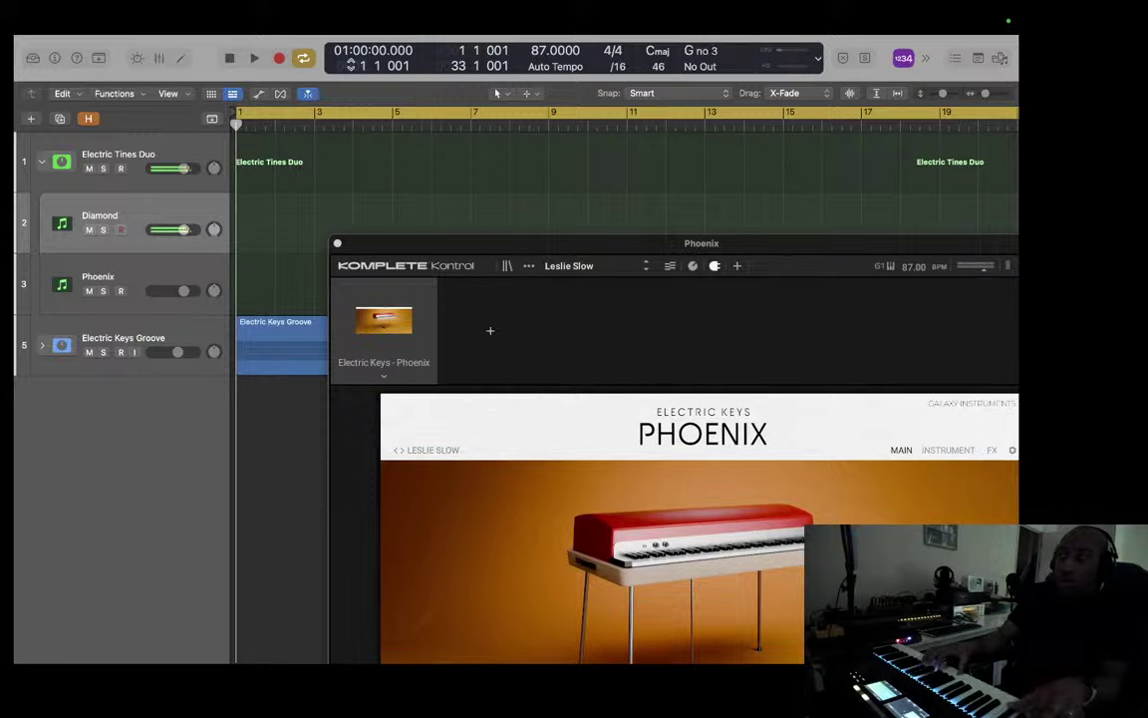
key(Down)
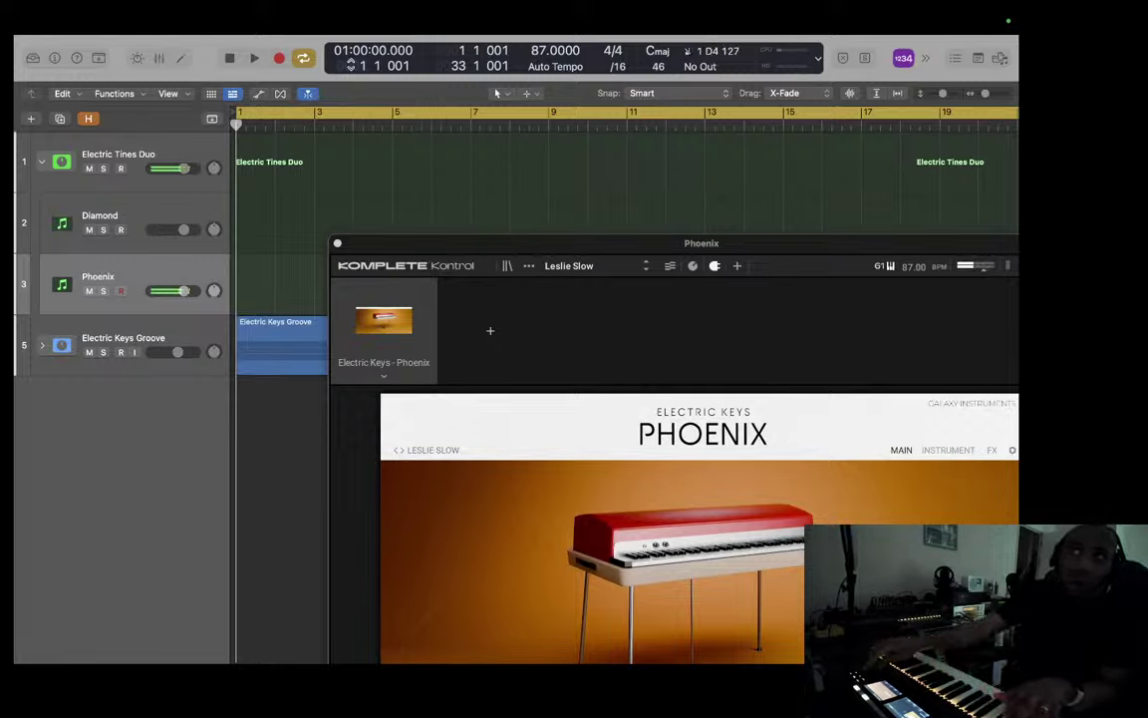
click(117, 153)
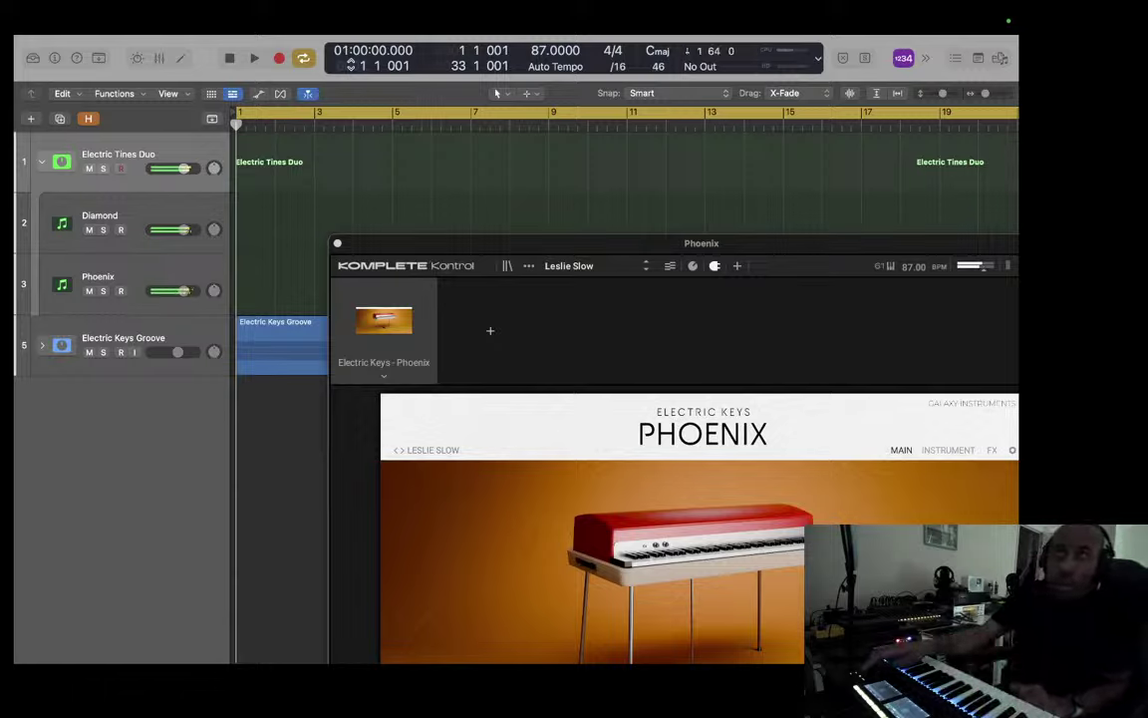
Step: Compare the Lo-Fi Phoenix preset on the Phoenix track with the Diamond track and the combined Electric Tines Duo stack
key(Down)
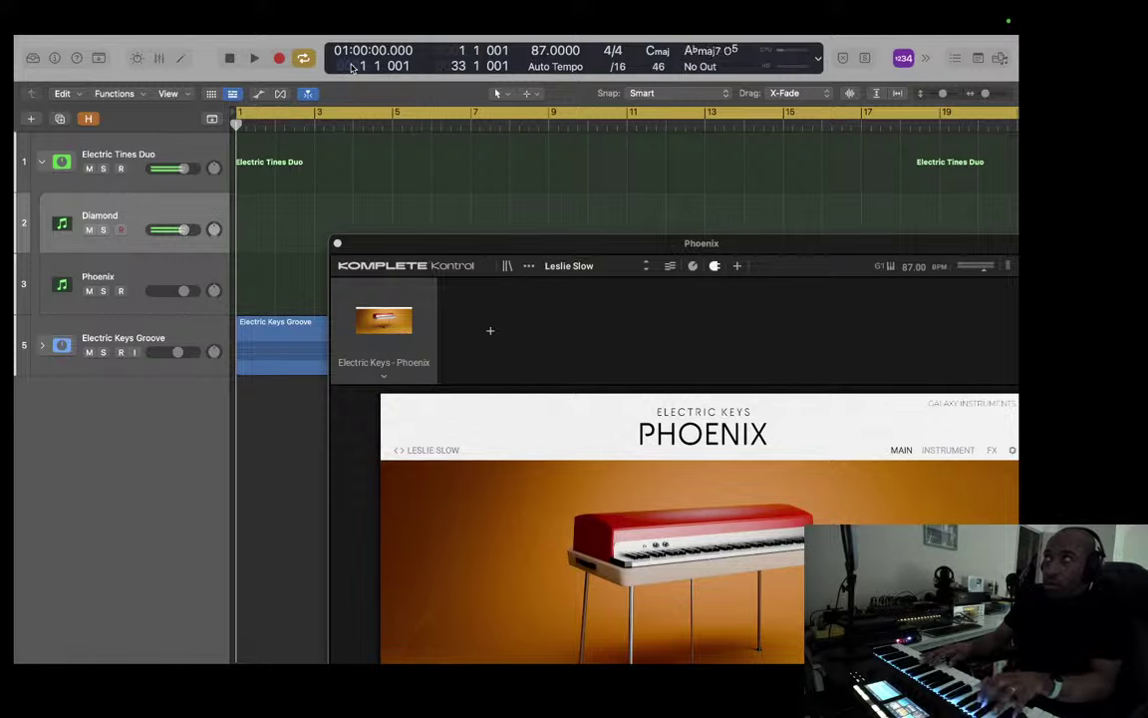
key(Down)
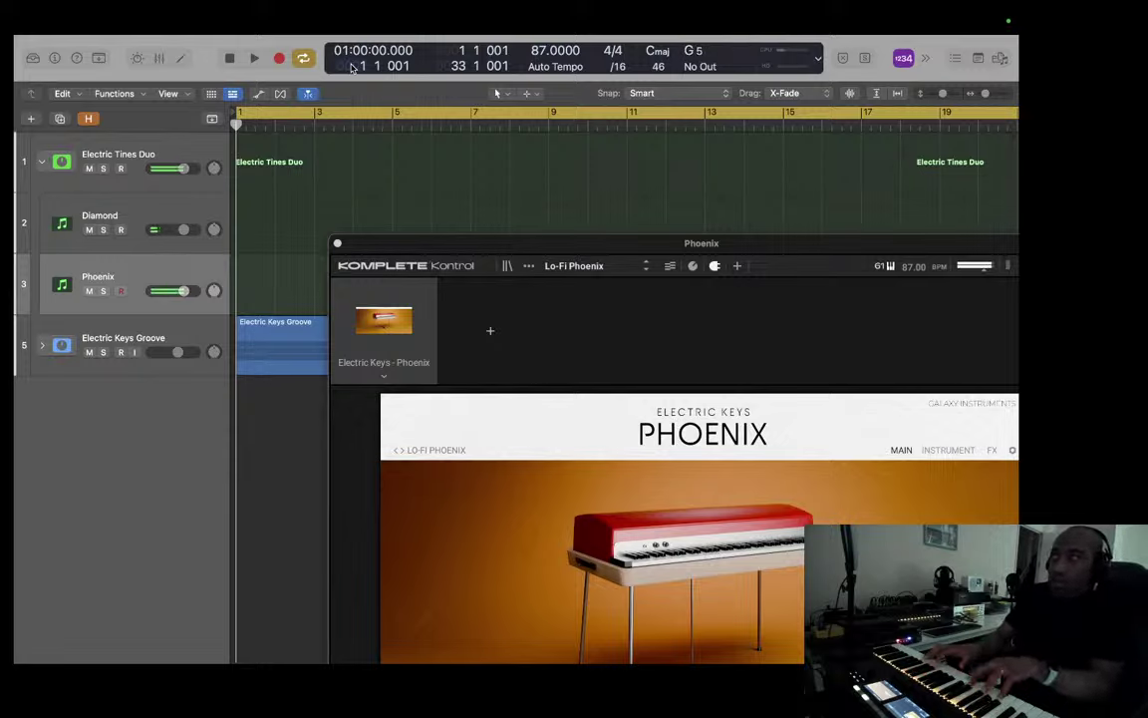
key(Up)
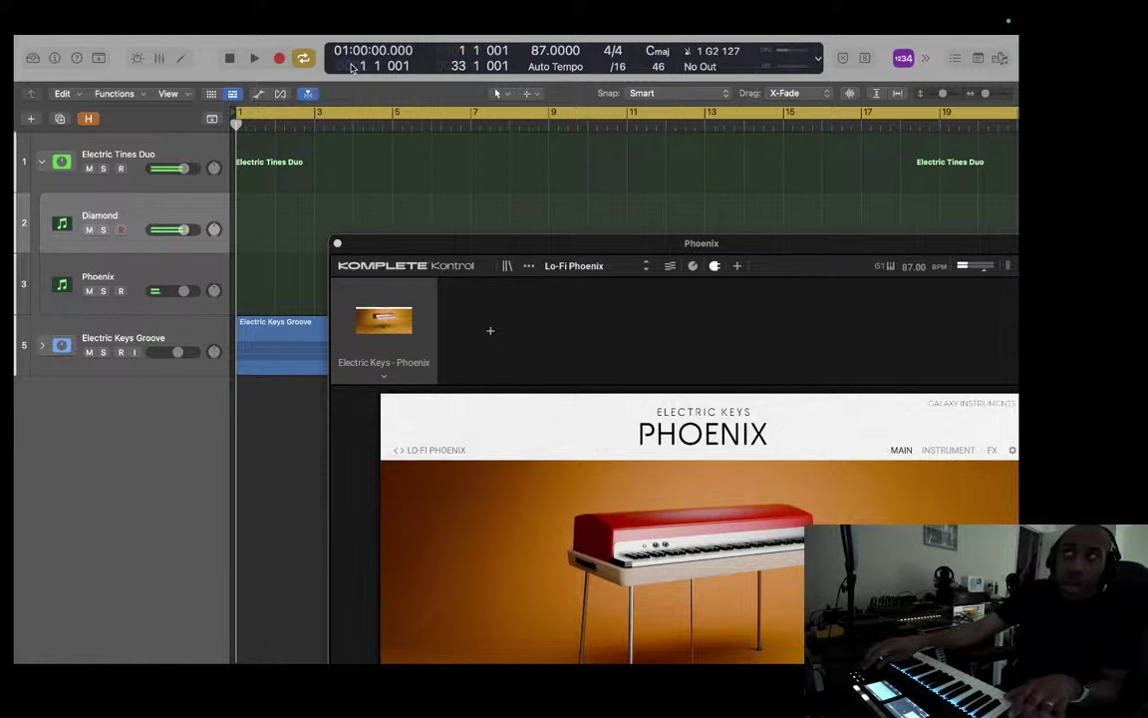
key(Up)
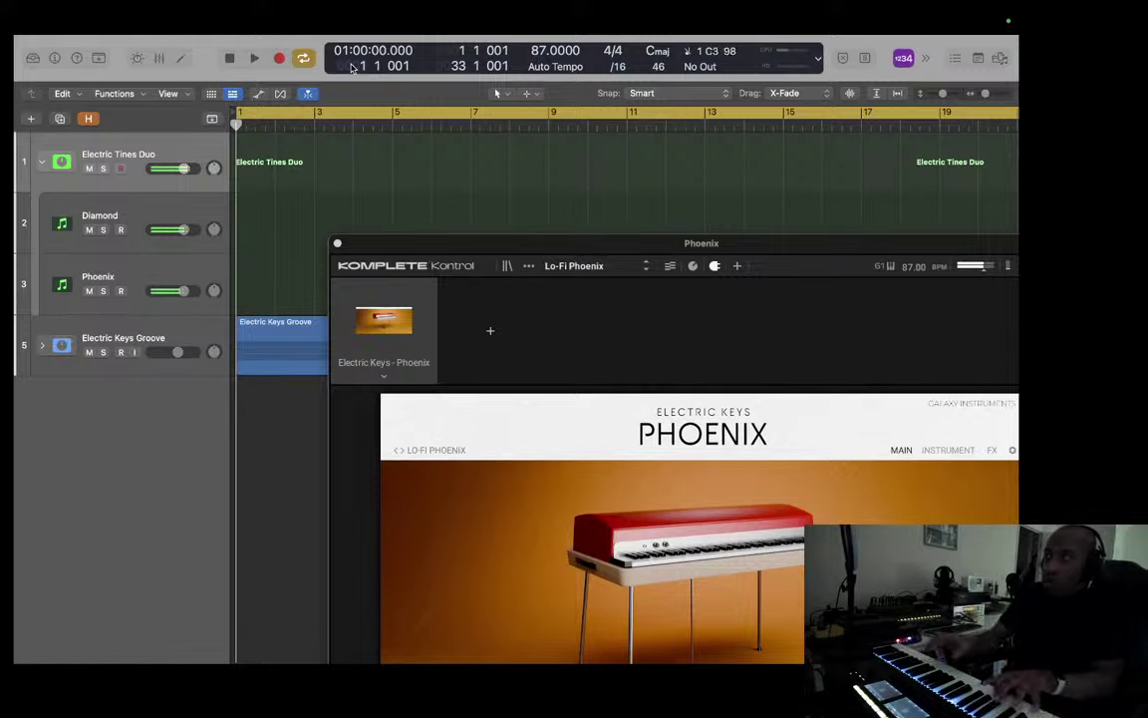
key(Down)
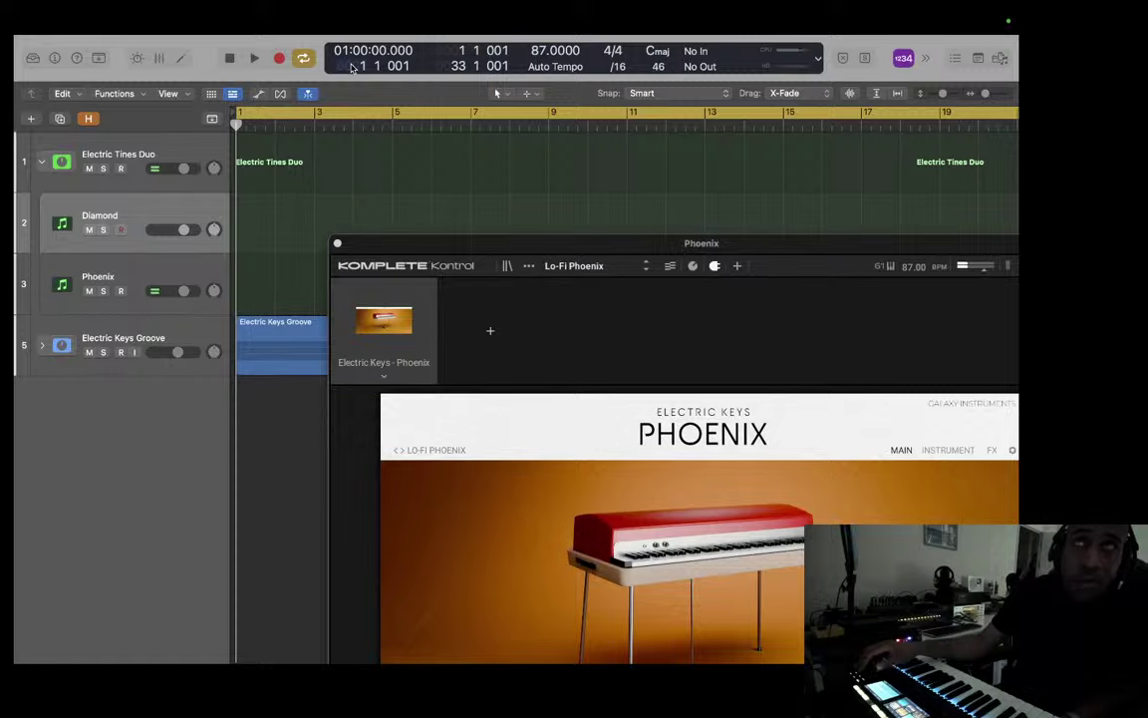
key(Down)
key(Up)
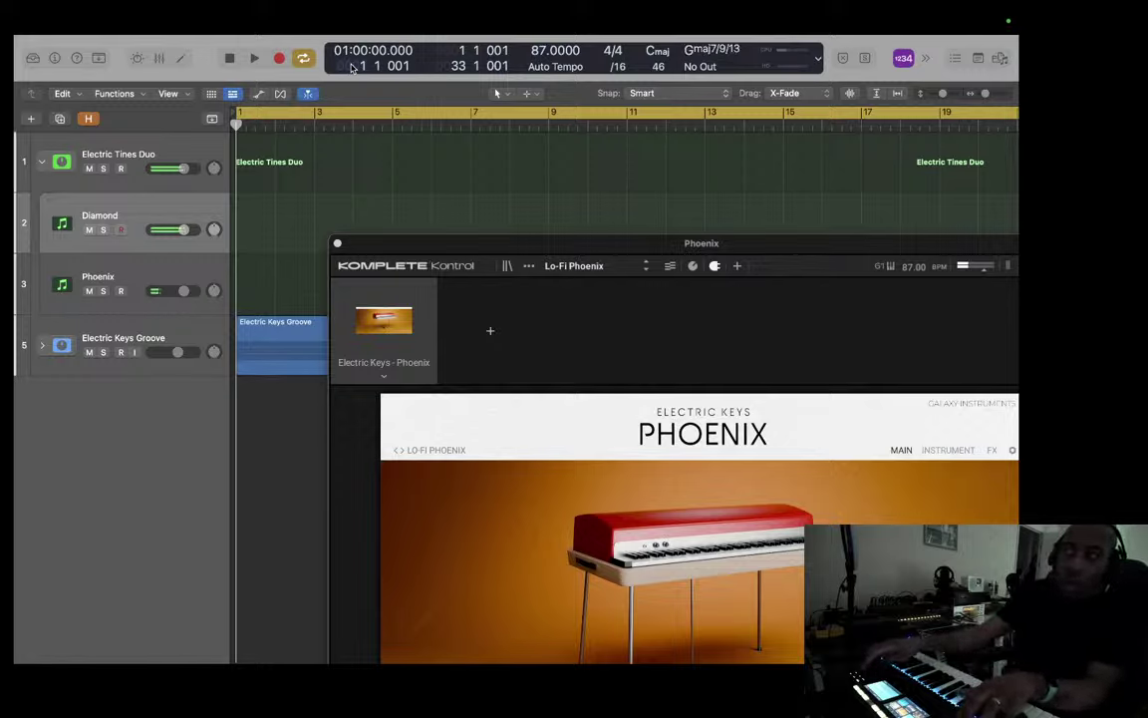
key(Up)
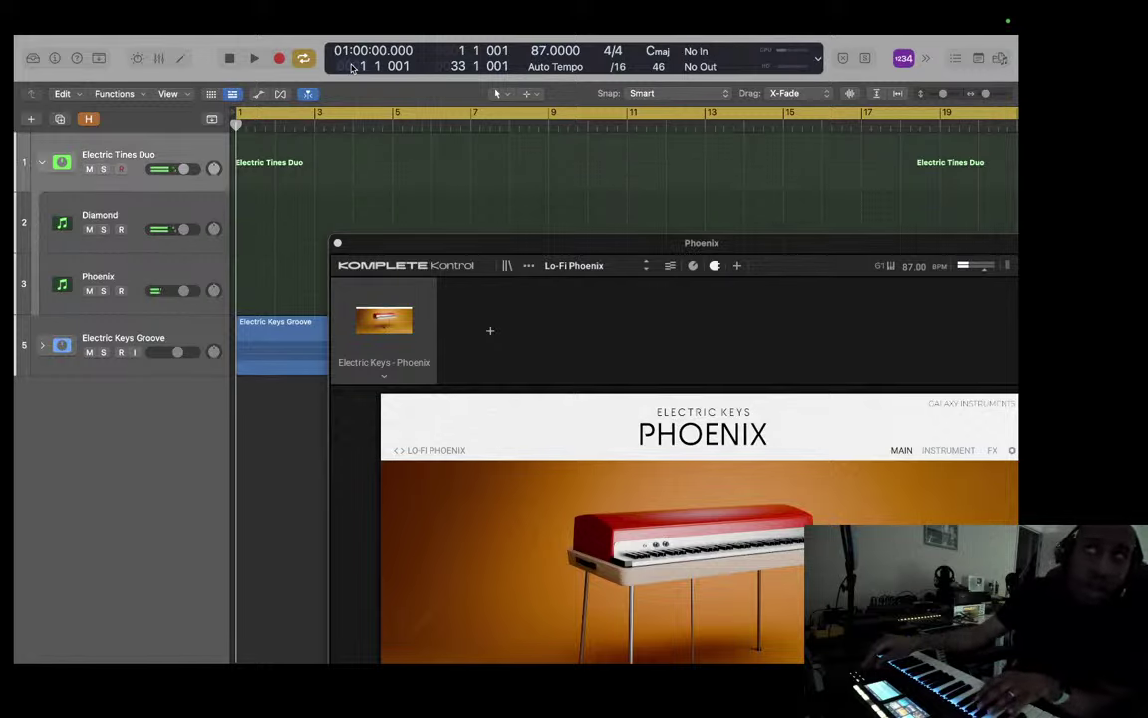
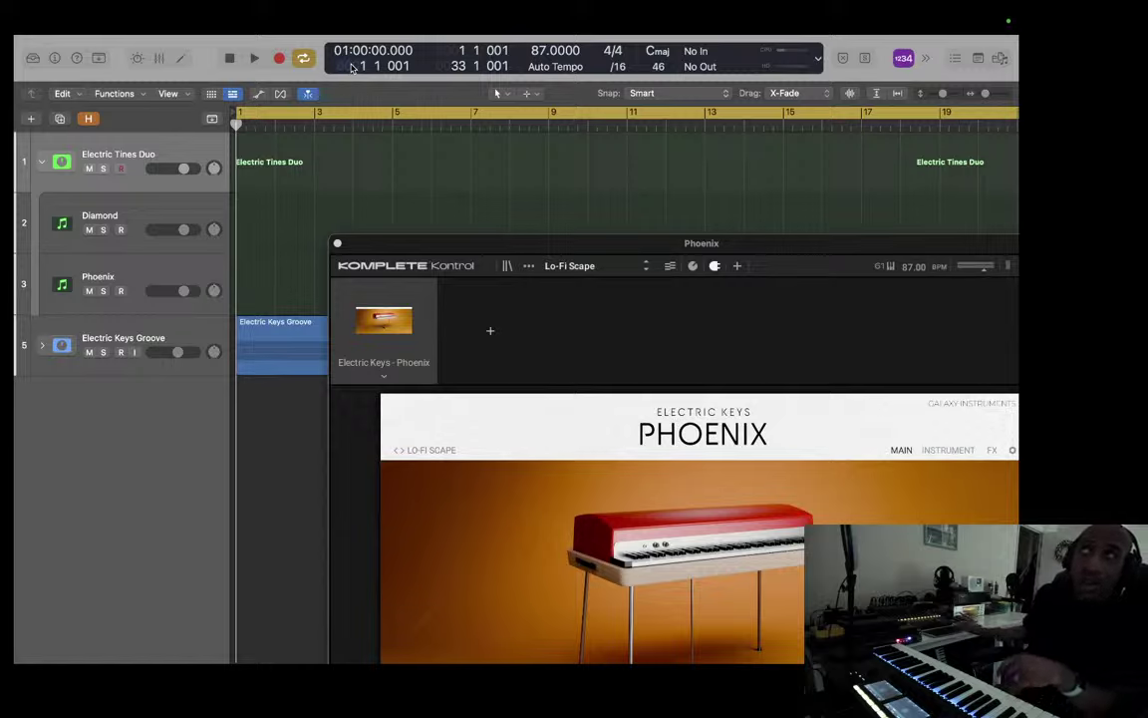
Step: Audition the Diamond track against the Phoenix track's Lo-Fi Tremolo preset, ending on the combined Electric Tines Duo stack
key(Down)
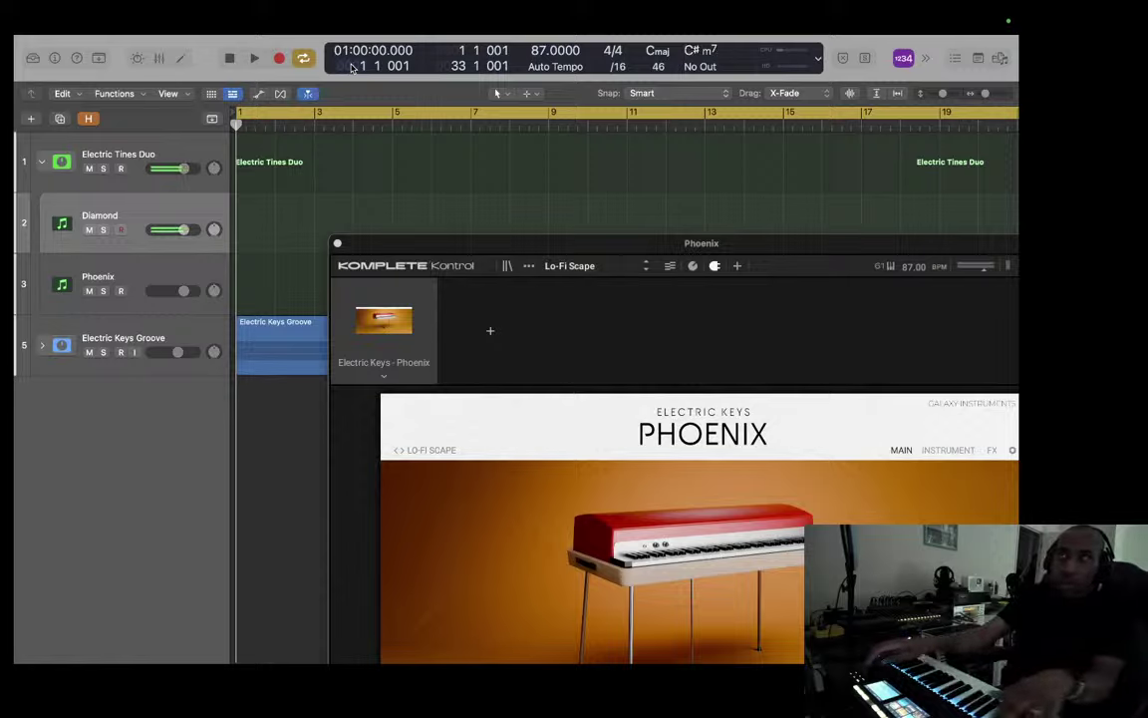
key(Down)
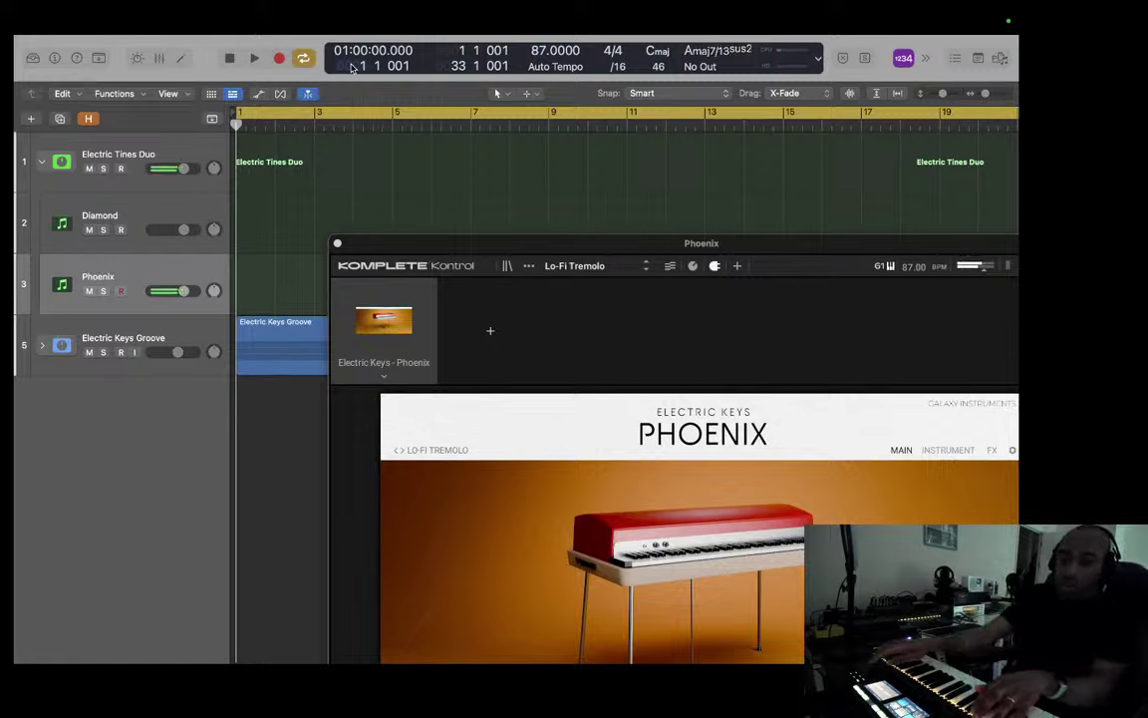
key(Up)
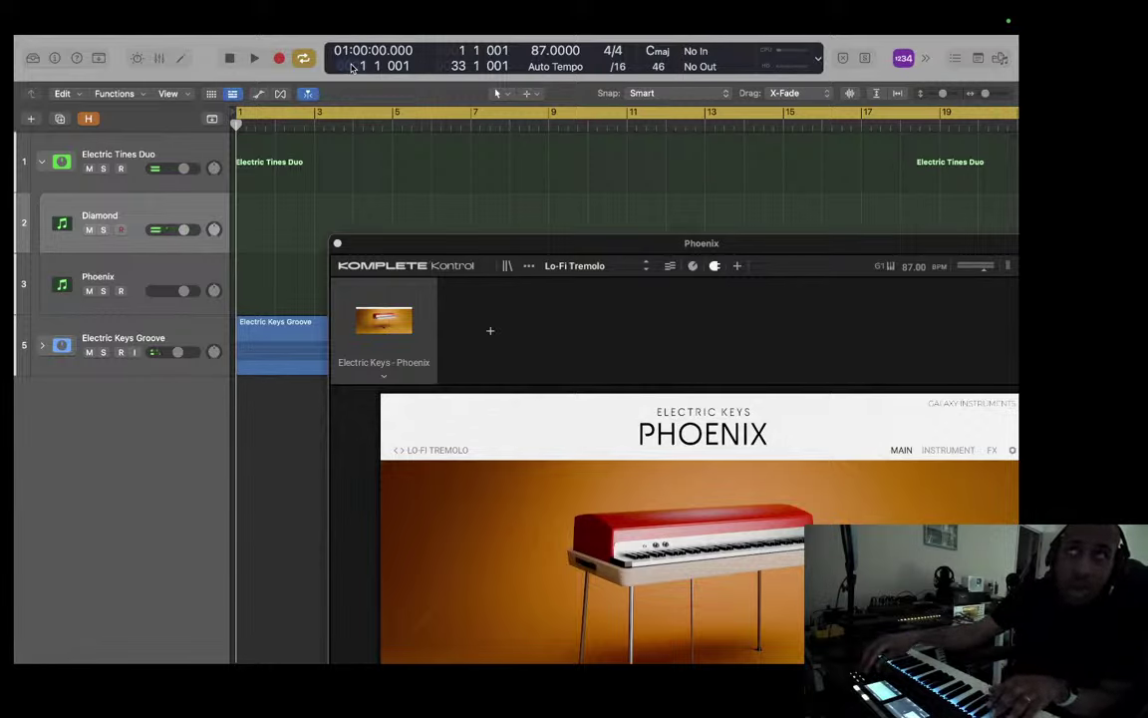
key(Up)
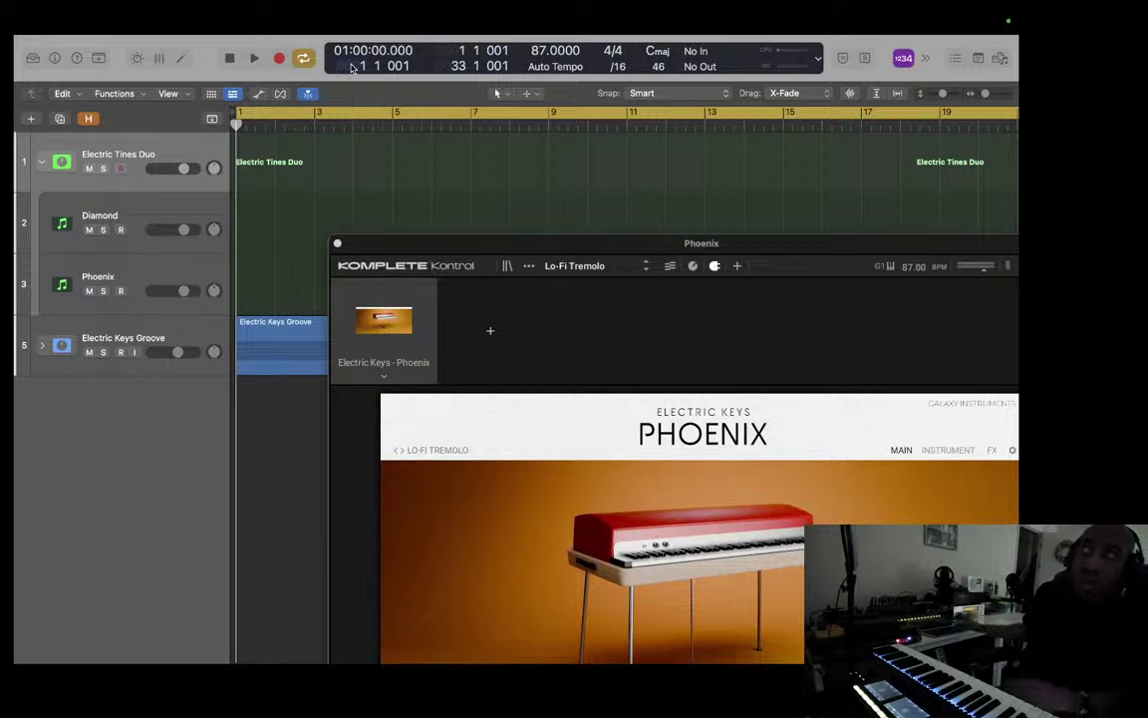
Step: Audition the Diamond track against the Phoenix track's Lush Lounge preset, ending on the combined Electric Tines Duo stack
key(Down)
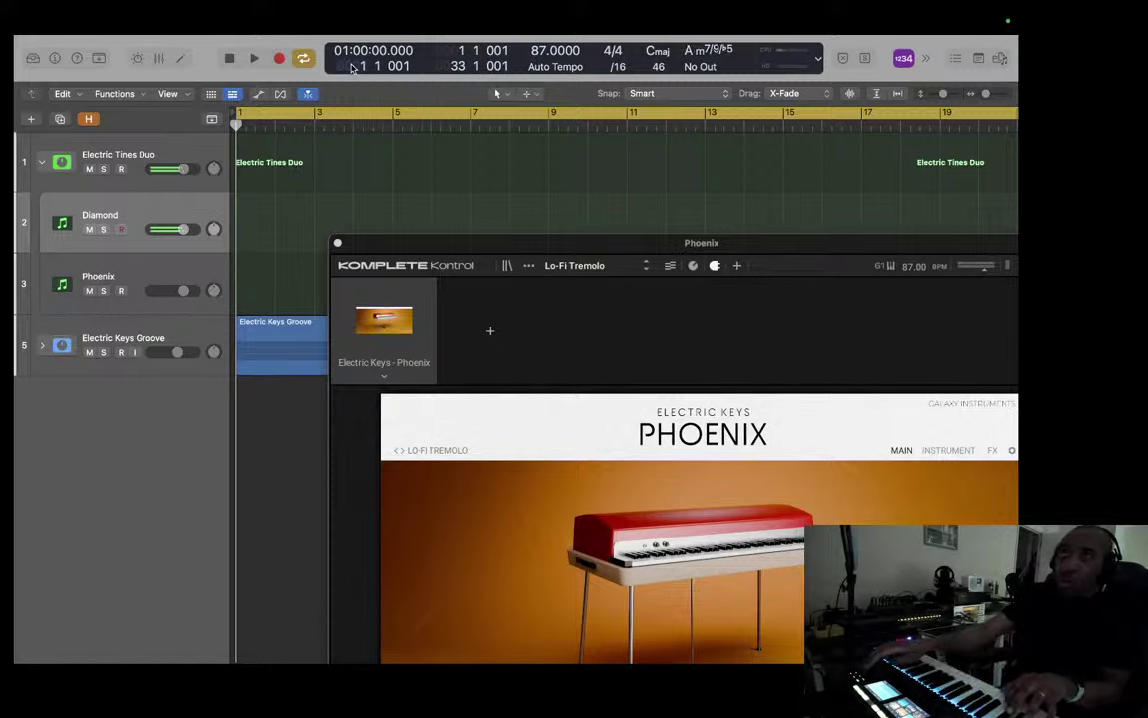
key(Down)
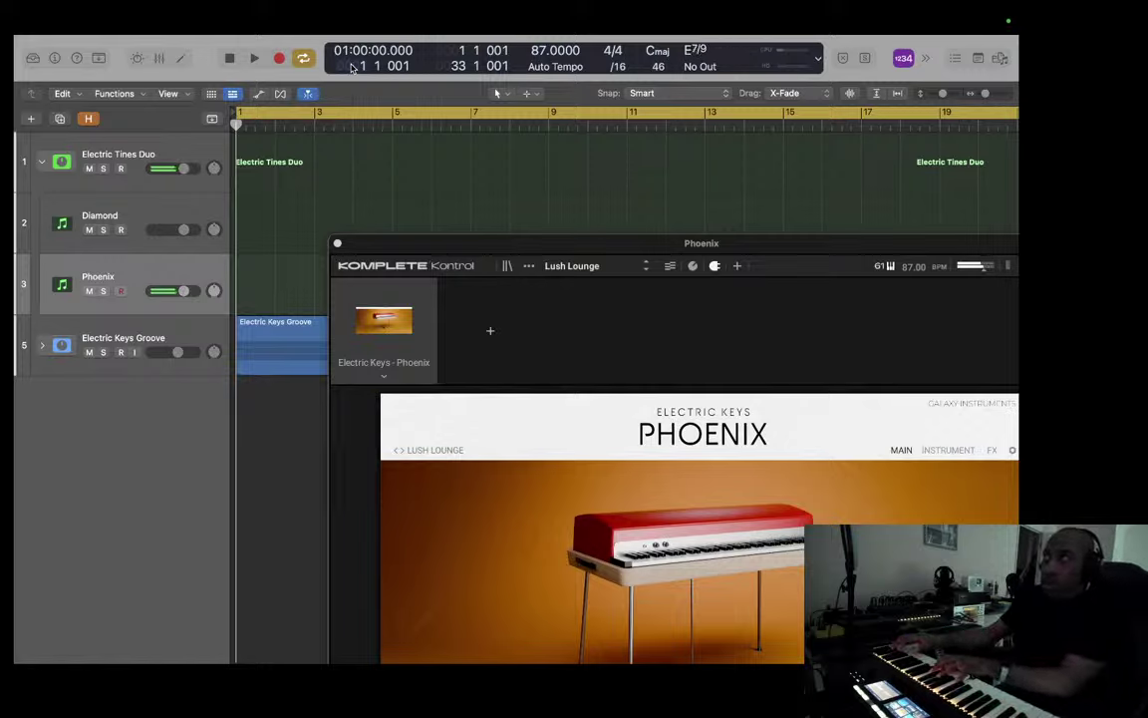
key(Up)
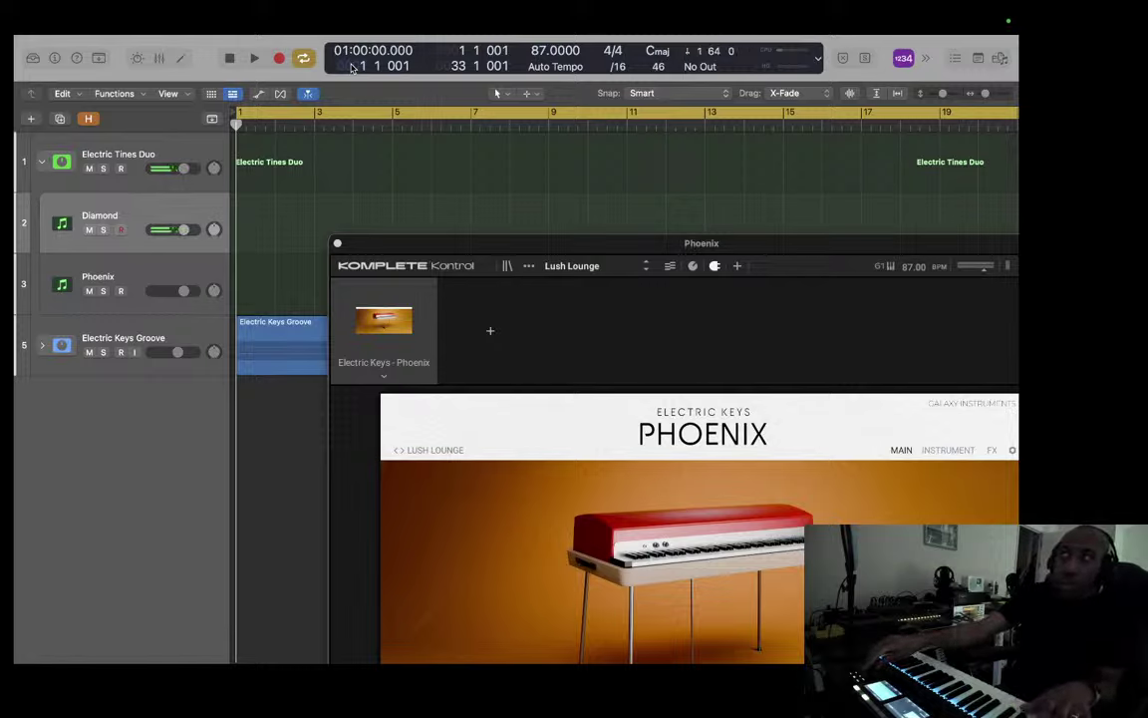
key(Up)
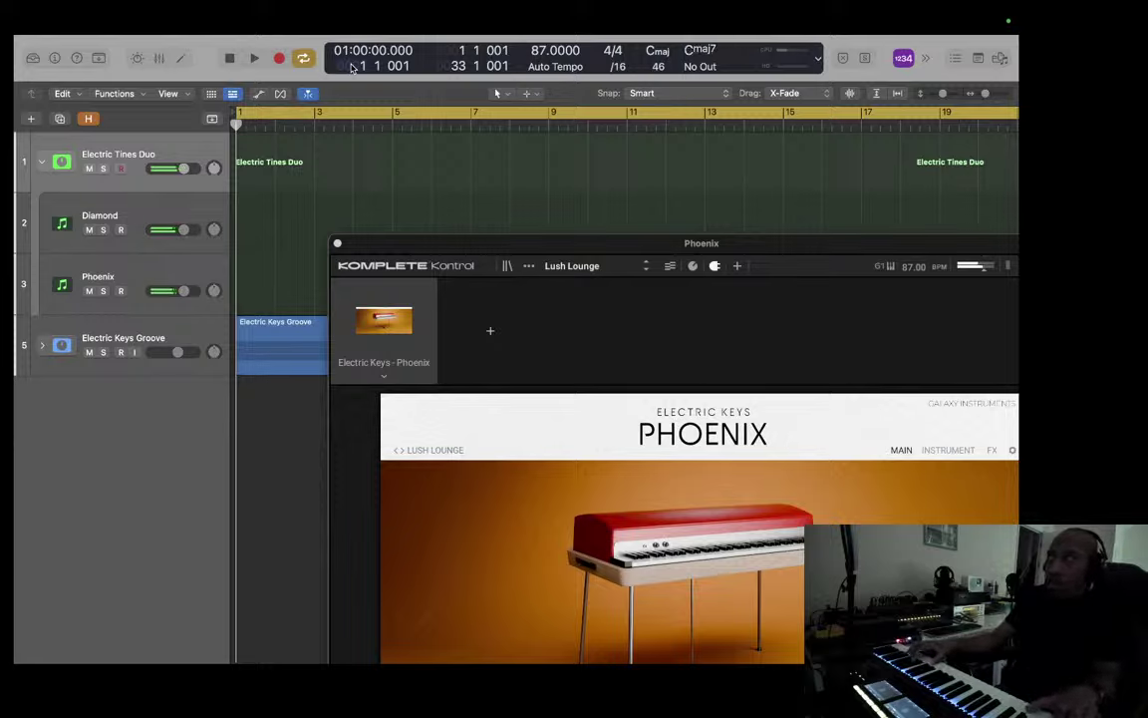
Step: Compare the Diamond track again with the Phoenix track's Lush Lounge preset, finishing on the combined Electric Tines Duo stack
key(Down)
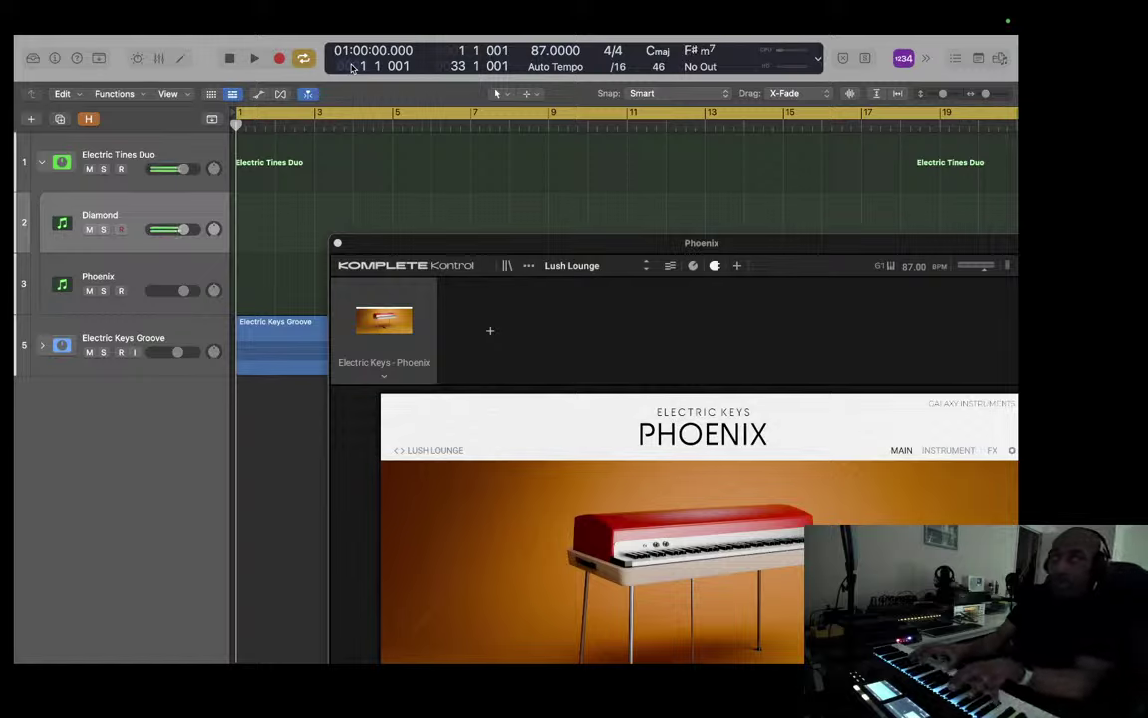
key(Down)
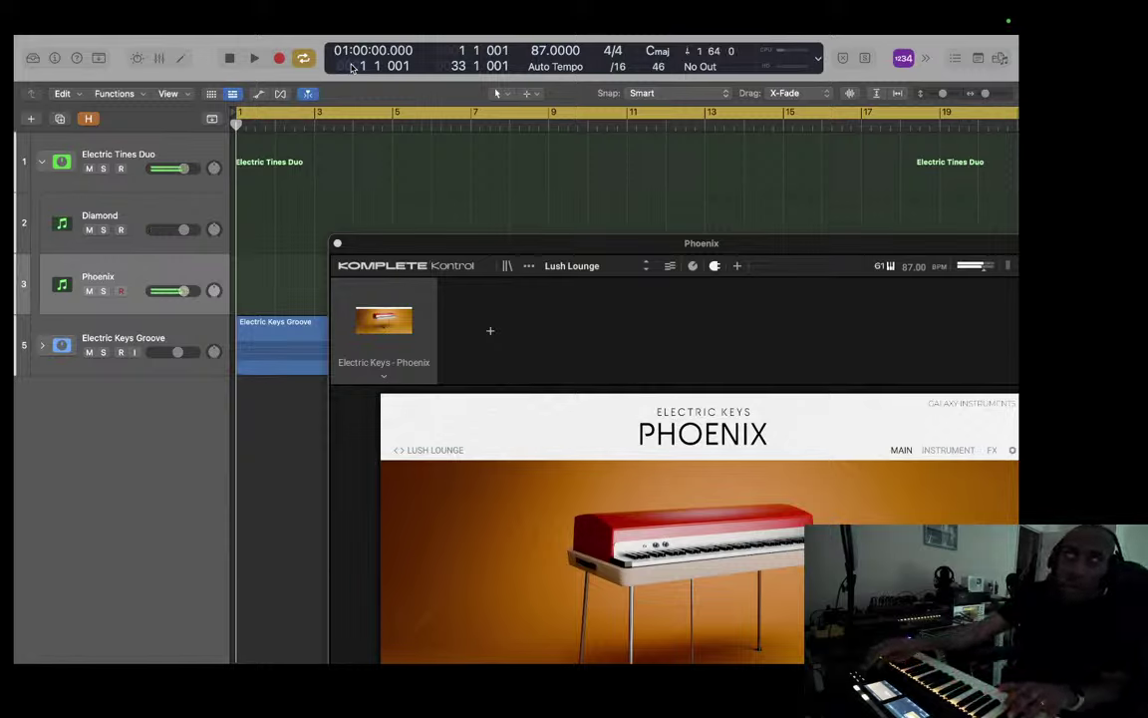
key(Up)
key(Up)
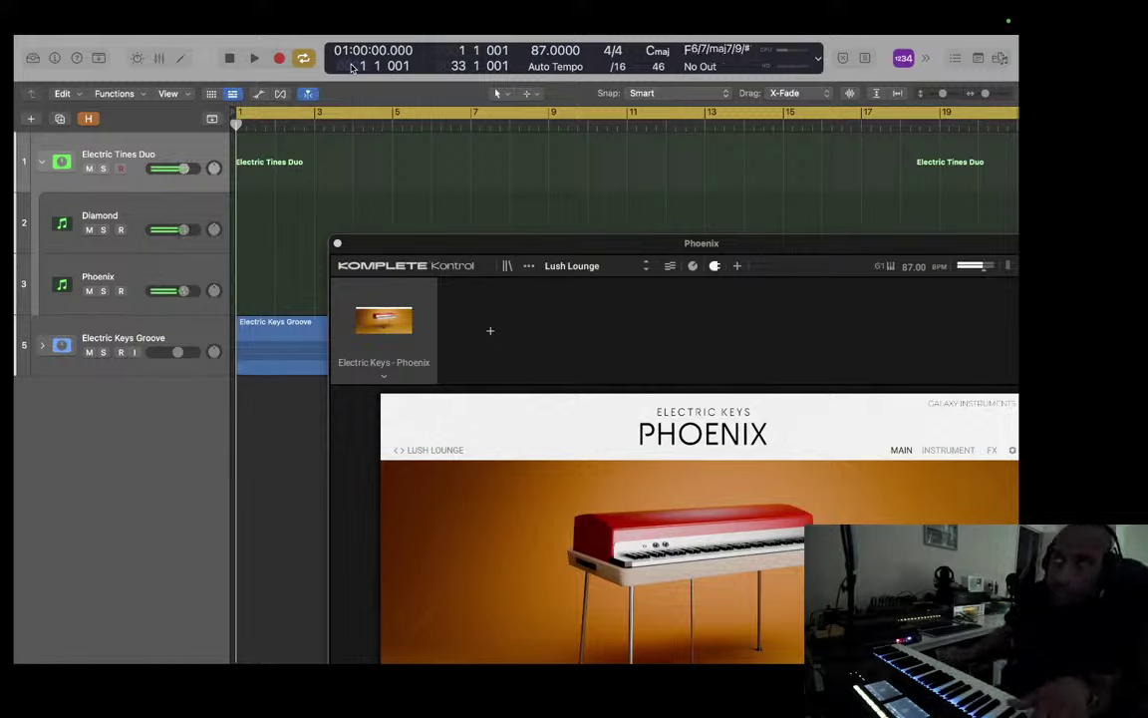
Step: Audition the Phoenix track with the Mechanical Push preset, ending on the combined Electric Tines Duo stack
key(Down)
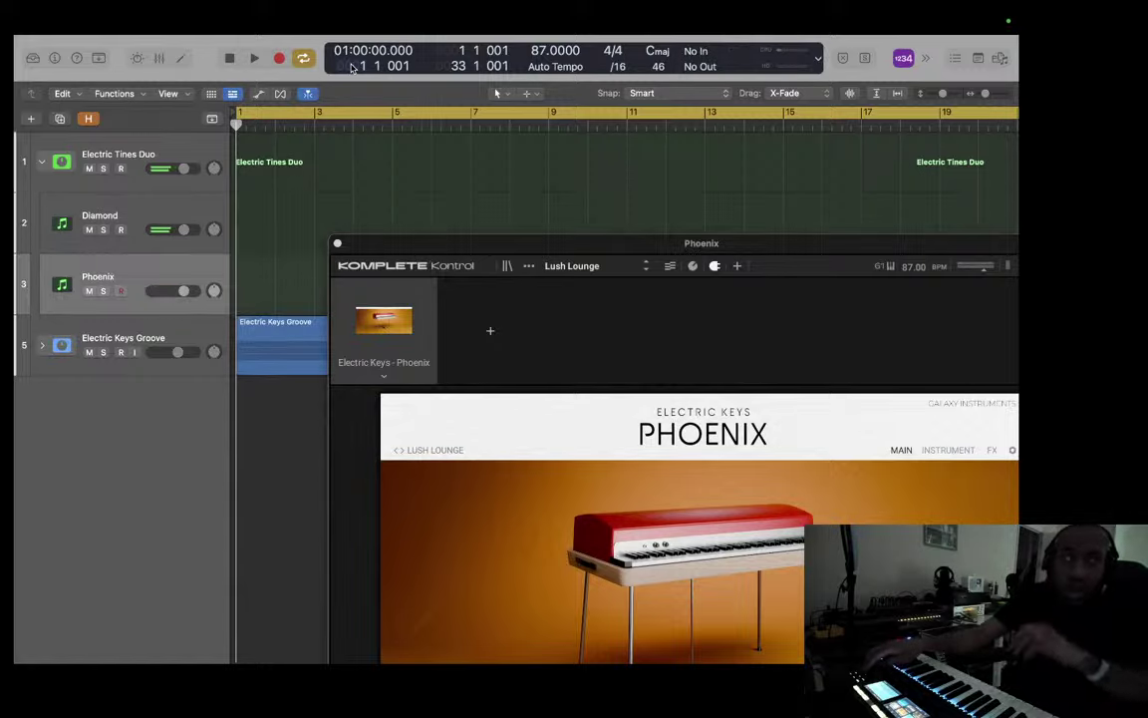
key(Down)
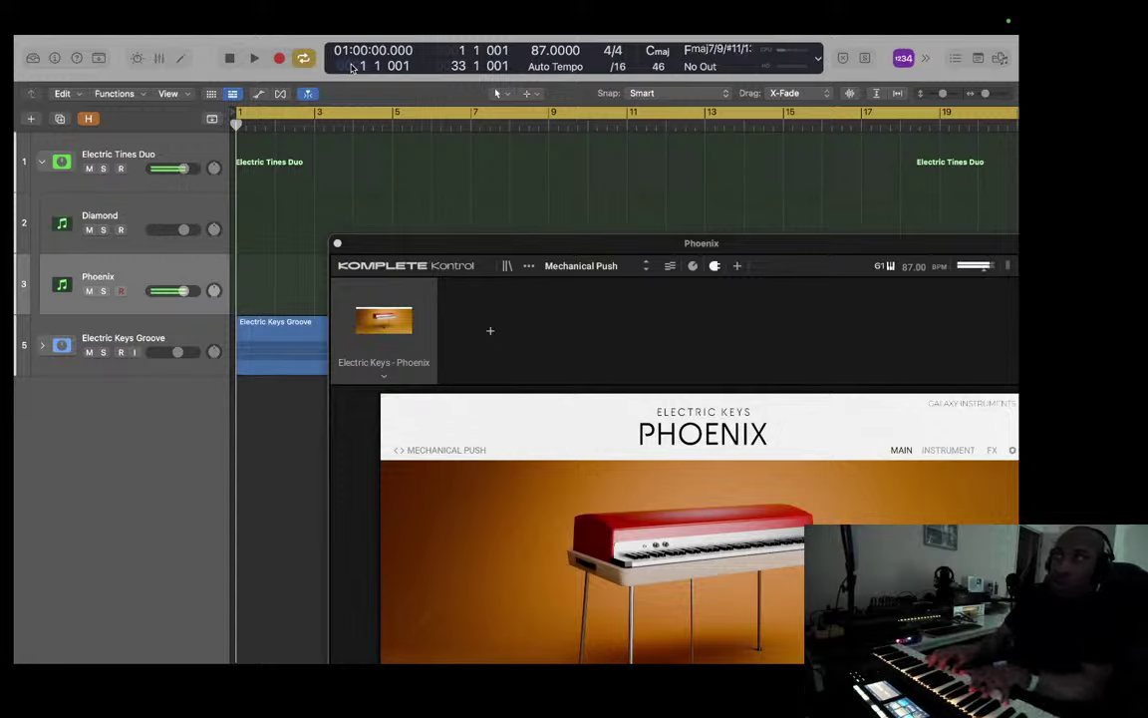
key(Up)
key(Up)
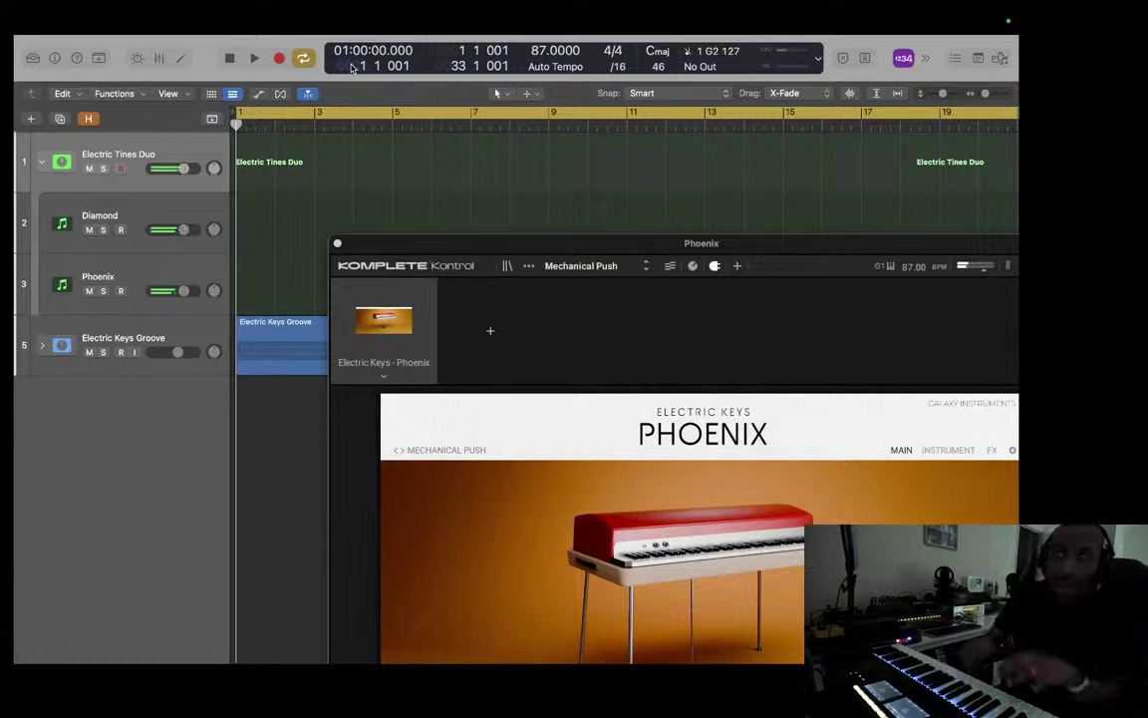
Step: Compare the Diamond track with the Phoenix track's Mechanical Push preset by alternating between them repeatedly, ending on Phoenix
key(Down)
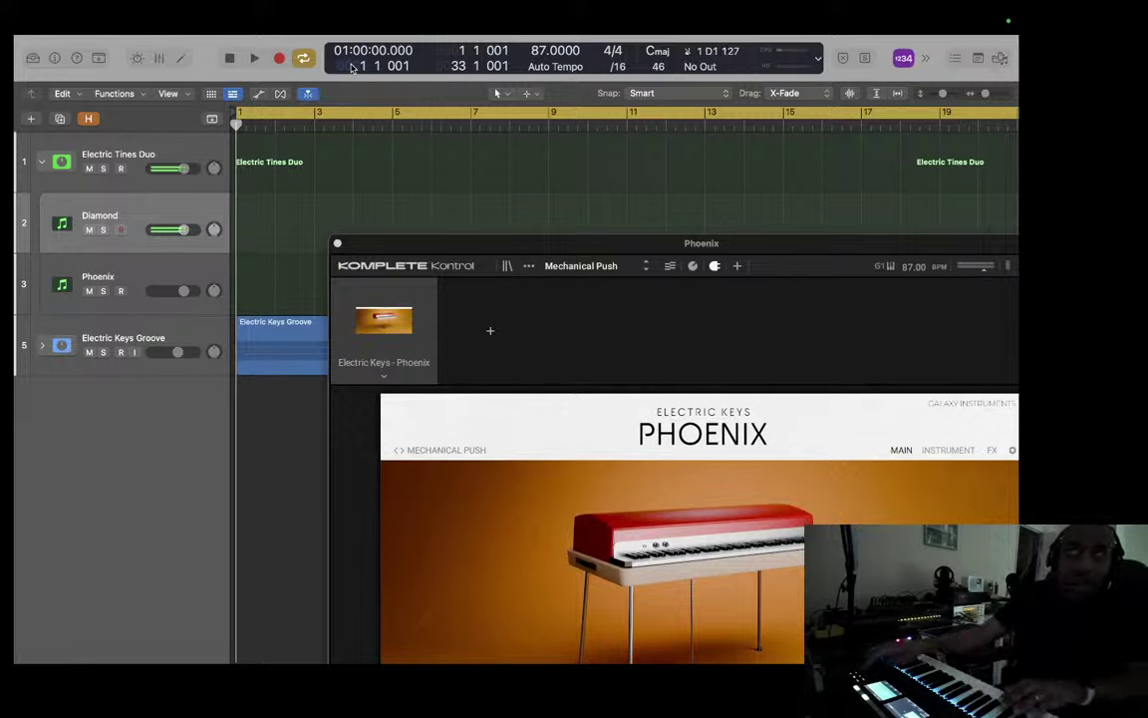
key(Down)
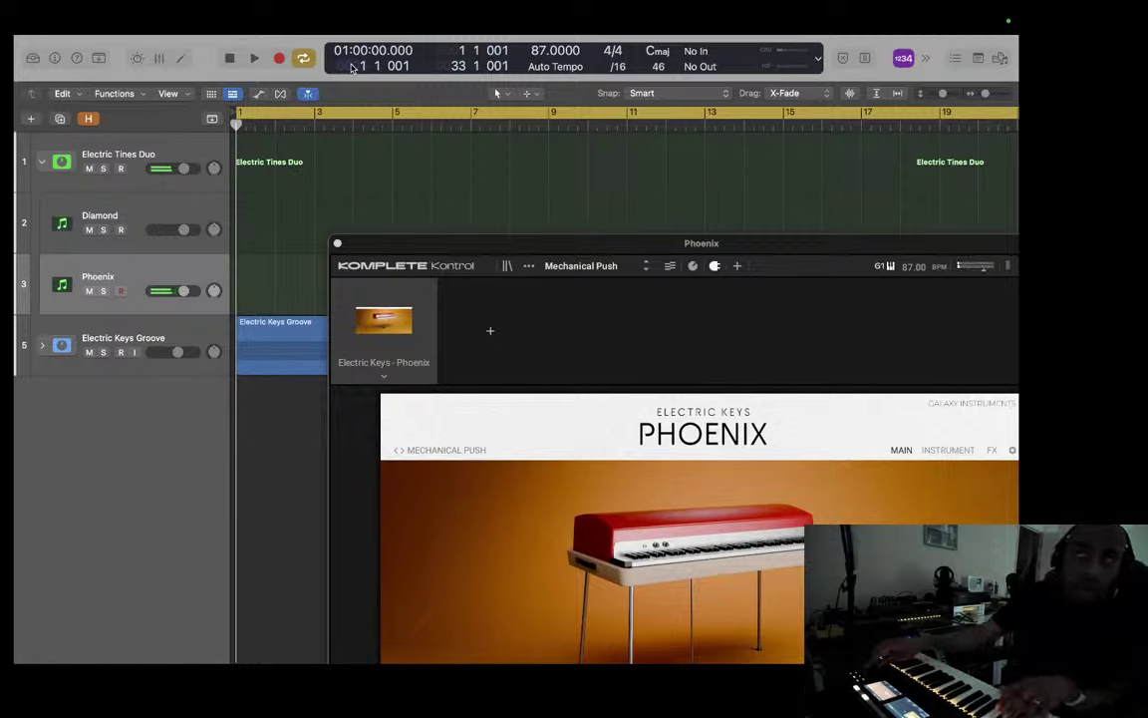
key(Up)
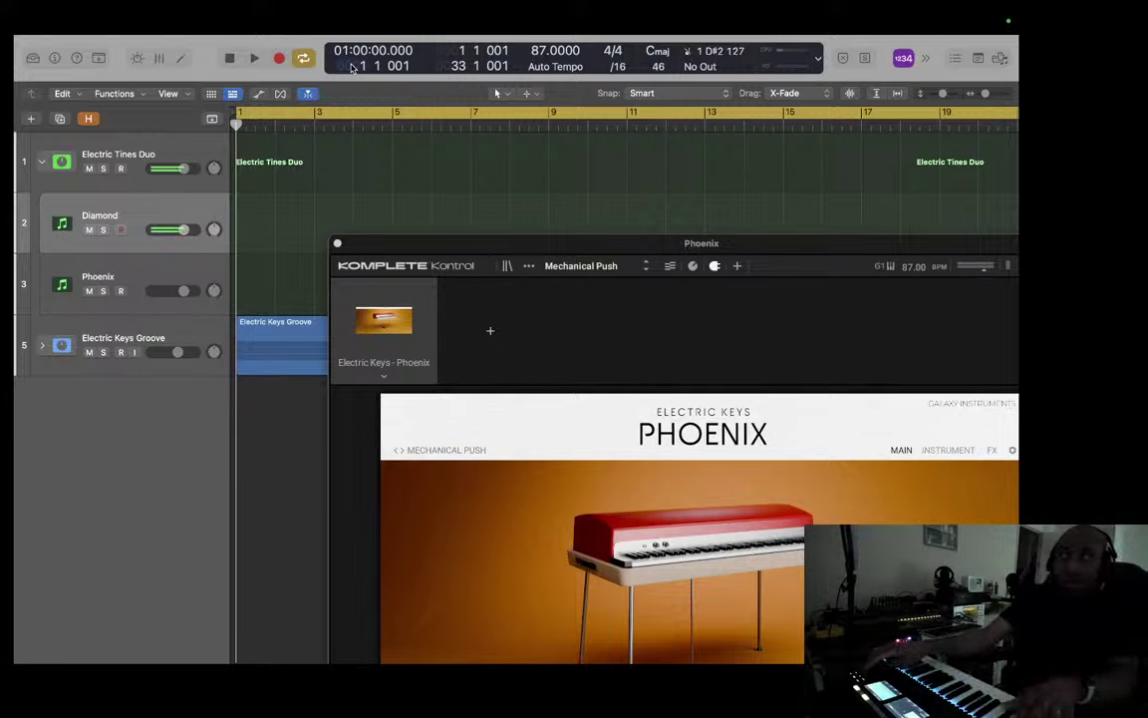
key(Down)
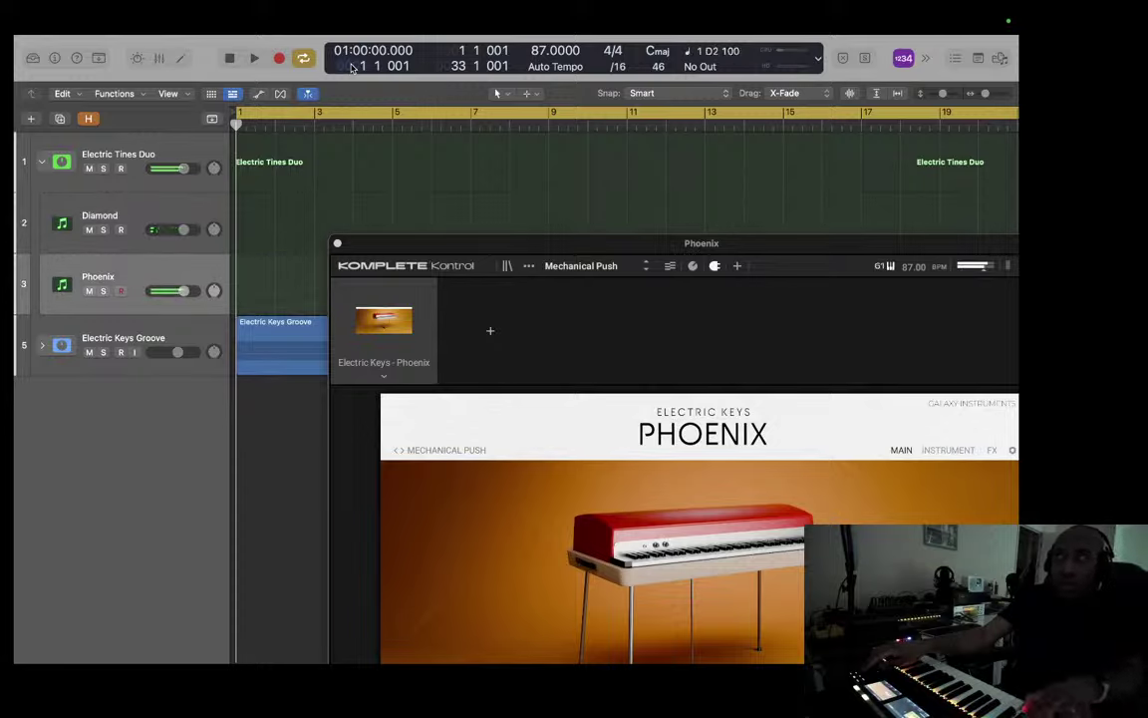
key(Up)
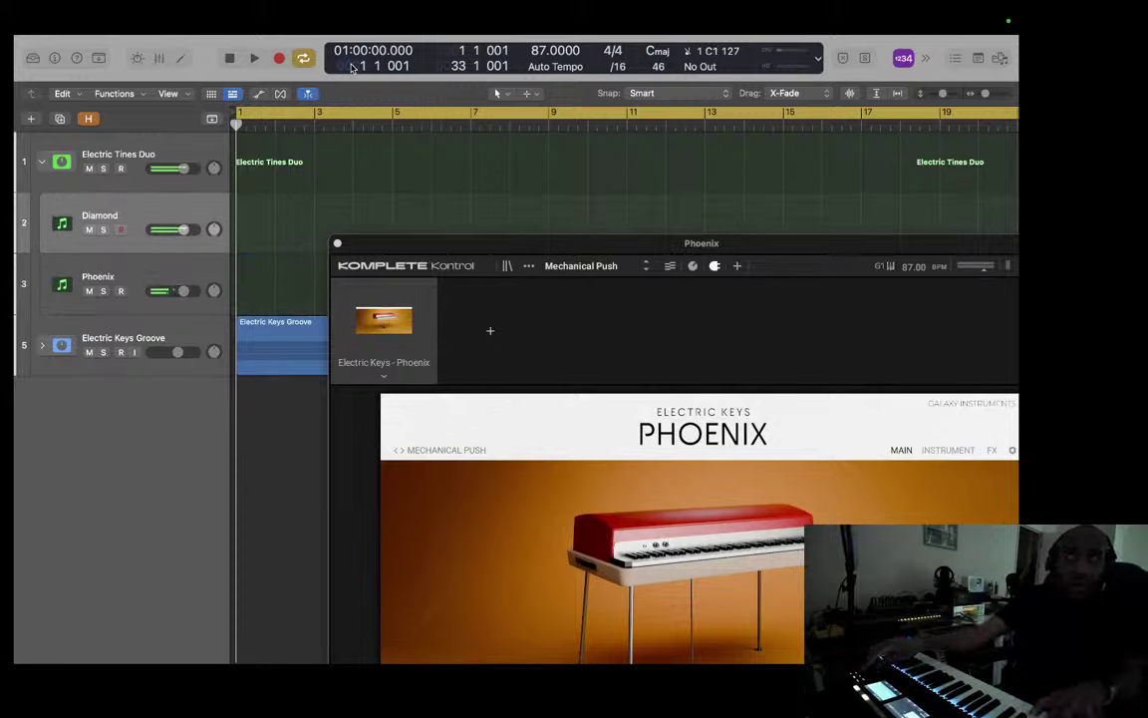
key(Down)
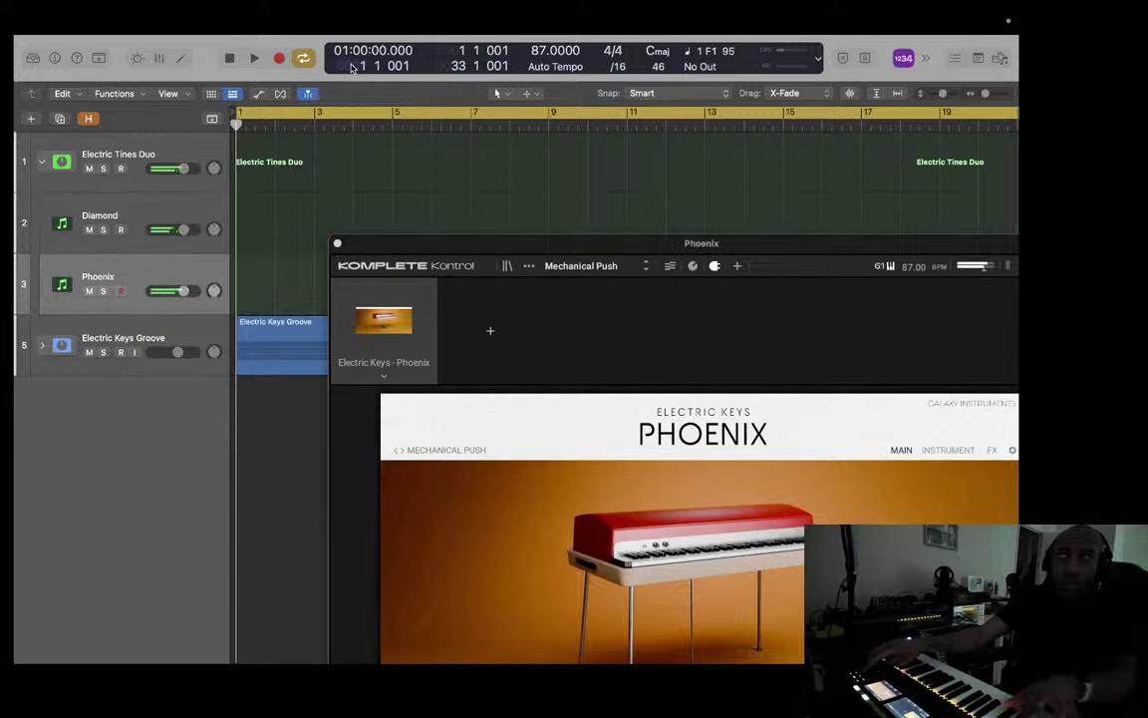
key(Up)
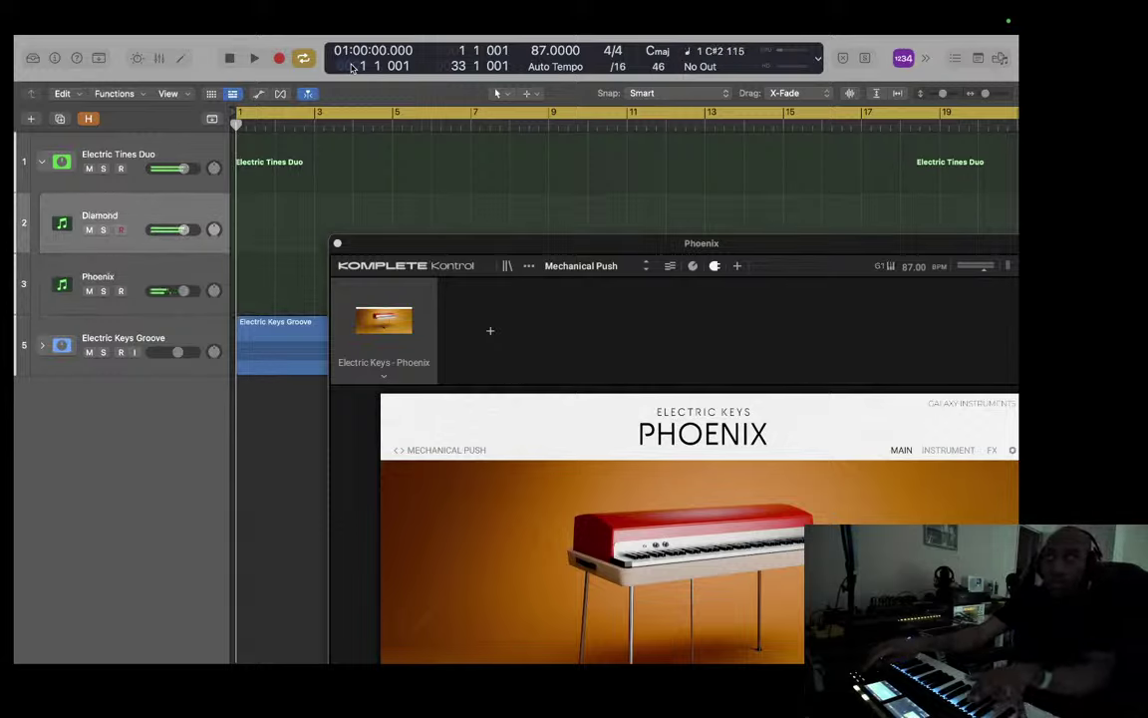
key(Down)
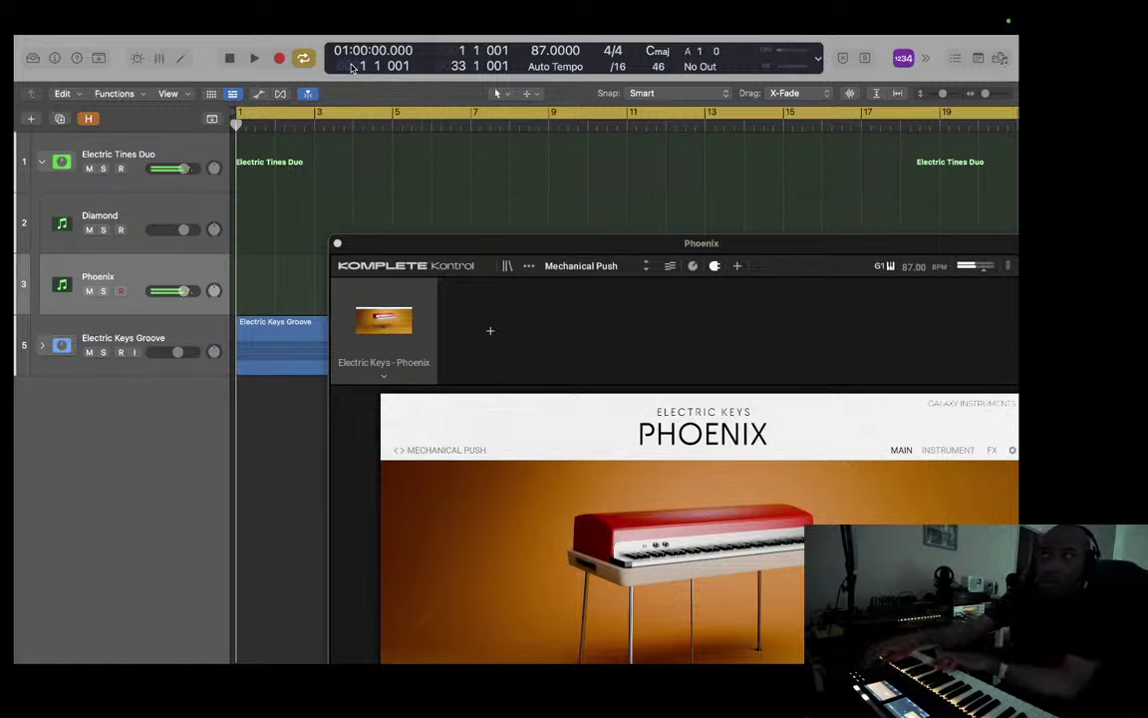
key(Up)
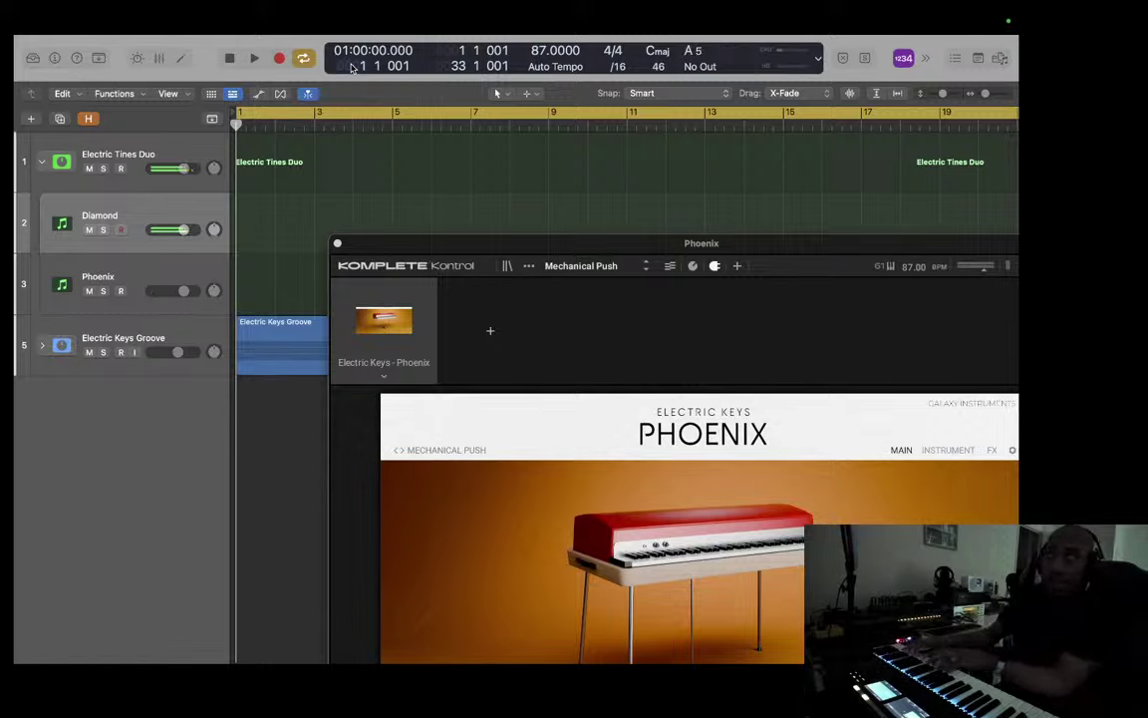
key(Down)
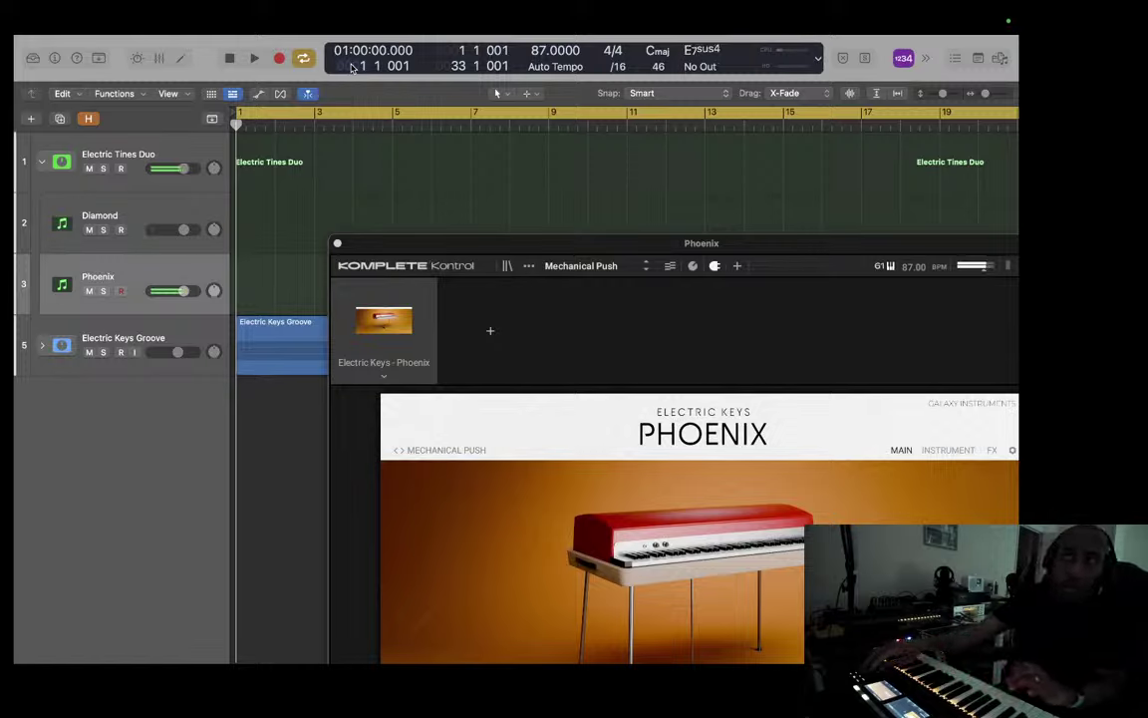
Step: Audition the Diamond track against the Phoenix track's Mellow Vibrato preset, ending on the Diamond track
key(Up)
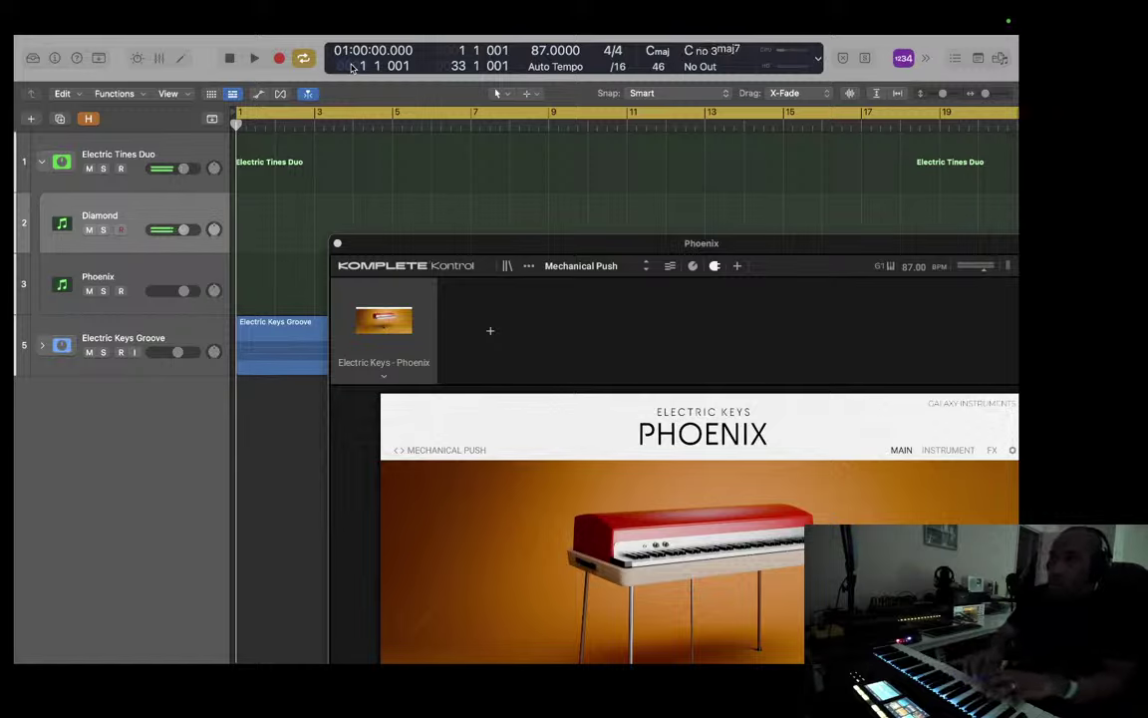
key(Down)
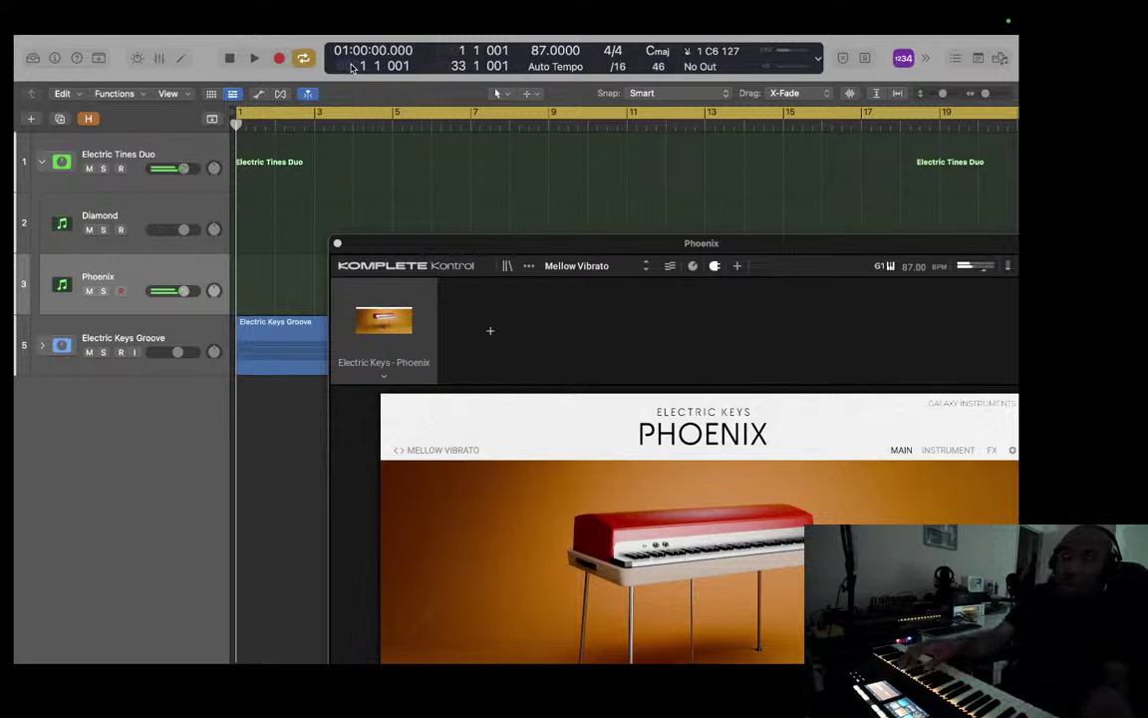
key(Up)
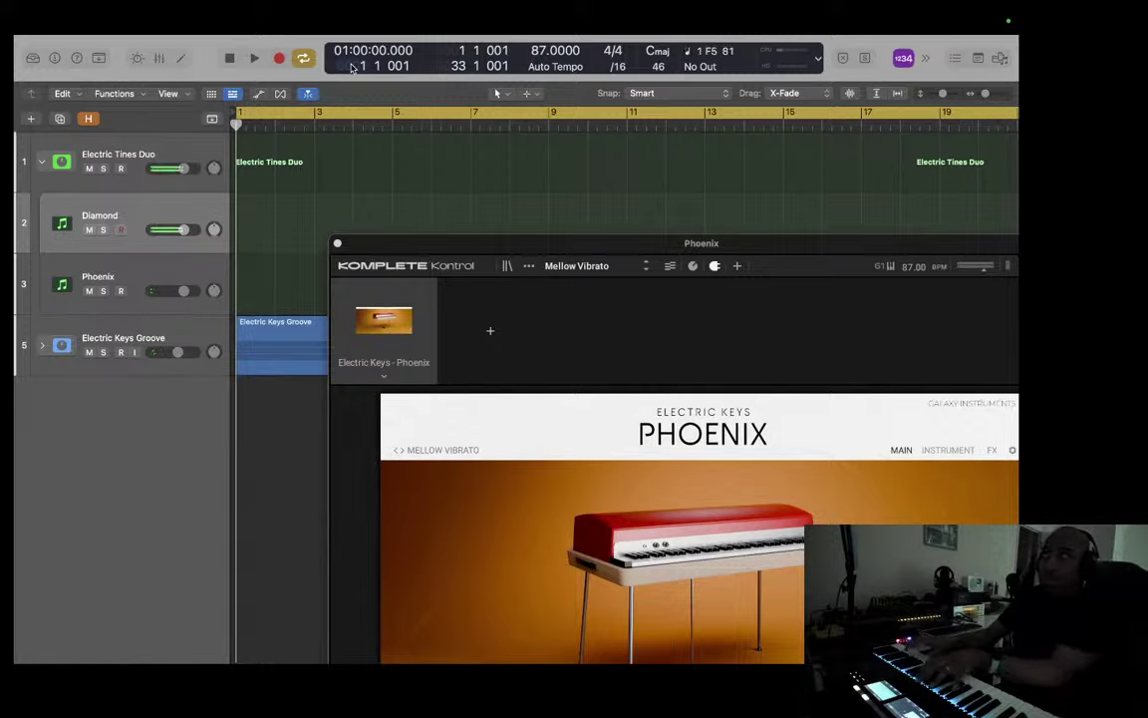
key(Down)
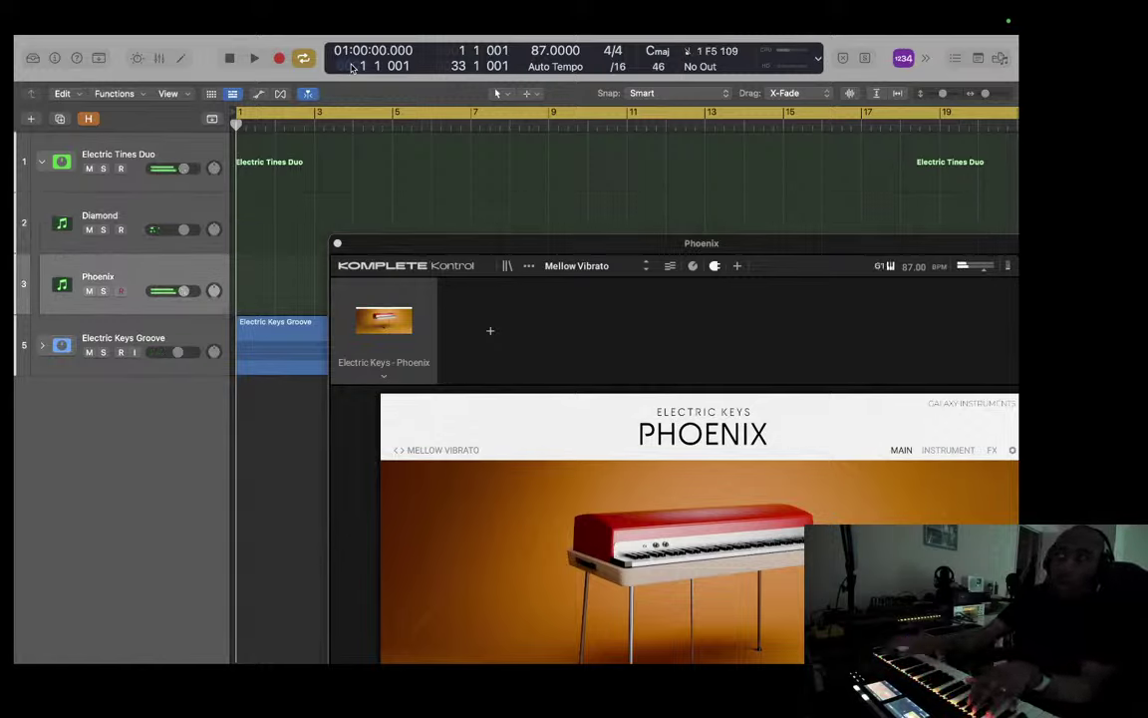
key(Up)
key(Up)
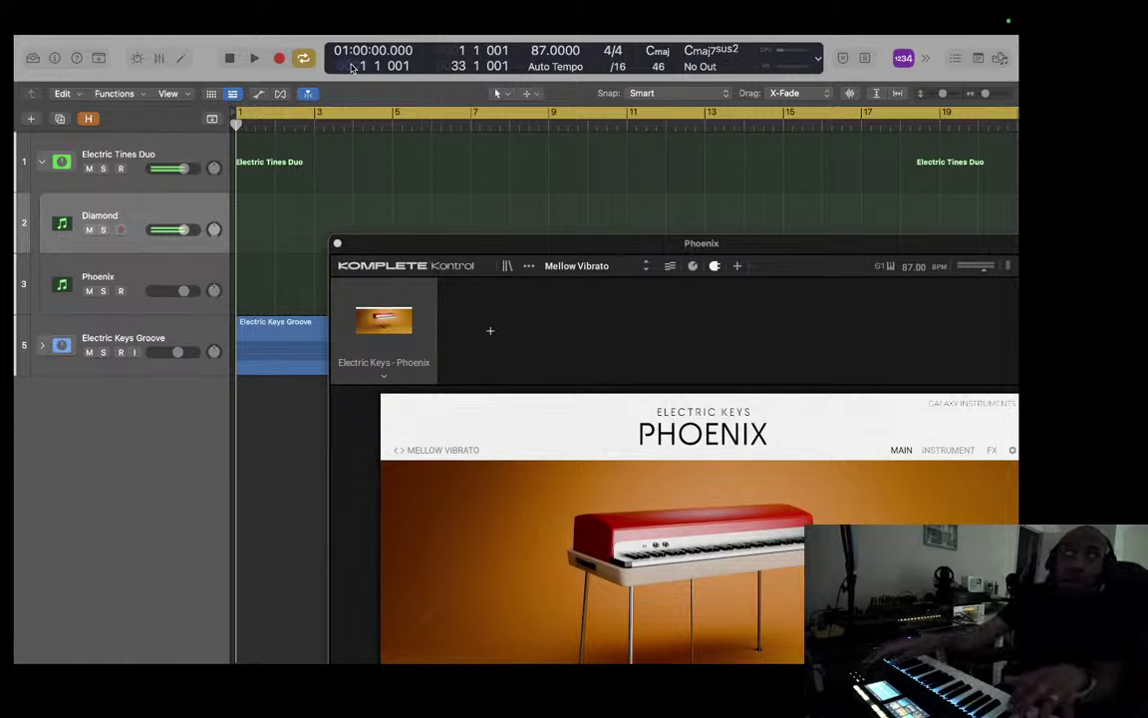
Step: Compare the Musicbox preset on the Phoenix track with the Diamond track and the combined Electric Tines Duo stack
key(Down)
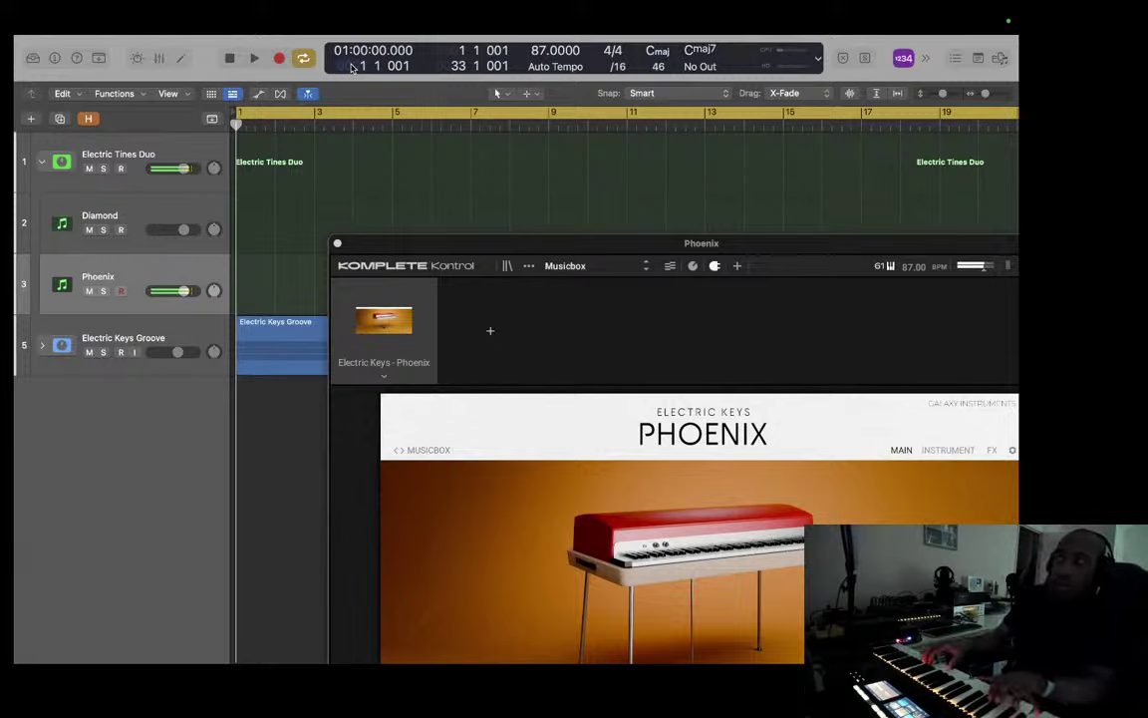
key(Up)
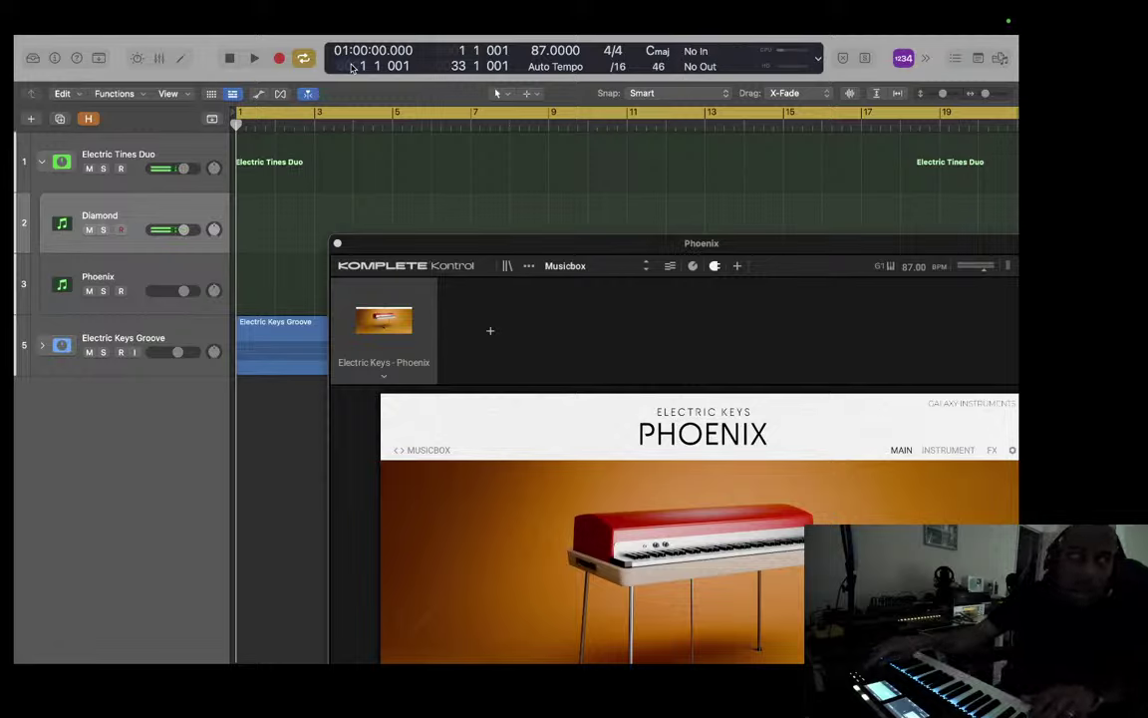
key(Up)
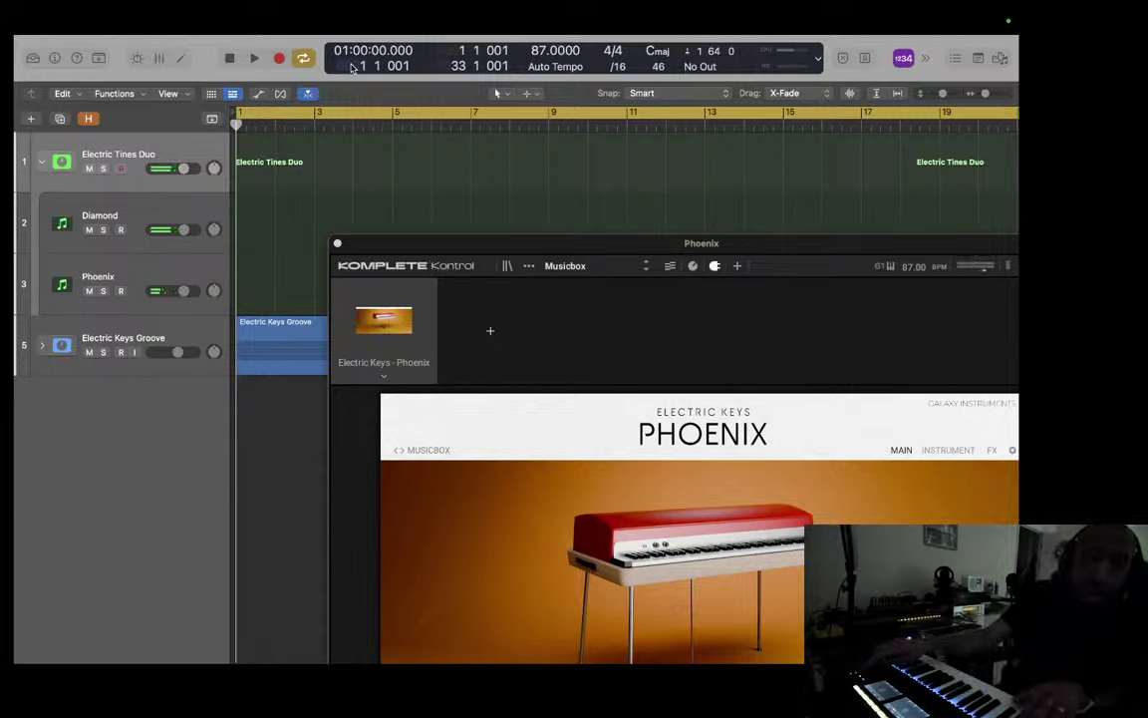
Step: Audition the Diamond track against the Phoenix track's Old Tape preset, ending on the combined Electric Tines Duo stack
key(Down)
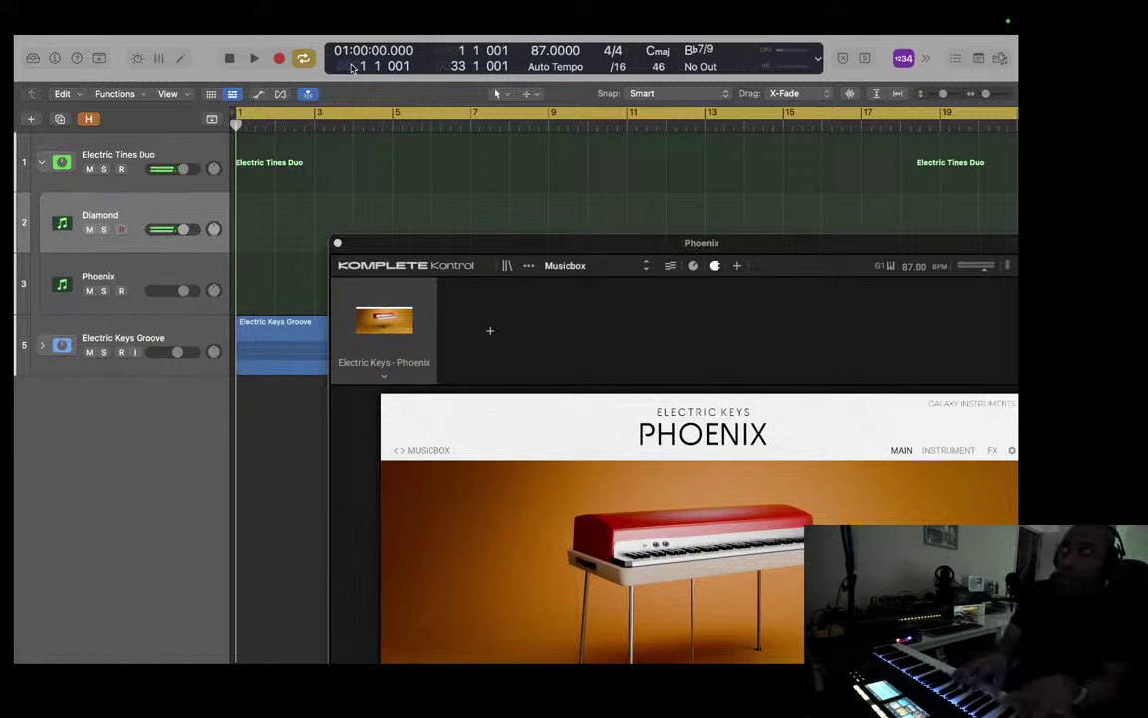
key(Down)
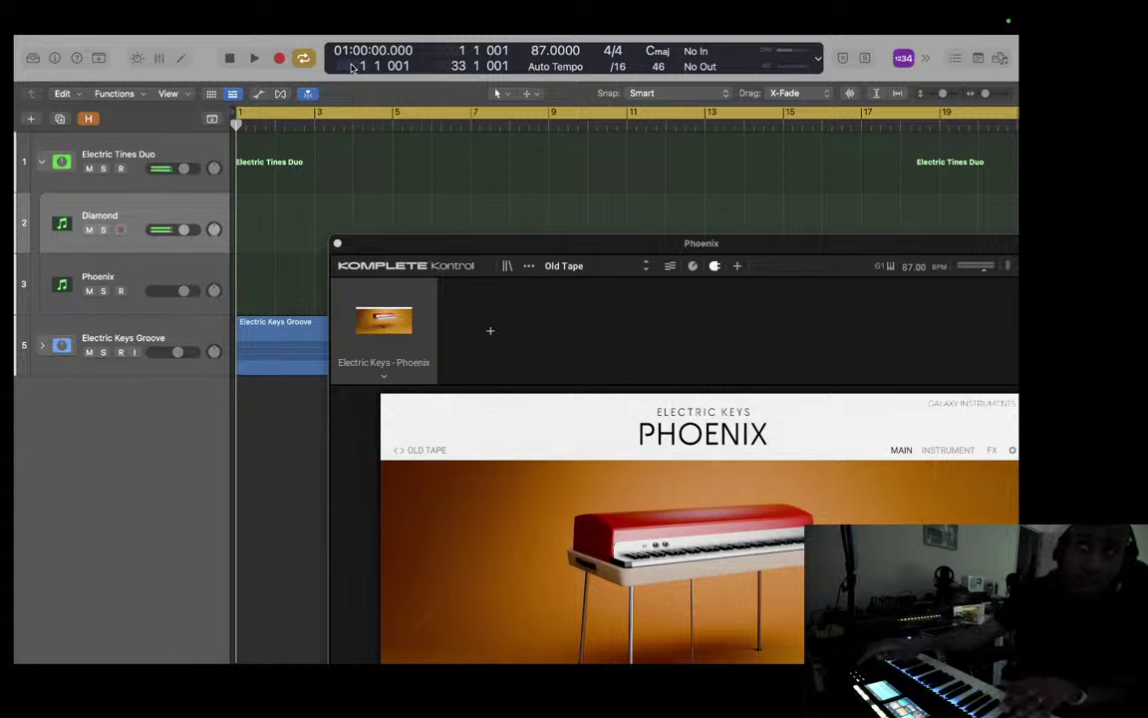
key(Down)
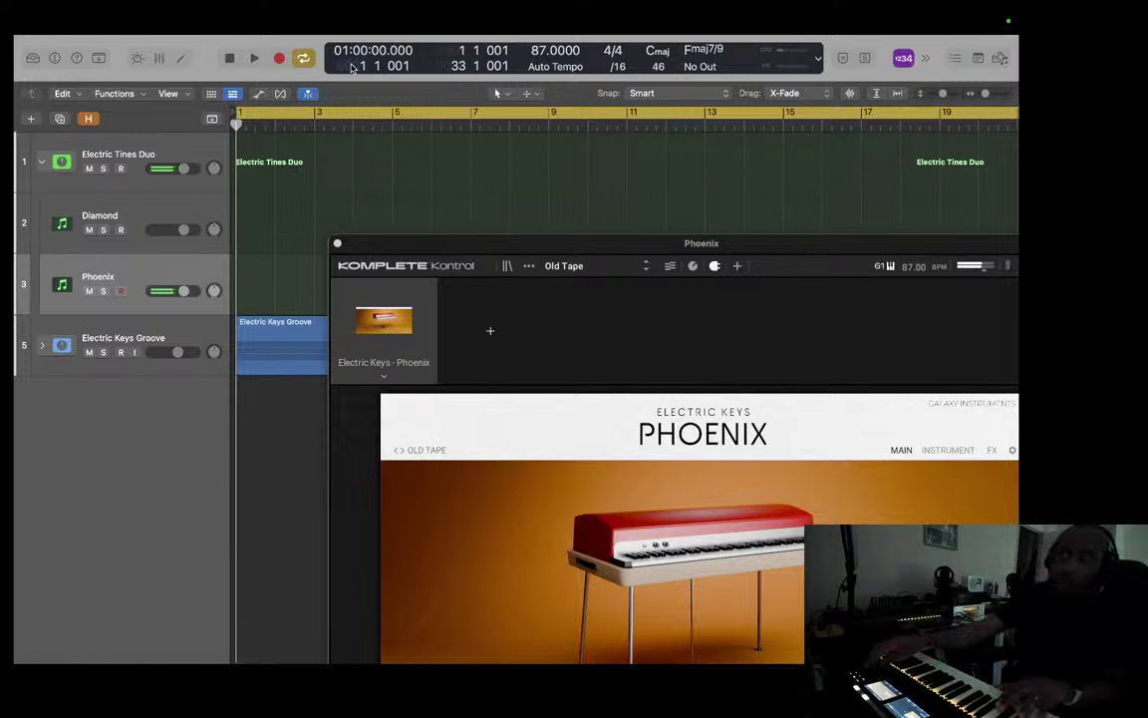
key(Up)
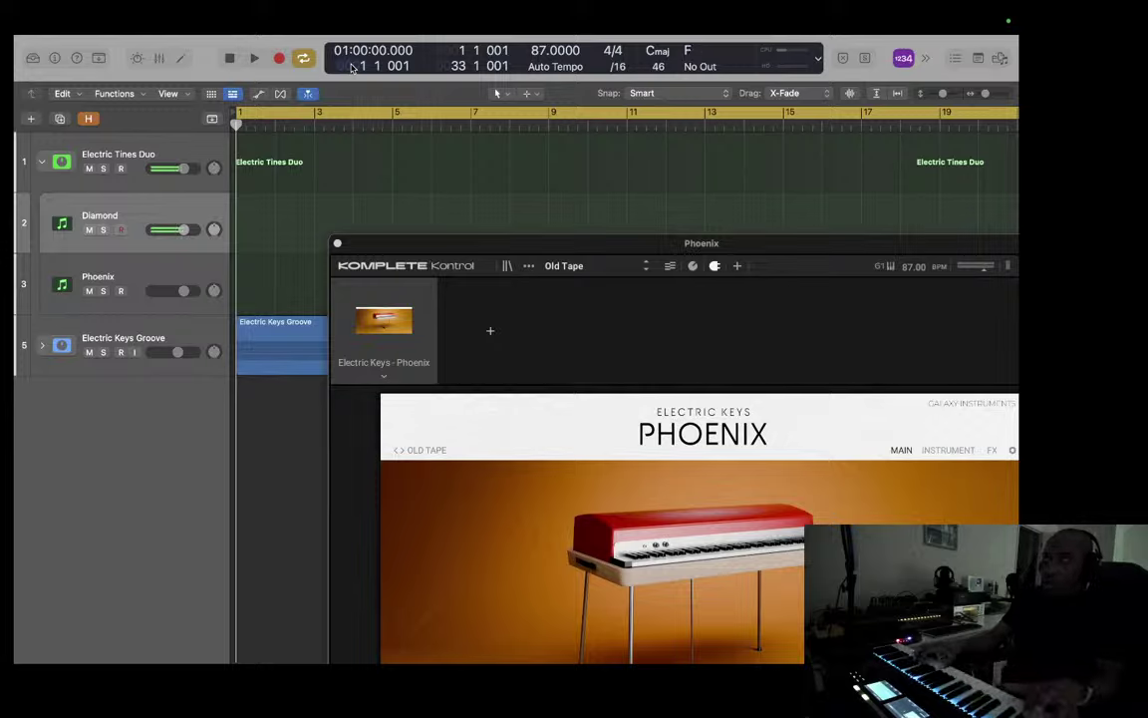
key(Up)
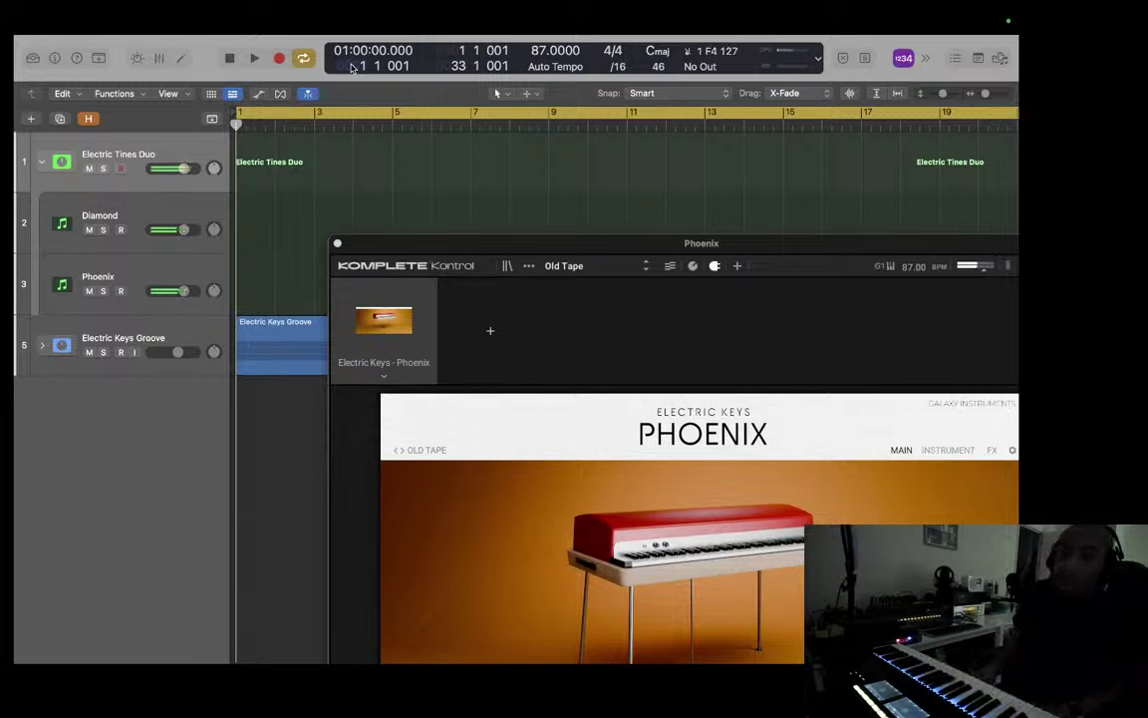
Step: Compare the Diamond track with the Phoenix track's On A Jetflange preset by alternating between them, ending on Phoenix
key(Down)
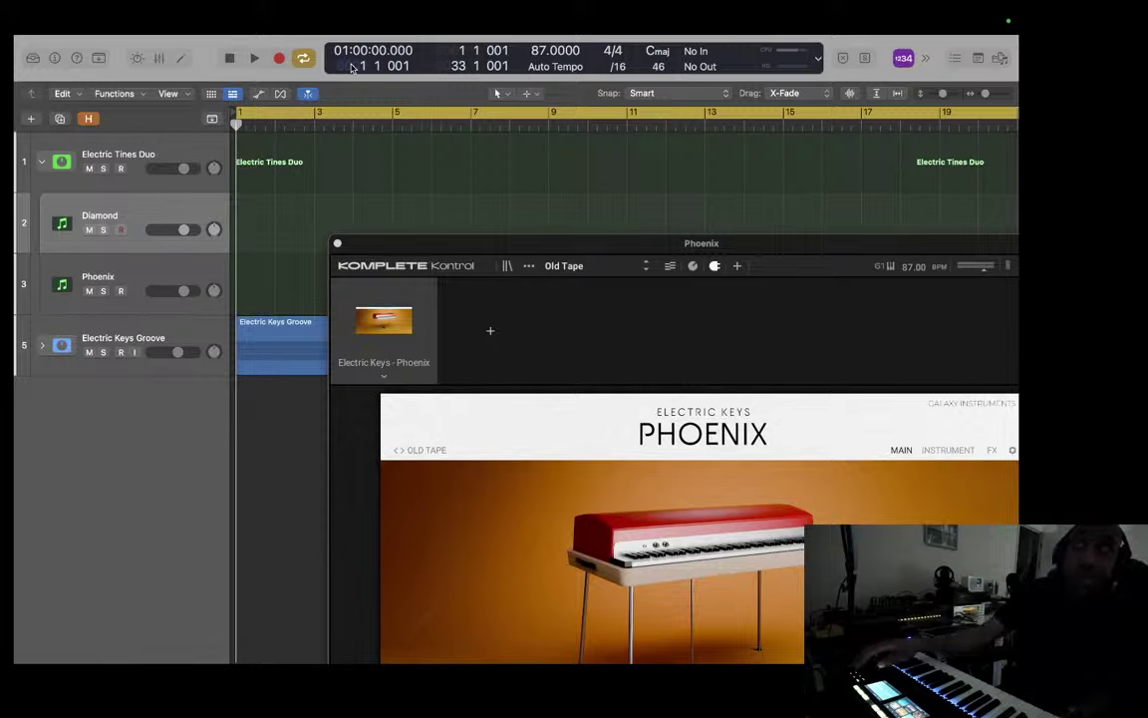
key(Down)
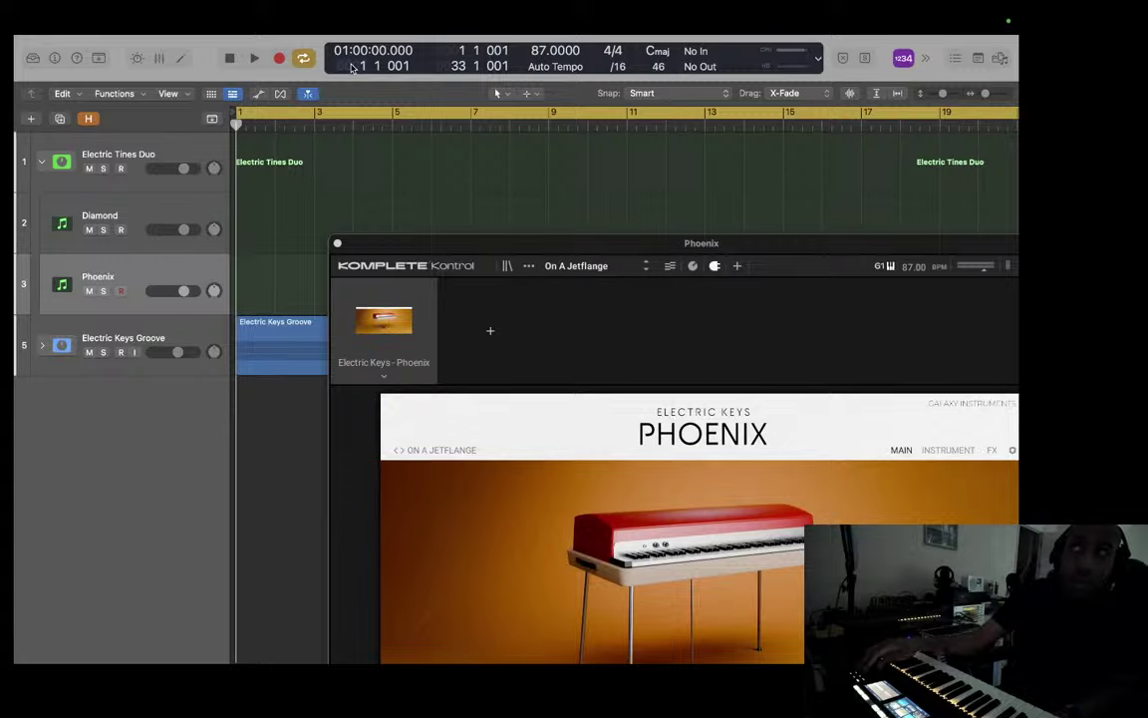
key(Up)
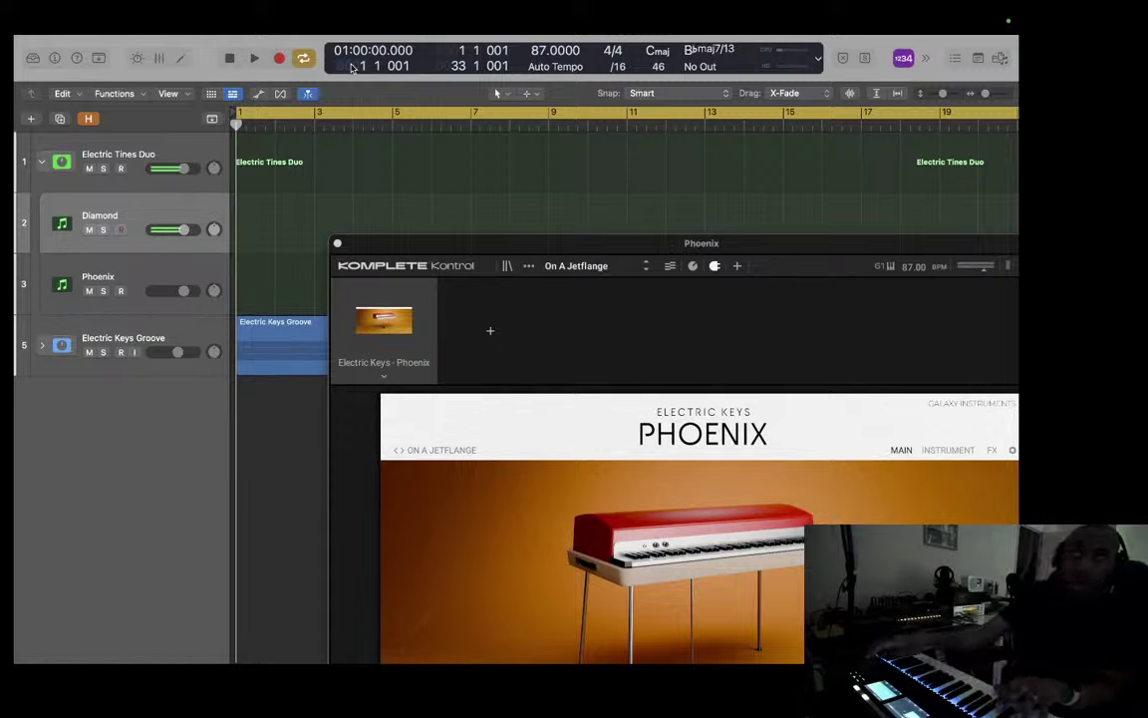
key(Down)
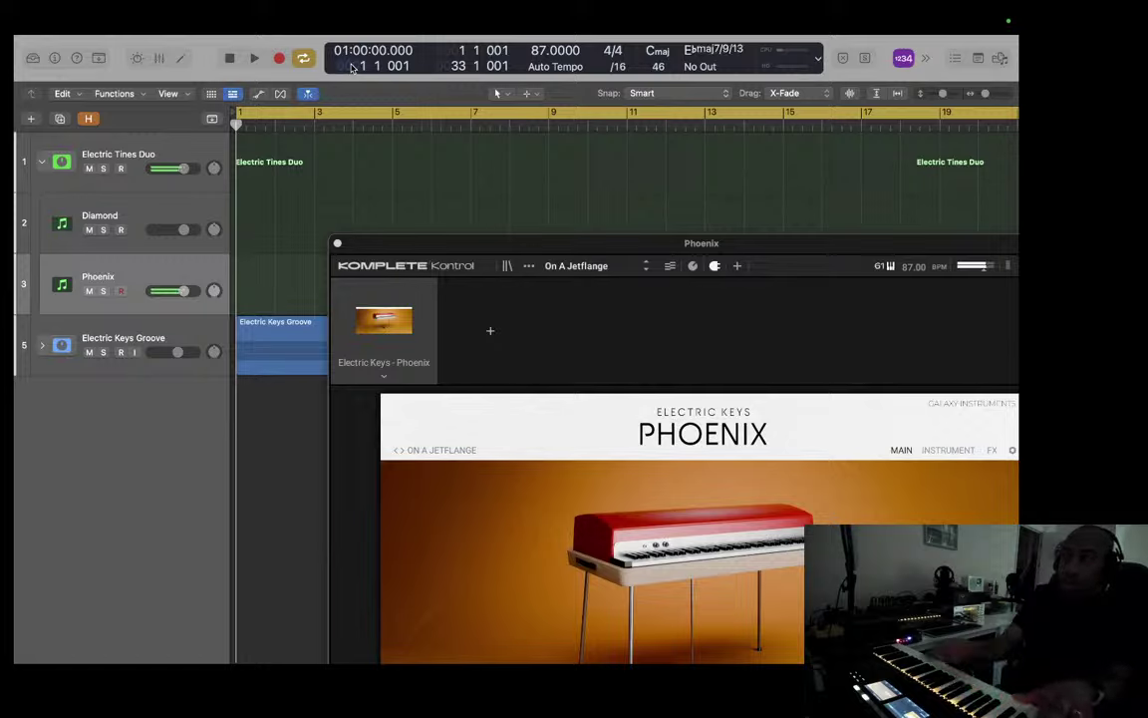
key(Up)
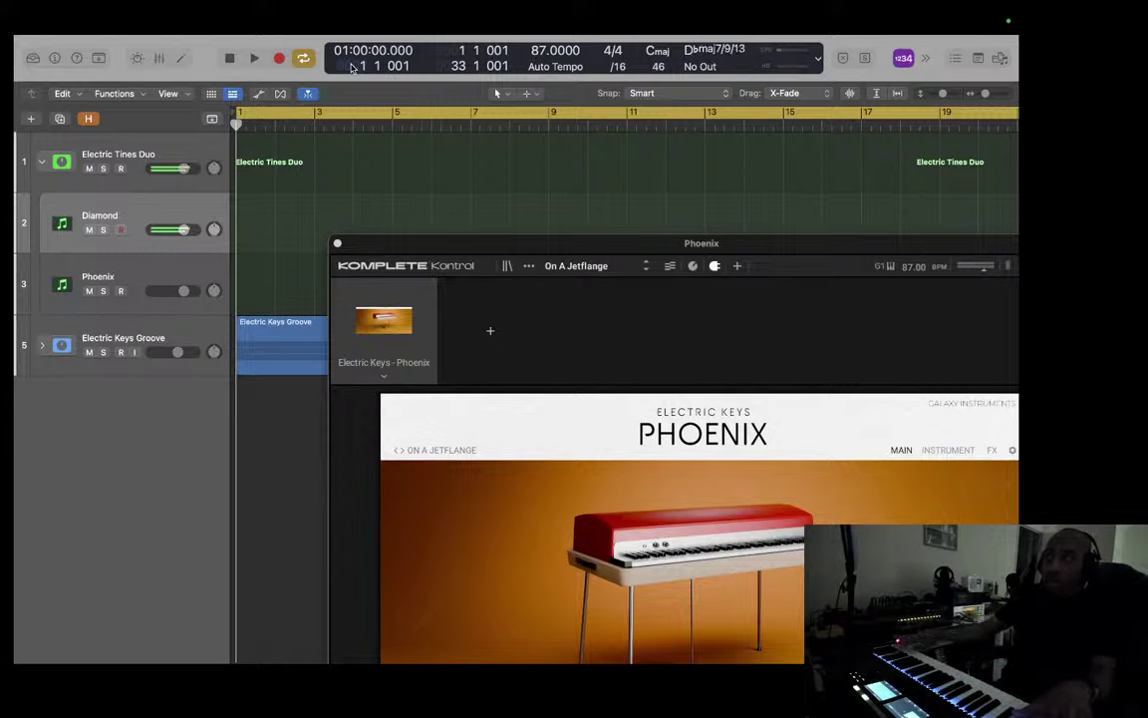
key(Down)
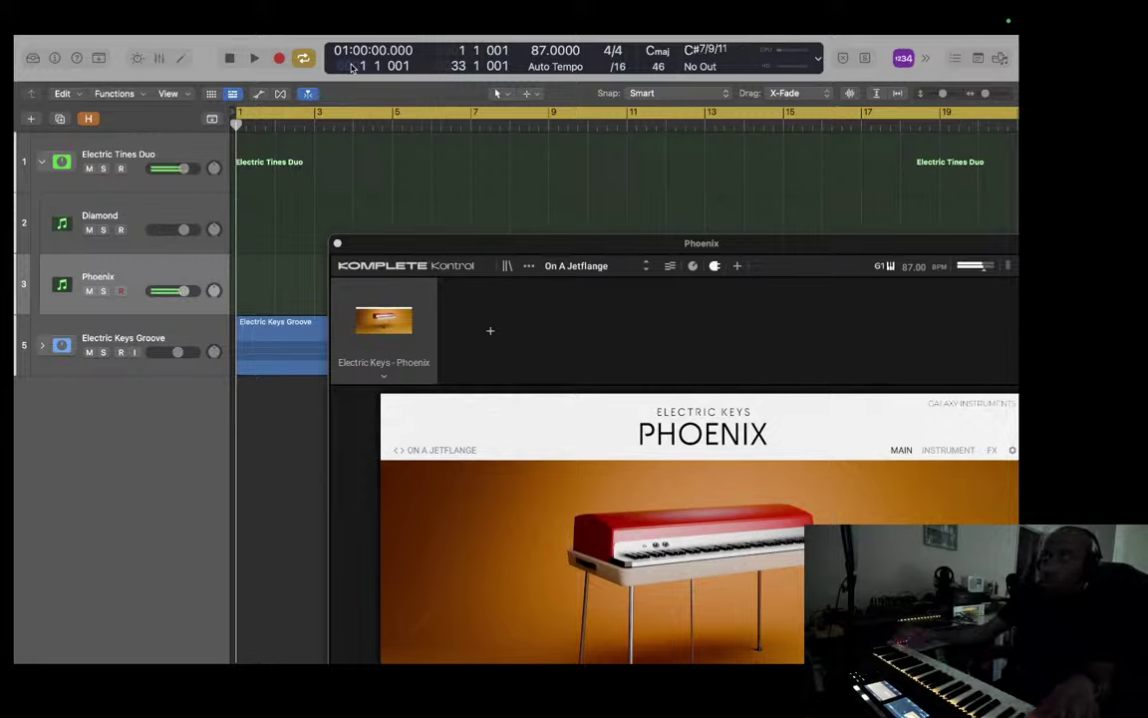
Step: Compare the Diamond track with the combined Electric Tines Duo stack using Phoenix's On A Jetflange preset, ending on Diamond
key(Up)
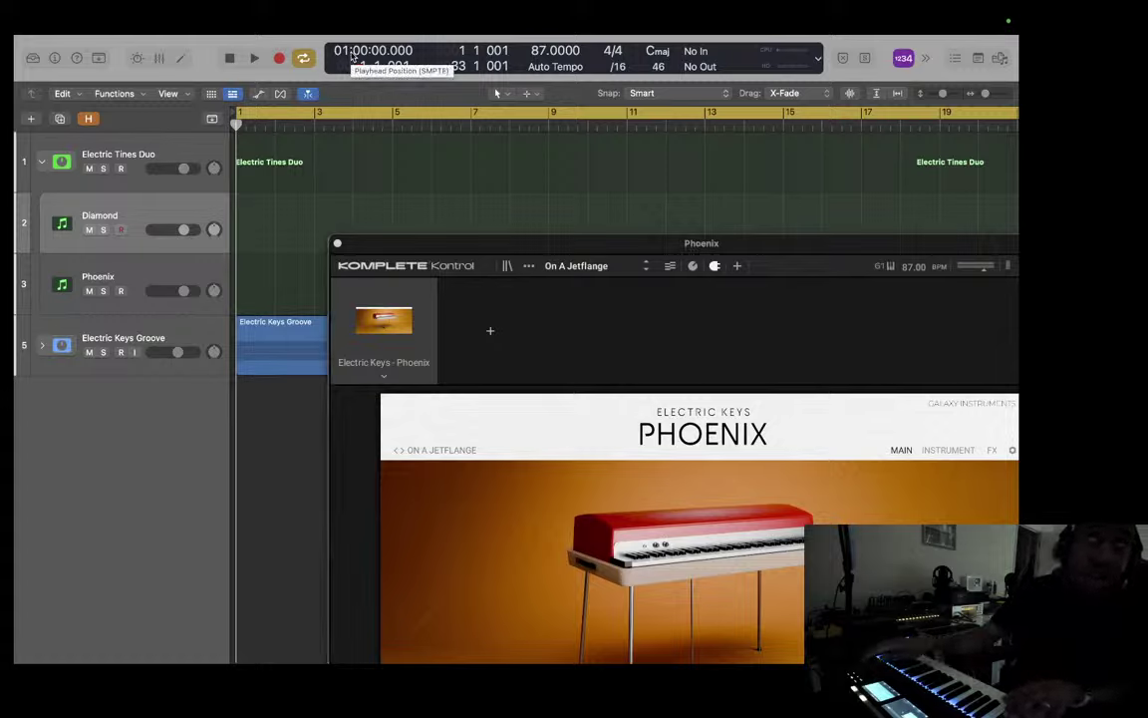
key(Up)
key(Down)
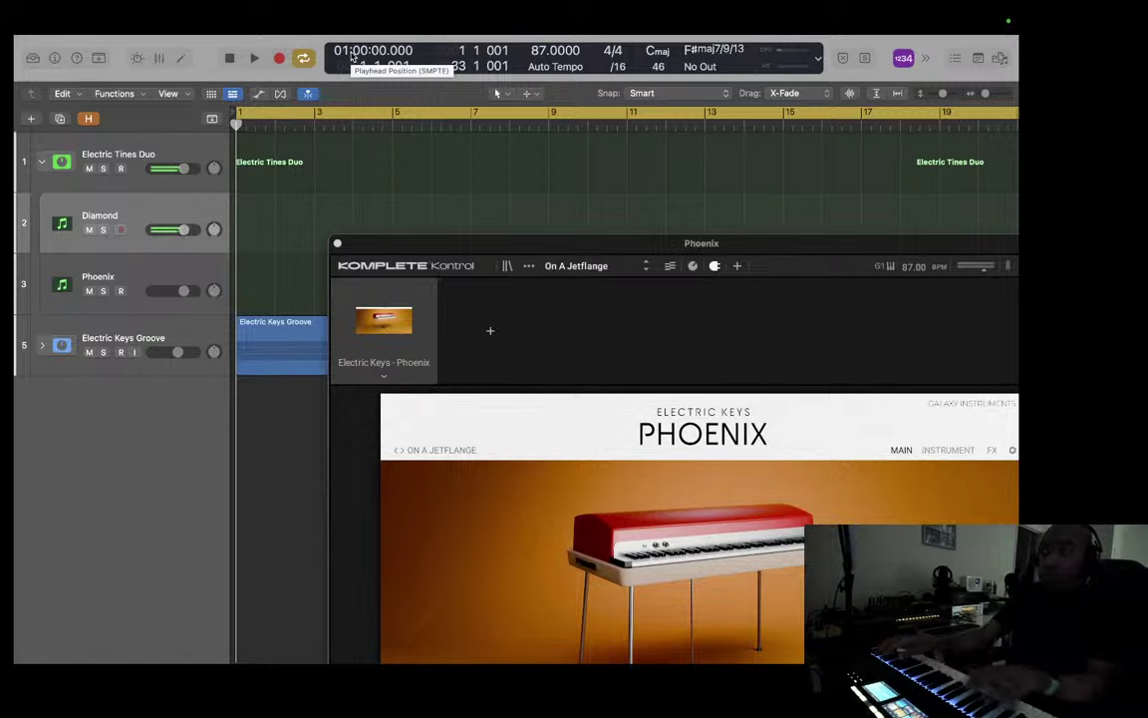
key(Up)
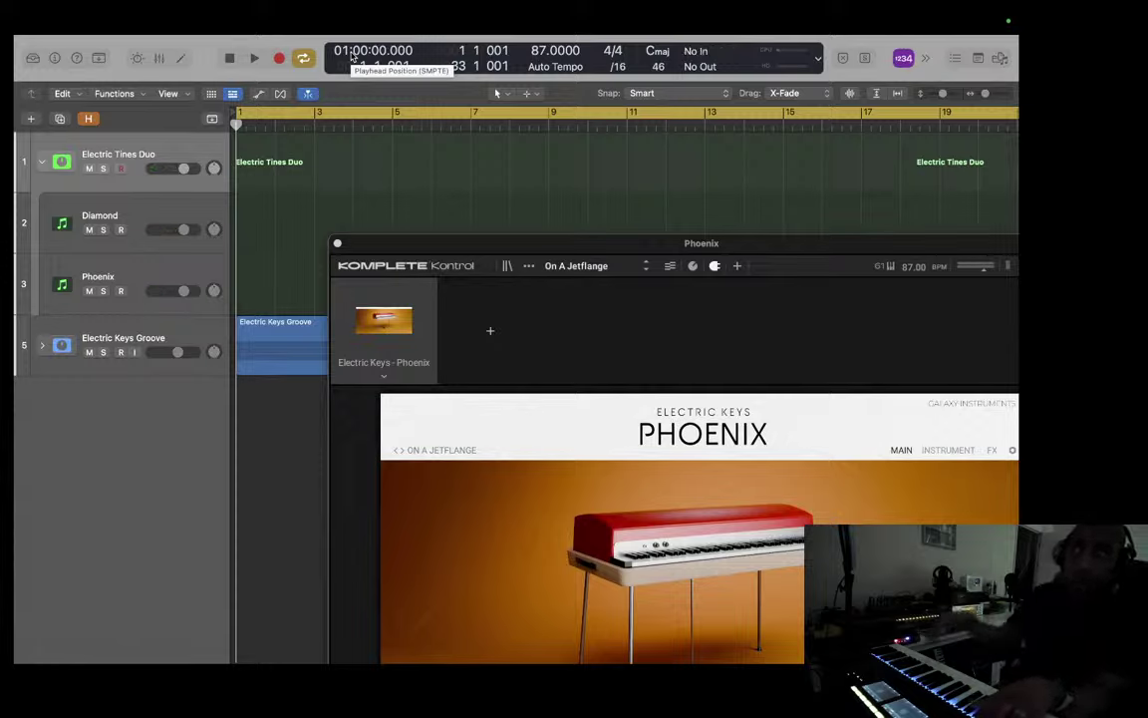
key(Down)
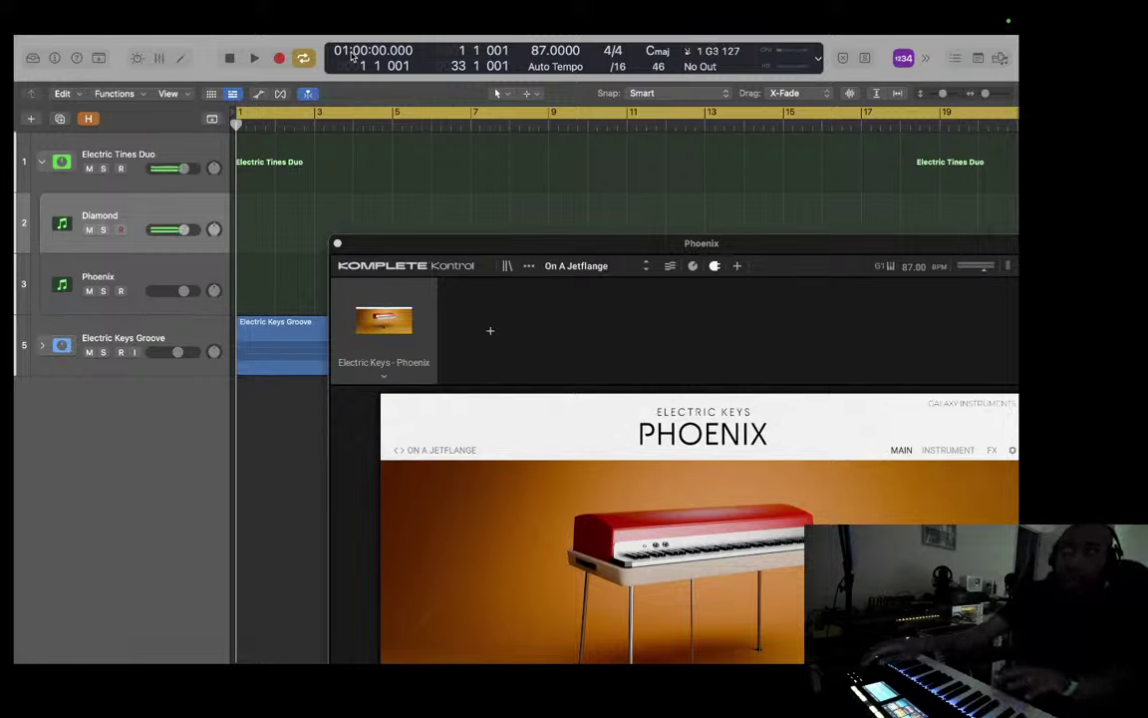
Step: Alternate between the Phoenix track's Overnoise preset and the Diamond track, ending on Diamond
key(Down)
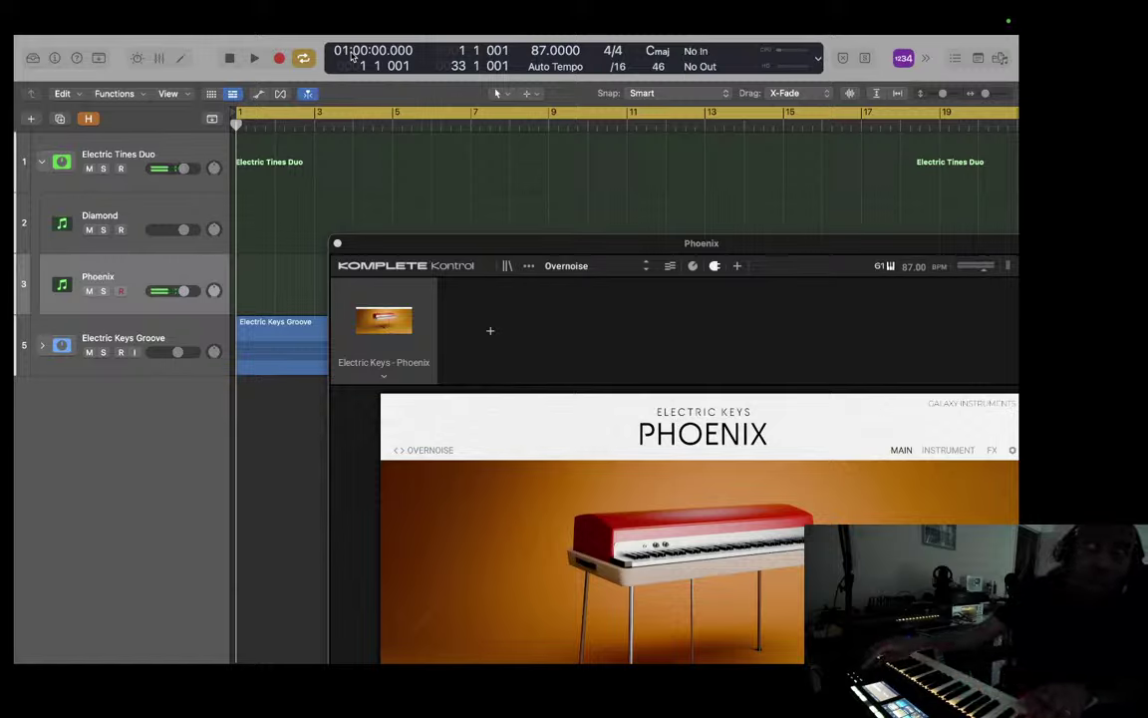
key(Up)
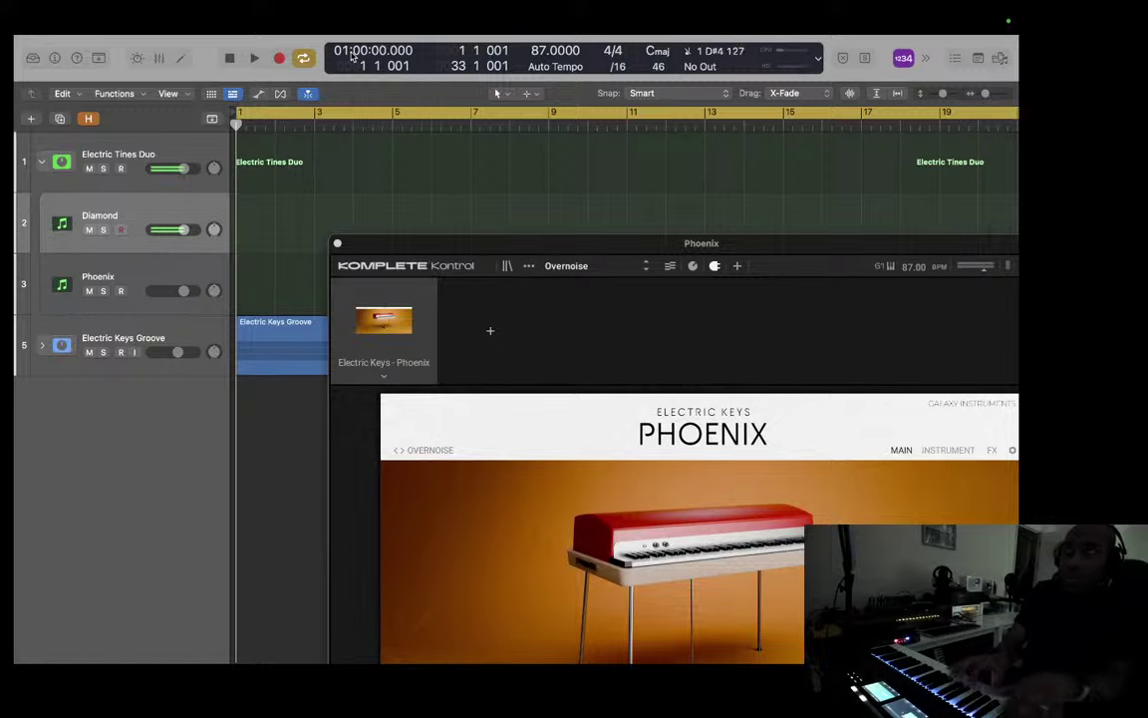
key(Down)
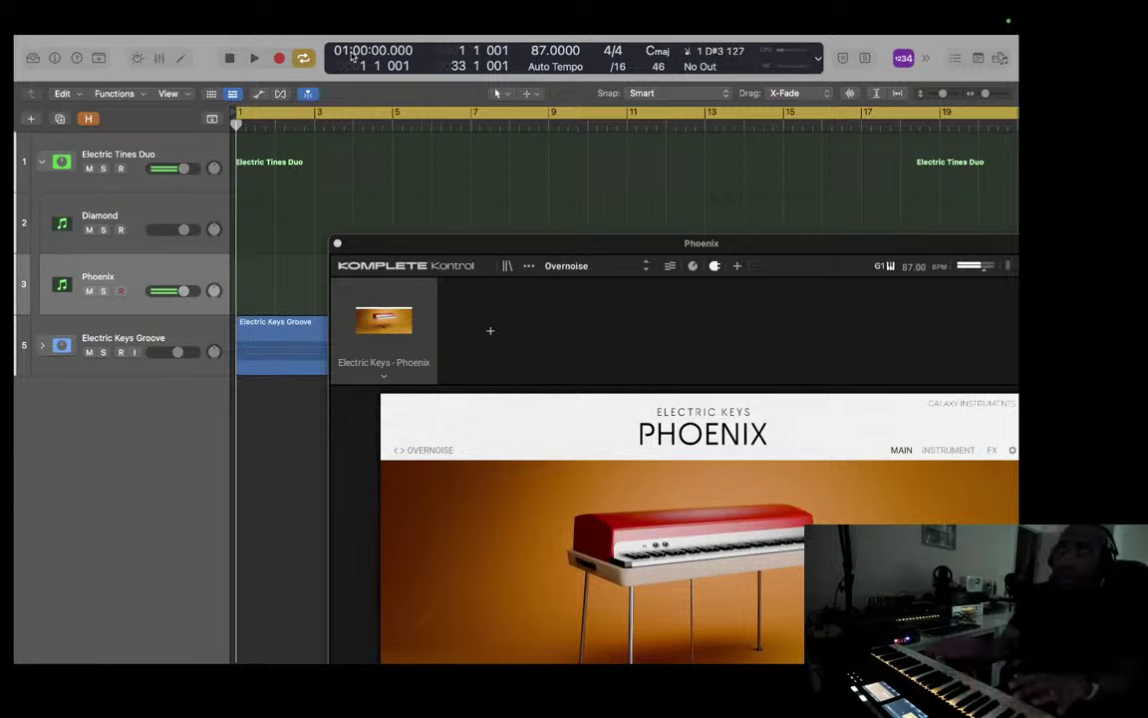
key(Up)
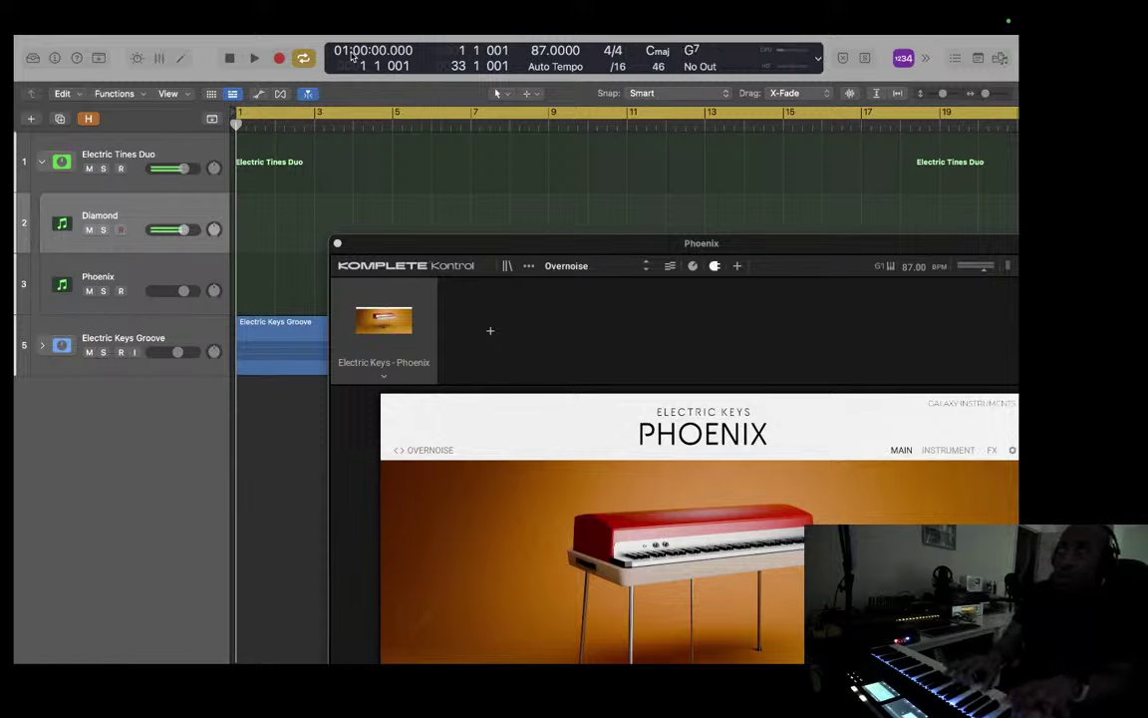
key(Down)
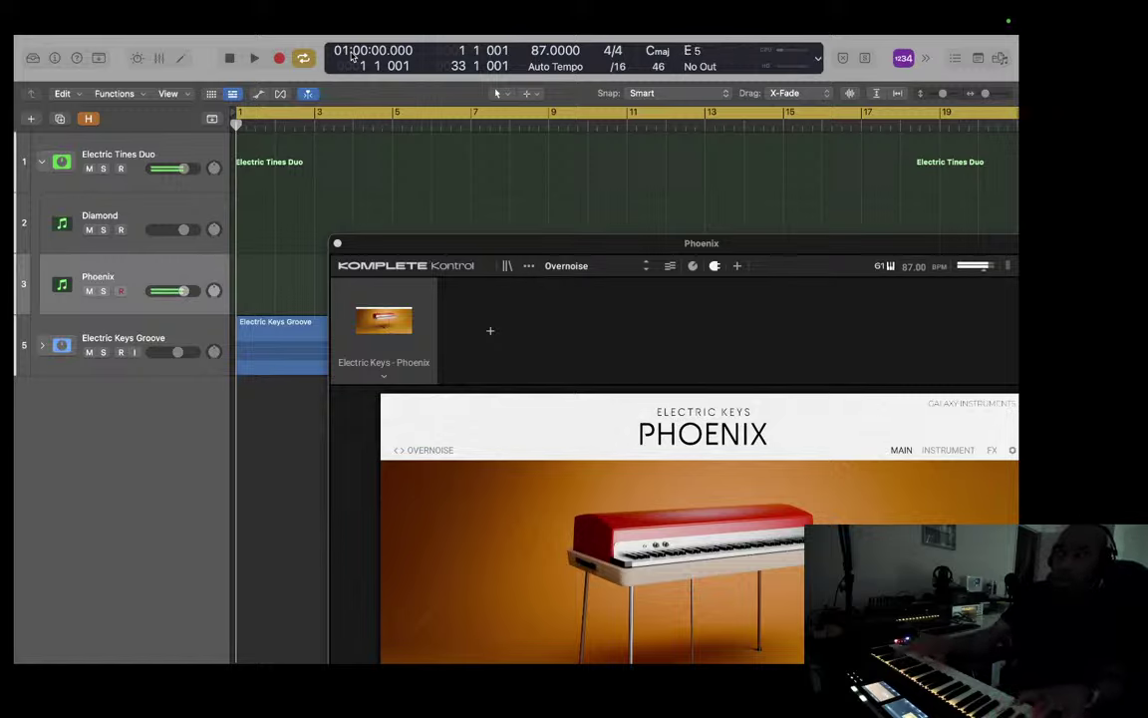
key(Up)
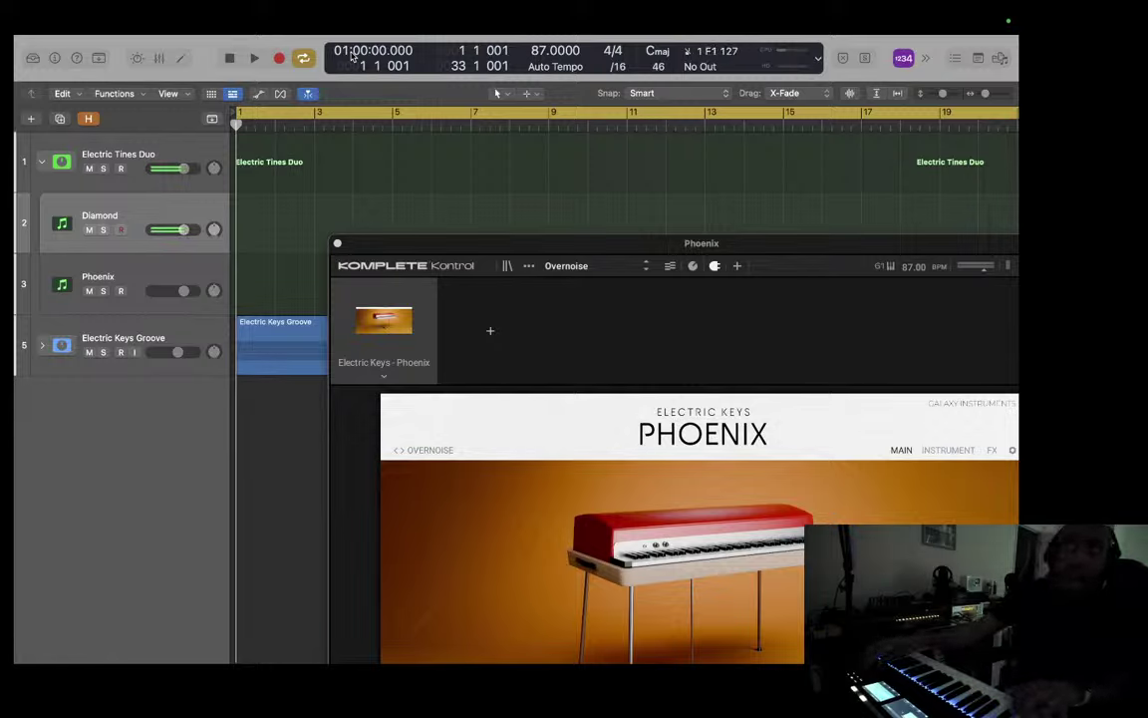
Step: Audition the combined Electric Tines Duo stack with Phoenix's Overnoise preset against each track on its own, ending on Diamond
key(Up)
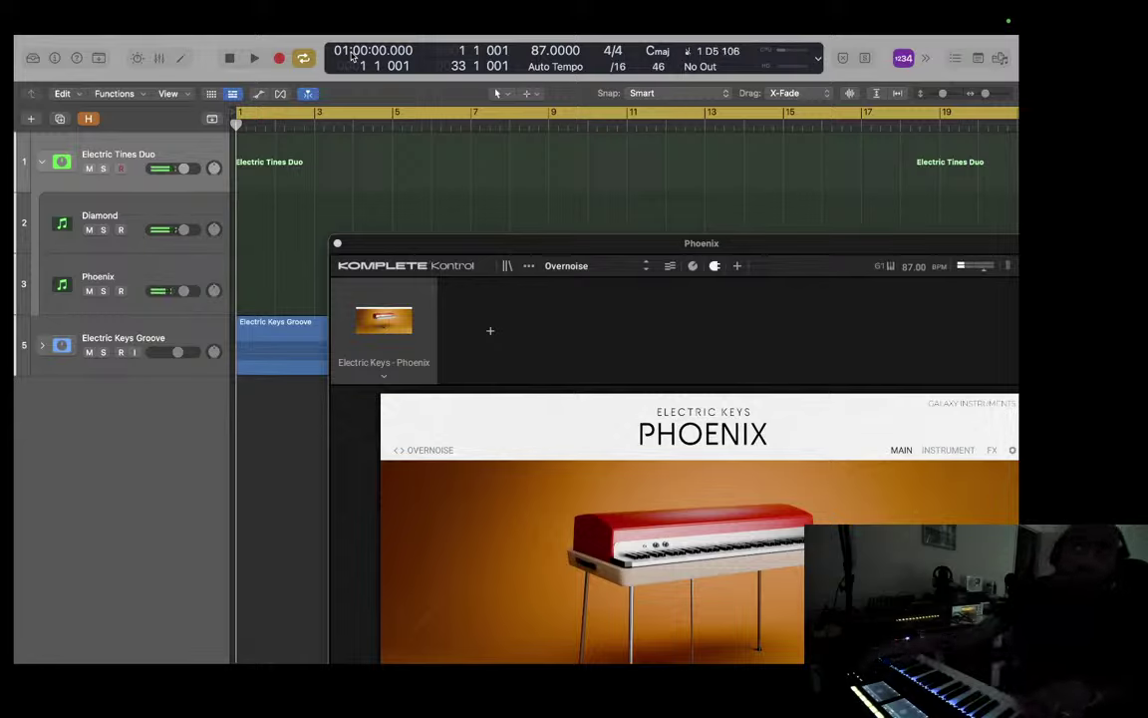
key(Down)
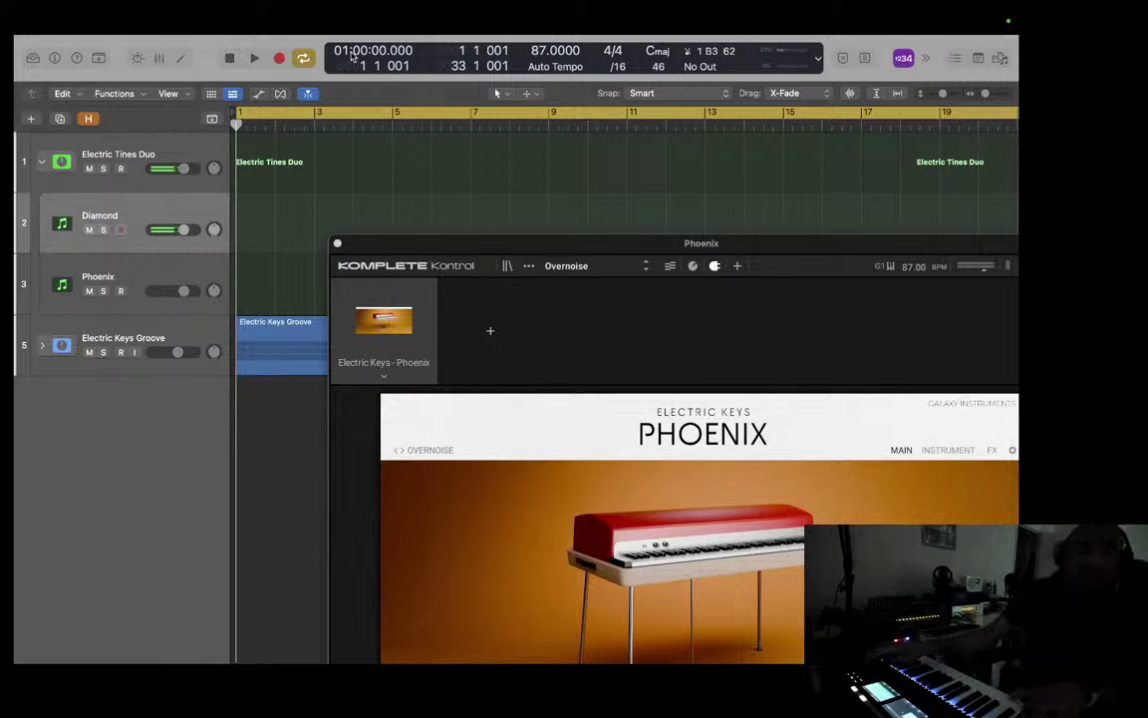
key(Down)
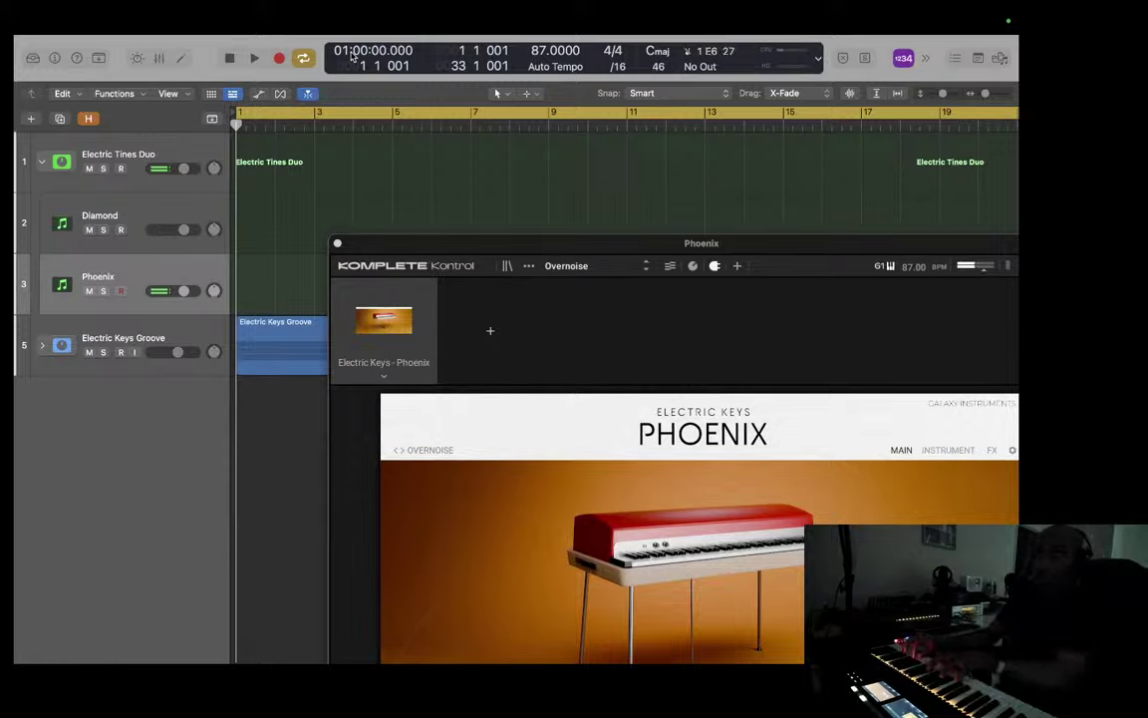
key(Up)
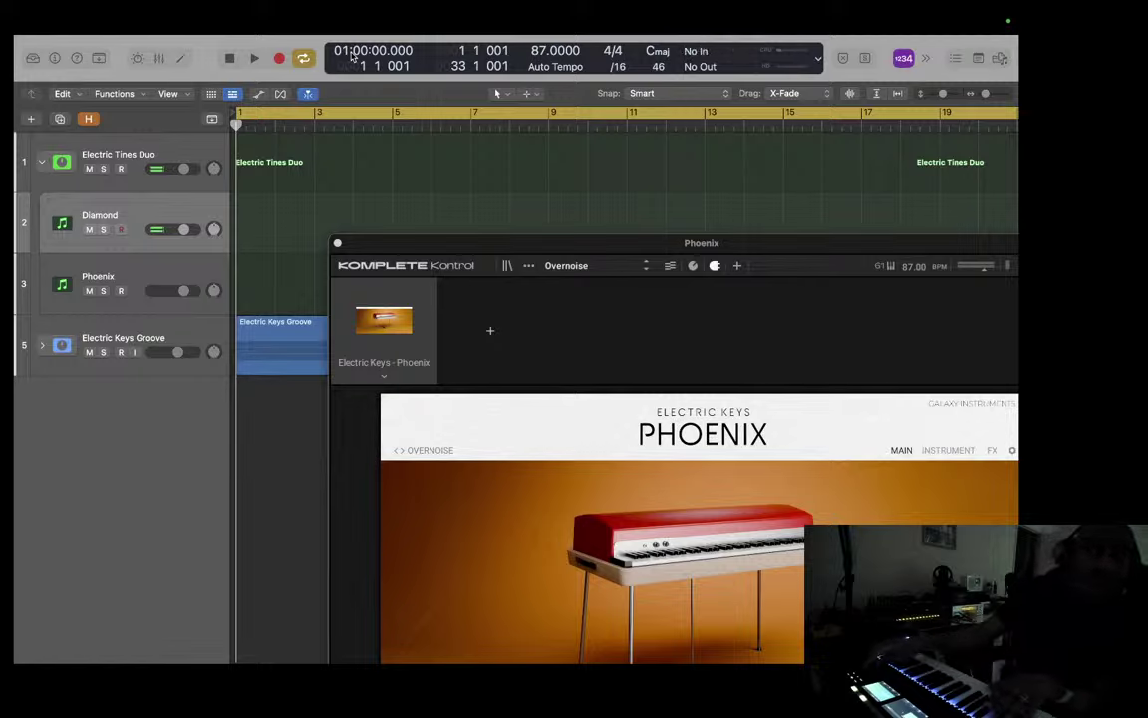
key(Up)
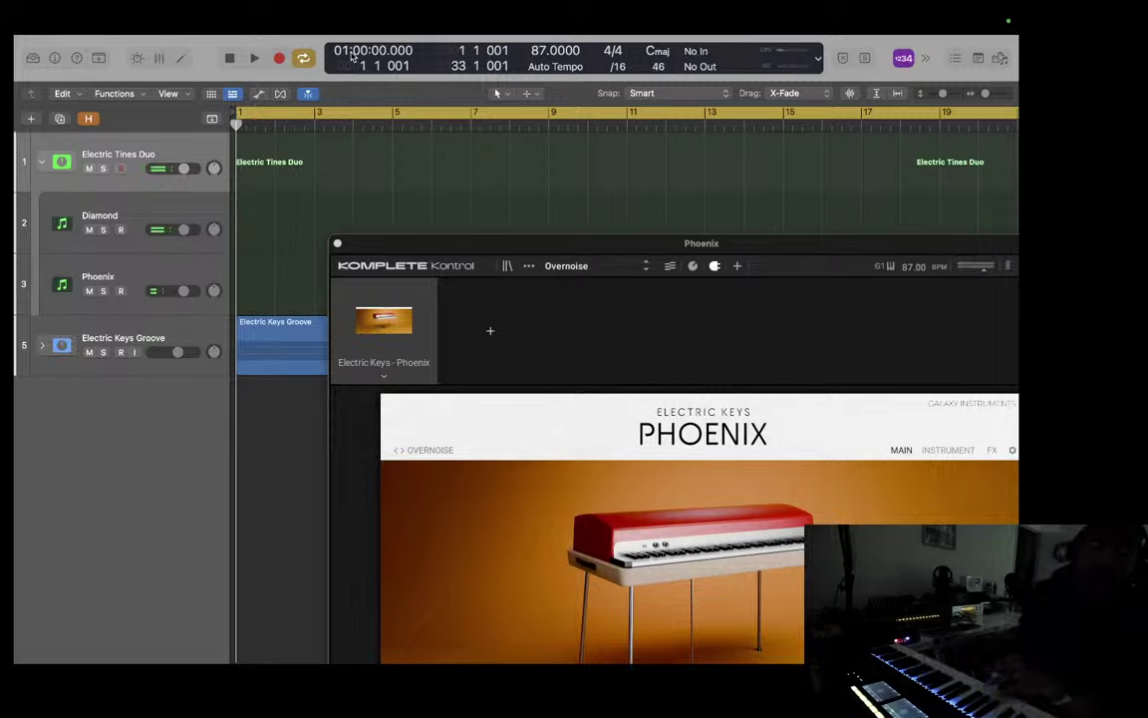
key(Down)
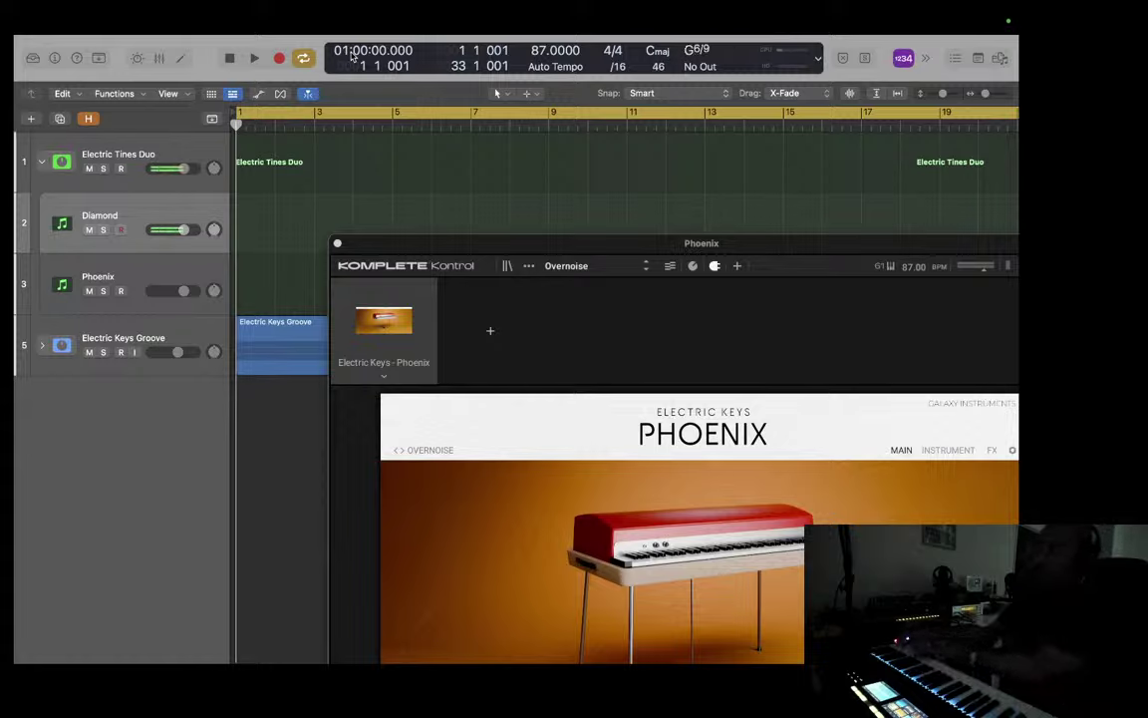
Step: Audition the Phoenix track's Phased Fields preset against the Diamond track and the combined Electric Tines Duo stack, ending on the stack
key(Down)
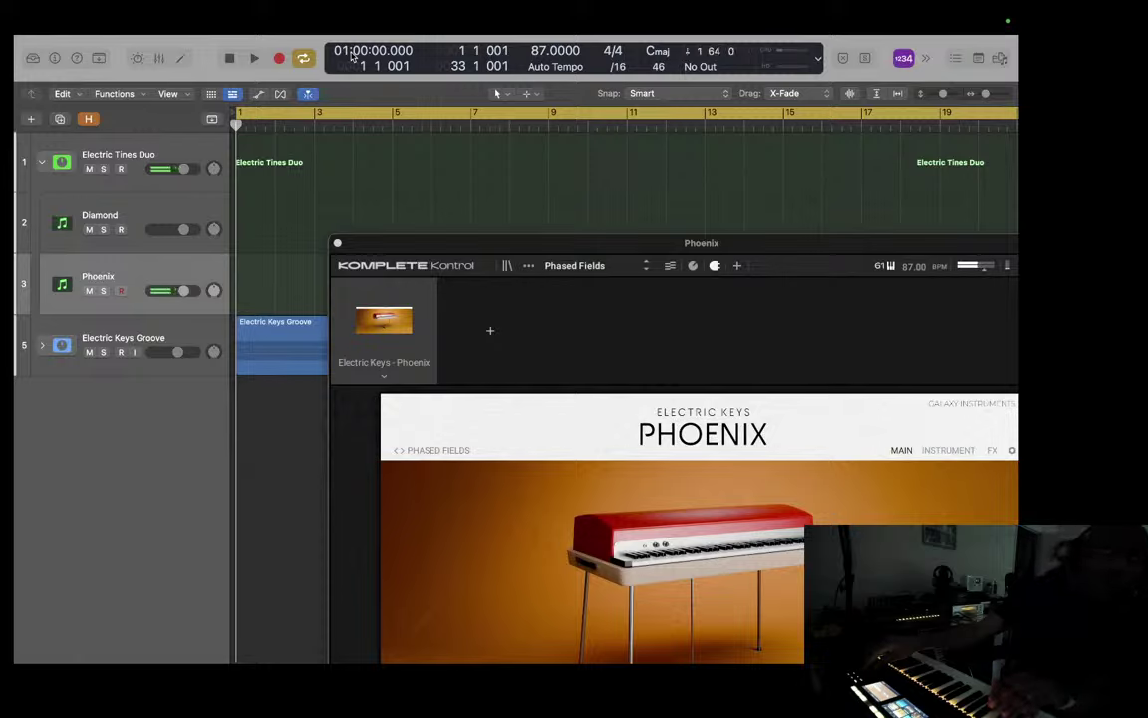
key(Up)
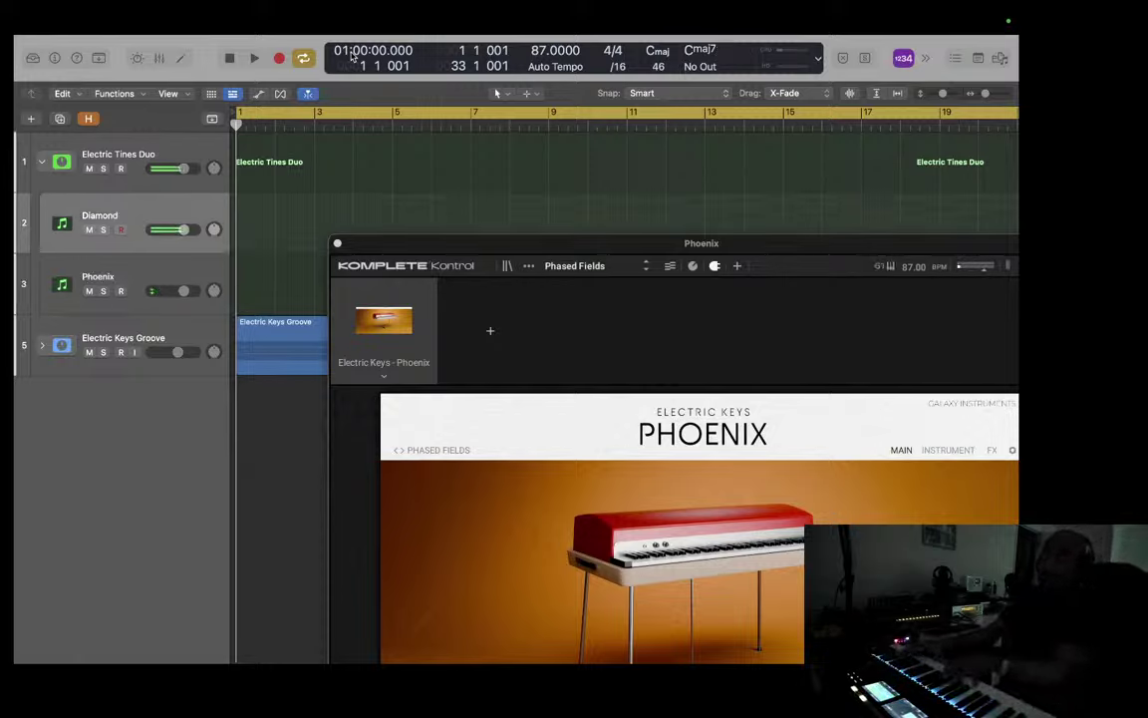
key(Up)
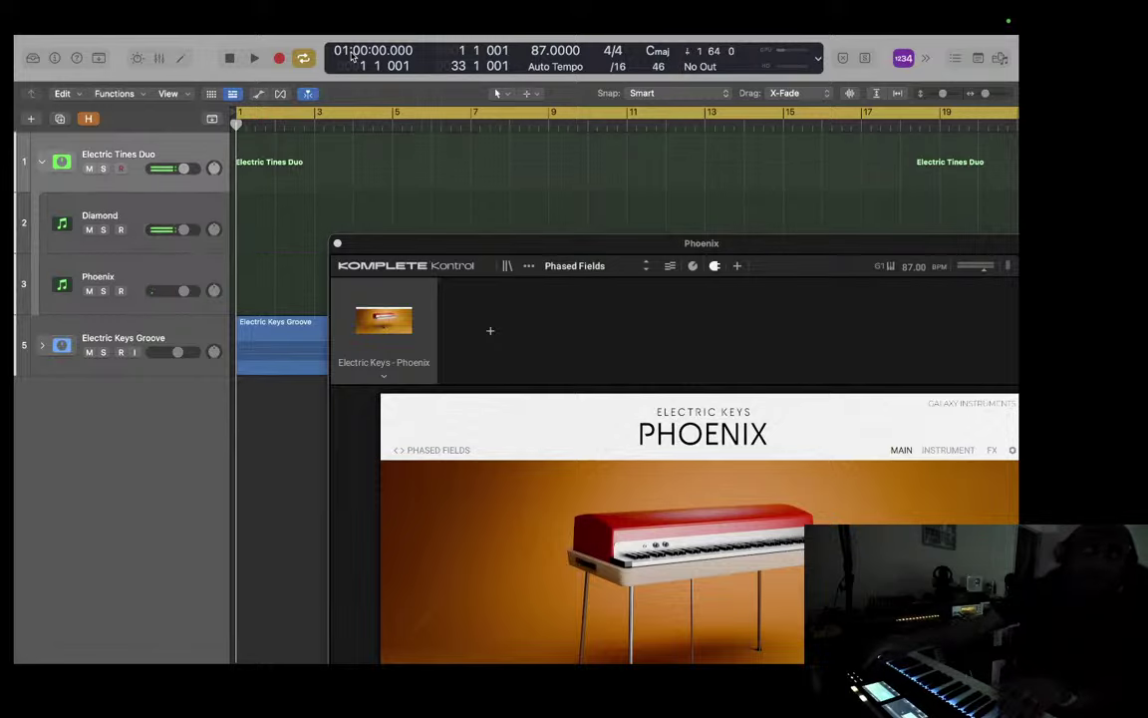
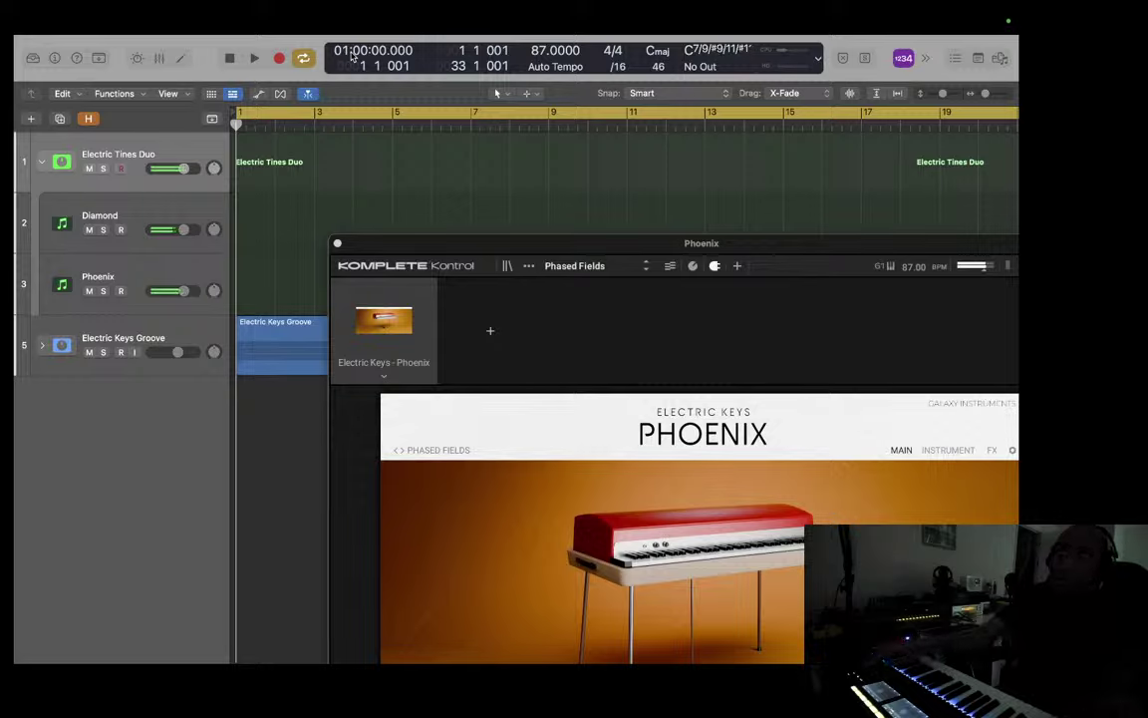
key(Down)
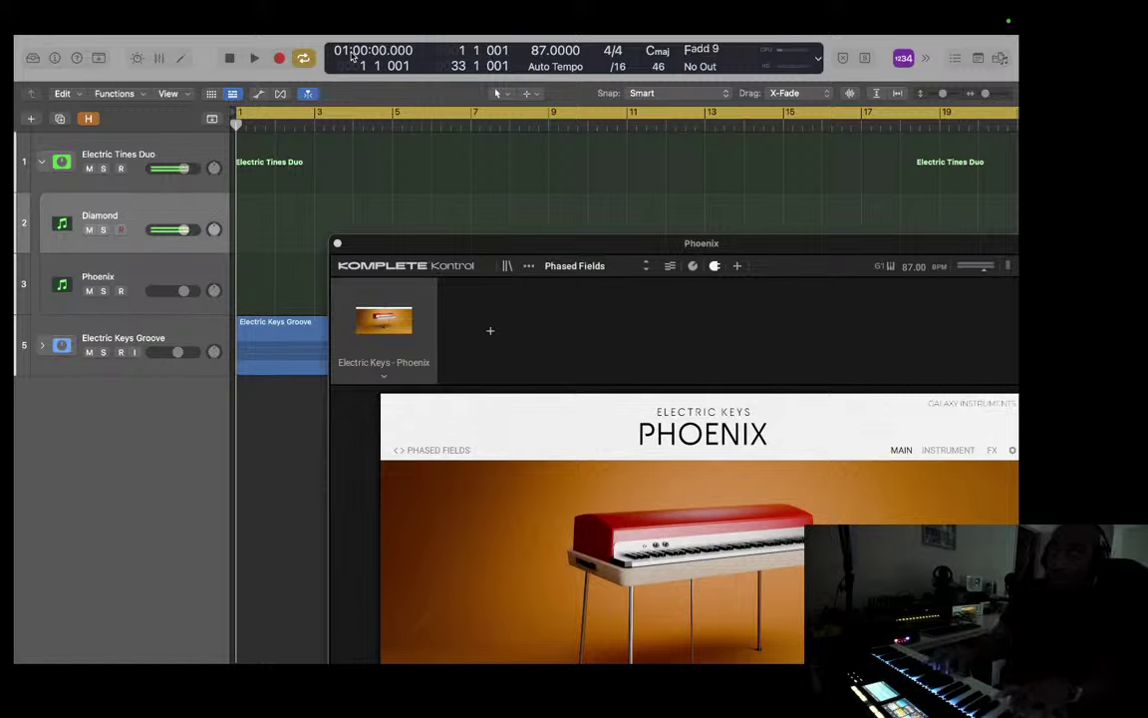
key(Down)
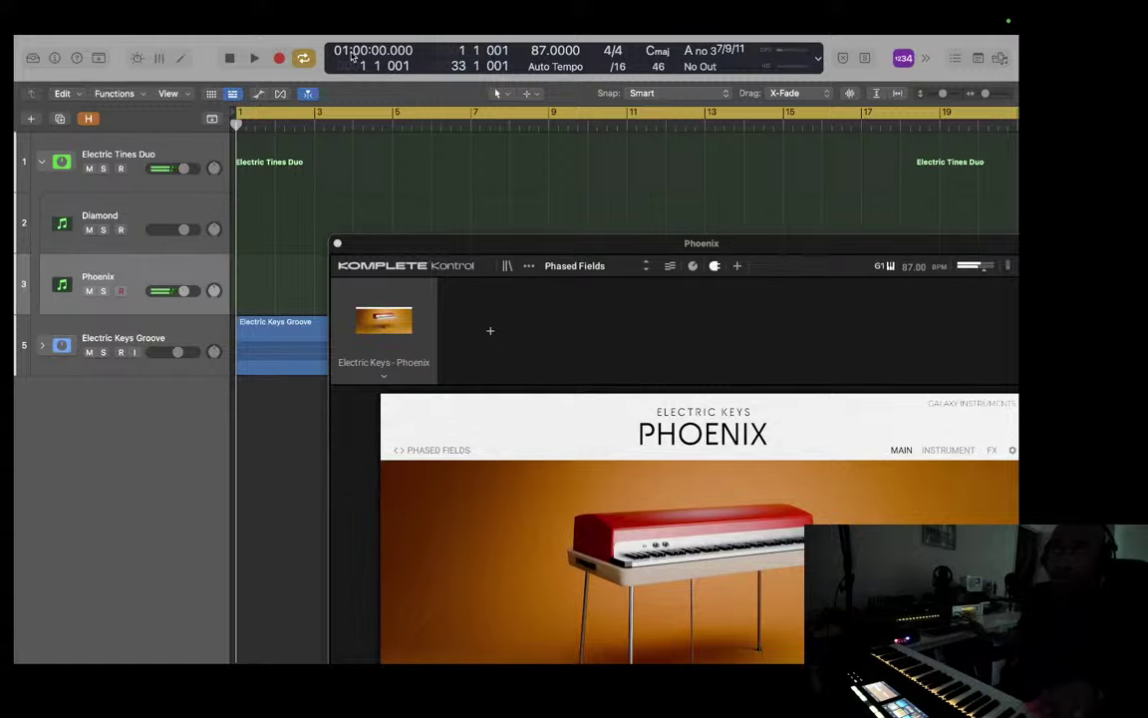
key(Up)
key(Up)
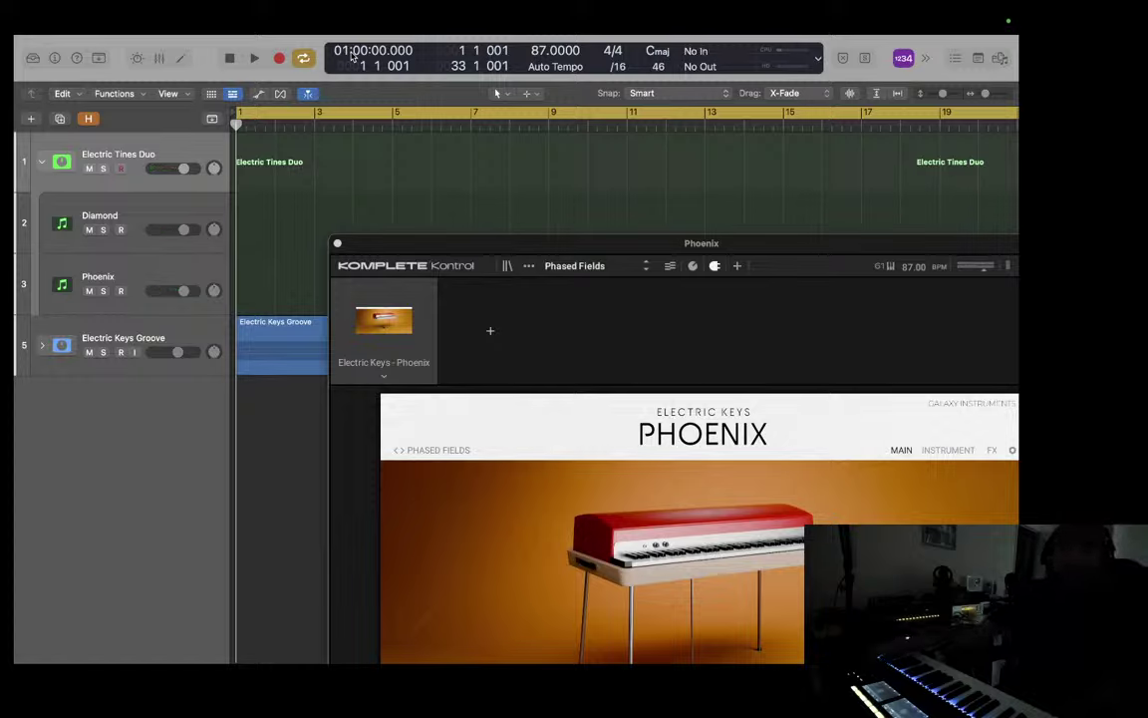
Step: Start and stop playback briefly, and compare the Diamond track with the combined stack using Phoenix's Phased Fields preset, ending on Diamond
key(space)
key(space)
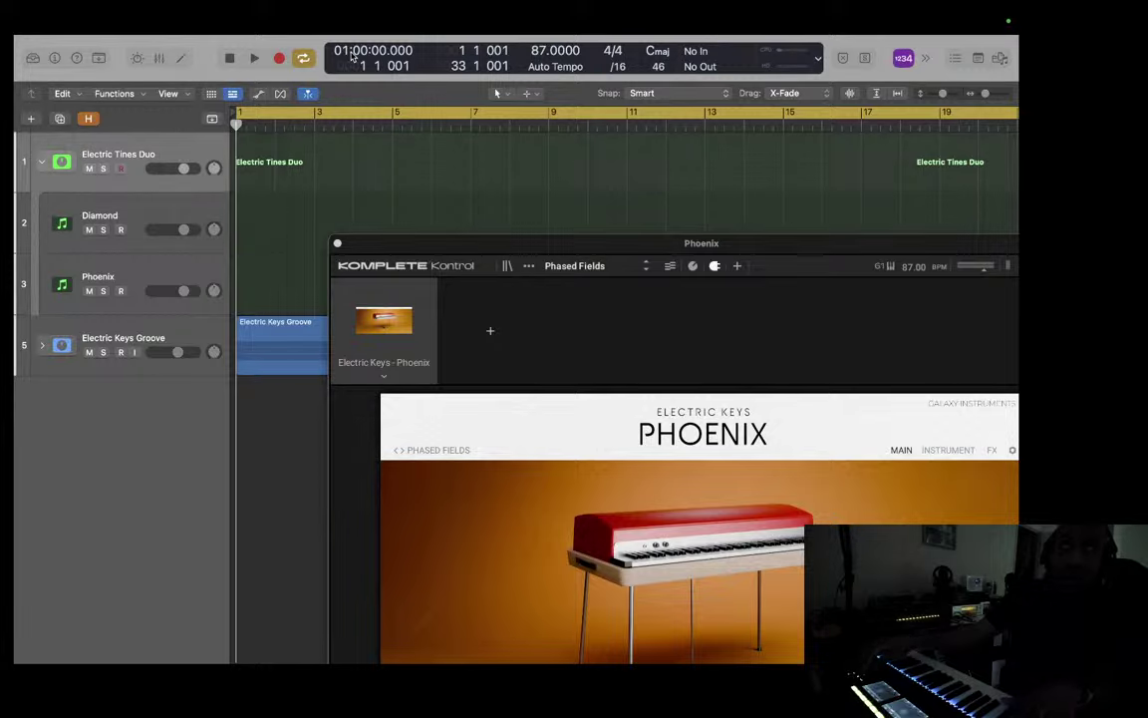
key(Down)
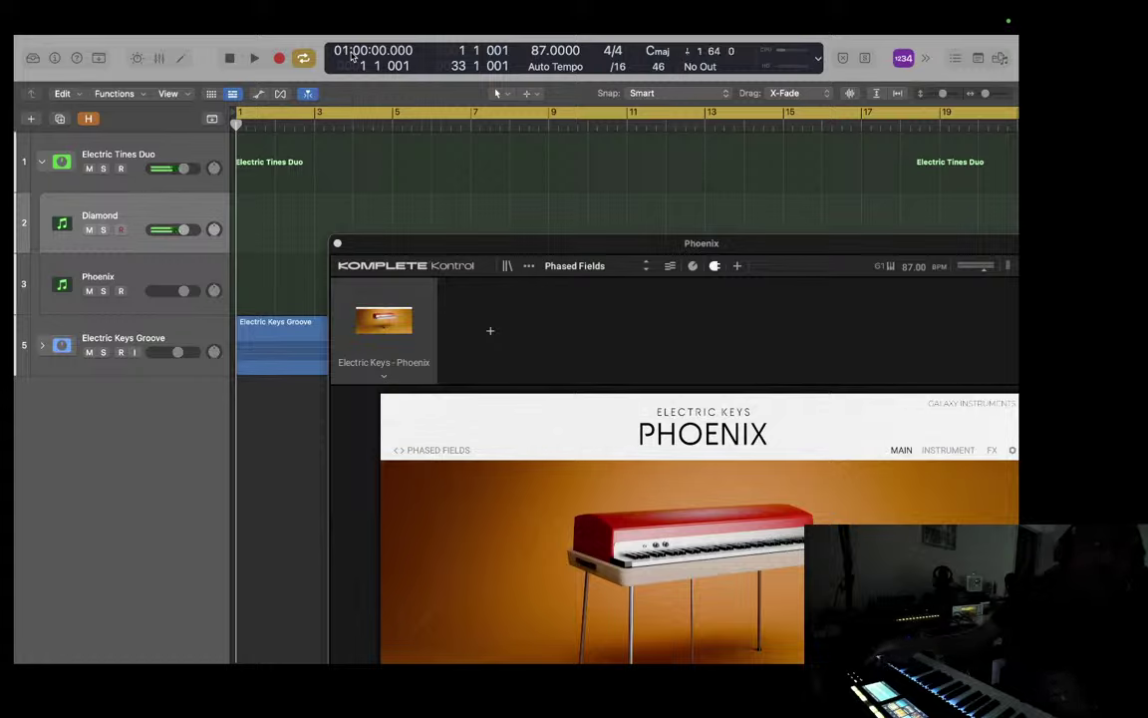
key(Up)
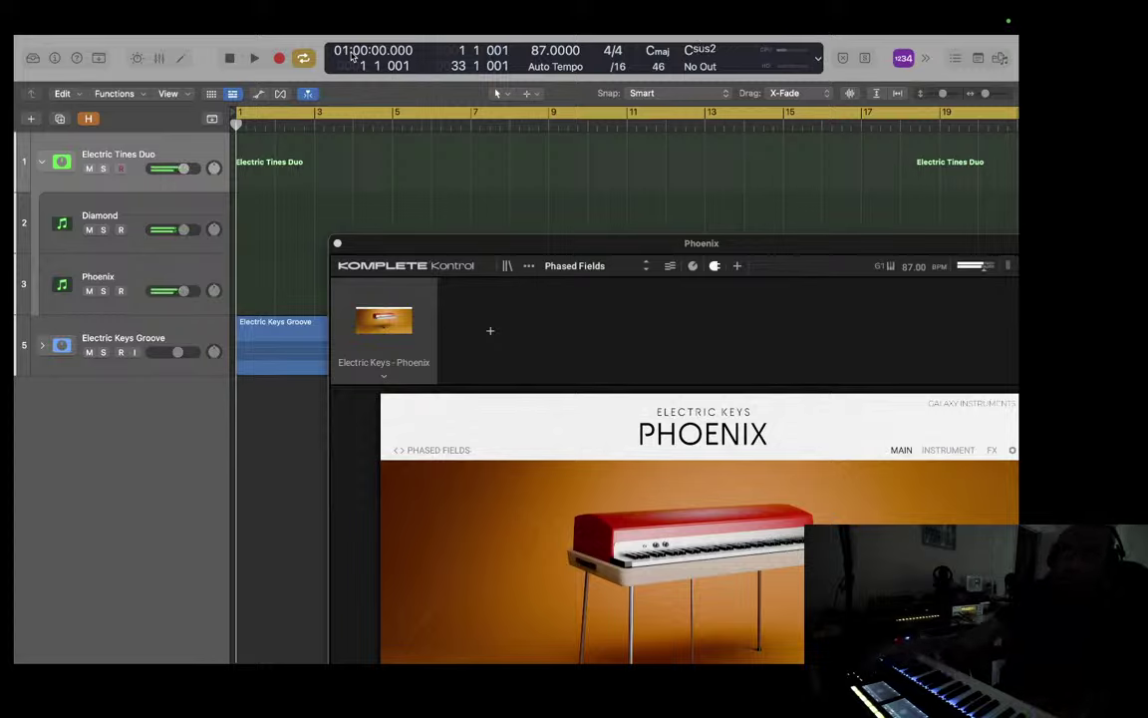
key(Down)
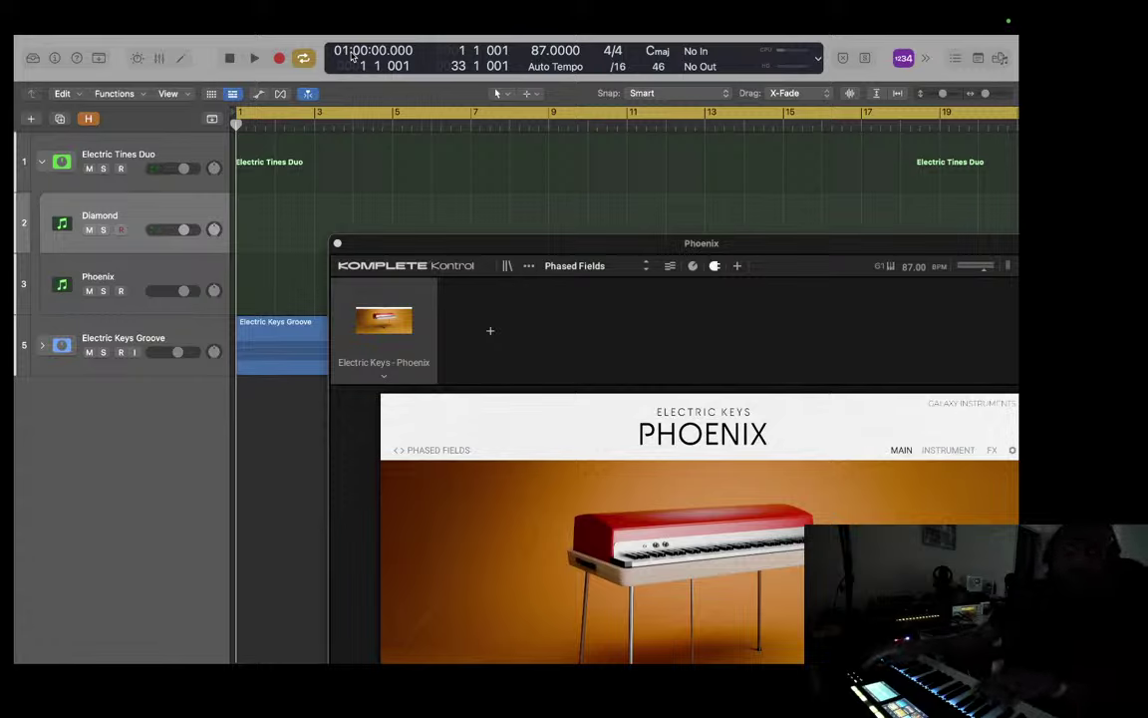
Step: Compare the Phazing Phoenix preset on the Phoenix track with the Diamond track and the combined Electric Tines Duo stack
key(Down)
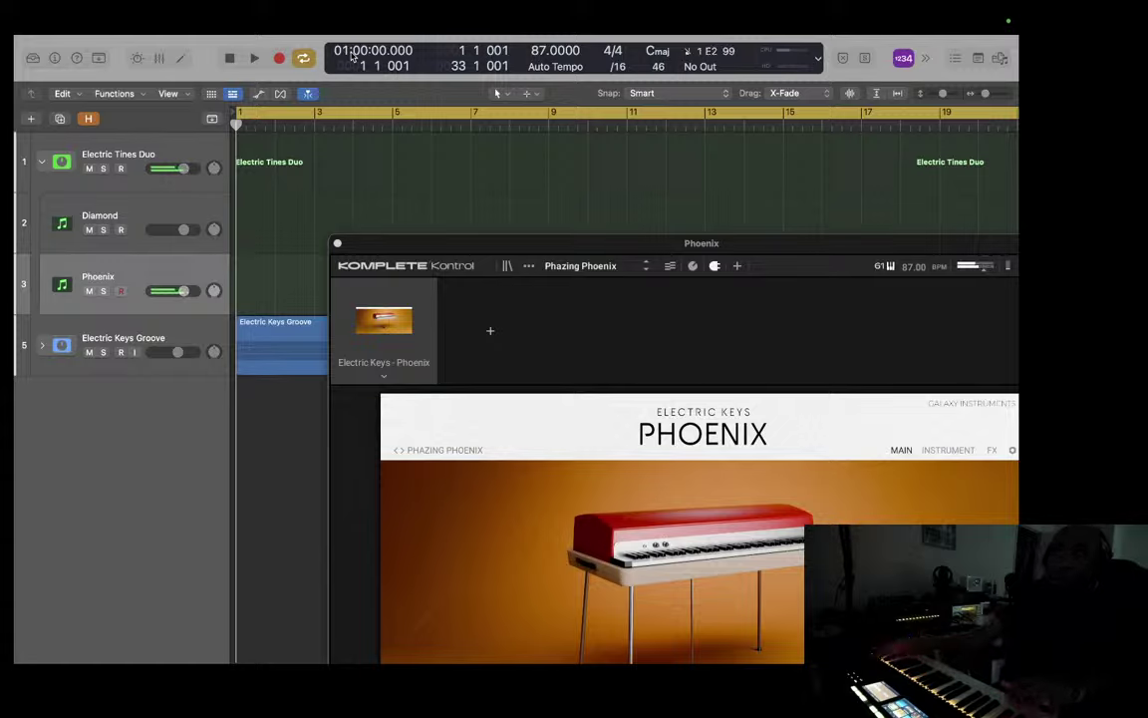
key(Up)
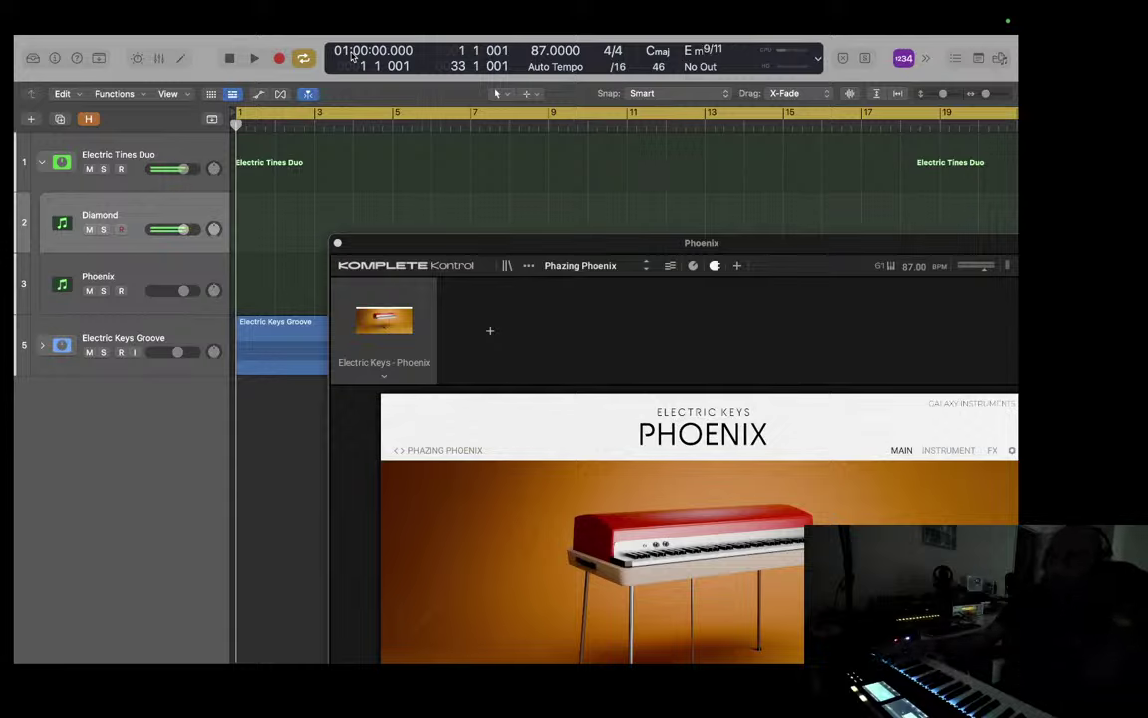
key(Up)
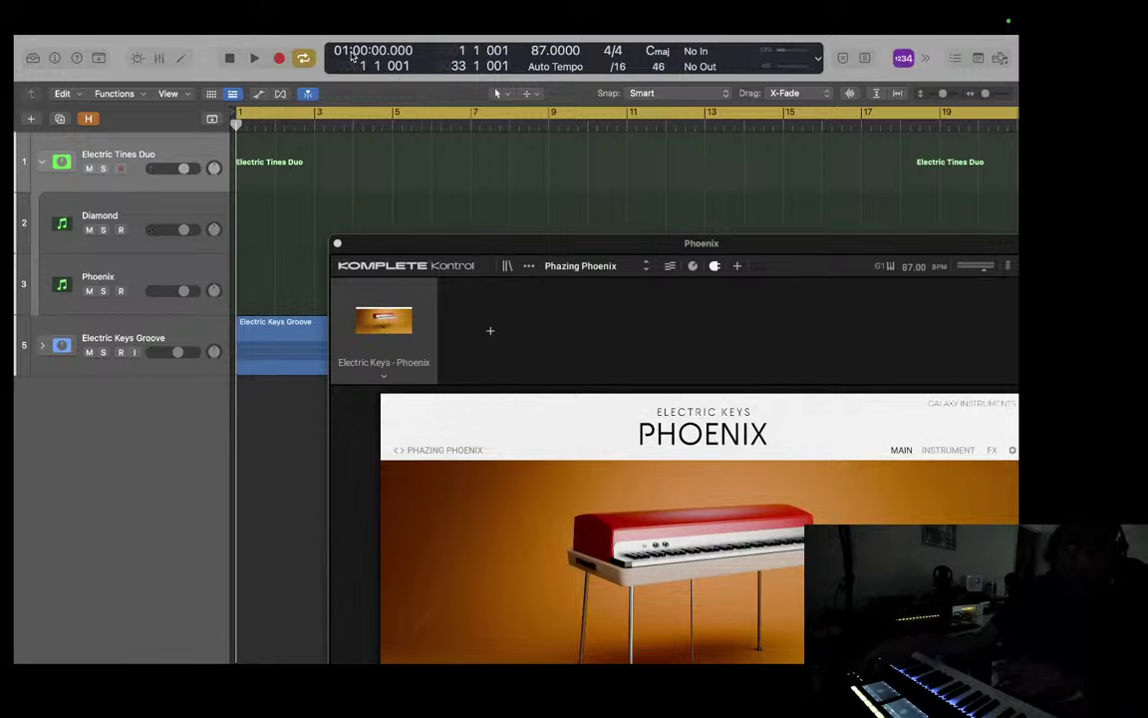
key(Down)
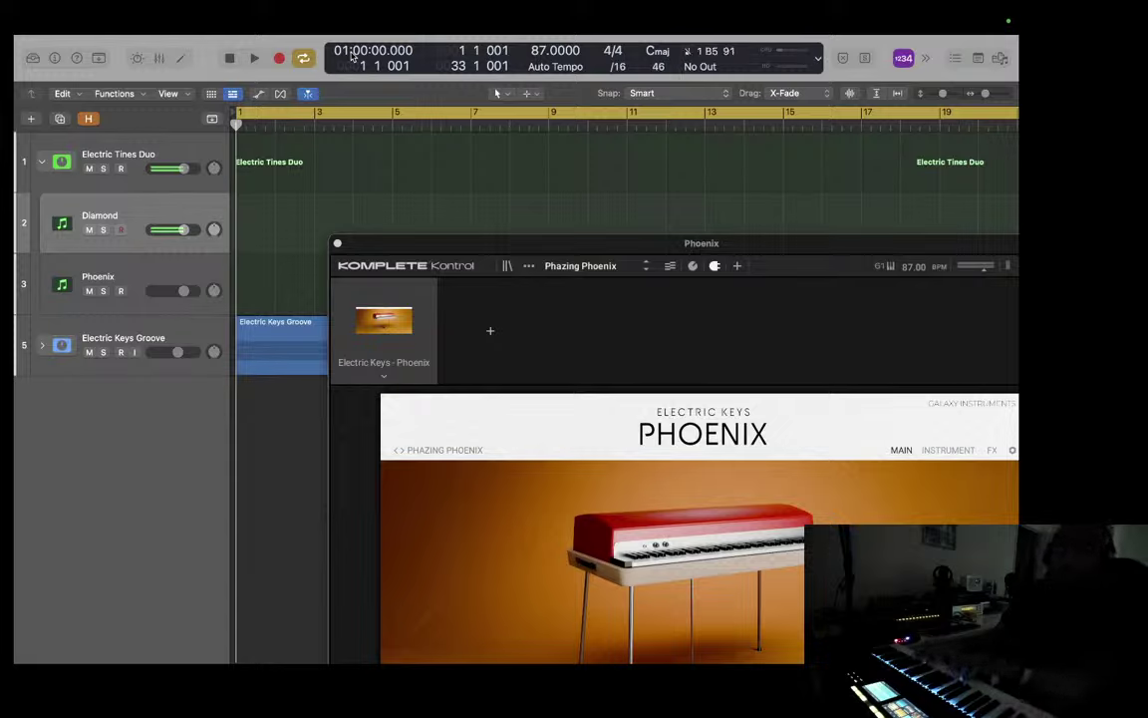
Step: Audition the Phoenix In The Sky preset alone and in the combined Electric Tines Duo stack, and select the Phoenix track with Phoenix Pad loaded
key(Down)
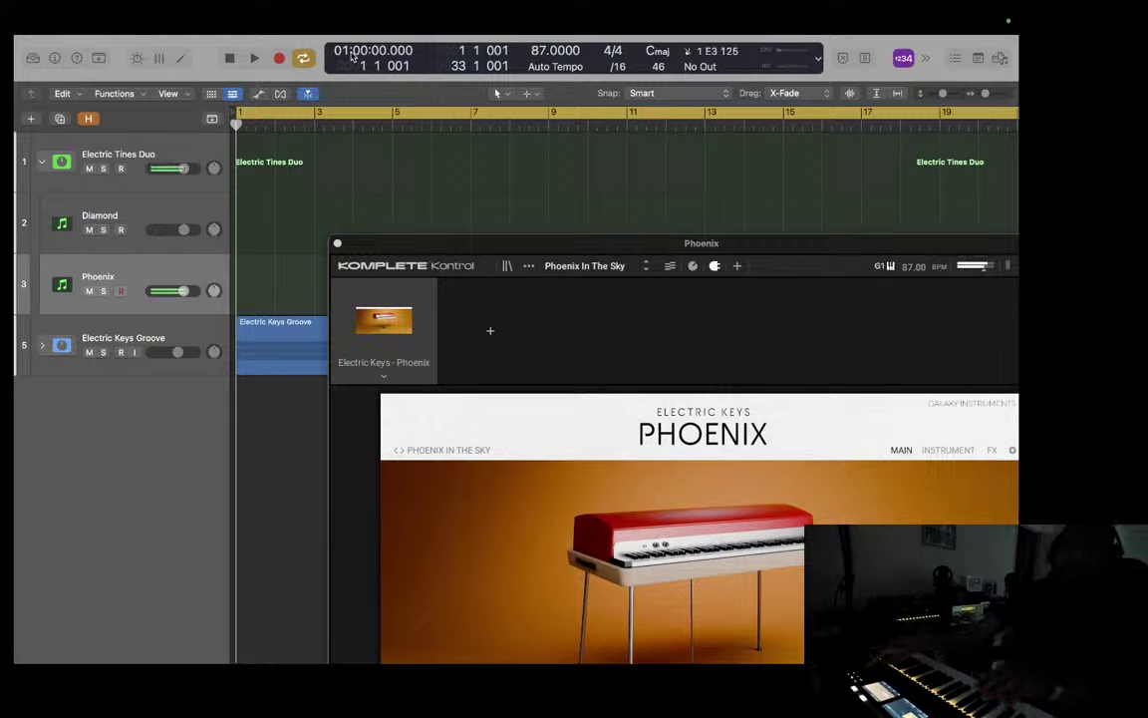
key(Up)
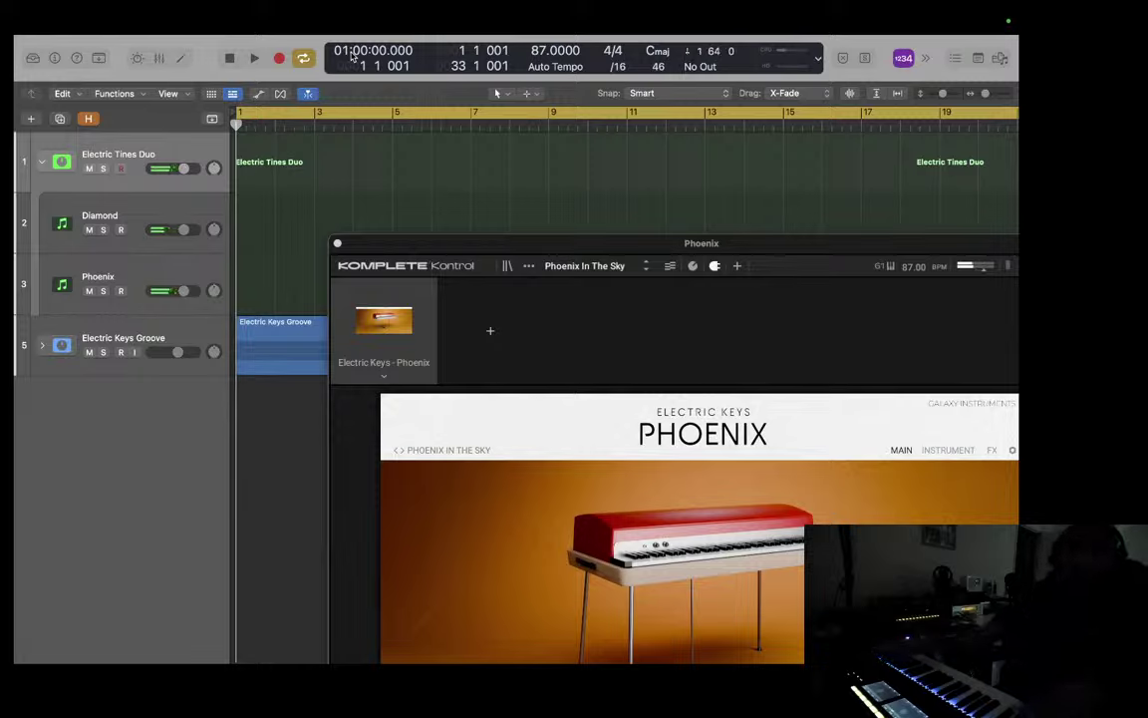
key(Down)
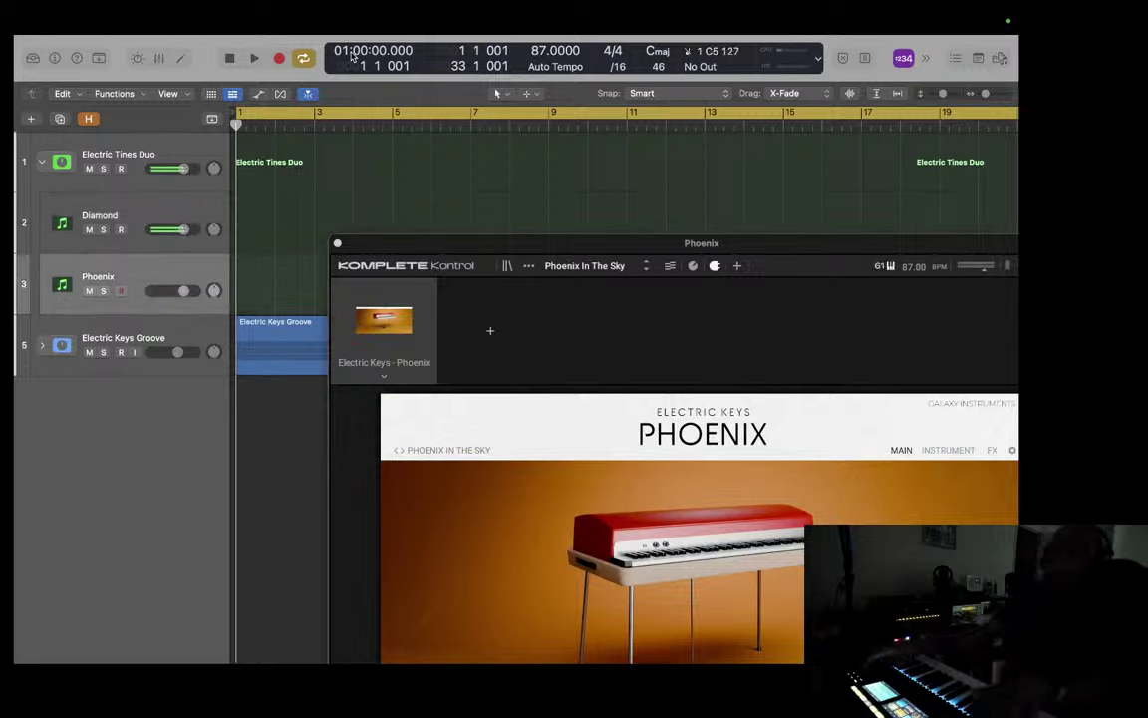
key(Down)
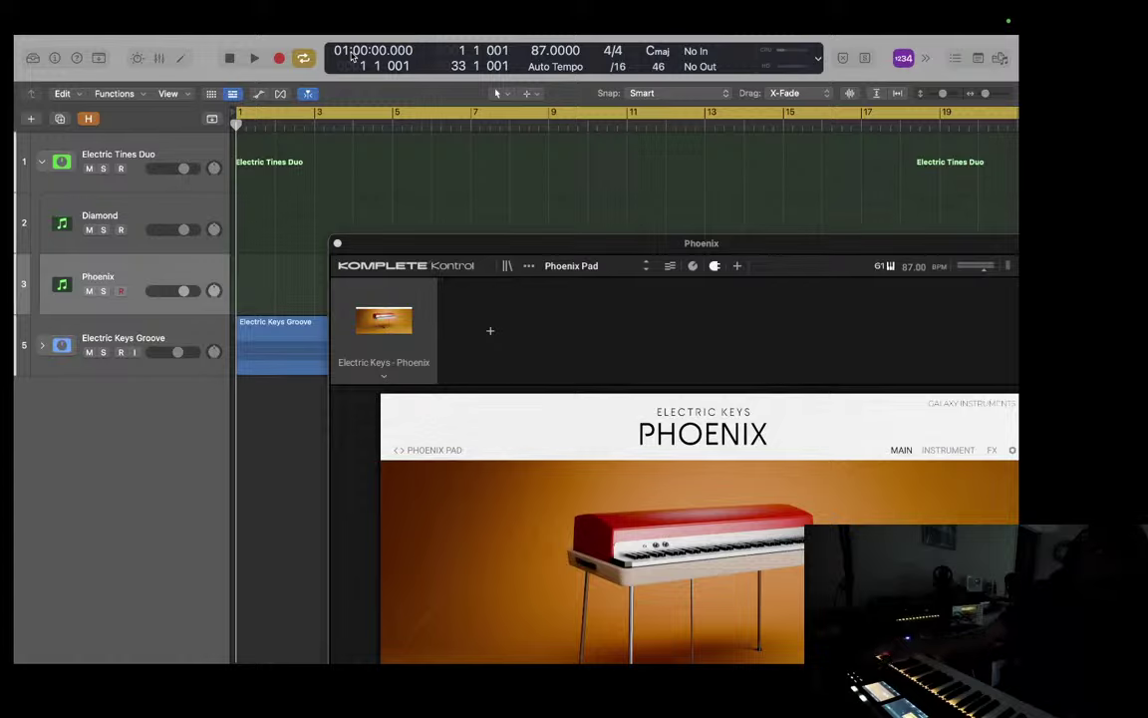
Step: Compare the Phoenix Pad preset in the combined Electric Tines Duo stack with the Diamond track alone, ending on Diamond
key(Up)
key(Up)
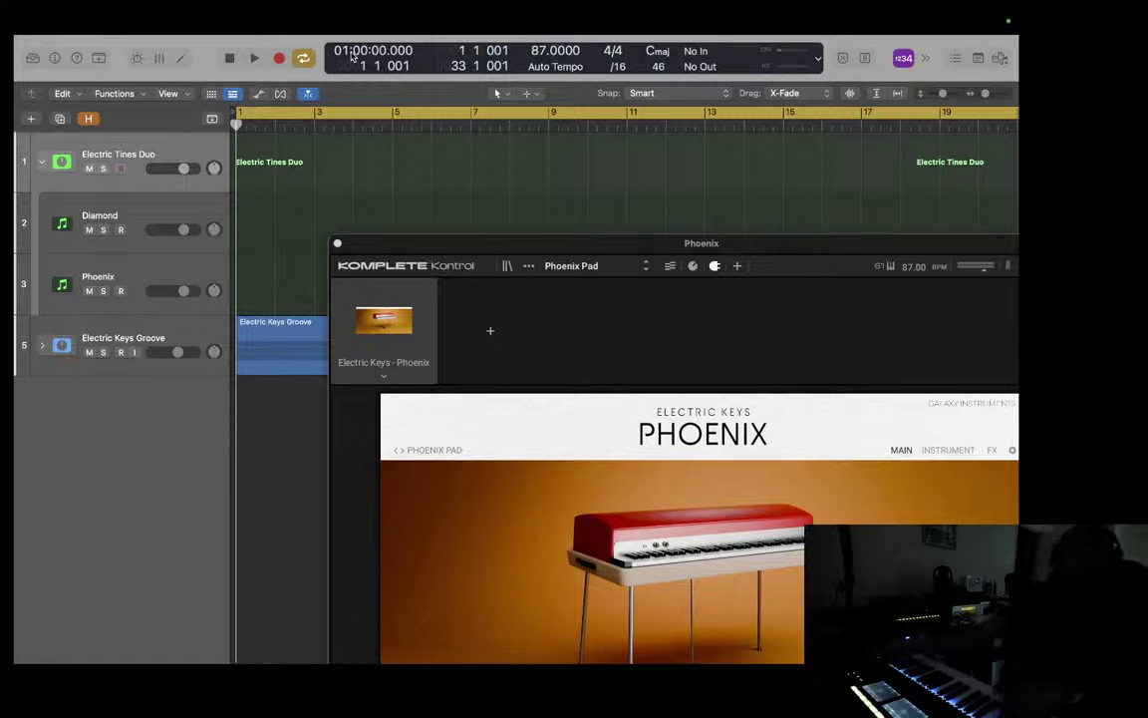
key(Down)
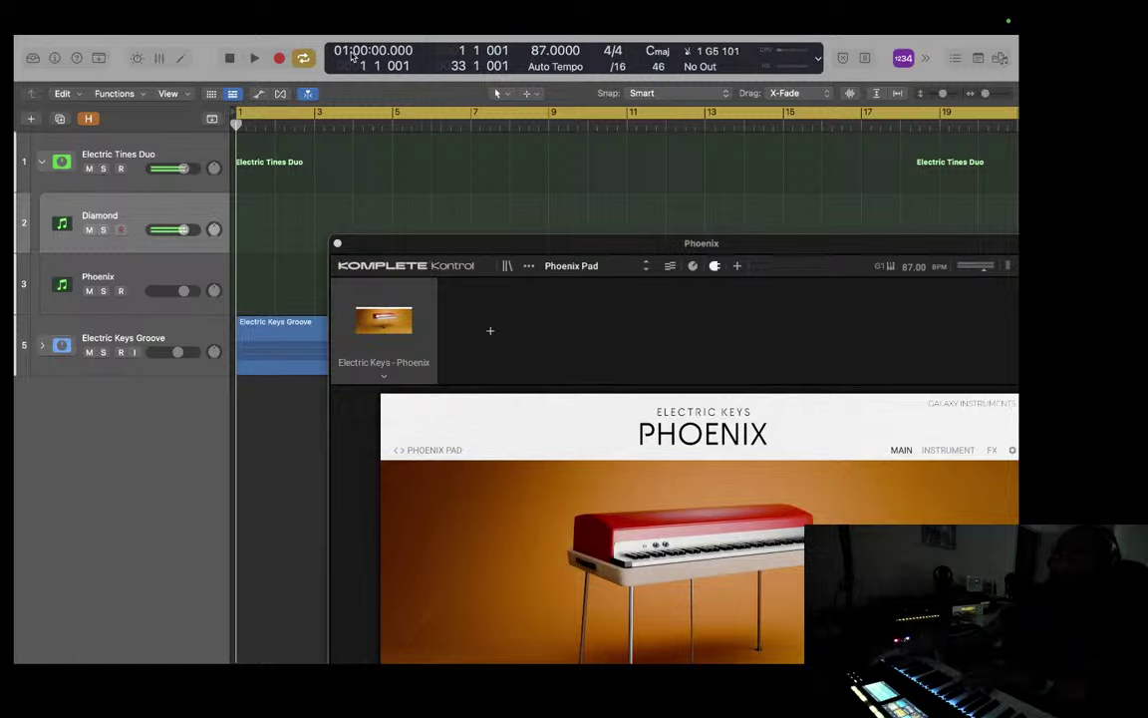
key(Down)
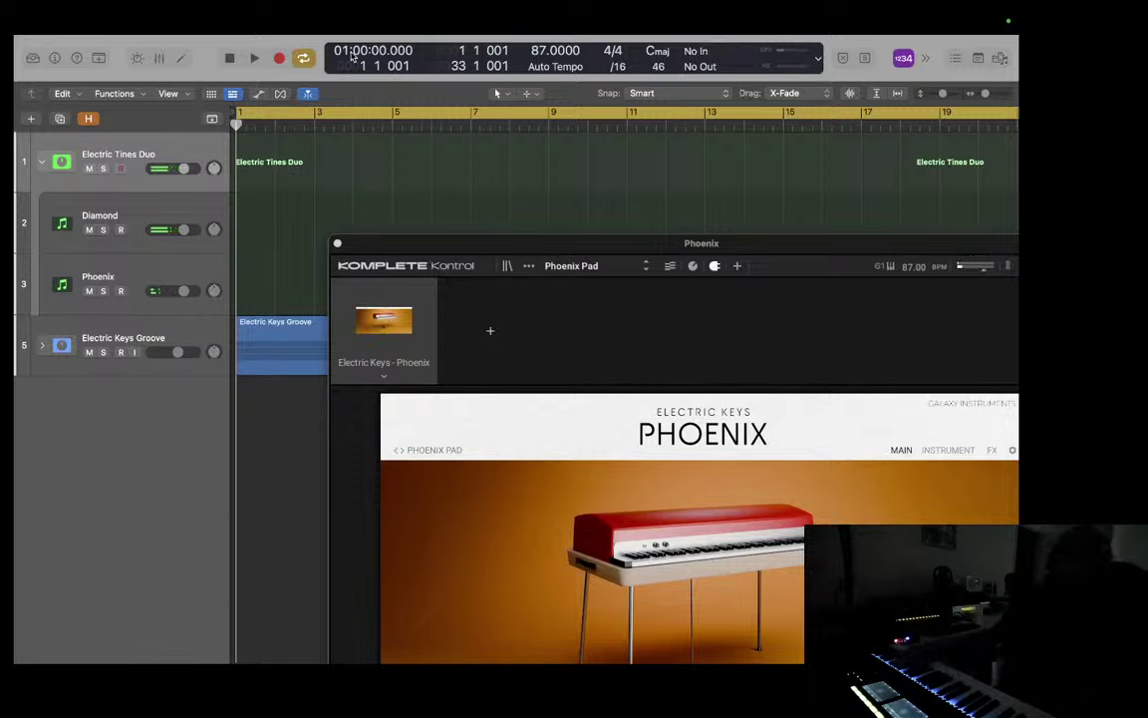
key(Down)
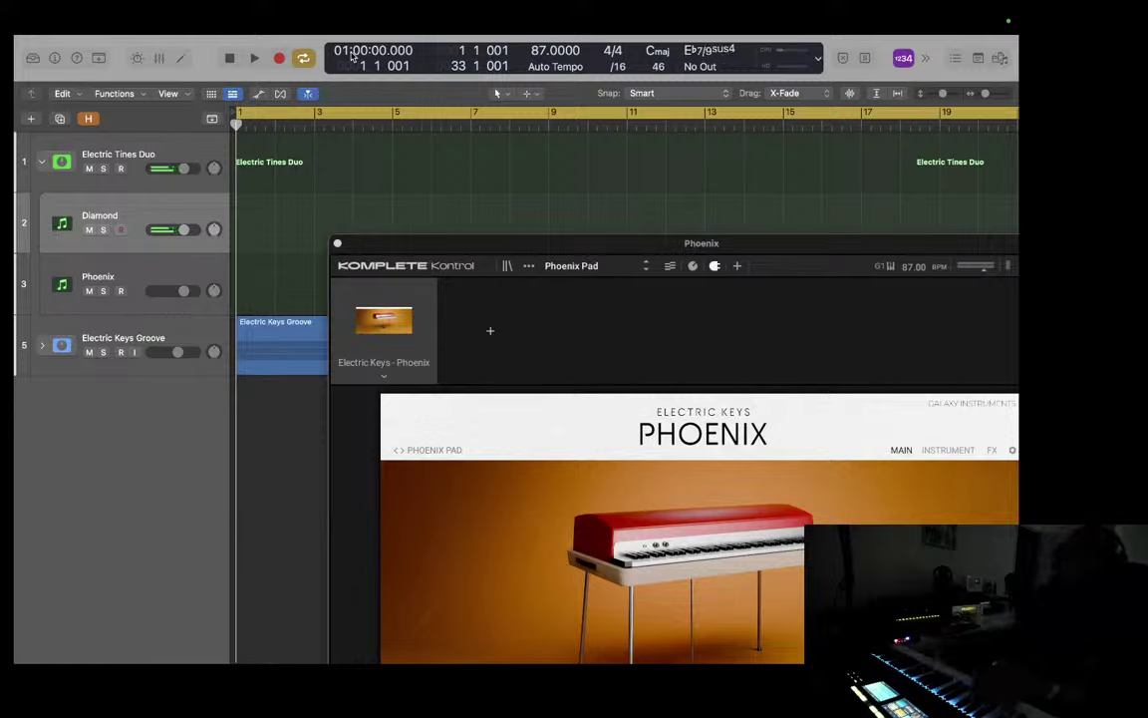
Step: Audition the Piper Gates preset on the Phoenix track and against the Diamond track and combined Electric Tines Duo stack, ending on Diamond
key(Down)
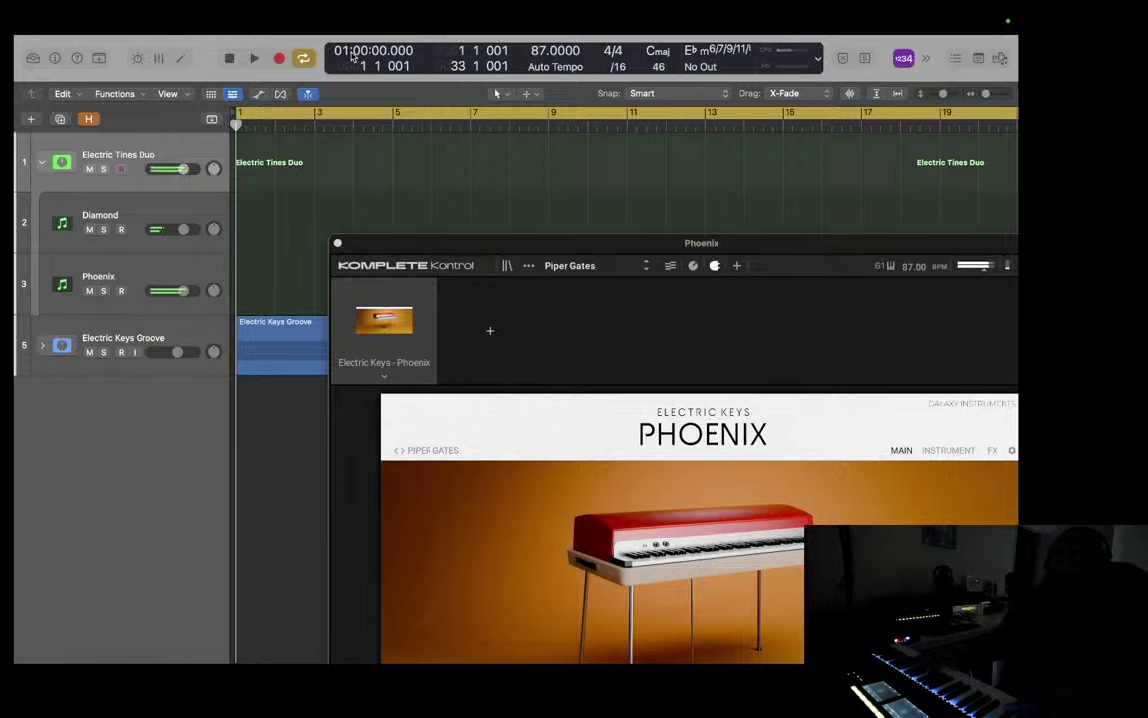
key(Down)
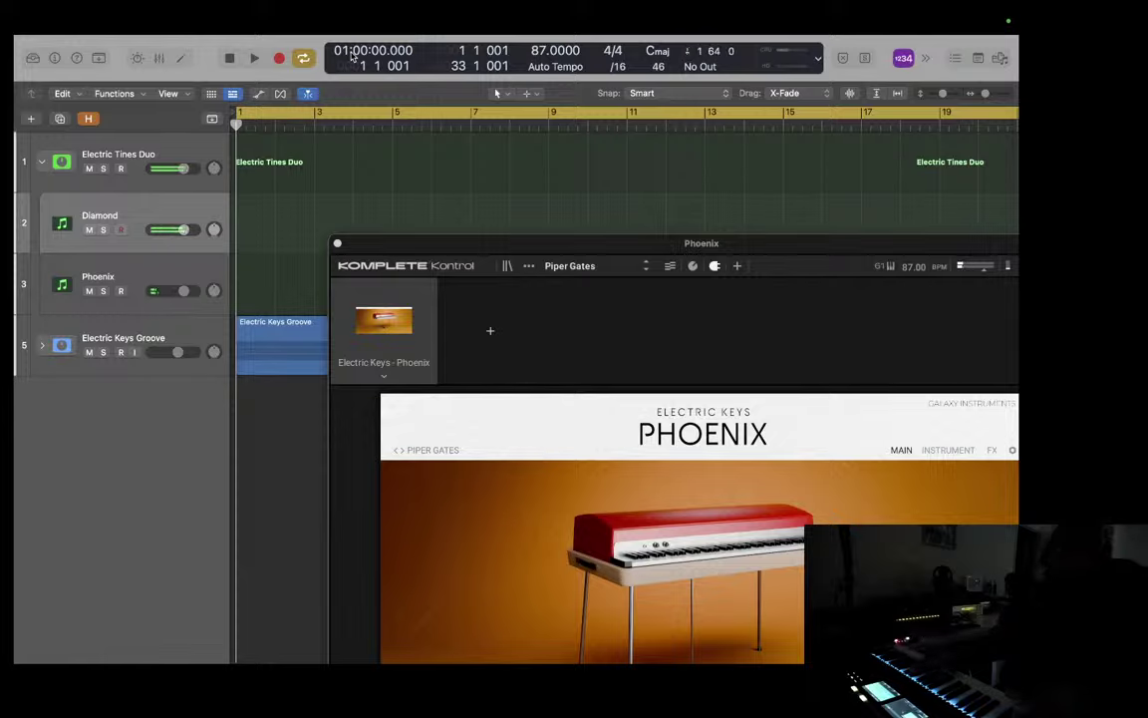
key(Down)
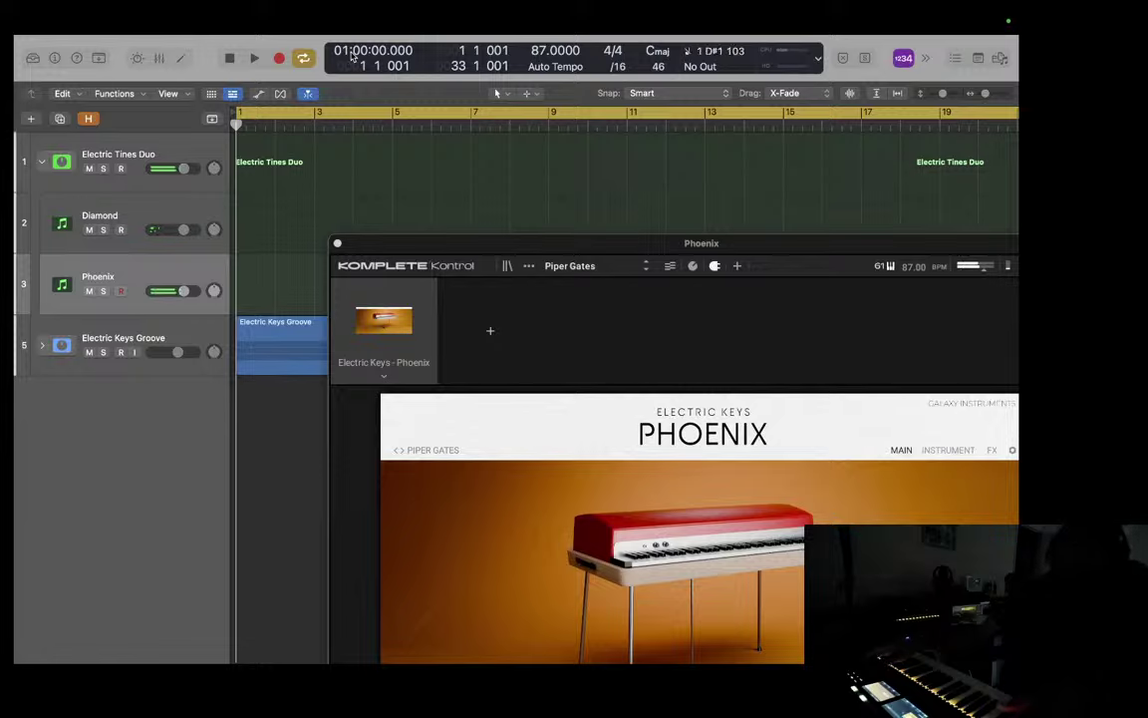
key(Up)
key(Up)
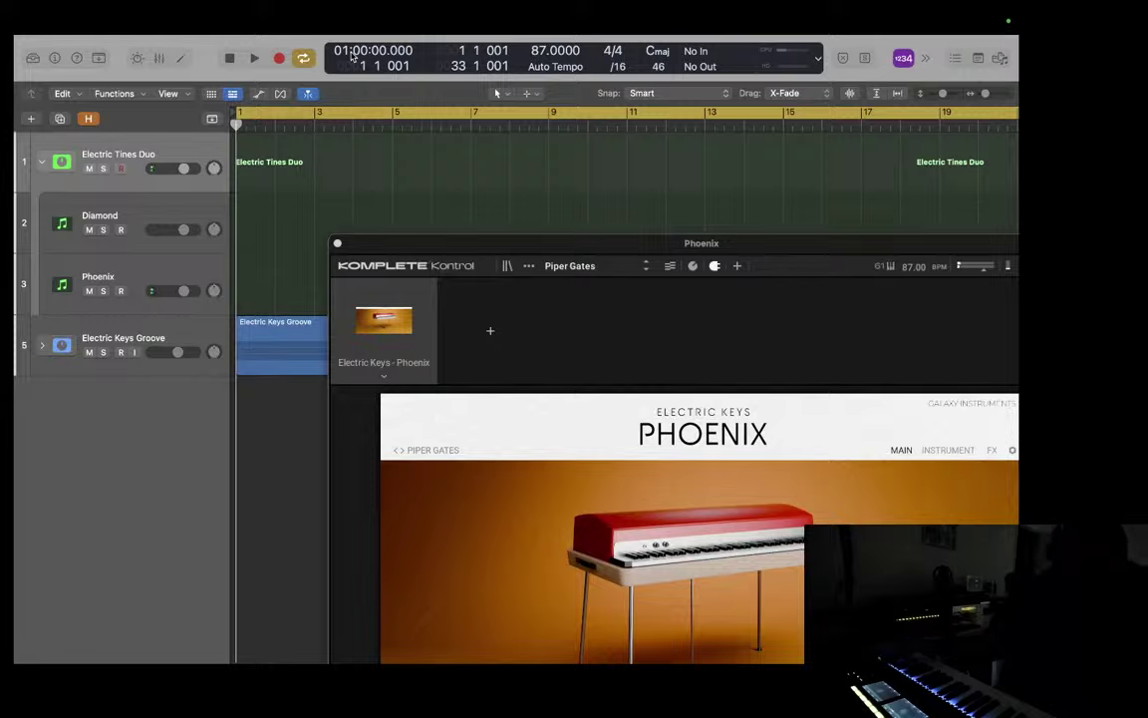
key(Down)
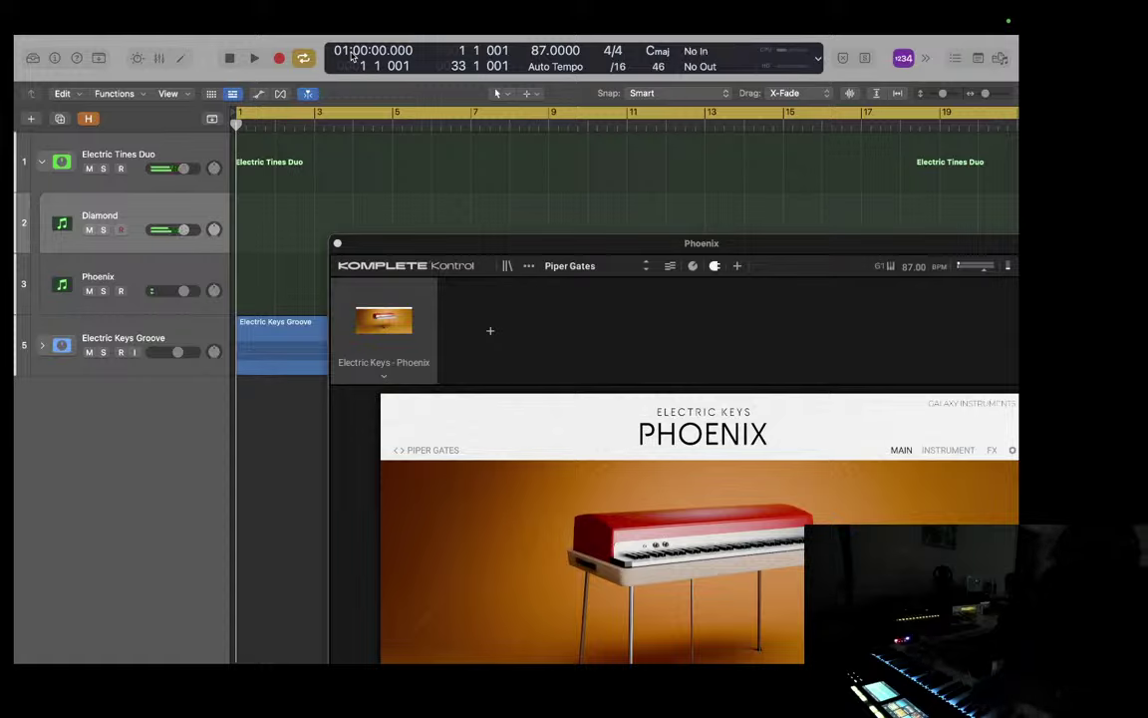
Step: Audition Pitch & Delay on the Phoenix track and in the combined Electric Tines Duo stack, and return to the Diamond track
key(Down)
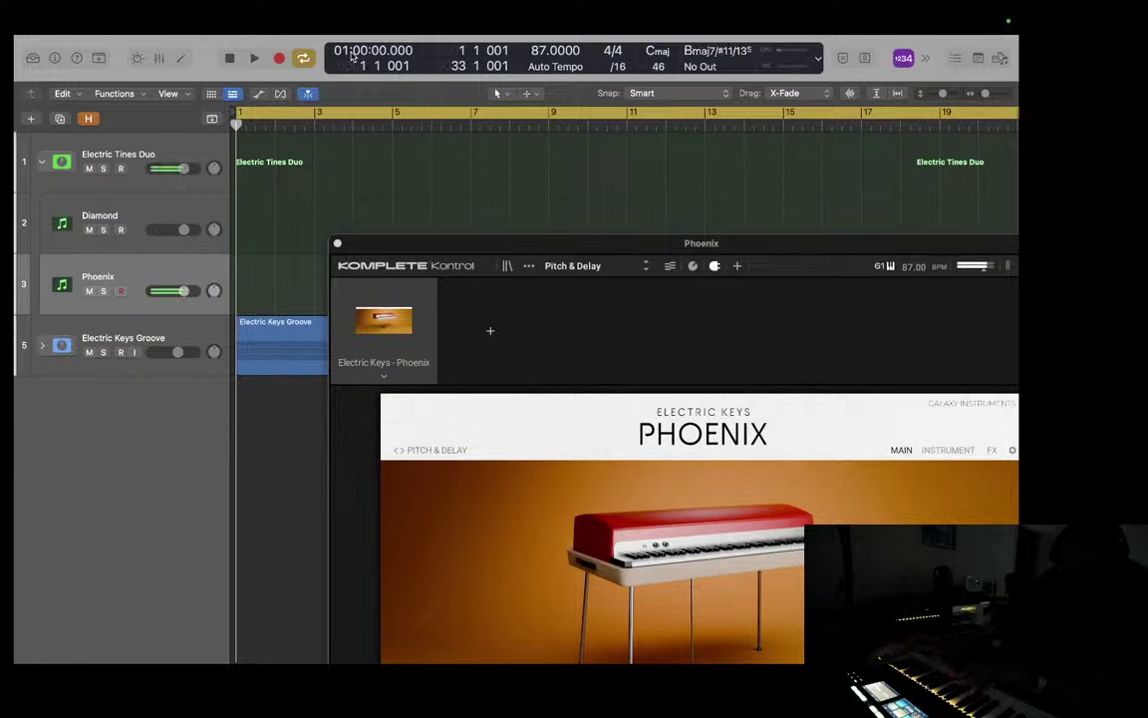
key(Up)
key(Up)
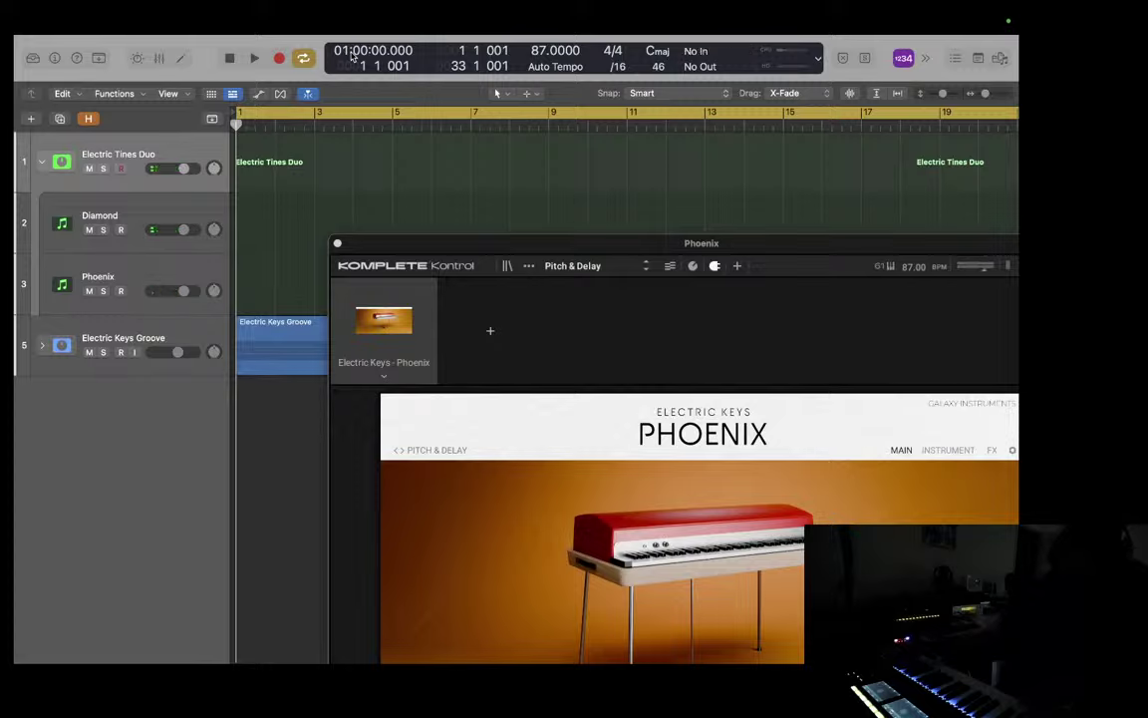
key(Down)
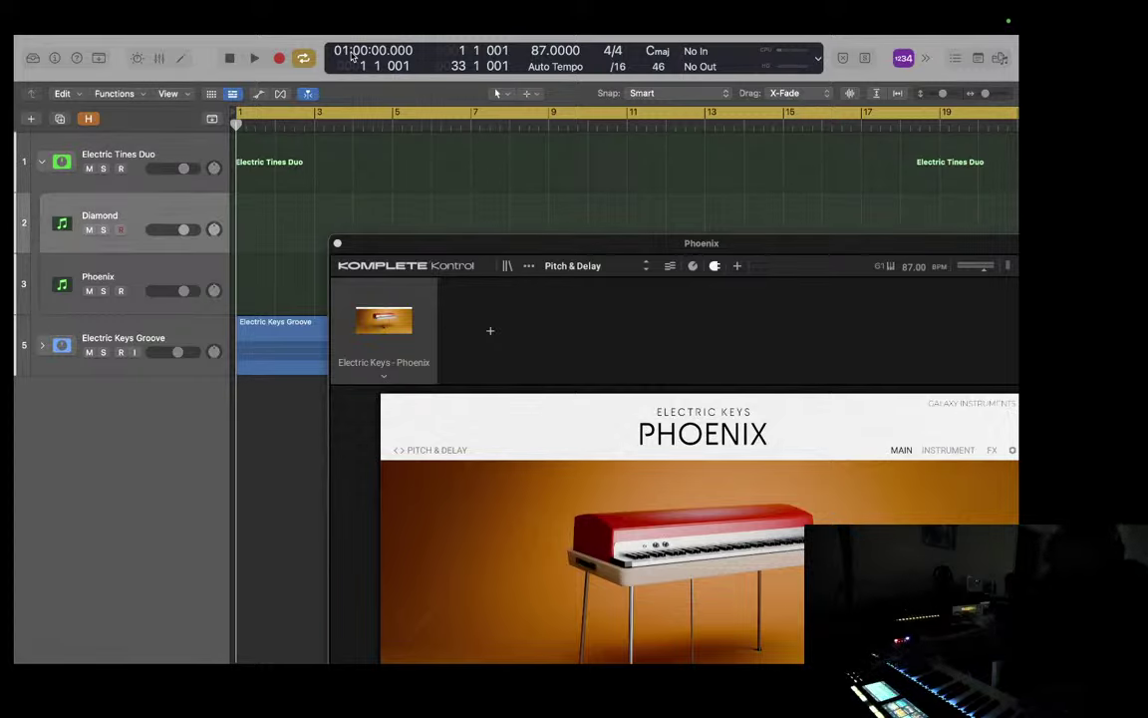
Step: Audition Phoenix's Playing In The Rain and Pumping Triplets presets against the Diamond track and the combined Electric Tines Duo stack
key(Down)
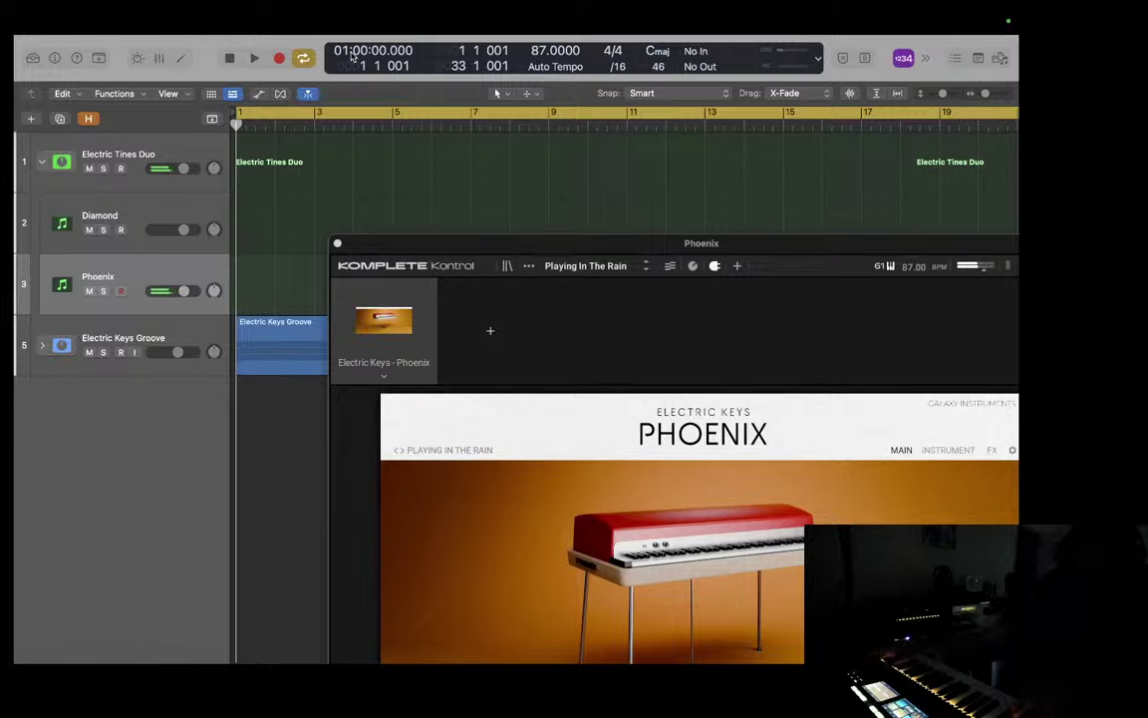
key(Up)
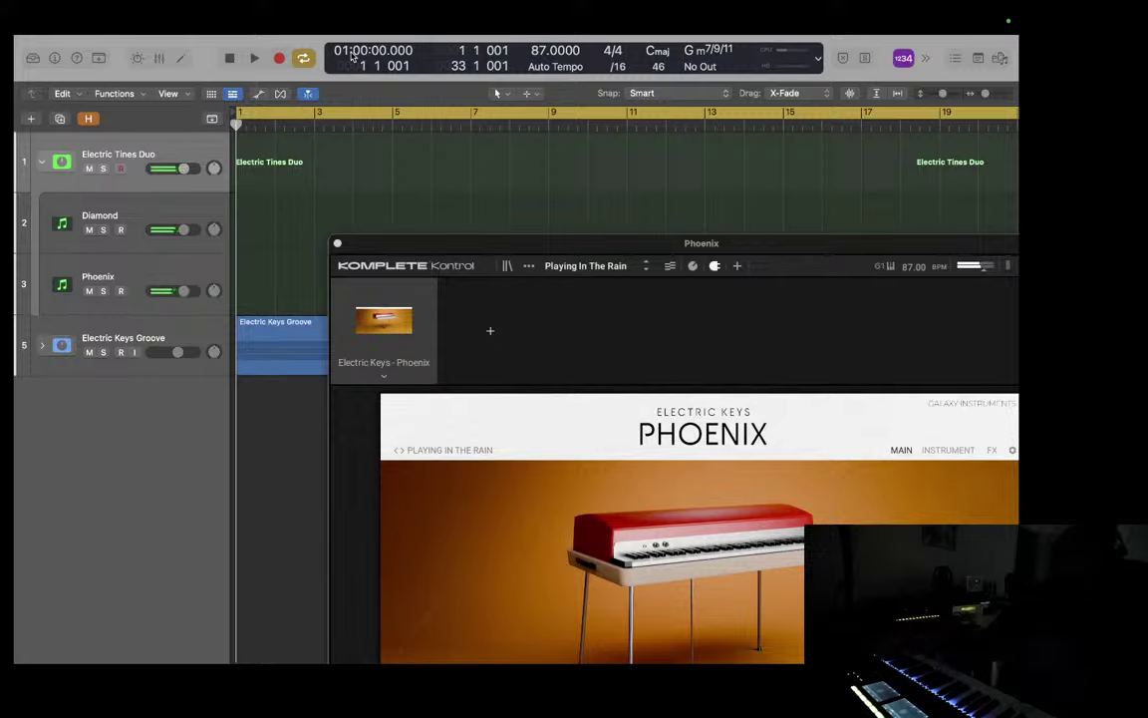
key(Down)
key(Down)
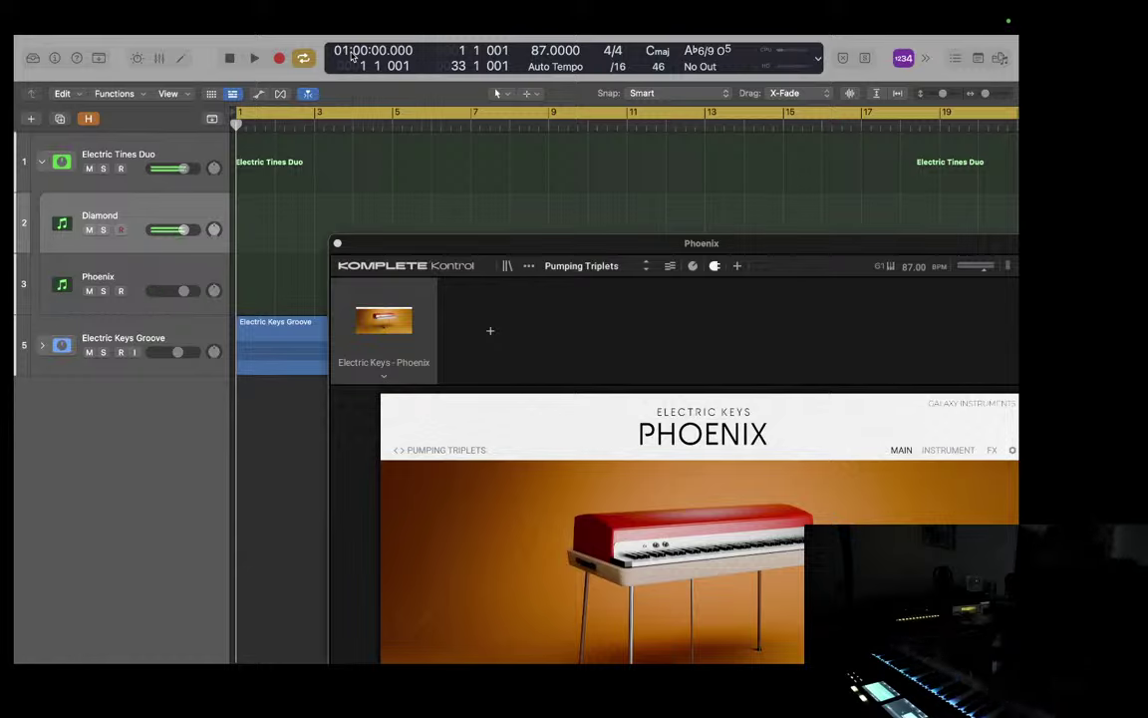
key(Up)
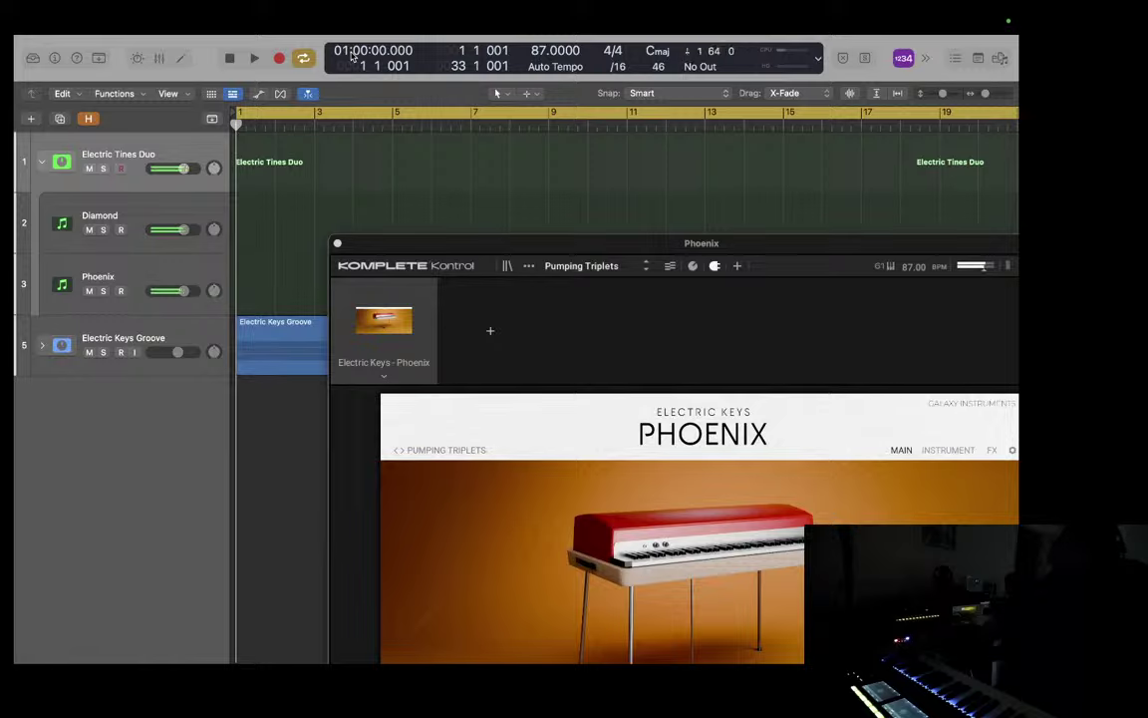
key(Down)
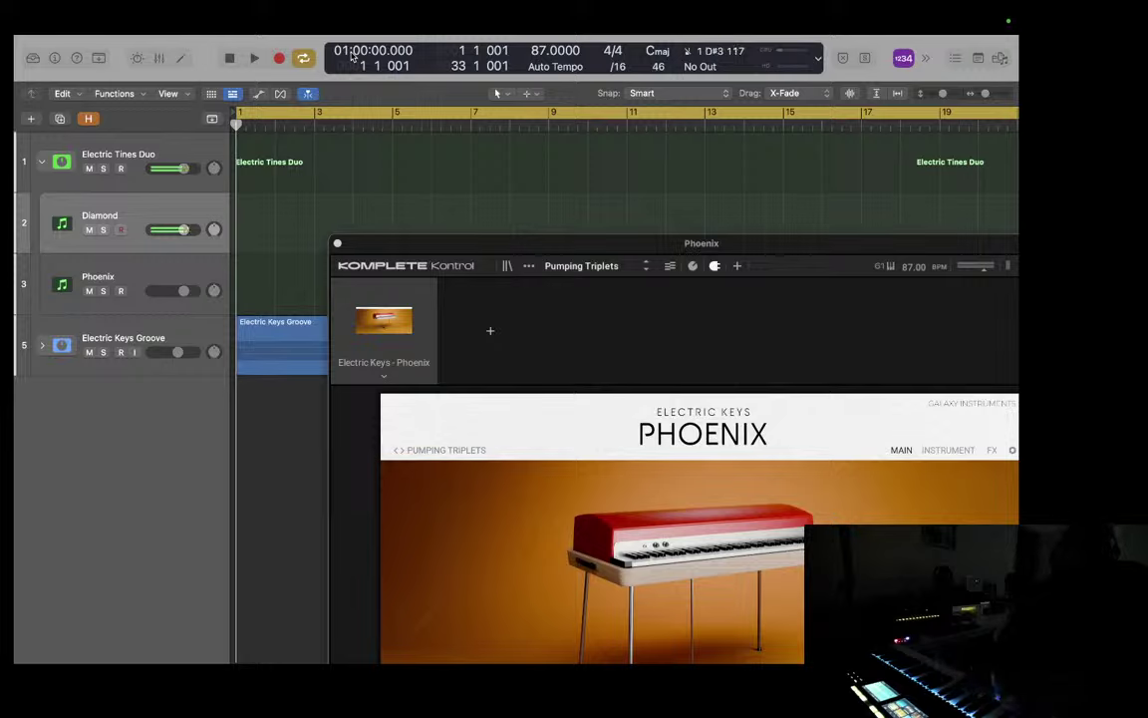
Step: Compare Punchy Phoenix on the Phoenix track repeatedly with the Diamond track, including one pass on the combined Electric Tines Duo stack
key(Down)
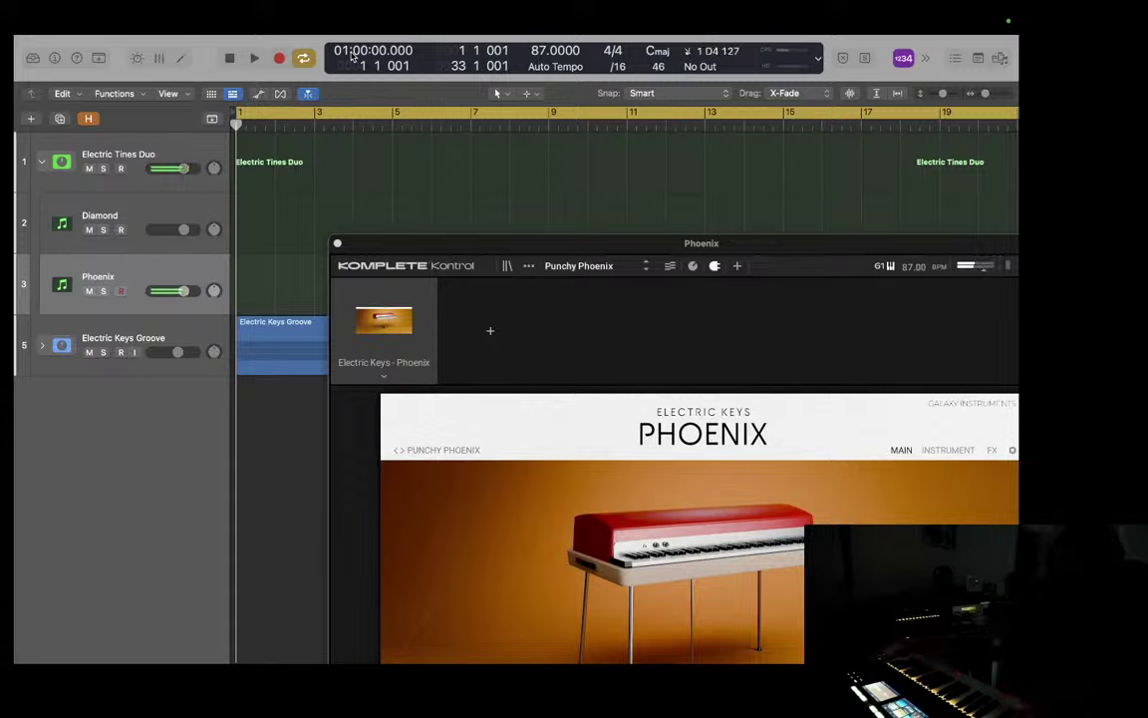
key(Up)
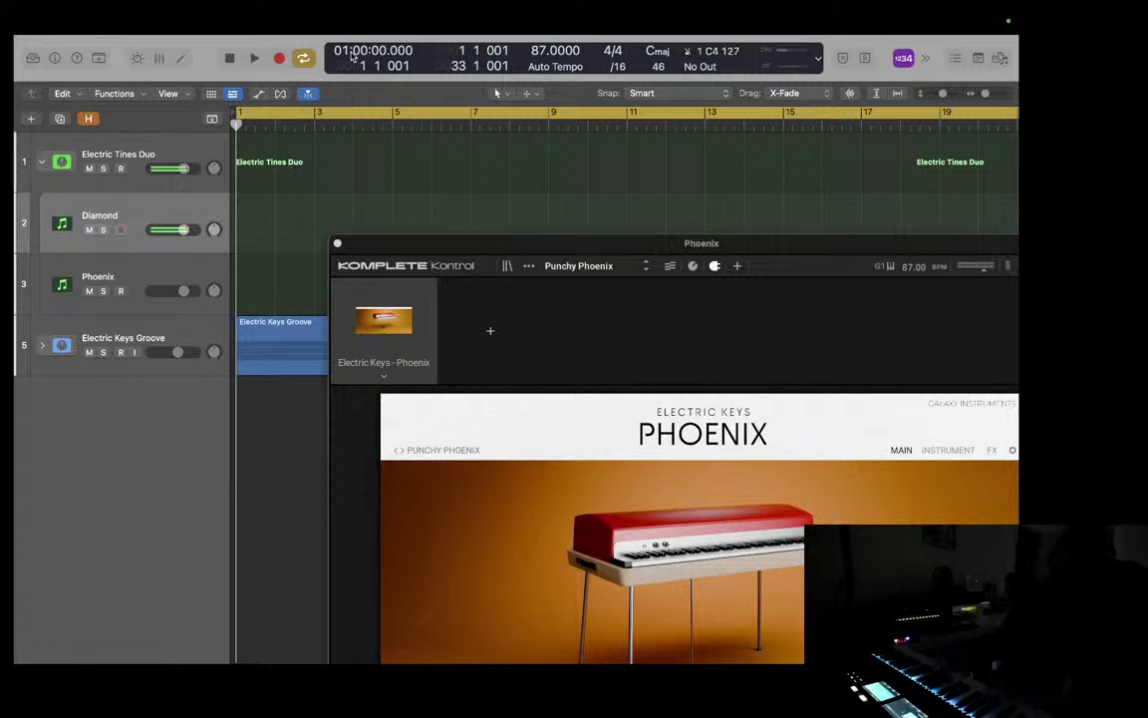
key(Up)
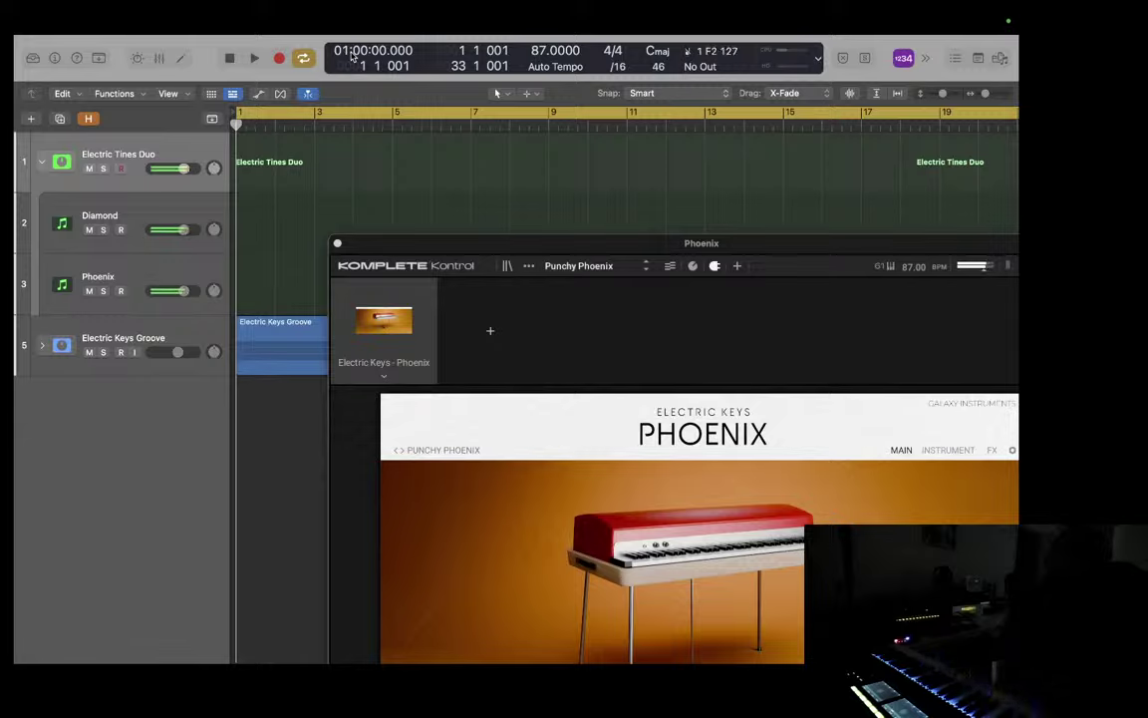
key(Down)
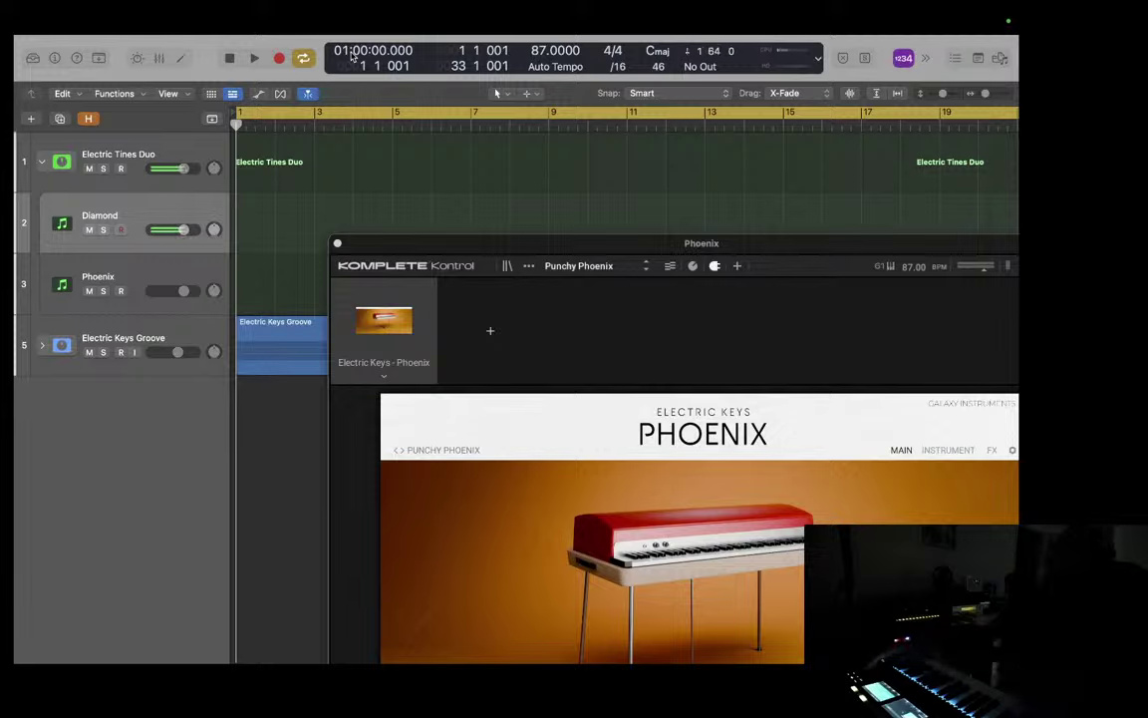
key(Down)
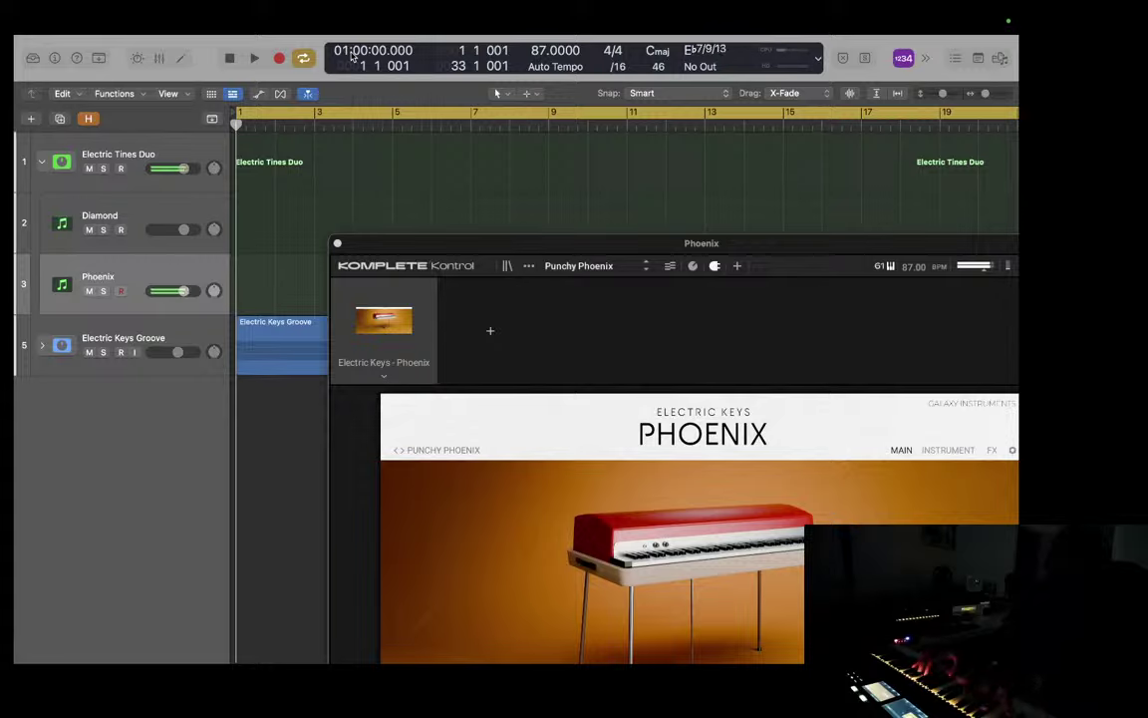
key(Up)
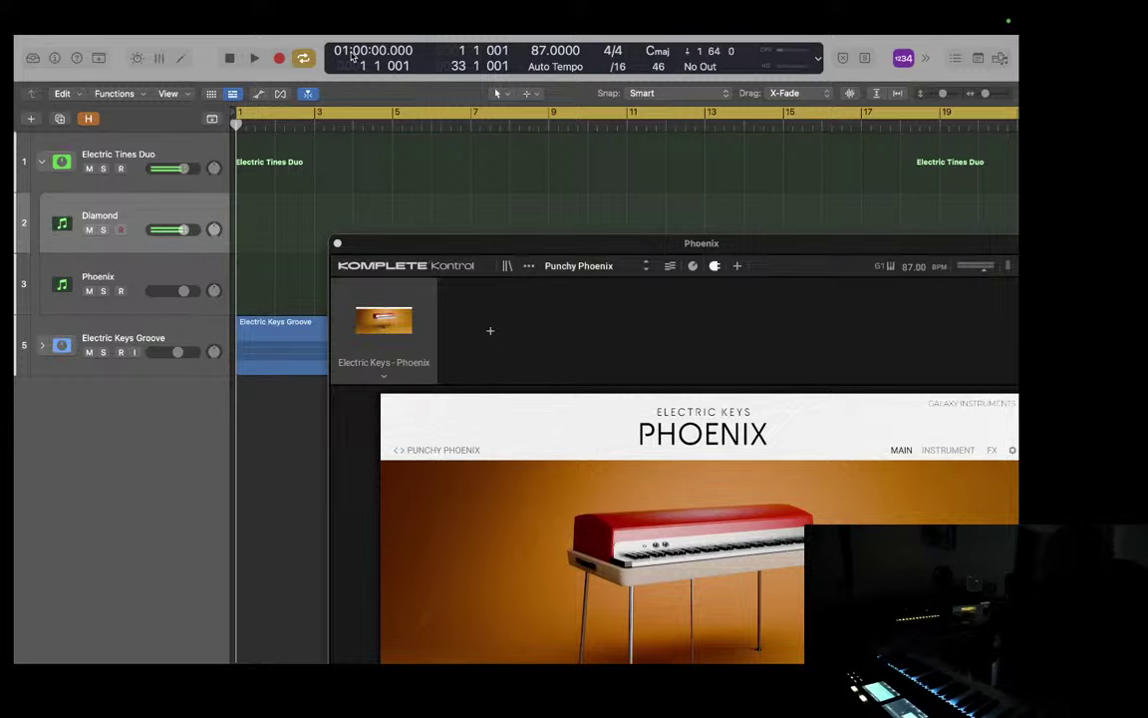
key(Down)
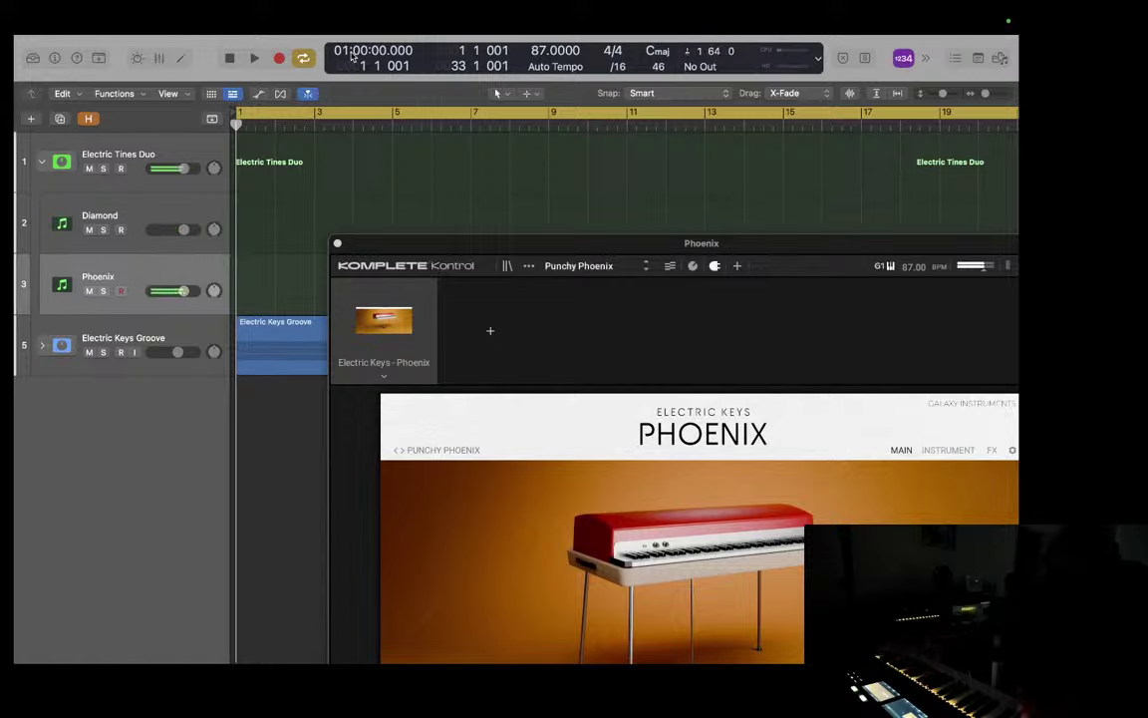
key(Up)
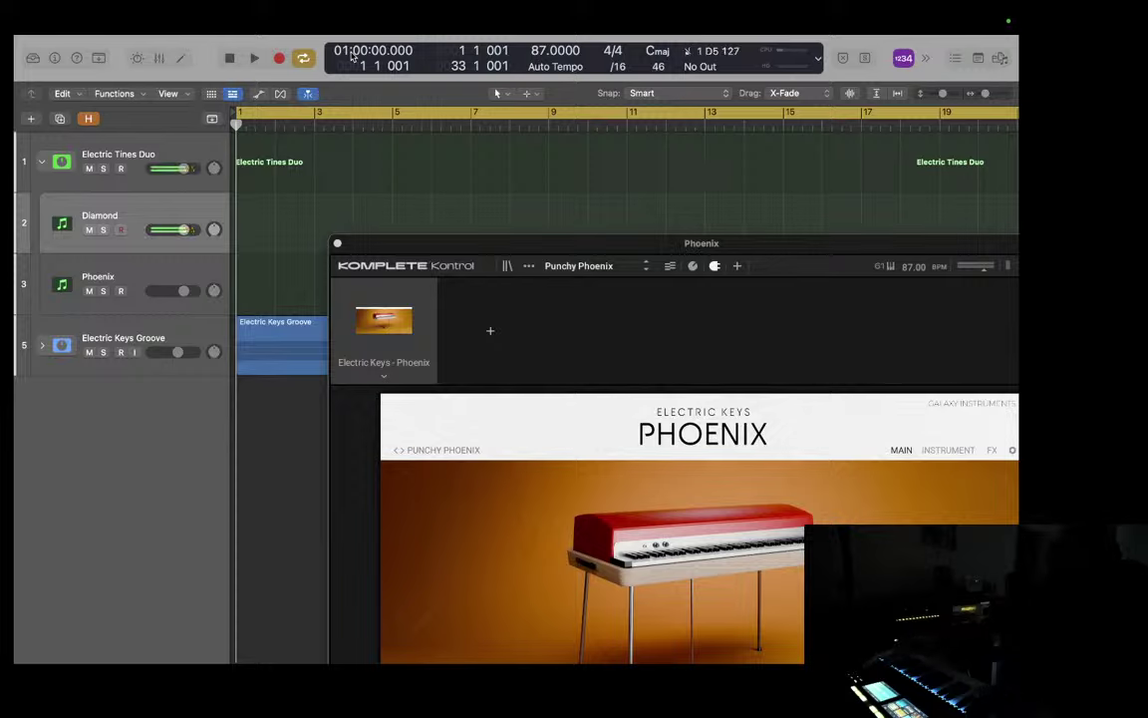
Step: Compare the Punchy Suitcase preset on the Phoenix track with the Diamond track and the combined Electric Tines Duo stack, ending on Diamond
key(Down)
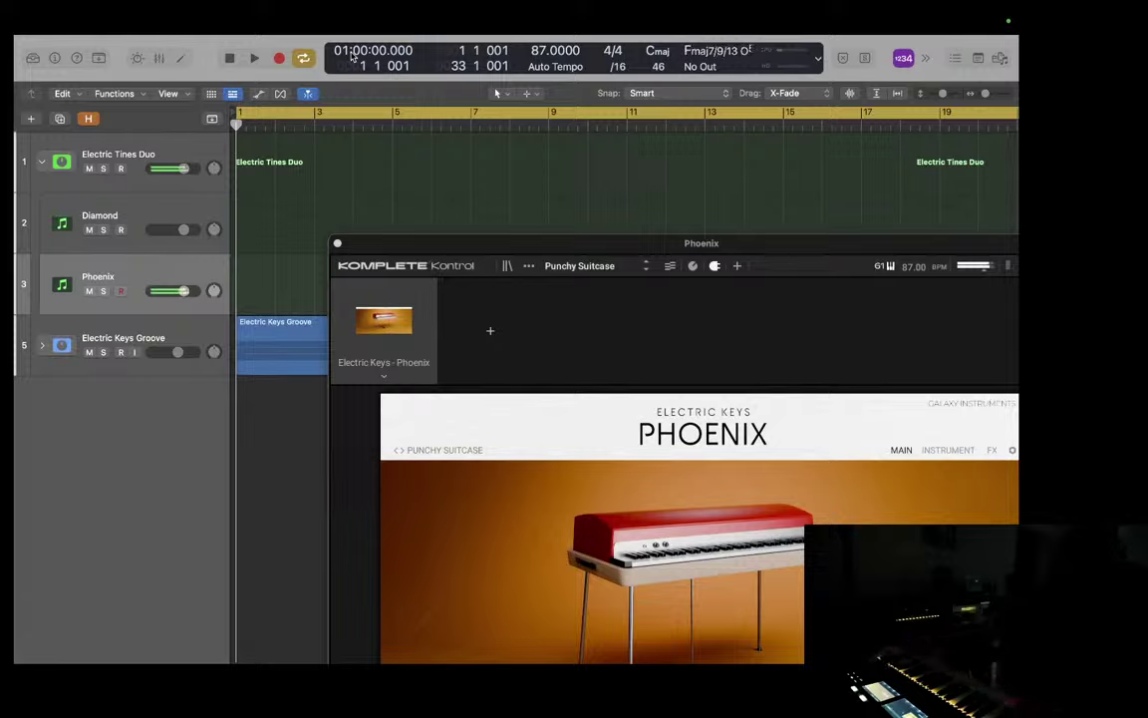
key(Up)
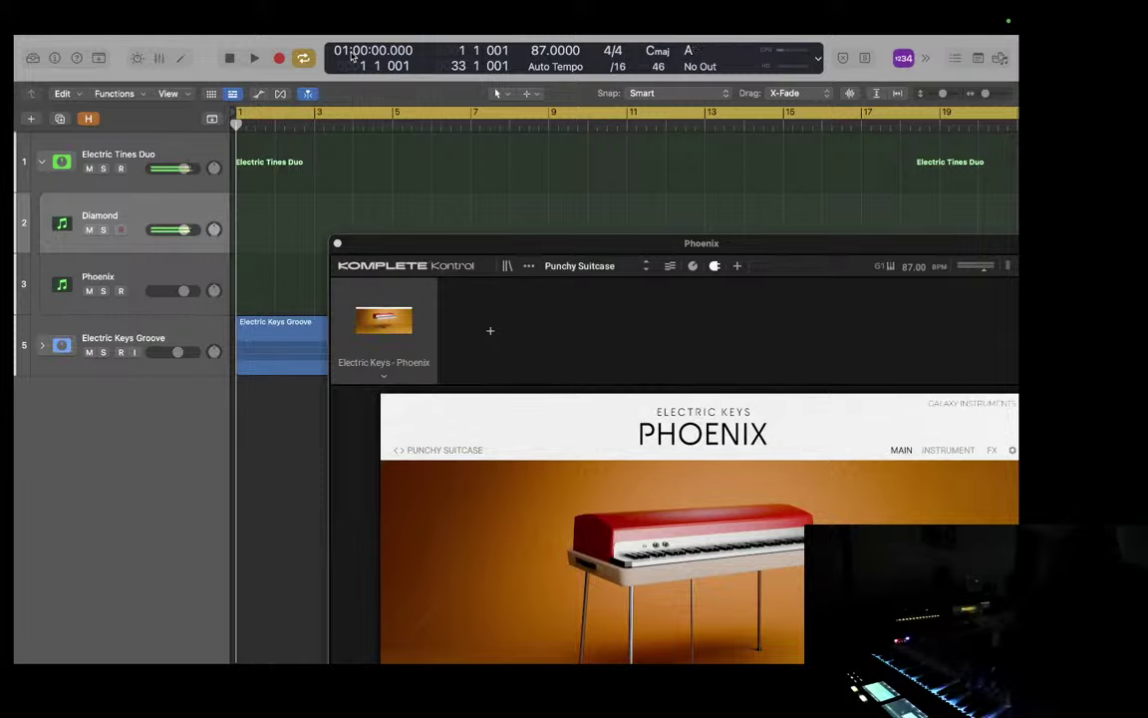
key(Up)
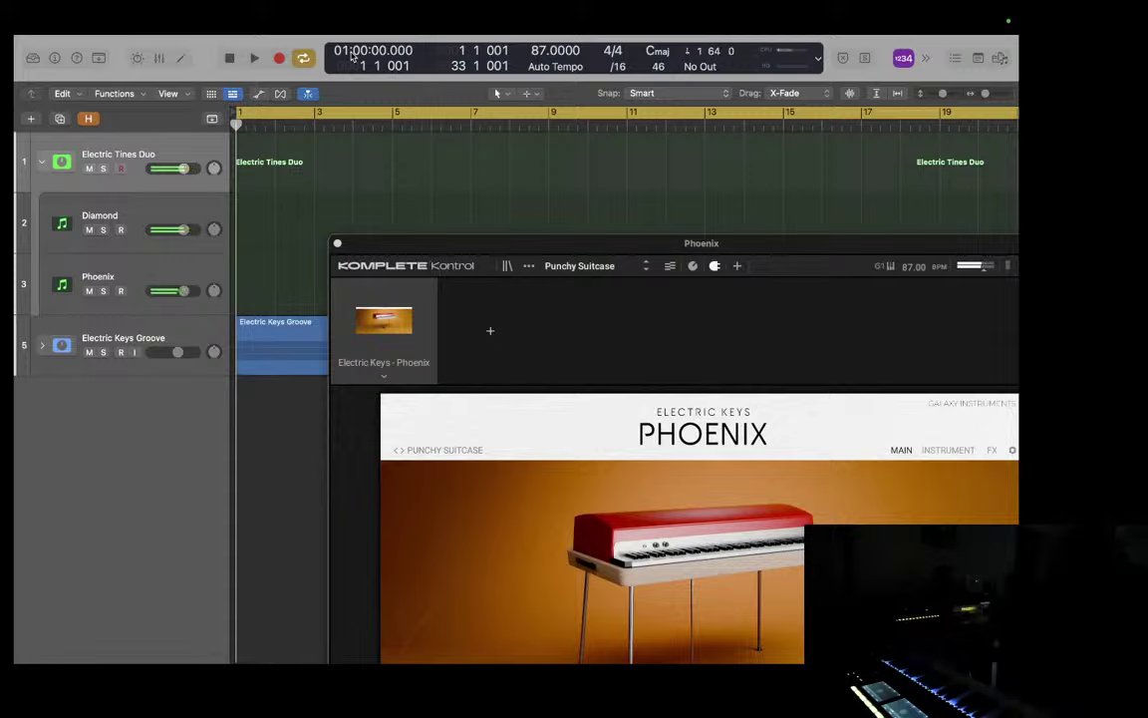
key(Down)
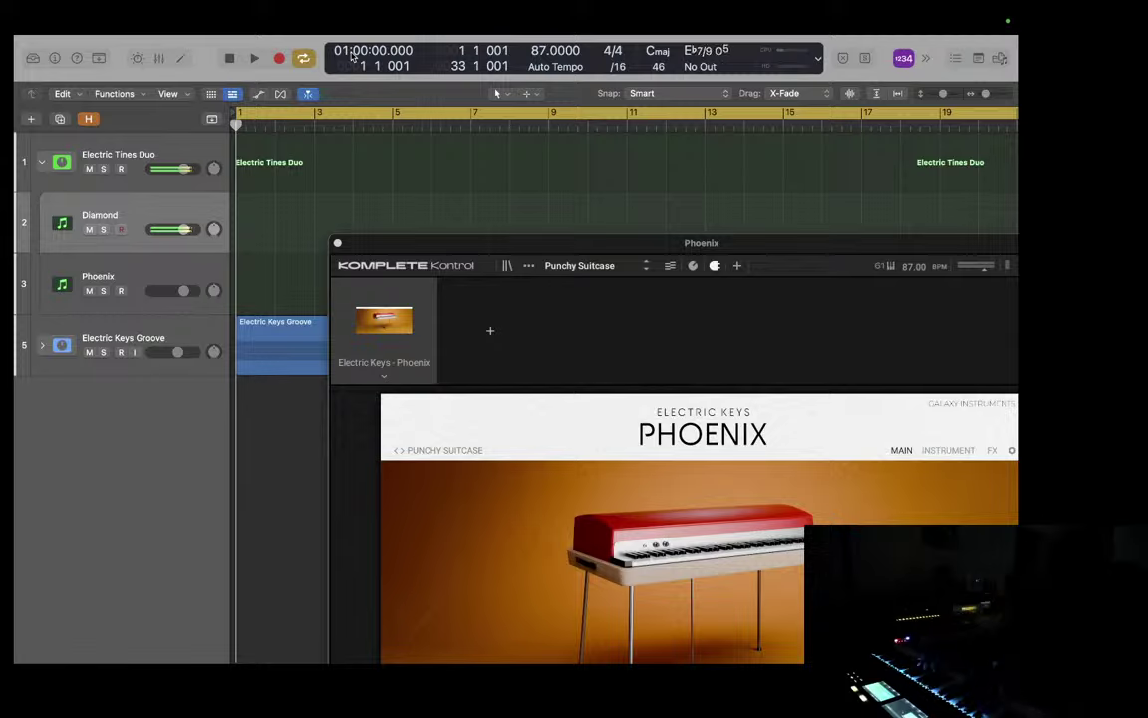
key(Down)
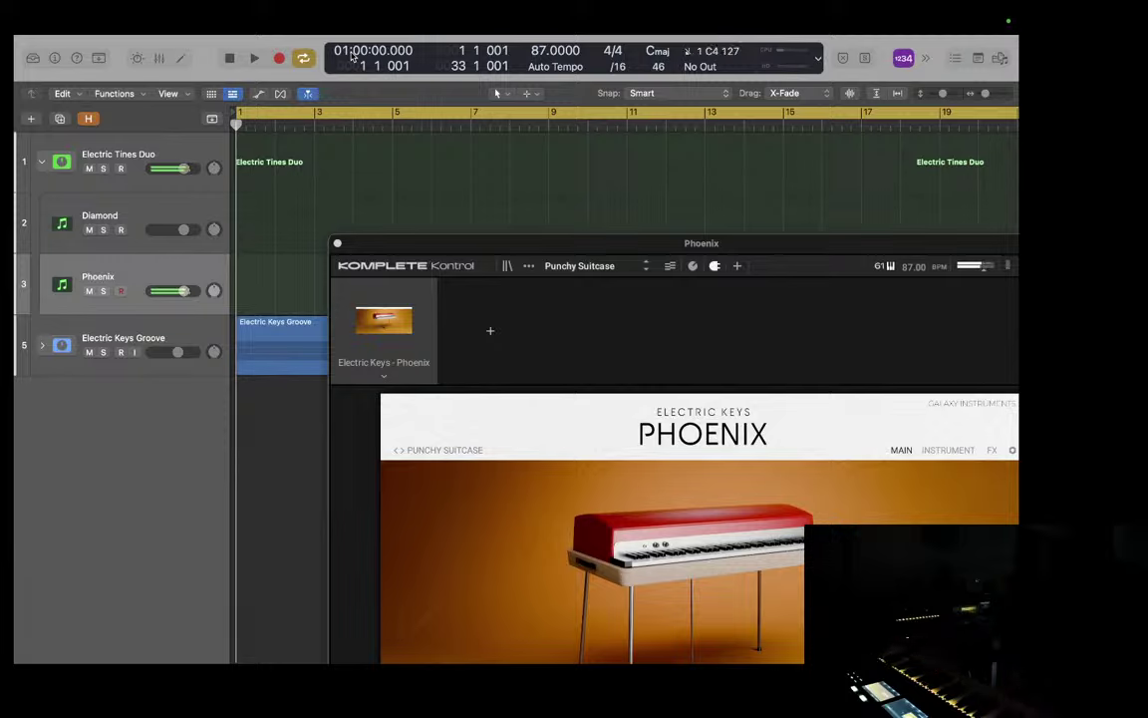
key(Up)
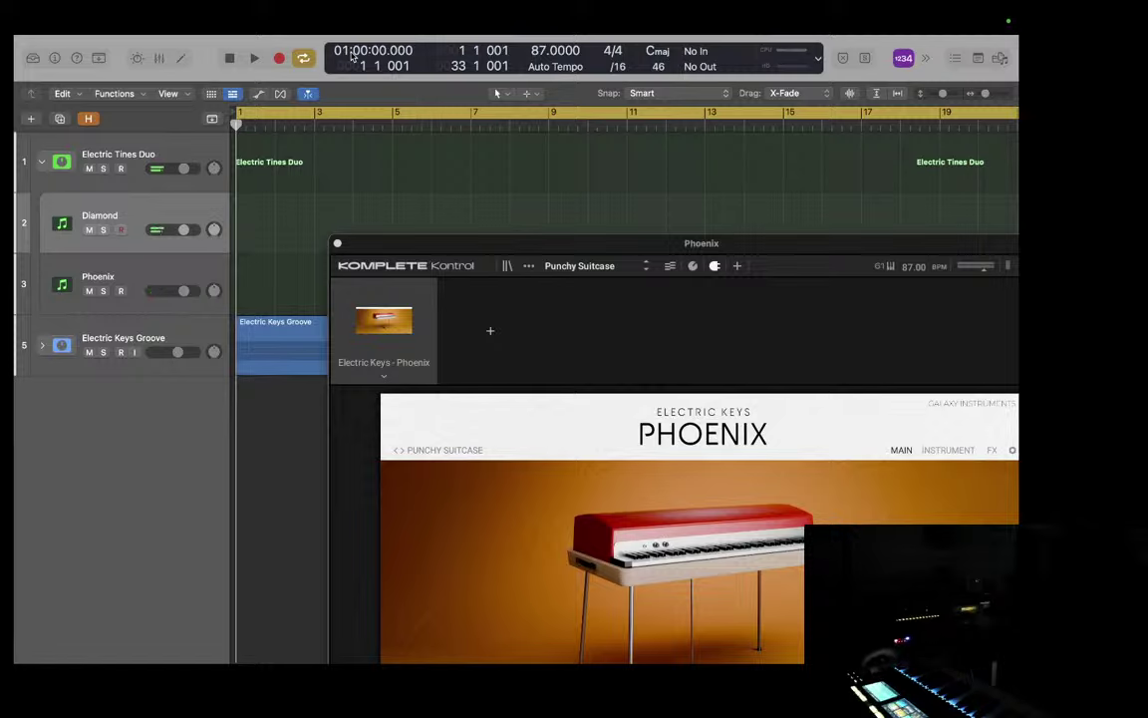
Step: Audition Phoenix's Quarter Pulse preset alone, against Diamond, and layered in the Electric Tines Duo stack, ending on the Diamond track
key(Down)
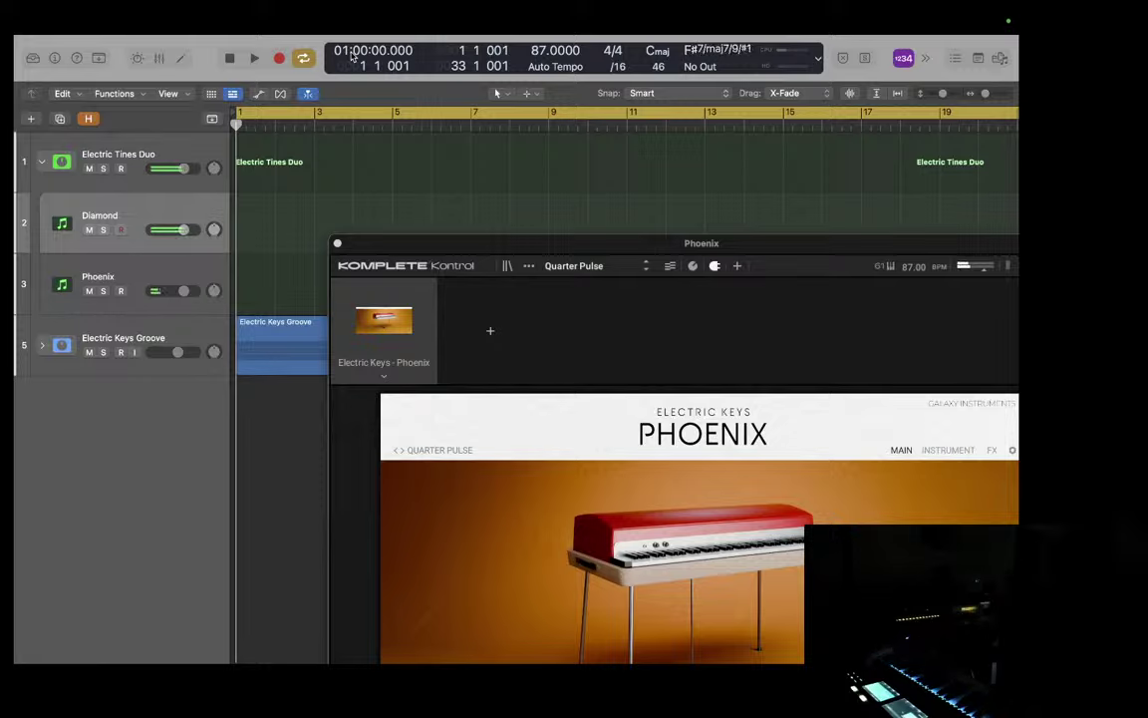
key(Down)
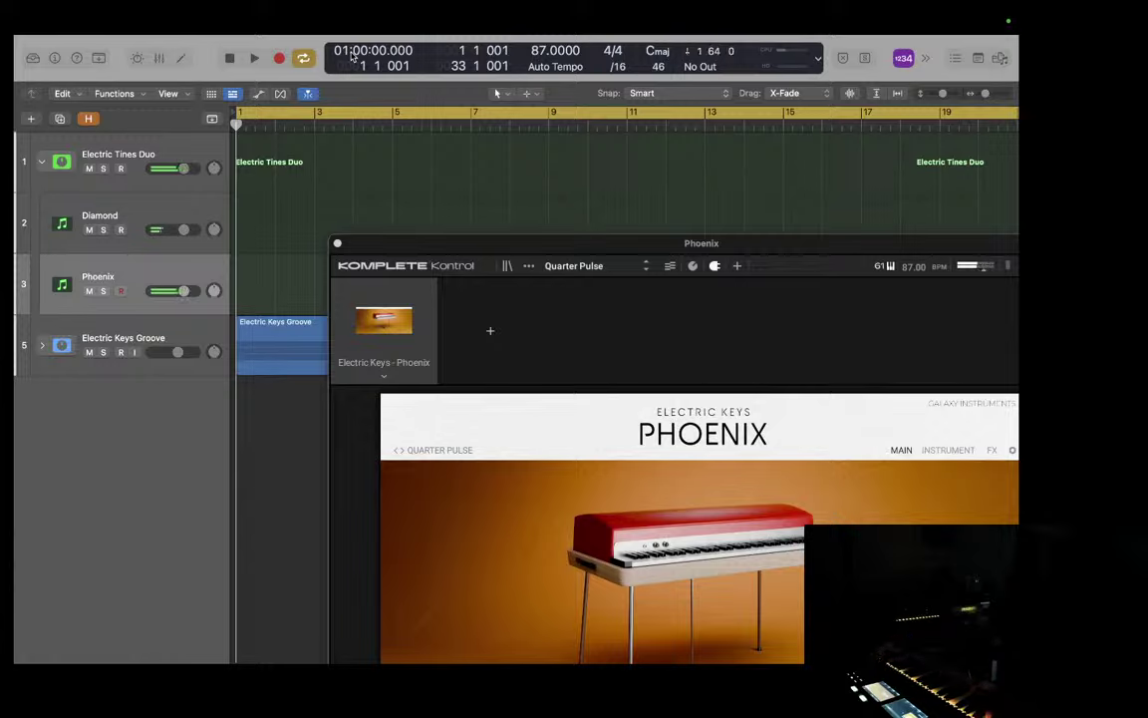
key(Up)
key(Up)
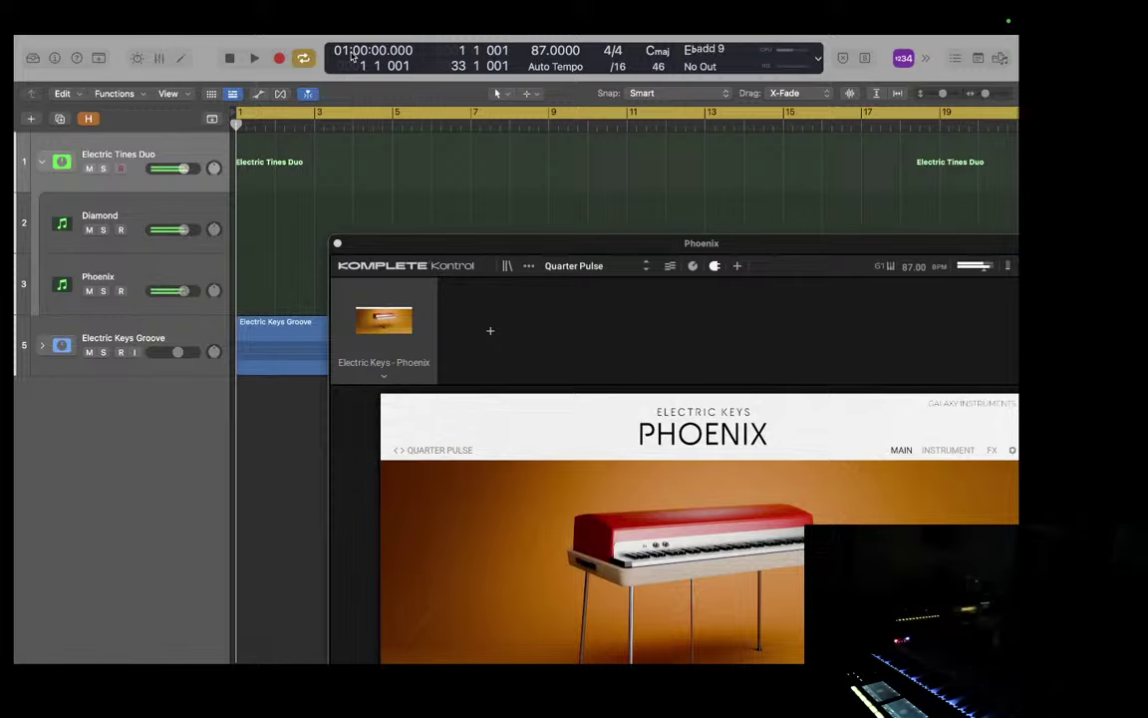
key(Down)
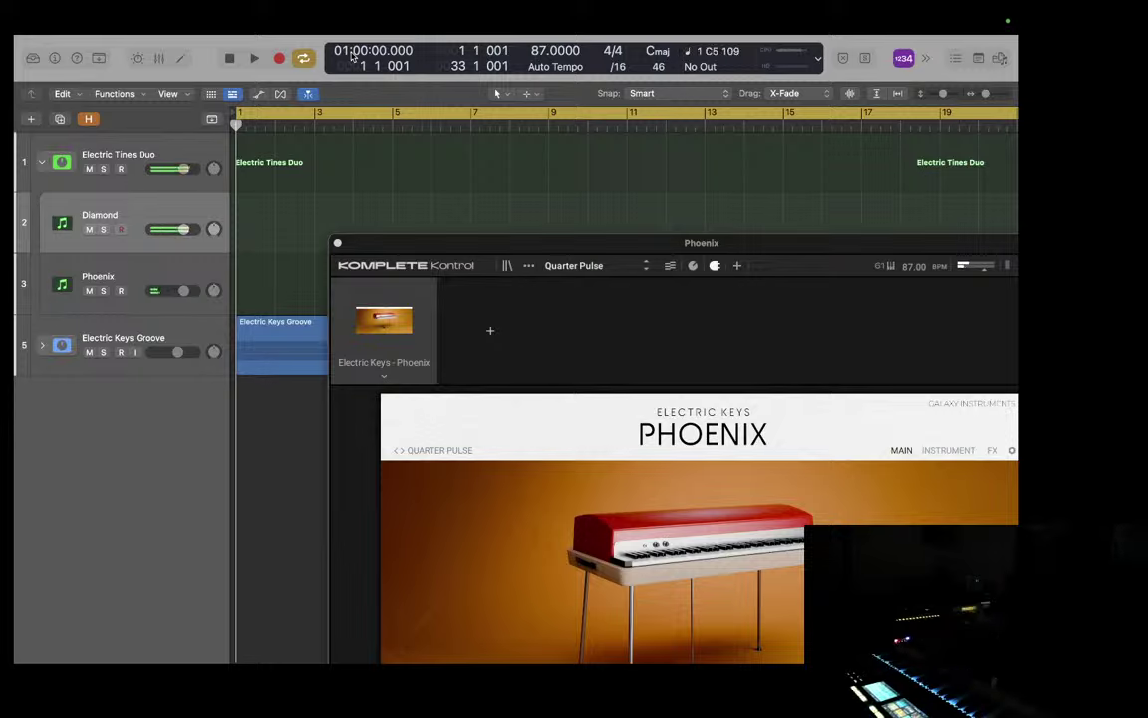
Step: Audition Phoenix's Retro Radio Box preset alone, against the Diamond track, and layered in the Electric Tines Duo stack, ending on Diamond
key(Down)
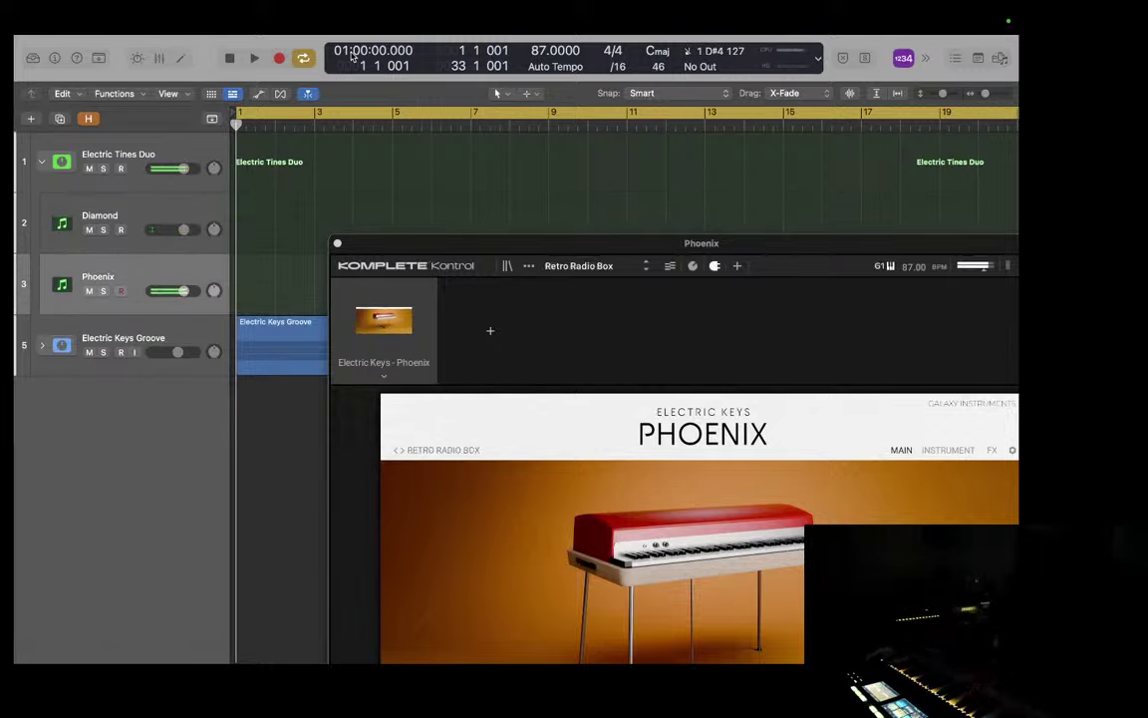
key(Up)
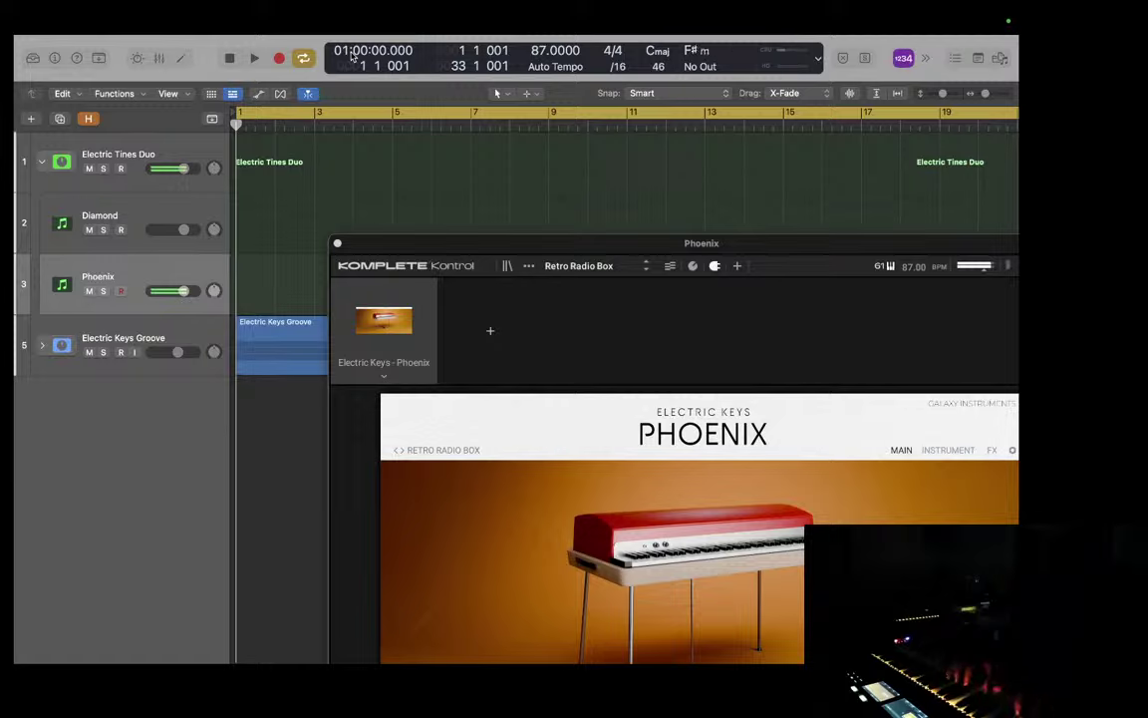
key(Up)
key(Up)
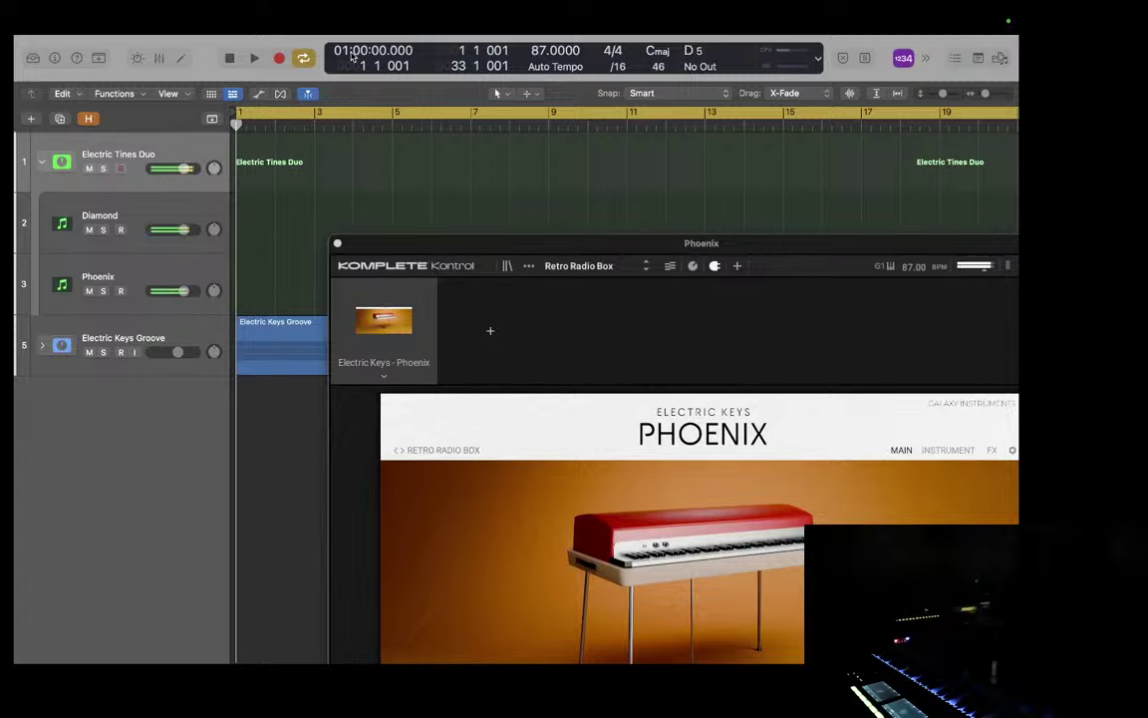
key(Down)
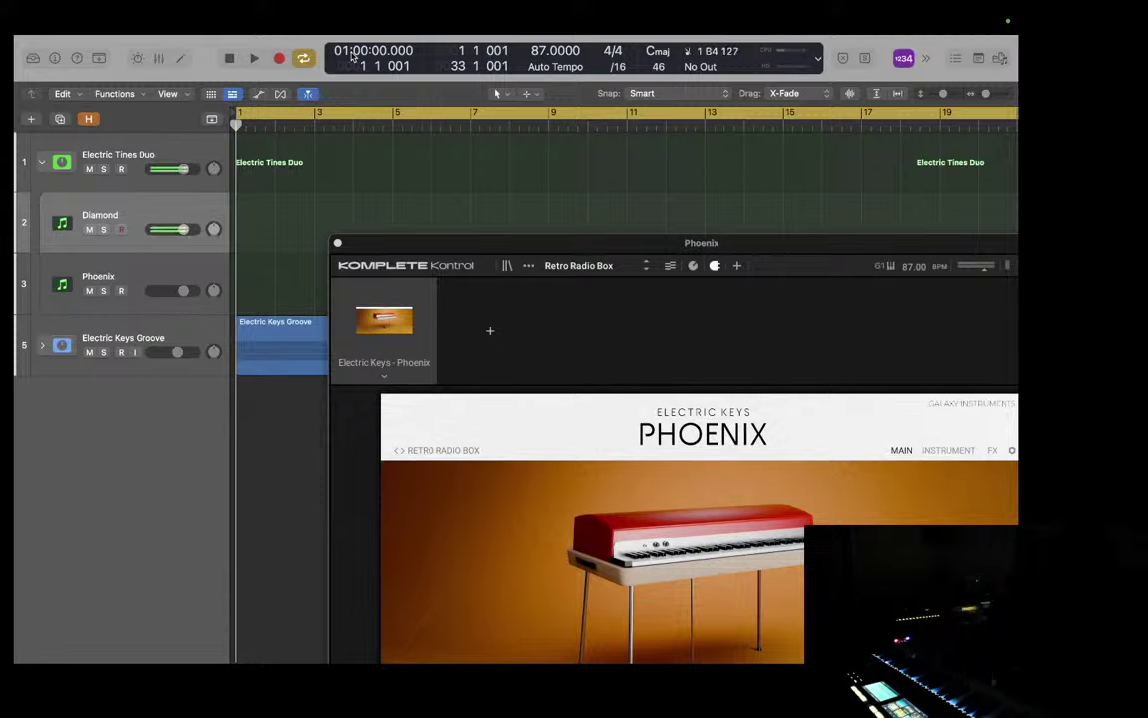
Step: Compare the Retro Radio Speaker preset on the Phoenix track with Diamond and the combined Electric Tines Duo stack, ending on Diamond
key(Down)
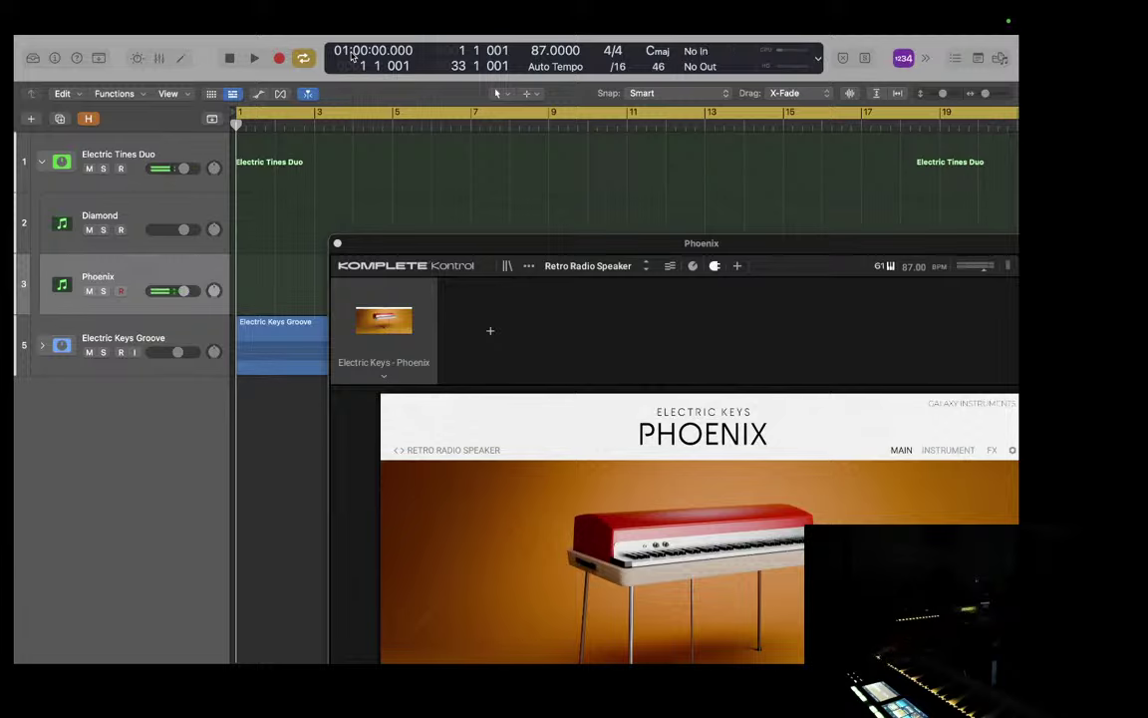
key(Up)
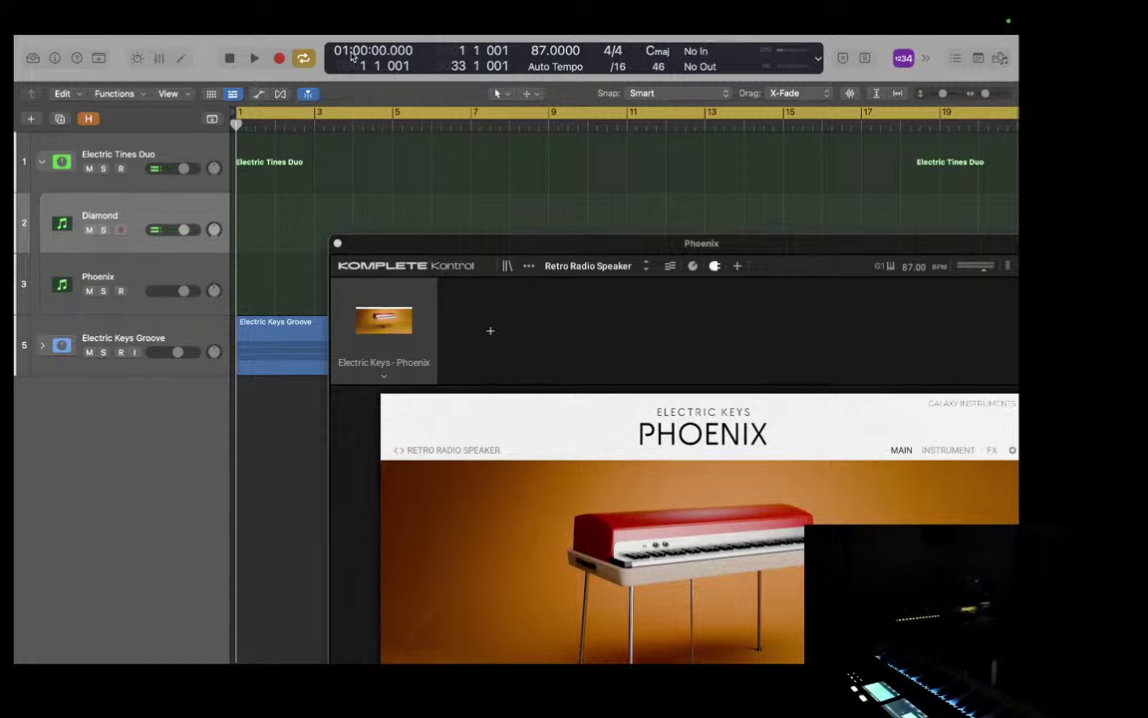
key(Up)
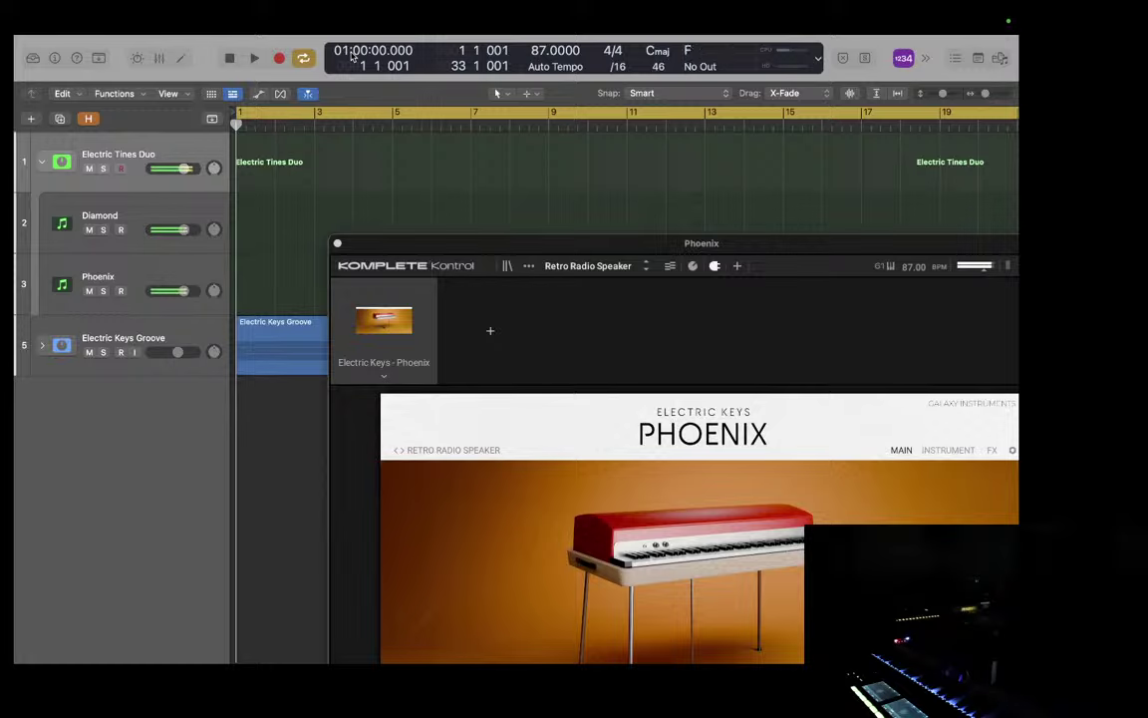
key(Down)
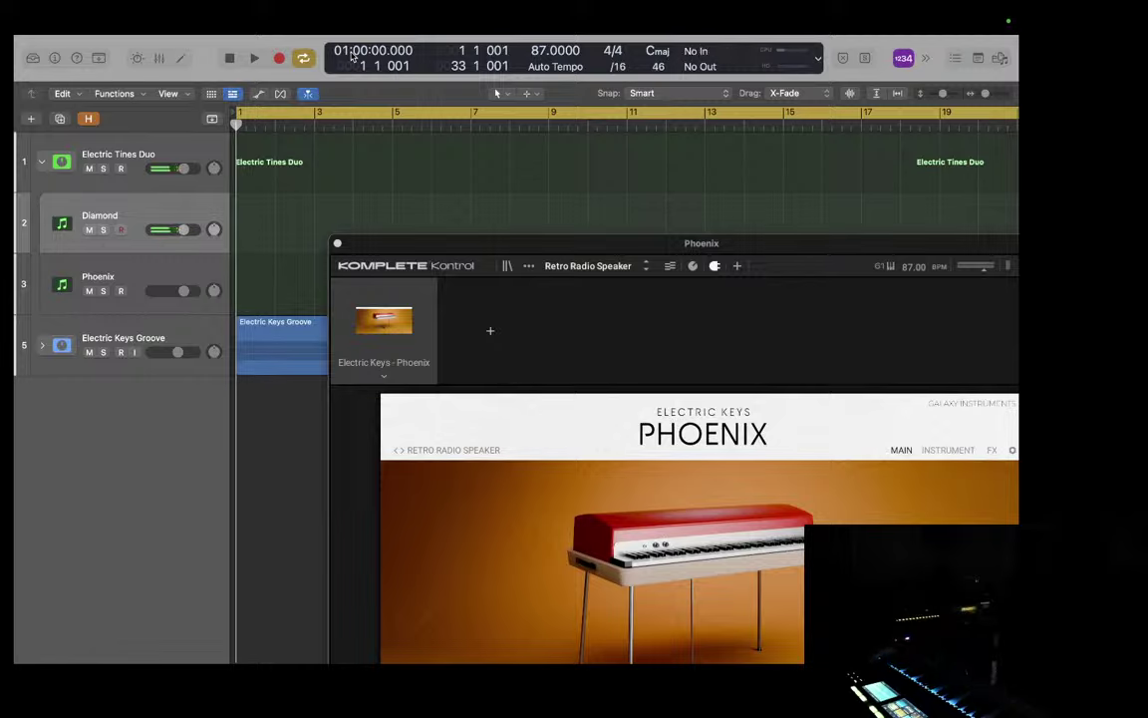
Step: Alternate between Phoenix's Rockin Phoenix preset and the Diamond track several times, finishing with both layered in the Electric Tines Duo stack
key(Down)
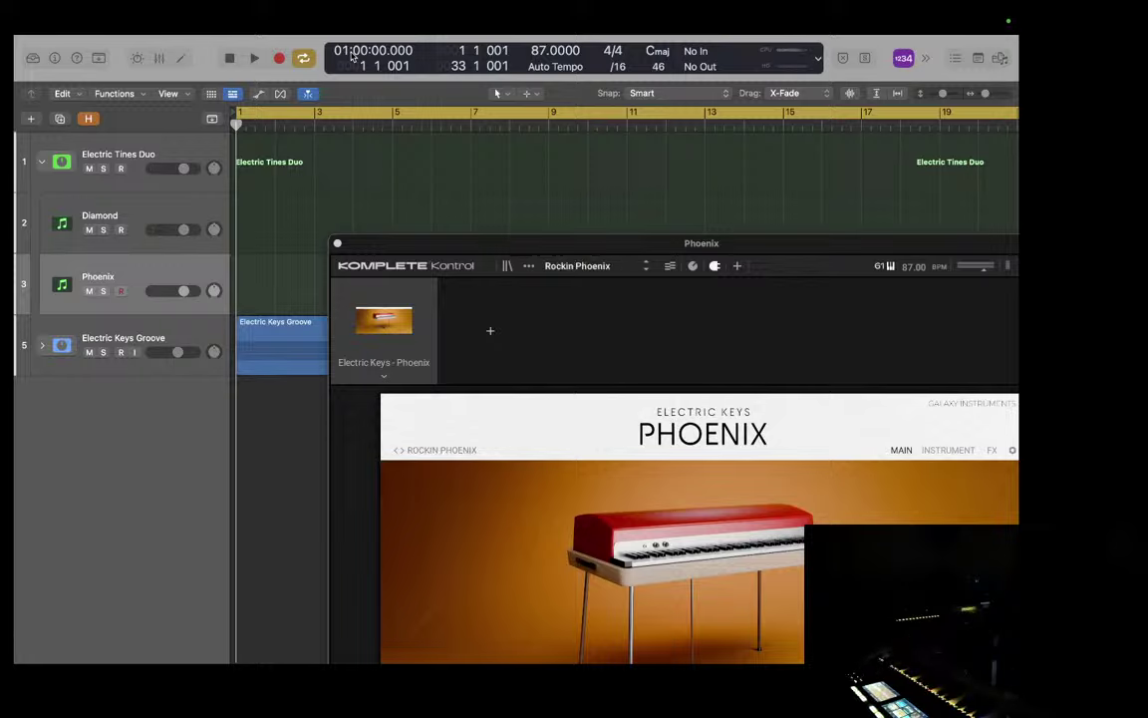
key(Up)
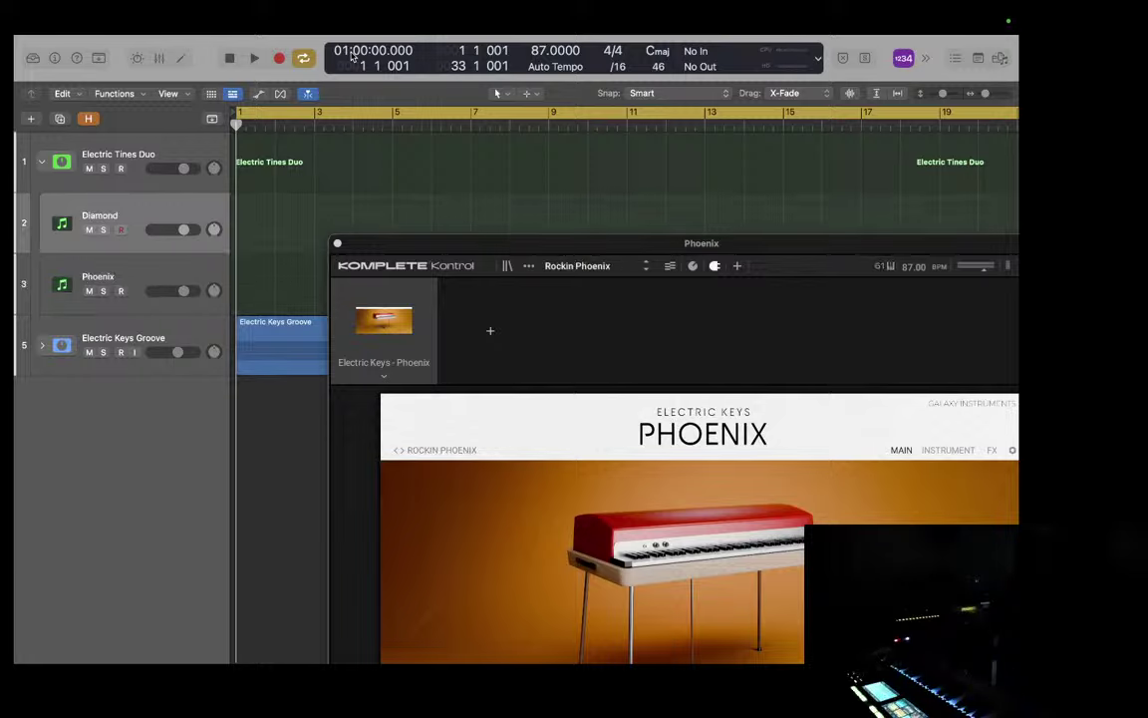
key(Down)
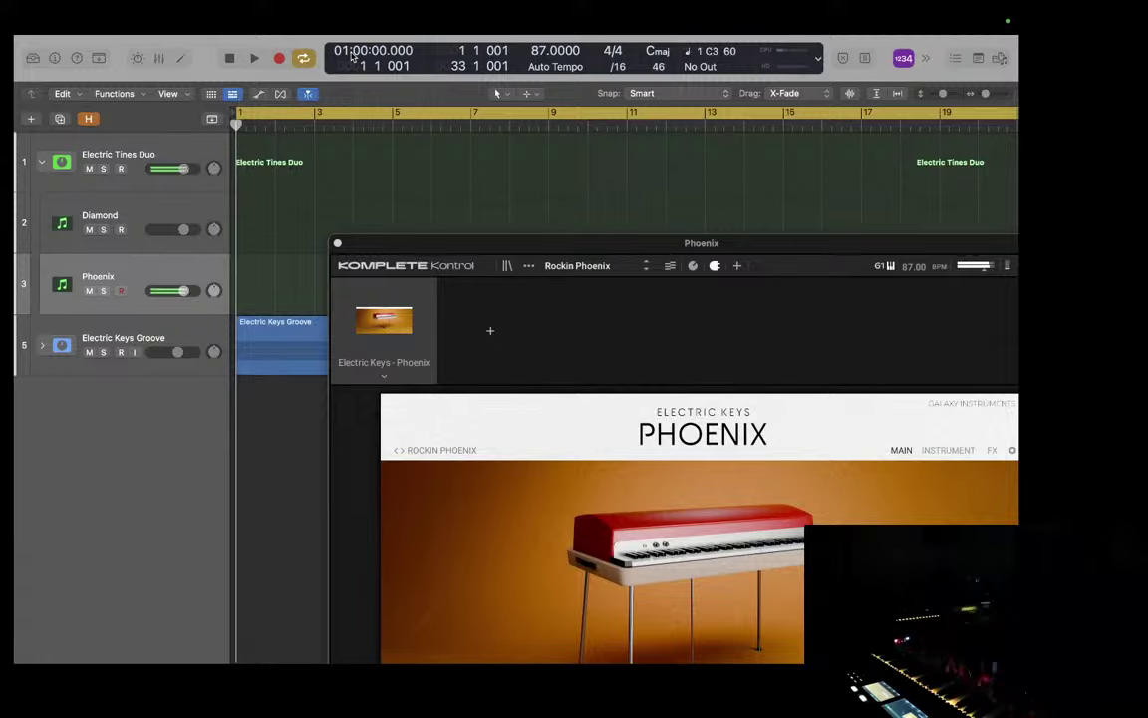
key(Up)
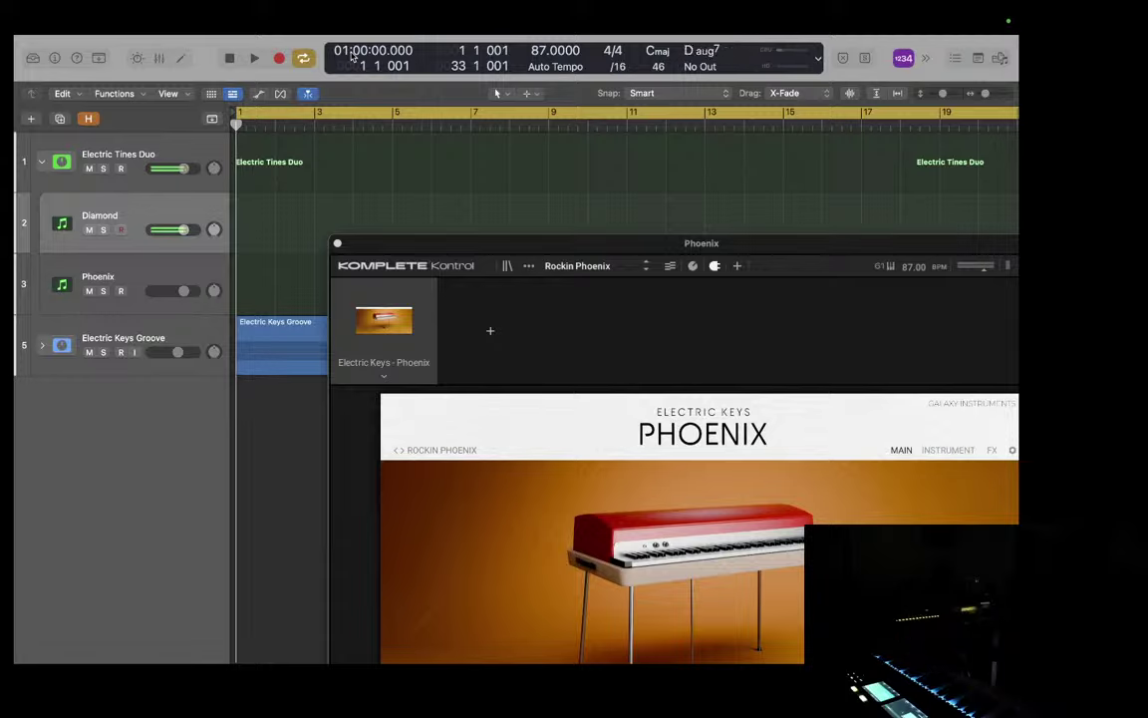
key(Down)
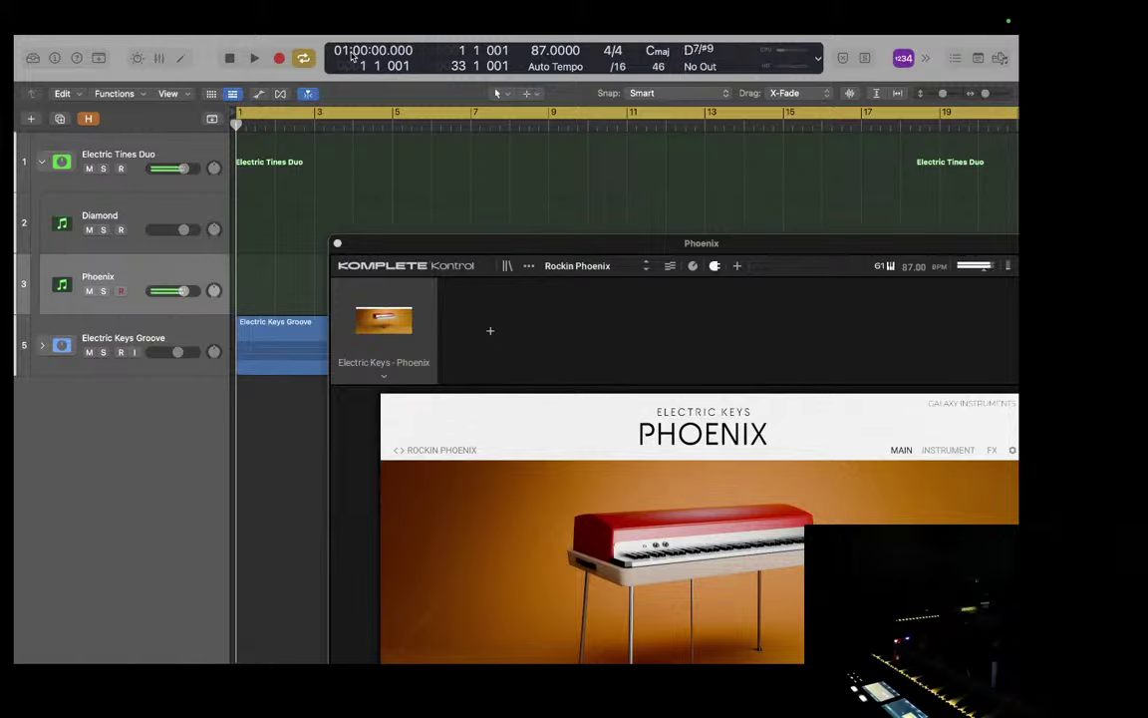
key(Up)
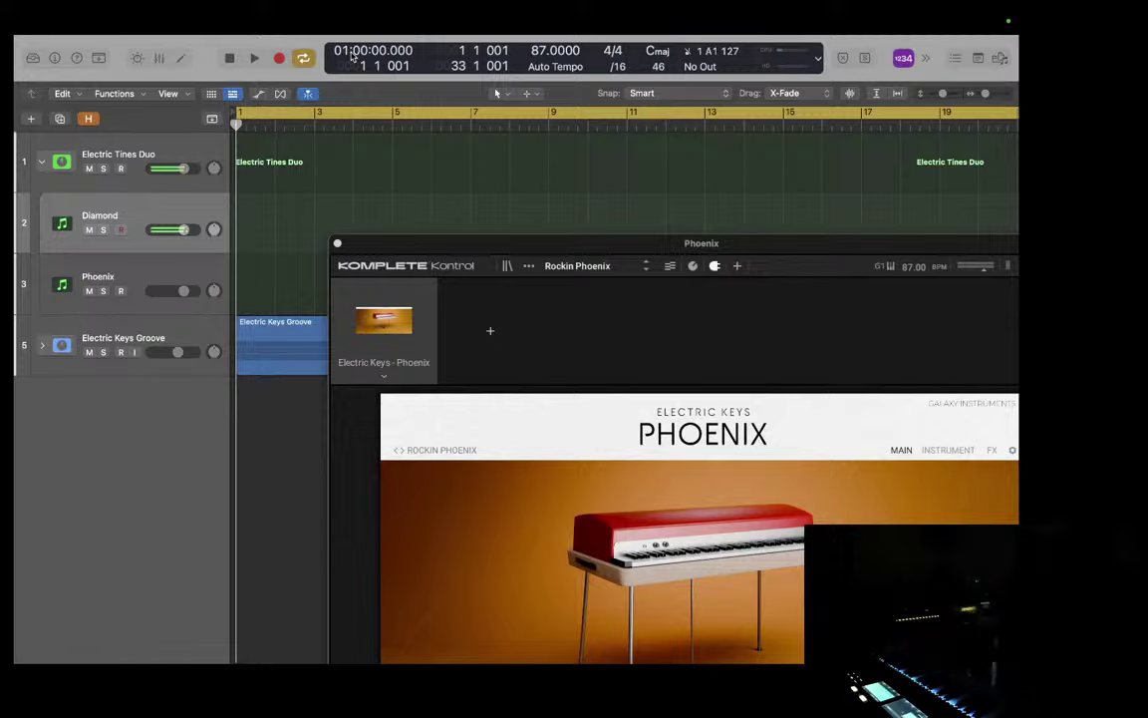
key(Up)
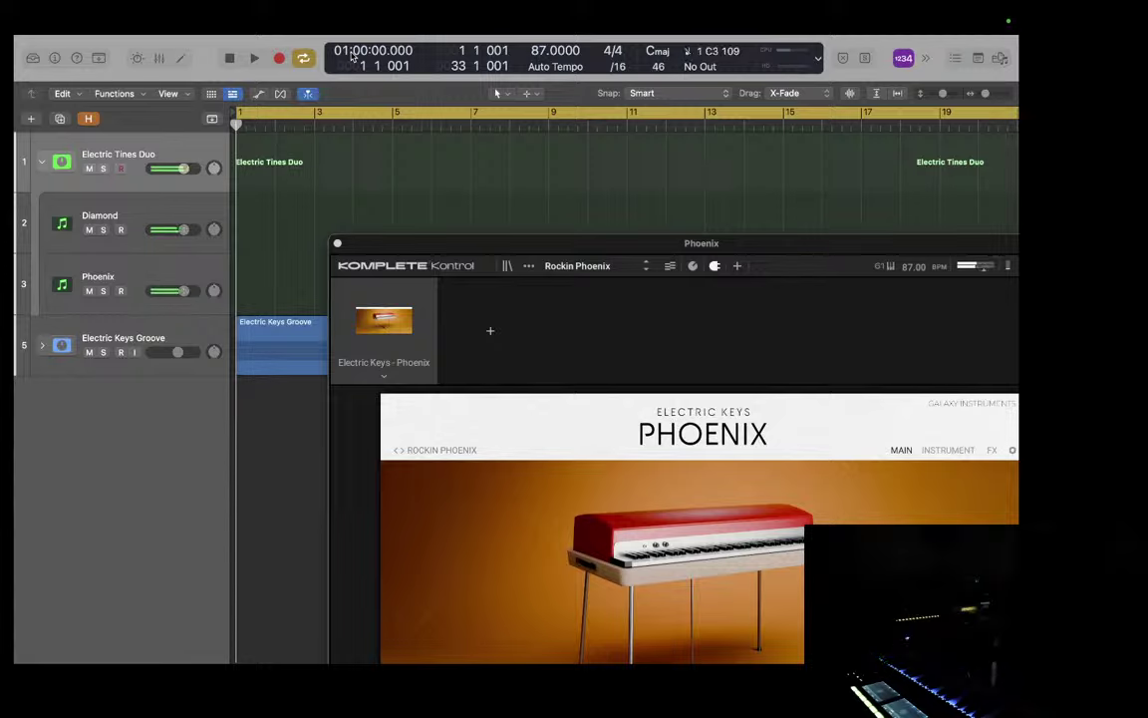
Step: Audition Phoenix's Rotofuzz preset against the Diamond track and in the combined Electric Tines Duo stack, ending on Diamond
key(Down)
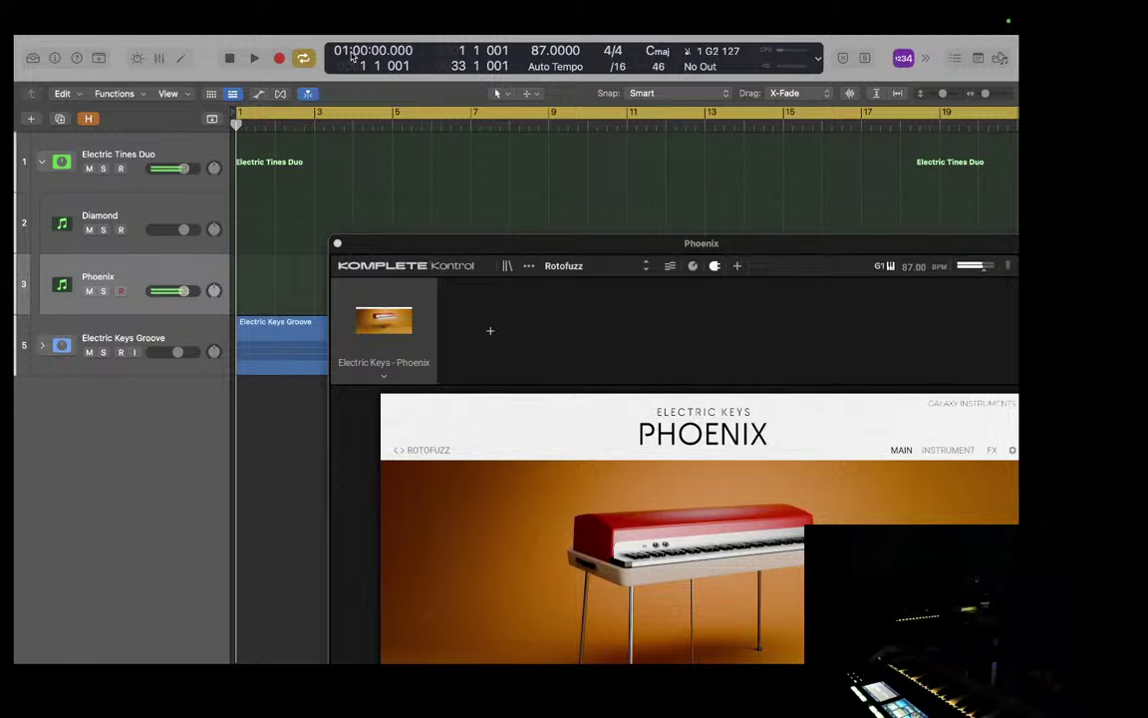
key(Up)
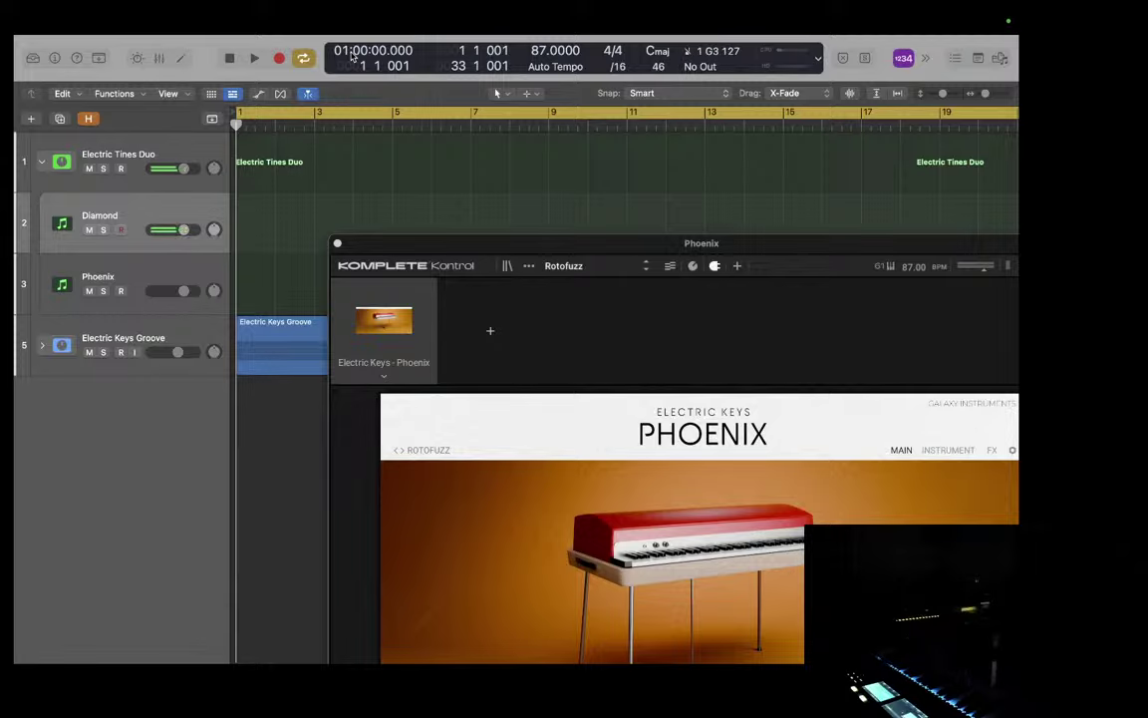
key(Up)
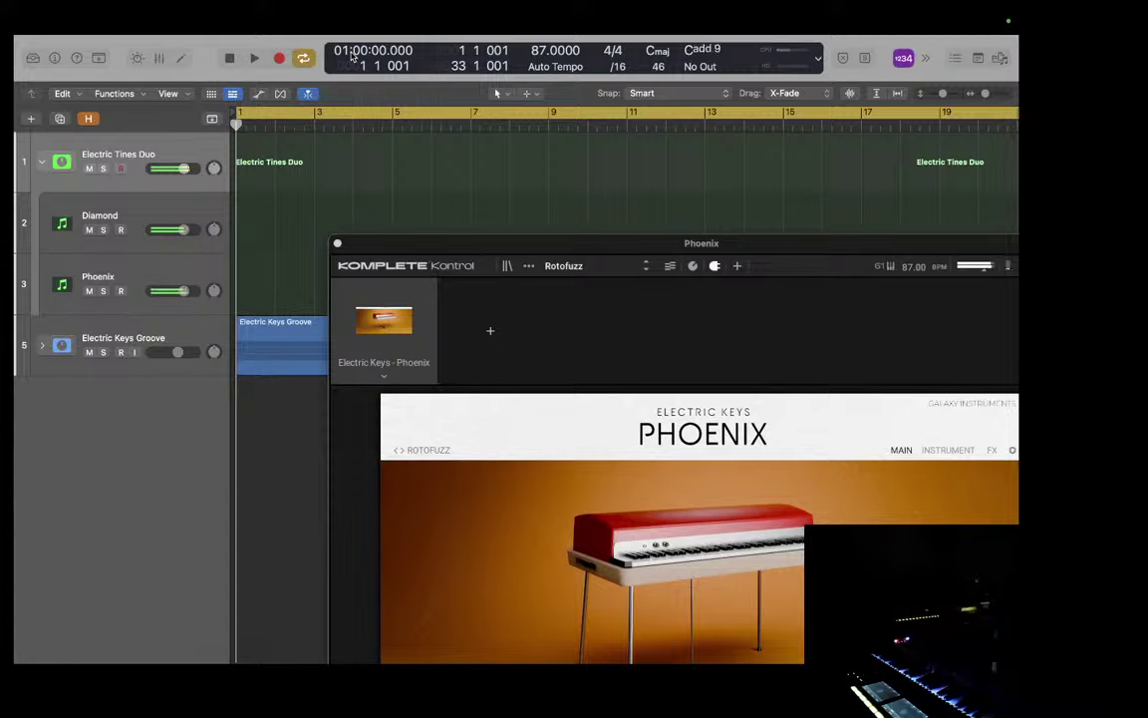
key(Down)
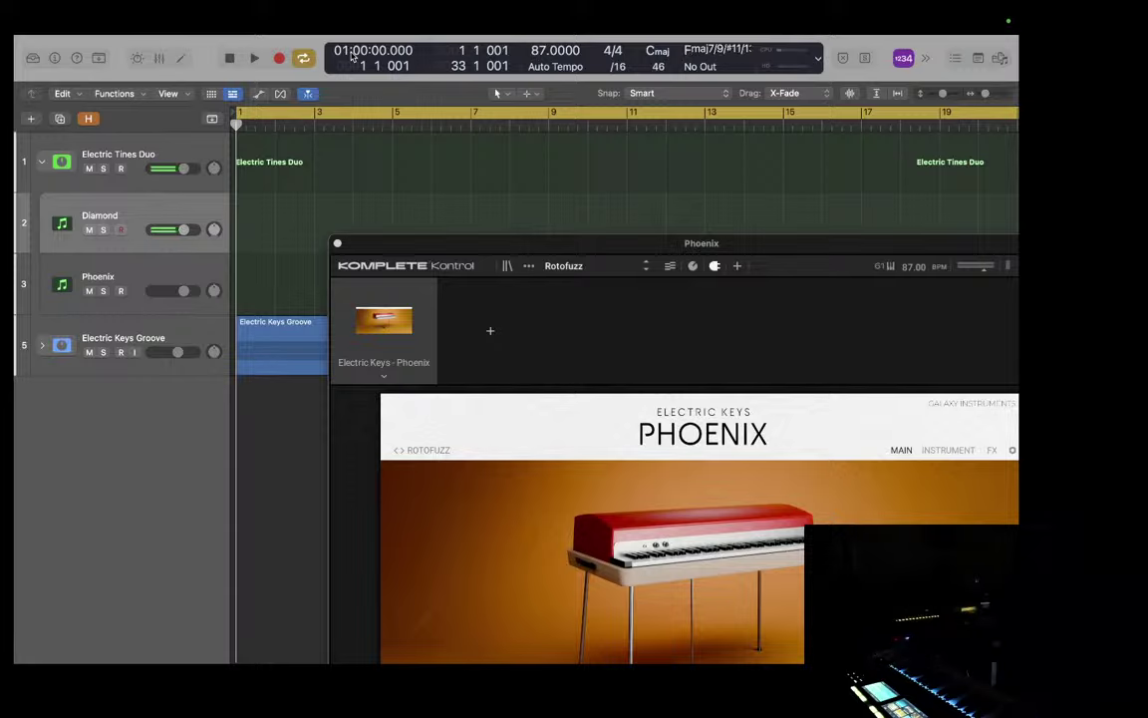
Step: Compare Silver Phoenix on the Phoenix track repeatedly with the Diamond track, including two passes on the Electric Tines Duo stack, ending on Diamond
key(Down)
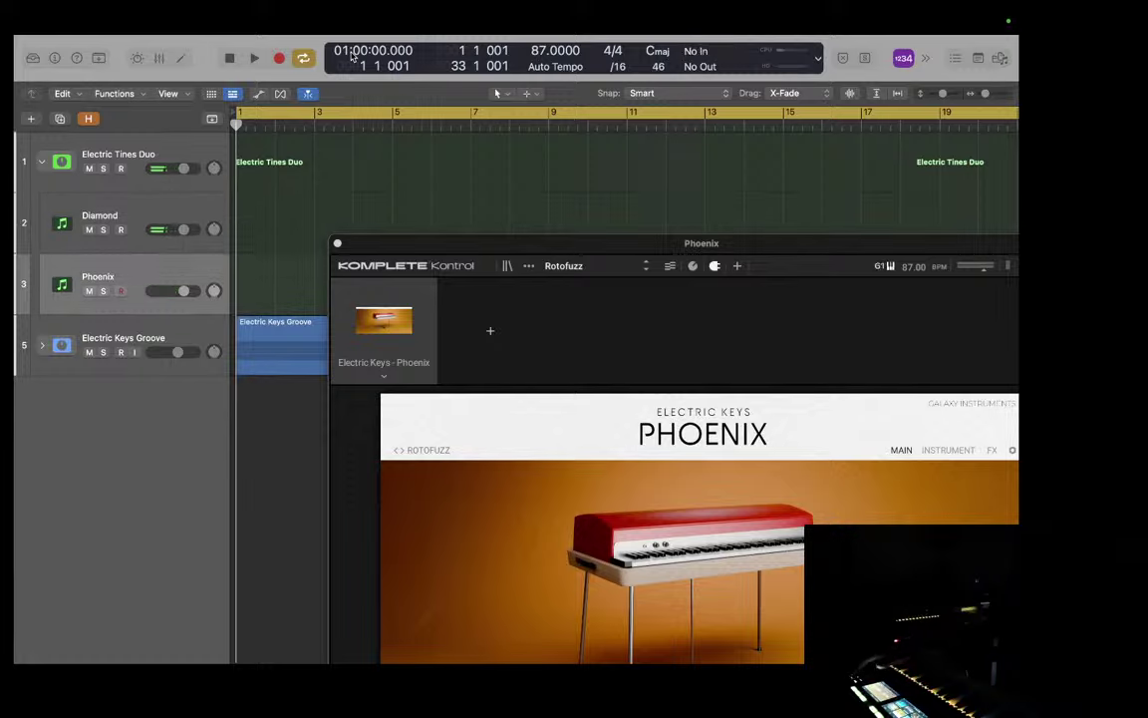
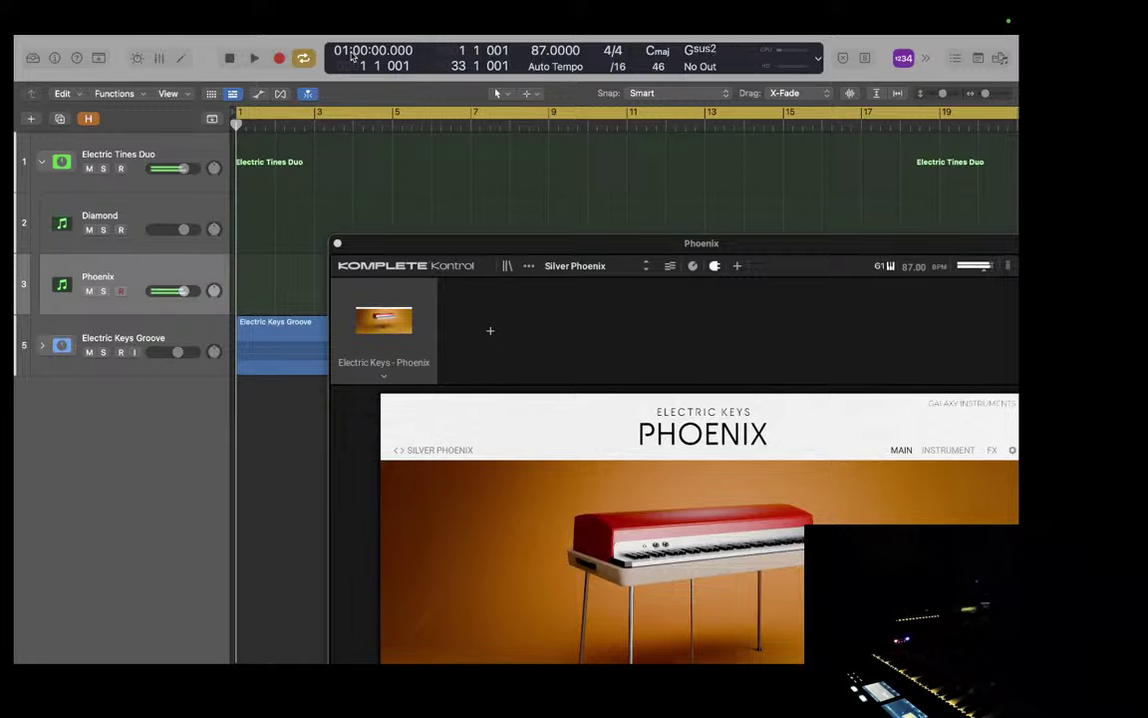
key(Up)
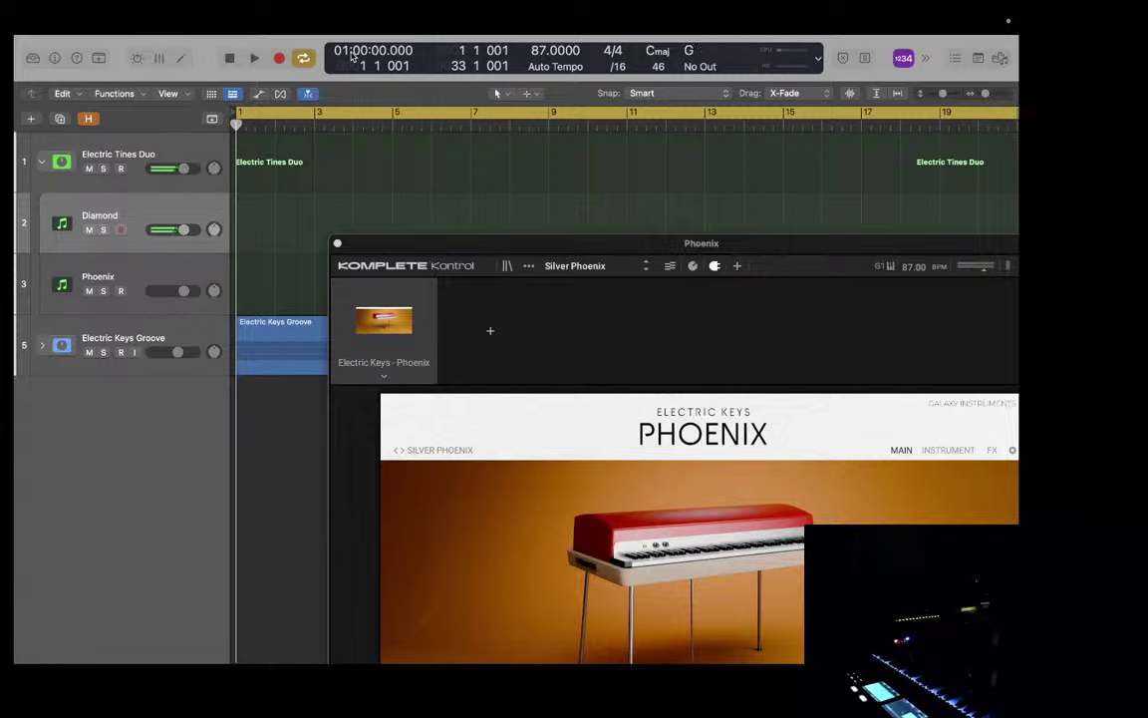
key(Up)
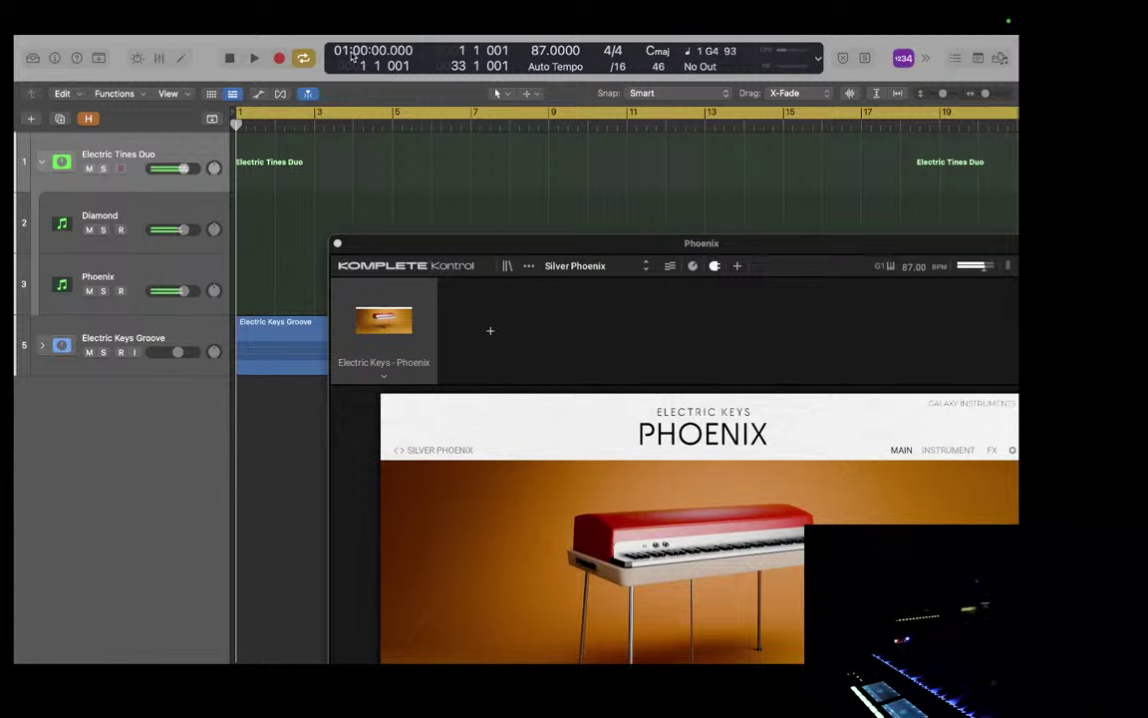
key(Down)
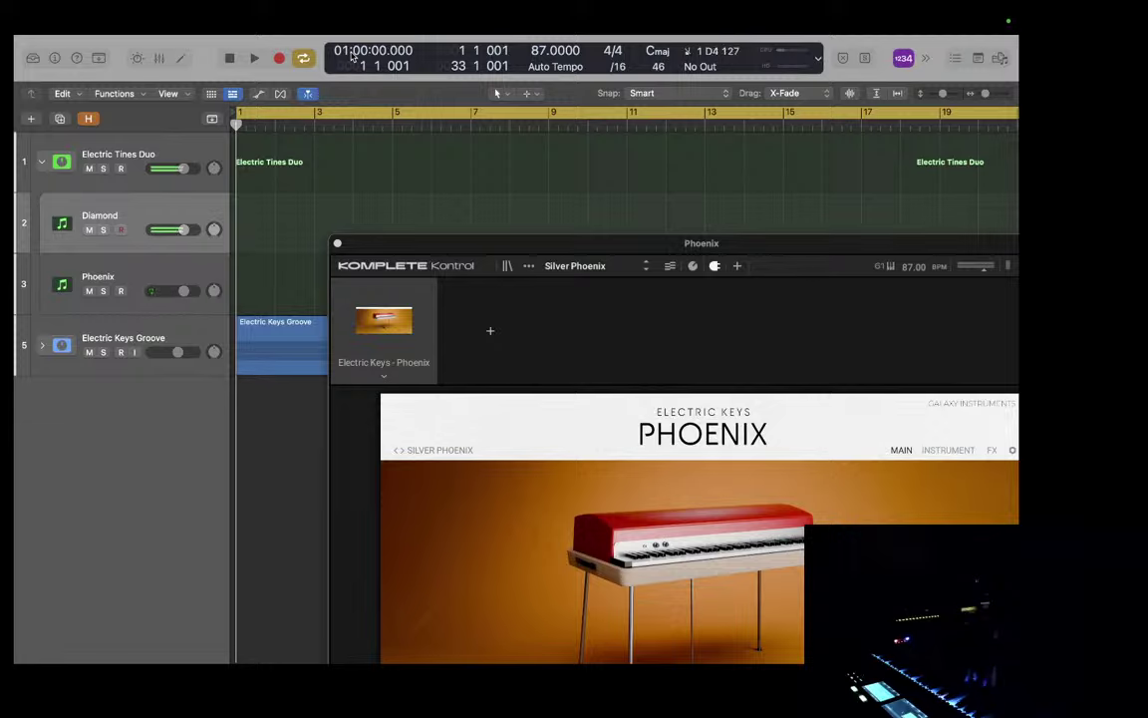
key(Down)
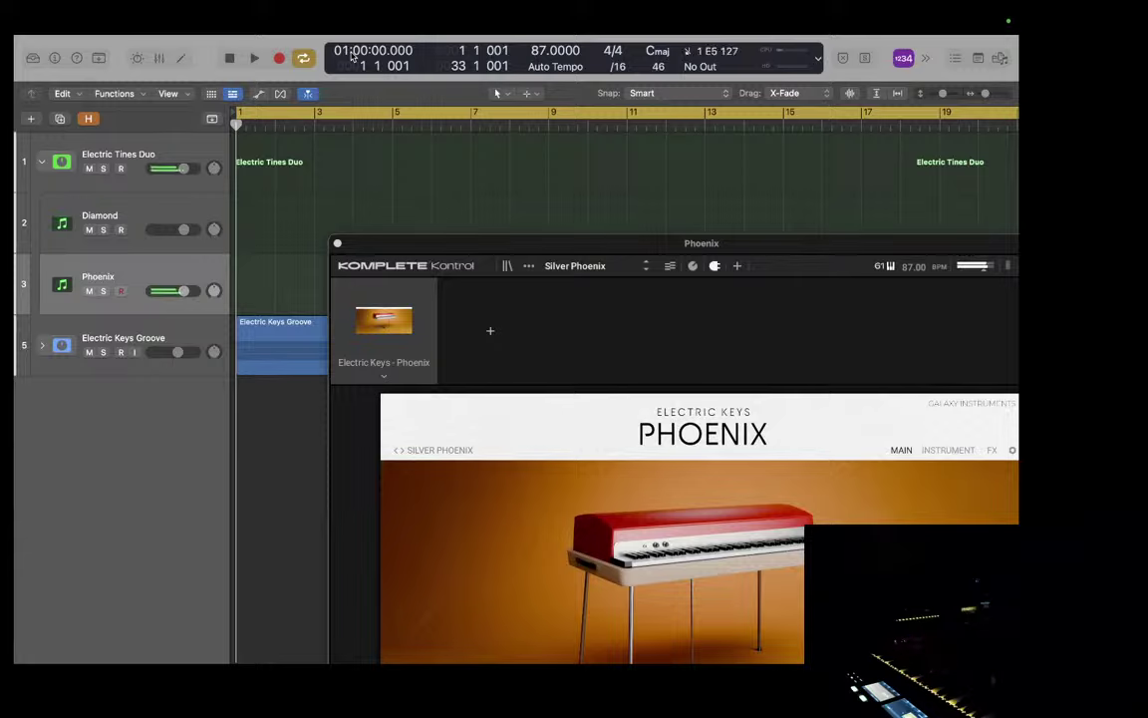
key(Up)
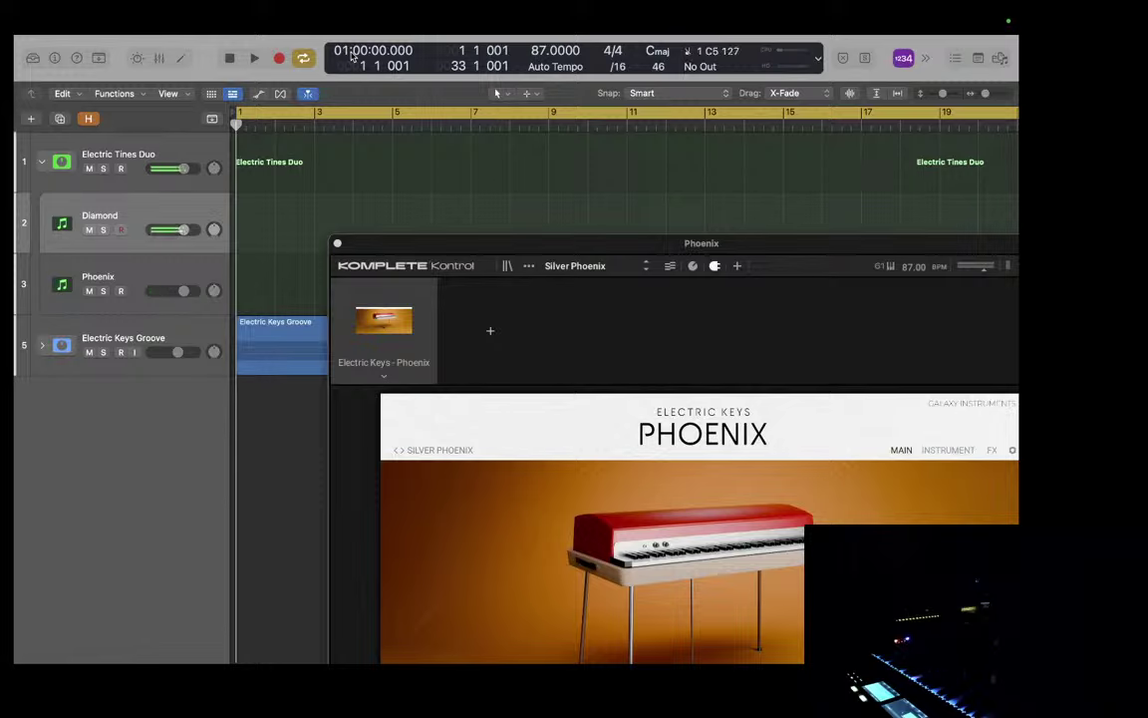
key(Down)
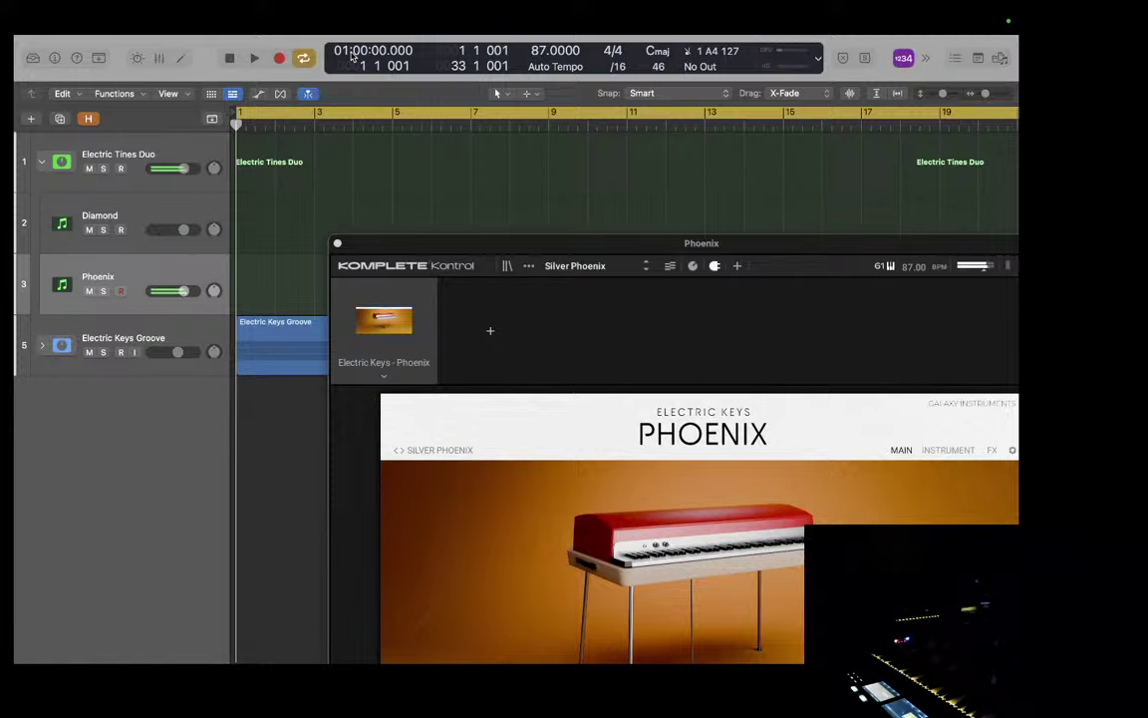
key(Up)
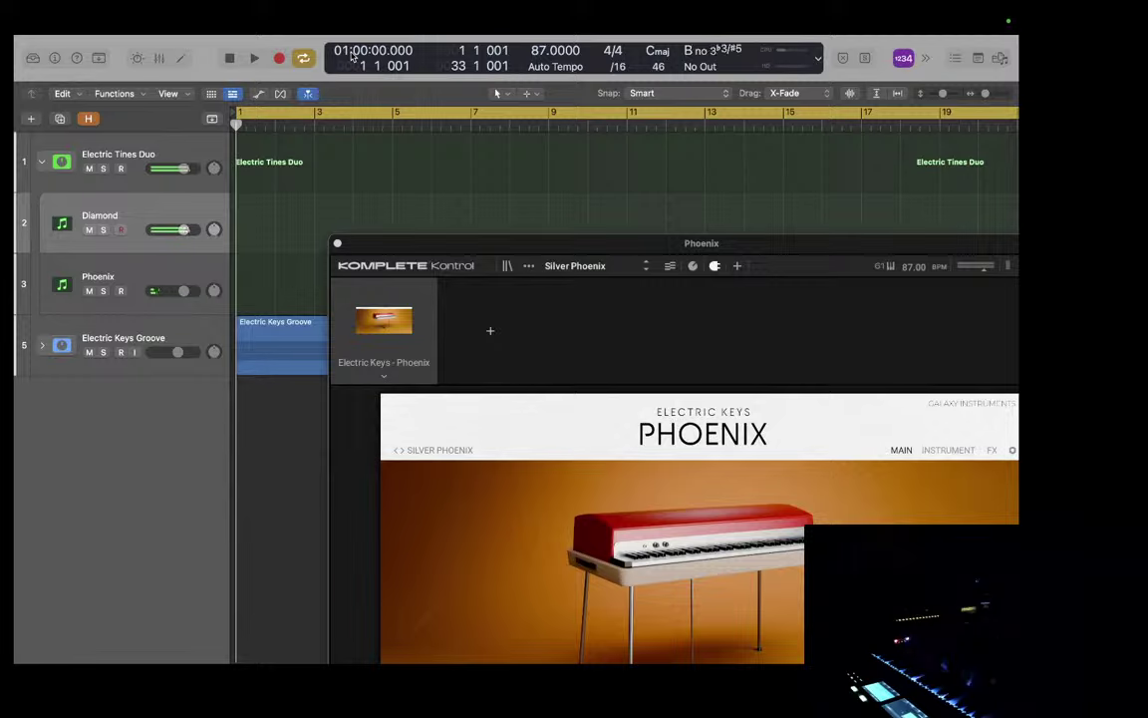
key(Up)
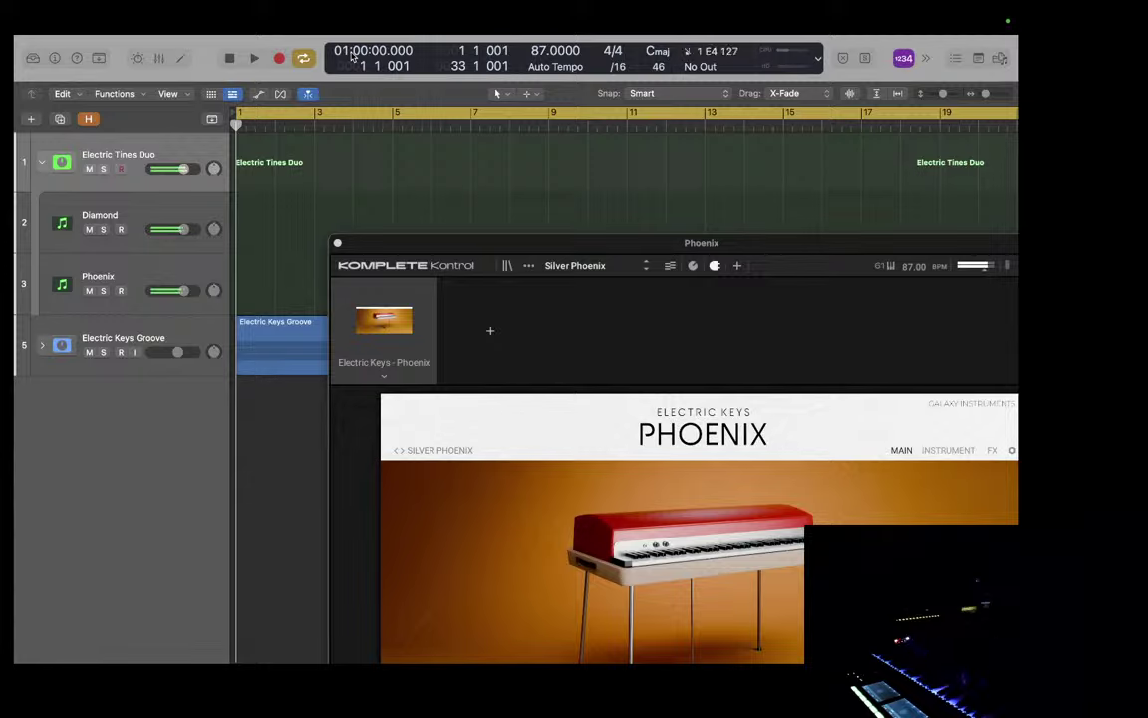
key(Down)
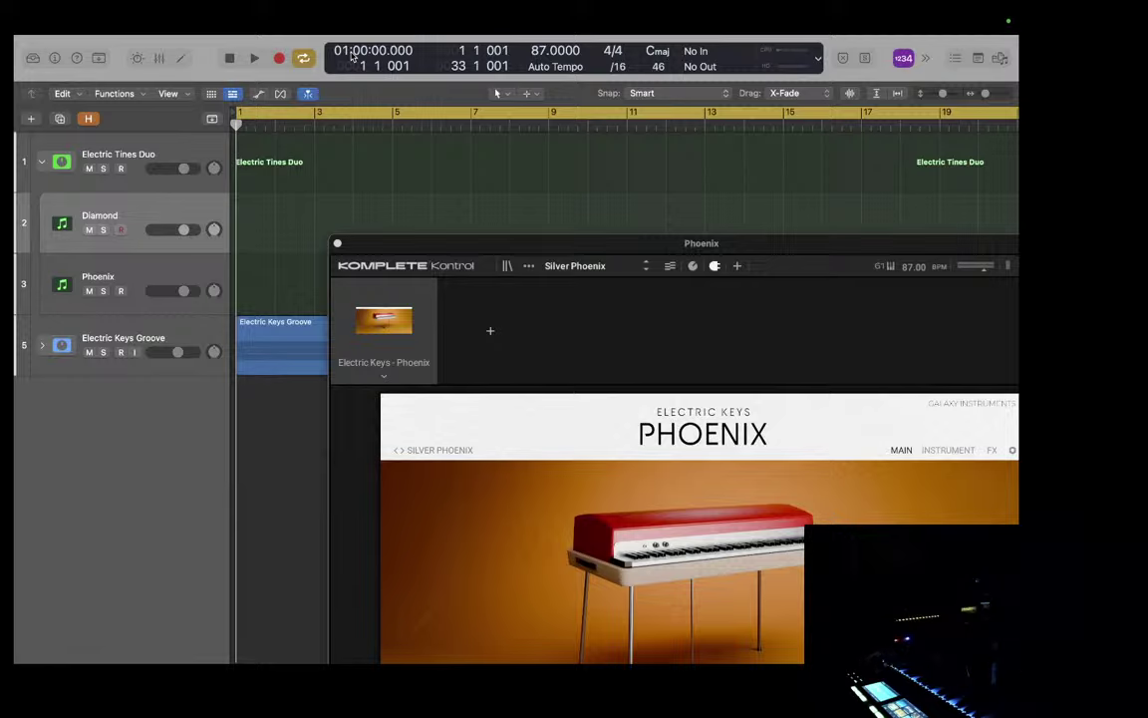
Step: Audition Phoenix's Slow Vibrato preset alone, compare it with the Diamond track, and select the Electric Tines Duo stack to layer both
key(Down)
key(Down)
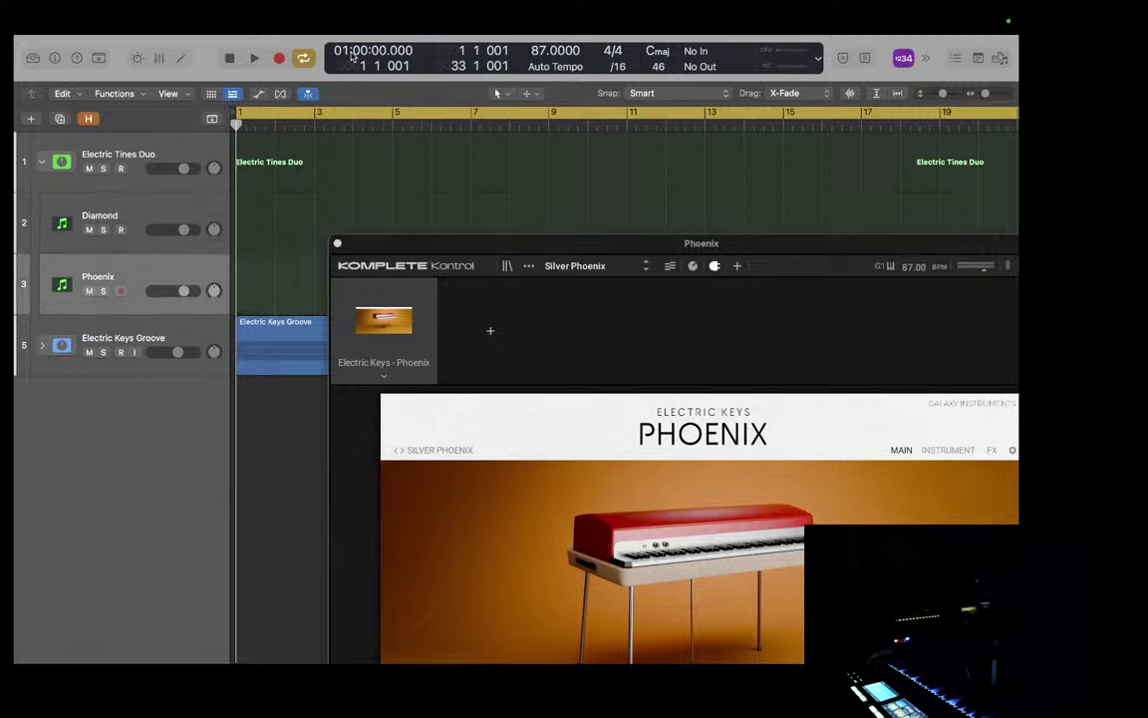
key(Up)
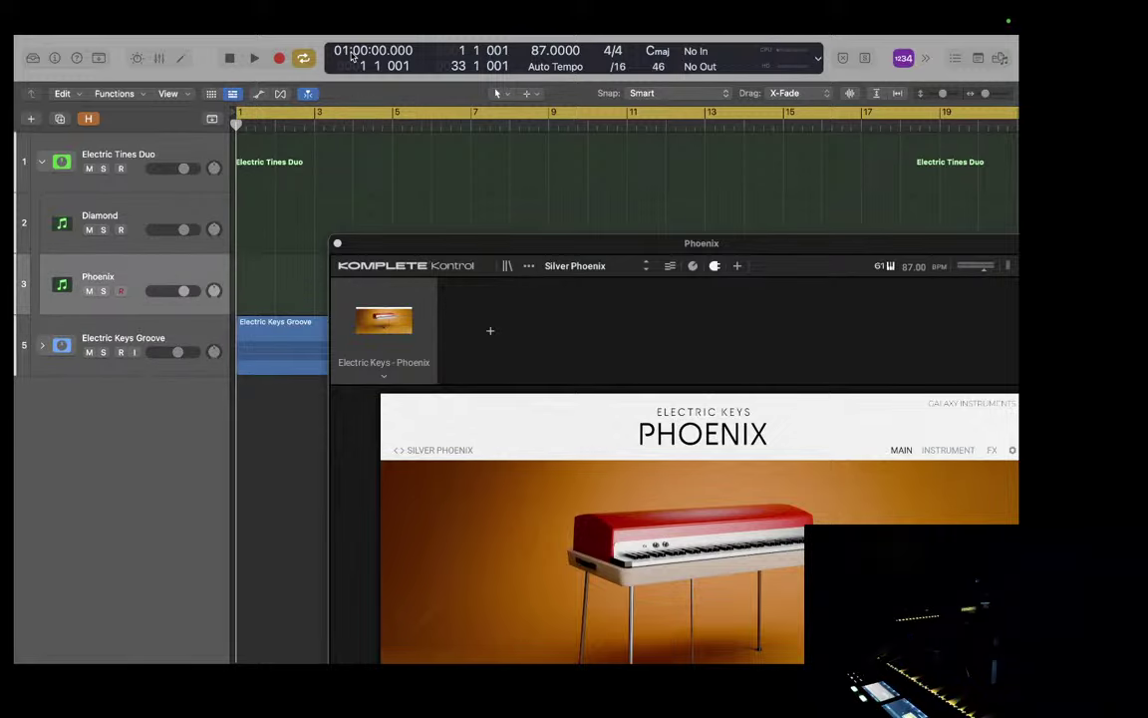
key(Down)
key(Up)
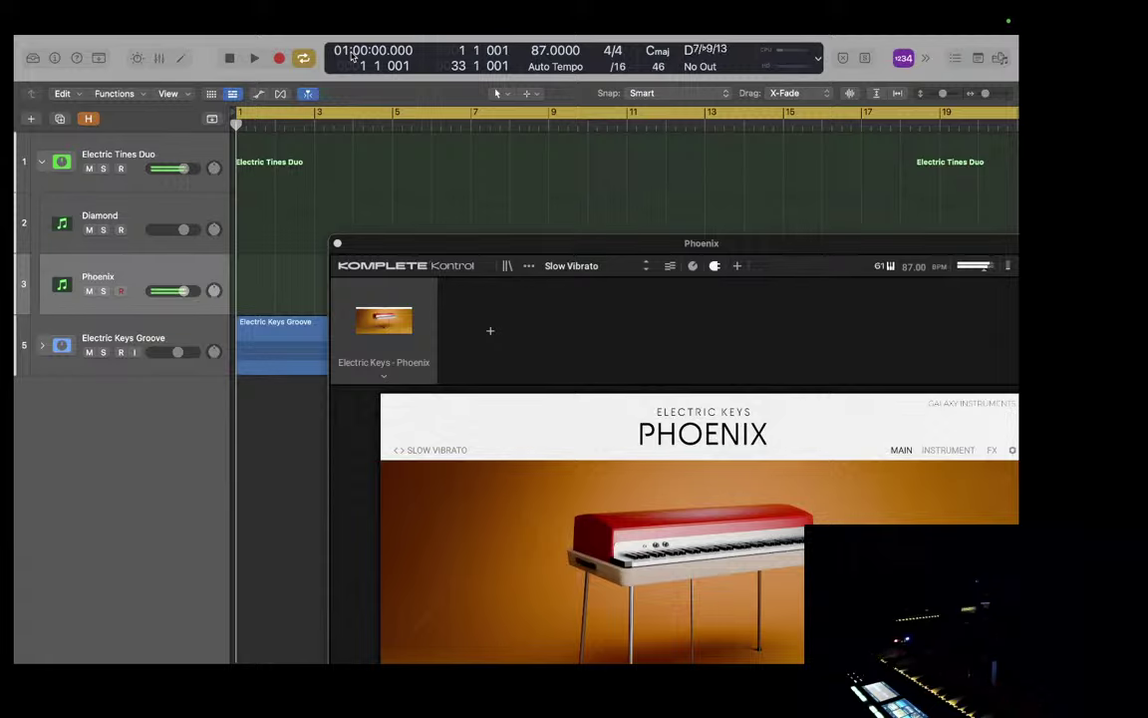
key(Up)
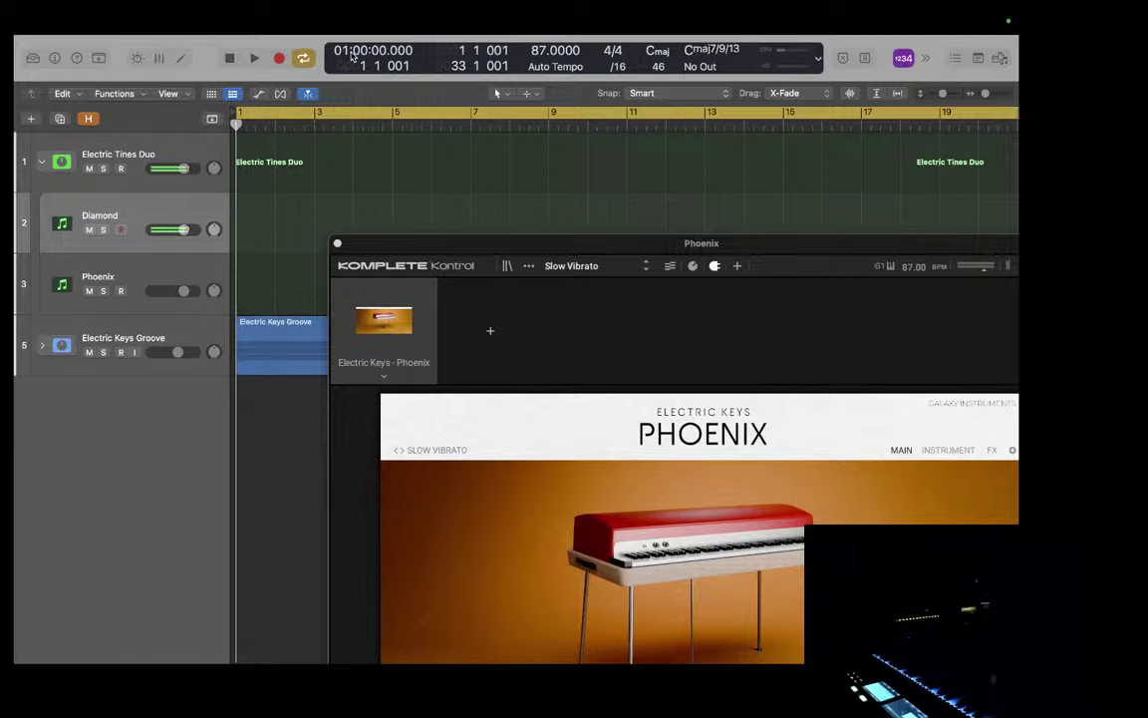
key(Up)
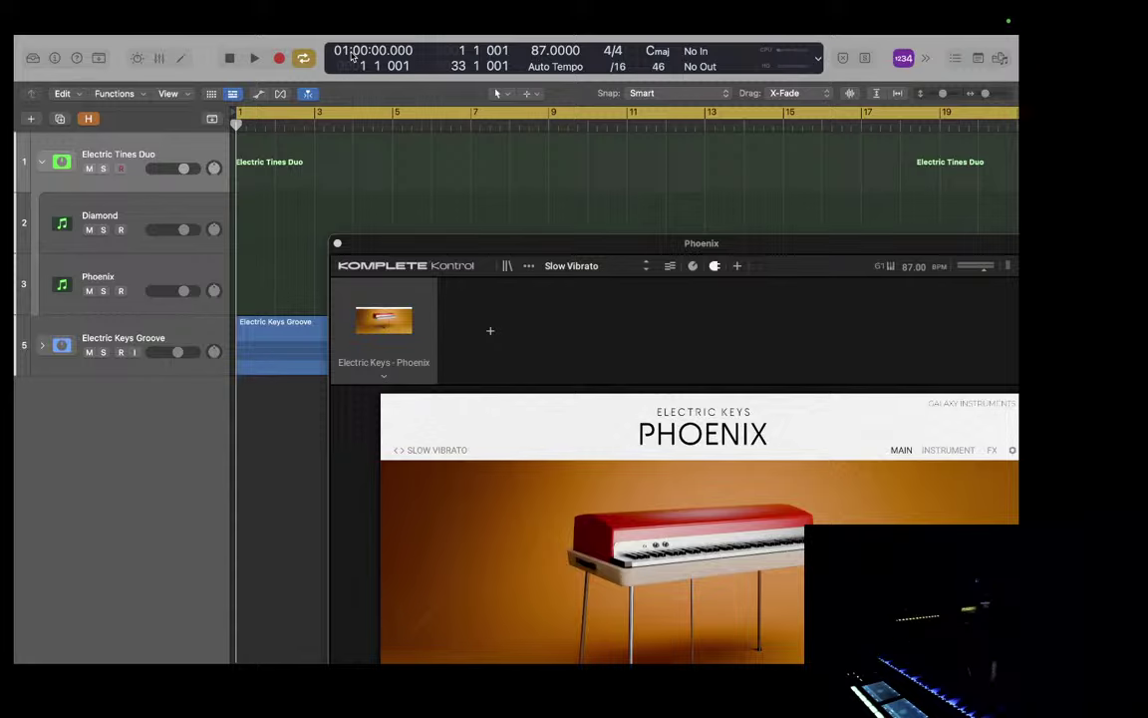
Step: Load Smoking Phoenix on the Phoenix track and alternate it repeatedly with the Diamond track, ending on Diamond
key(Down)
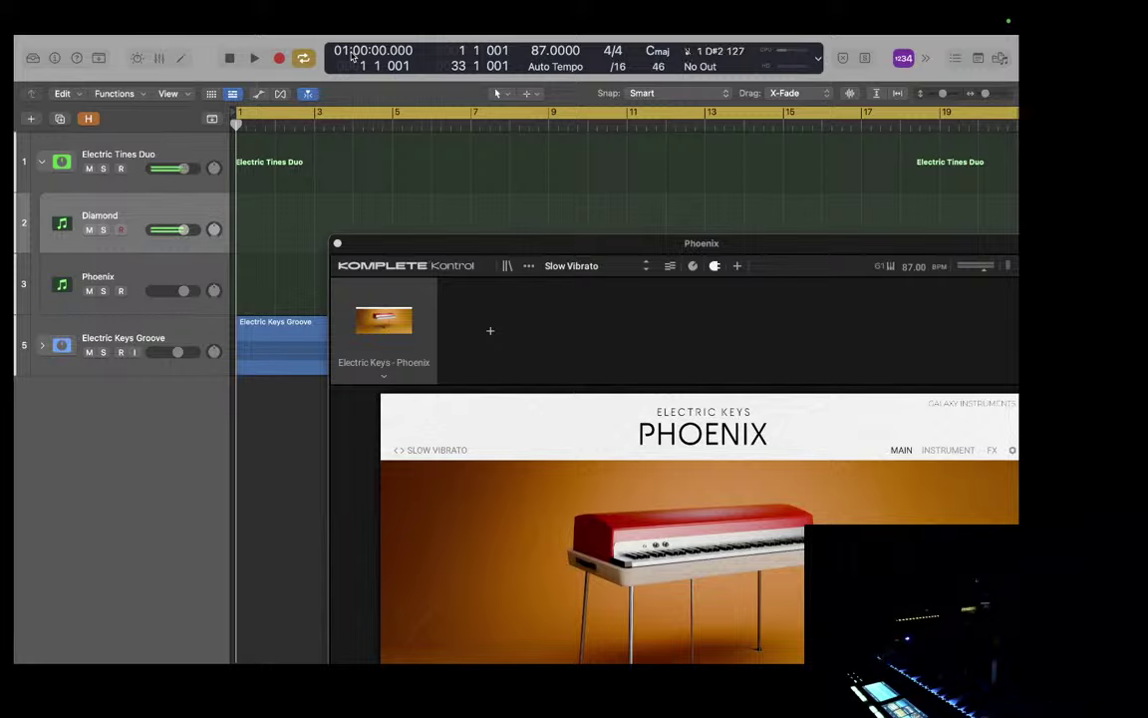
key(Down)
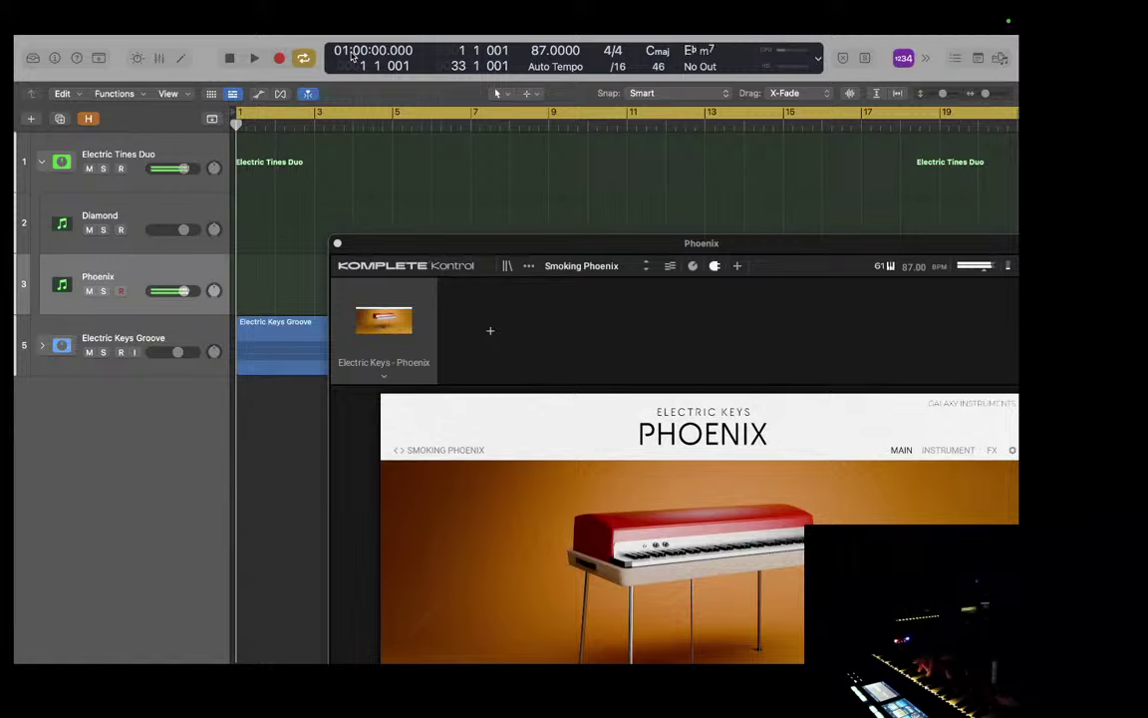
key(Up)
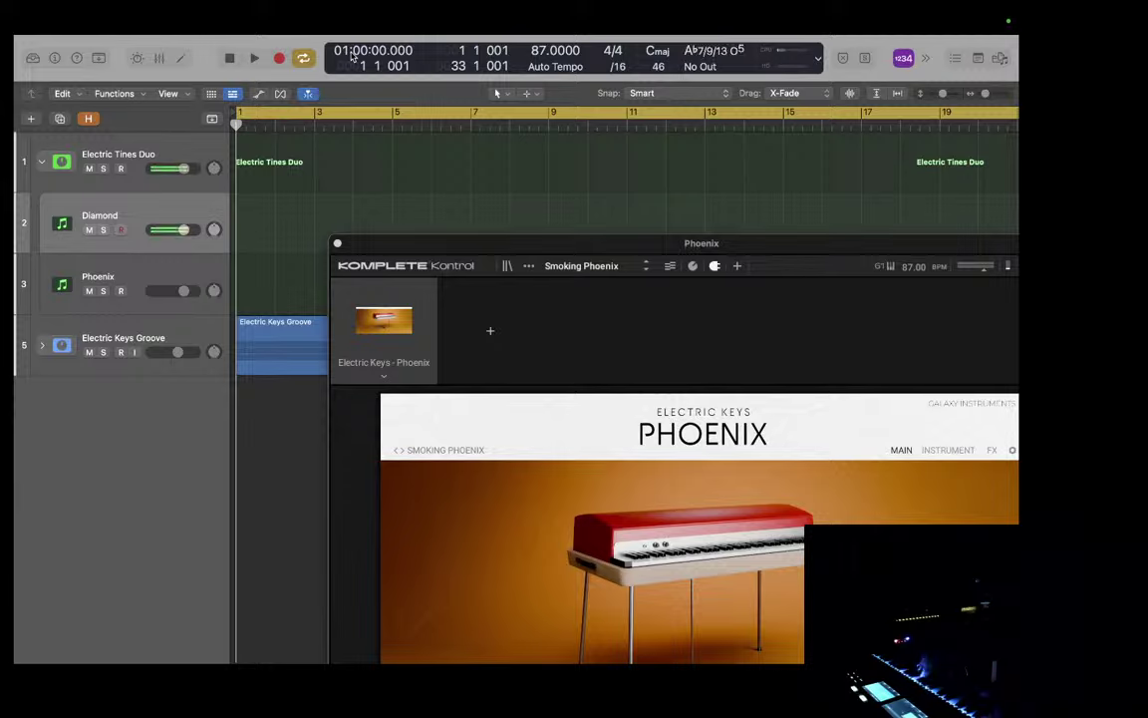
key(Down)
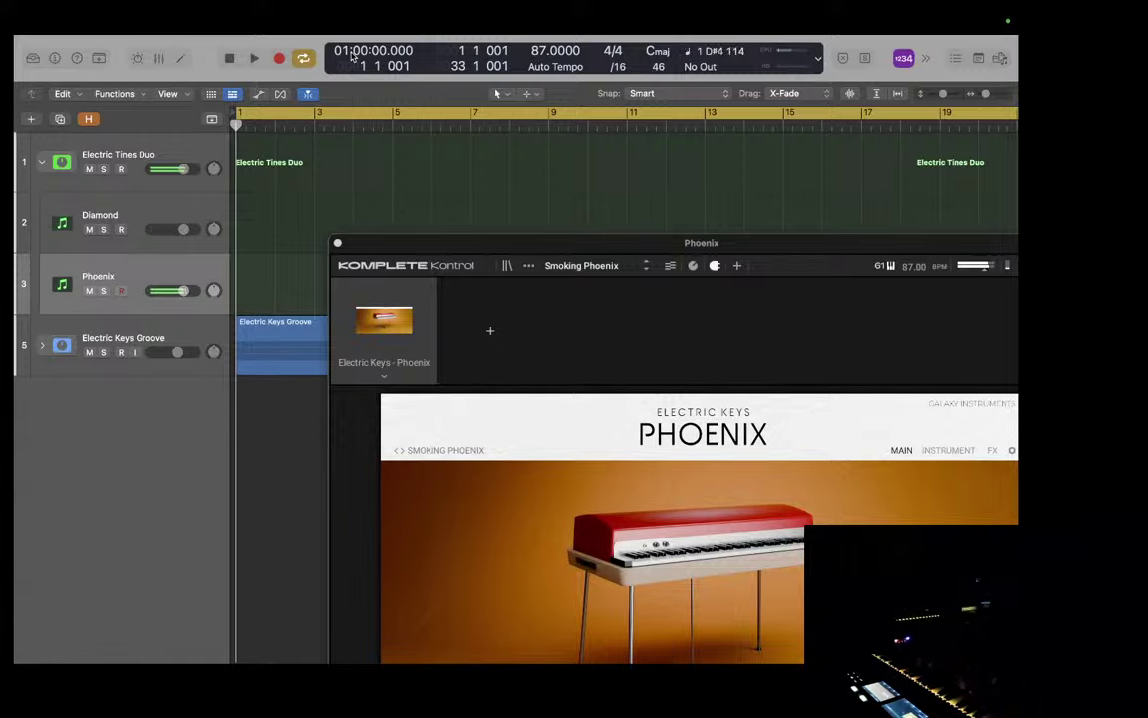
key(Up)
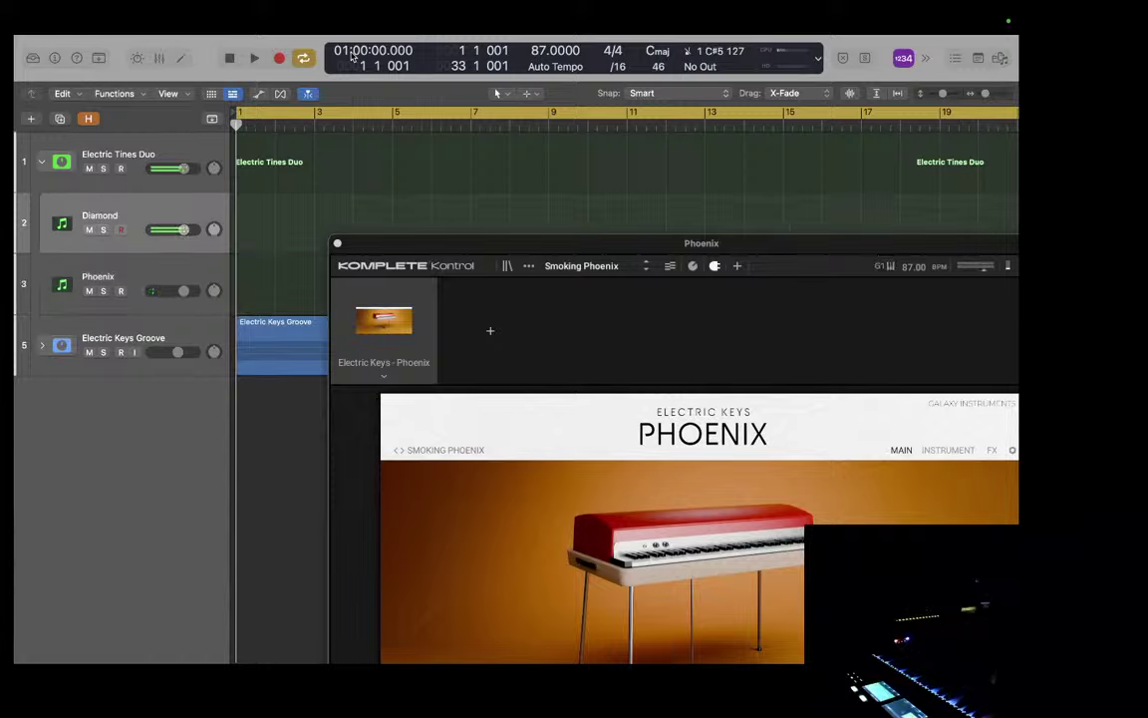
key(Down)
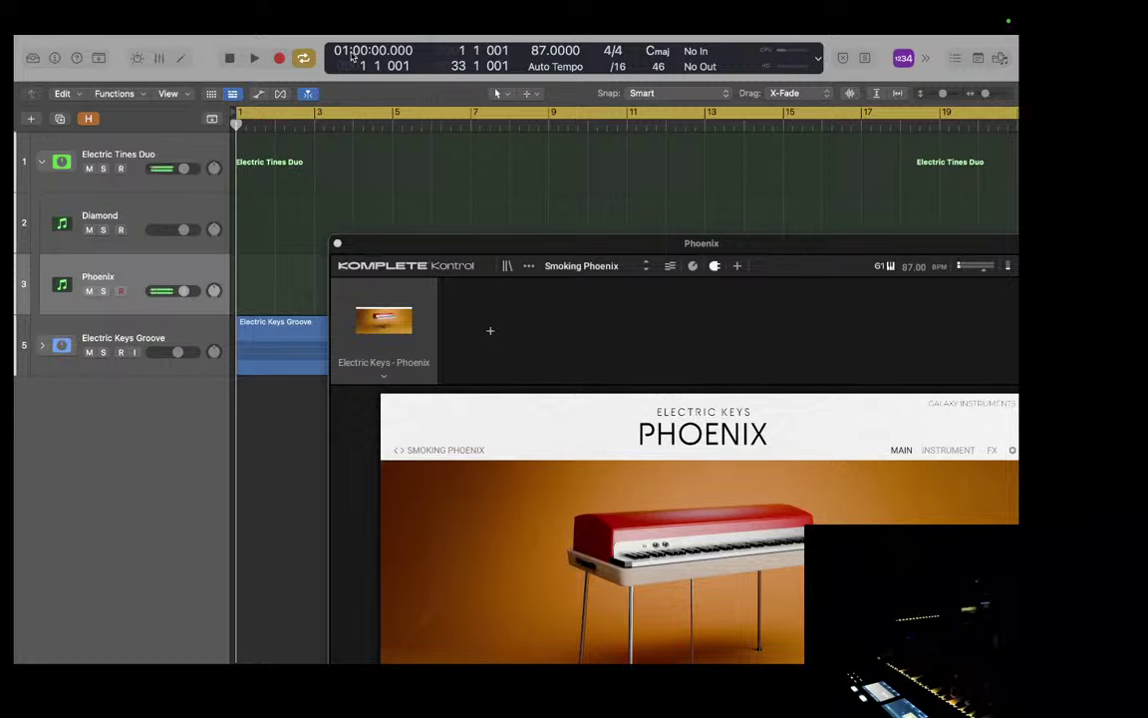
key(Up)
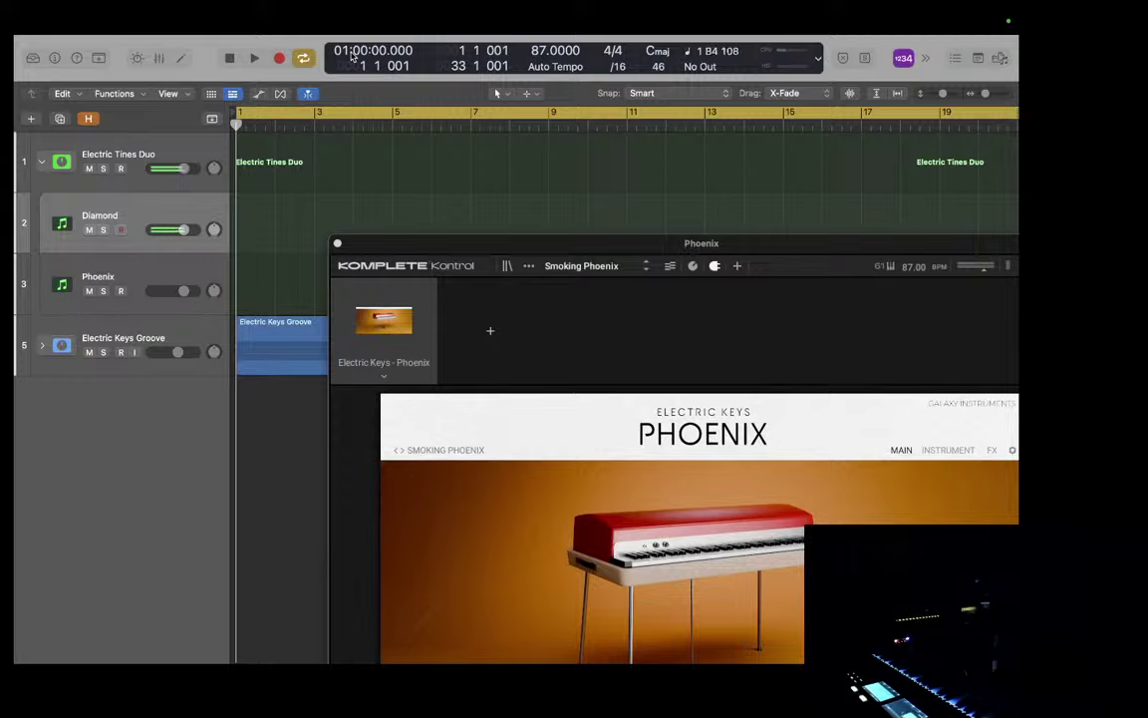
key(Down)
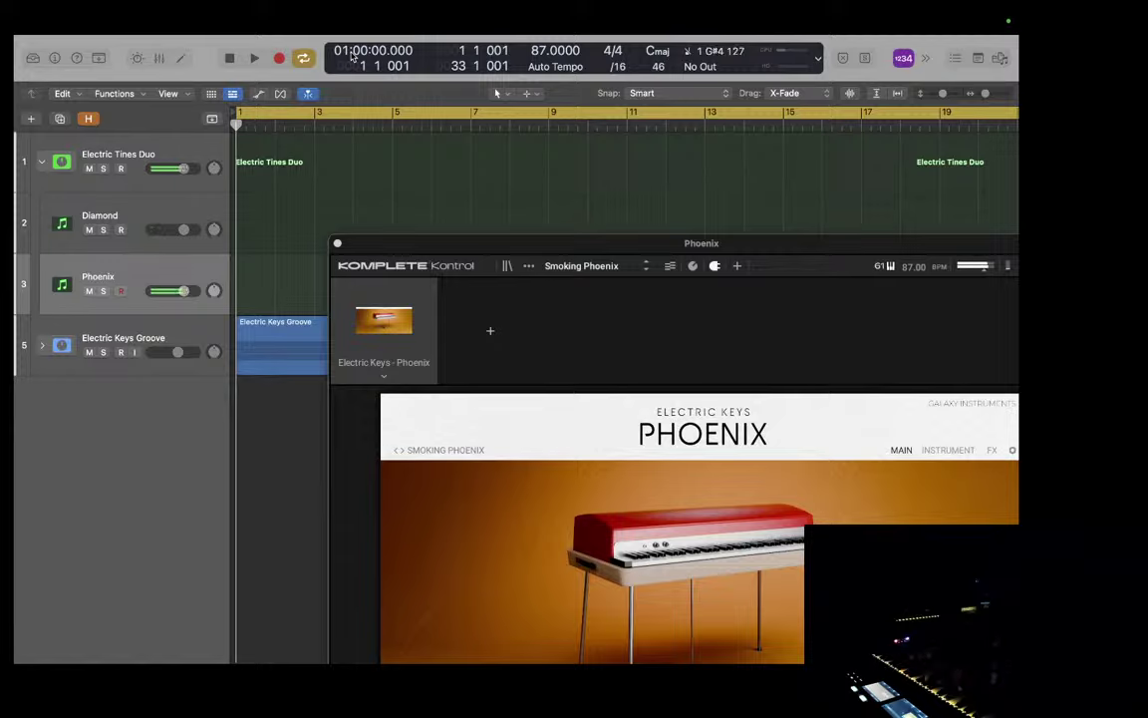
key(Up)
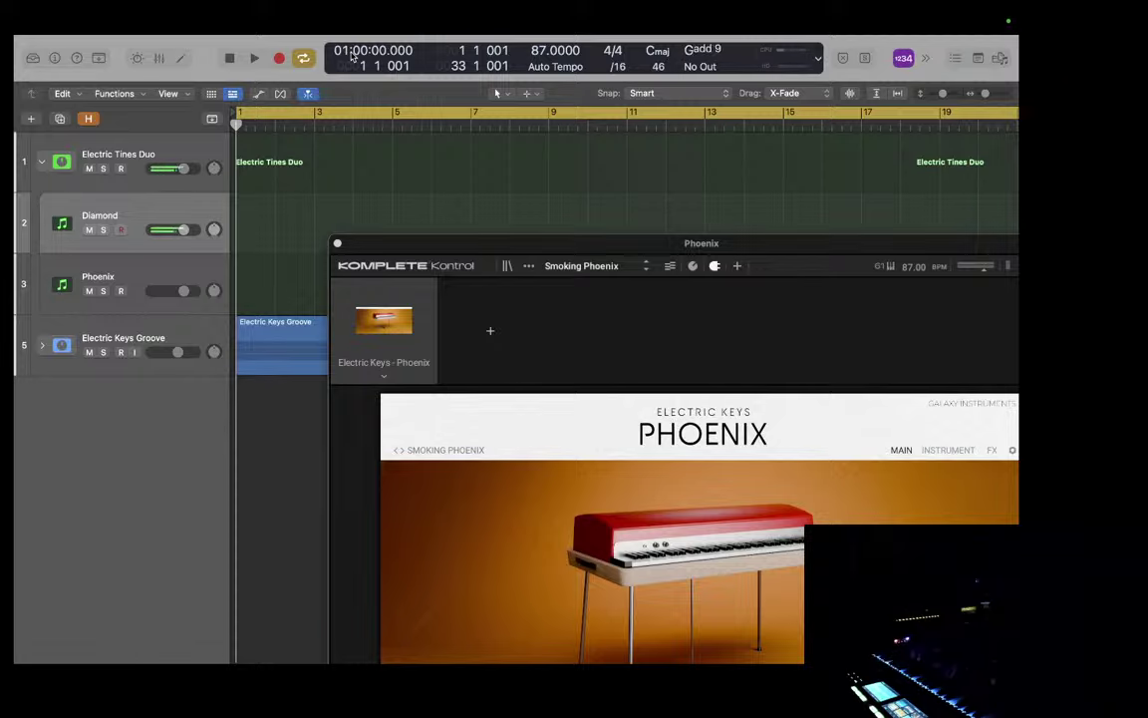
Step: Audition Phoenix's Smooth Pulse preset in two passes against the Diamond track, ending on Diamond
key(Down)
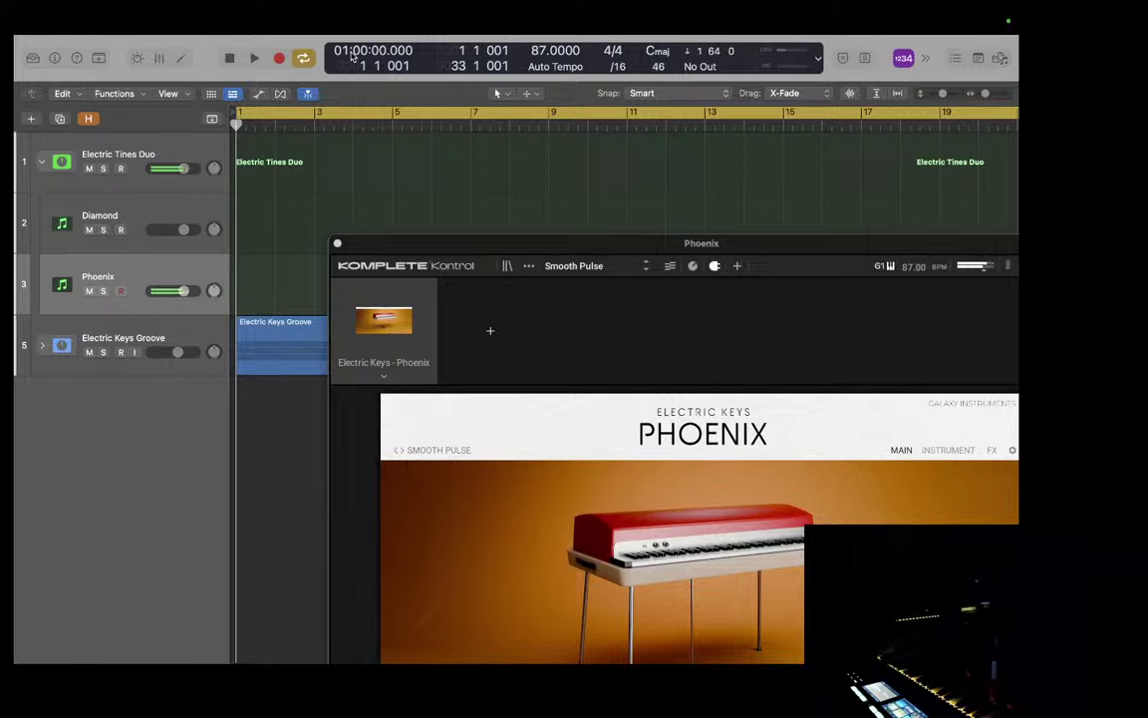
key(Up)
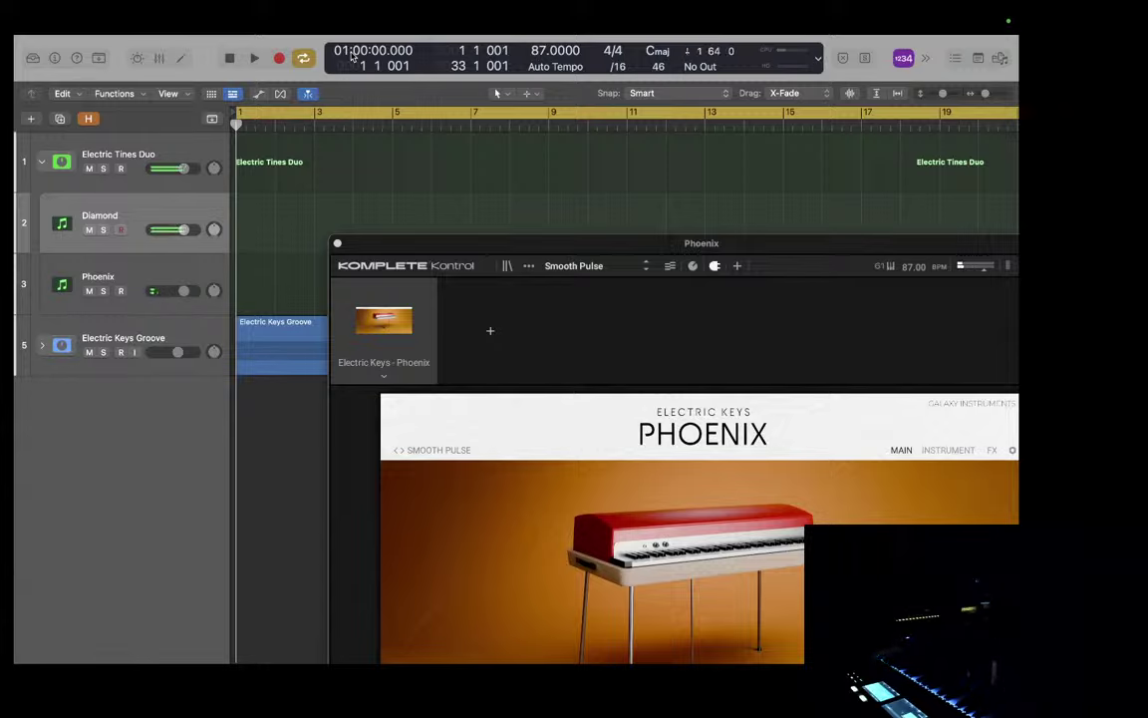
key(Down)
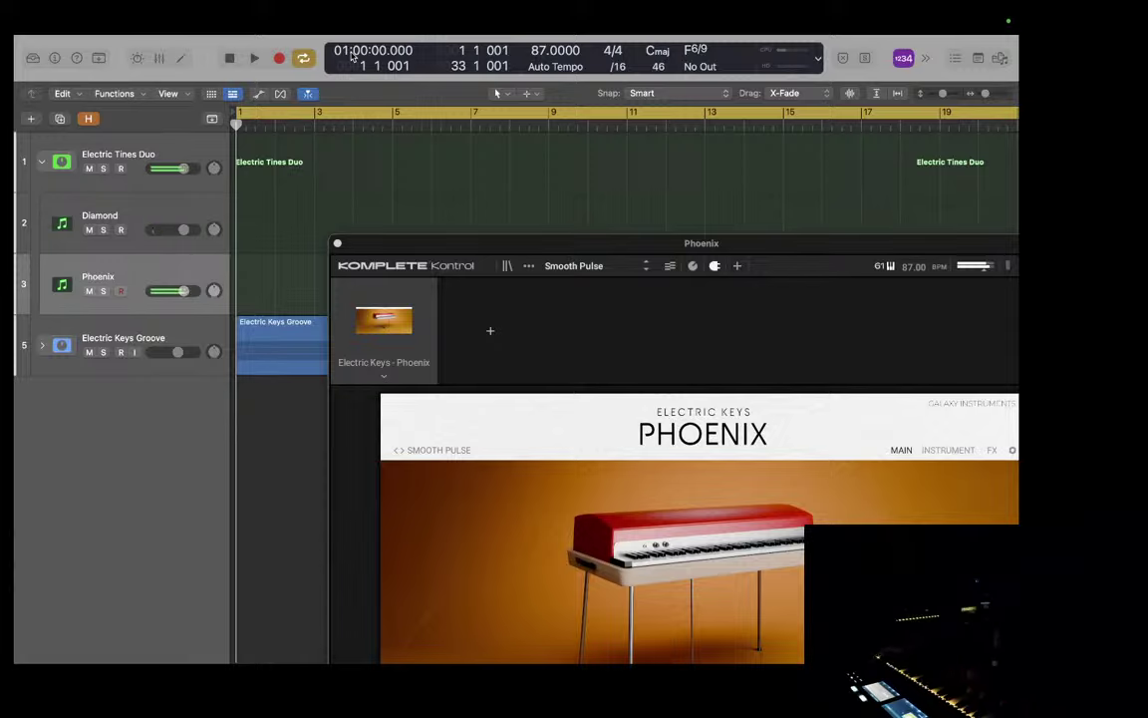
key(Up)
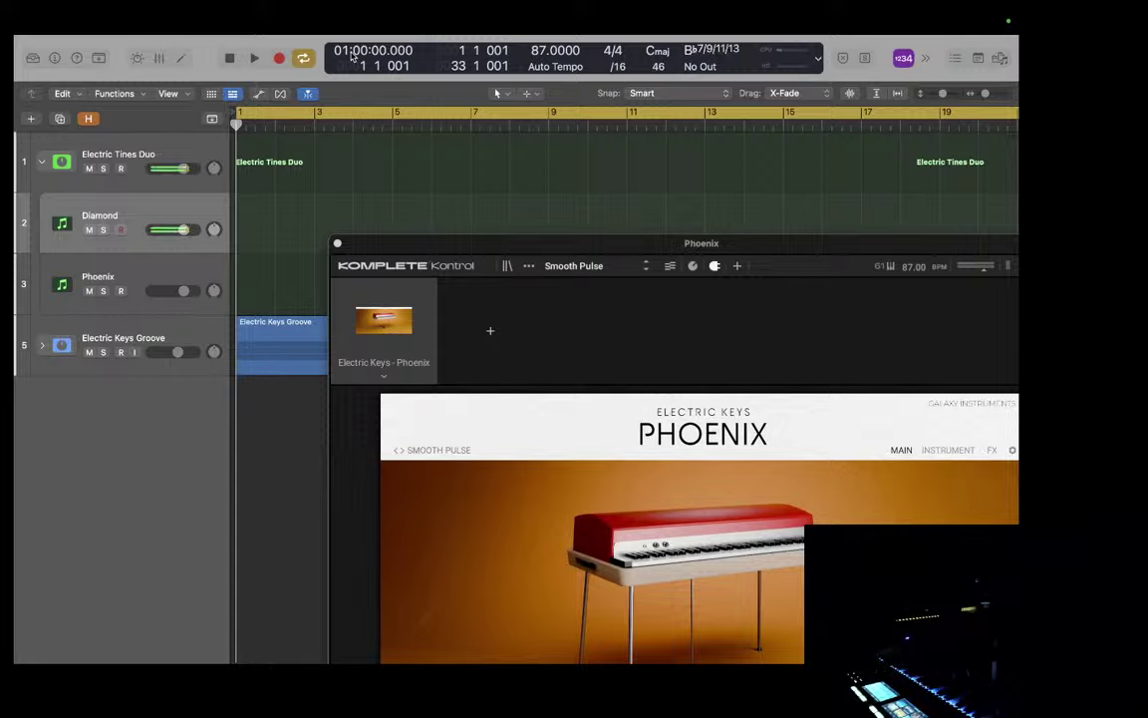
Step: Audition Phoenix's Smooth Vibes preset alone, against the Diamond track and layered in the Electric Tines Duo stack, ending on Diamond
key(Down)
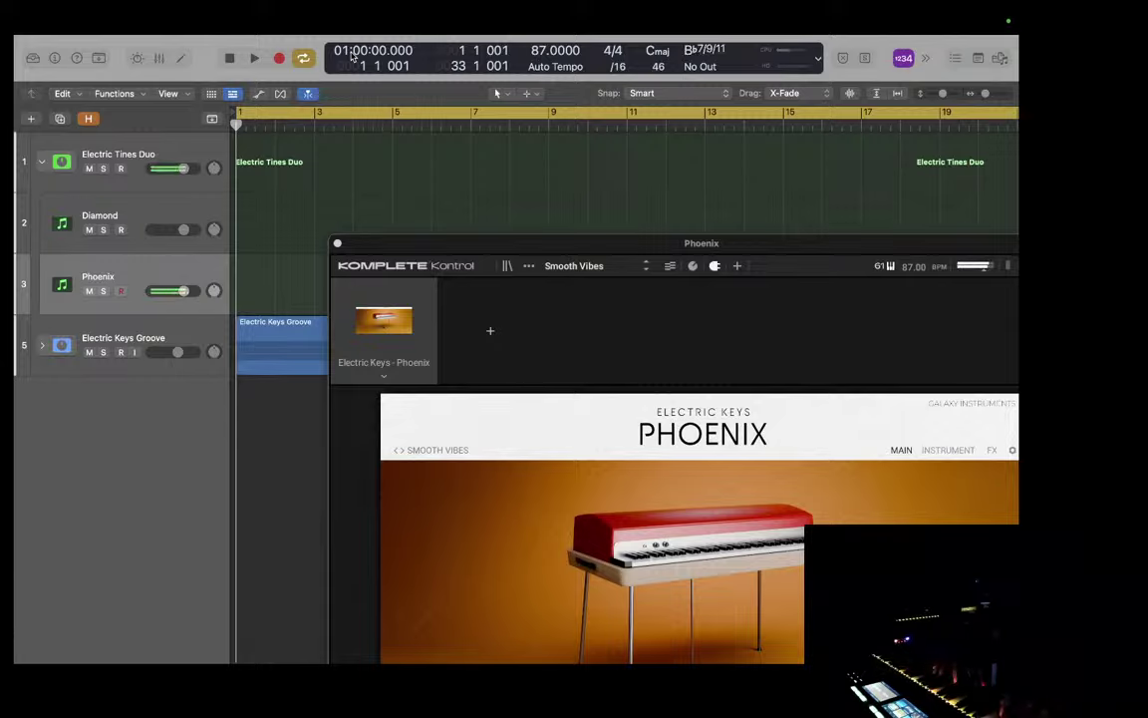
key(space)
key(space)
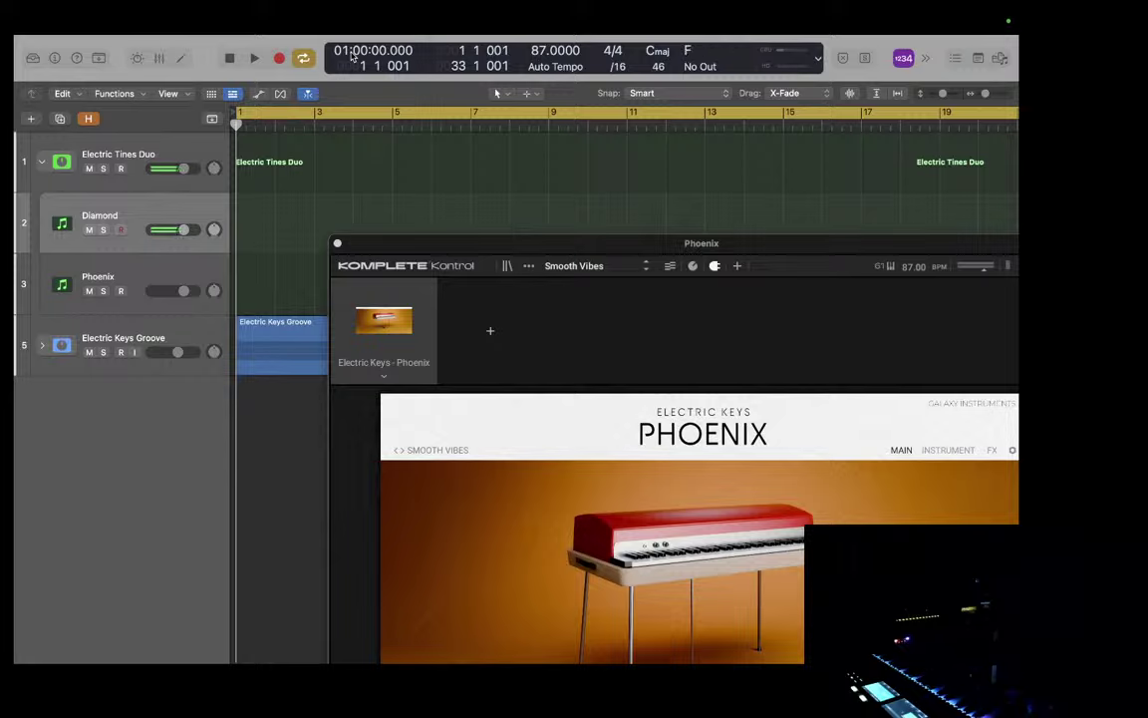
key(Down)
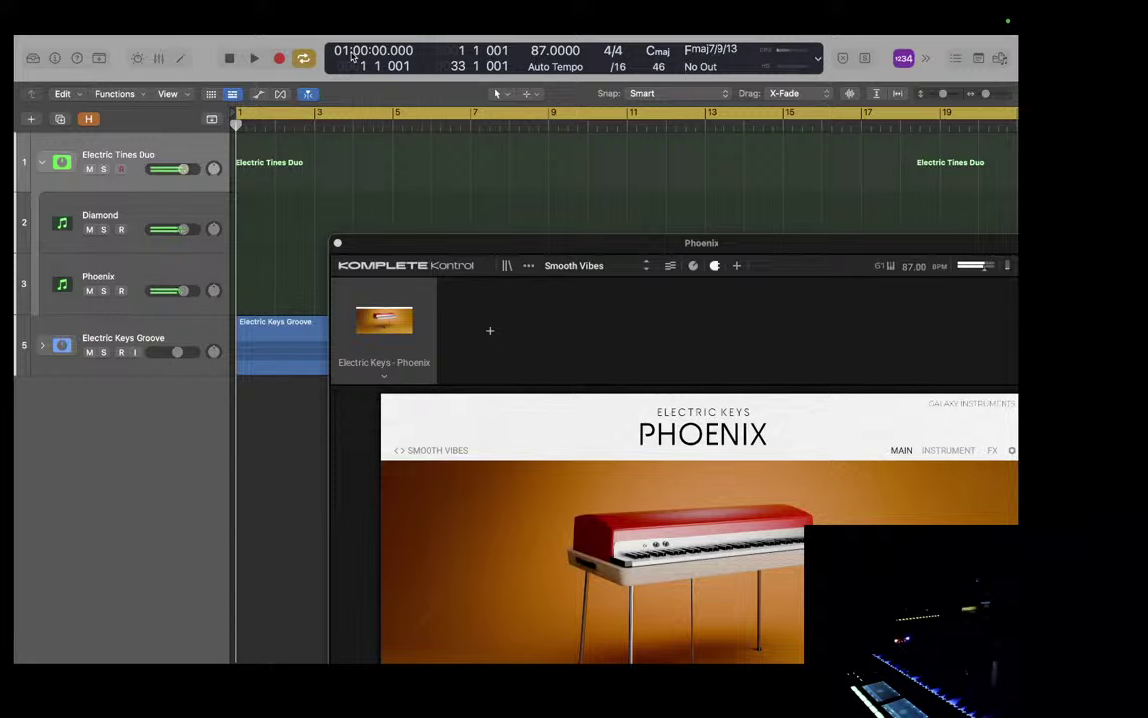
key(Down)
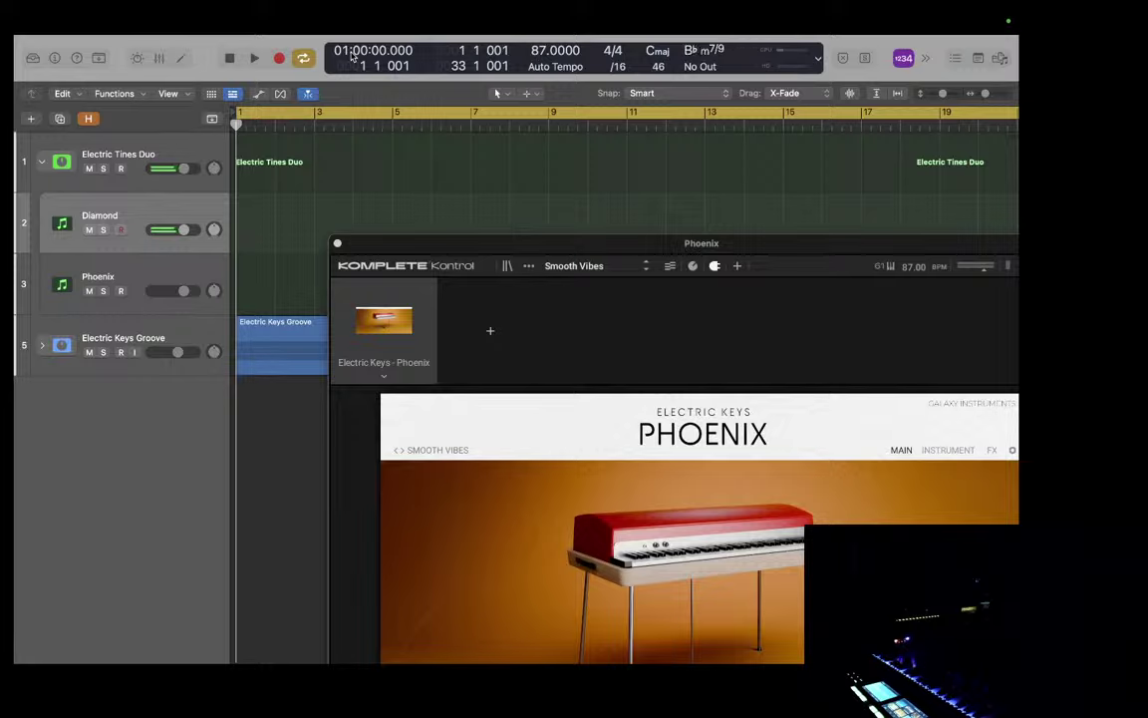
Step: Load Soft Warmth on the Phoenix track and compare it in several passes with the Diamond track, ending on Diamond
key(Down)
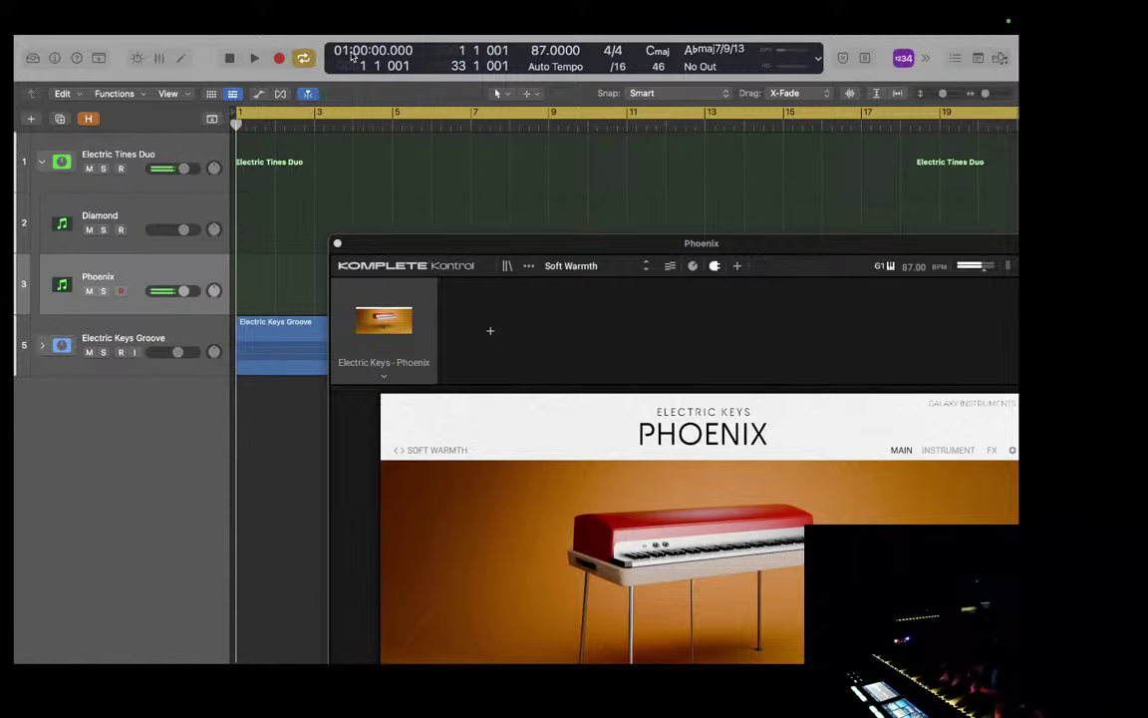
key(Up)
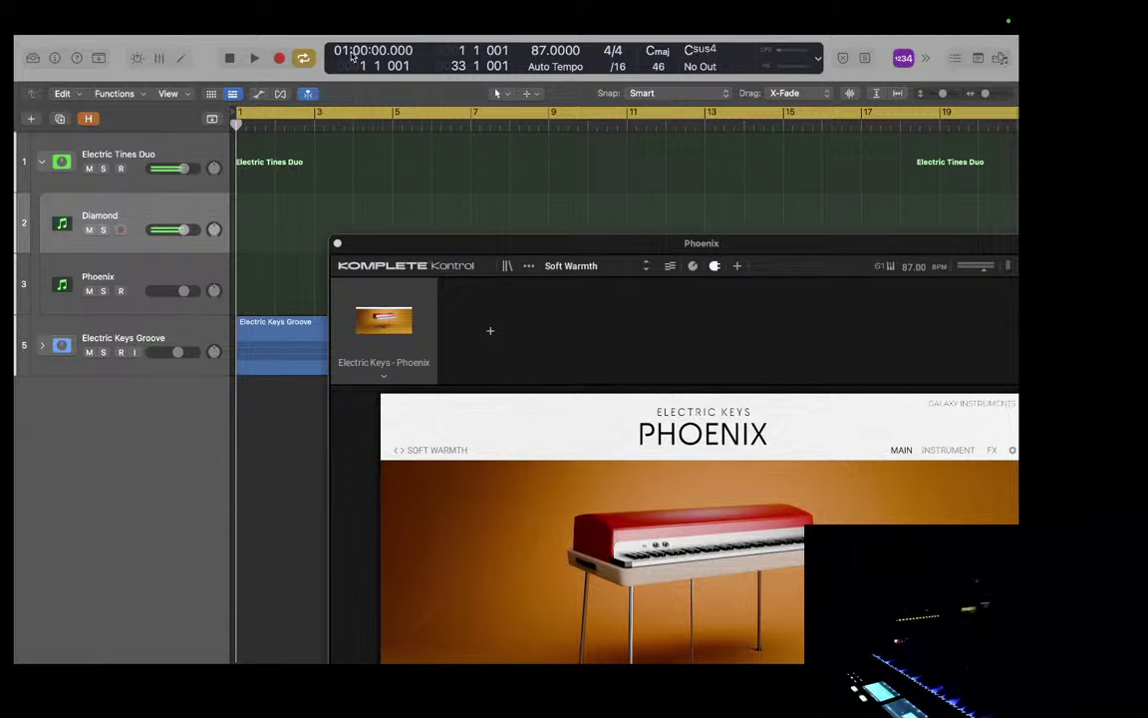
key(Down)
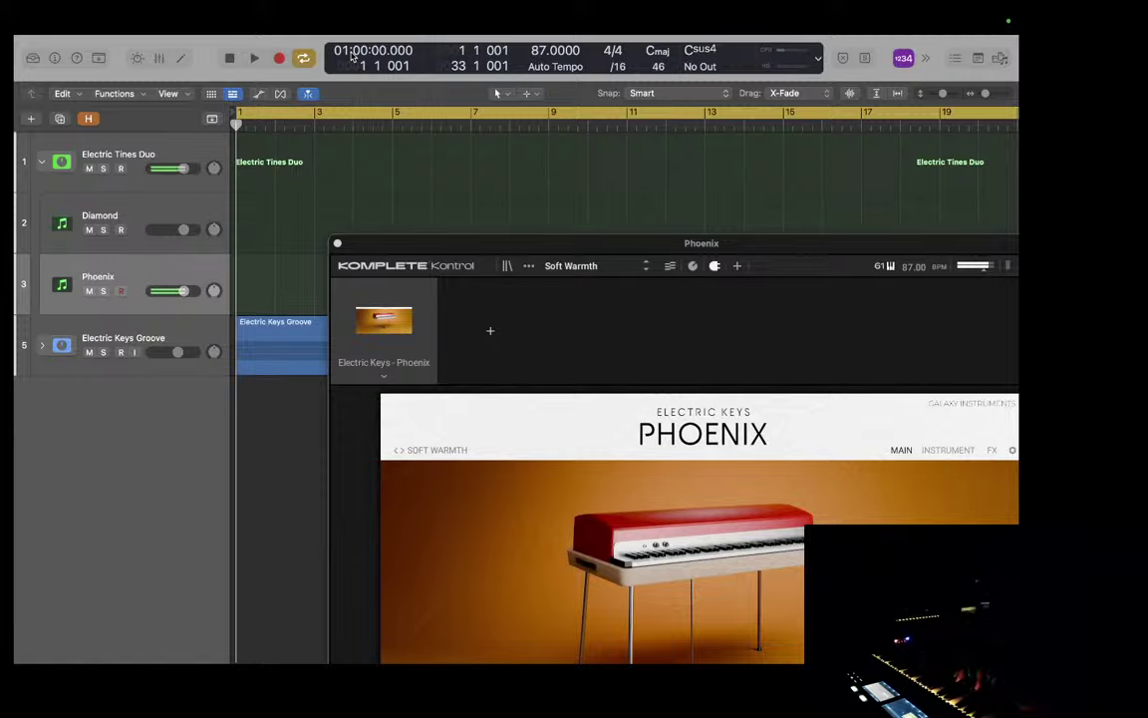
key(Up)
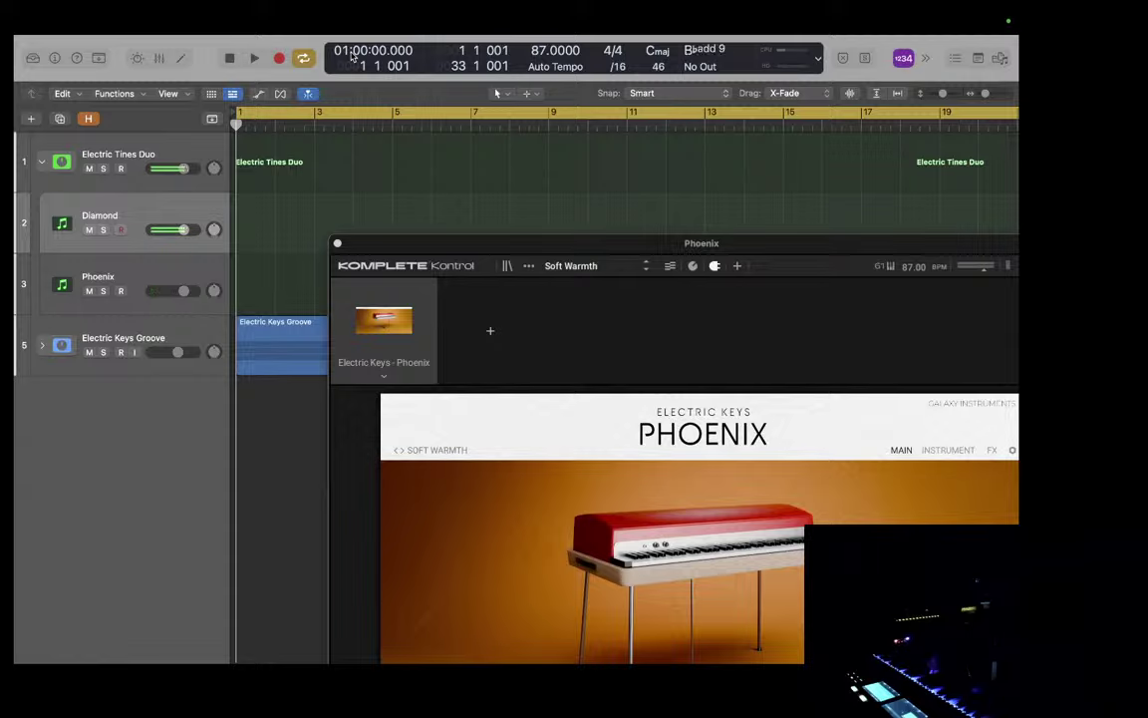
key(Down)
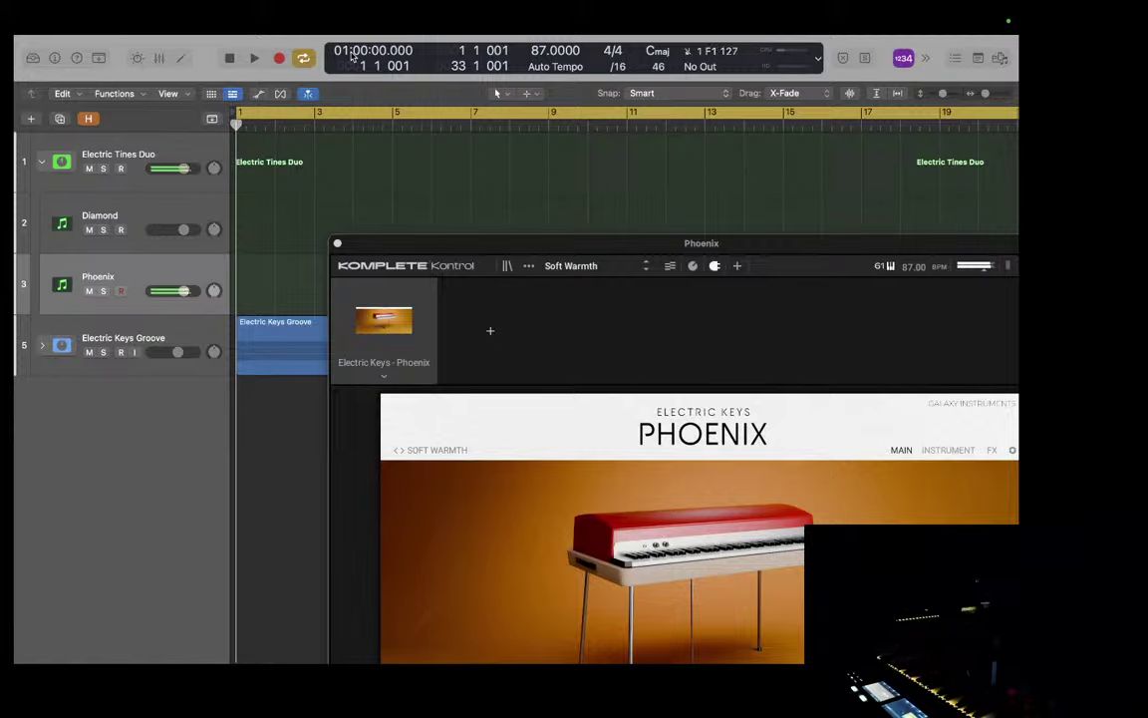
key(Up)
key(Up)
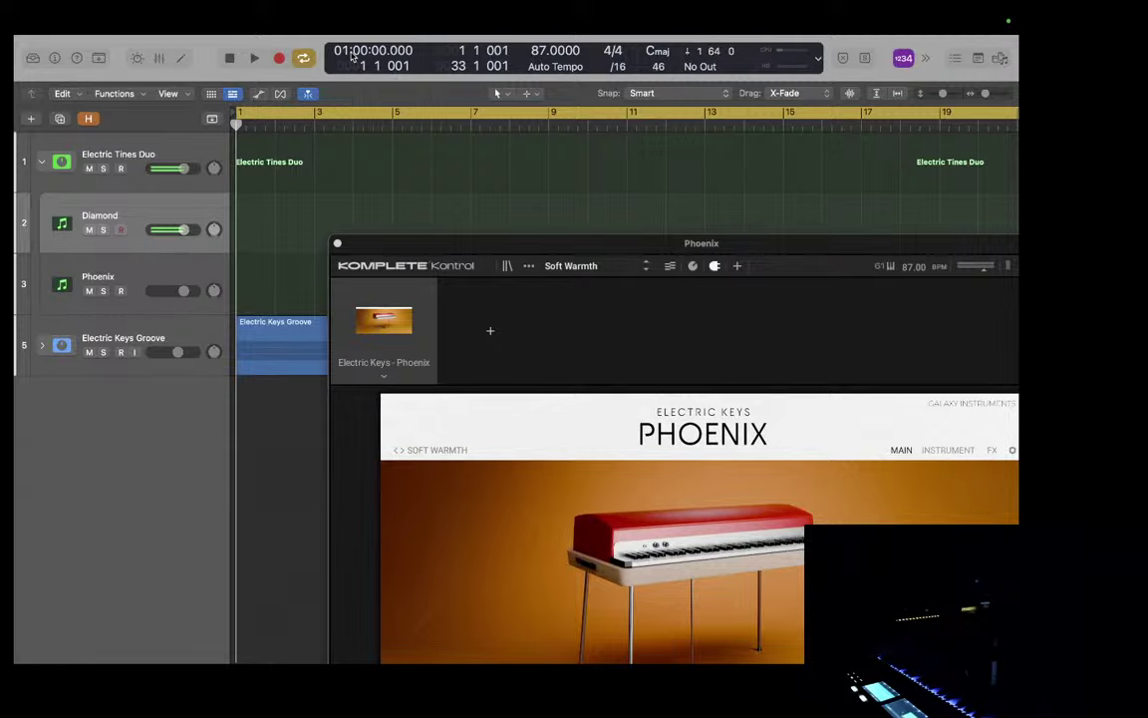
Step: Alternate Phoenix's Soft Warmth with the Diamond track again, audition both layered in the Electric Tines Duo stack, and return to Diamond
key(Down)
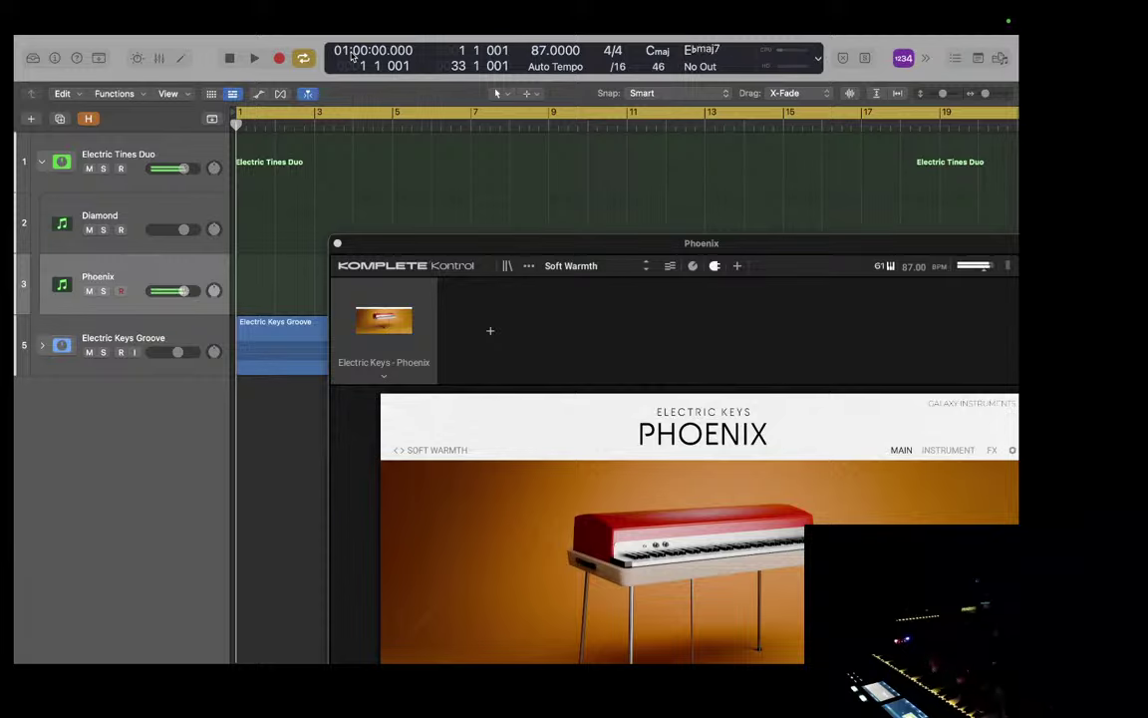
key(Up)
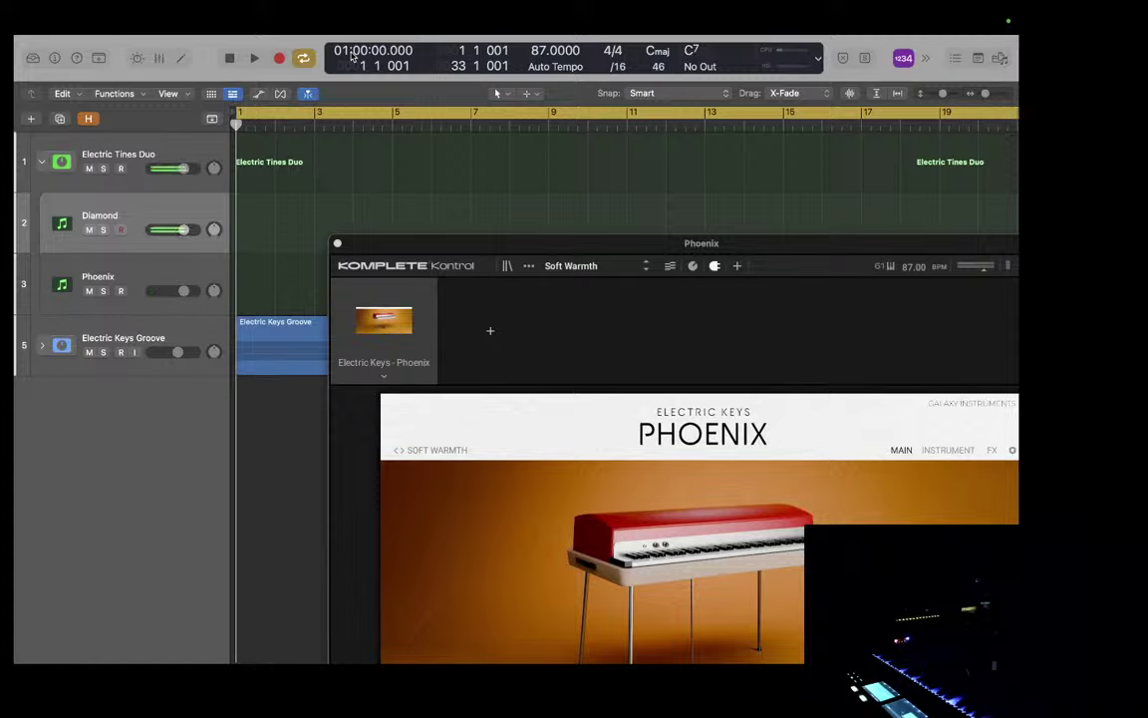
key(Down)
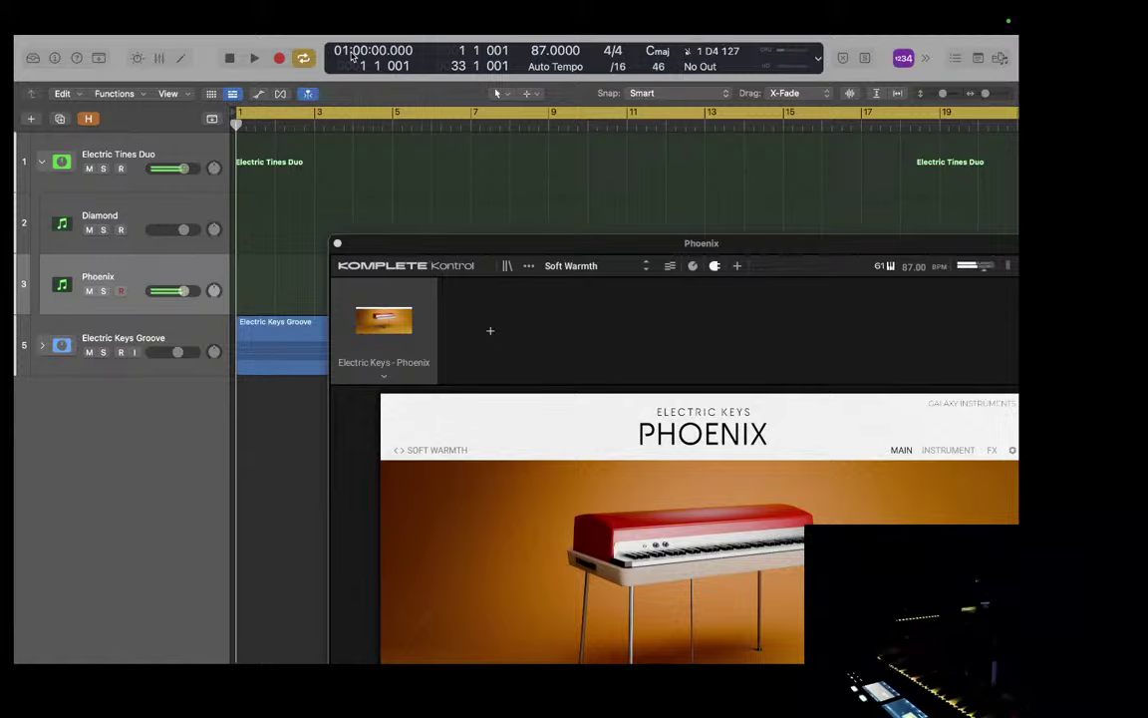
key(Up)
key(Up)
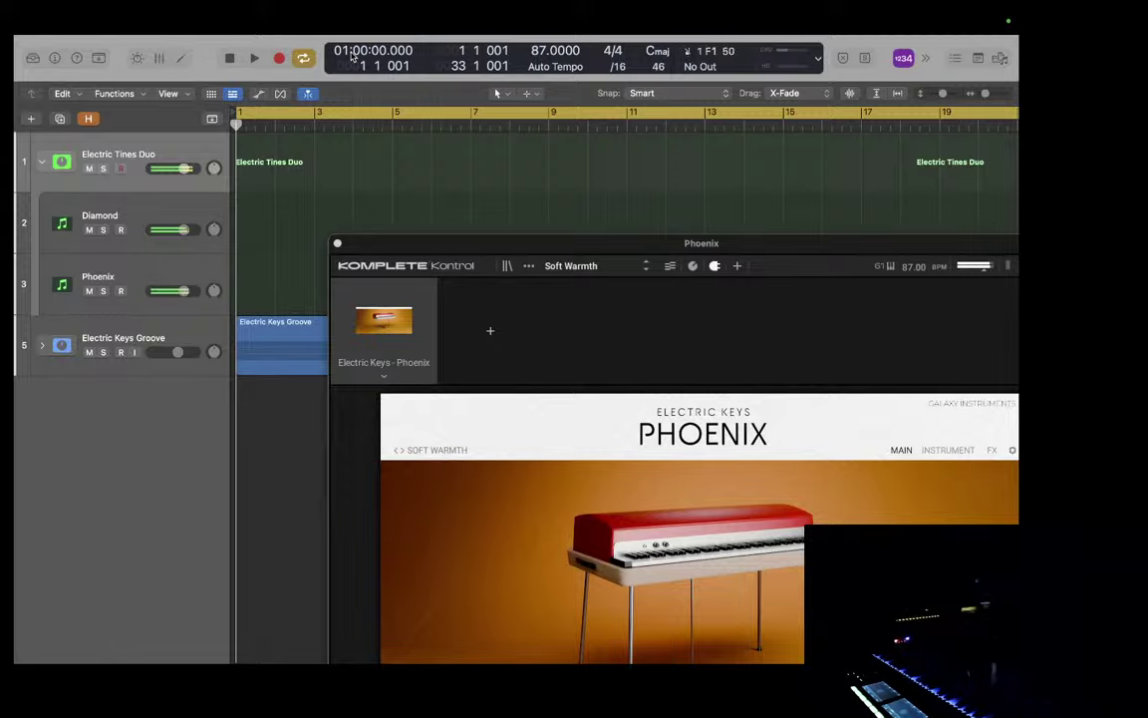
key(Down)
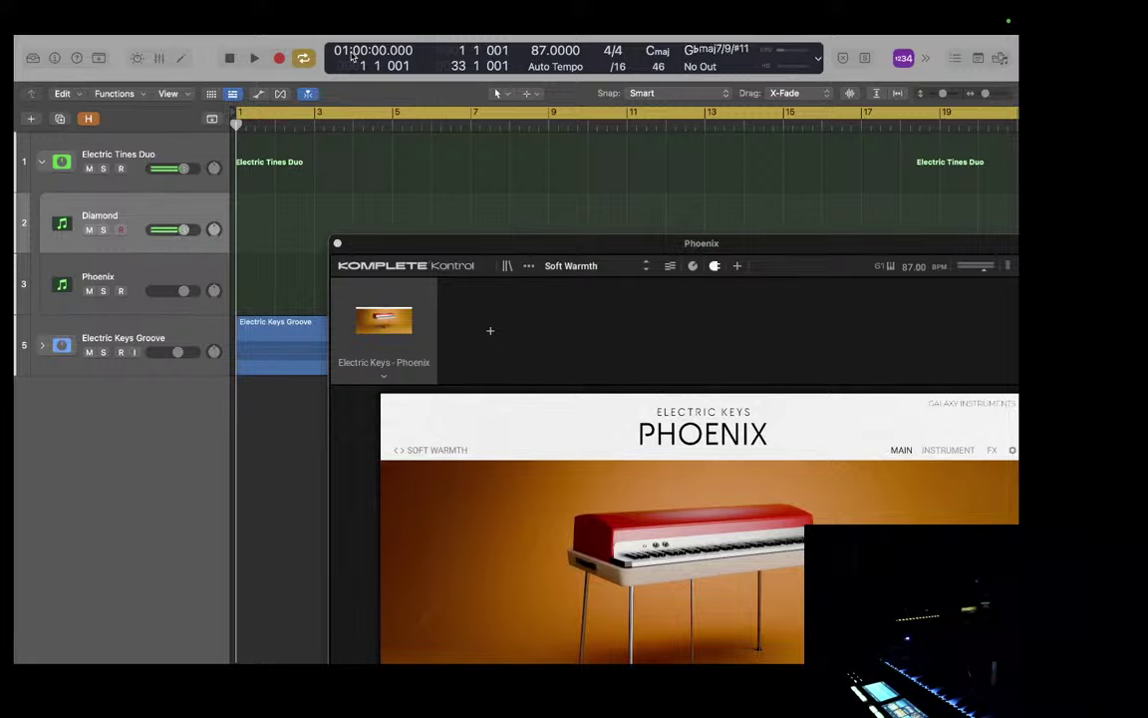
Step: Audition Phoenix's Spread Flange preset, select the Electric Tines Duo stack, and alternate between Phoenix and Diamond, ending on Diamond
key(Down)
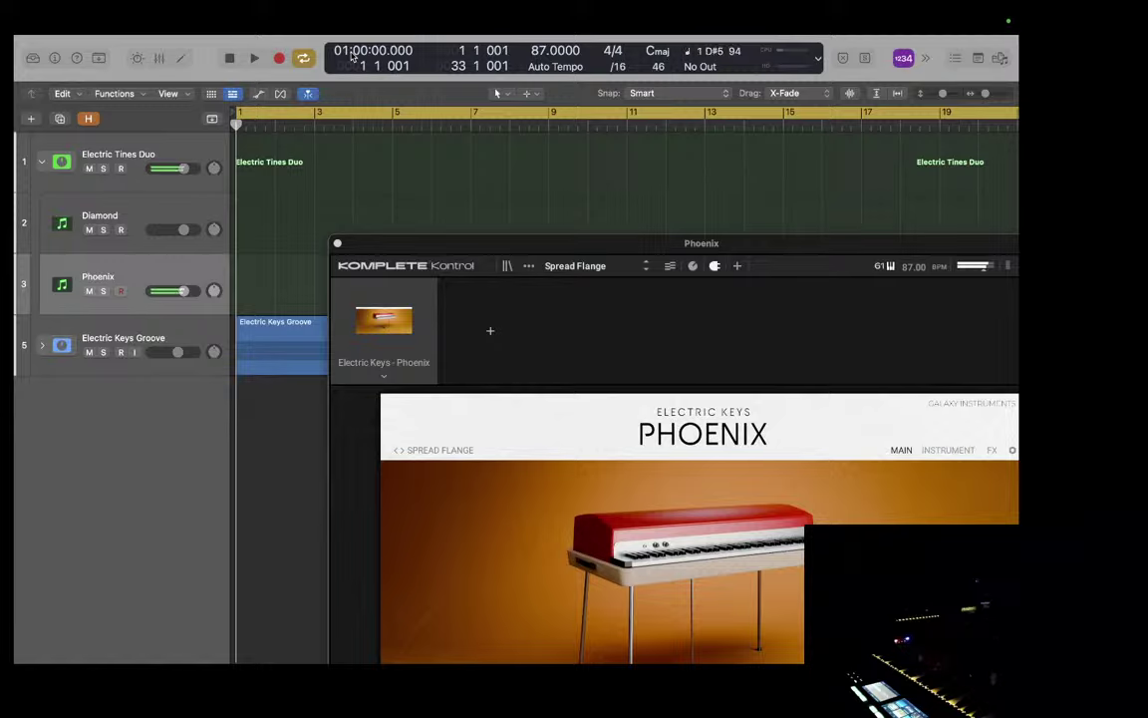
key(Up)
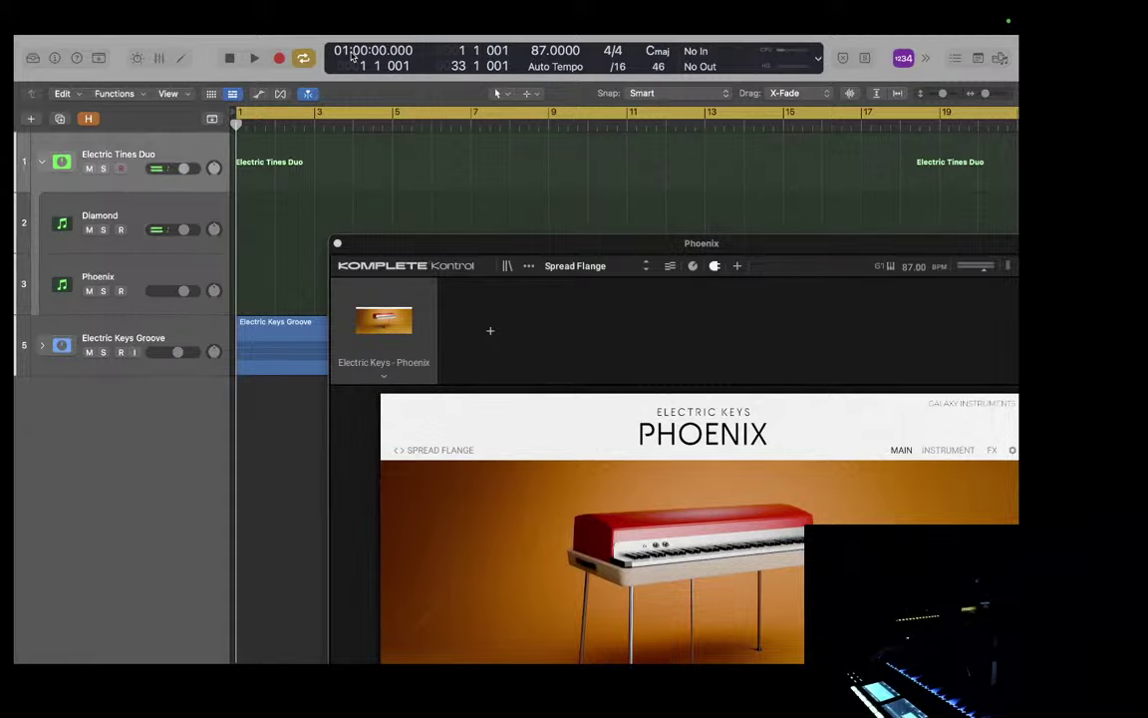
key(Up)
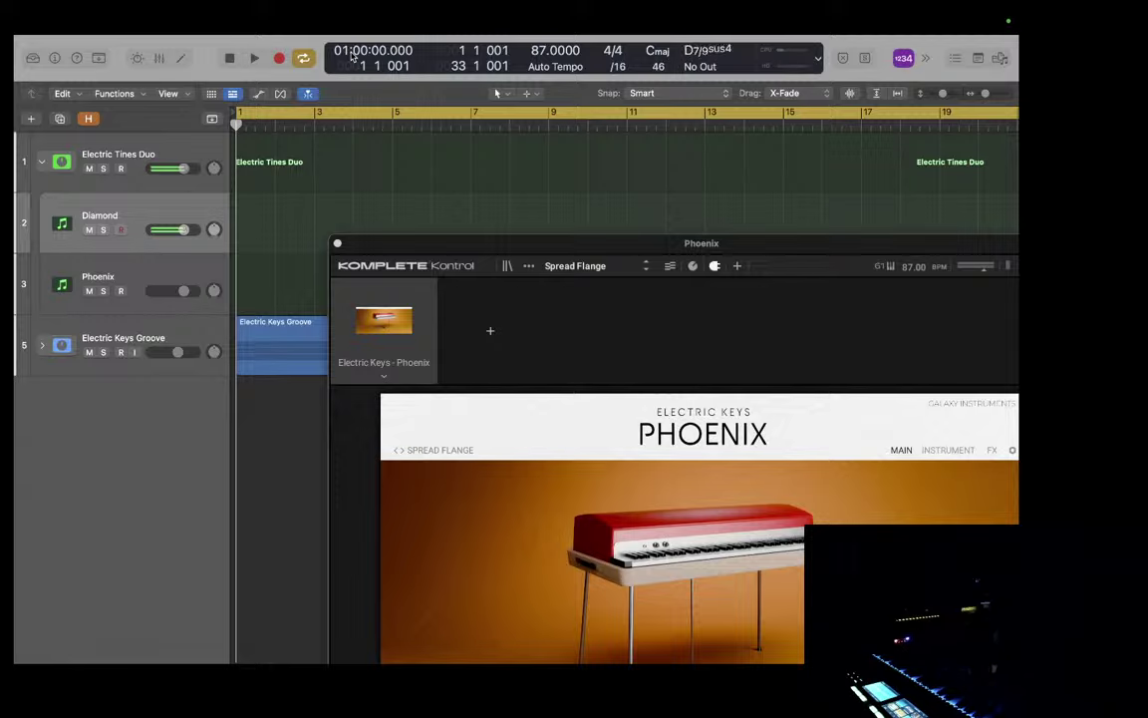
key(Down)
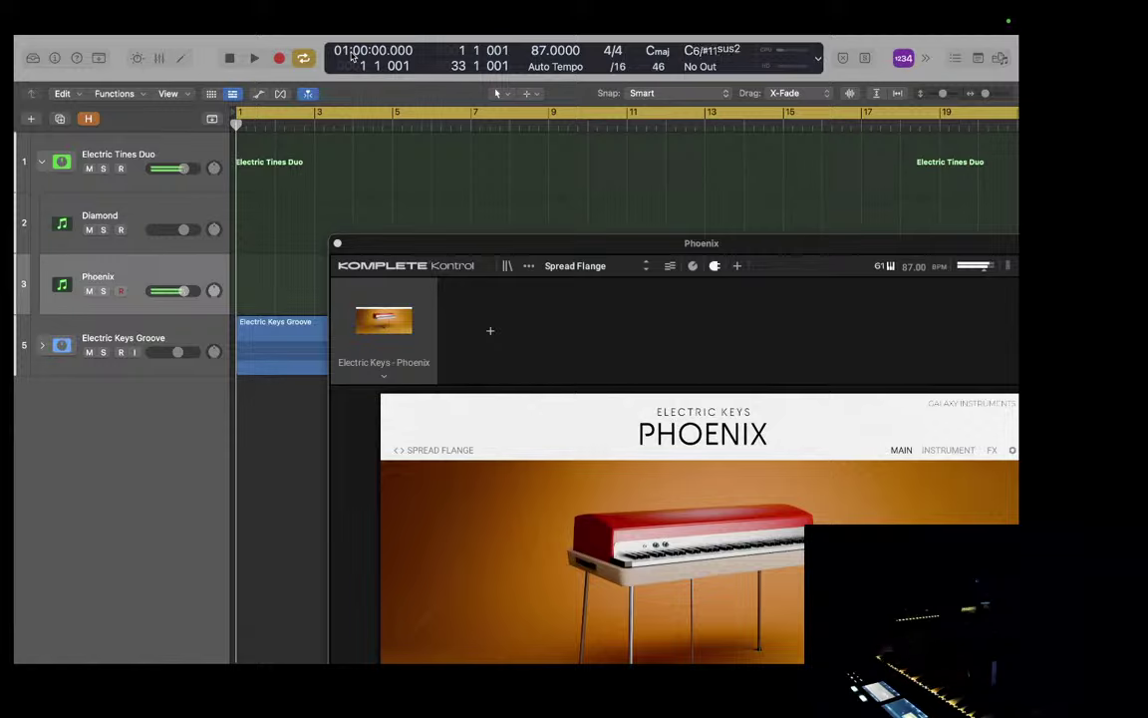
key(Up)
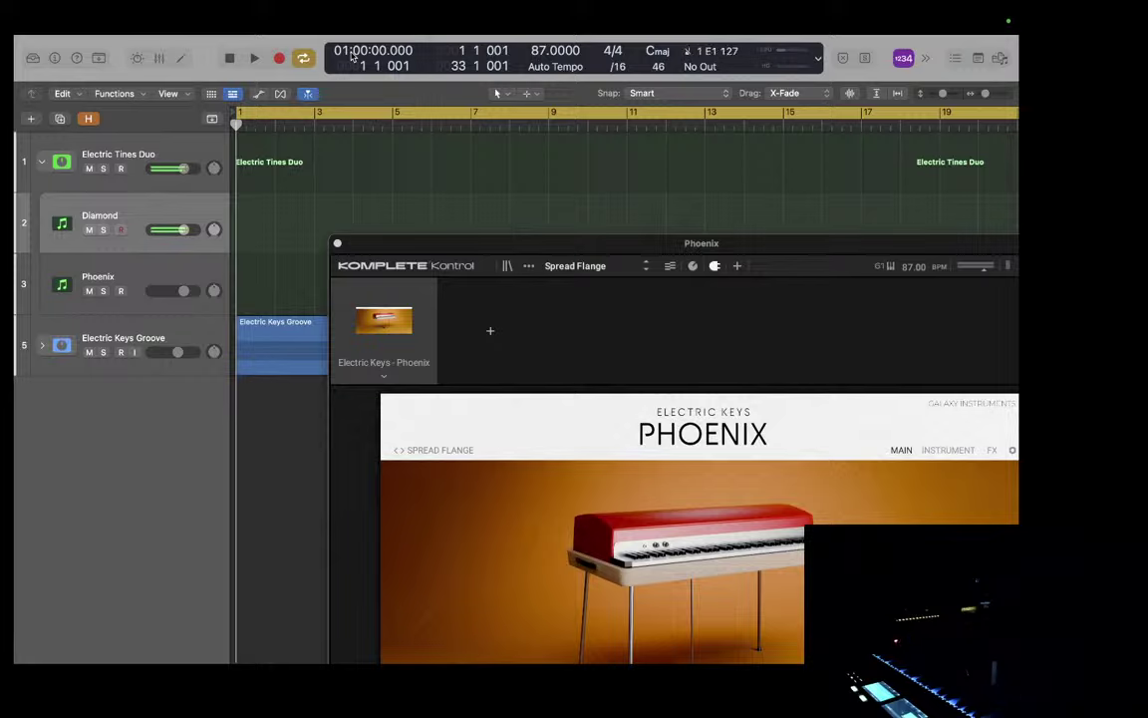
key(Down)
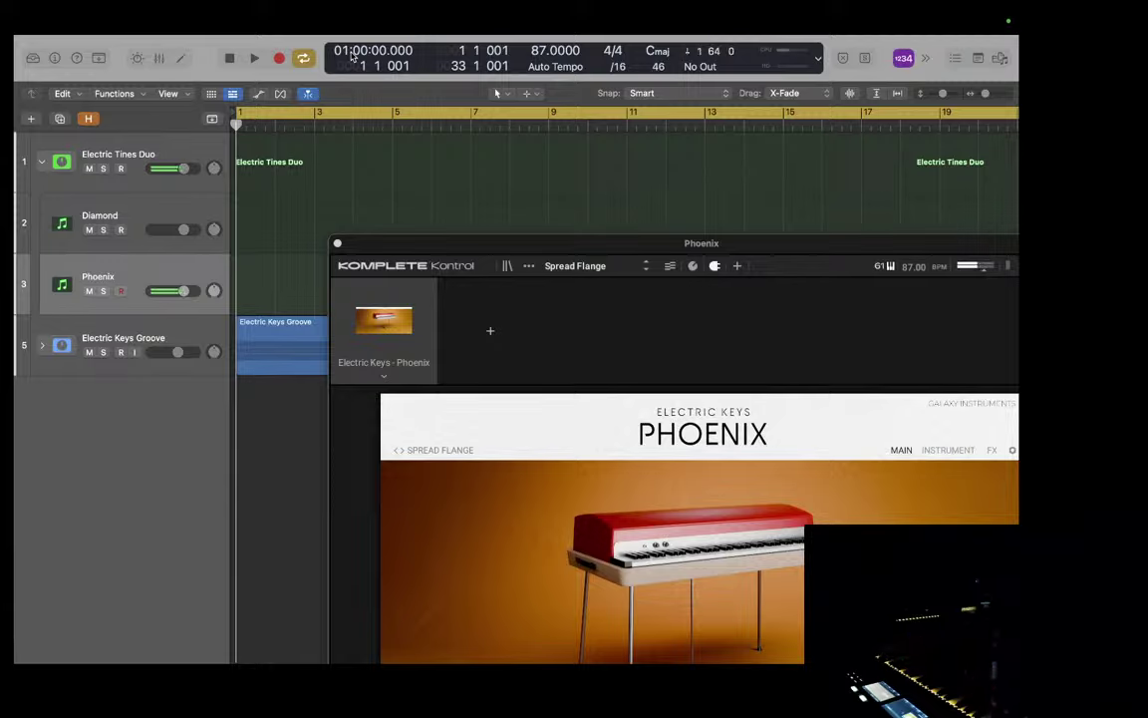
key(Up)
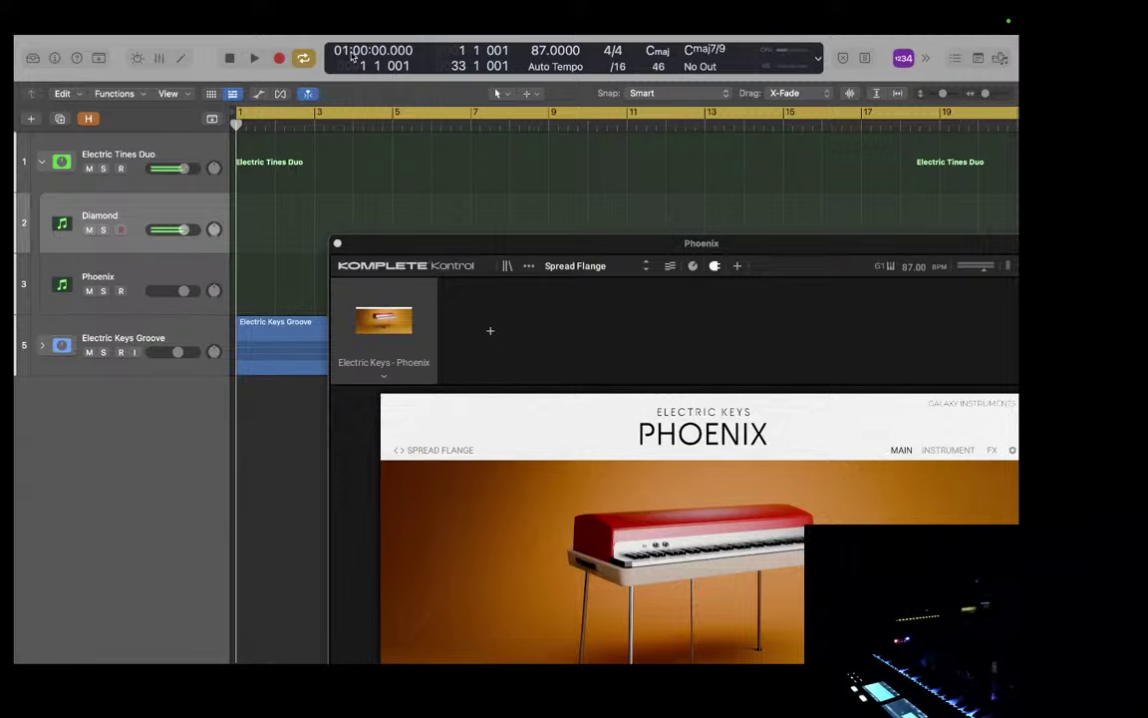
Step: Audition Spread Flange layered with Diamond in the Electric Tines Duo stack, then load Stereo Mod on the Phoenix track and return to Diamond
key(Up)
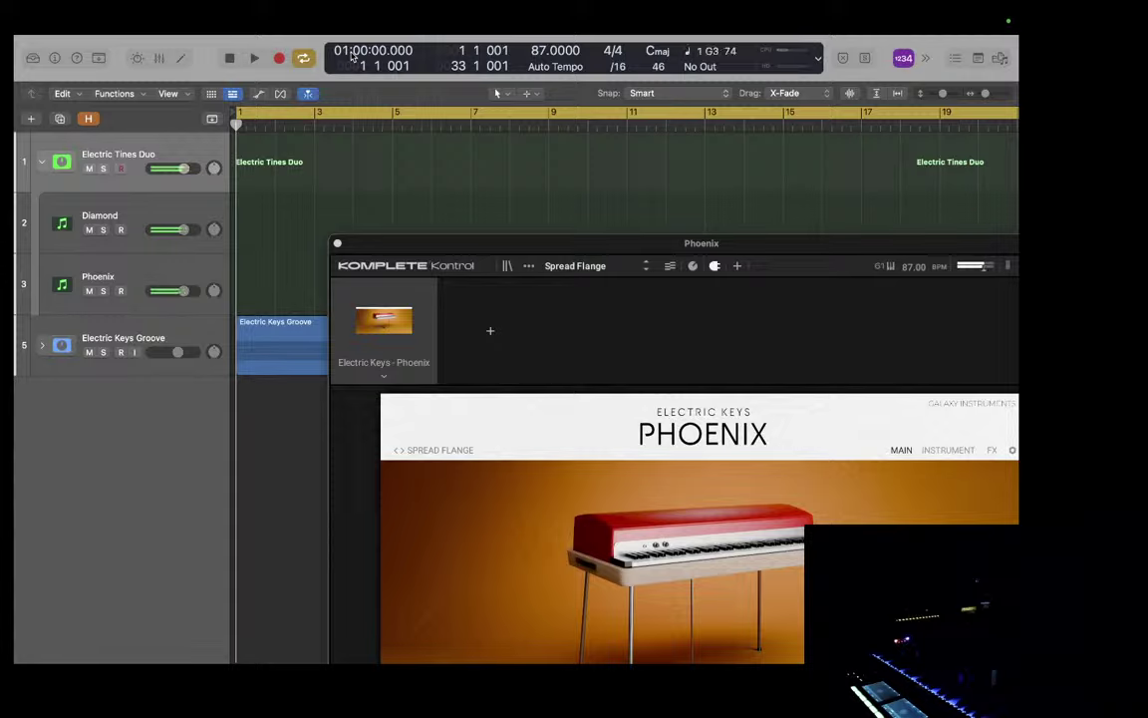
key(Down)
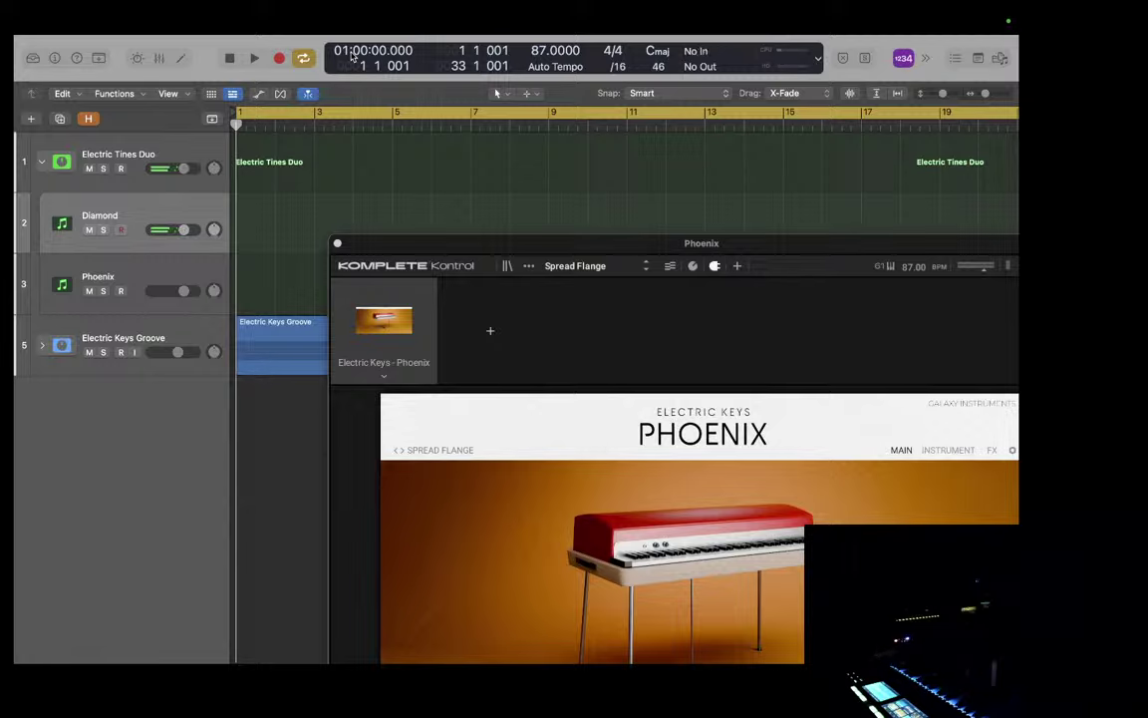
key(Down)
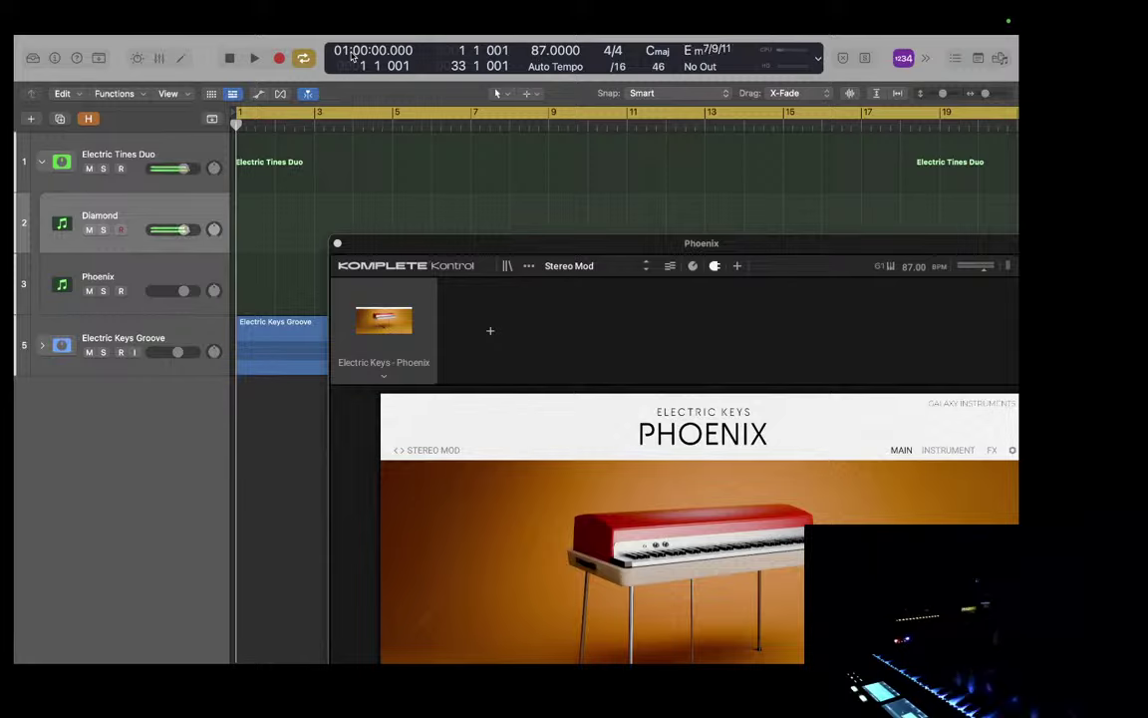
Step: Alternate Phoenix's Stereo Mod preset with the Diamond track several times, audition both layered in the Electric Tines Duo stack, and return to Diamond
key(Down)
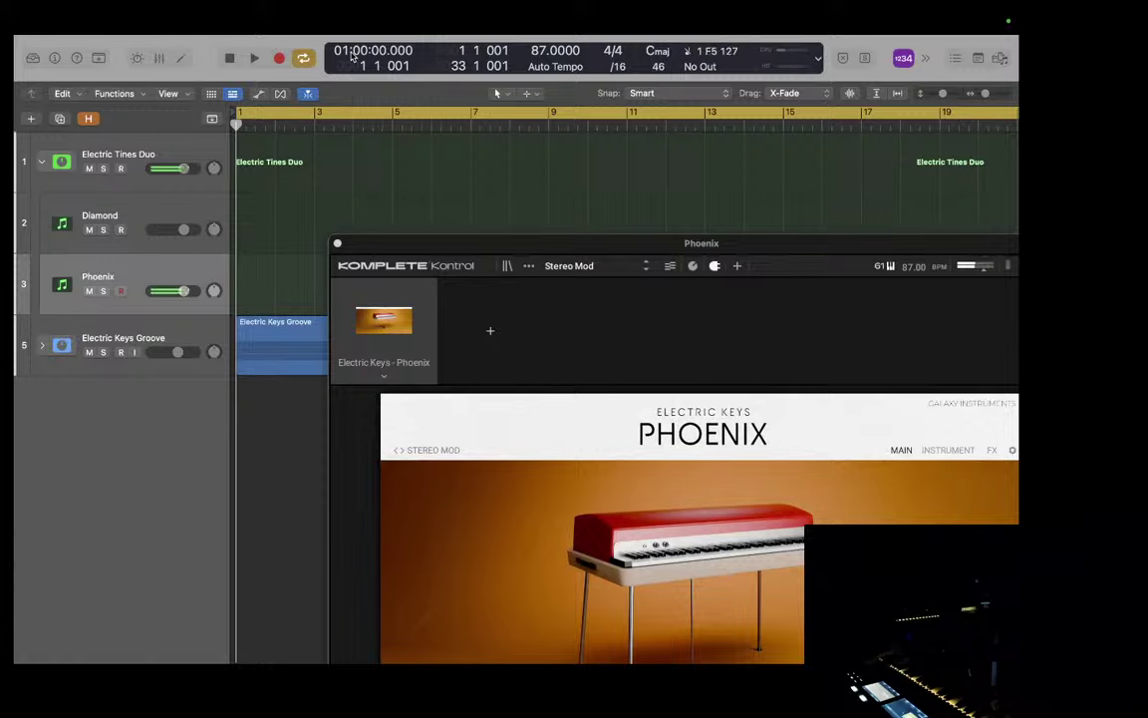
key(Up)
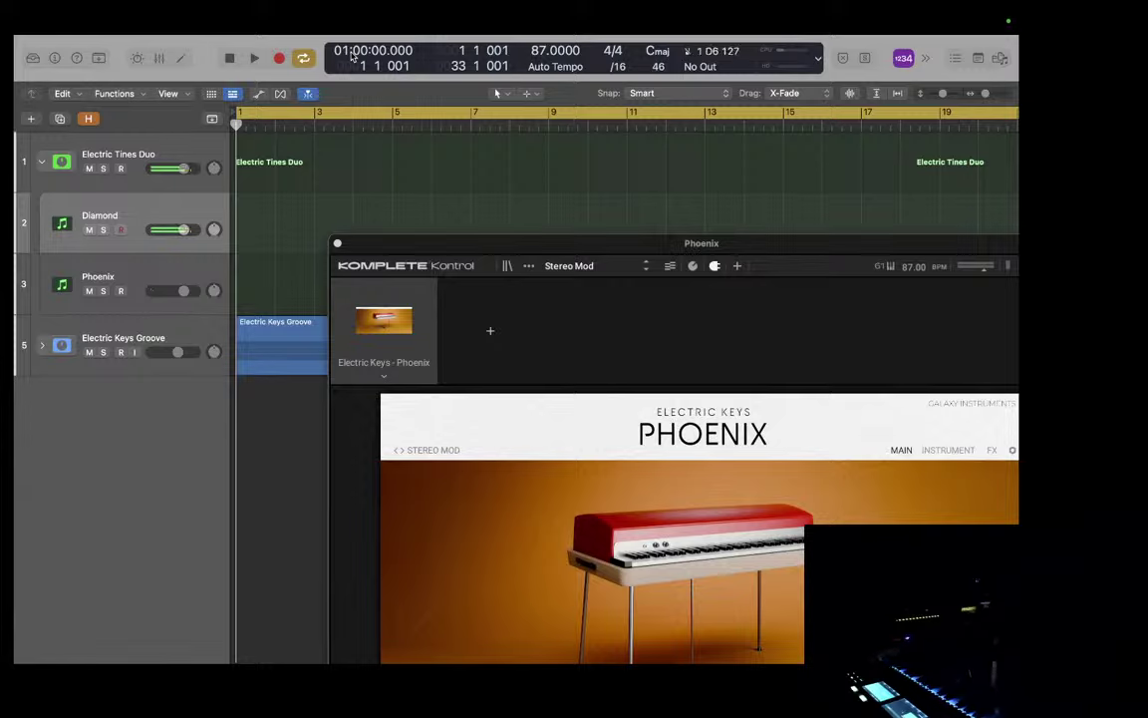
key(Down)
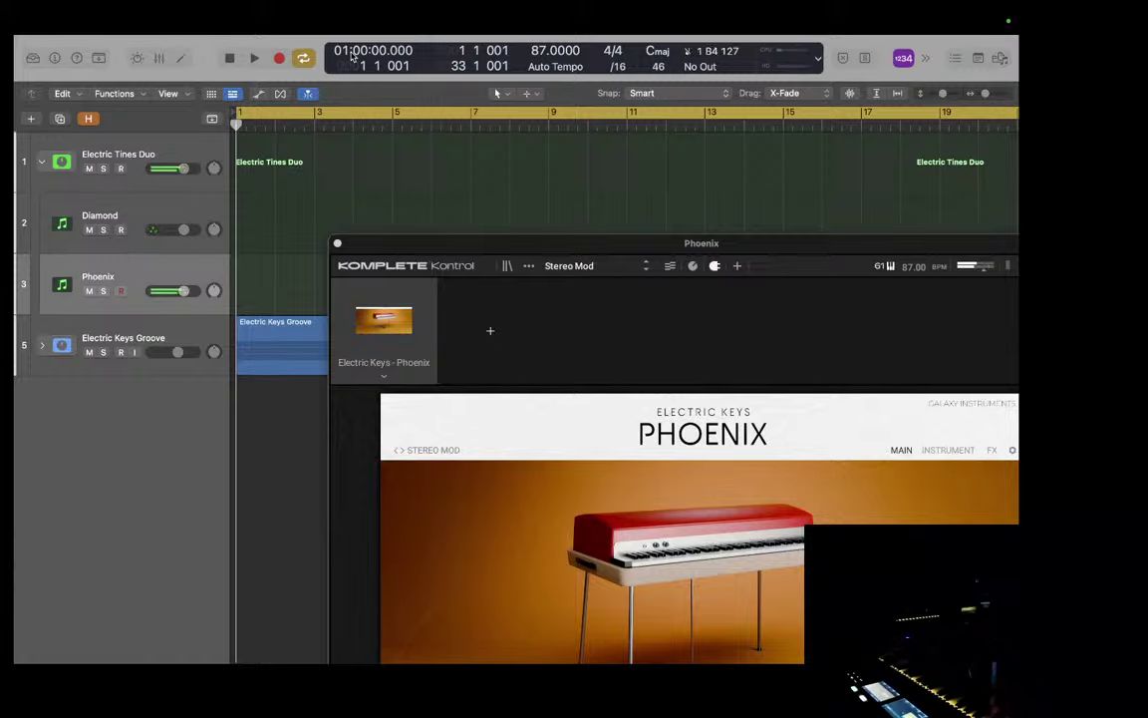
key(Up)
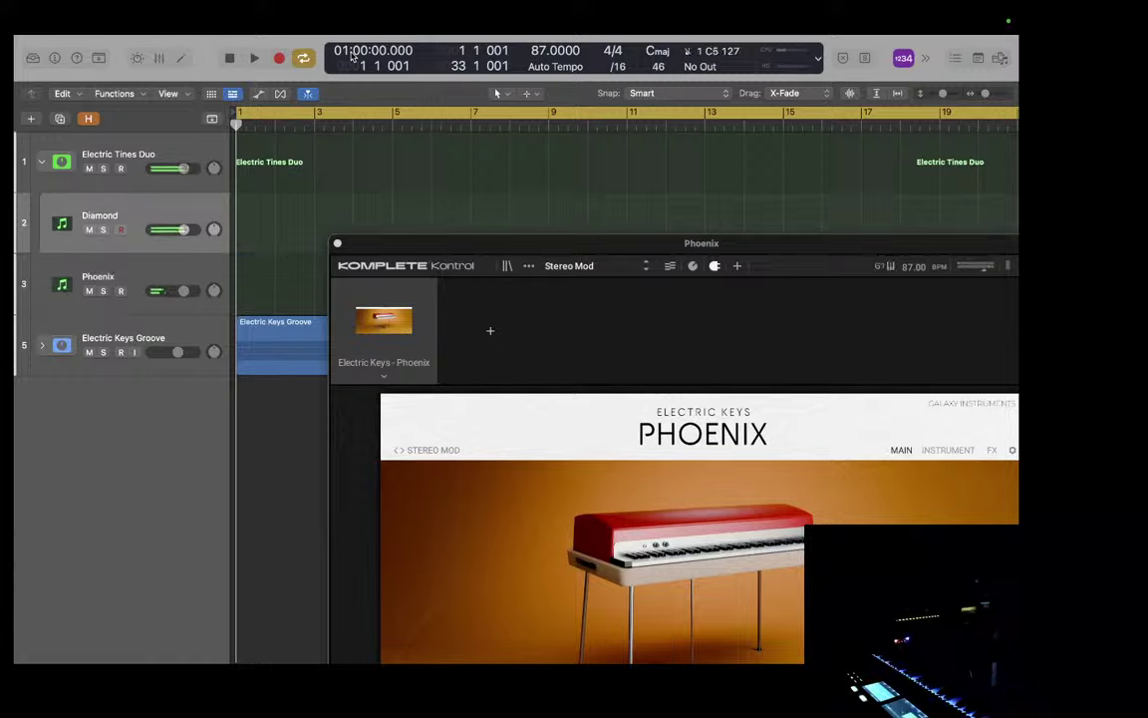
key(Down)
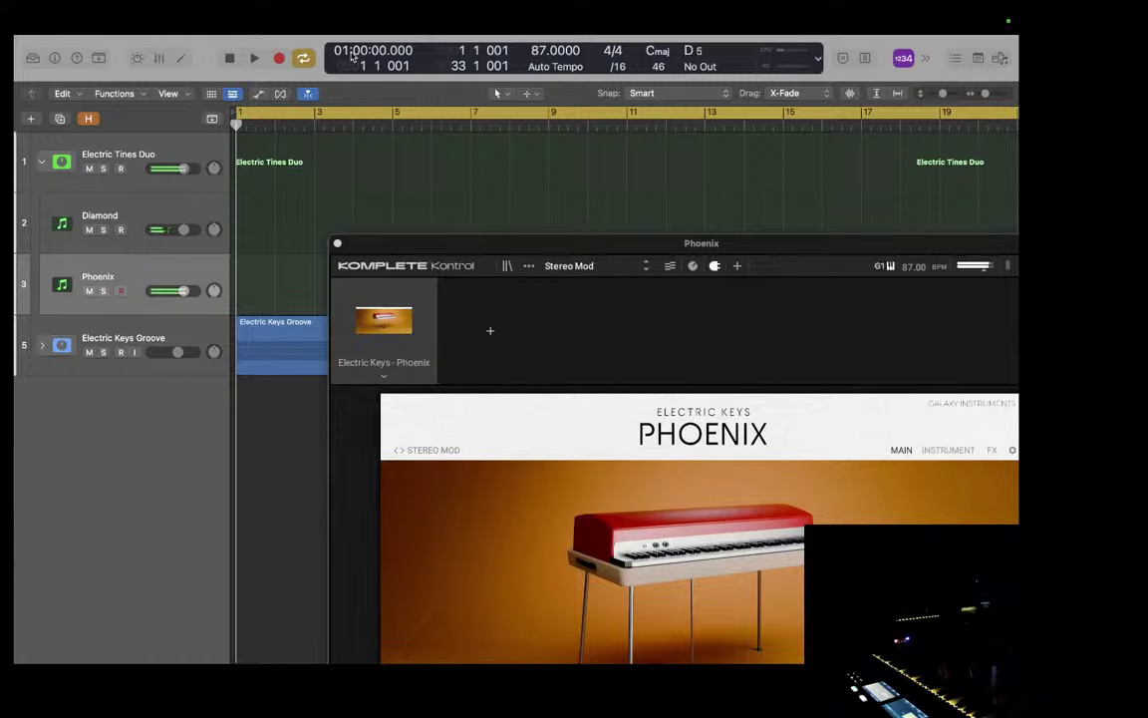
key(Up)
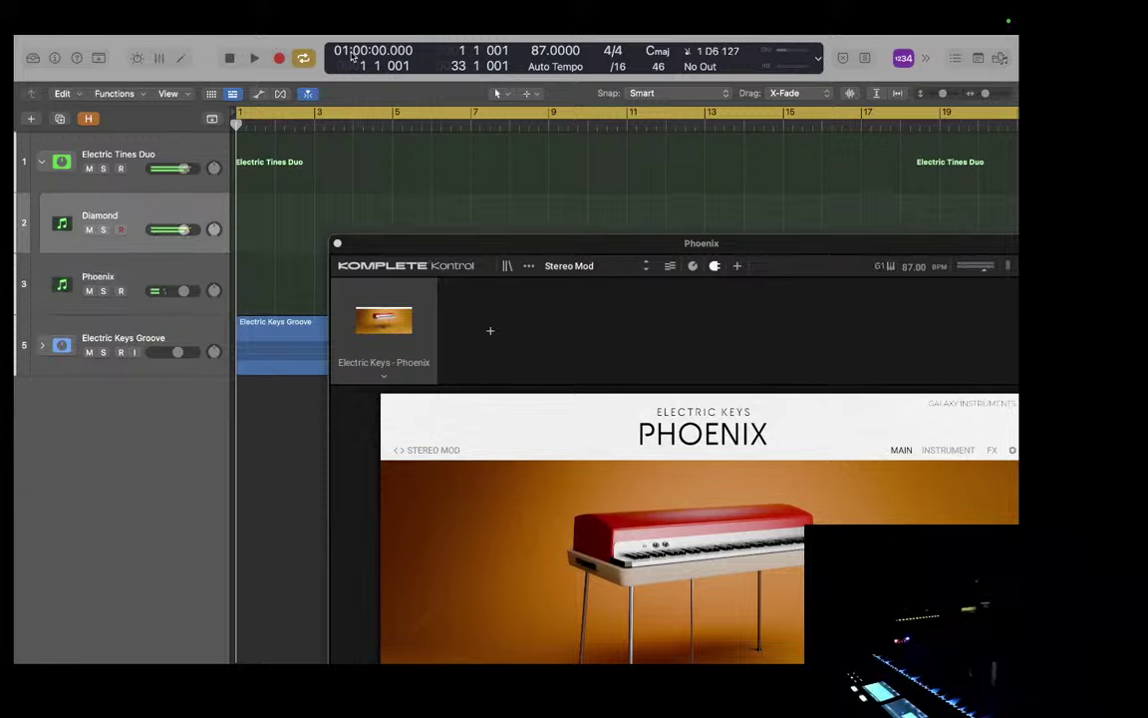
key(Up)
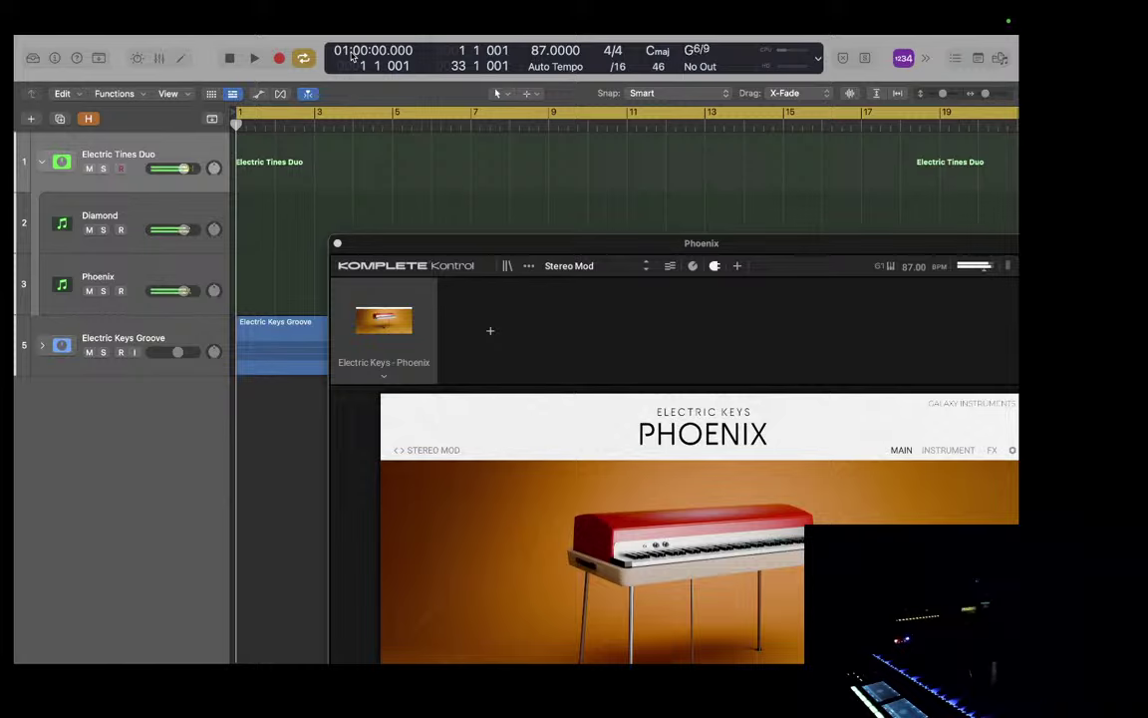
key(Down)
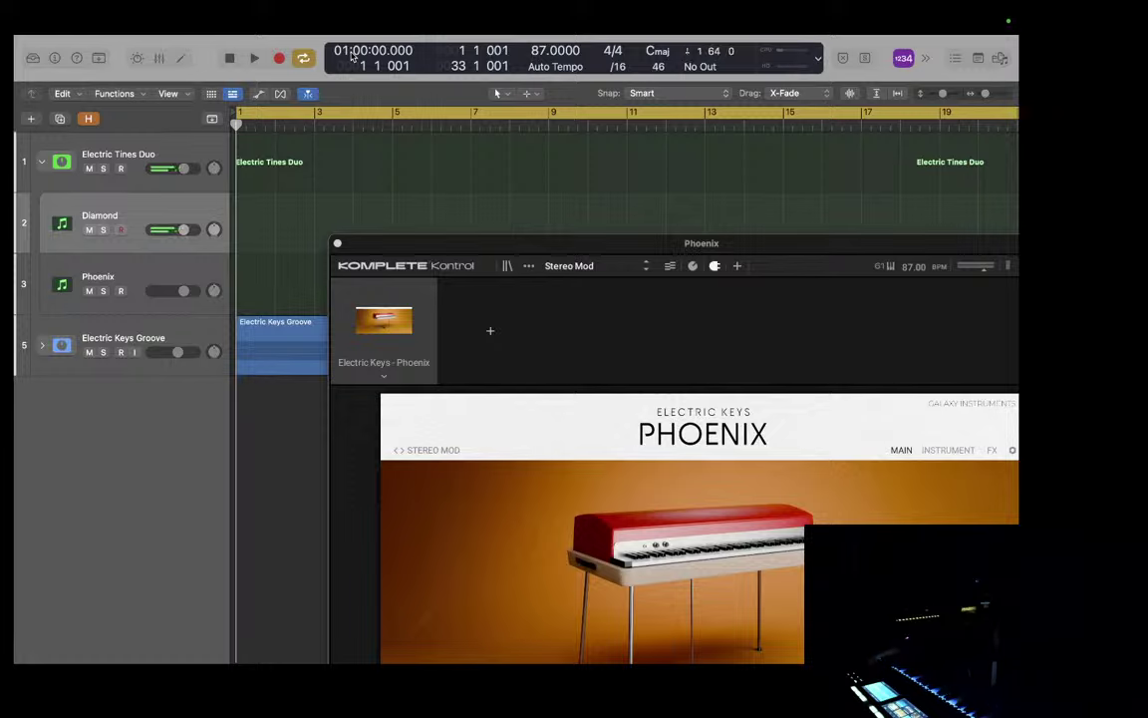
Step: Load Stereo Phaze on the Phoenix track and compare it with Diamond alone and layered in the Electric Tines Duo stack, ending on Diamond
key(Down)
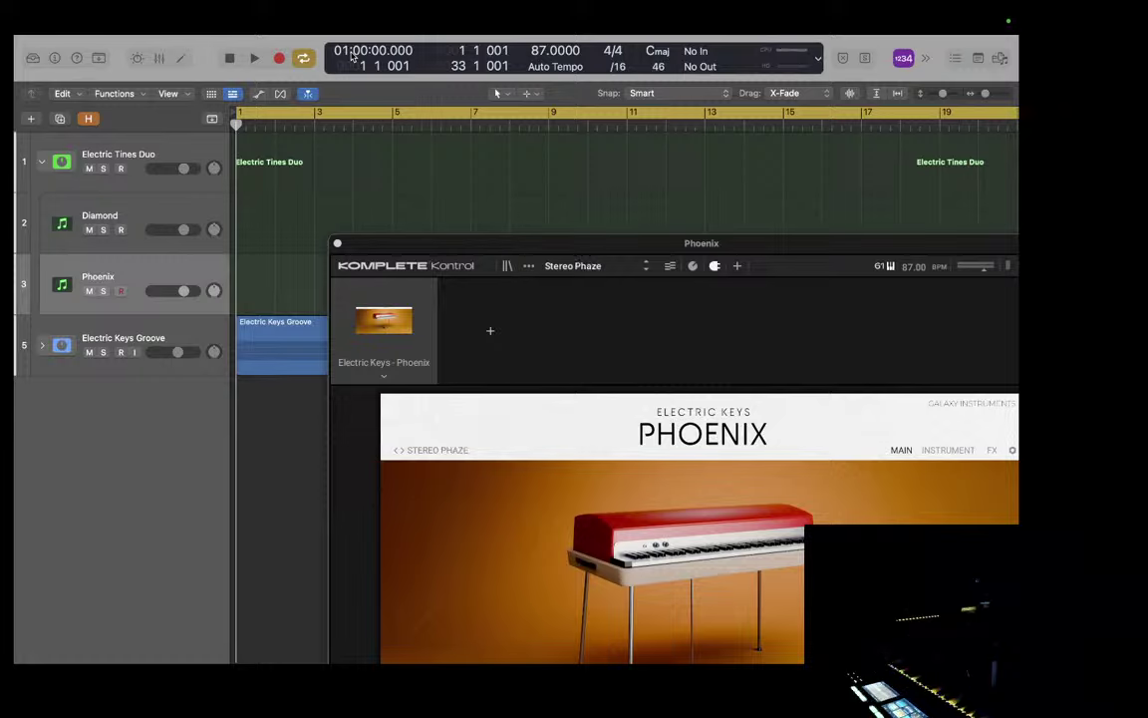
key(Up)
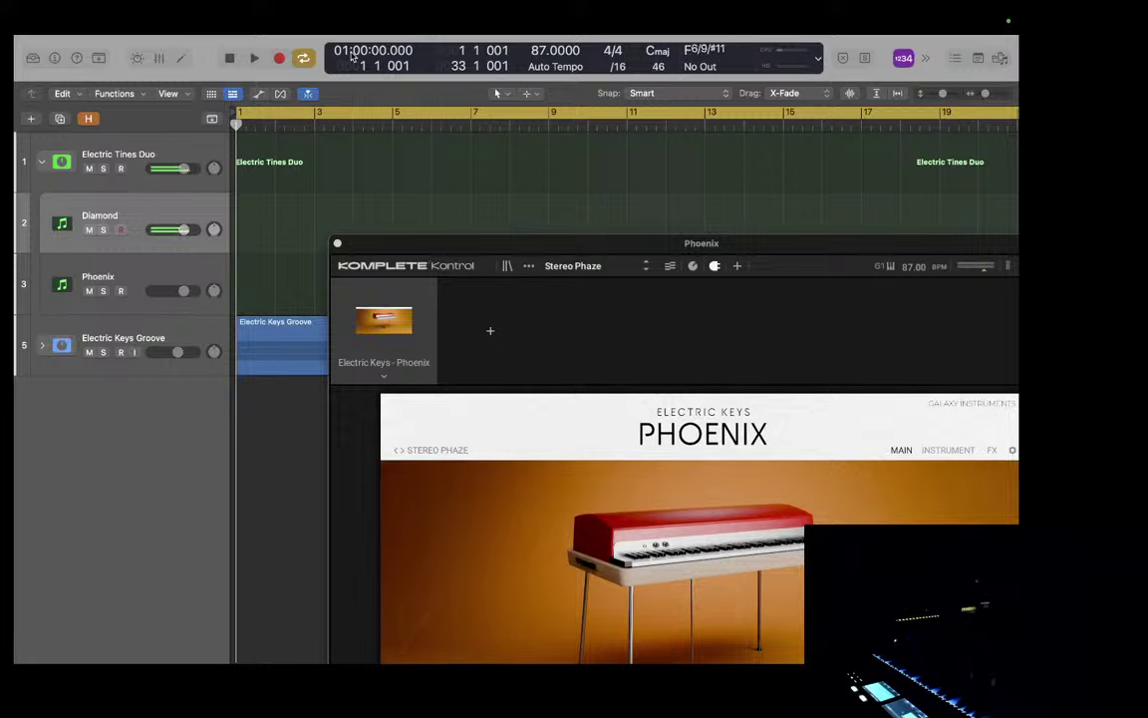
key(Down)
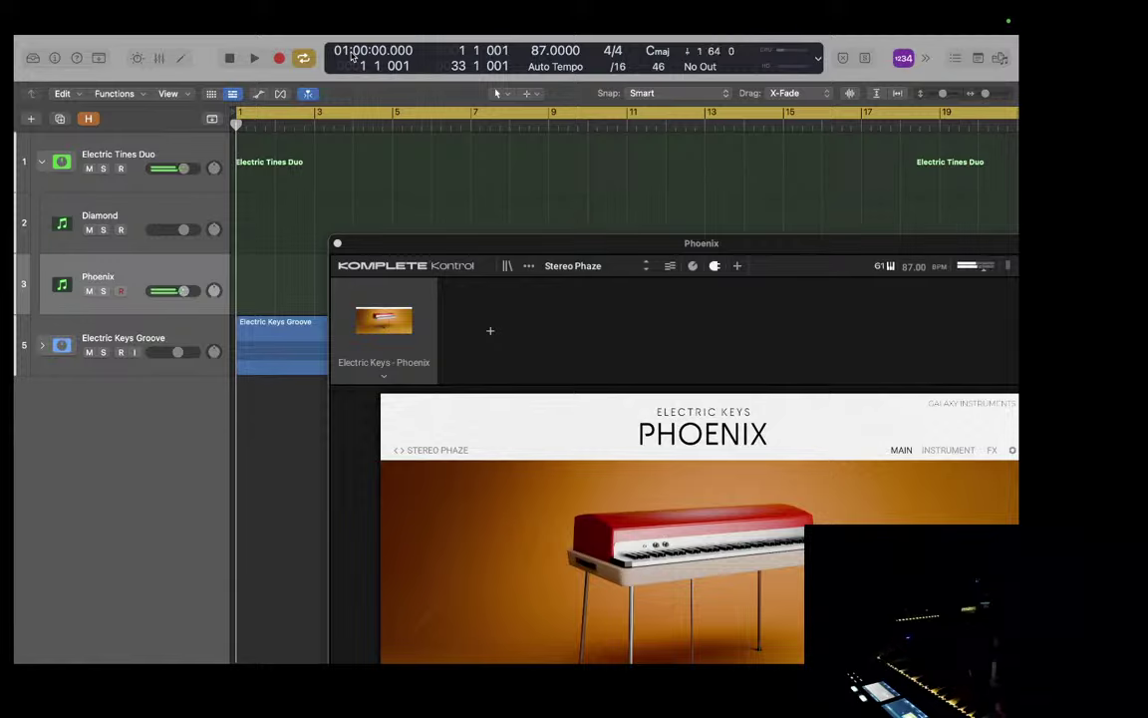
key(Up)
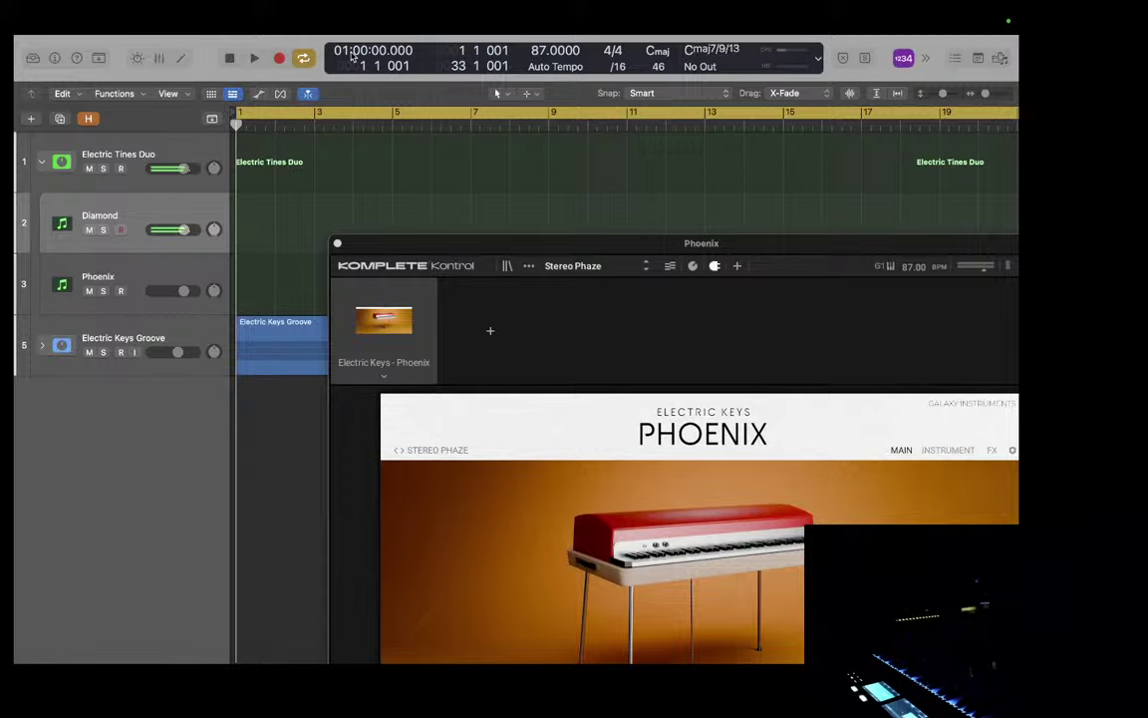
key(Down)
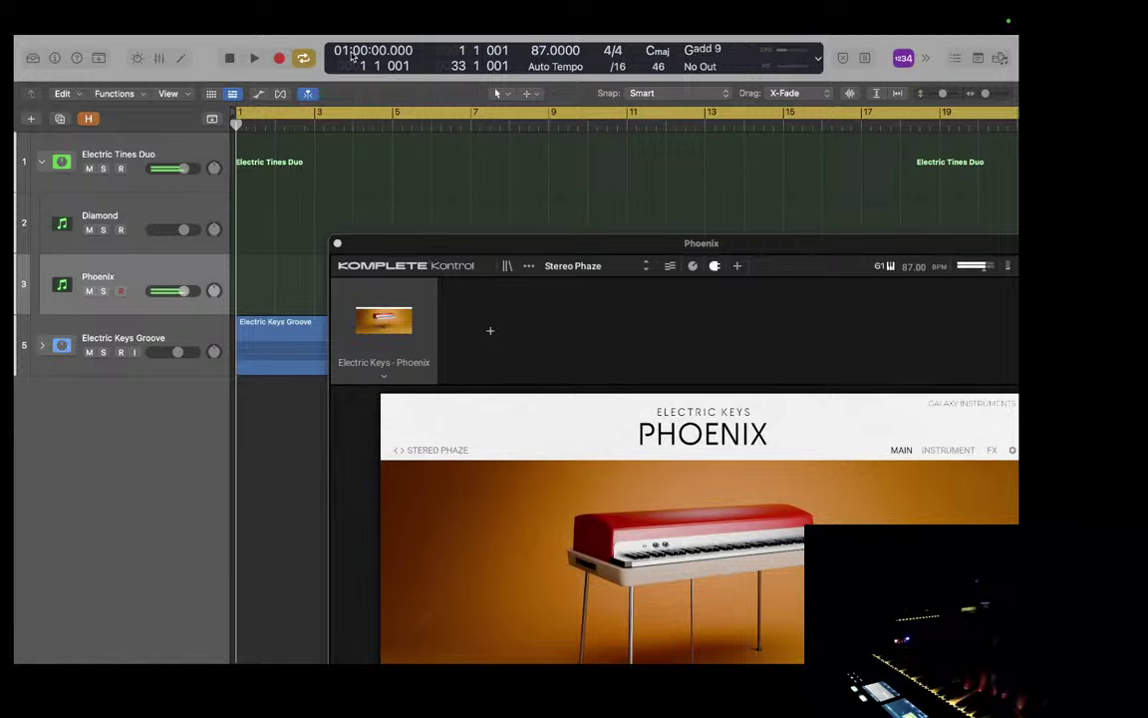
key(Up)
key(Up)
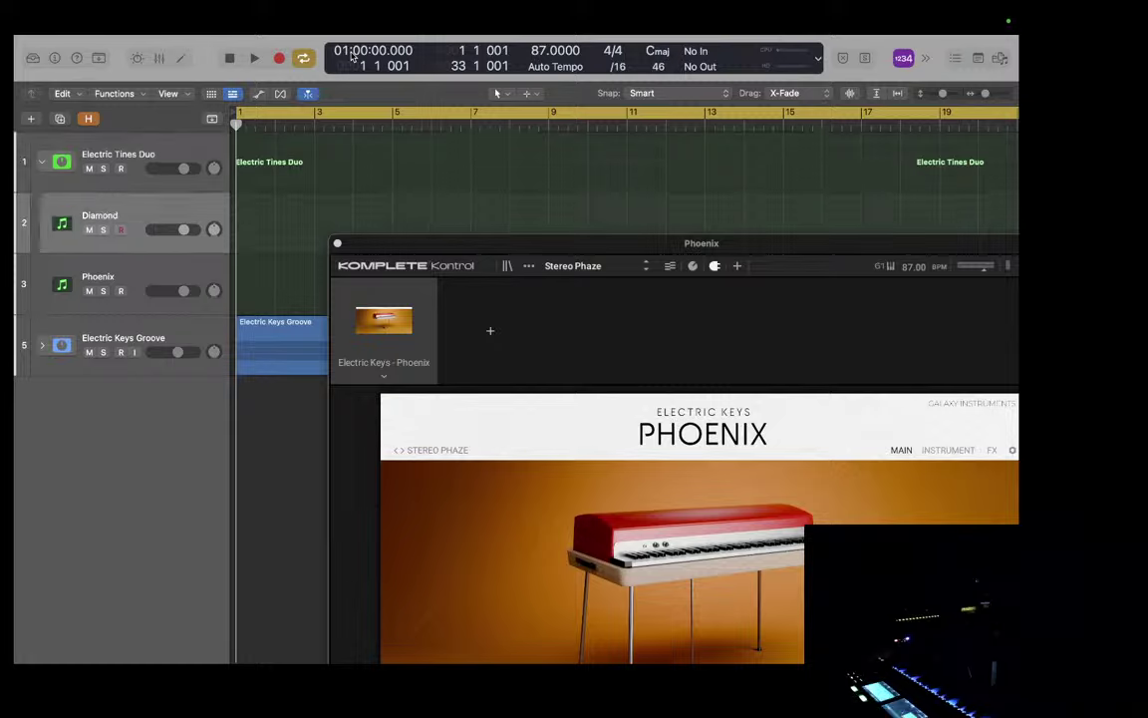
key(Down)
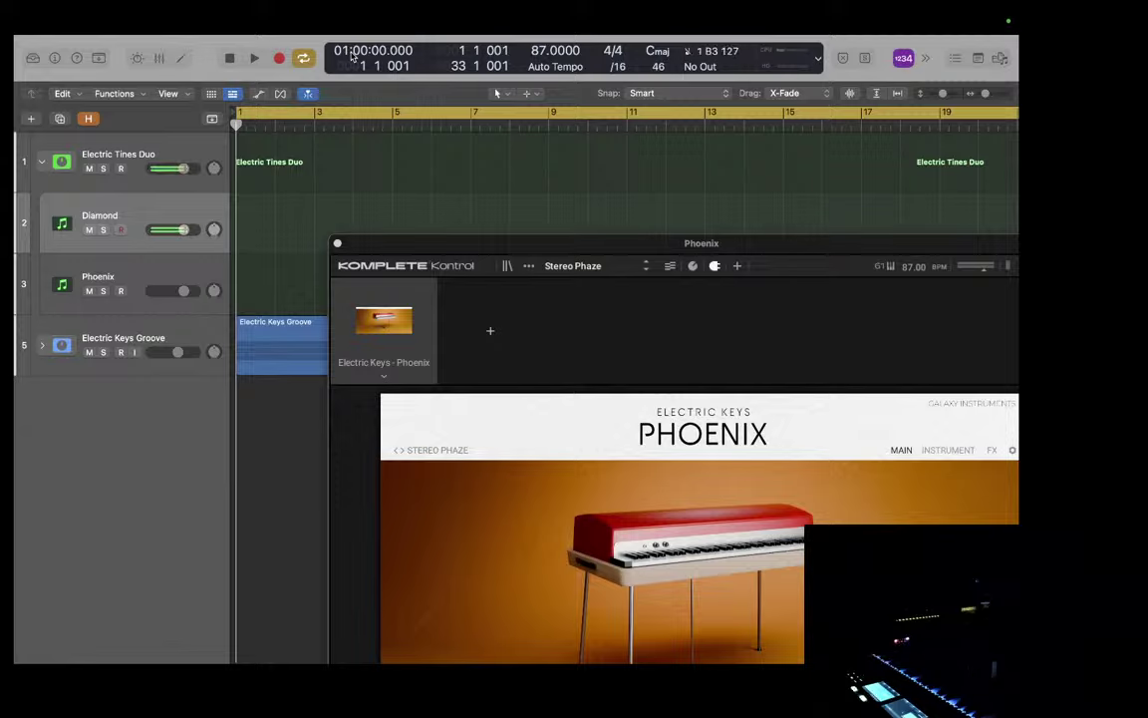
Step: Load Street Head on the Phoenix track, audition it layered in the Electric Tines Duo stack, and return to Diamond
key(Down)
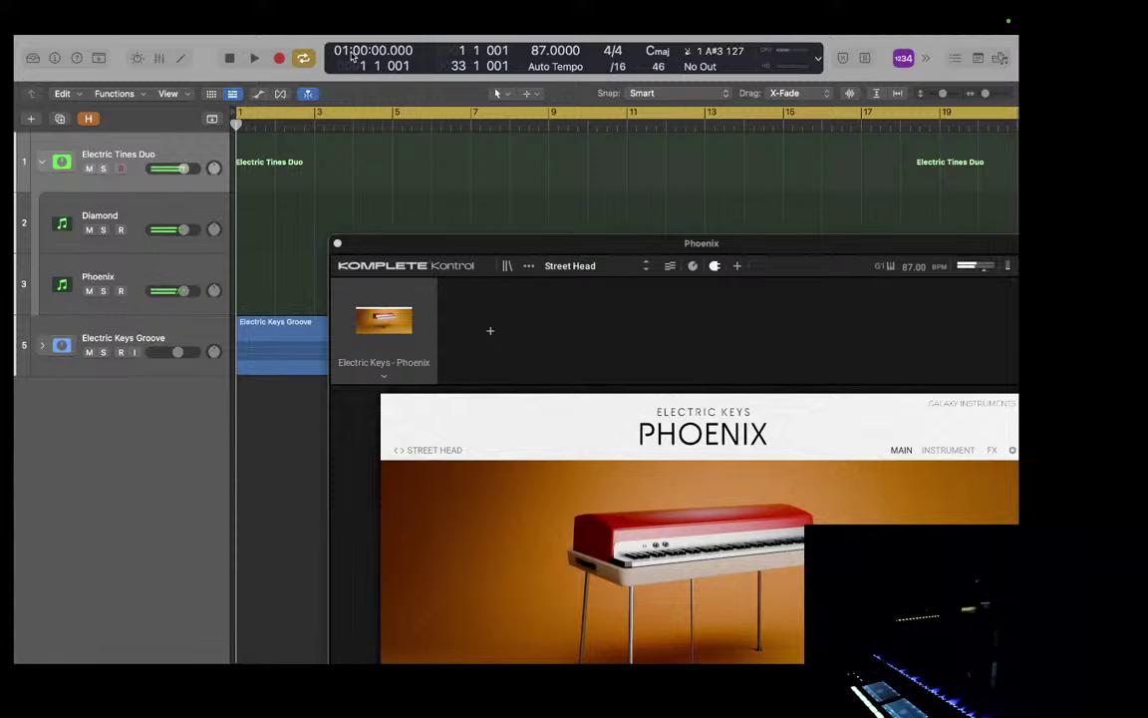
key(Down)
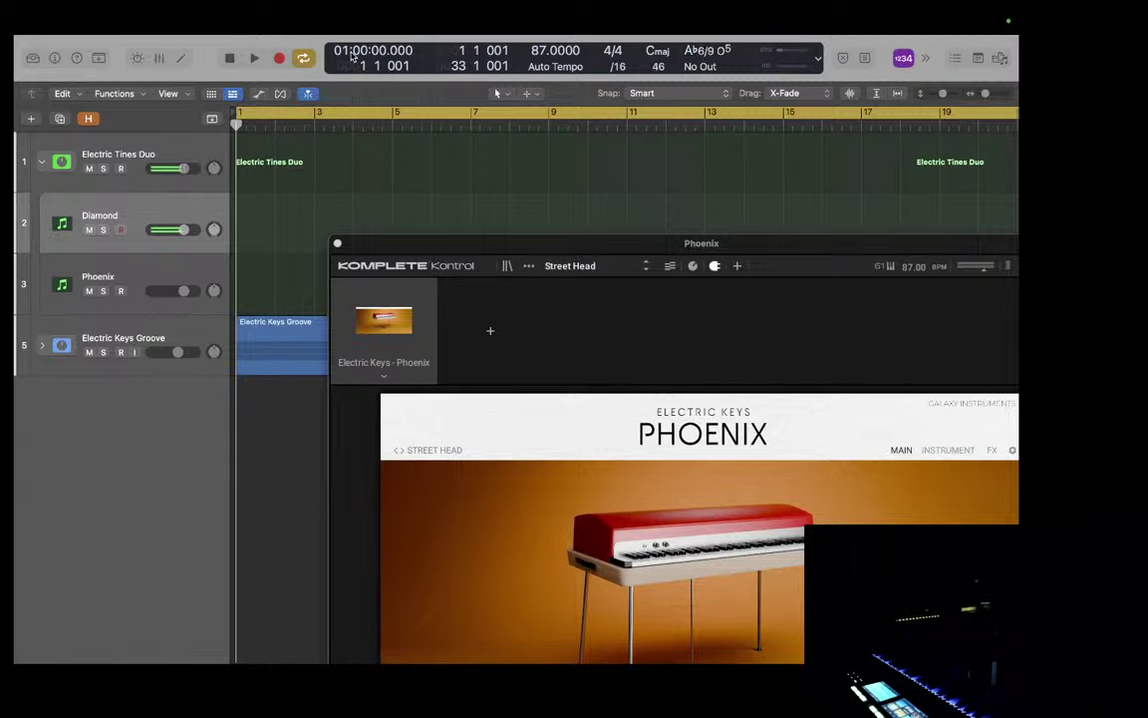
Step: Load Suitcase - Warm on the Phoenix track, compare it with Diamond, audition both layered in the Electric Tines Duo stack, and return to Diamond
key(Down)
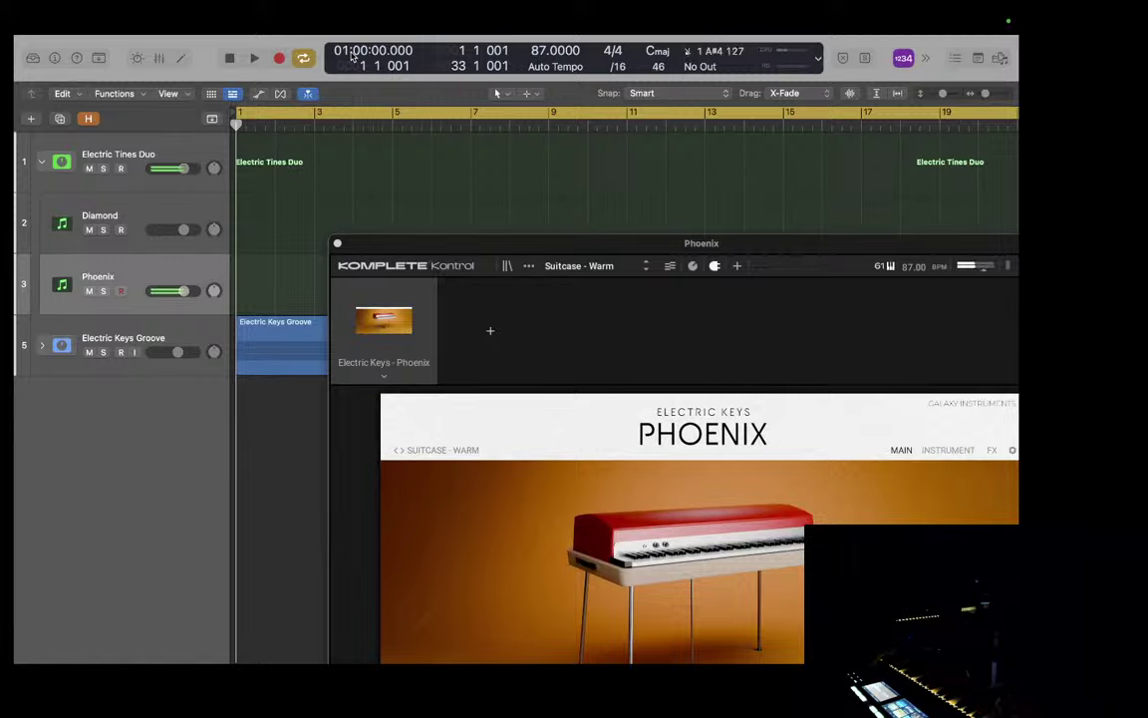
key(Up)
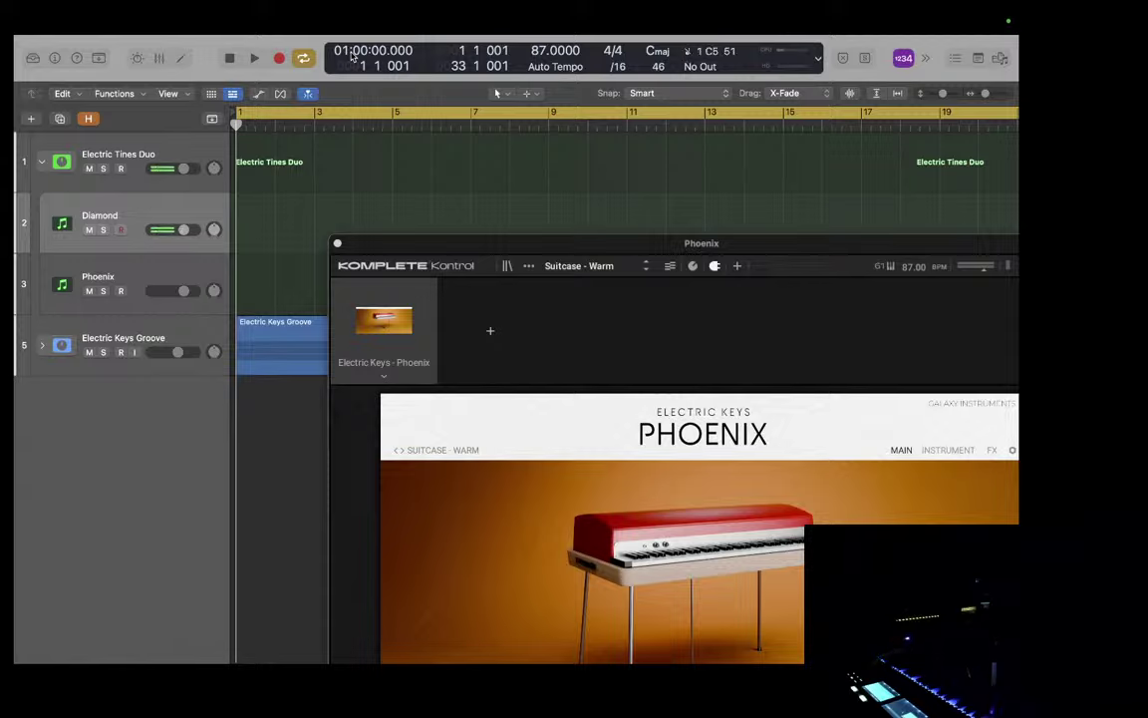
key(Up)
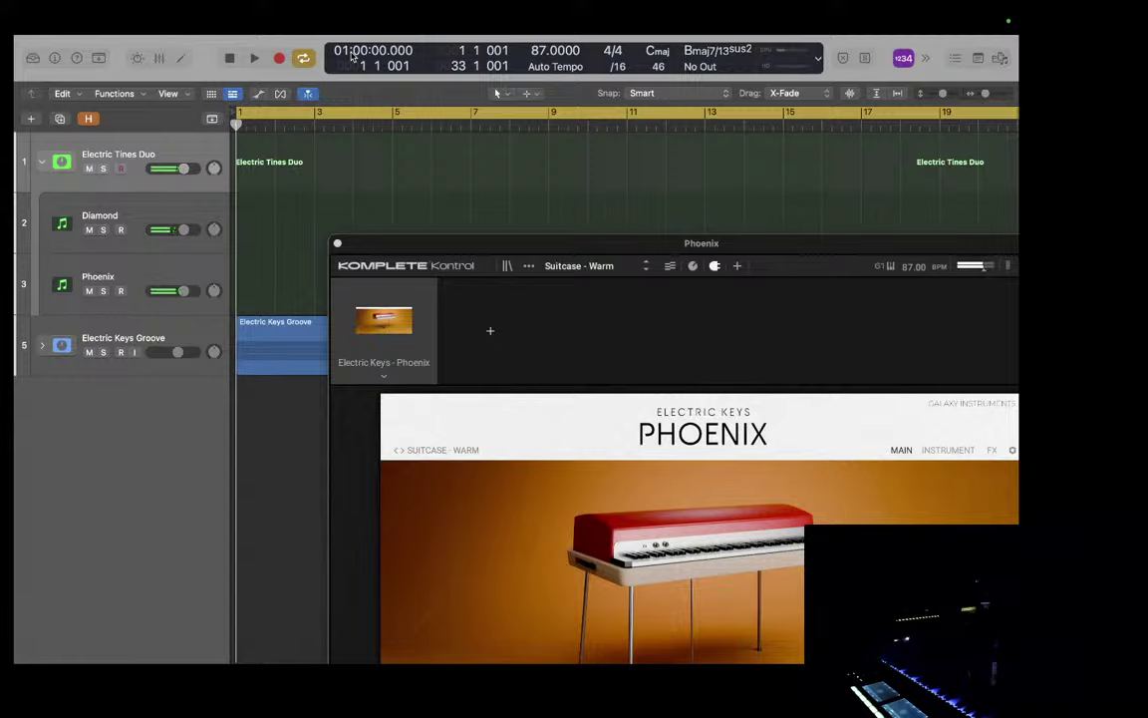
key(Down)
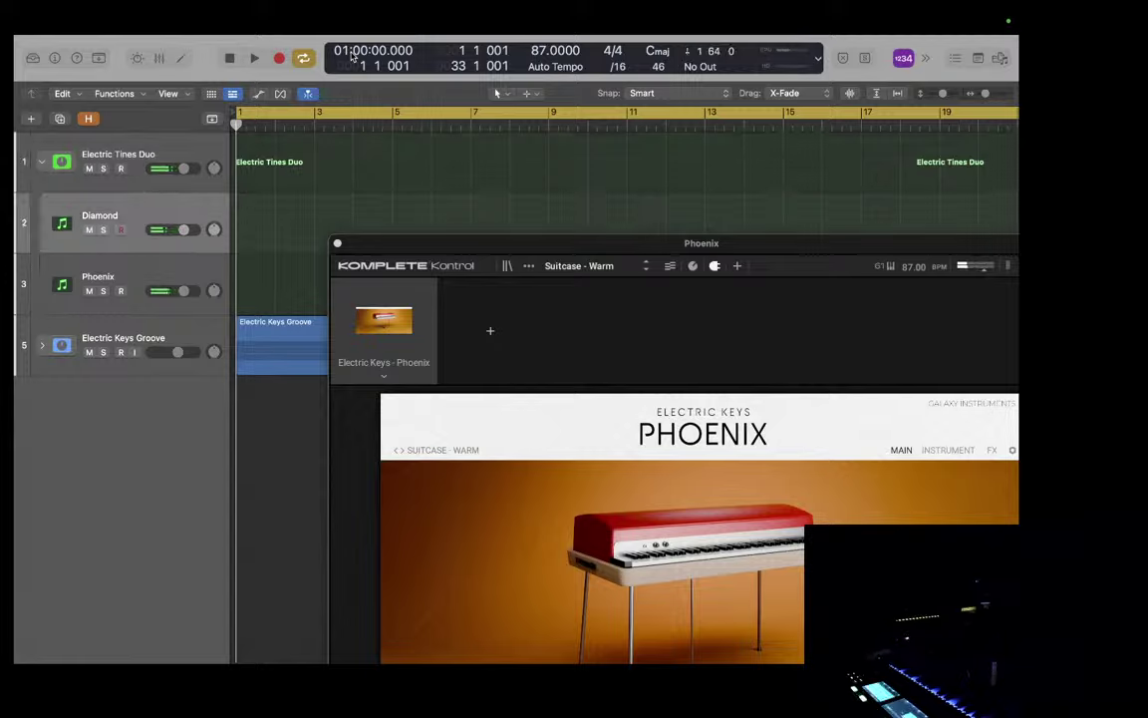
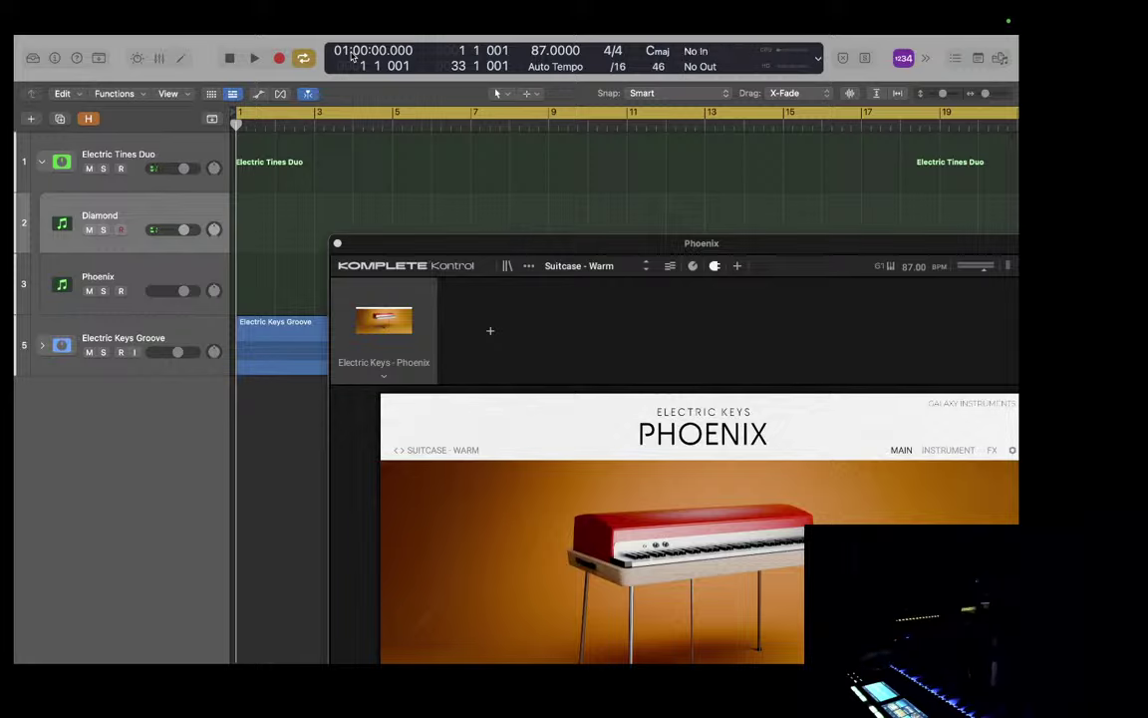
Step: Alternate Phoenix's Suitcase - Warm with Diamond again, audition the layered Electric Tines Duo stack once more, and end on Diamond
key(Down)
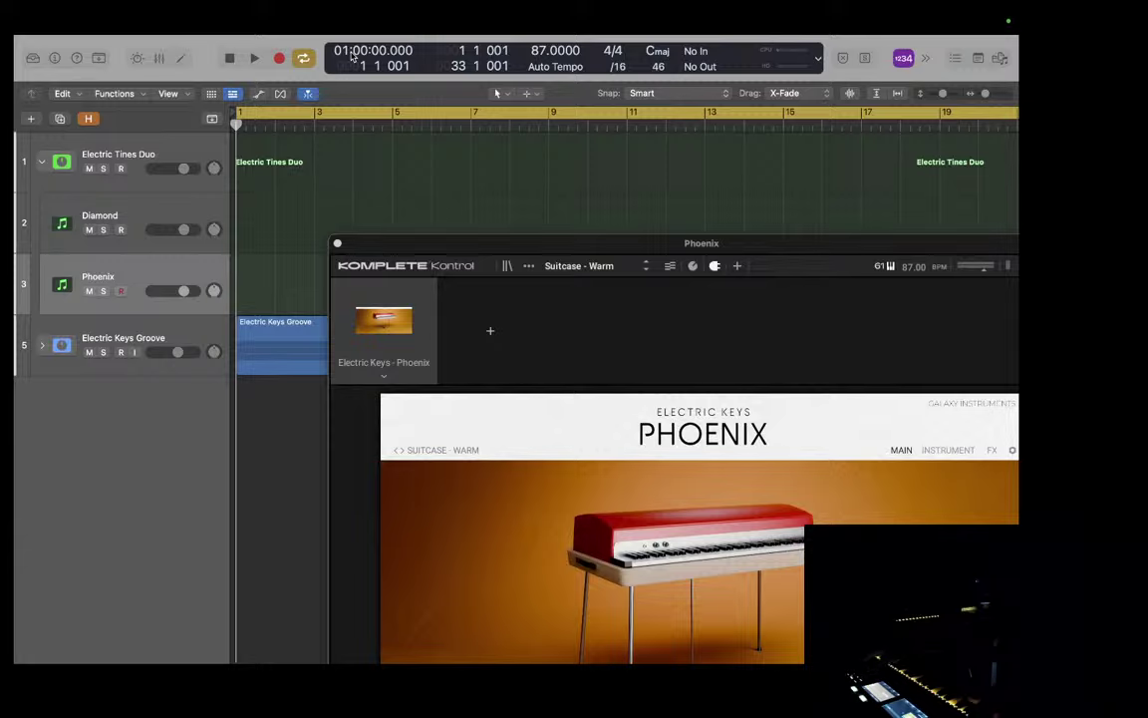
key(Up)
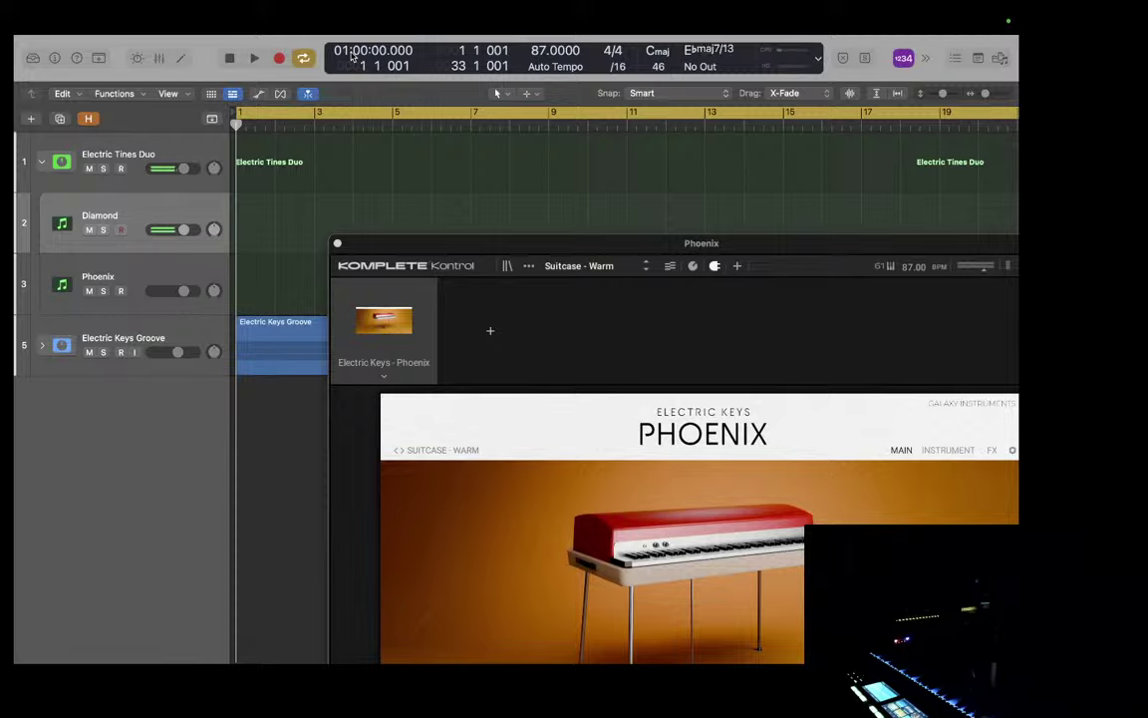
key(Down)
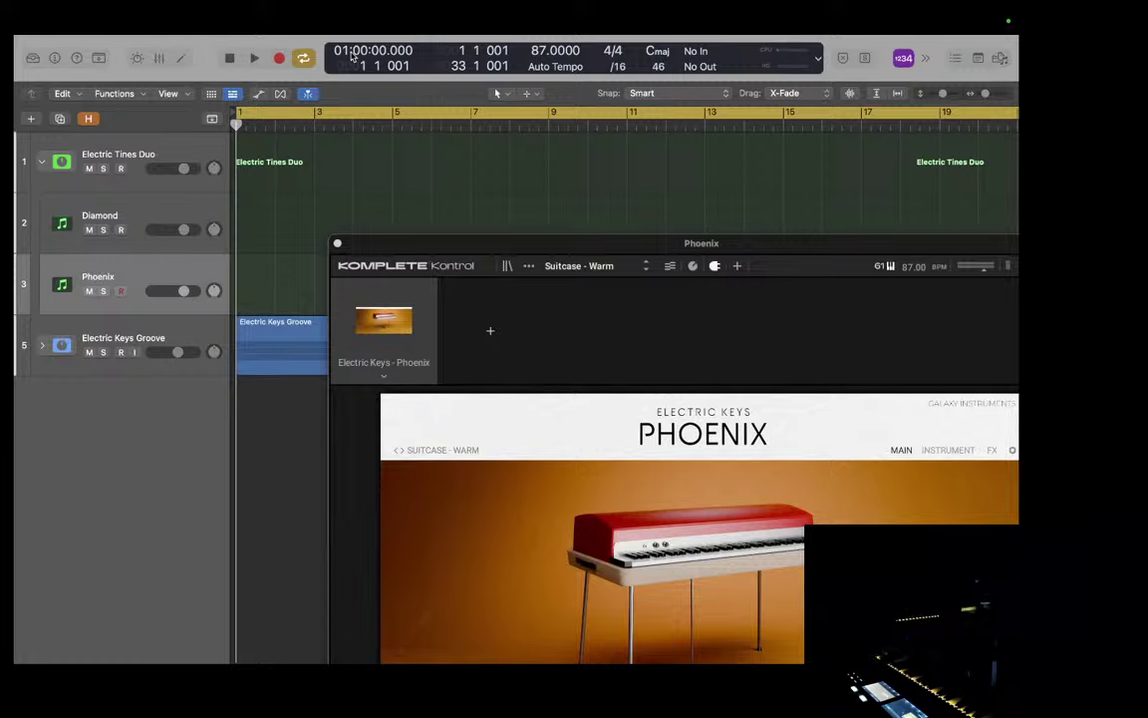
key(Up)
key(Up)
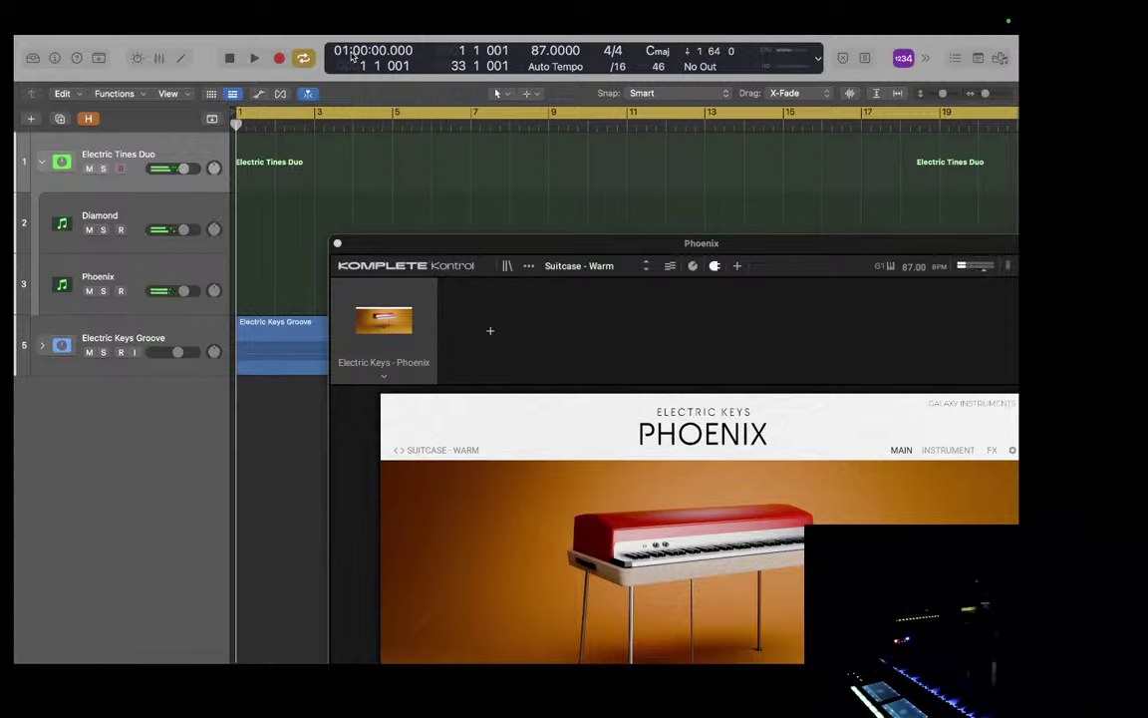
key(Down)
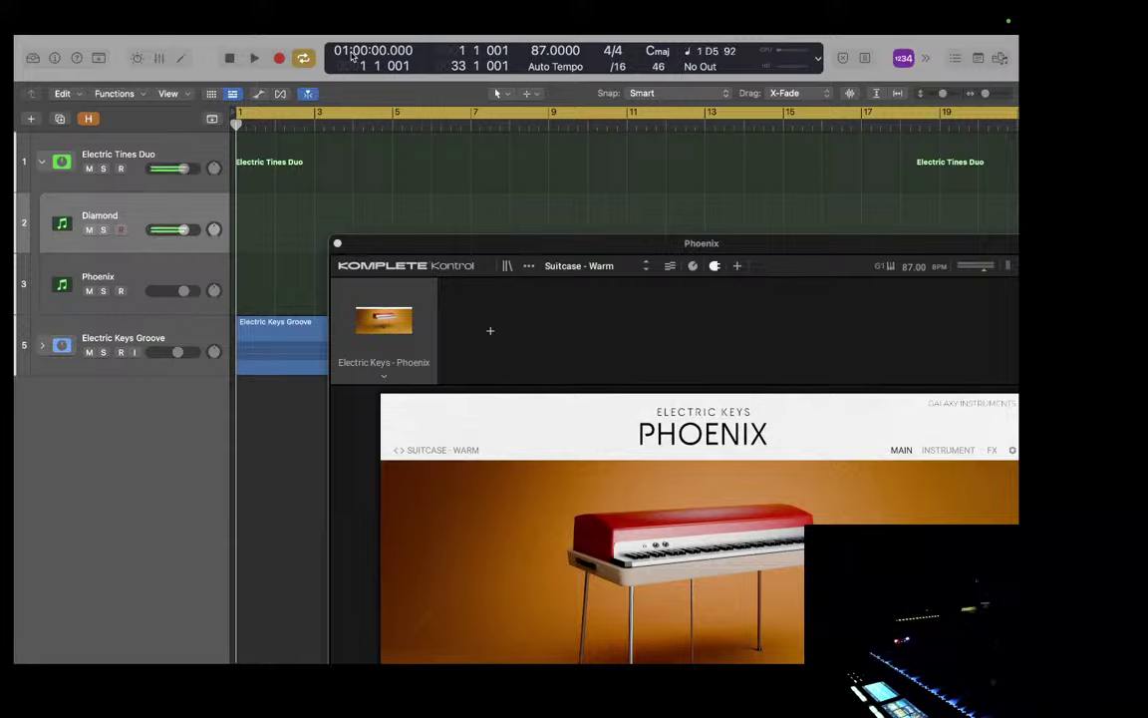
Step: Load Super Spread on the Phoenix track, alternate it with Diamond, and audition both layered in the Electric Tines Duo stack
key(Down)
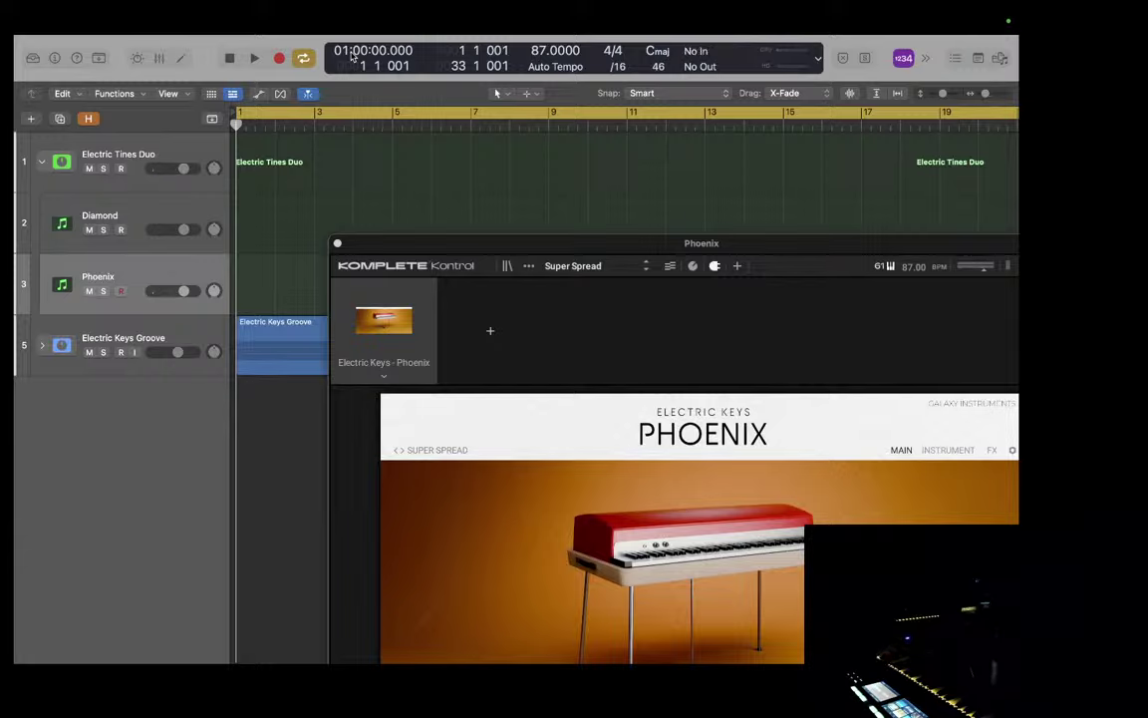
key(Up)
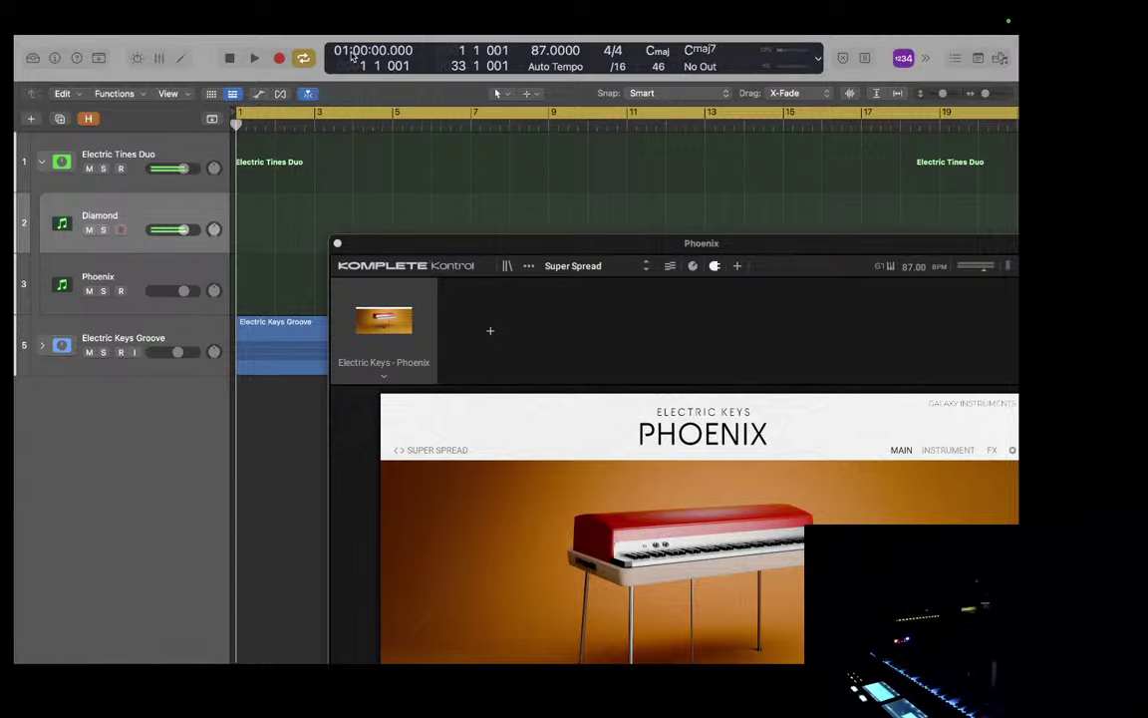
key(Down)
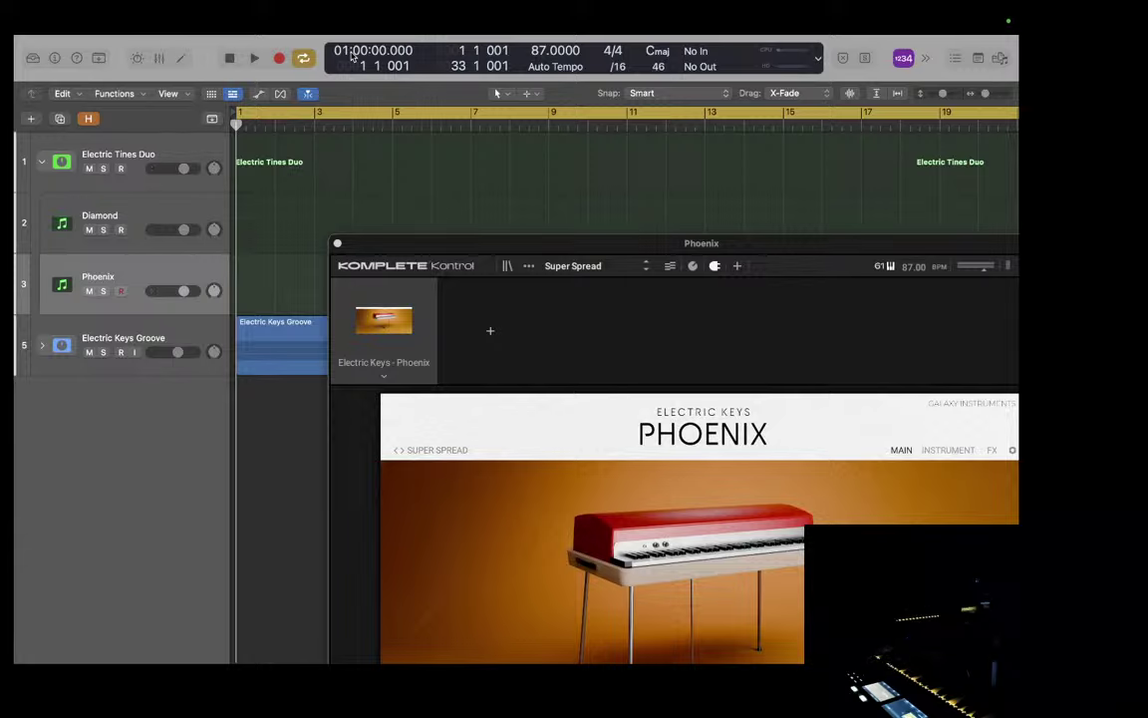
key(Up)
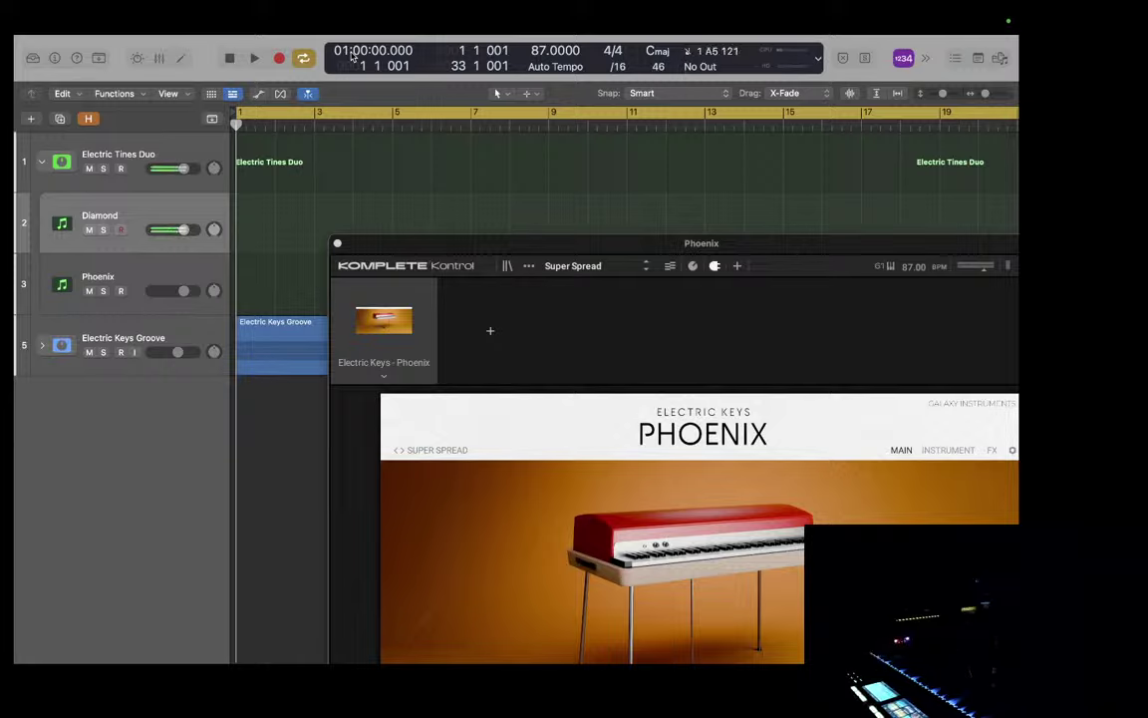
key(Up)
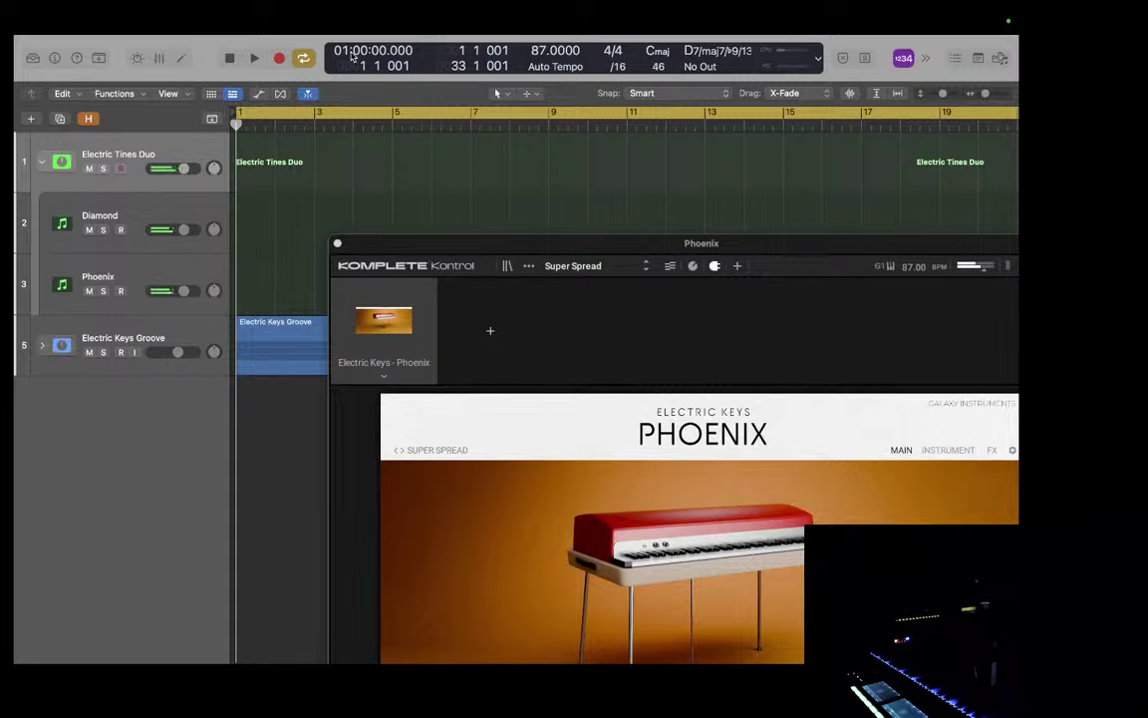
Step: Load Sweet Phoenix on the Phoenix track, audition it layered in the Electric Tines Duo stack, and return to Diamond
key(Down)
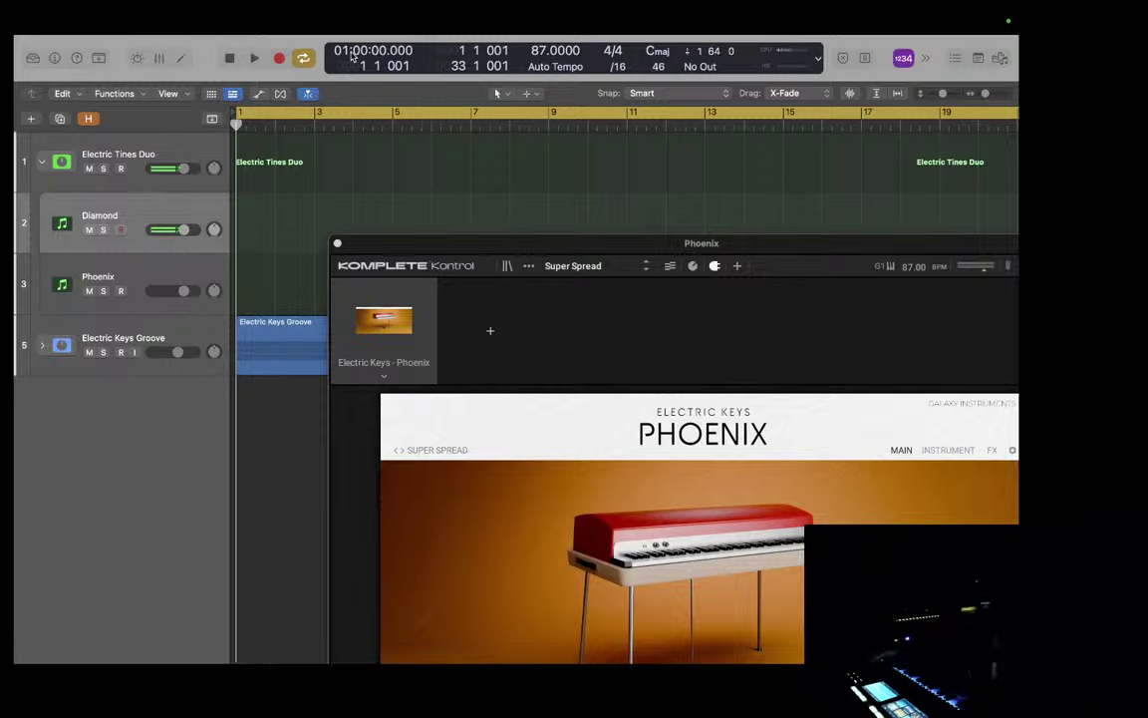
key(Down)
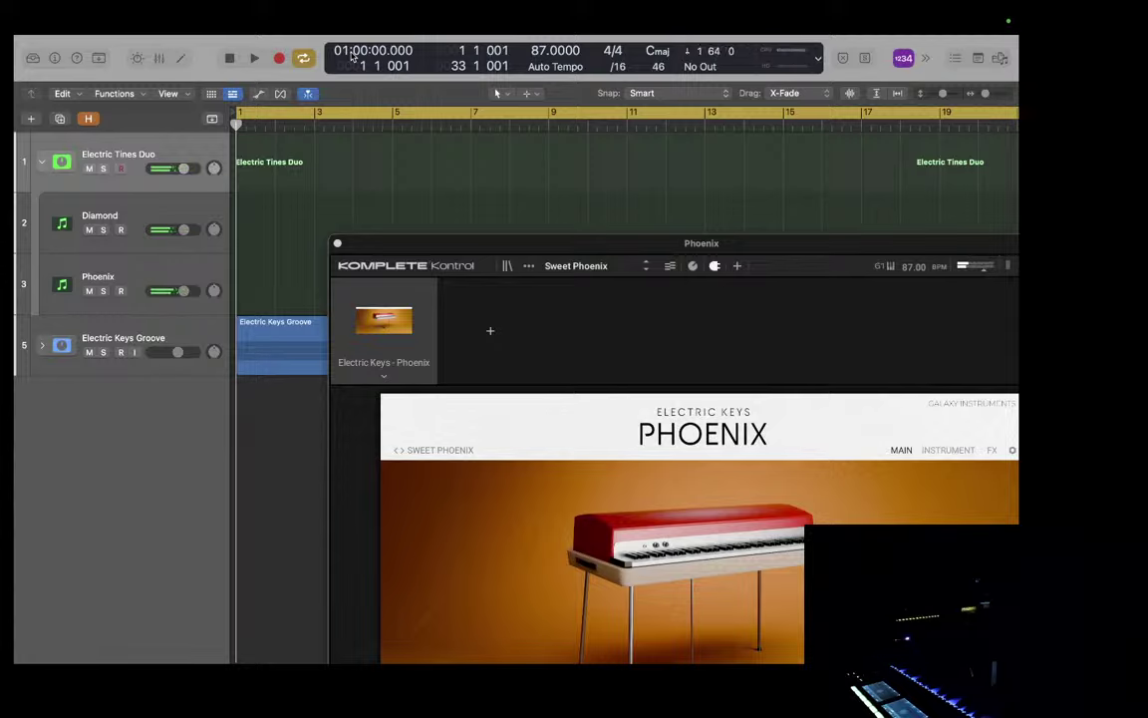
key(Down)
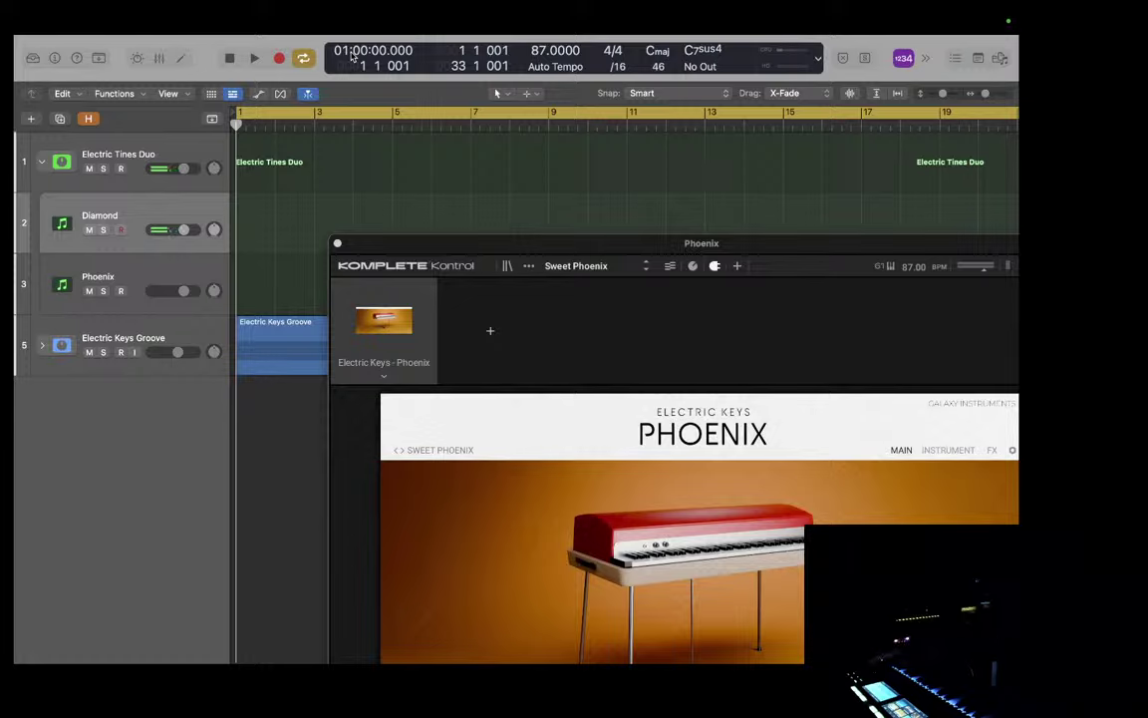
Step: Load Taped / Wow & Flutter on the Phoenix track, alternate it with Diamond, and audition both layered in the Electric Tines Duo stack
key(Down)
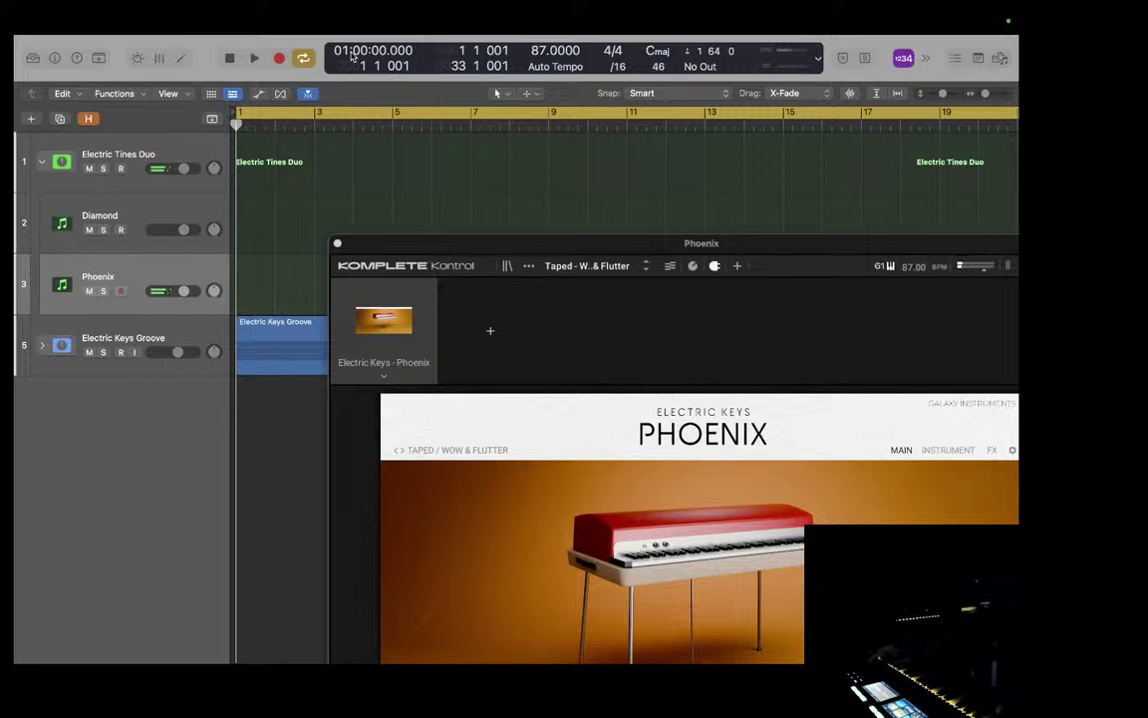
key(Up)
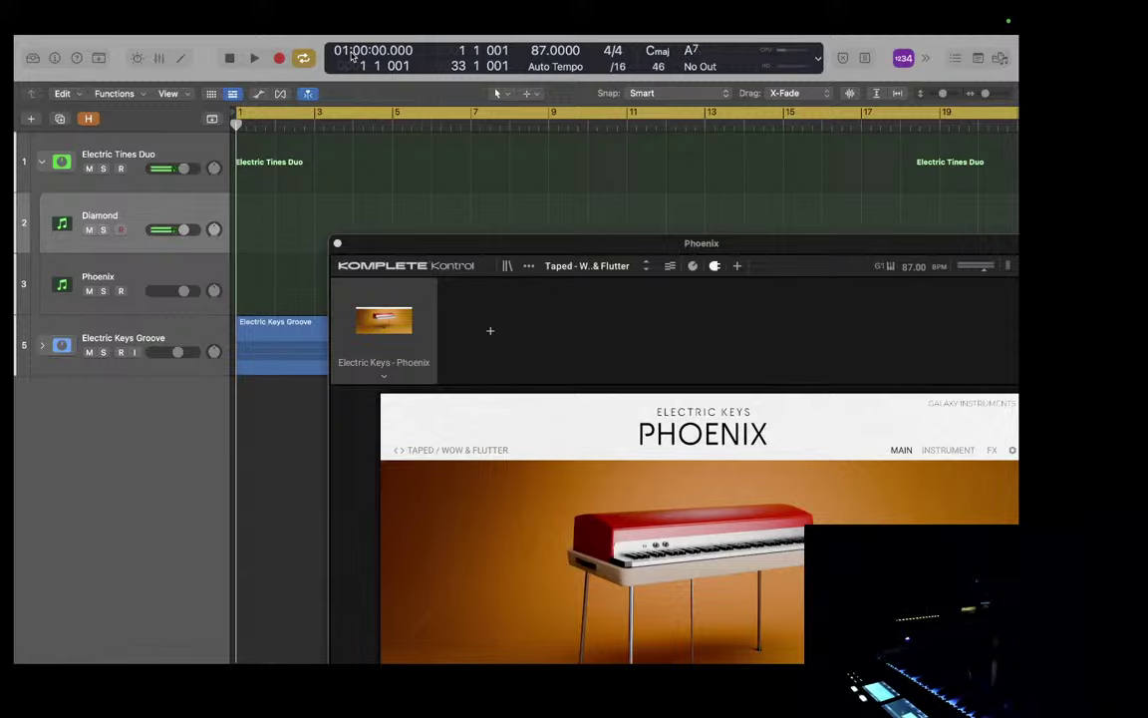
key(Down)
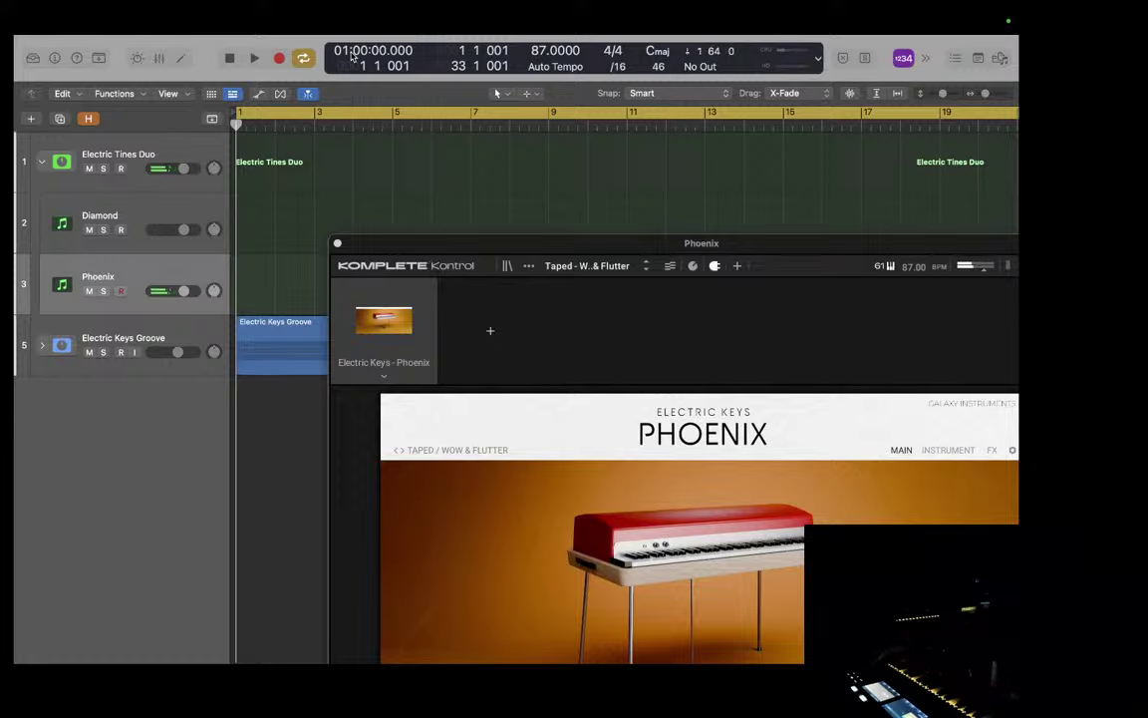
key(Up)
key(Up)
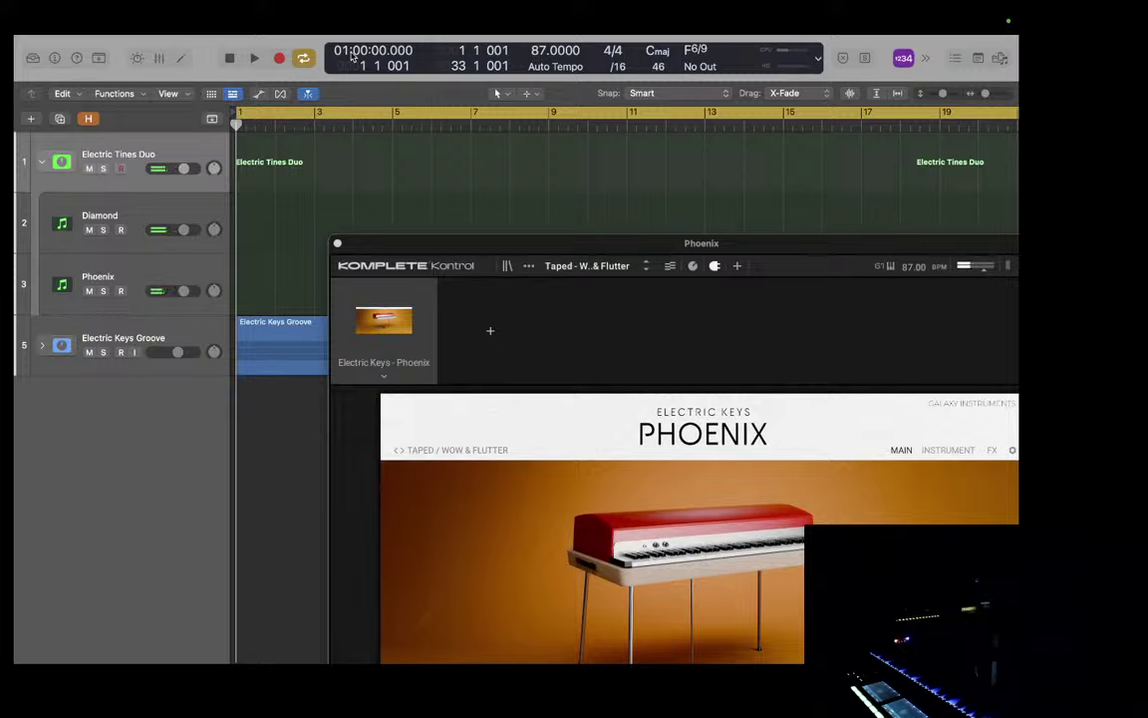
key(Down)
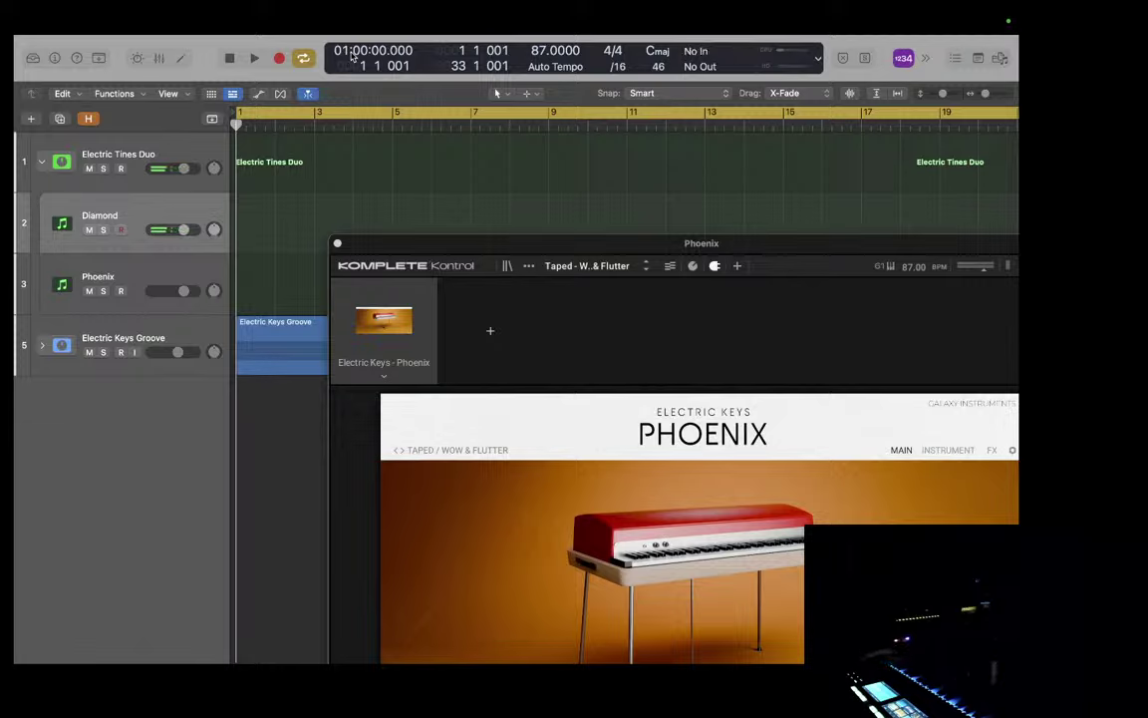
Step: Load Tiny Speaker on the Phoenix track and compare it with the Diamond track
key(Down)
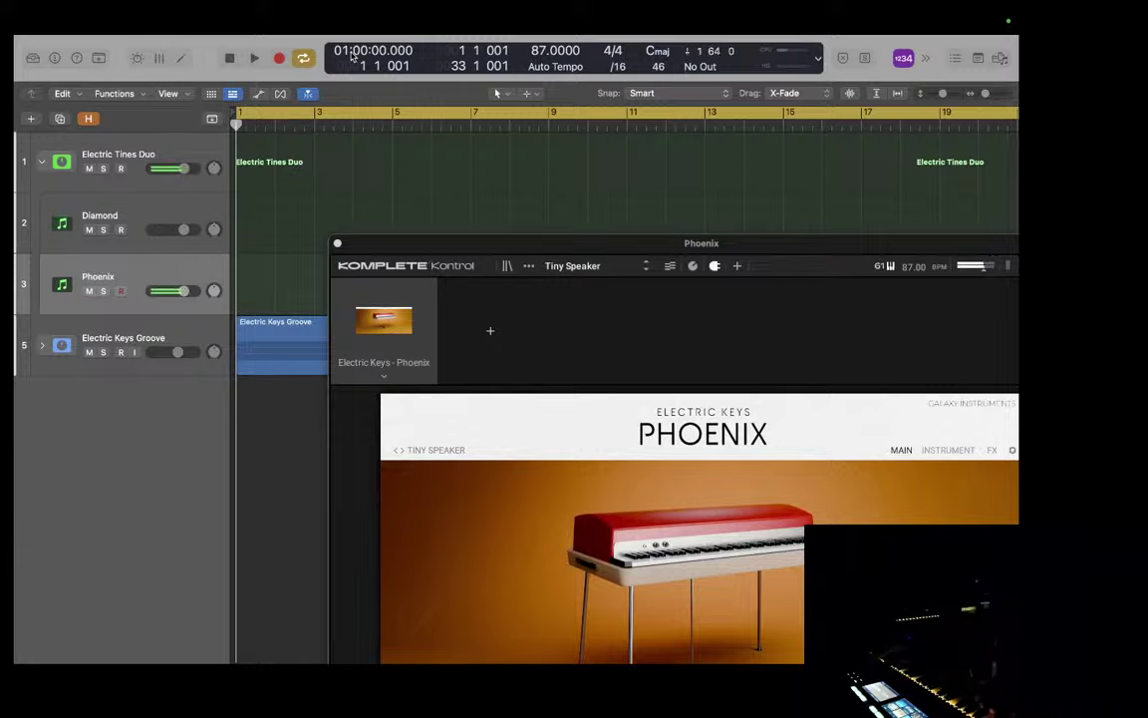
key(Up)
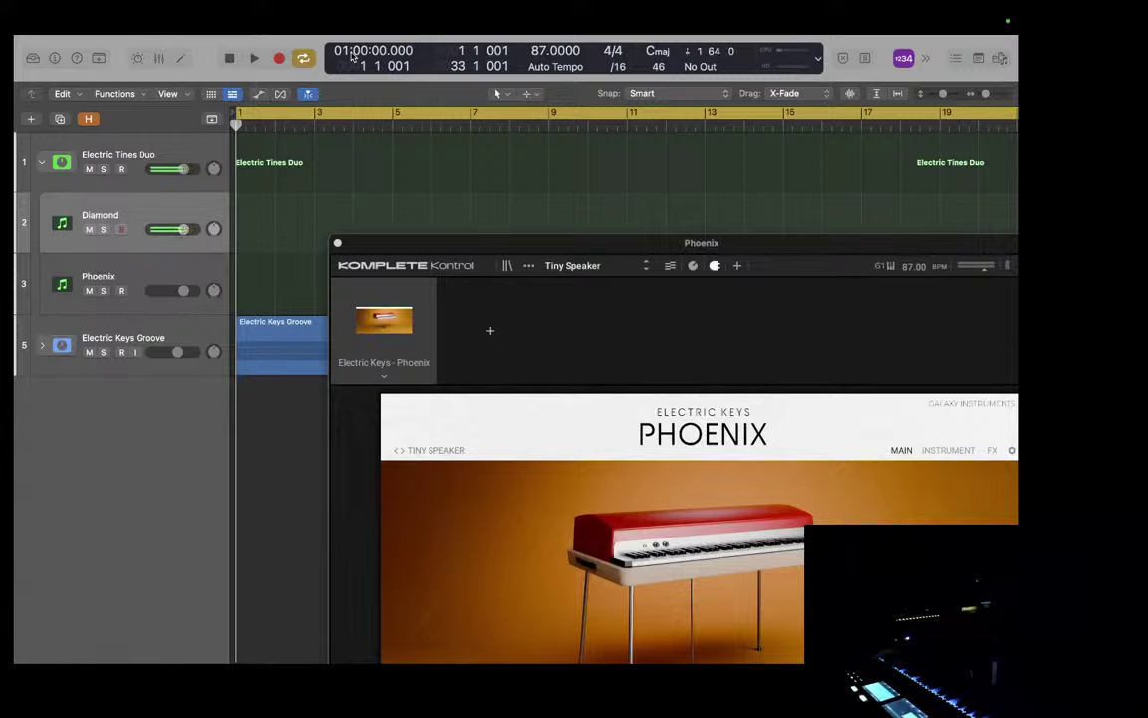
key(Down)
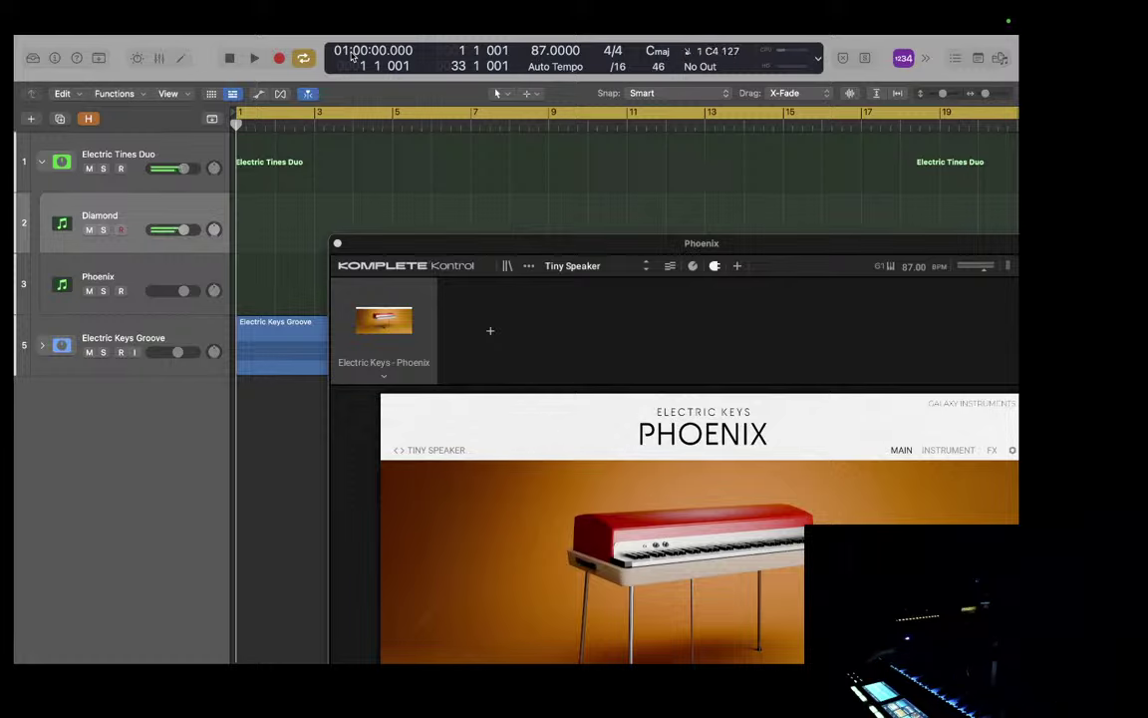
Step: Load Touch Wah on the Phoenix track, play the project briefly with Diamond selected, and audition the layered Electric Tines Duo stack
key(Down)
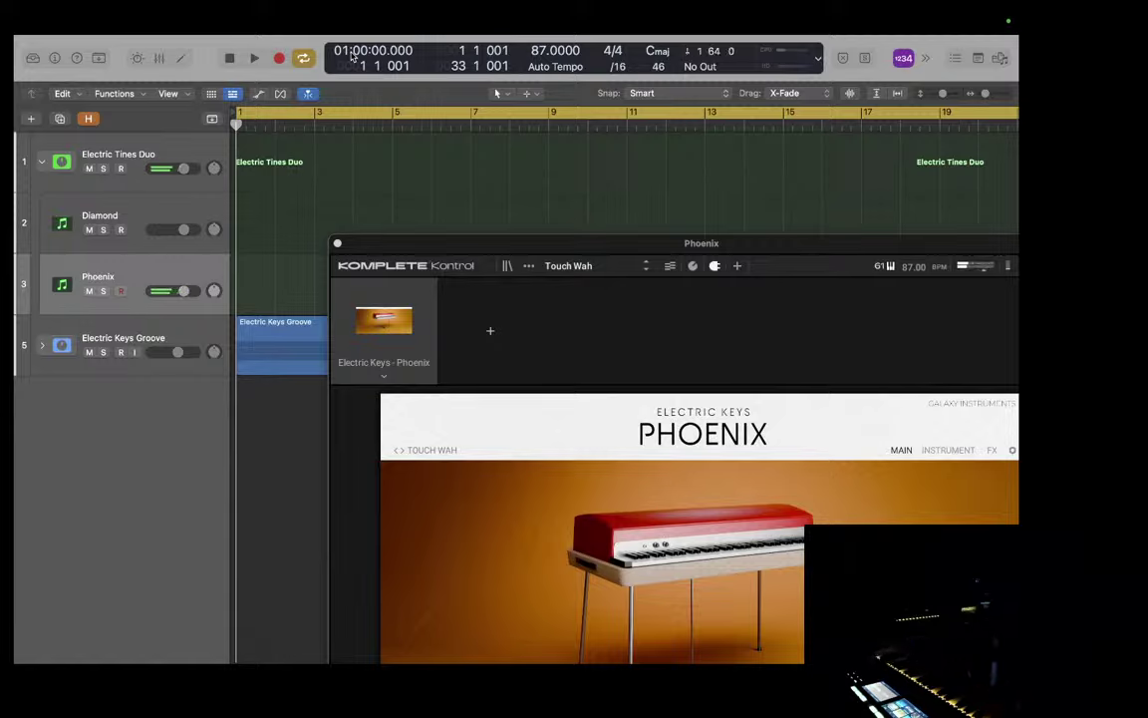
key(Up)
key(space)
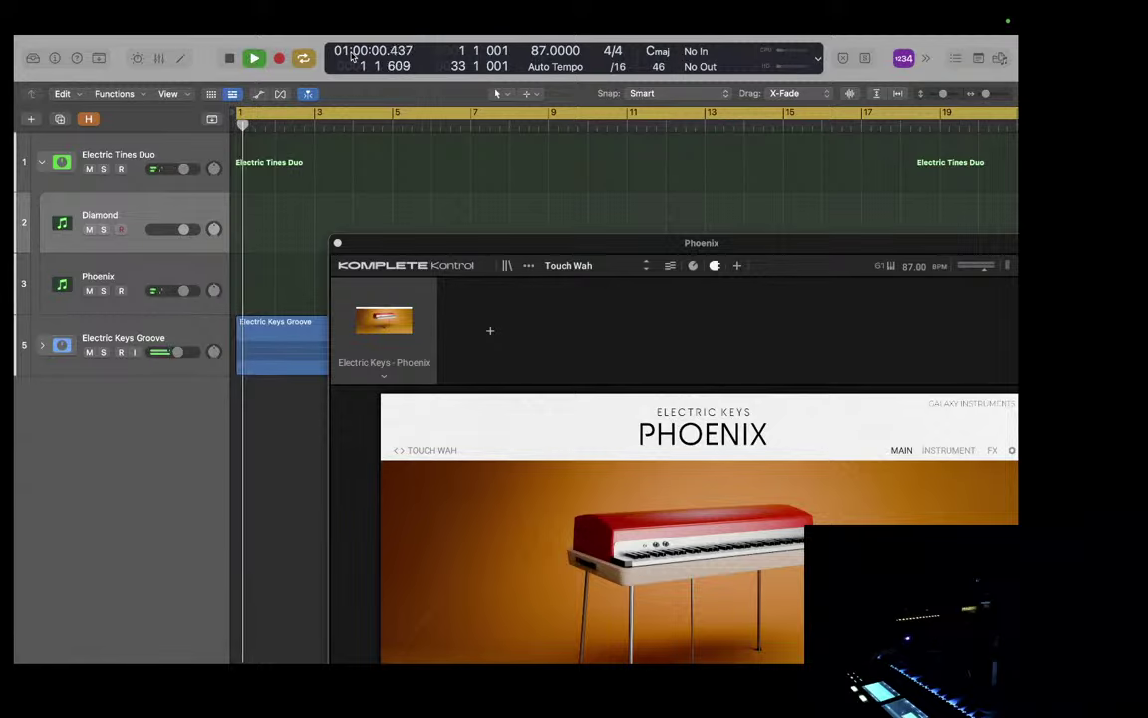
key(space)
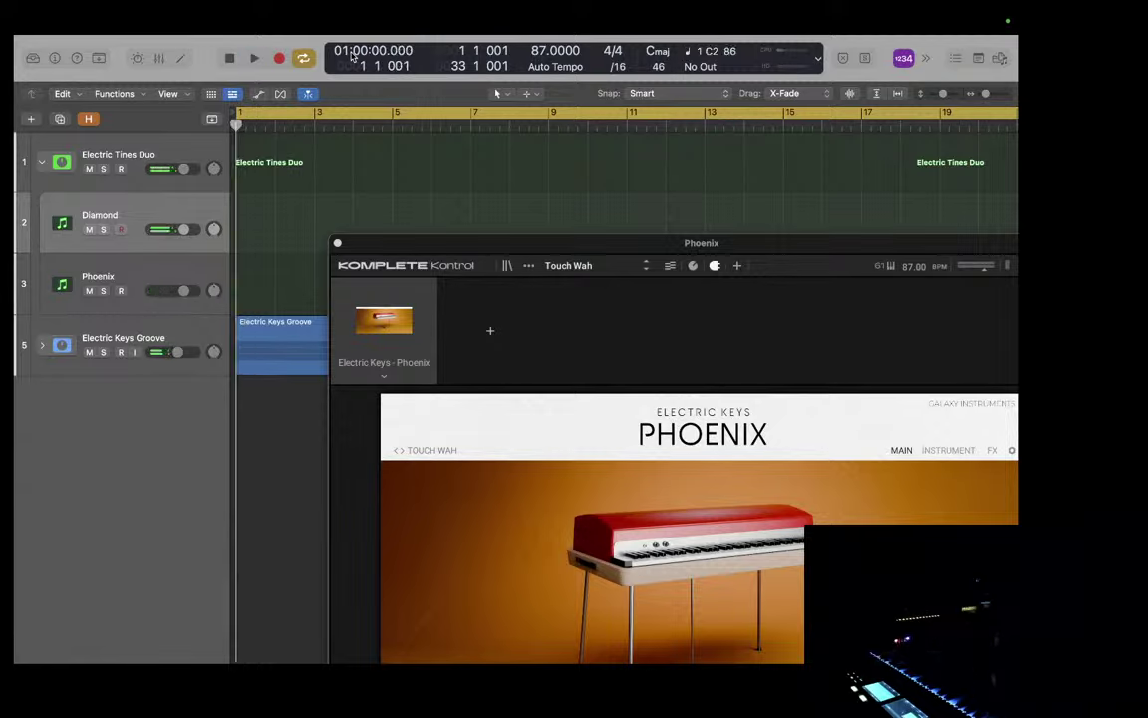
key(Up)
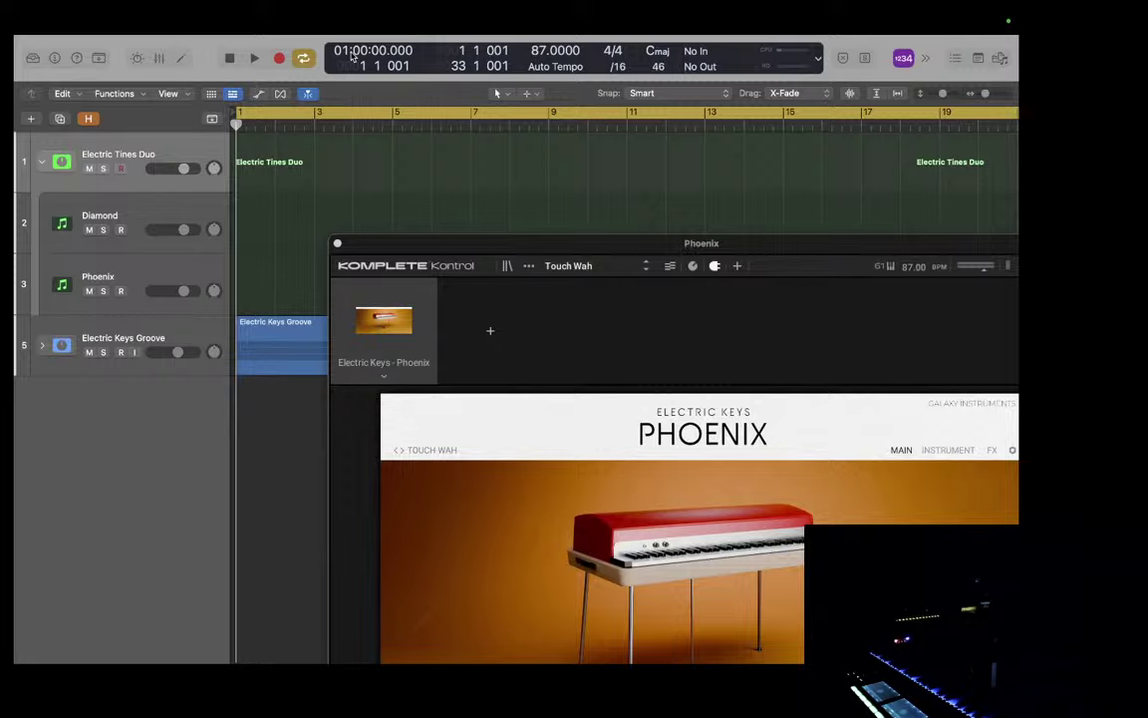
key(Down)
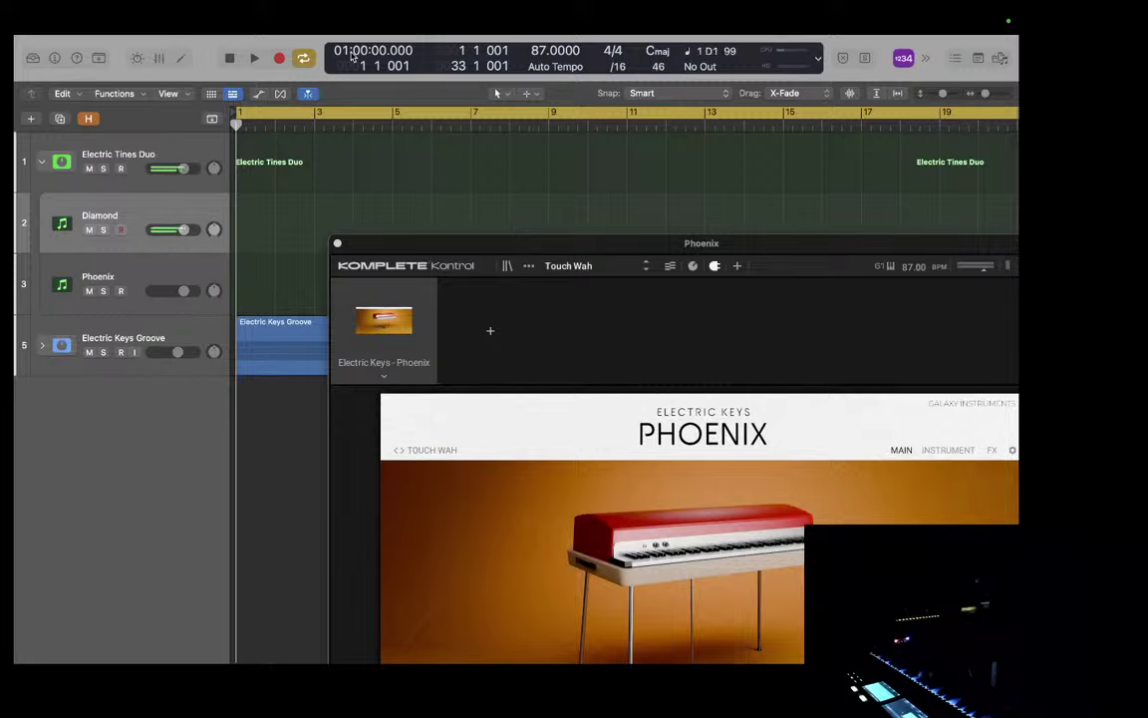
Step: Alternate Phoenix's Touch Wah with Diamond again, load Toy Machine on the Phoenix track, and end on Diamond
key(Down)
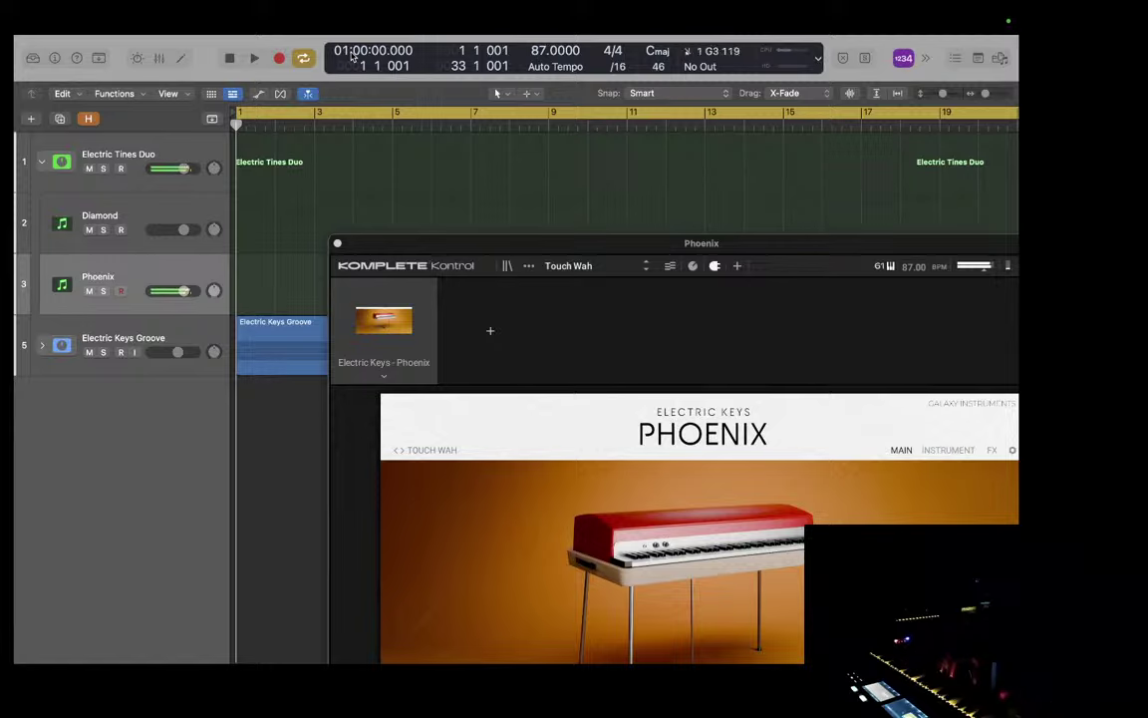
key(Up)
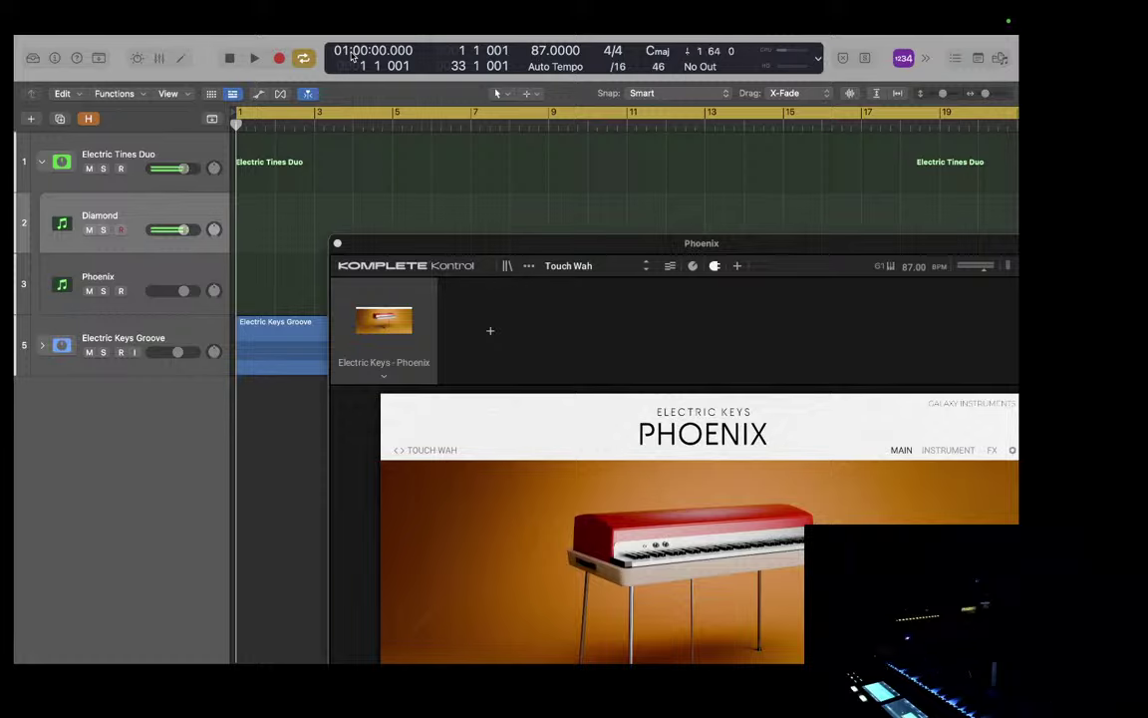
key(Down)
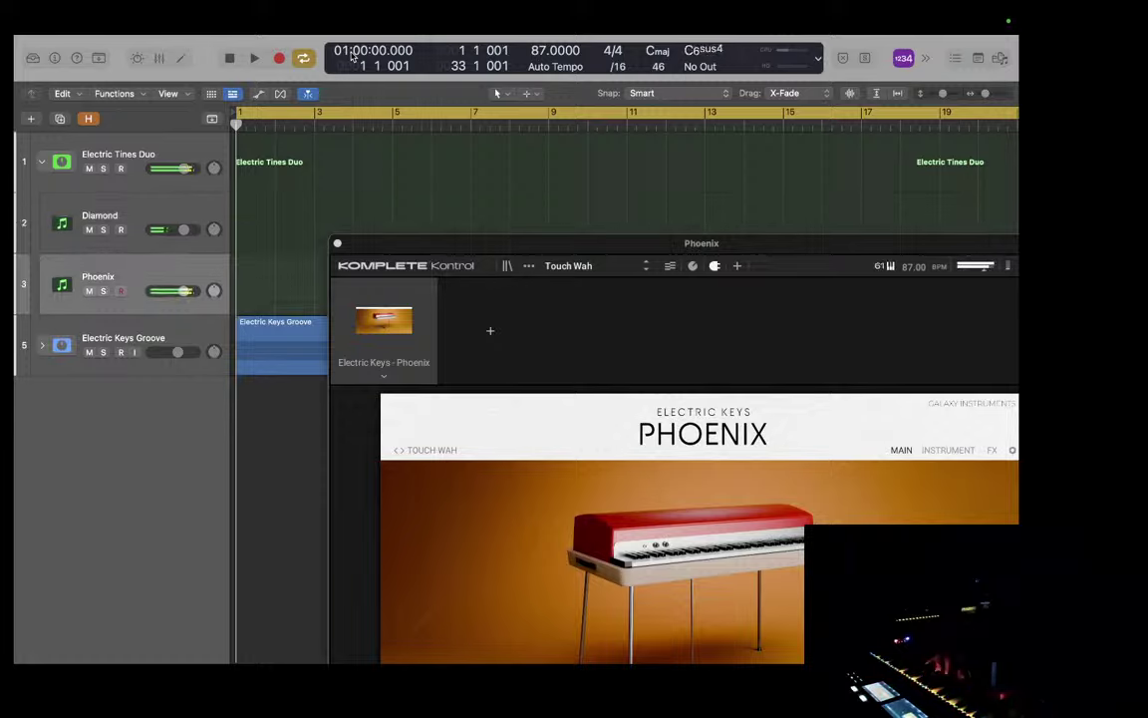
key(Up)
key(Up)
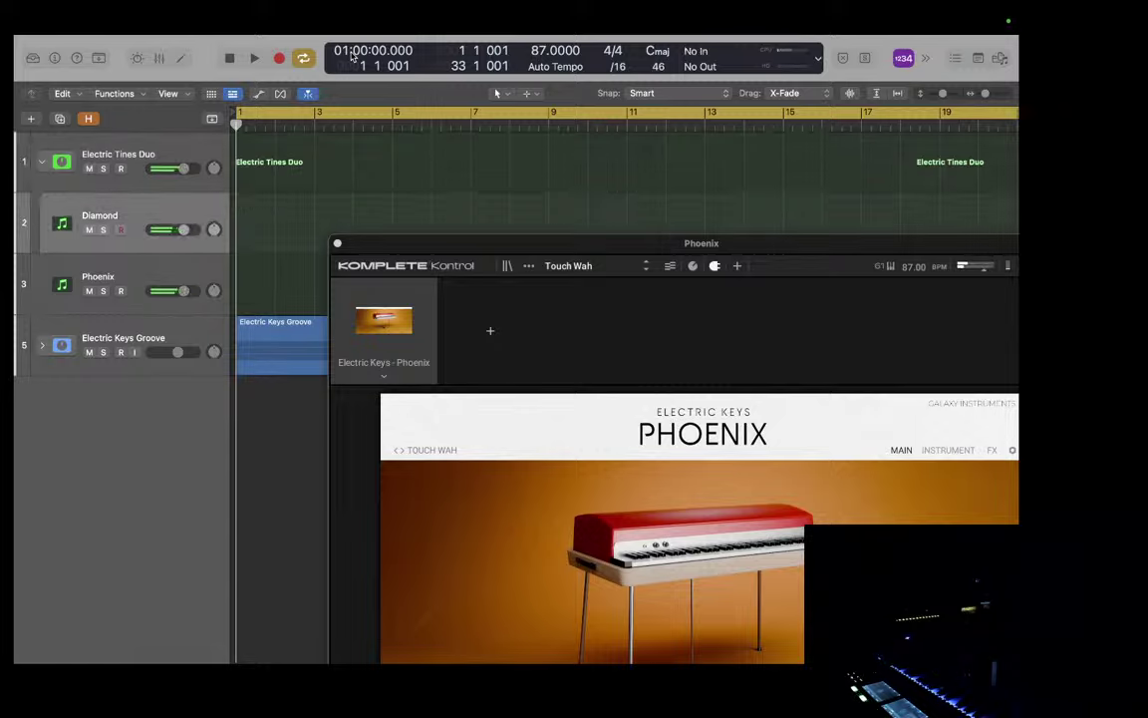
key(Down)
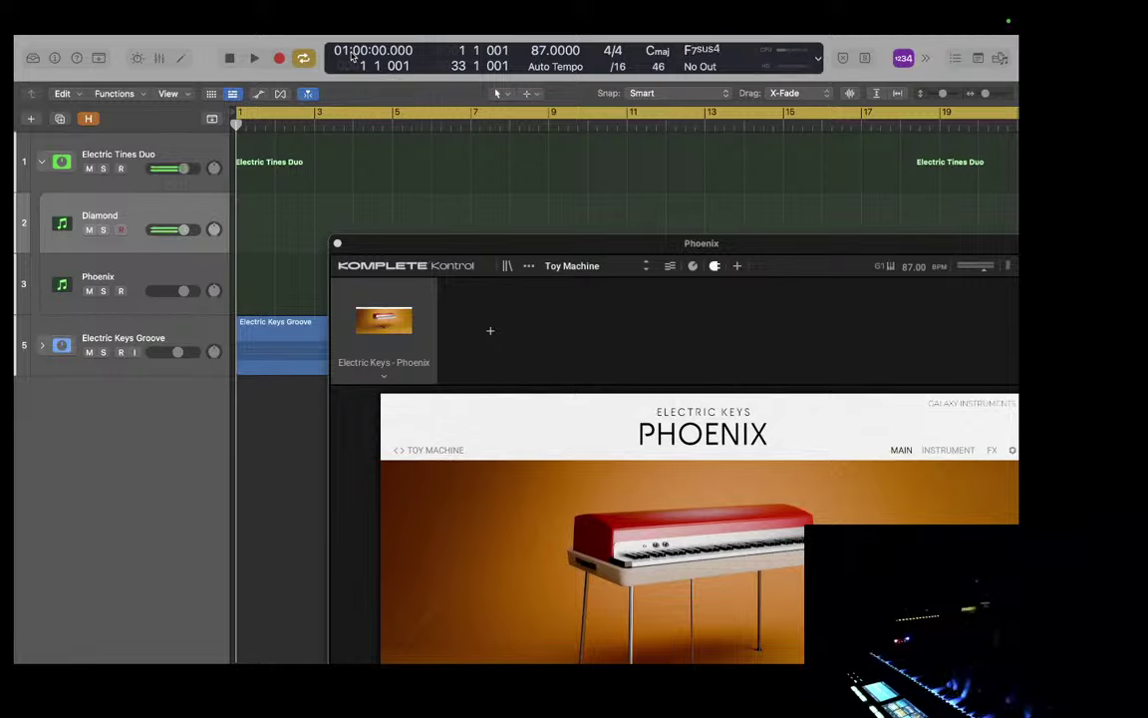
Step: Load Tremolo 70's on the Phoenix track, alternate it with Diamond, and audition both layered in the Electric Tines Duo stack
key(Down)
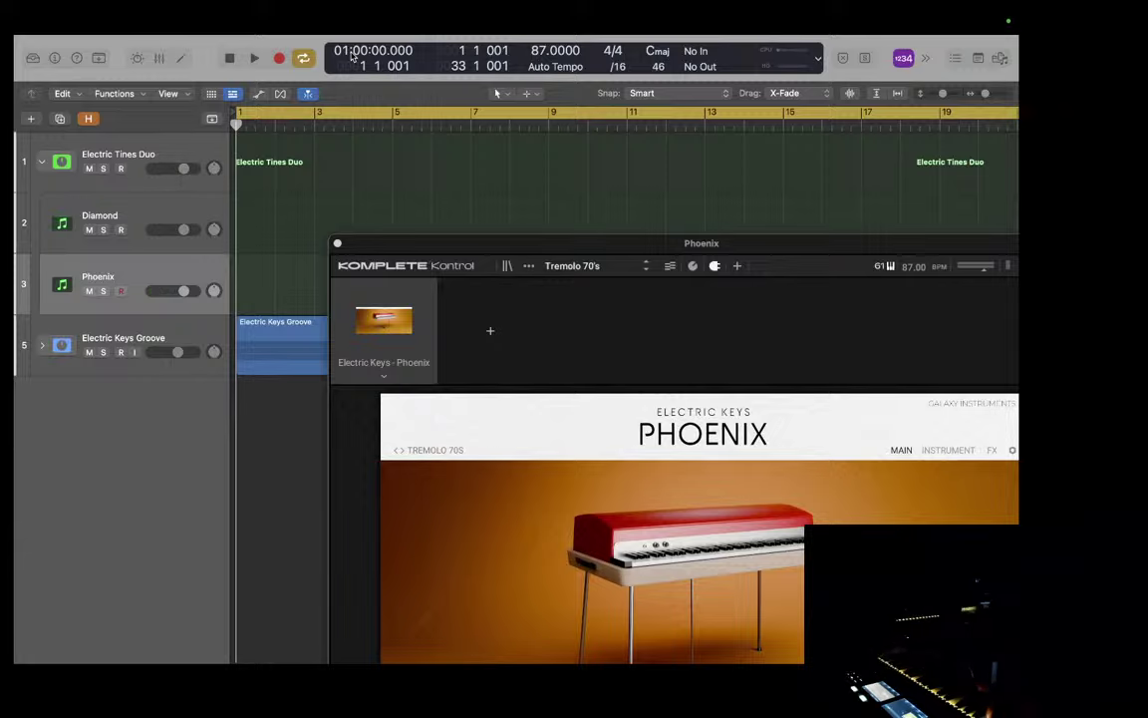
key(Up)
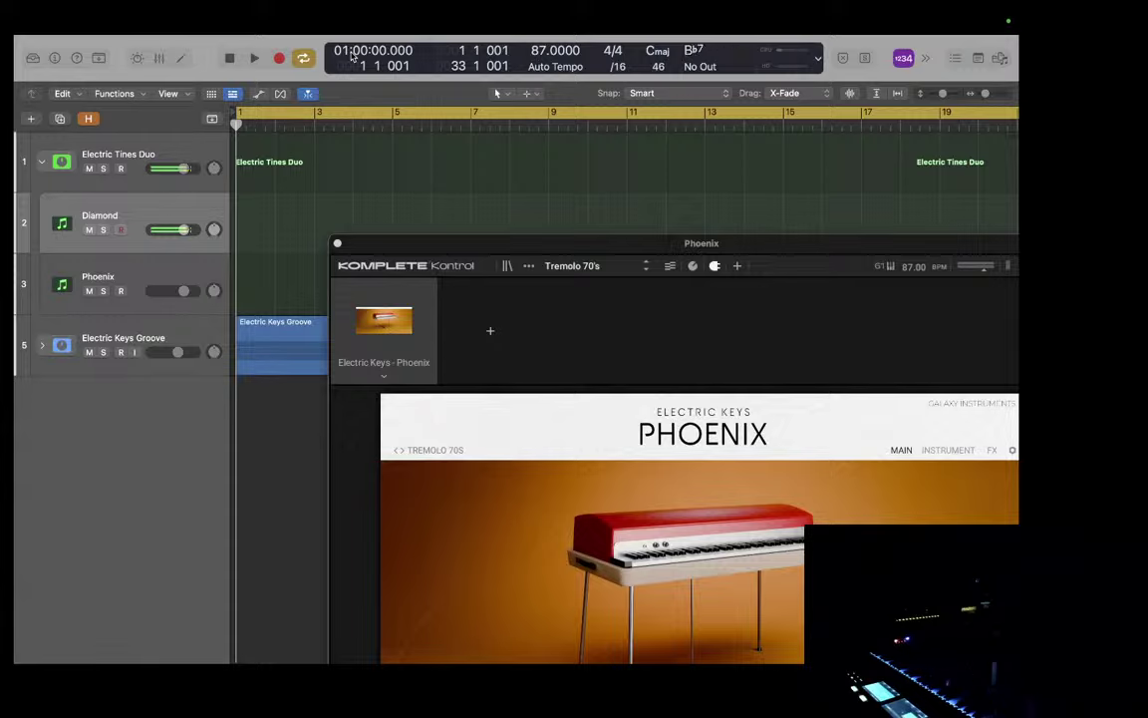
key(Down)
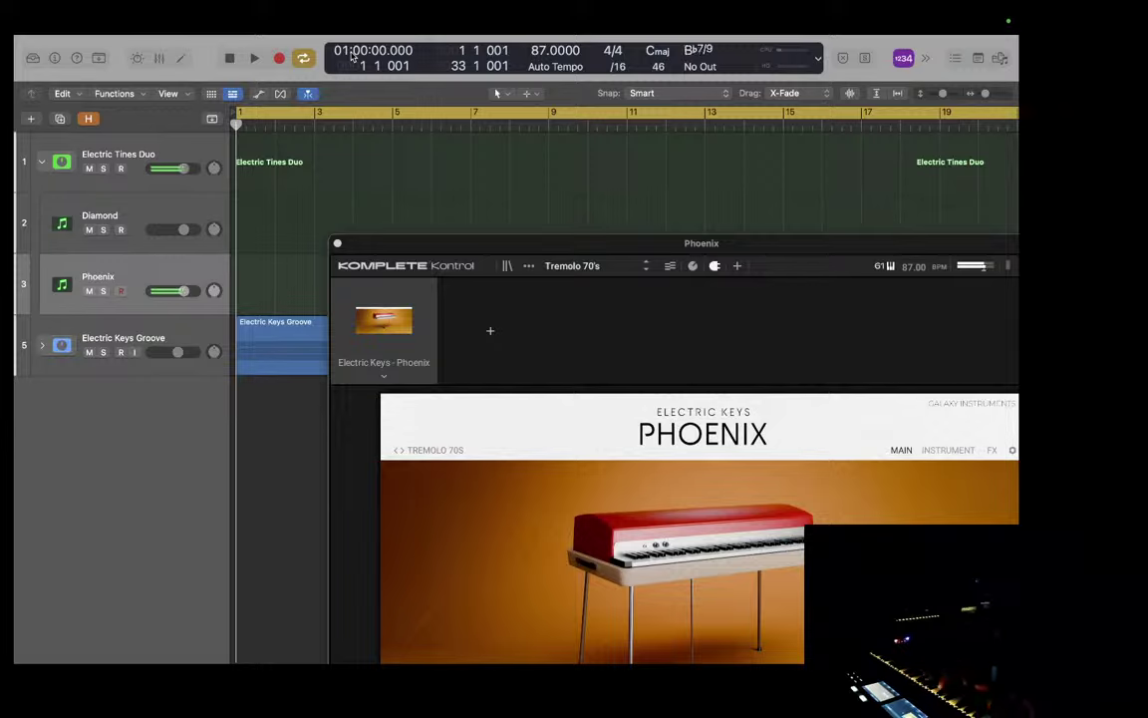
key(Up)
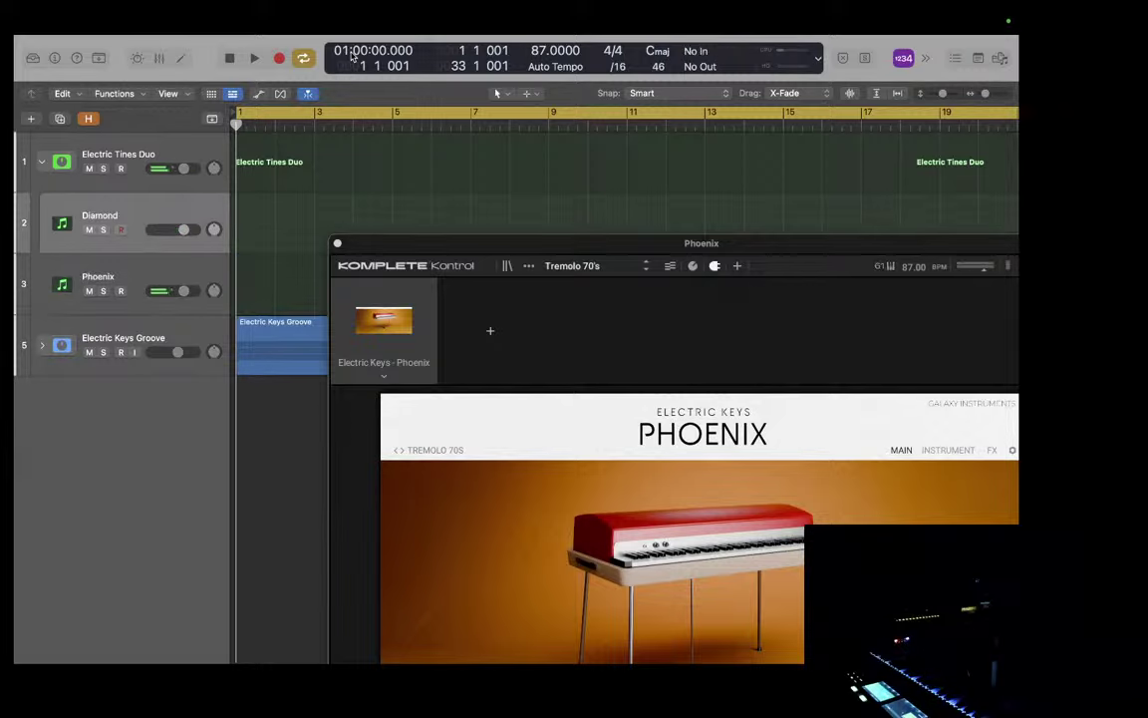
key(space)
key(space)
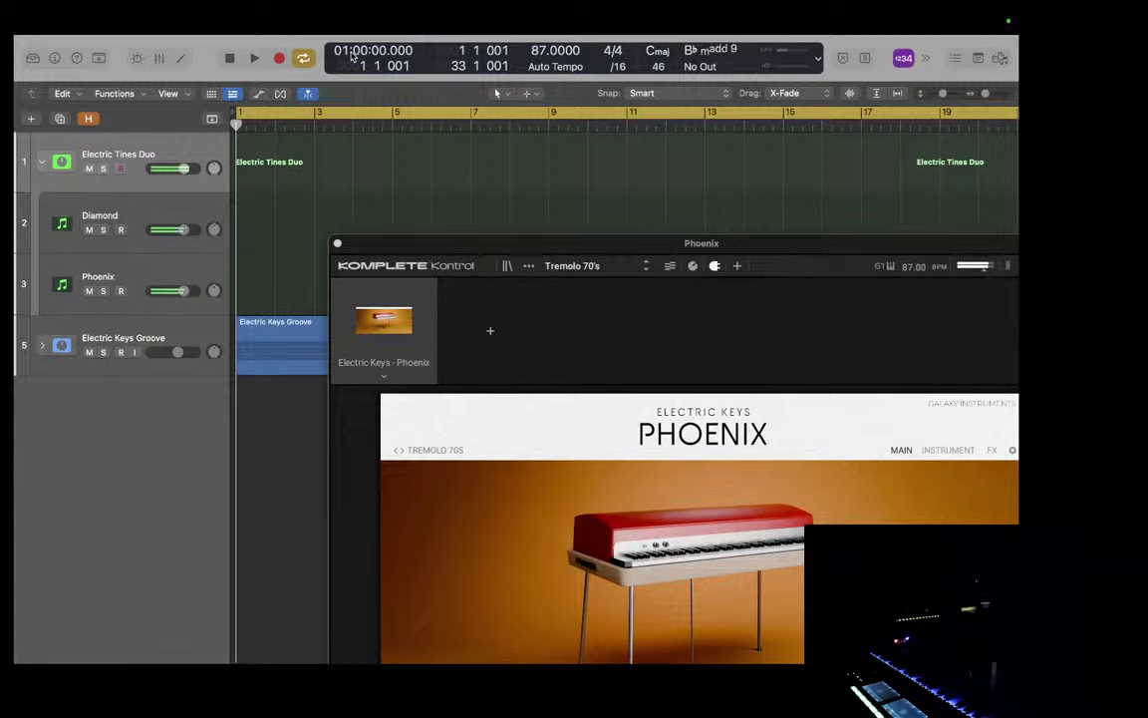
key(Down)
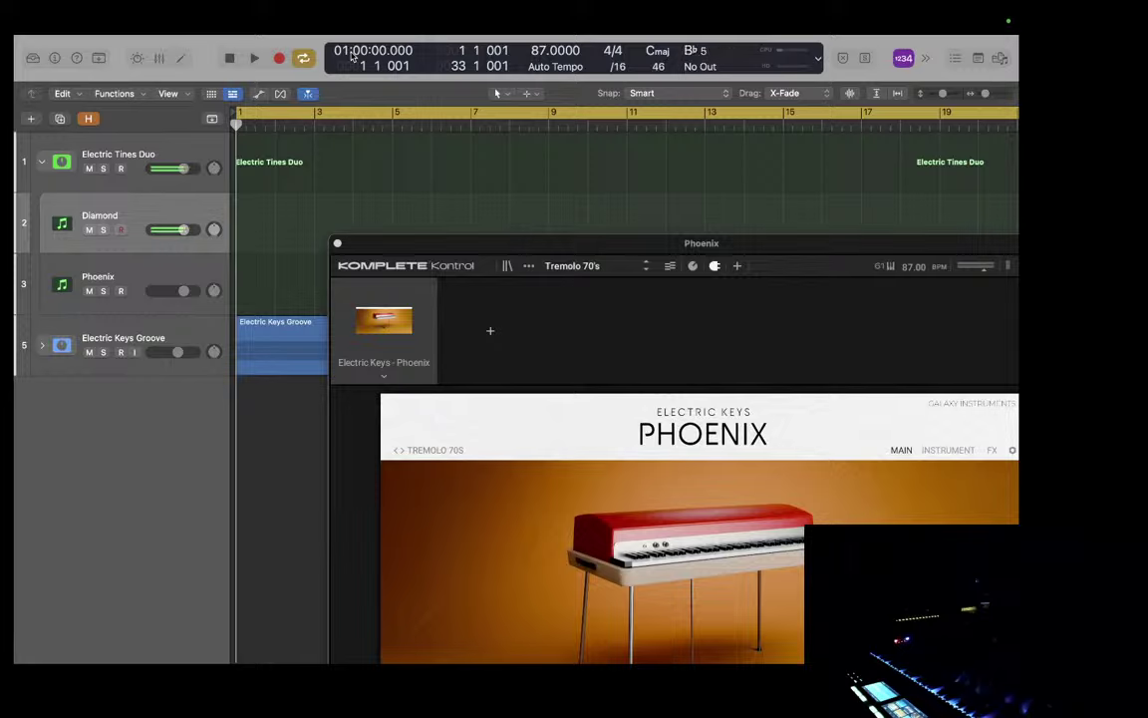
Step: Load Tremolo 80's on the Phoenix track, audition it layered in the Electric Tines Duo stack, and return to Diamond
key(Down)
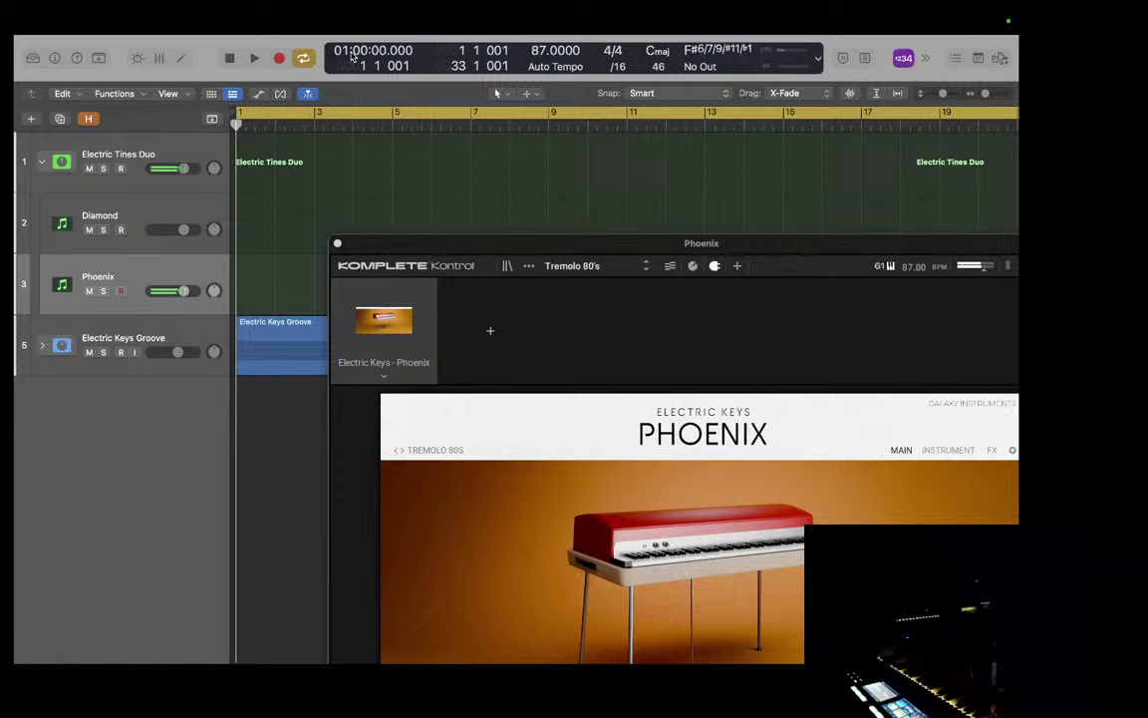
key(Up)
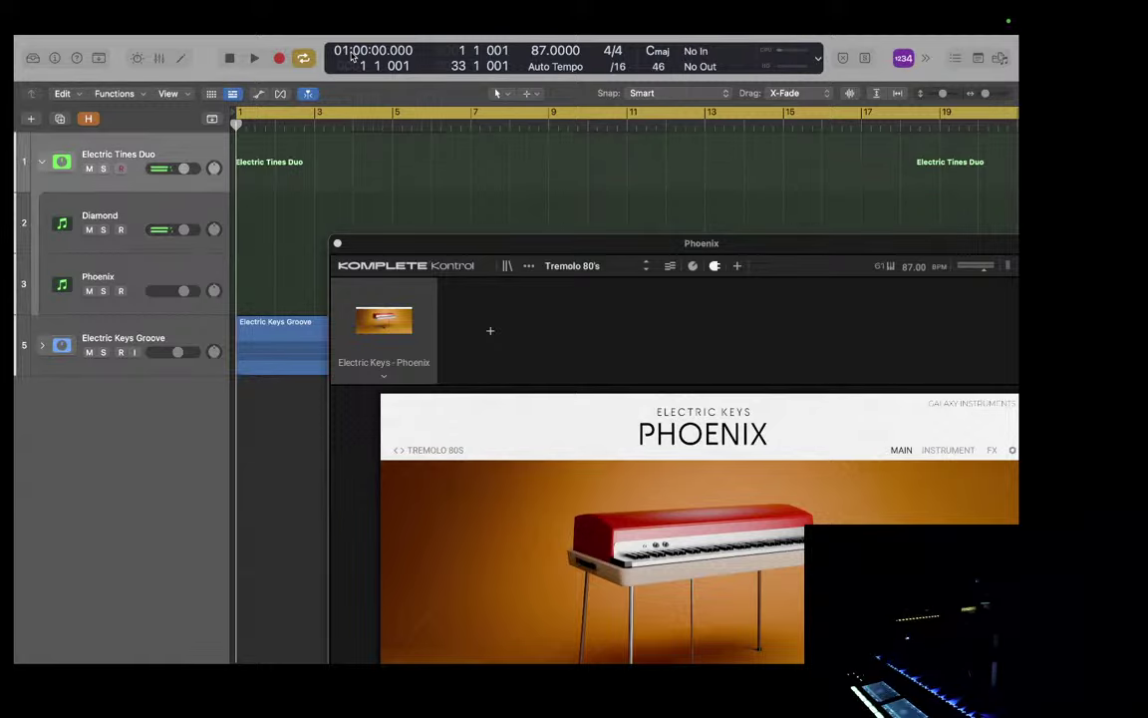
key(space)
key(Down)
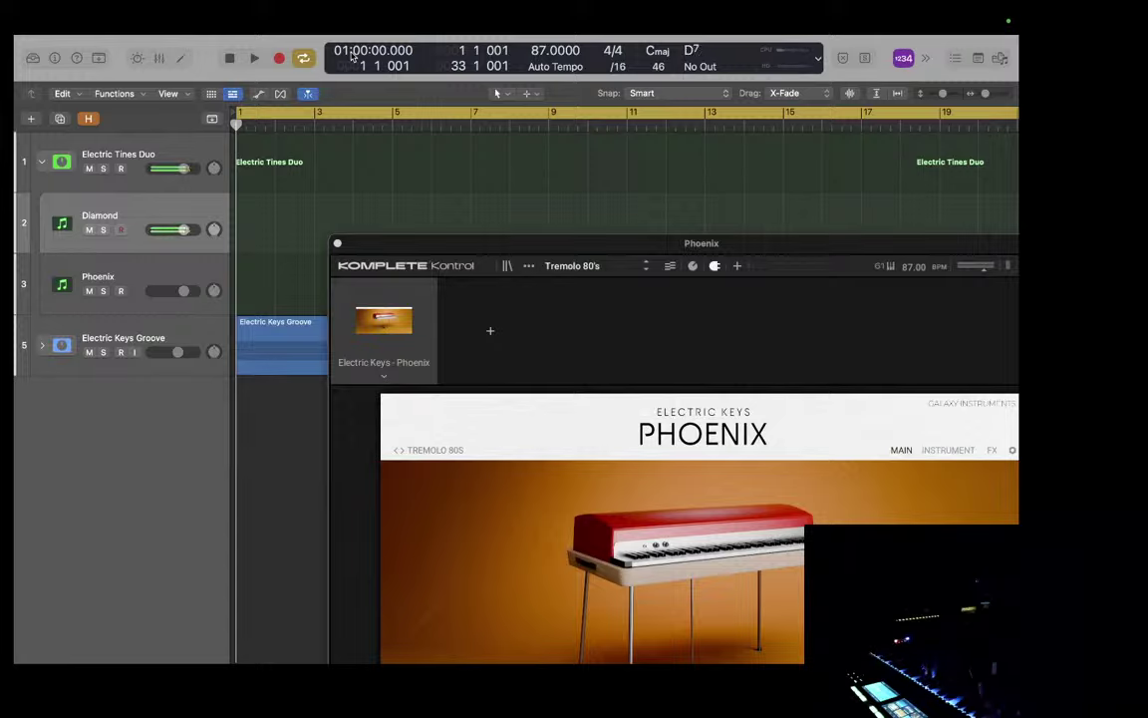
Step: Load Tremolo Pad on the Phoenix track, audition it layered in the Electric Tines Duo stack, and return to Diamond
key(Down)
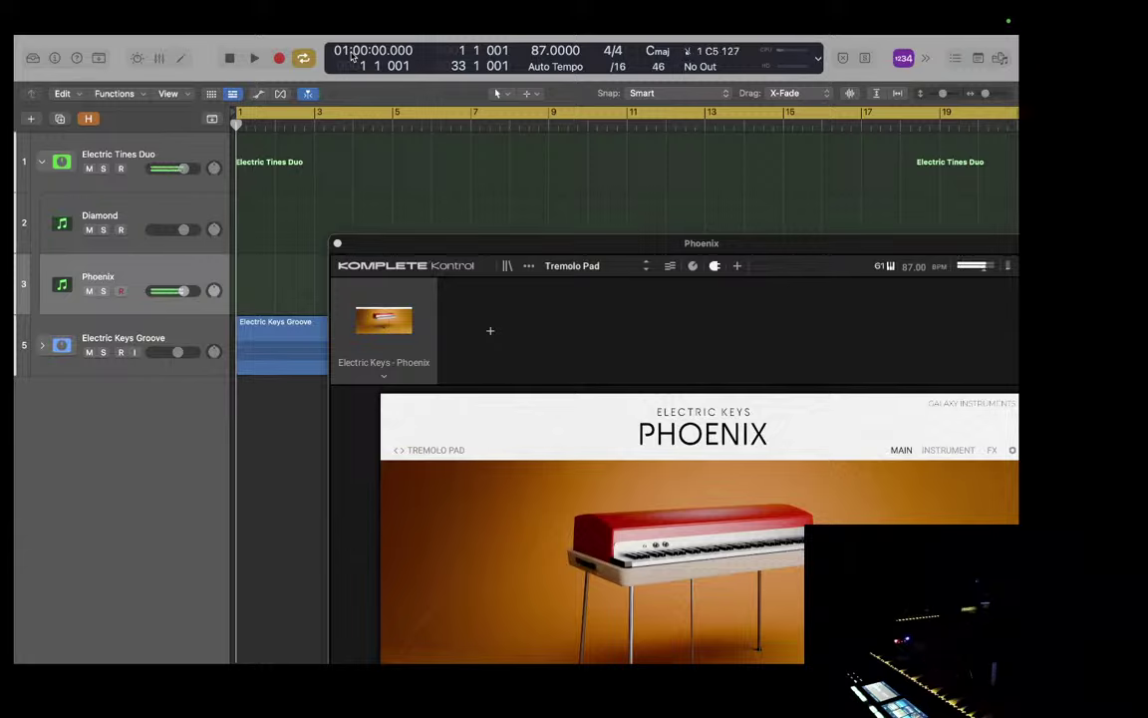
key(Up)
key(Up)
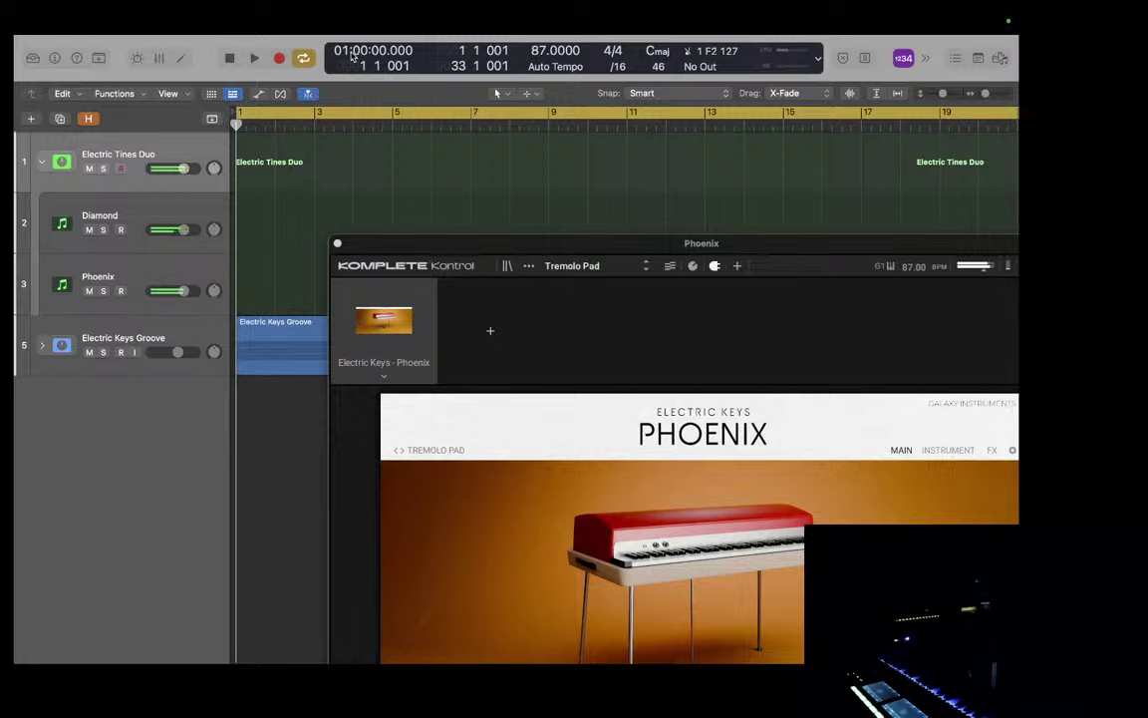
key(Down)
Step: Load Tremolo Spread on the Phoenix track and alternate it with Diamond
key(Down)
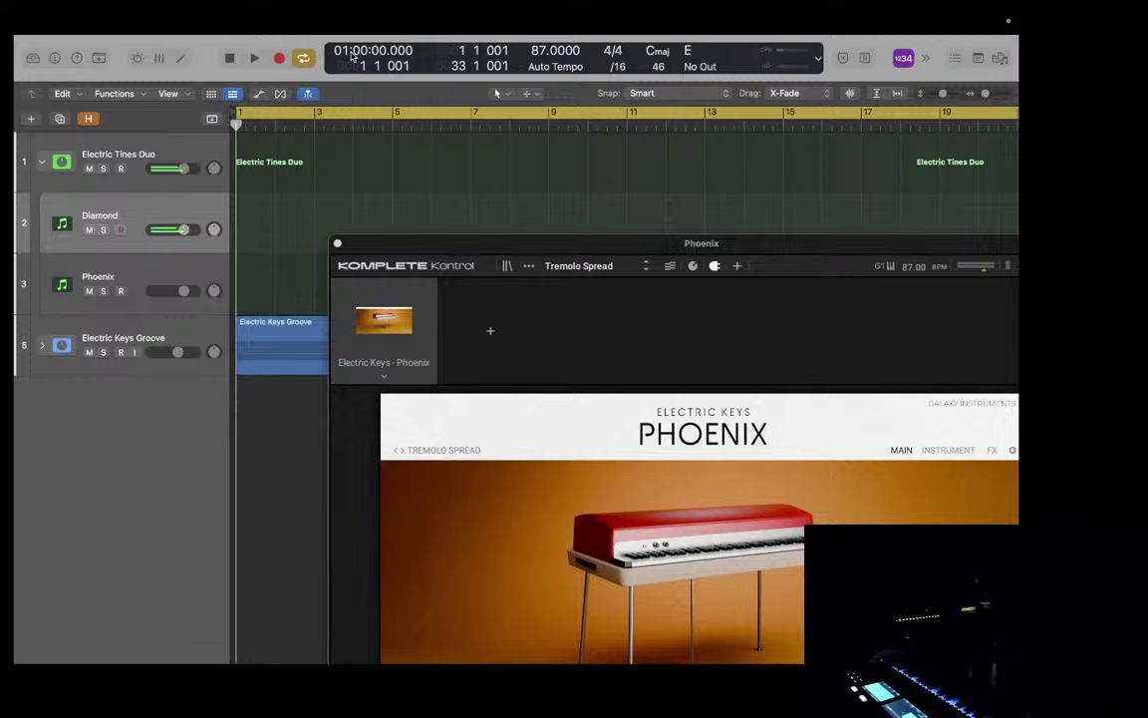
key(Down)
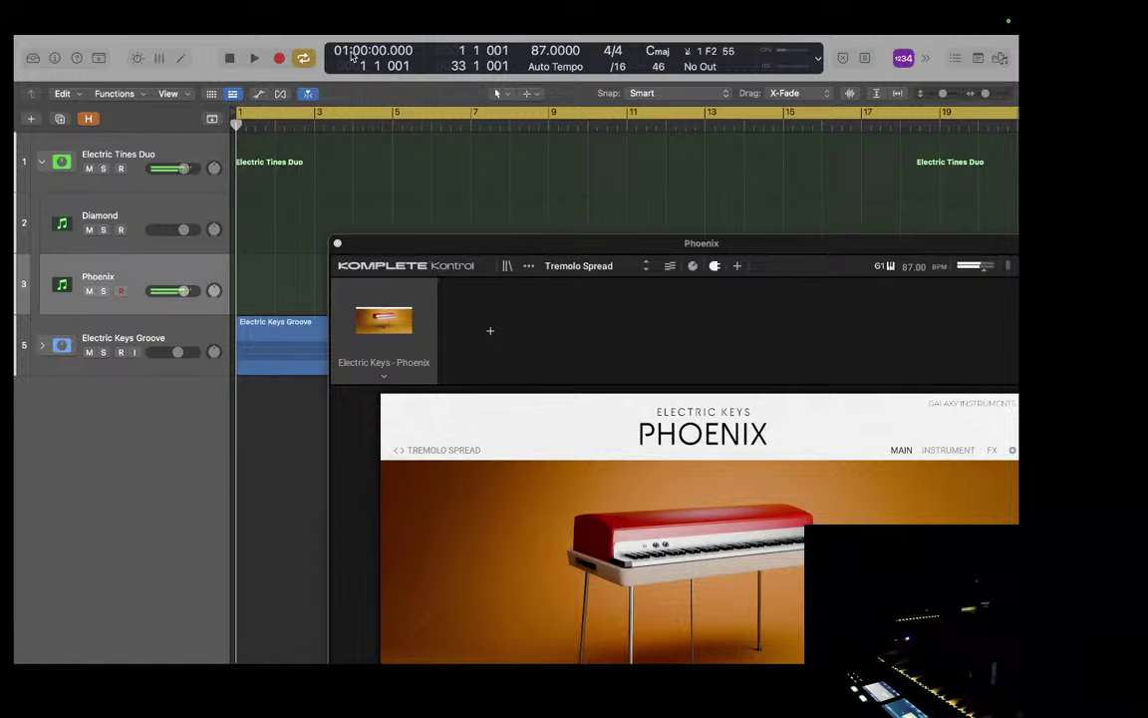
key(Up)
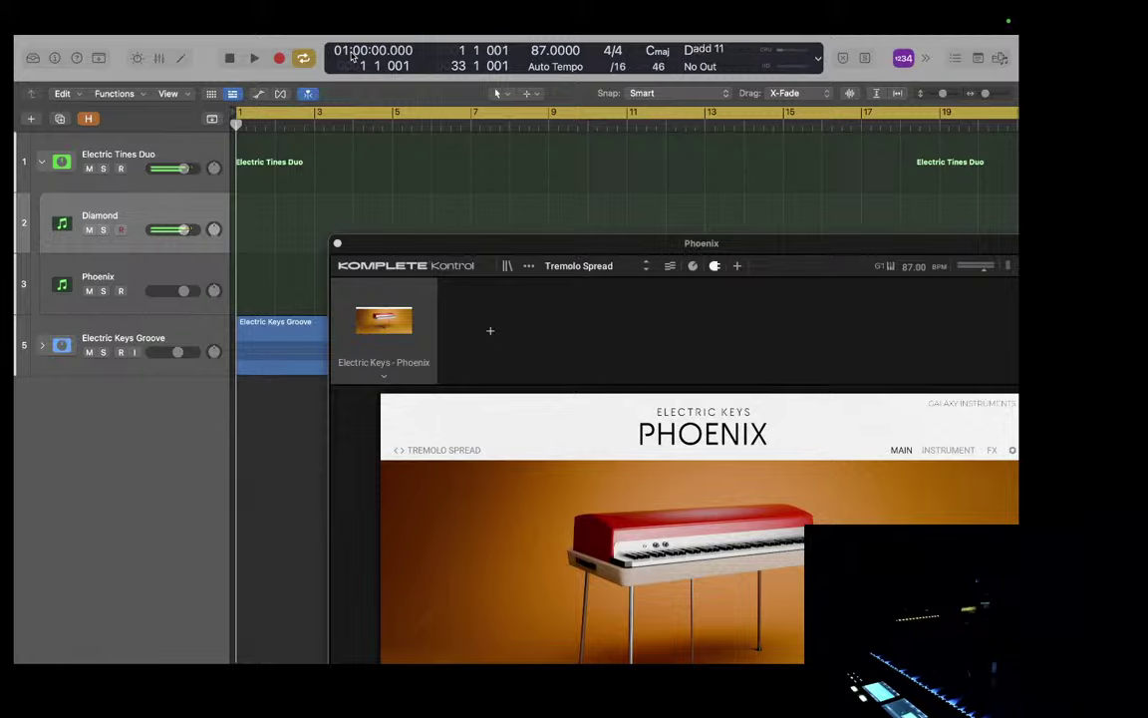
Step: Compare Tremolo Spread on the Phoenix track with Diamond and select the Electric Tines Duo stack to audition both layered
key(Down)
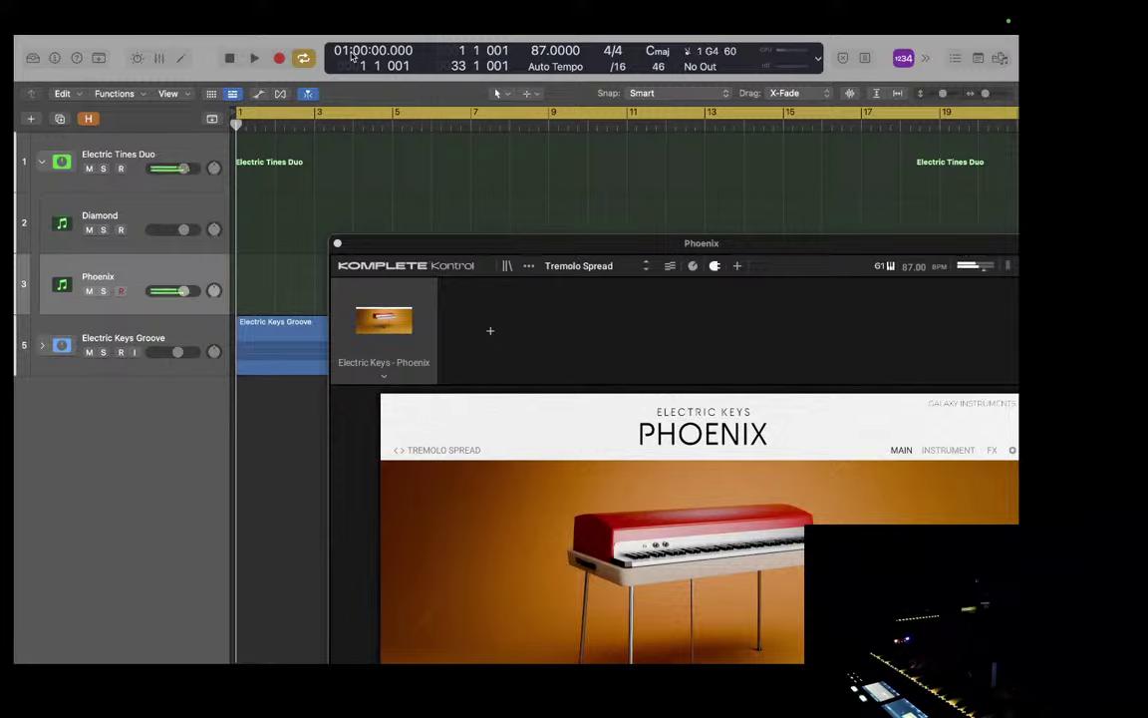
key(Up)
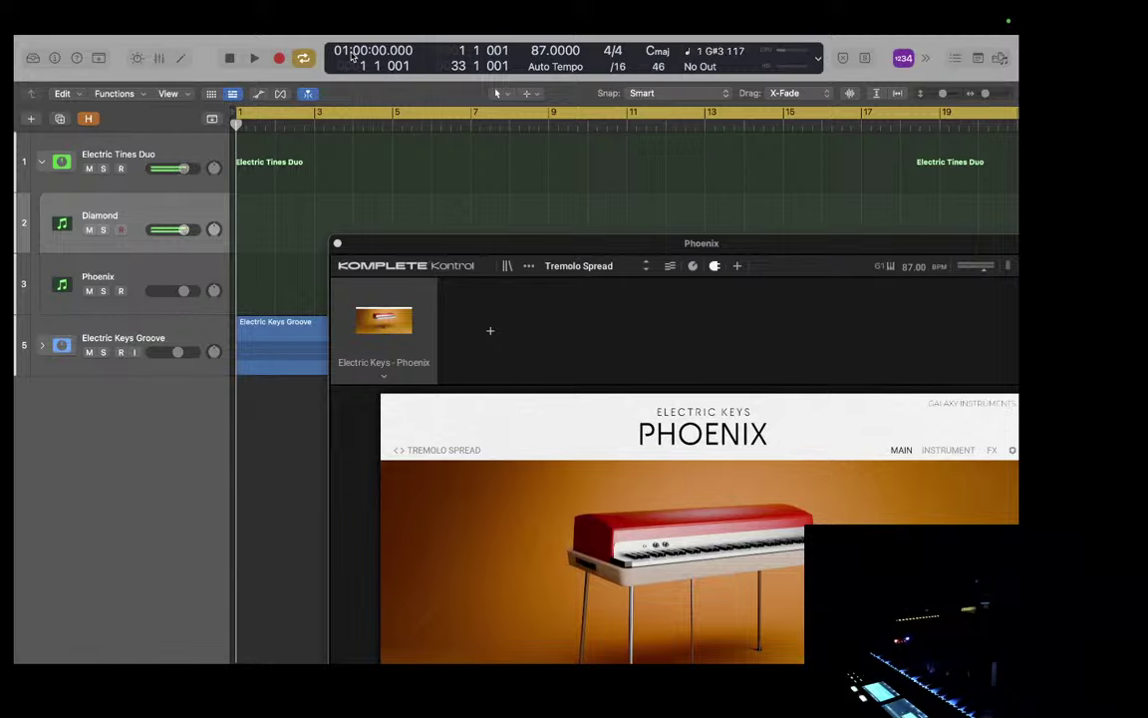
key(Up)
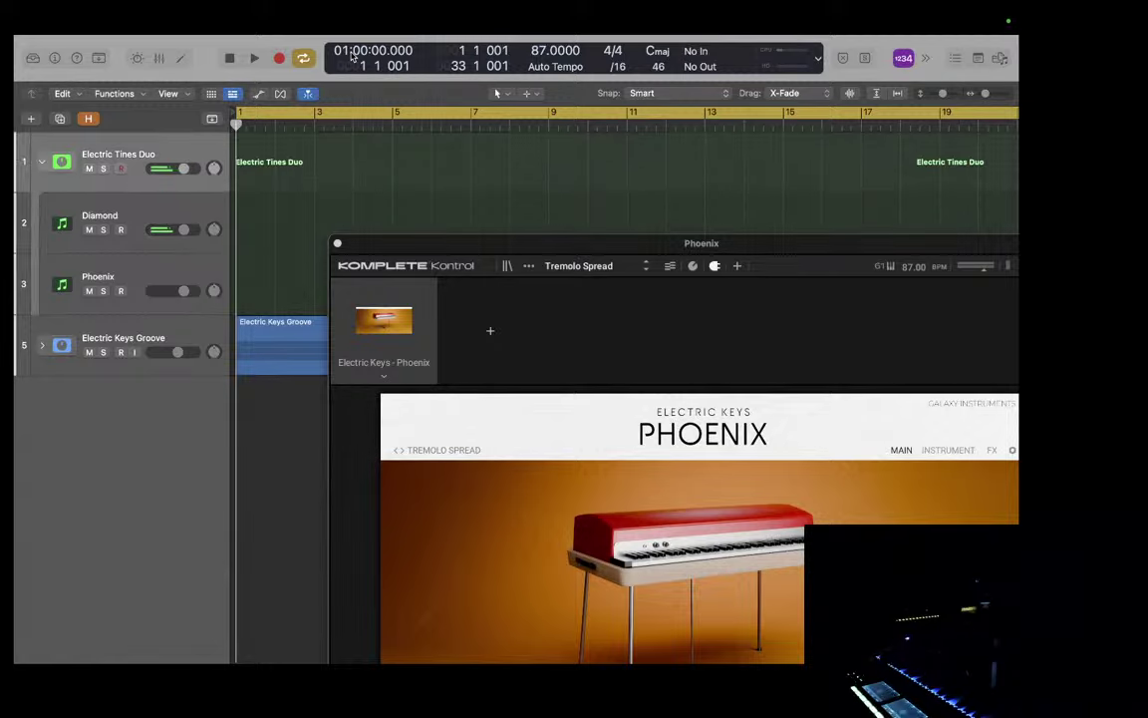
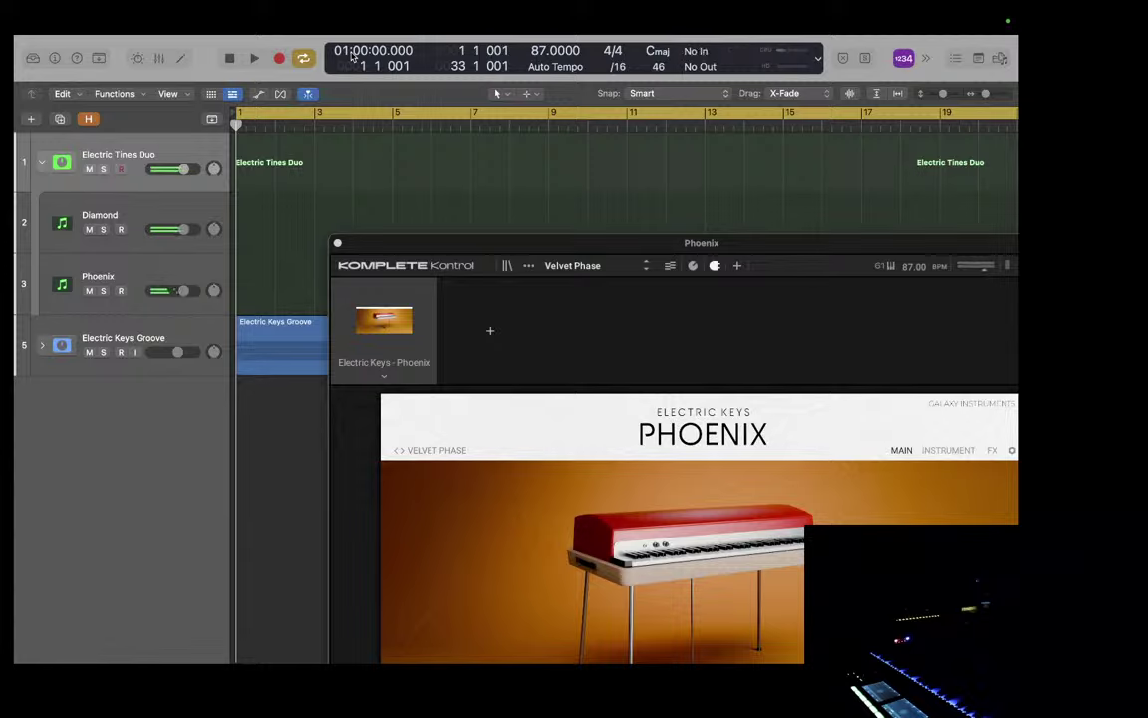
Step: Load Velvet Phase on the Phoenix track, alternate it repeatedly with Diamond, and audition both layered in the Electric Tines Duo stack
key(Down)
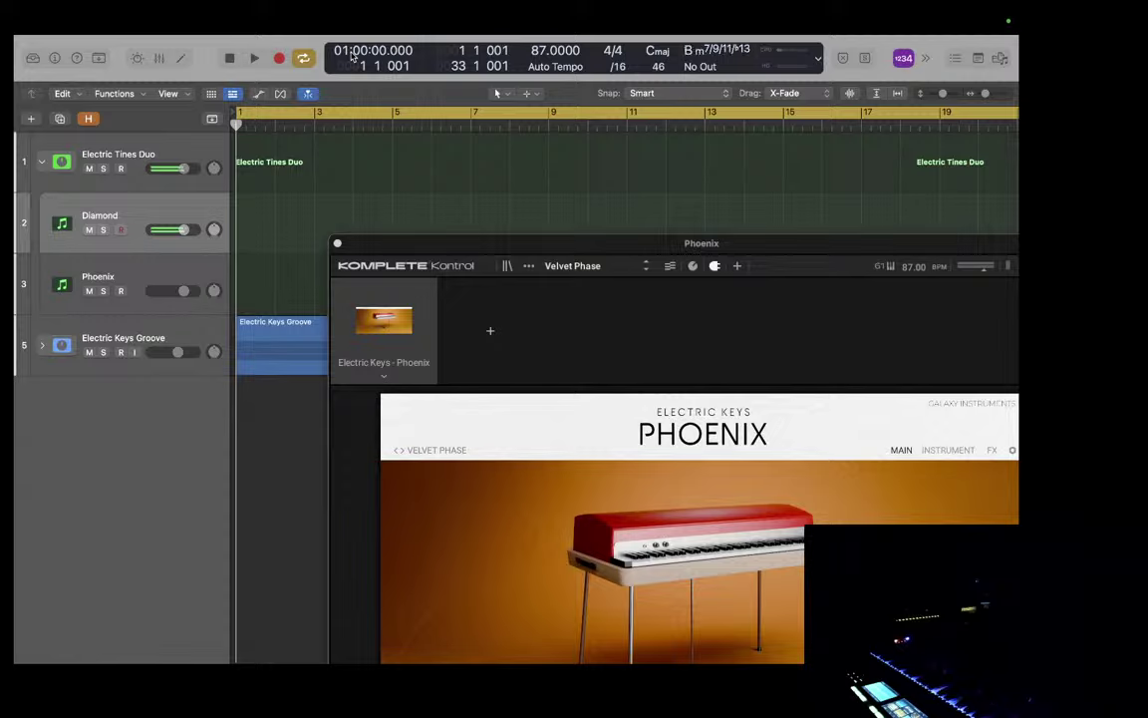
key(Down)
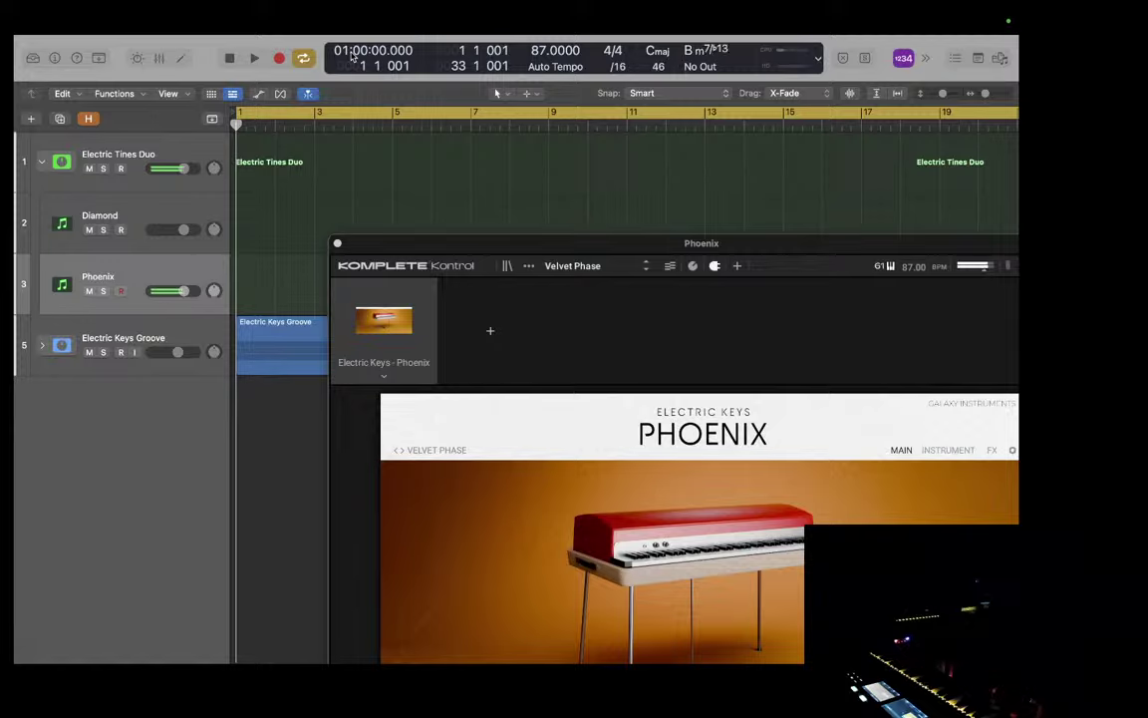
key(Up)
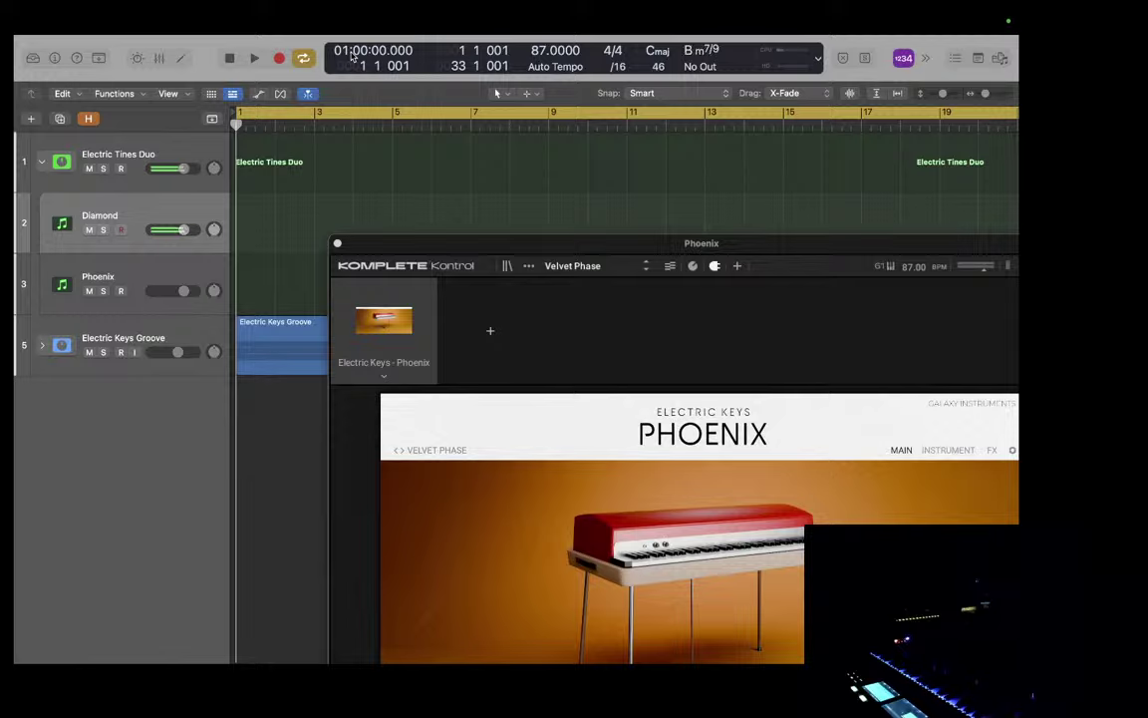
key(Down)
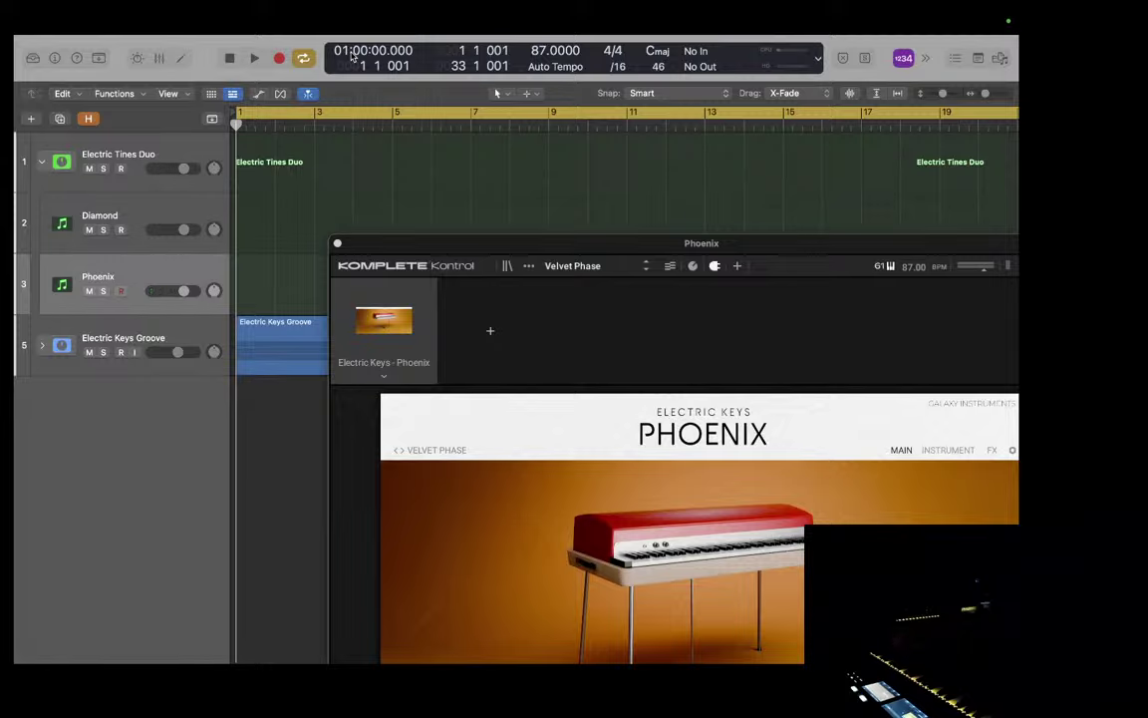
key(Up)
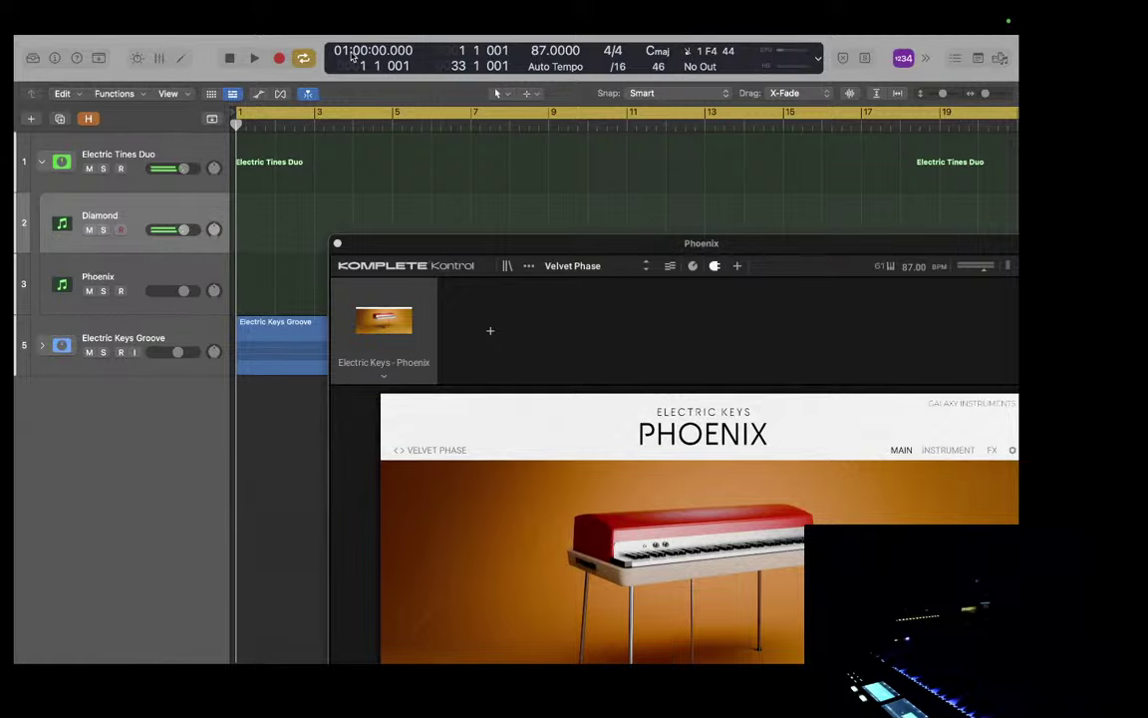
key(Down)
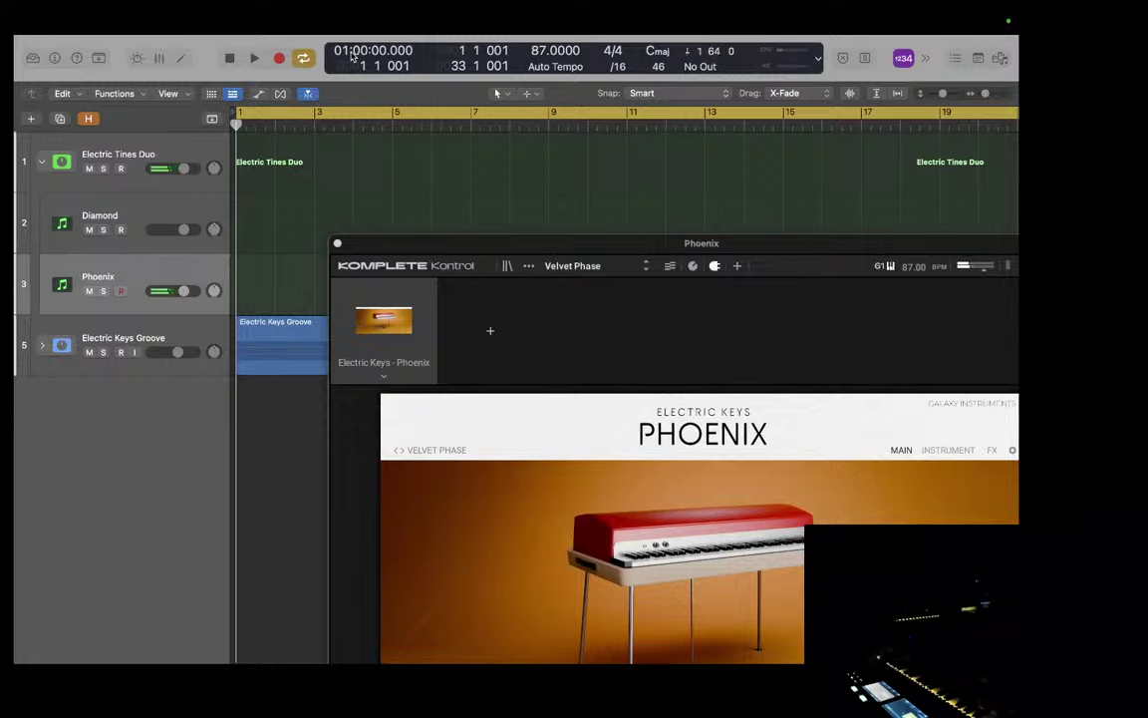
key(Up)
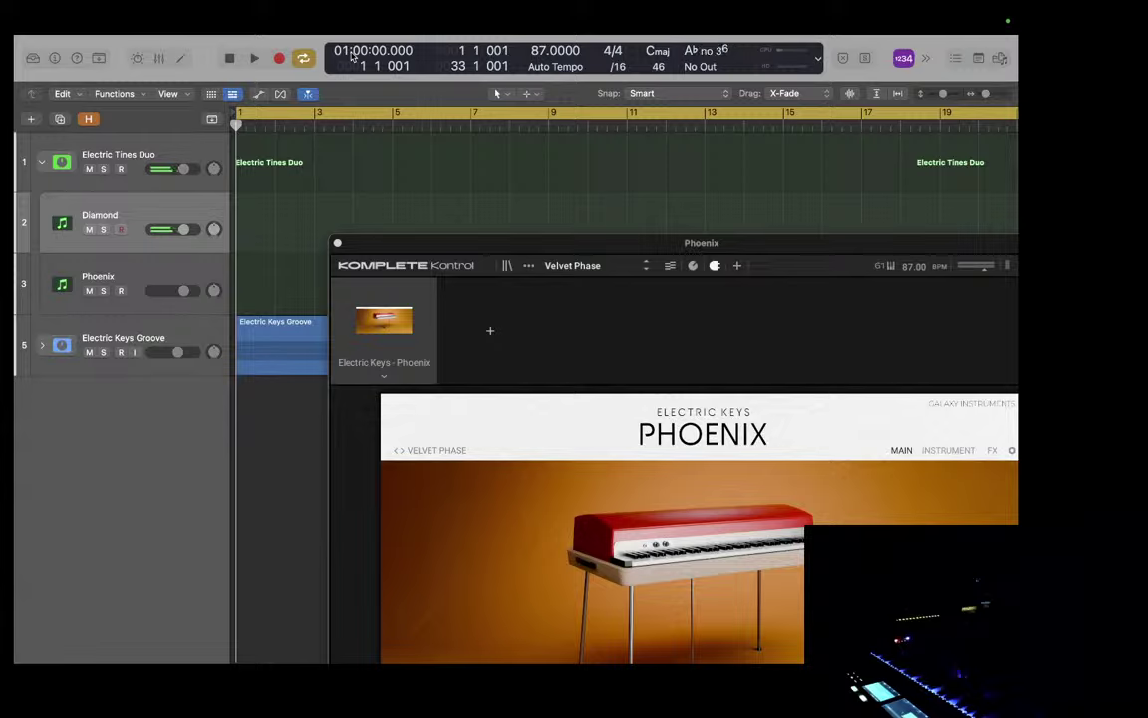
key(Down)
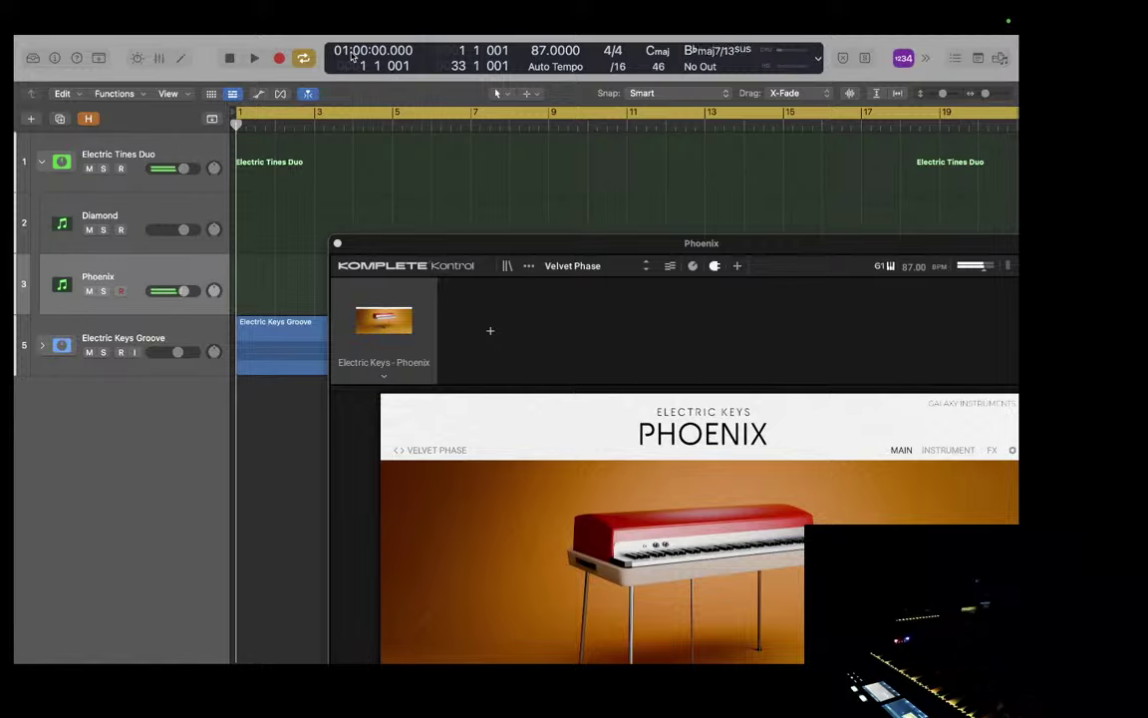
key(Up)
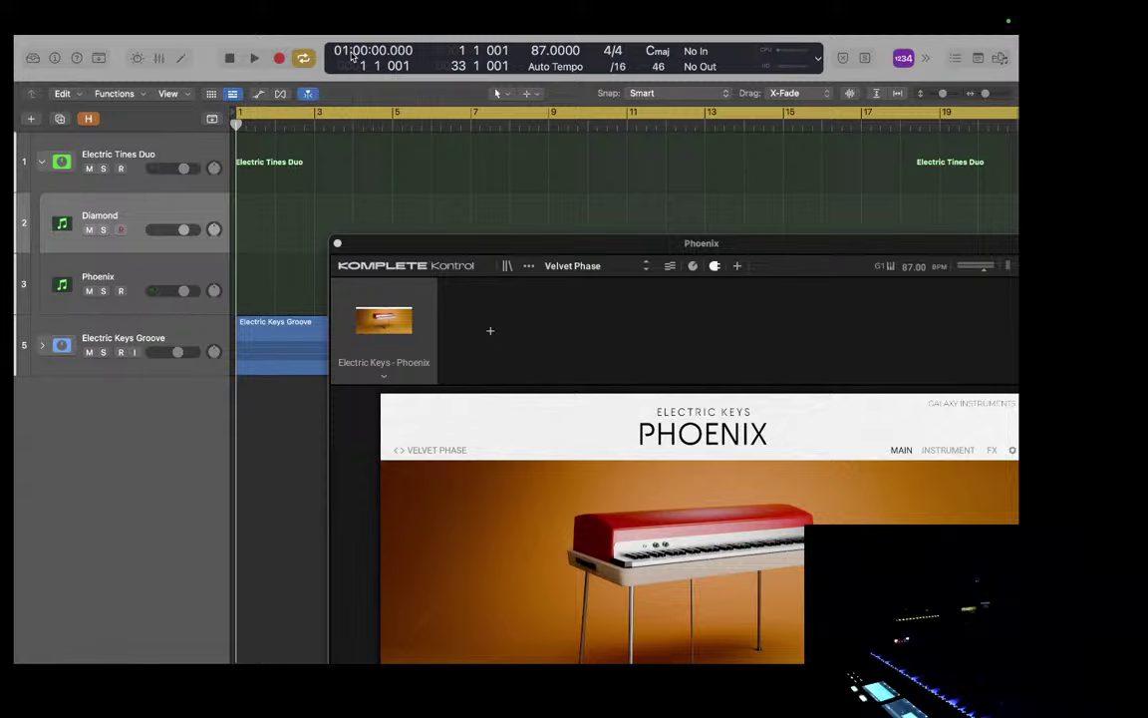
key(Up)
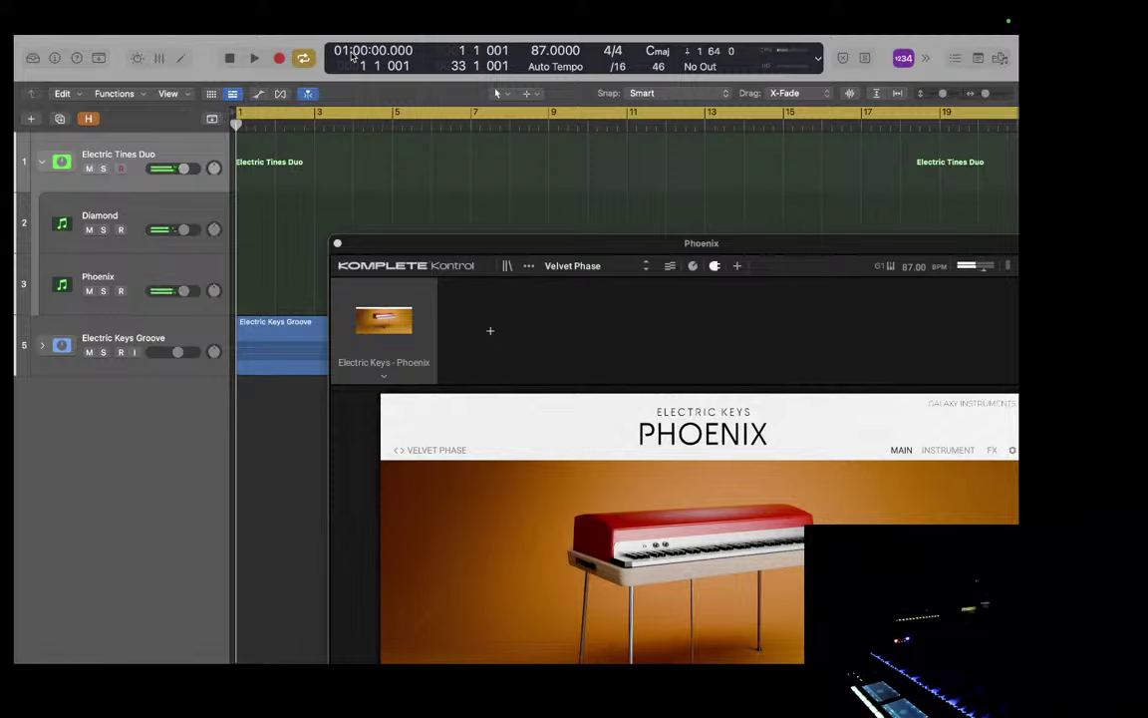
Step: Load Vintage Chorus on the Phoenix track, audition it layered in the Electric Tines Duo stack, and return to Diamond
key(Down)
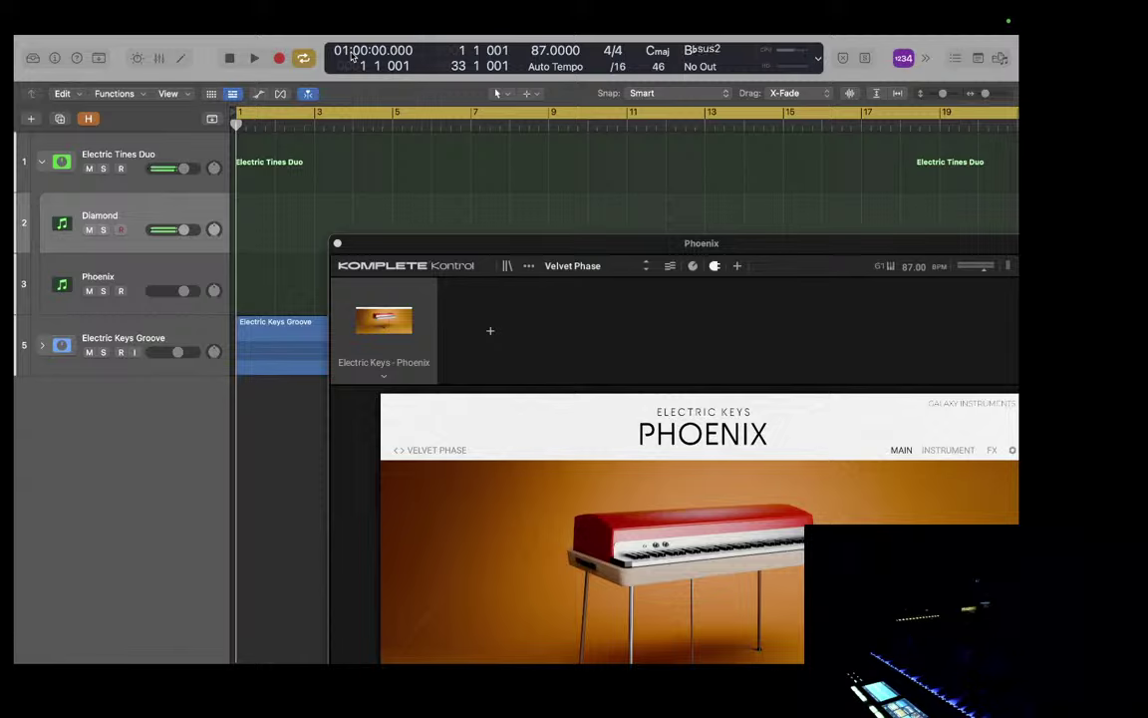
key(Down)
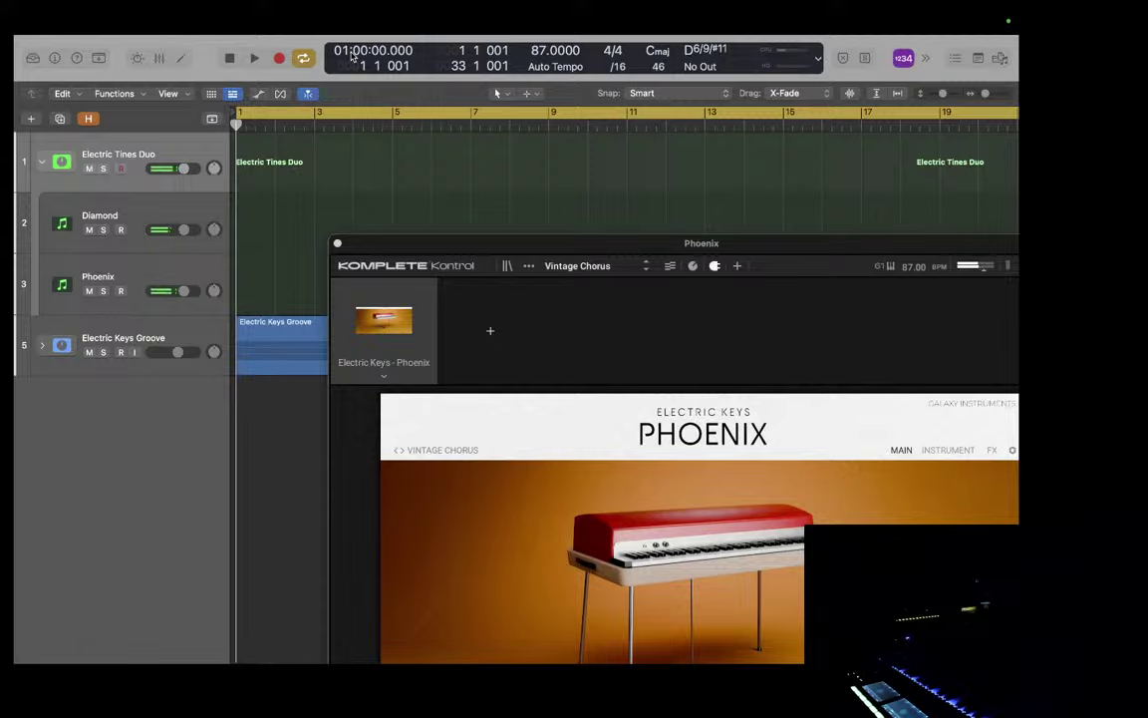
key(Down)
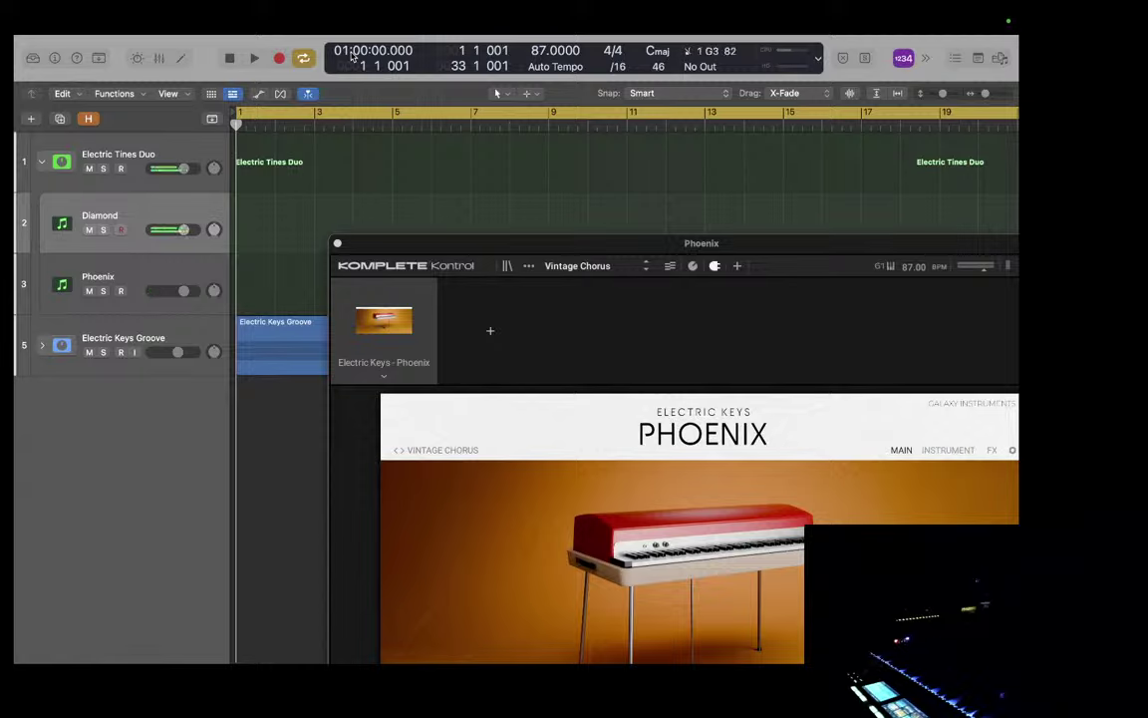
Step: Load Vintage Organ on the Phoenix track and alternate it repeatedly with the Diamond track
key(Down)
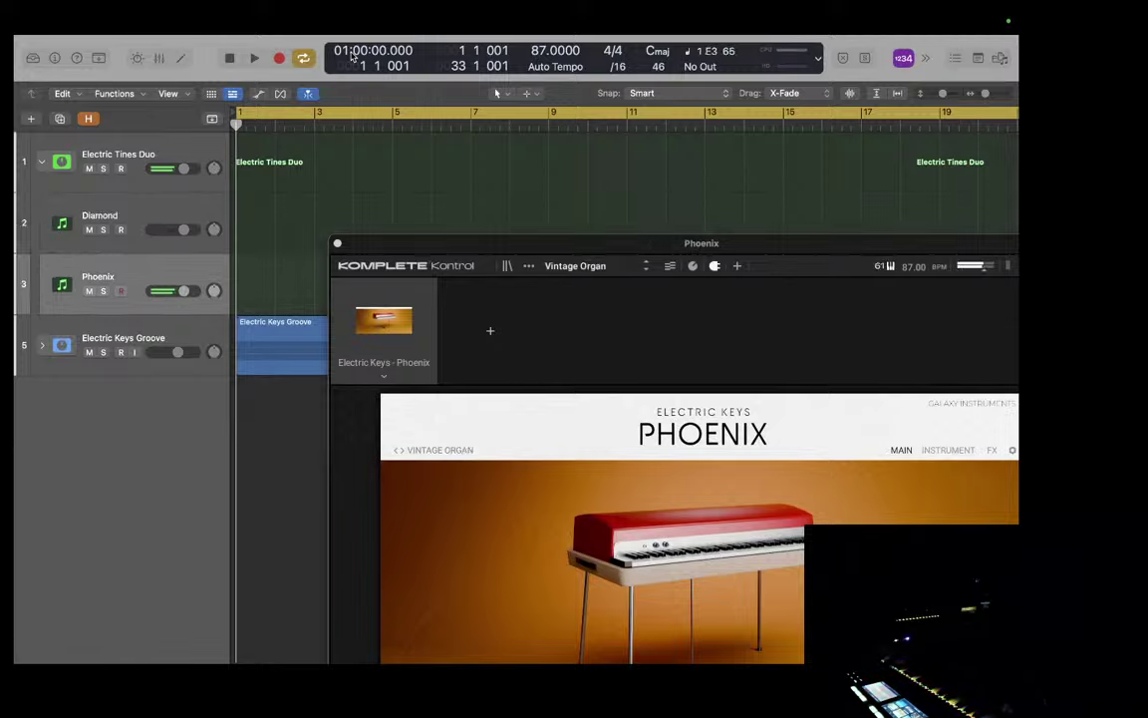
key(Up)
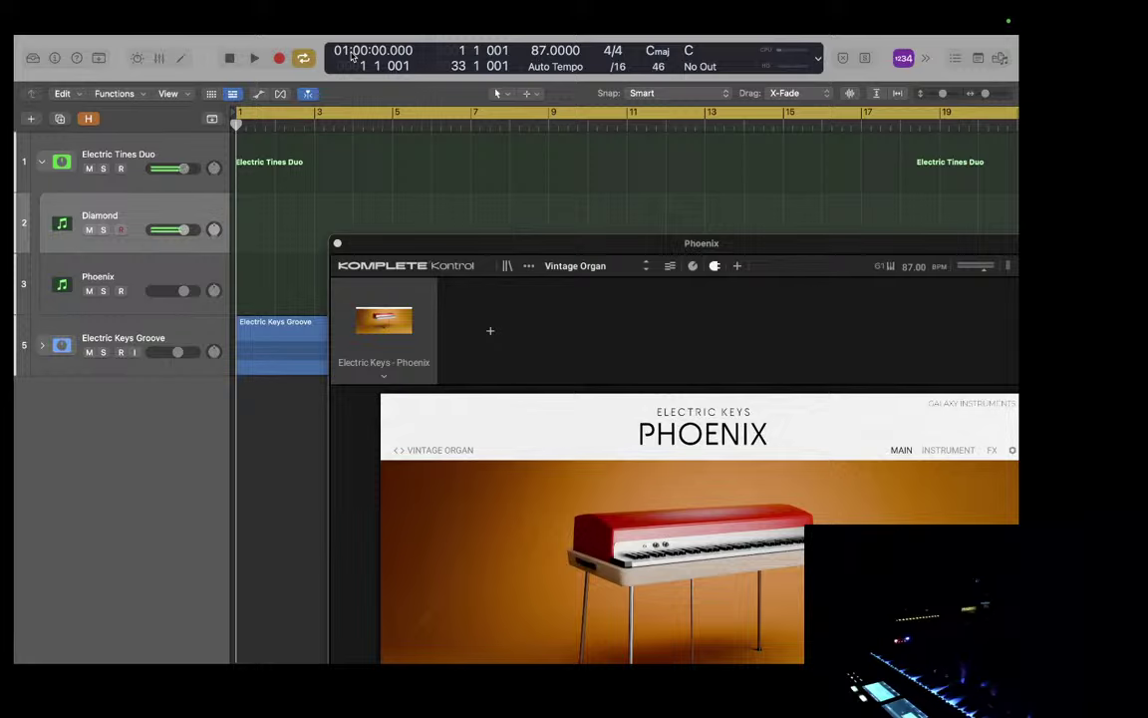
key(Down)
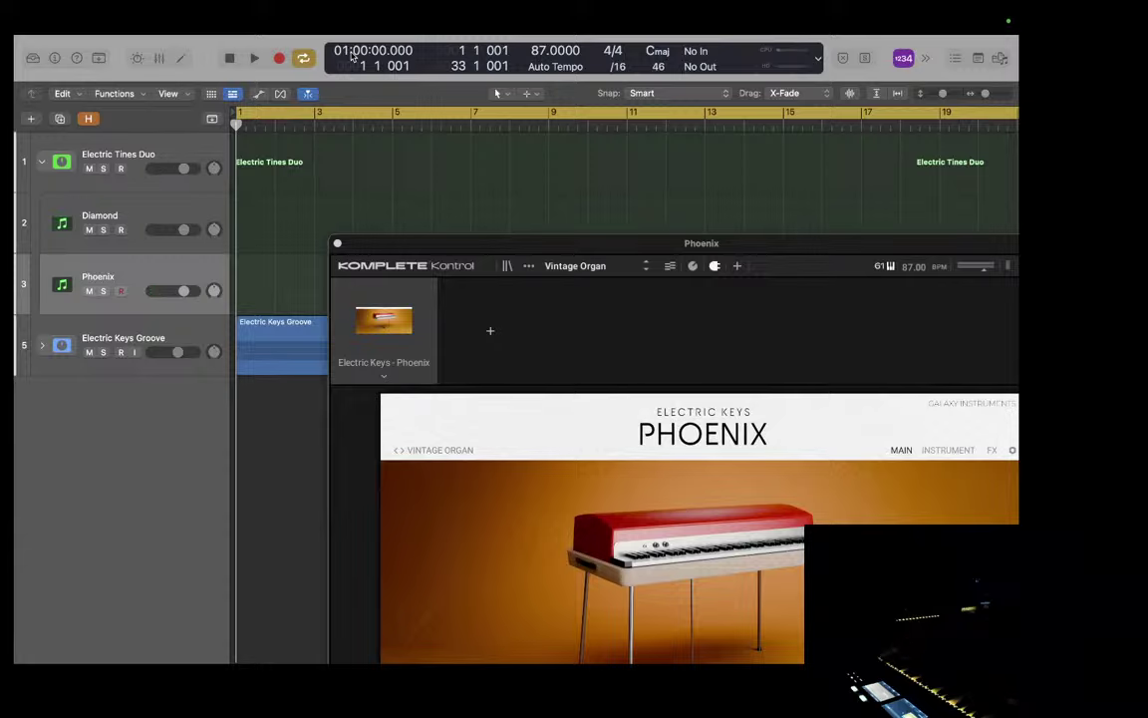
key(Up)
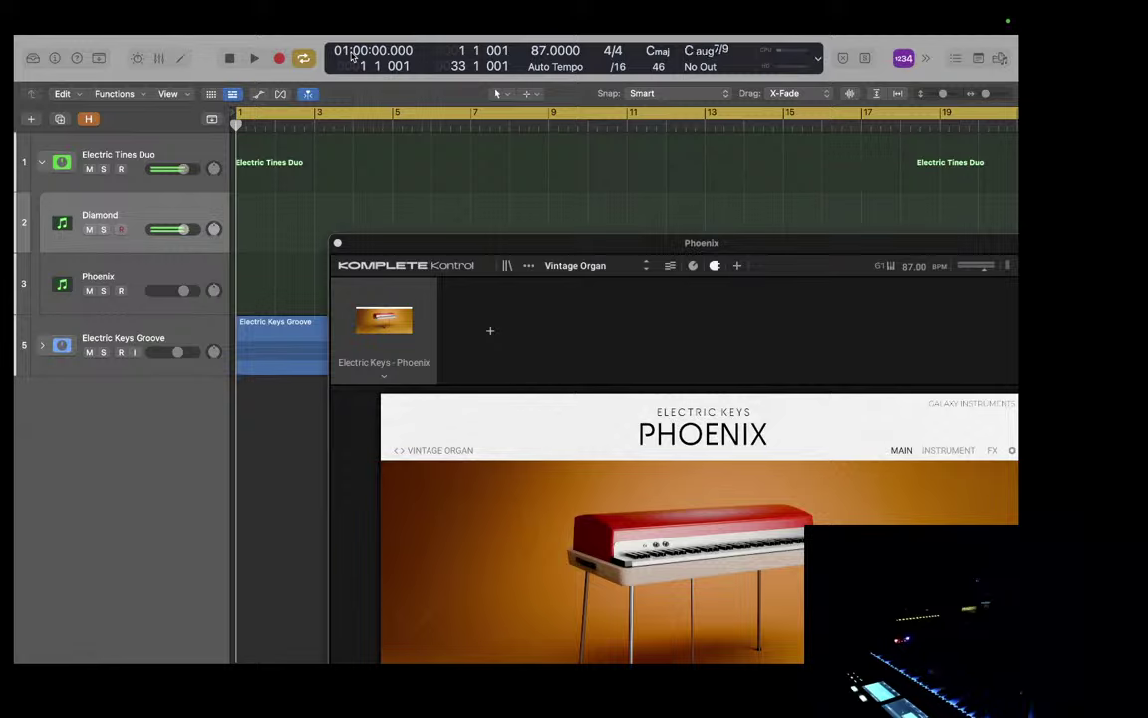
key(Down)
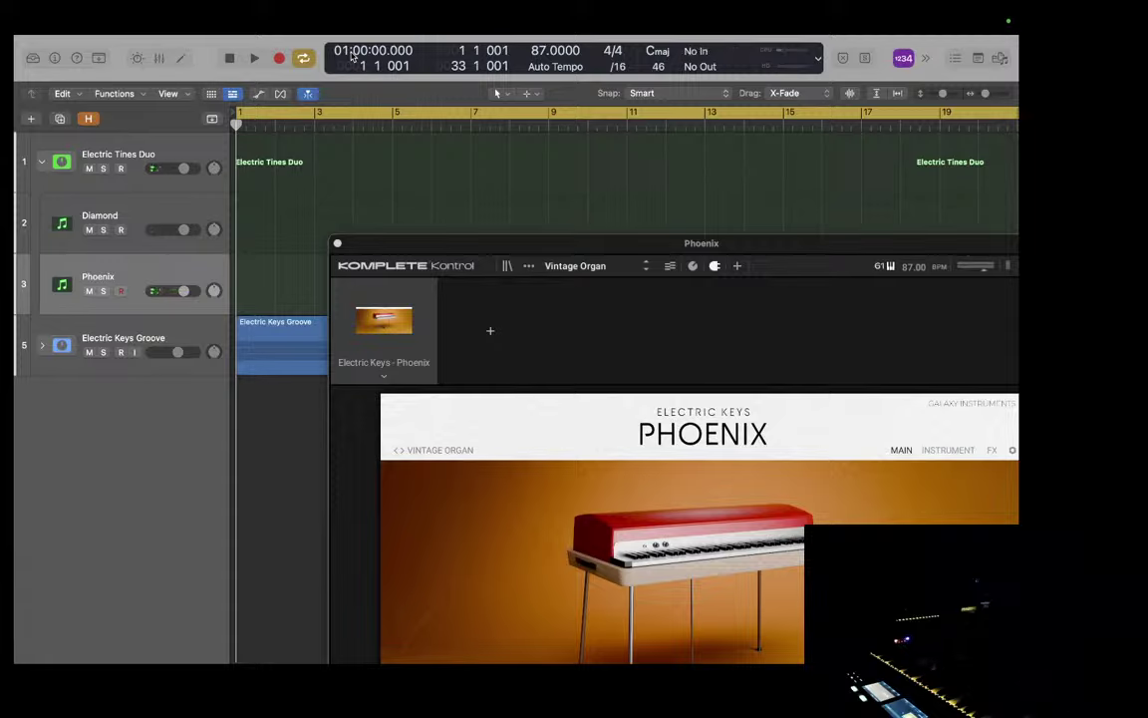
key(Up)
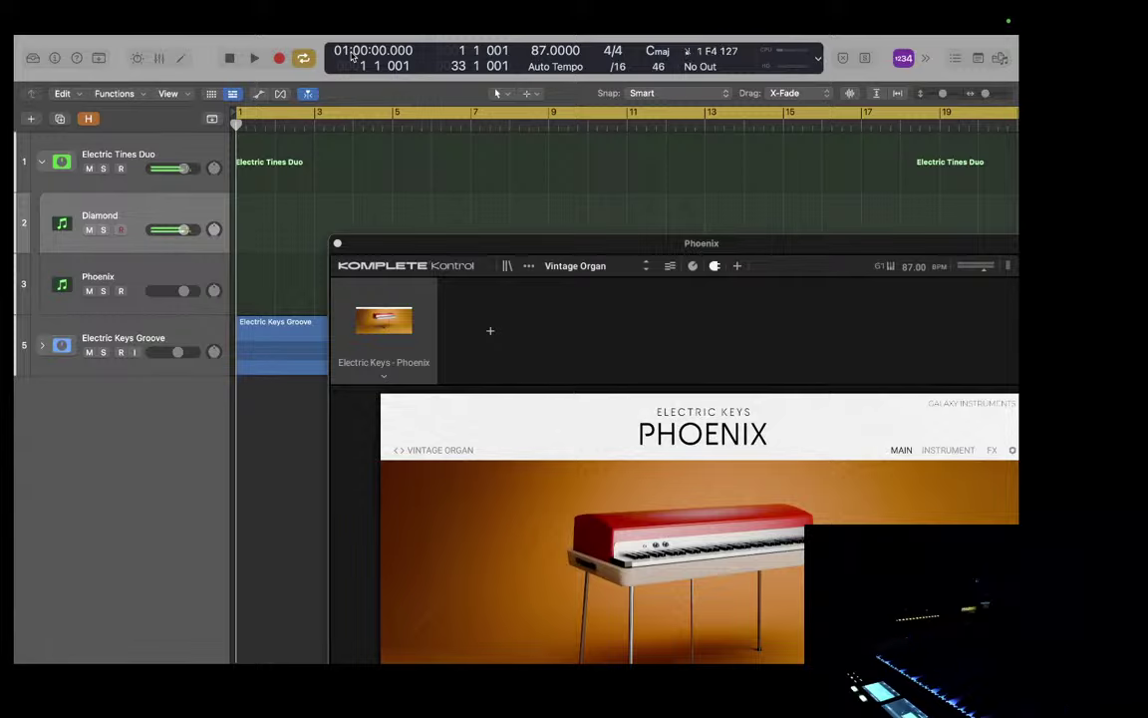
key(Down)
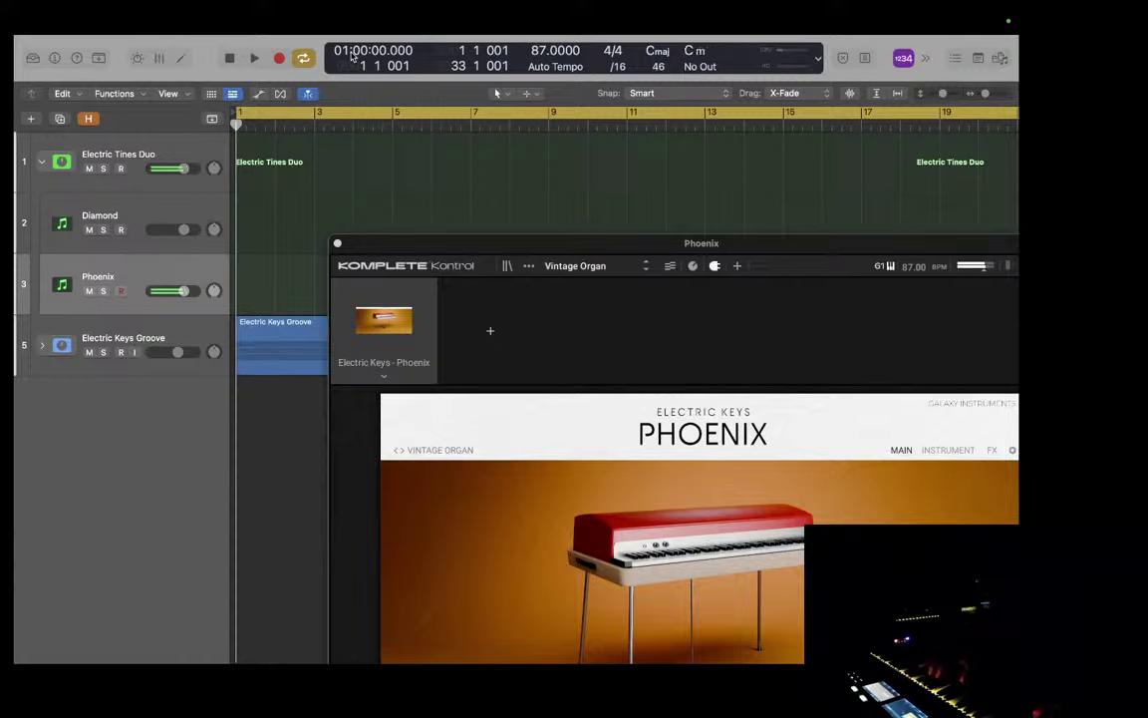
key(Up)
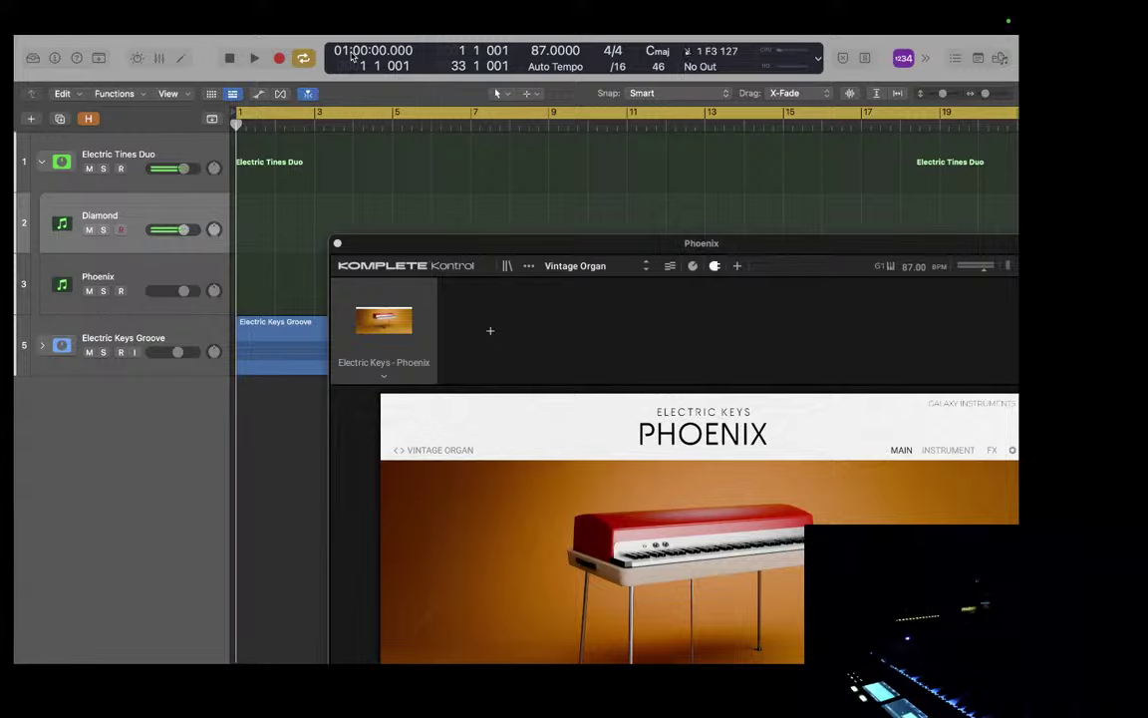
Step: Audition Vintage Organ layered in the Electric Tines Duo stack, briefly starting and stopping project playback
key(Up)
key(space)
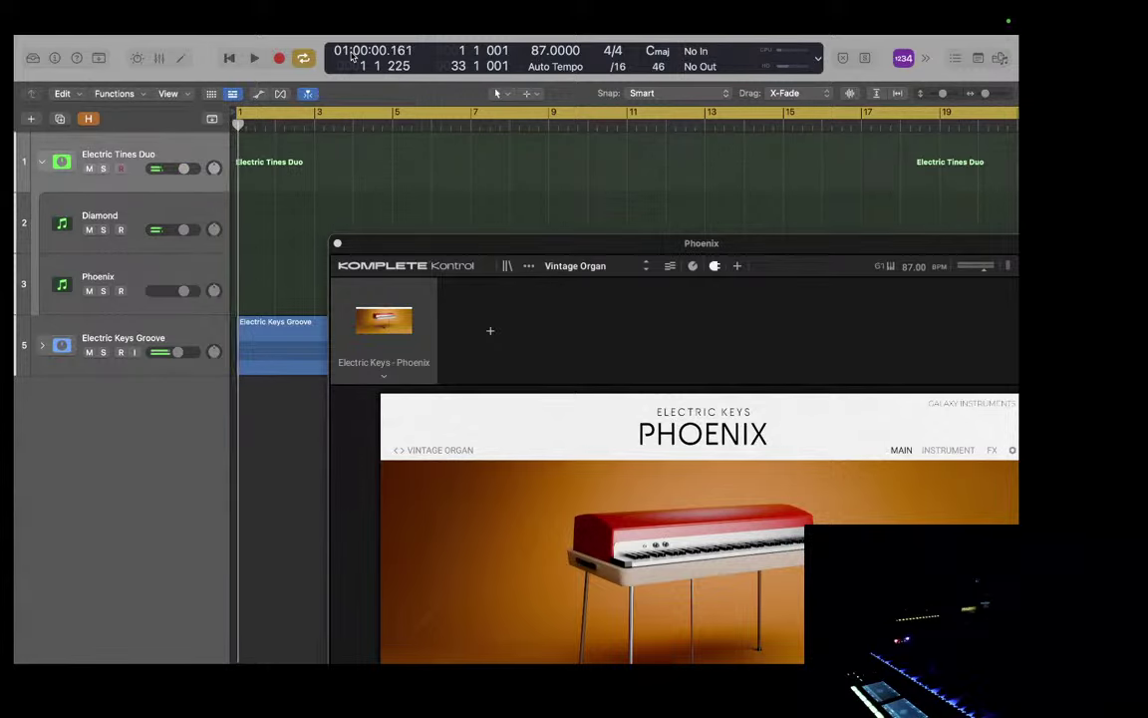
key(space)
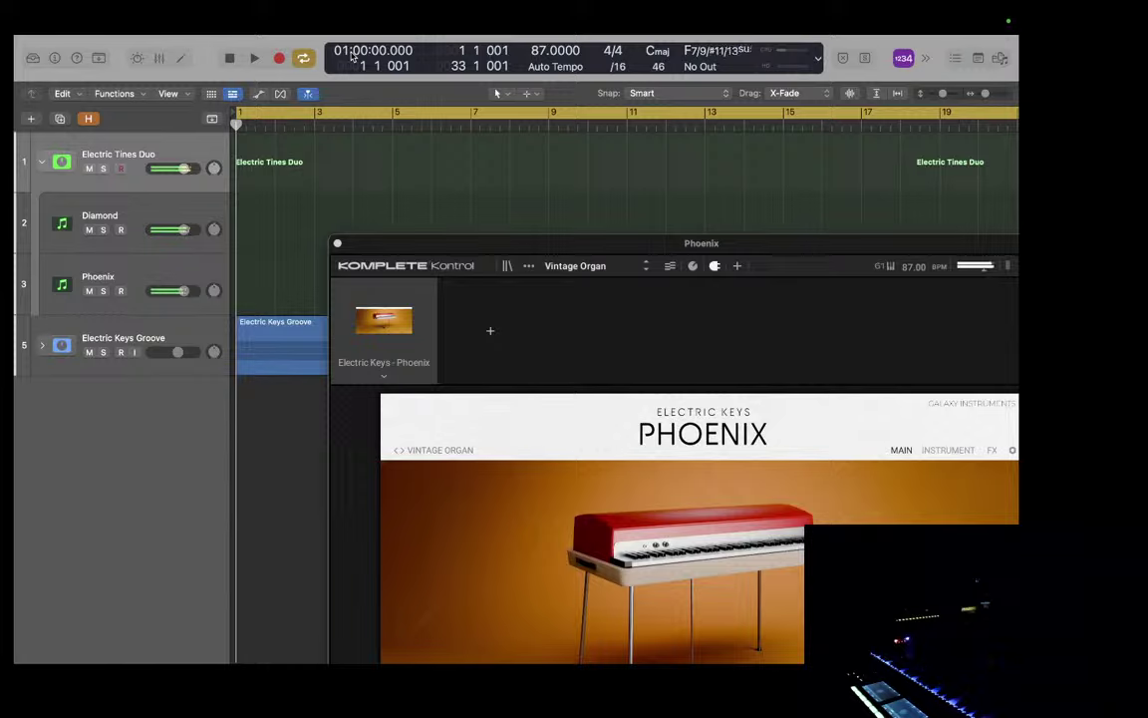
Step: Load Warbling Phoenix on the Phoenix track, alternate it with Diamond, and audition both layered in the Electric Tines Duo stack
key(Down)
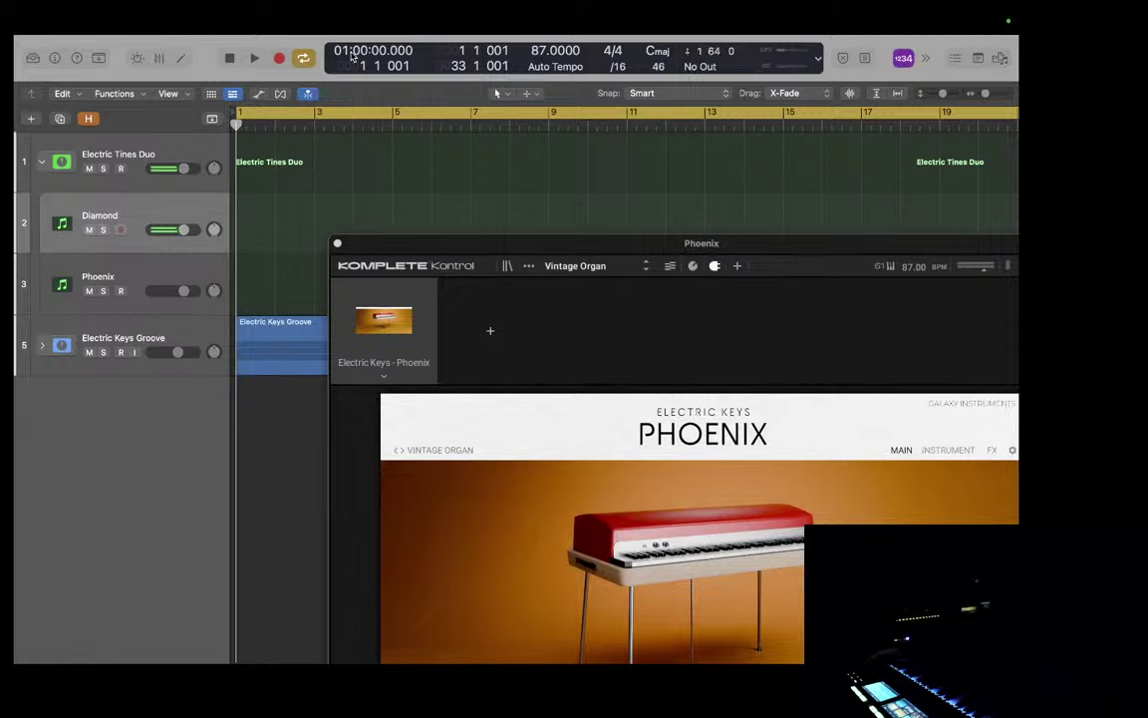
key(Down)
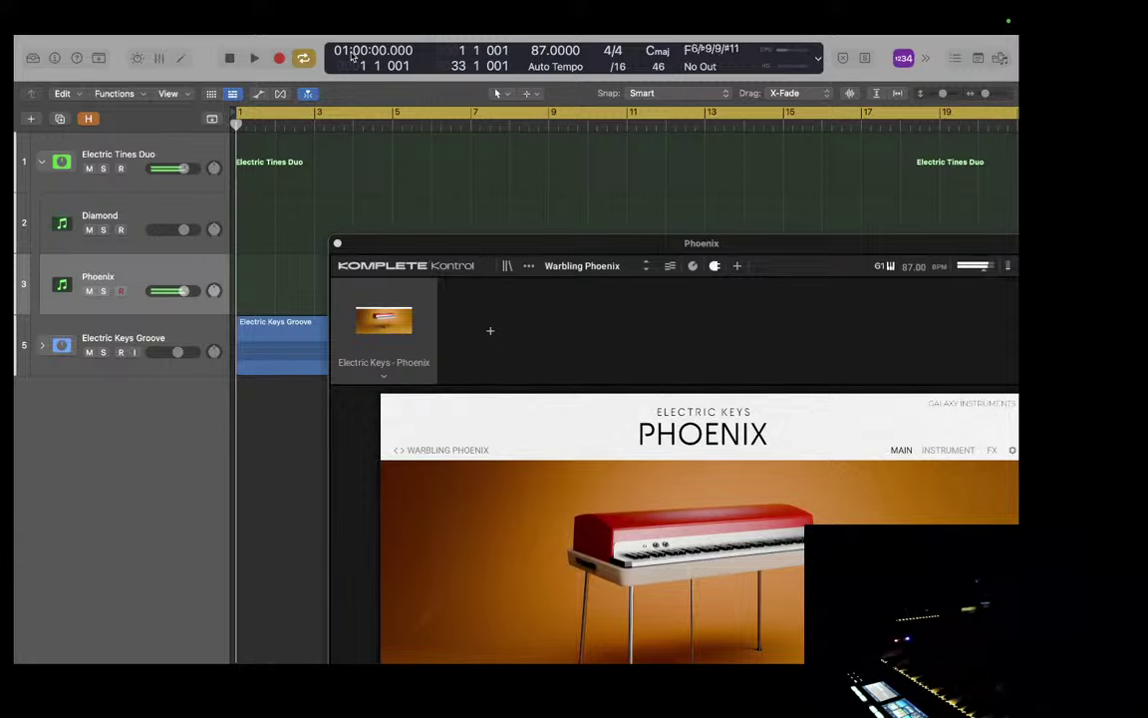
key(Up)
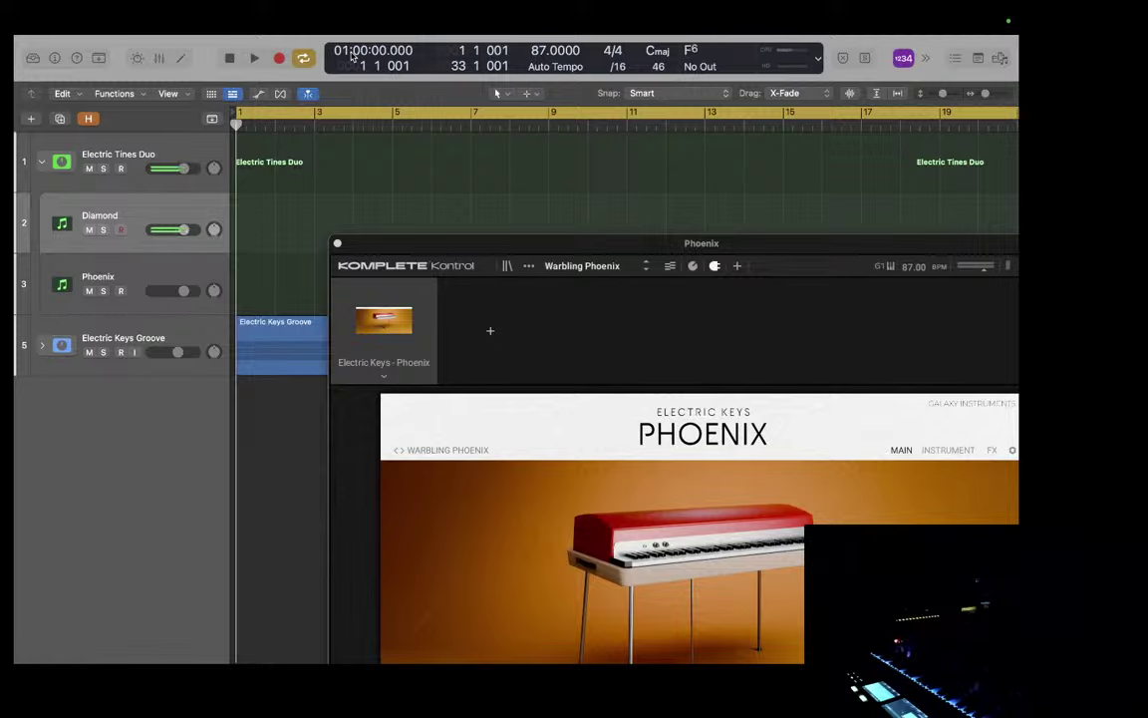
key(Down)
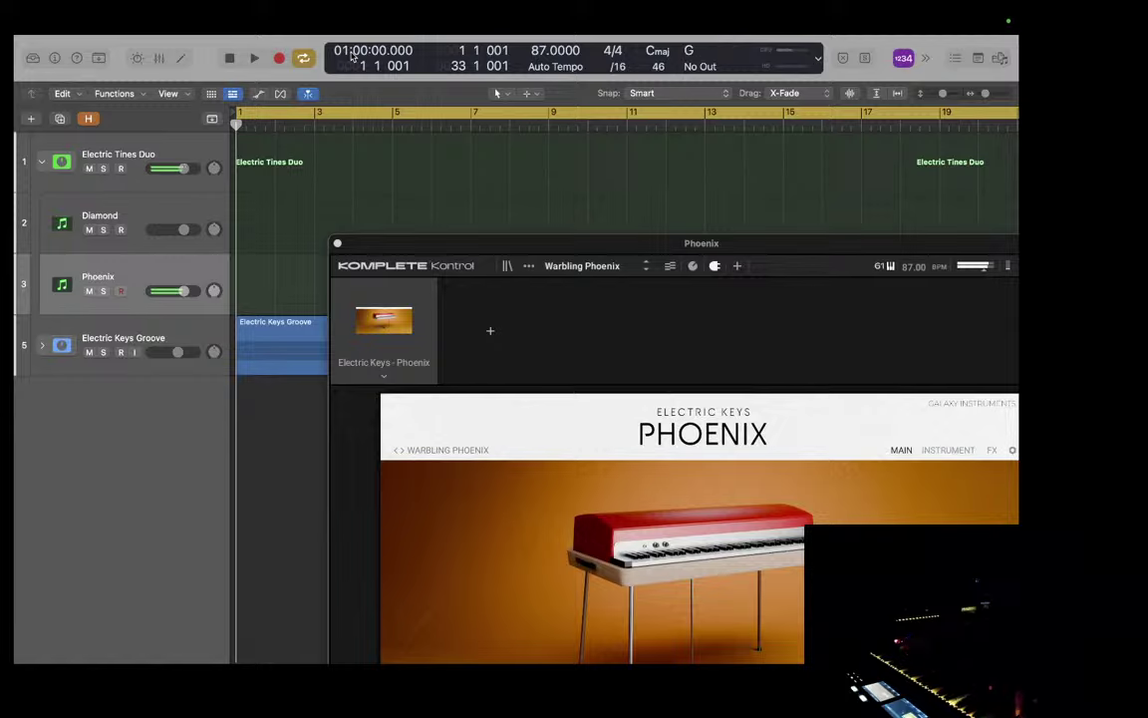
key(Up)
key(Up)
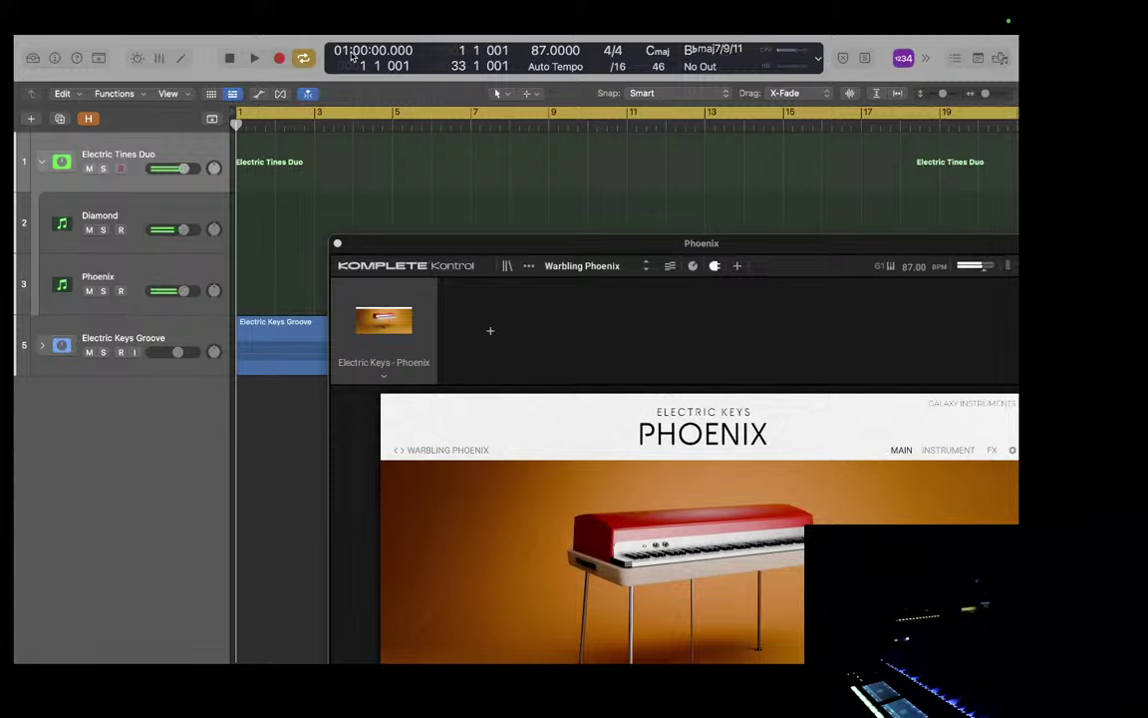
Step: Load Wet Phoenix on the Phoenix track, audition it, and return to Diamond for comparison
key(Down)
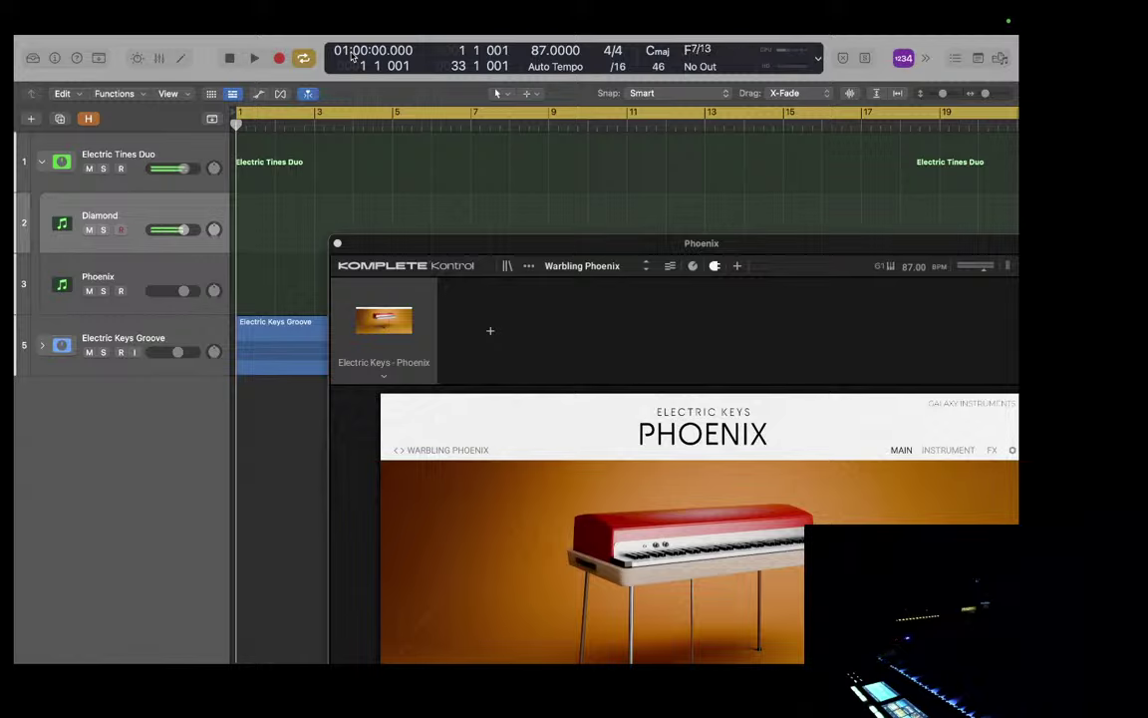
key(Down)
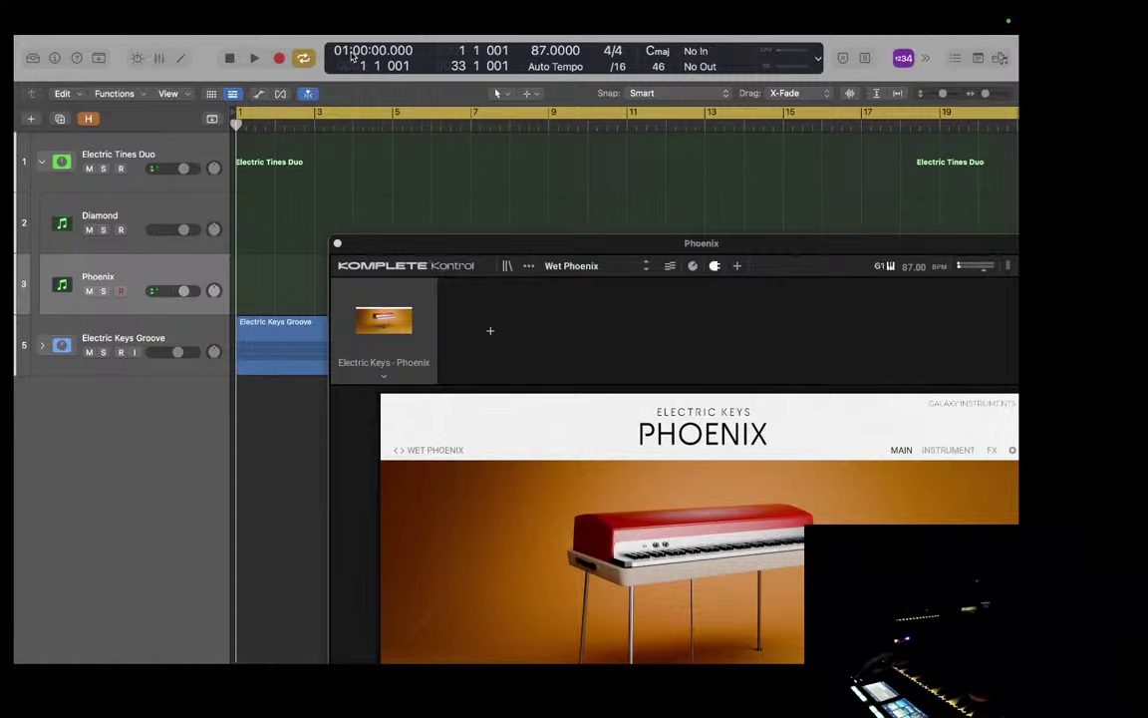
key(Up)
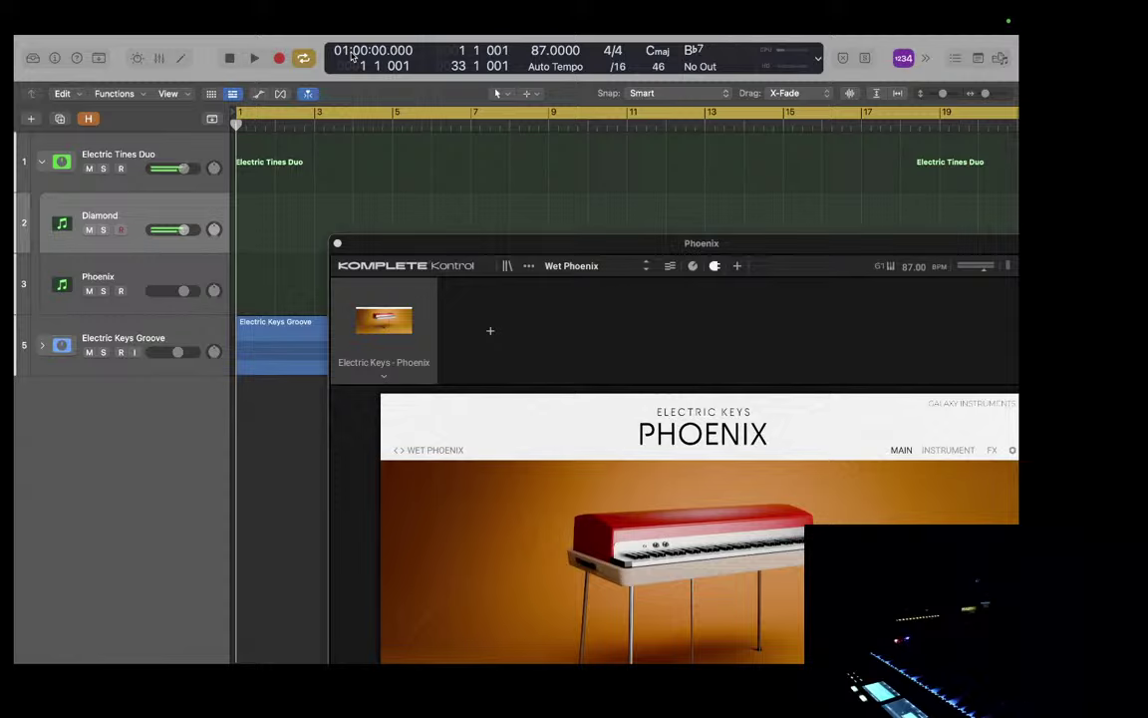
Step: Compare Wet Phoenix on the Phoenix track with the Diamond track, and audition both layered in the Electric Tines Duo stack
key(Down)
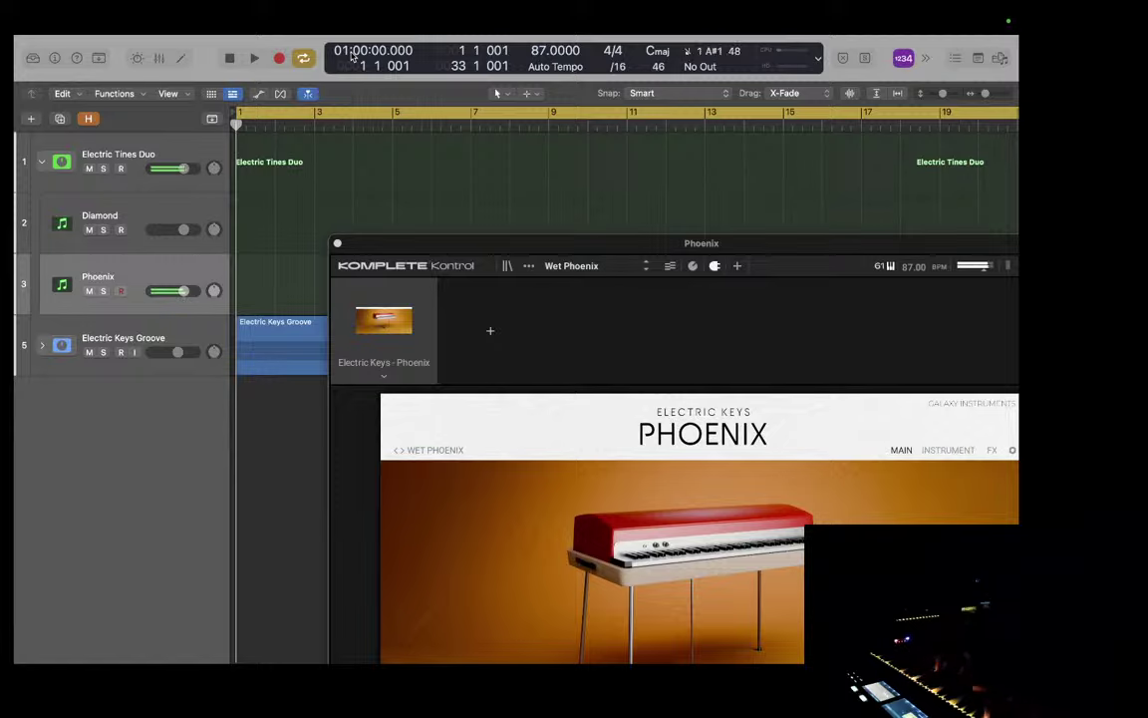
key(Up)
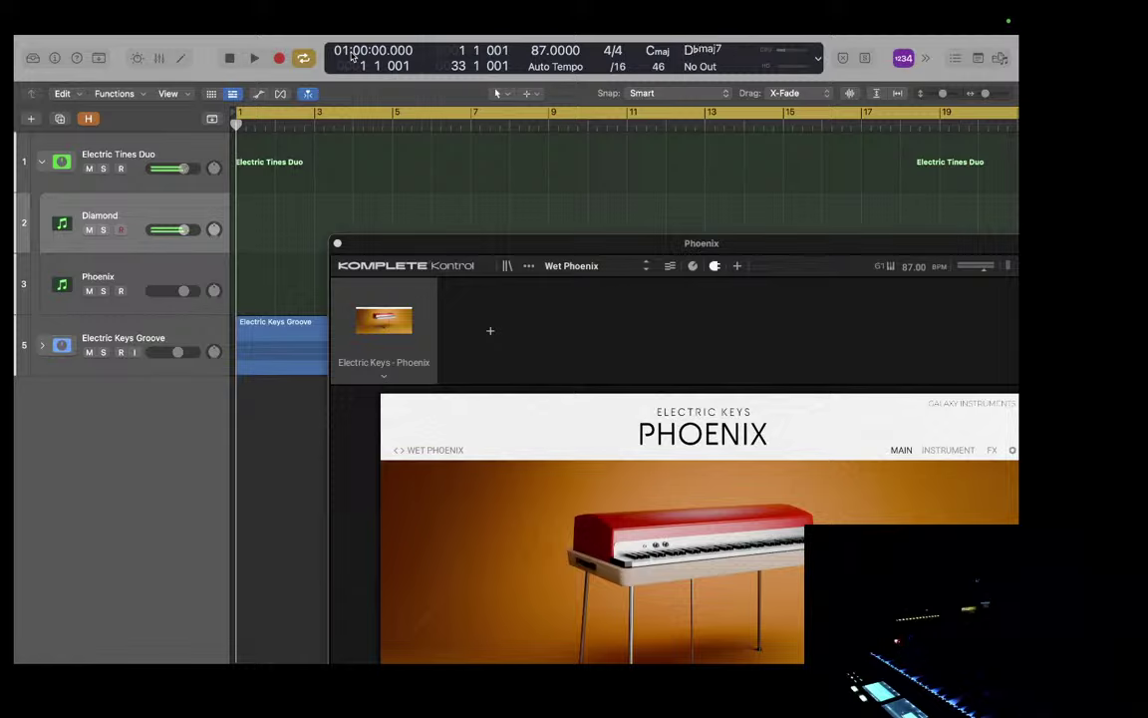
key(Up)
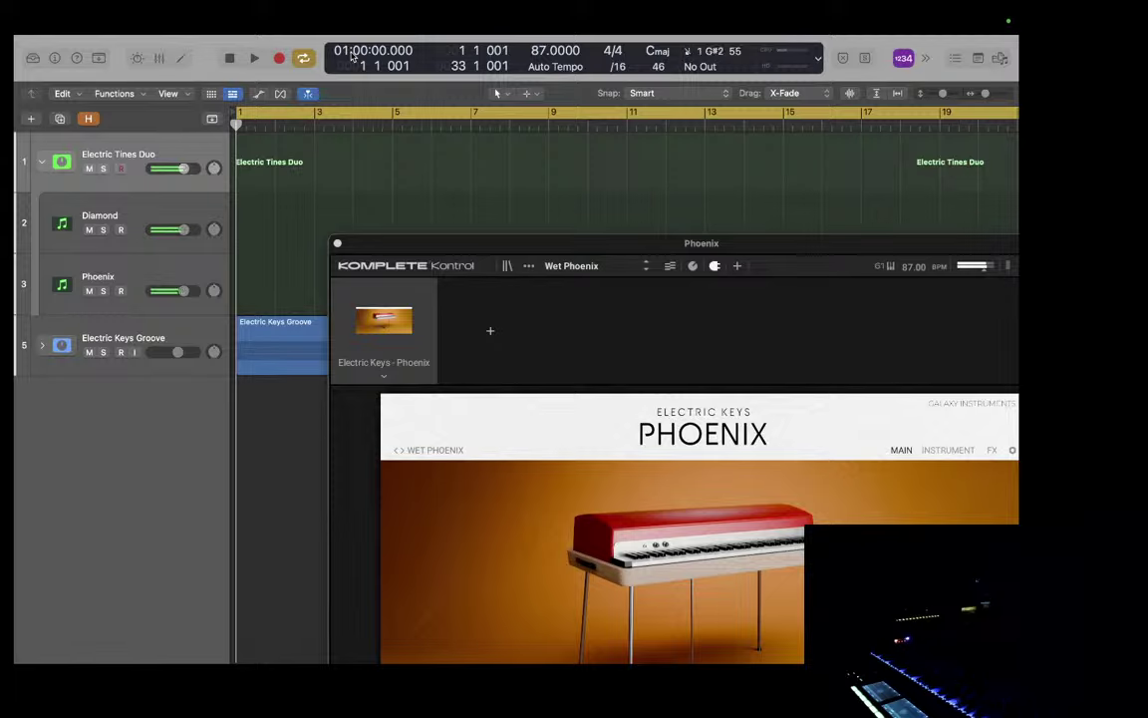
Step: Load Workstation Tines on the Phoenix track, compare it with Diamond, and audition both layered in the Electric Tines Duo stack
key(Down)
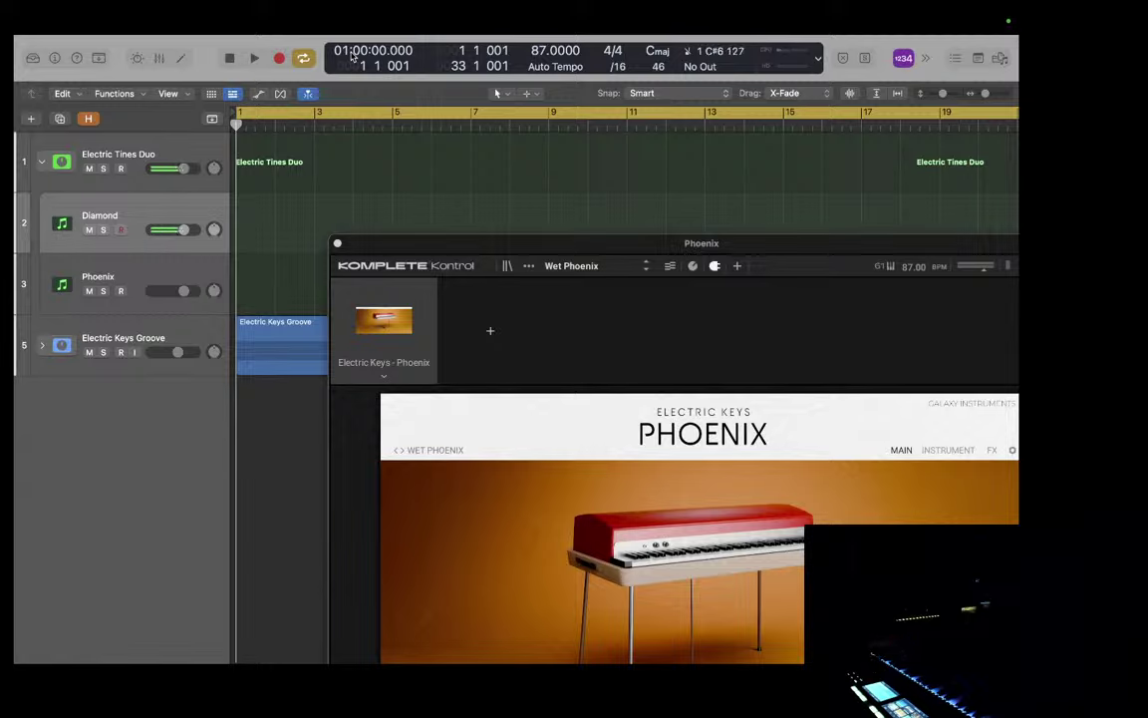
key(Down)
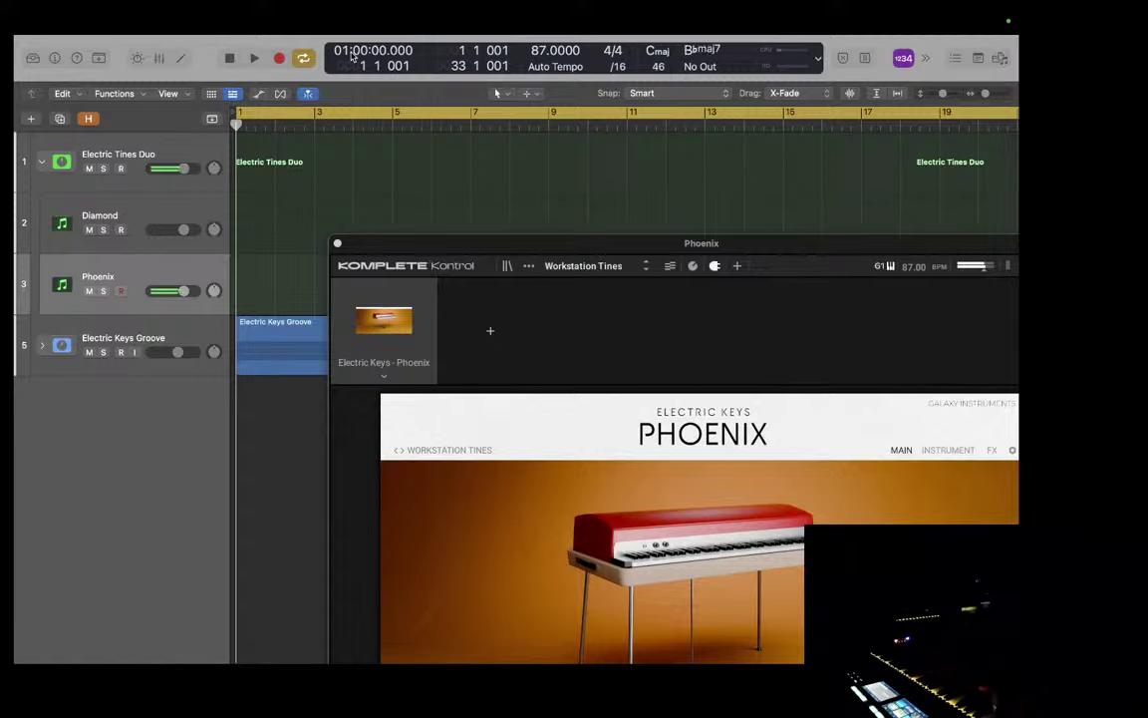
key(Up)
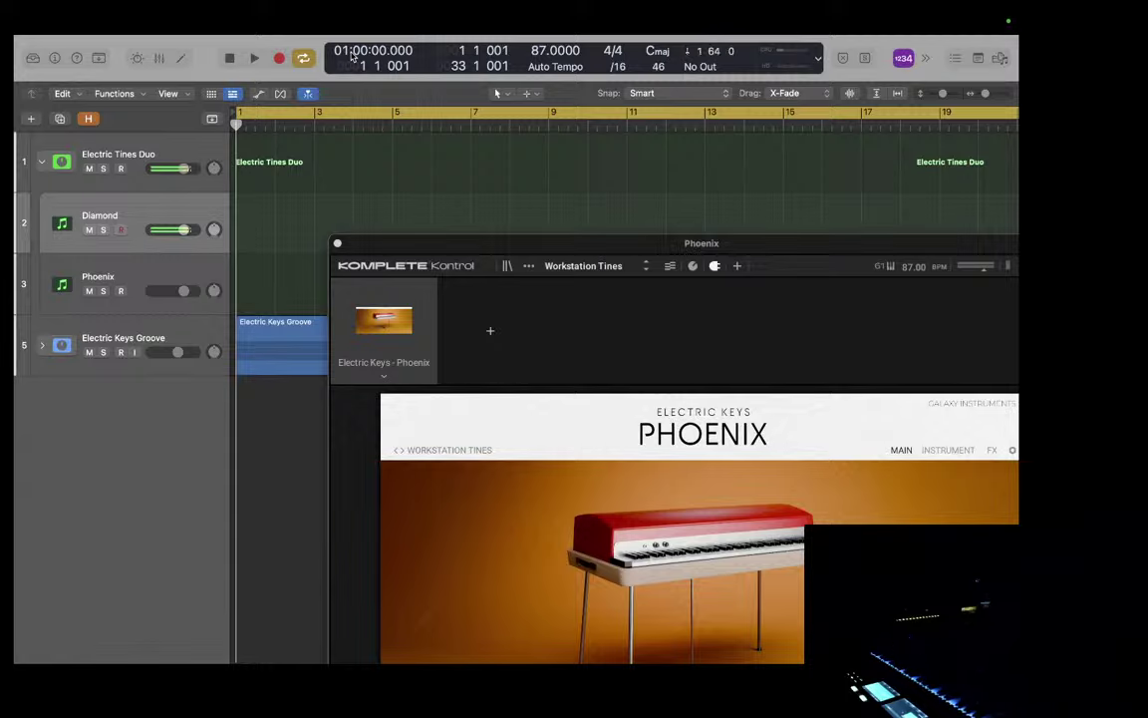
key(Up)
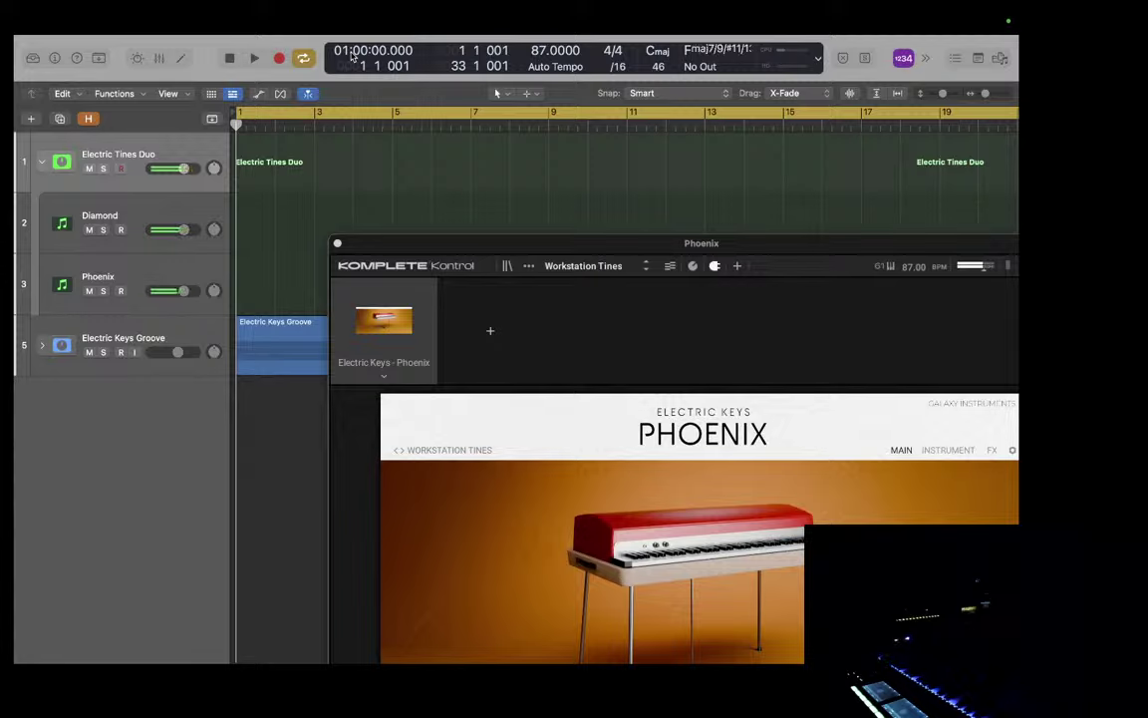
Step: Play the project's Electric Keys Groove from the start with the Phoenix track selected, and stop it with the Electric Tines Duo stack selected
key(Down)
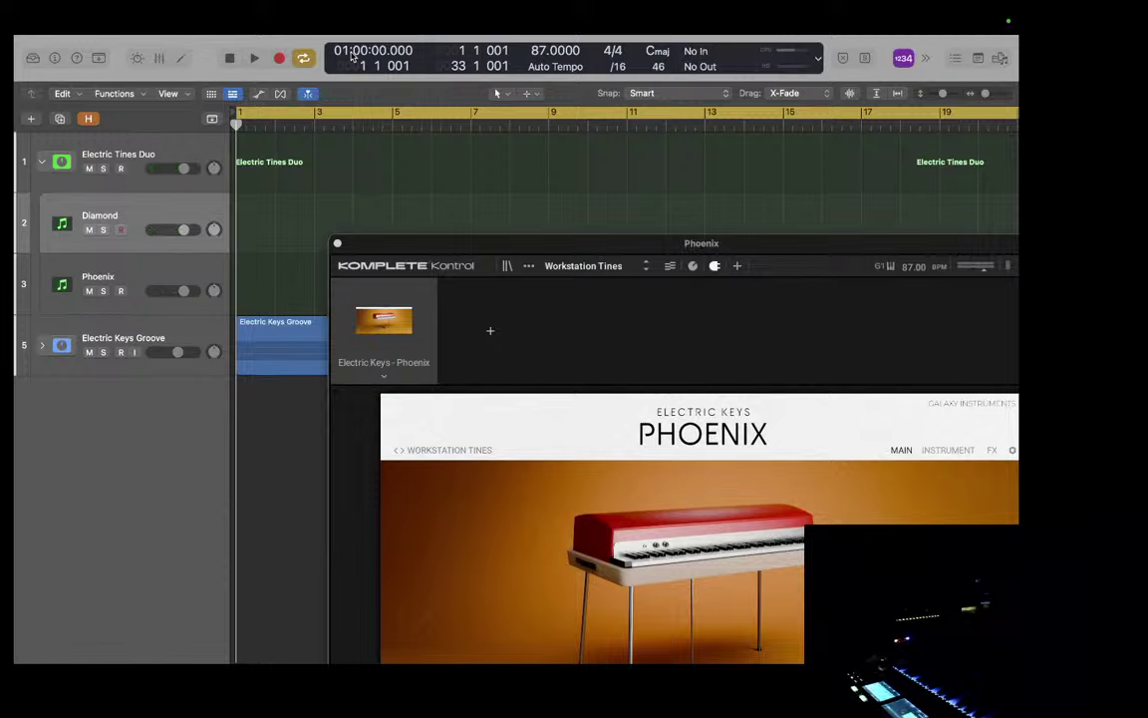
key(Down)
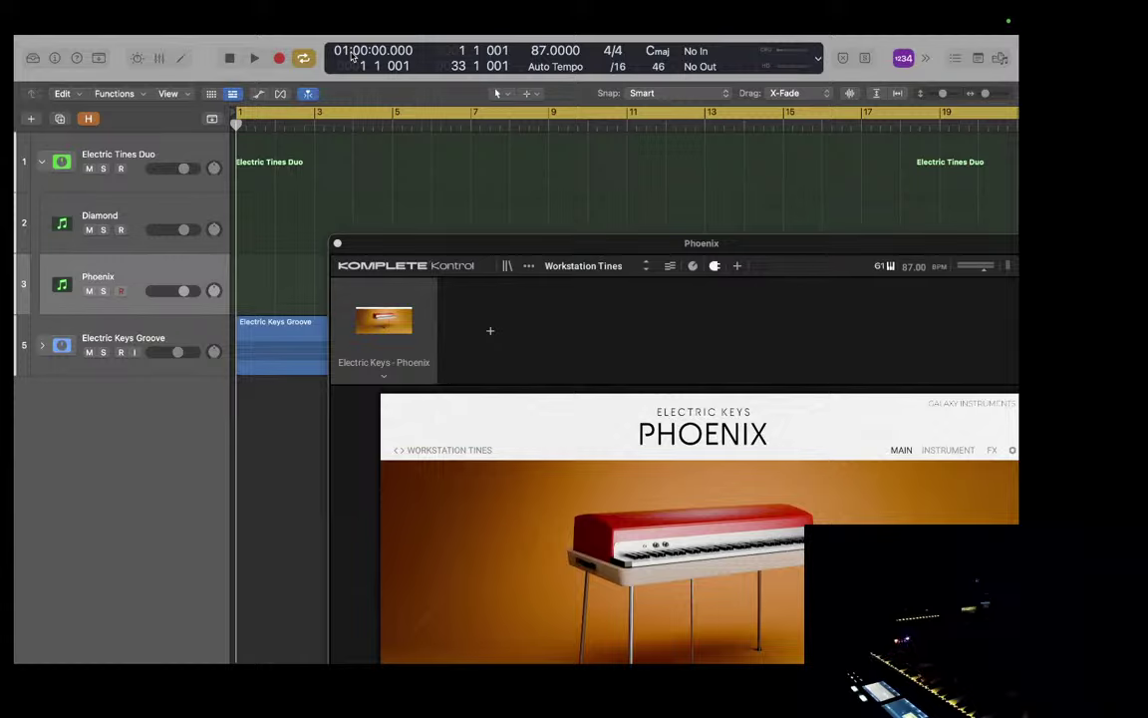
key(space)
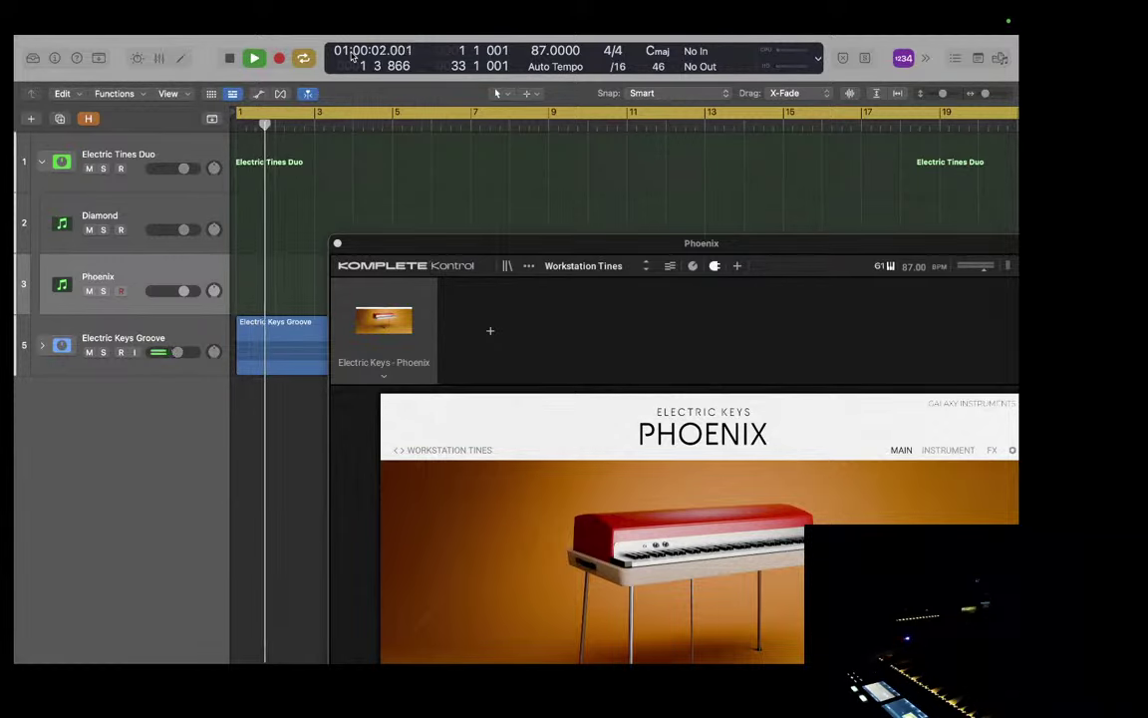
key(Up)
key(Up)
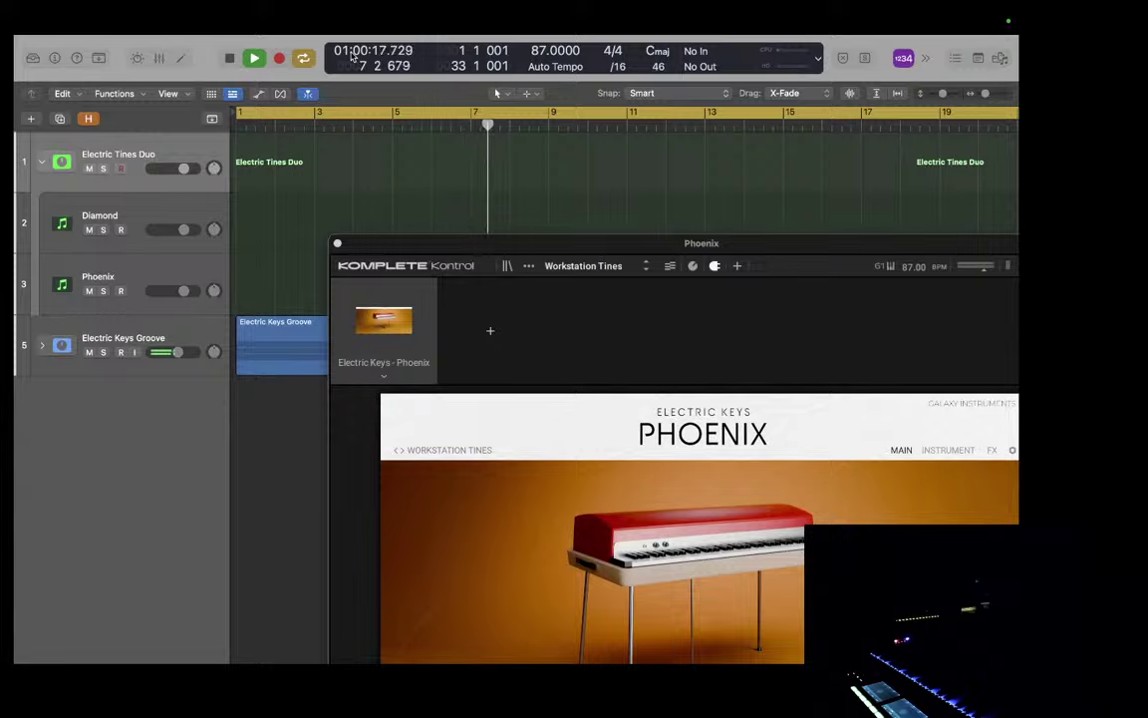
key(space)
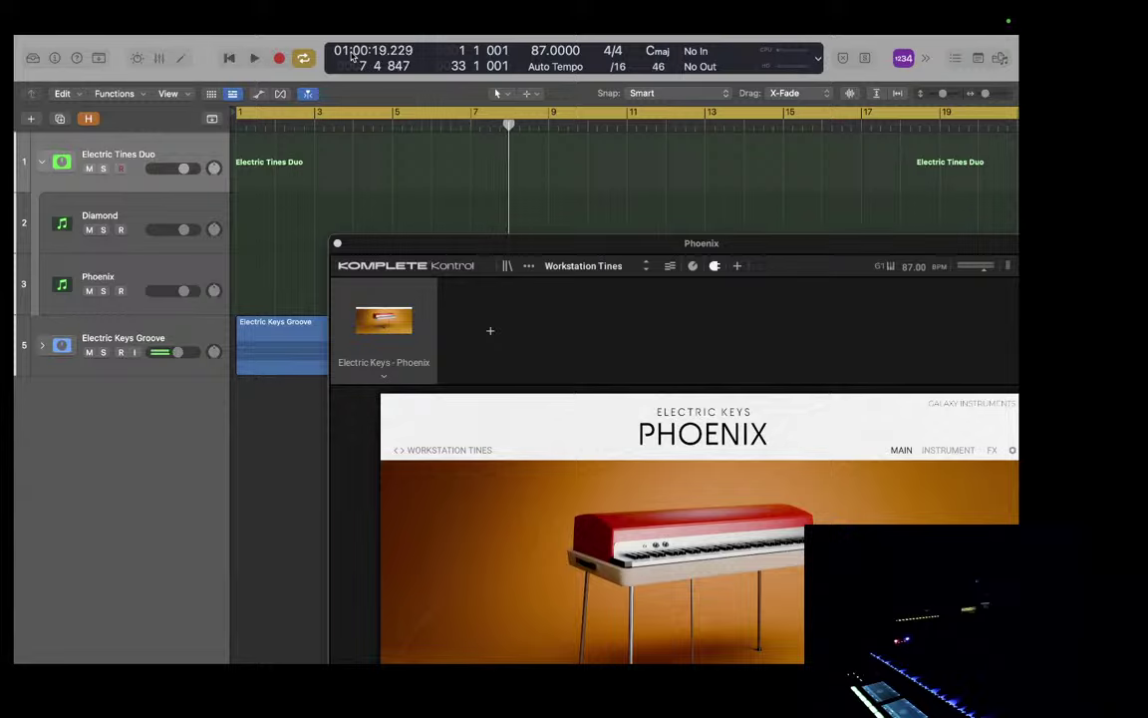